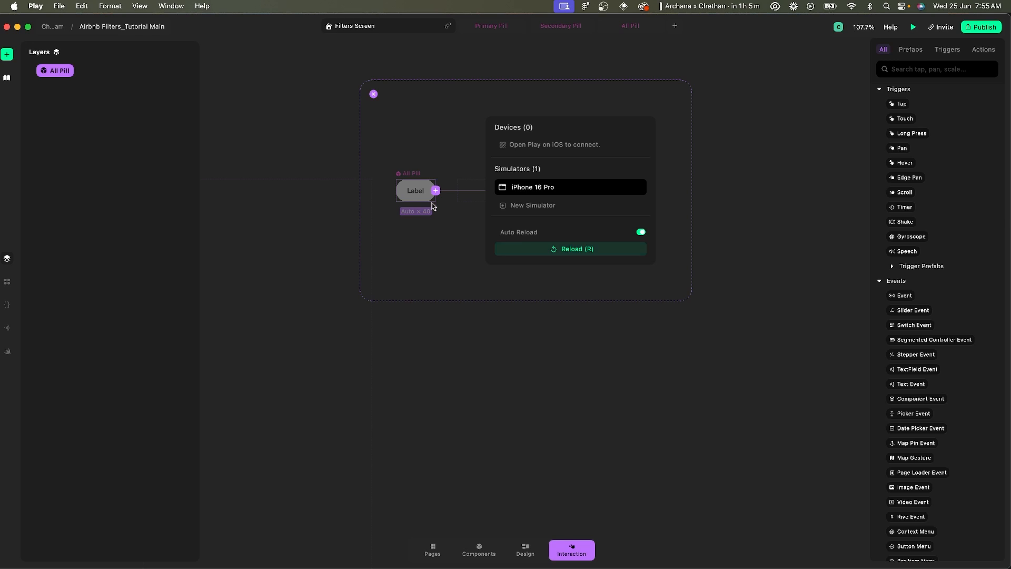
# Switch to Figma, review the planned triggers and actions for the All pill and primary pills, and return to Play.
pyautogui.press('super+Tab')
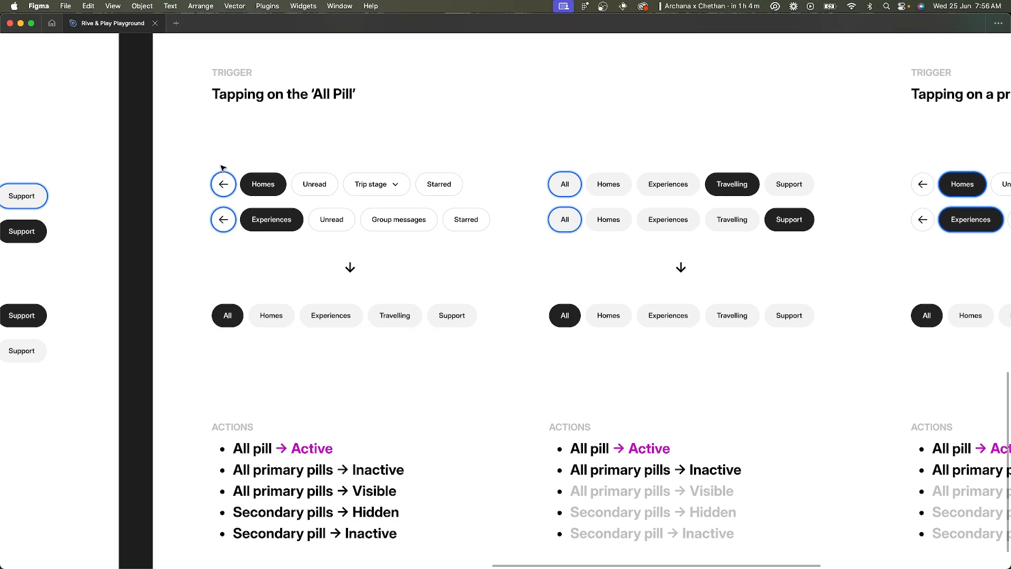
pyautogui.hscroll(10, 400, 179)
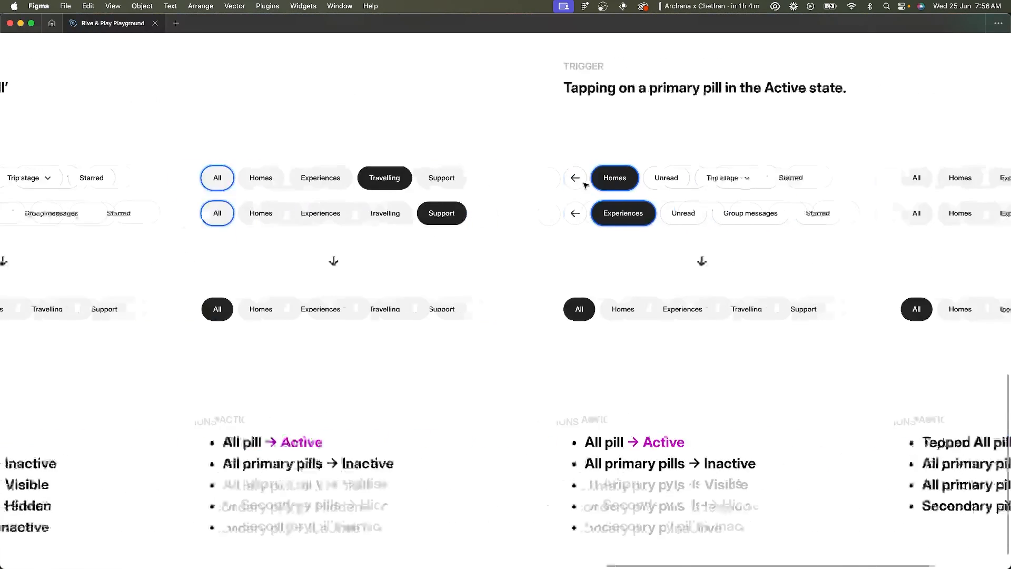
pyautogui.hscroll(5, 586, 184)
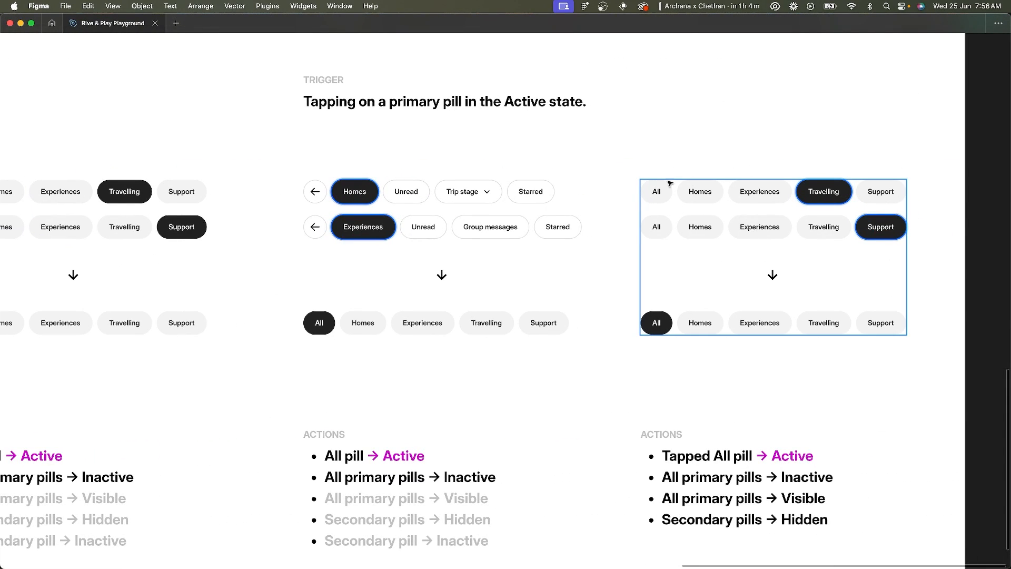
pyautogui.hscroll(-15, 674, 203)
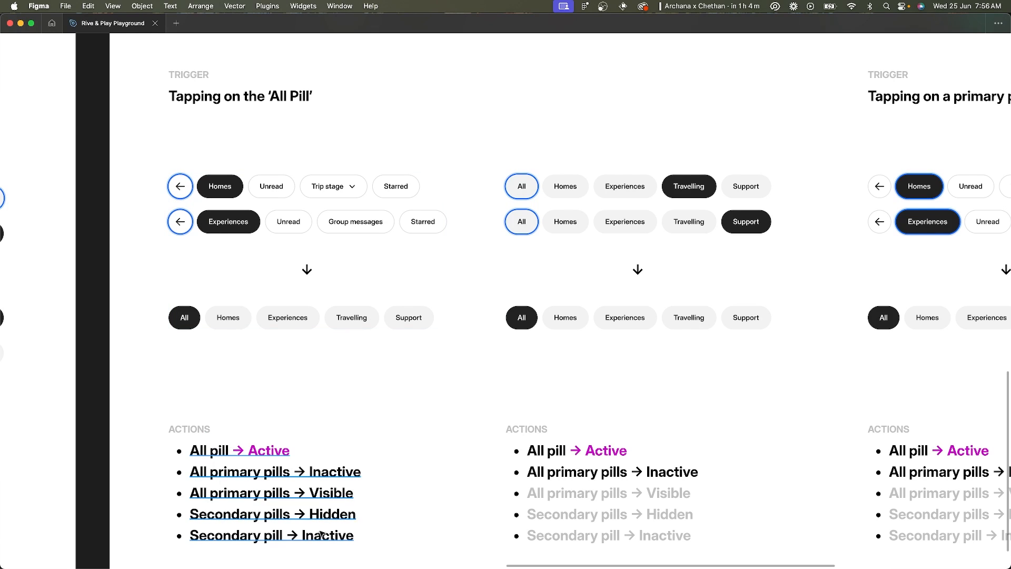
pyautogui.press('super+Tab')
pyautogui.click(438, 192)
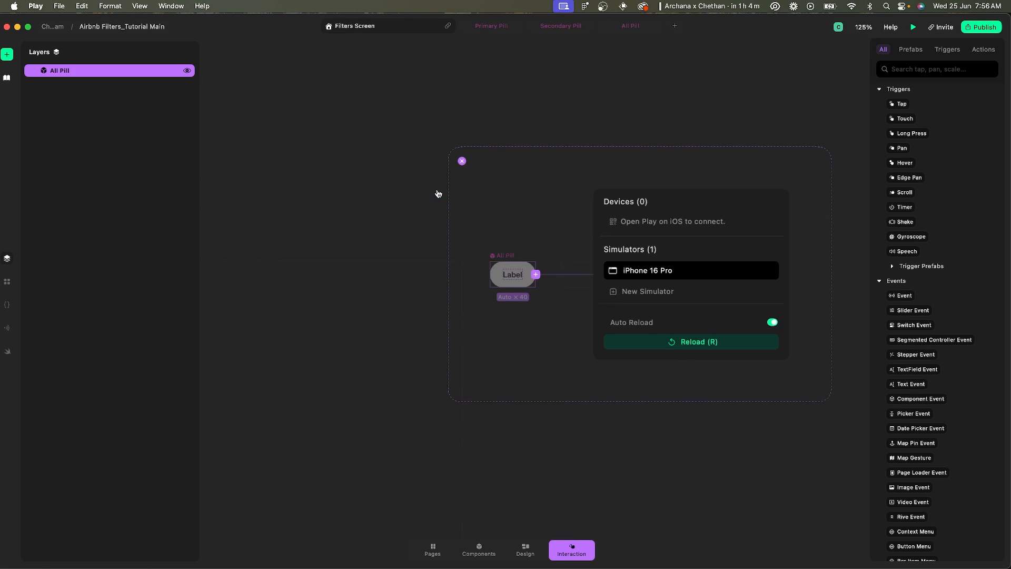
pyautogui.write('tou')
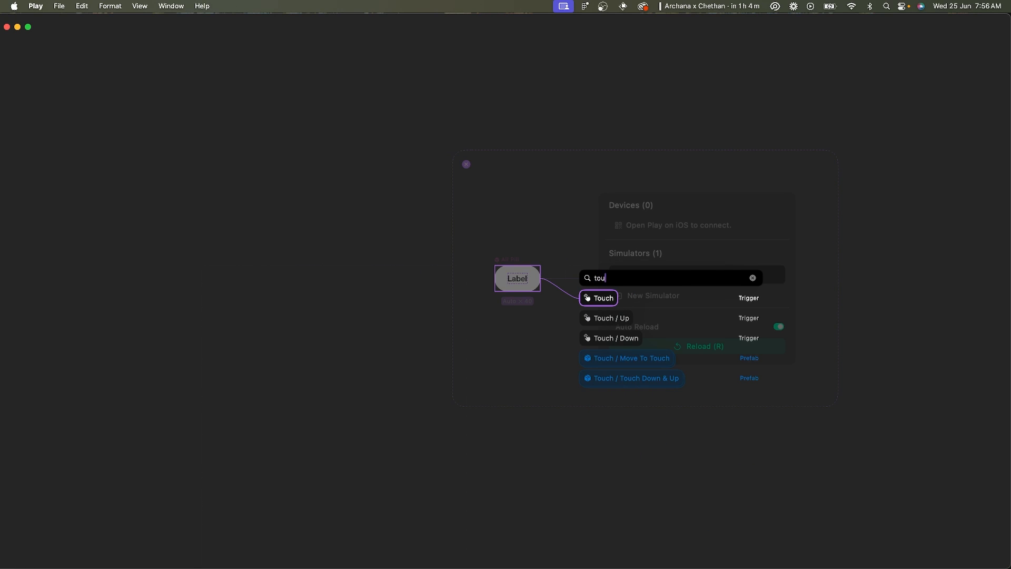
pyautogui.click(421, 152)
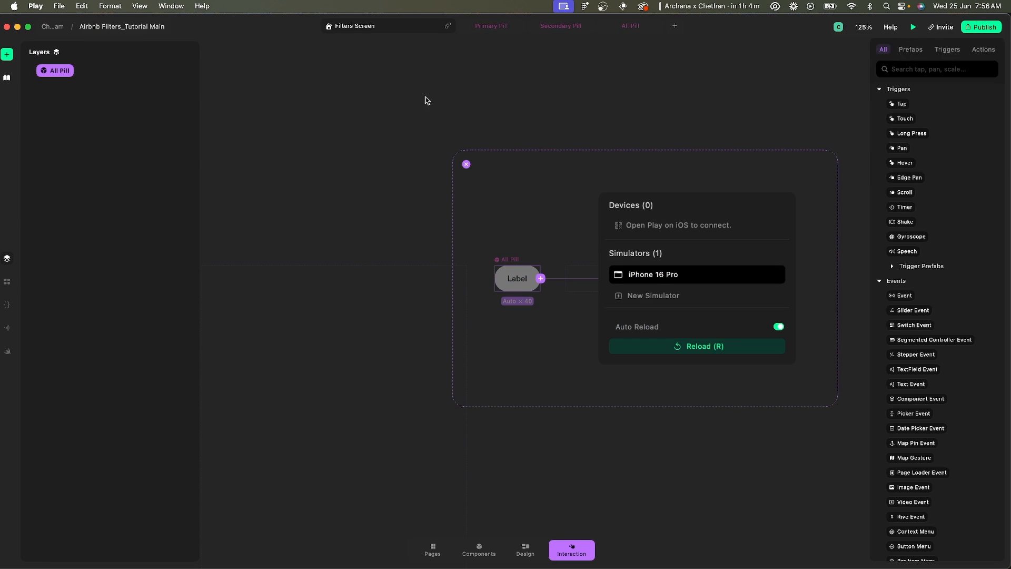
# Copy the Primary Pill's Touch Down and Touch Up triggers, with their Set Property and Set Haptic actions, onto the All Pill.
pyautogui.click(426, 97)
pyautogui.click(589, 260)
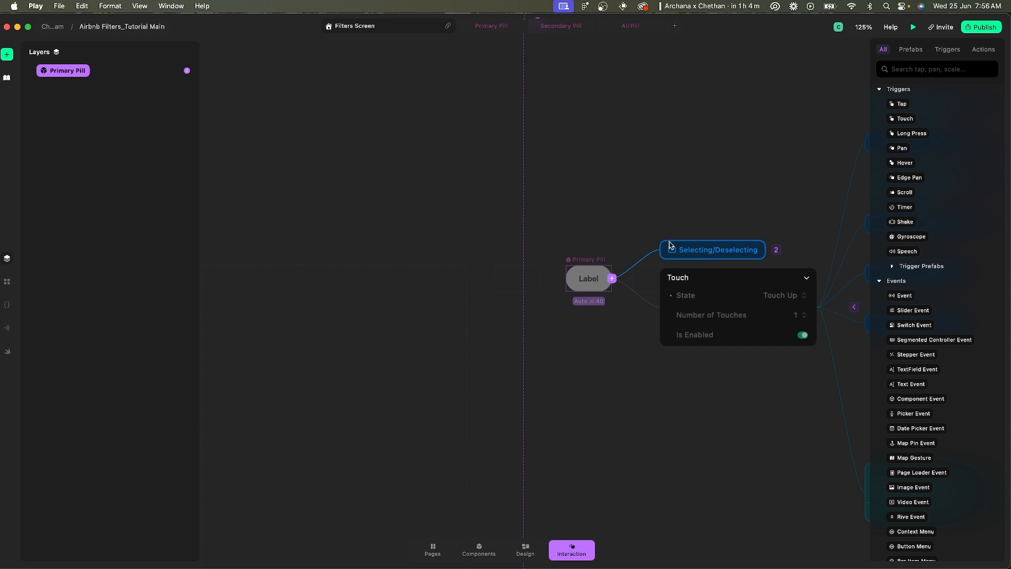
pyautogui.click(580, 305)
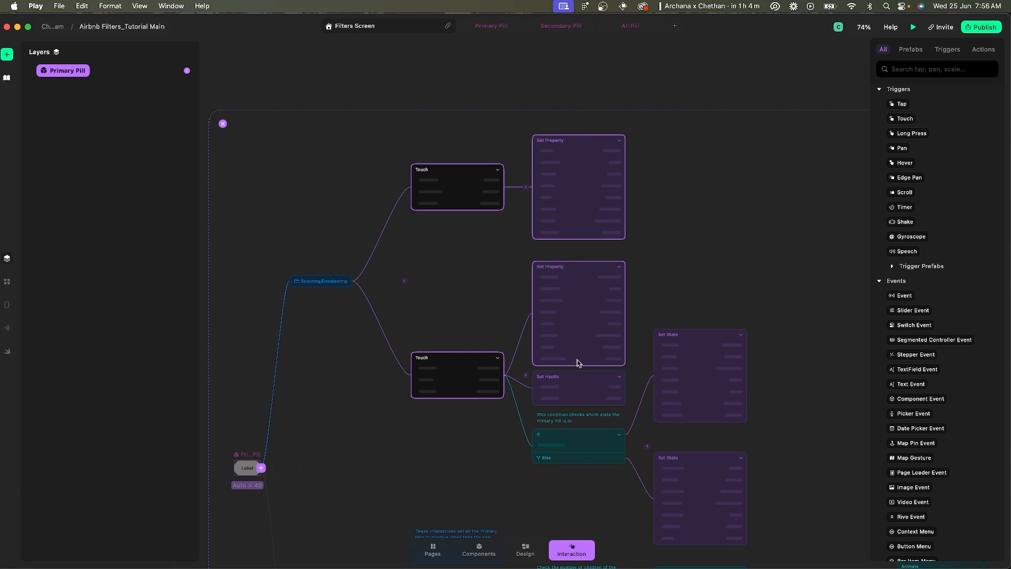
pyautogui.scroll(5, 576, 430)
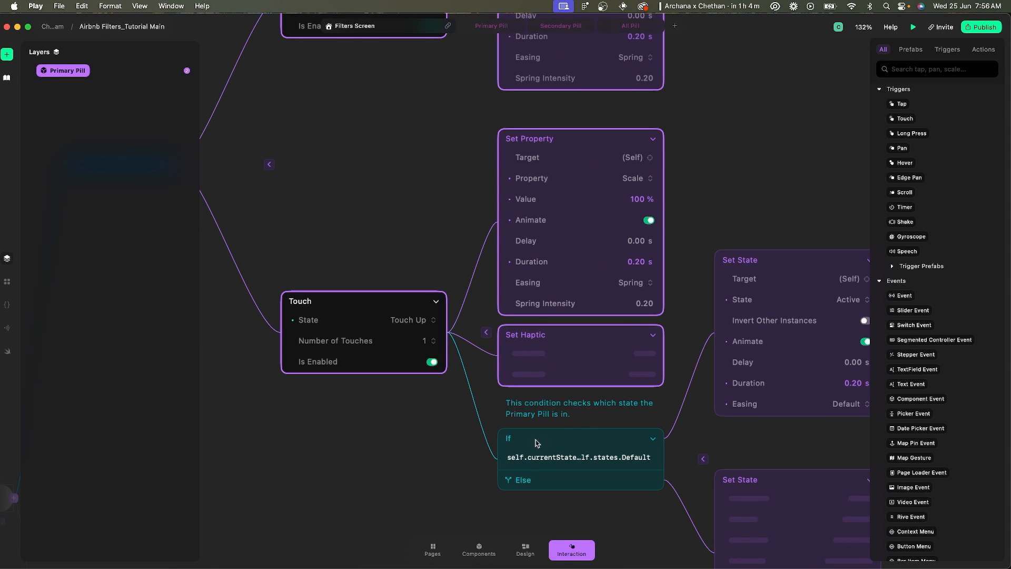
pyautogui.scroll(-4, 551, 446)
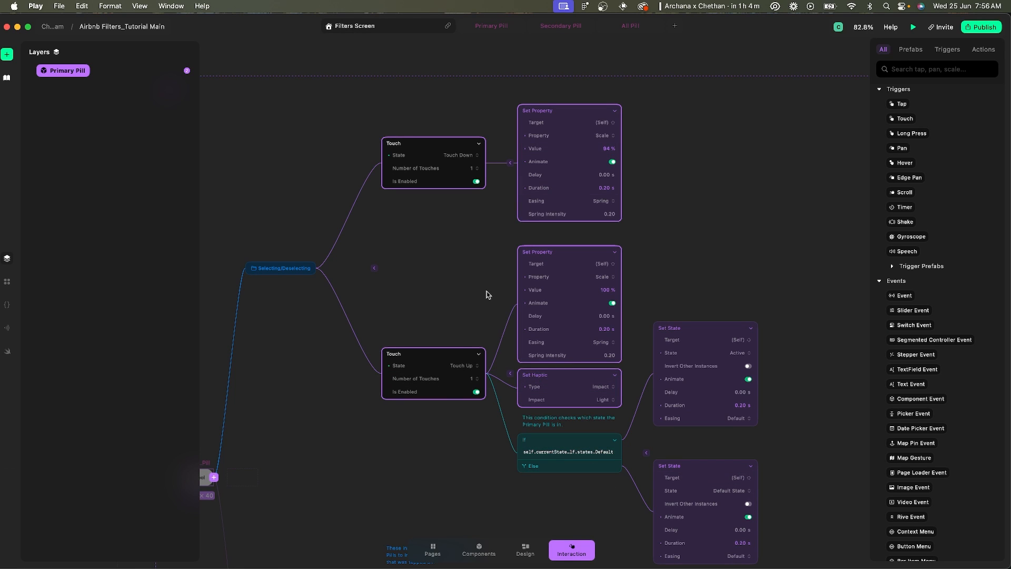
pyautogui.click(470, 296)
pyautogui.click(273, 433)
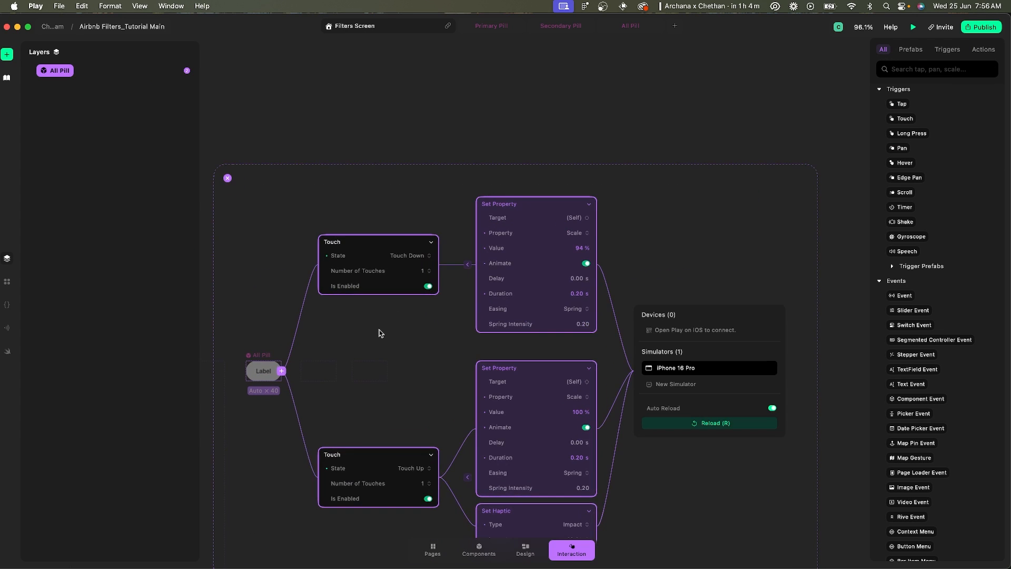
# Add a condition action to the All Pill's Touch Up trigger.
pyautogui.scroll(-5, 495, 289)
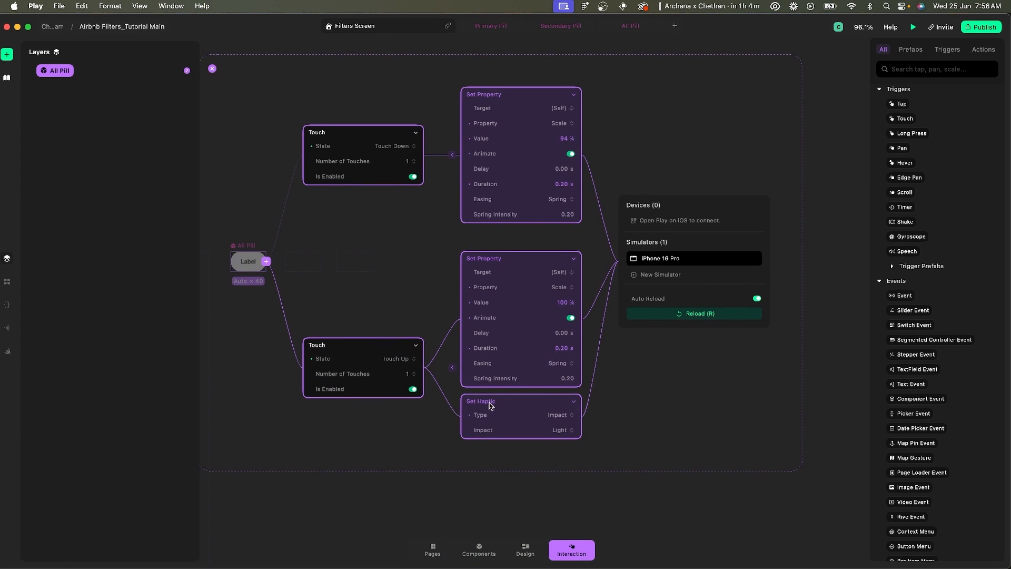
pyautogui.click(427, 368)
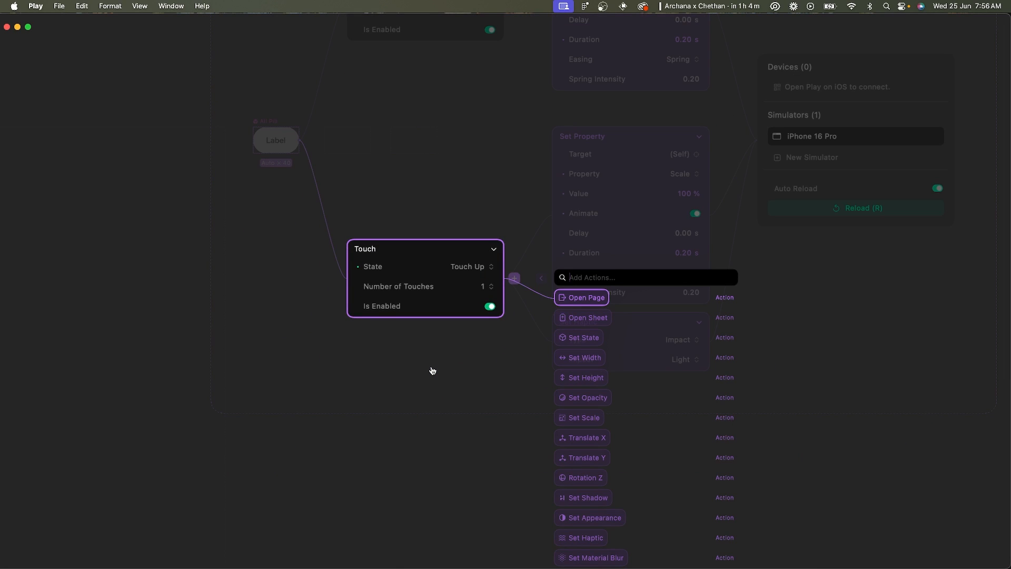
pyautogui.write('con')
pyautogui.press('Return')
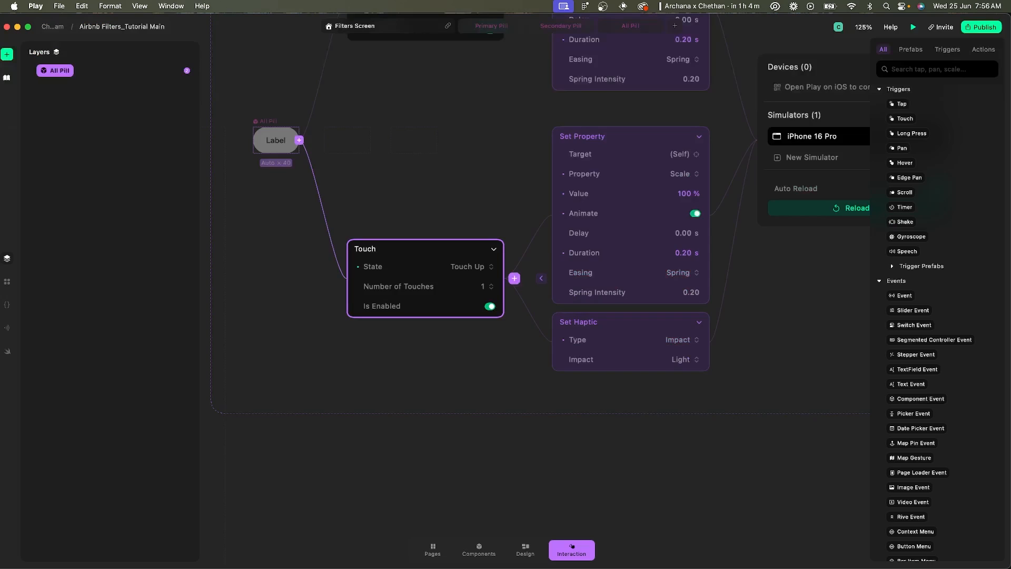
# Check in Figma which All pill states the tapping scenarios cover, and return to Play.
pyautogui.press('super+Tab')
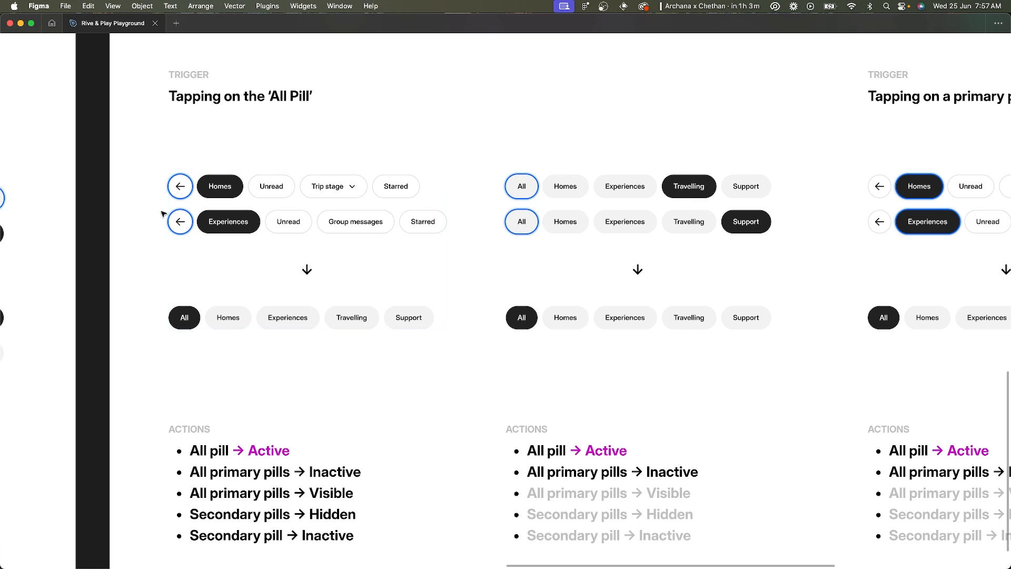
pyautogui.hscroll(7, 288, 239)
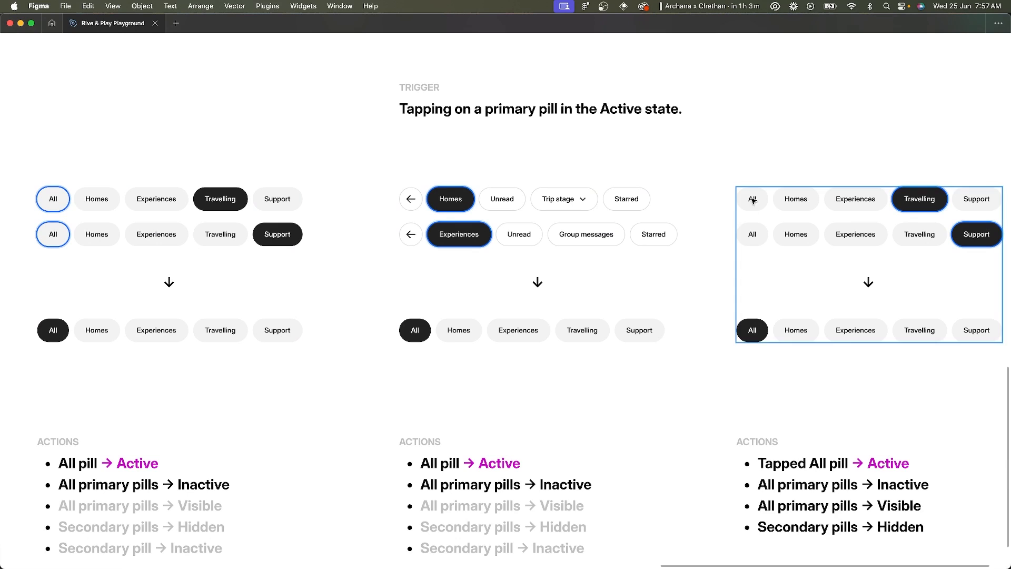
pyautogui.press('super+Tab')
# Set the If condition under the All Pill's Touch Up trigger to self.currentState == self.states.Default.
pyautogui.click(486, 277)
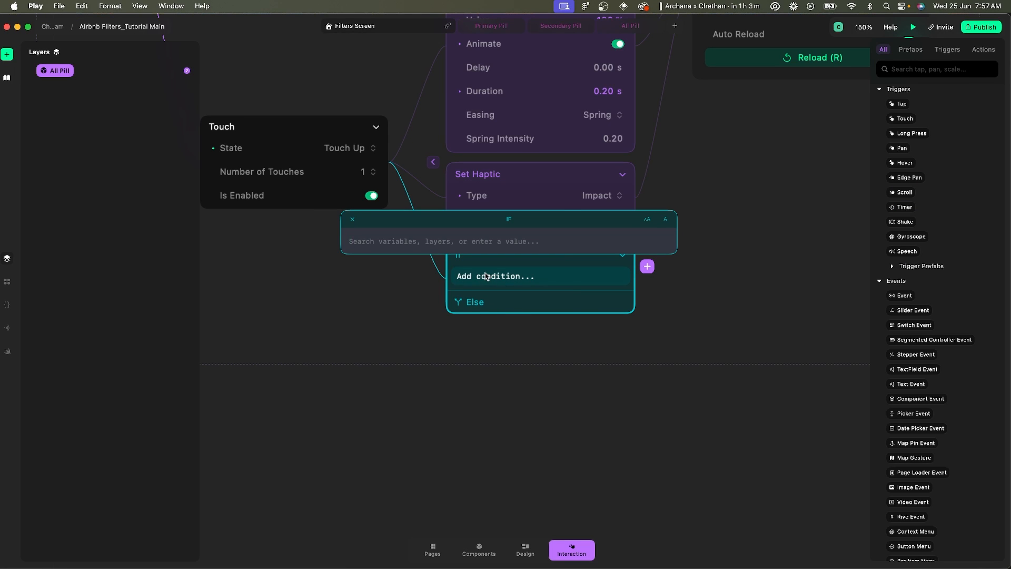
pyautogui.write('self.cur')
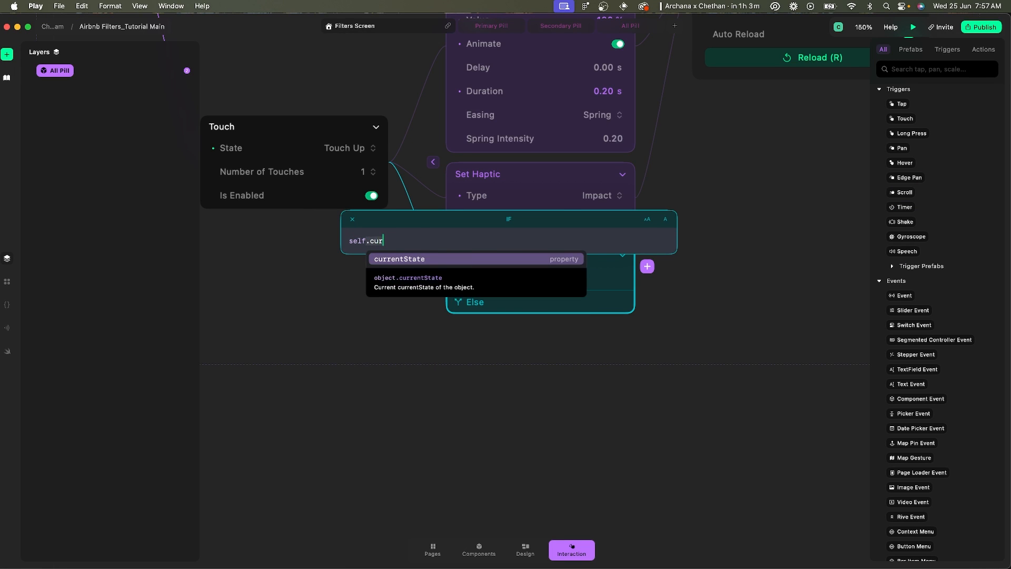
pyautogui.press('Return')
pyautogui.write('==')
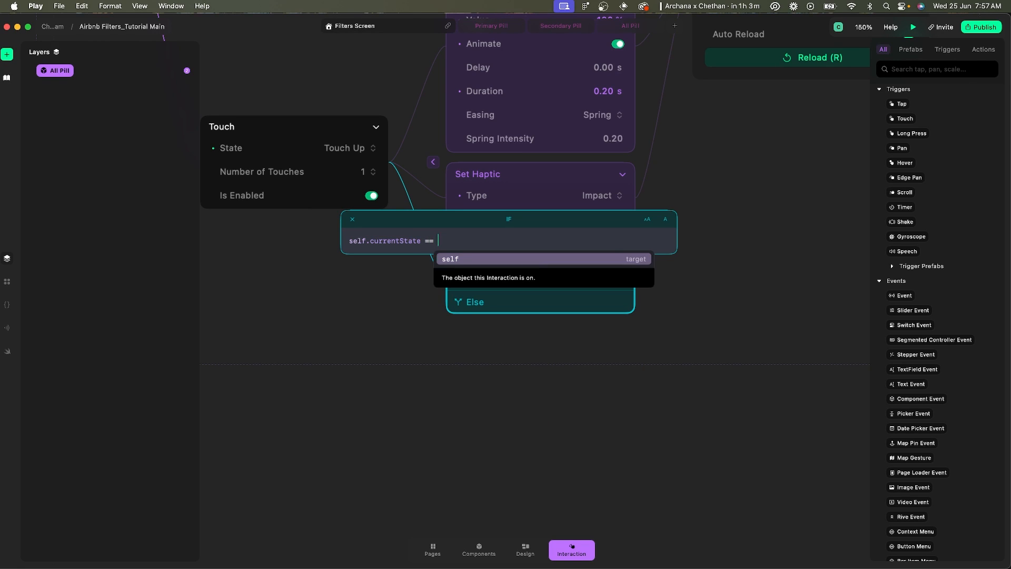
pyautogui.write(' self.')
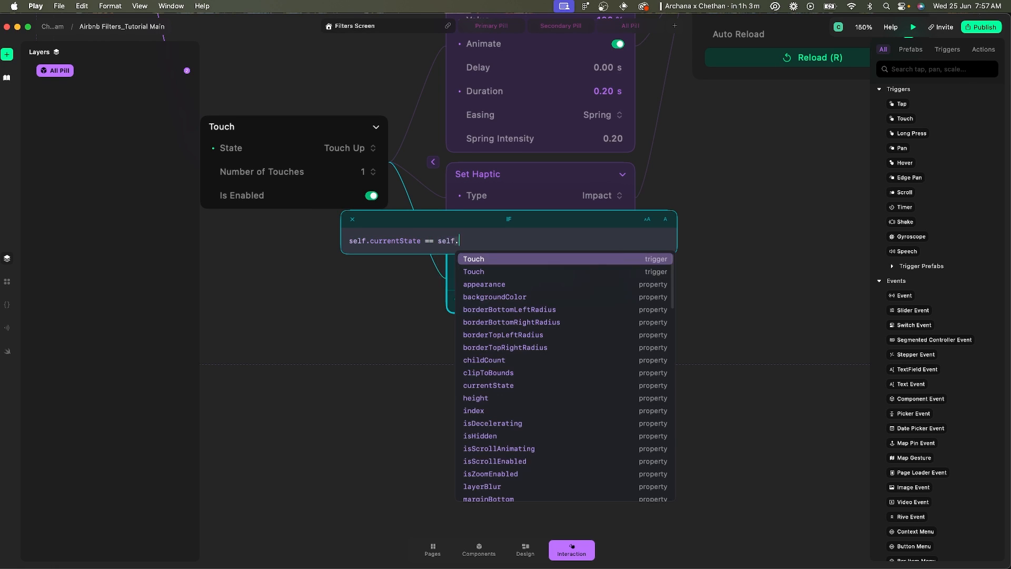
pyautogui.write('states')
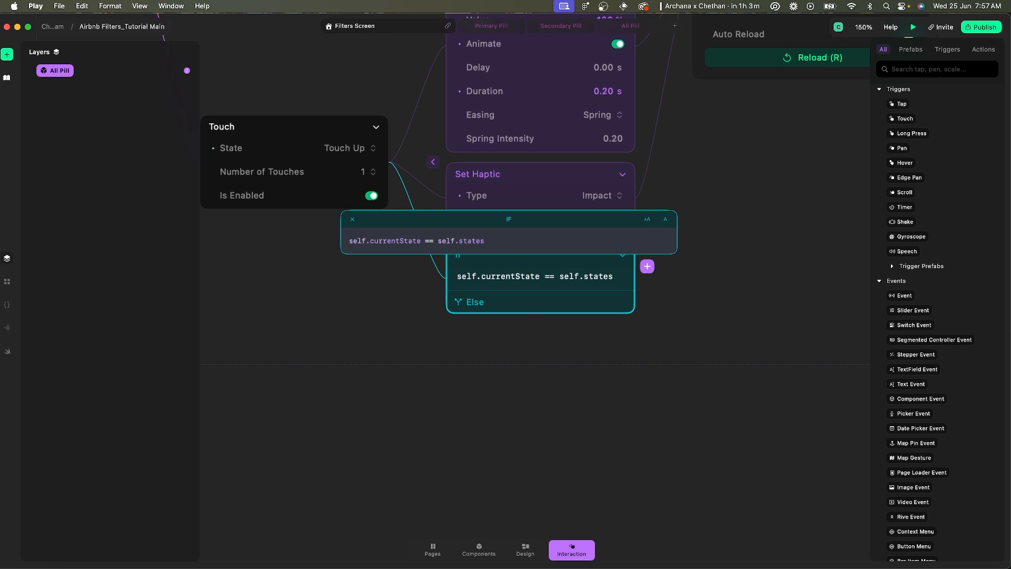
pyautogui.write('.')
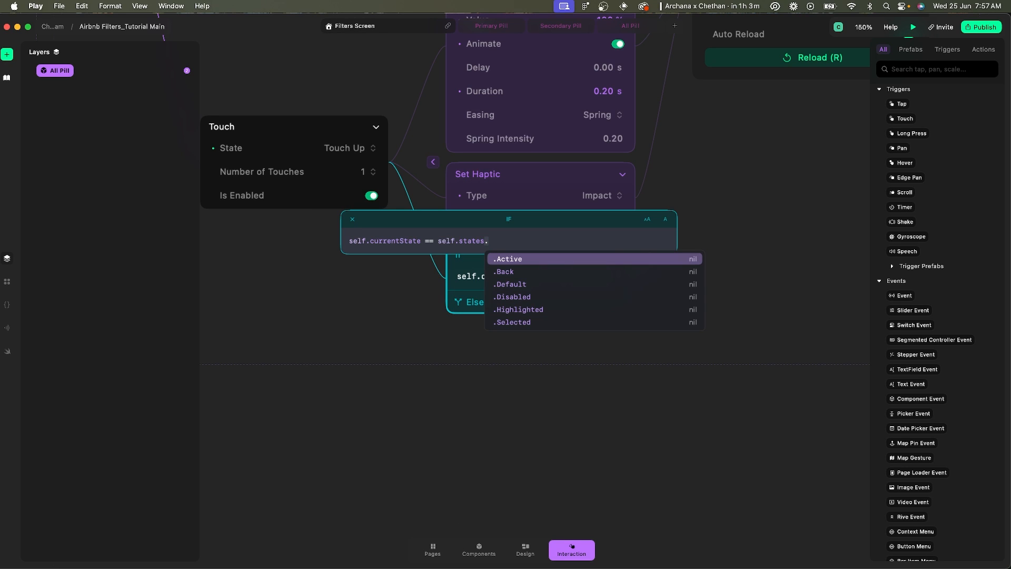
pyautogui.write('defu')
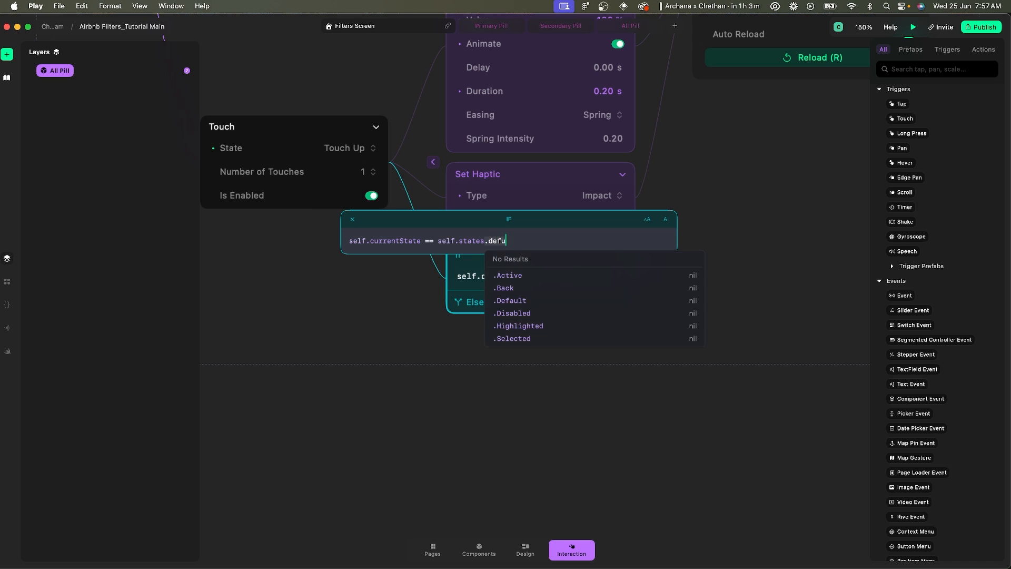
pyautogui.press('BackSpace')
pyautogui.press('Return')
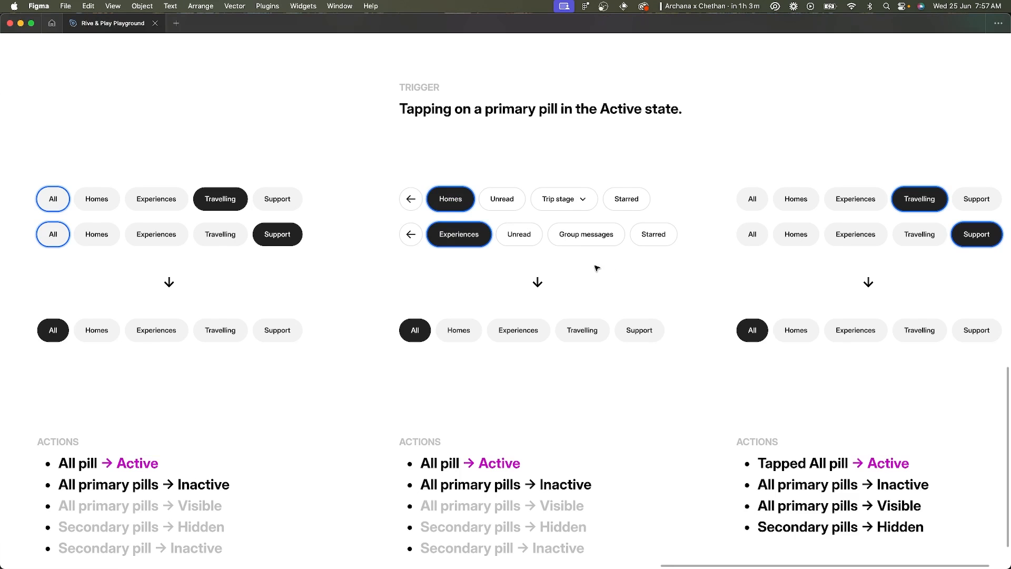
# Recheck the trigger scenarios in Figma and append an Or operator (||) to the All Pill's If condition in Play.
pyautogui.hscroll(3, 646, 267)
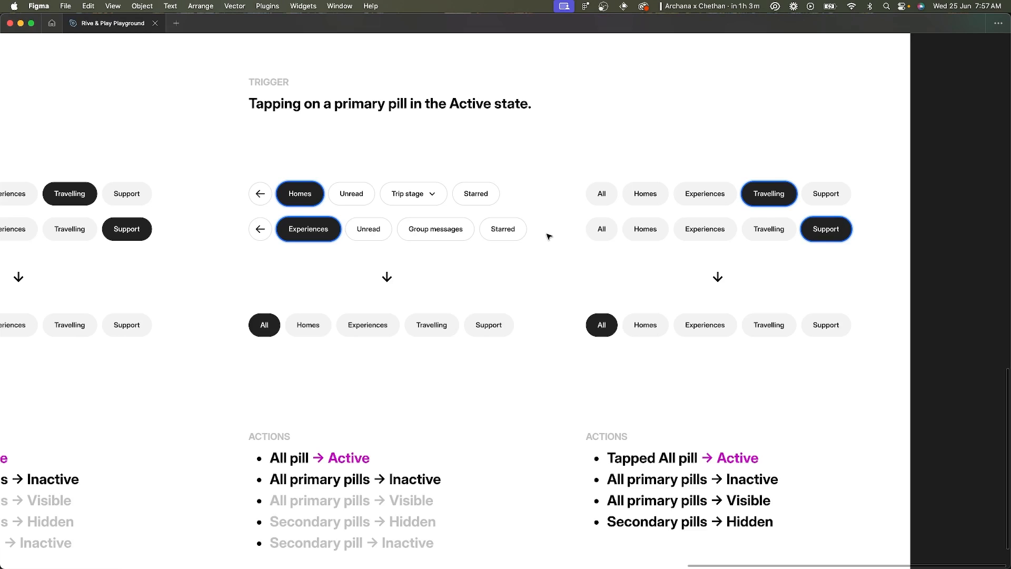
pyautogui.hscroll(-15, 548, 232)
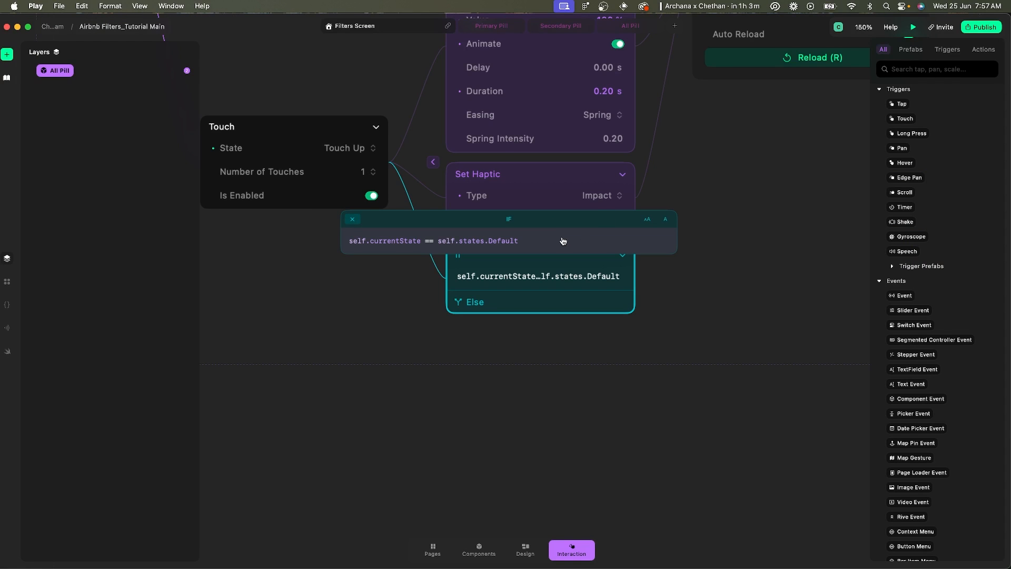
pyautogui.write('or')
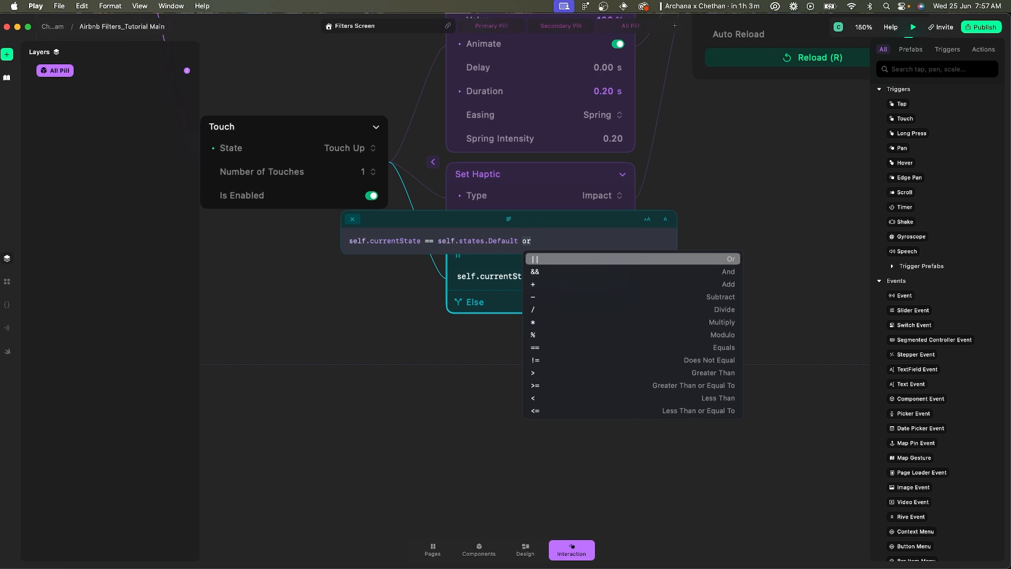
pyautogui.press('Return')
# Try to complete the clause following the Or operator with self.states.
pyautogui.write('self')
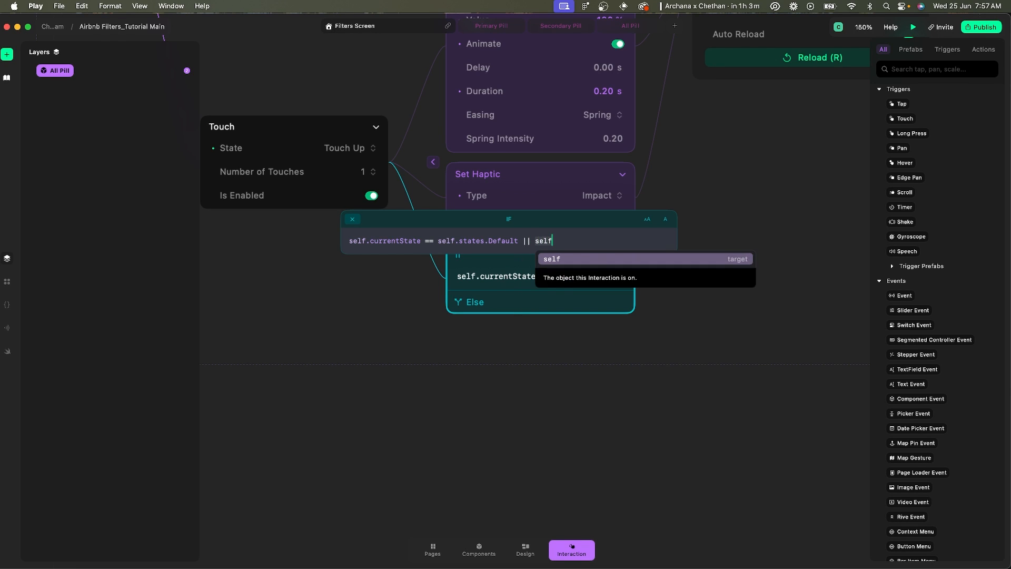
pyautogui.write('.state')
pyautogui.press('Return')
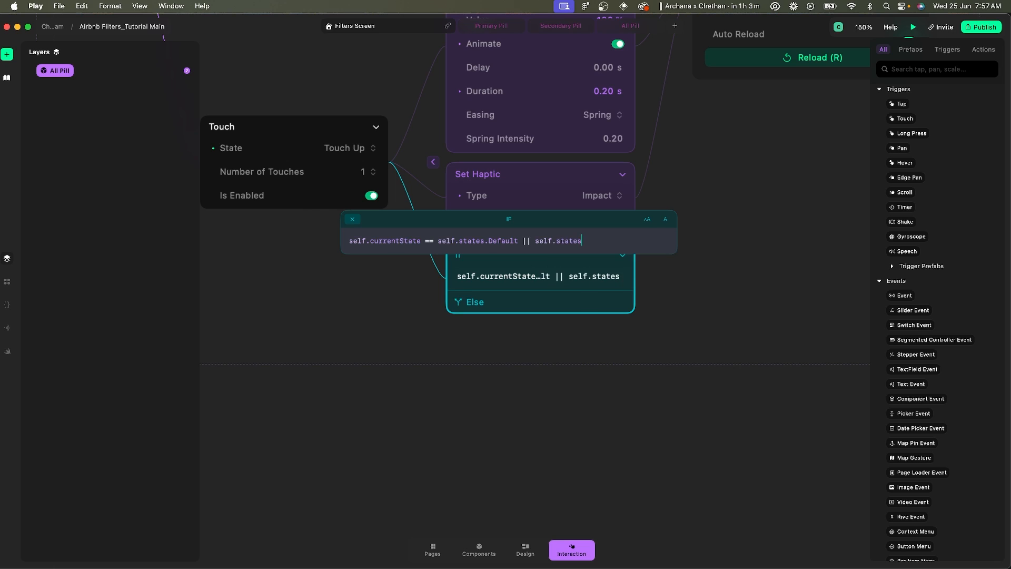
pyautogui.write('.')
pyautogui.press('BackSpace')
pyautogui.write('.staback')
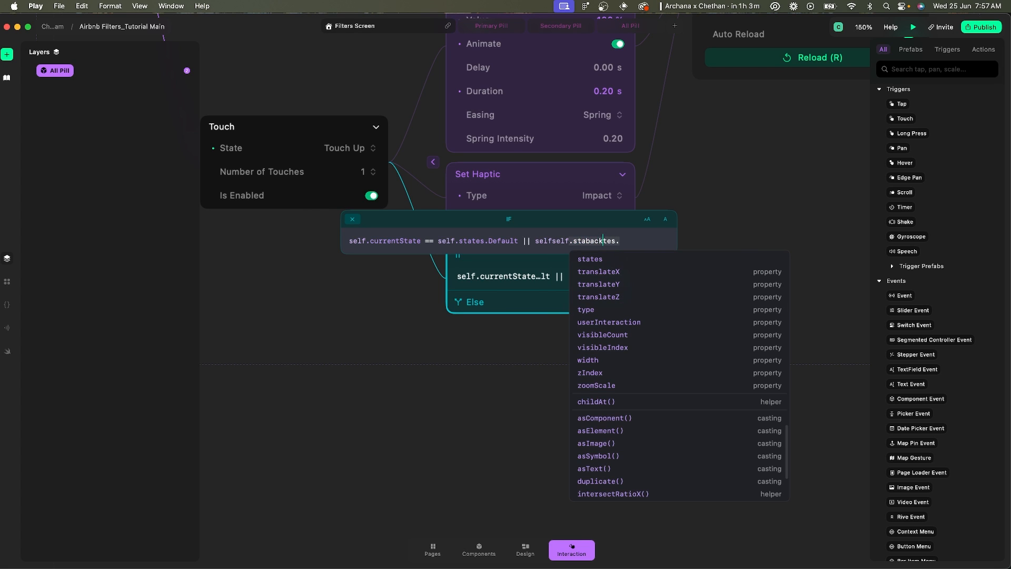
pyautogui.hotkey('alt', 'Right')
pyautogui.hotkey('alt', 'Right')
pyautogui.hotkey('alt', 'shift', 'Left')
pyautogui.hotkey('alt', 'shift', 'Left')
pyautogui.hotkey('alt', 'shift', 'Left')
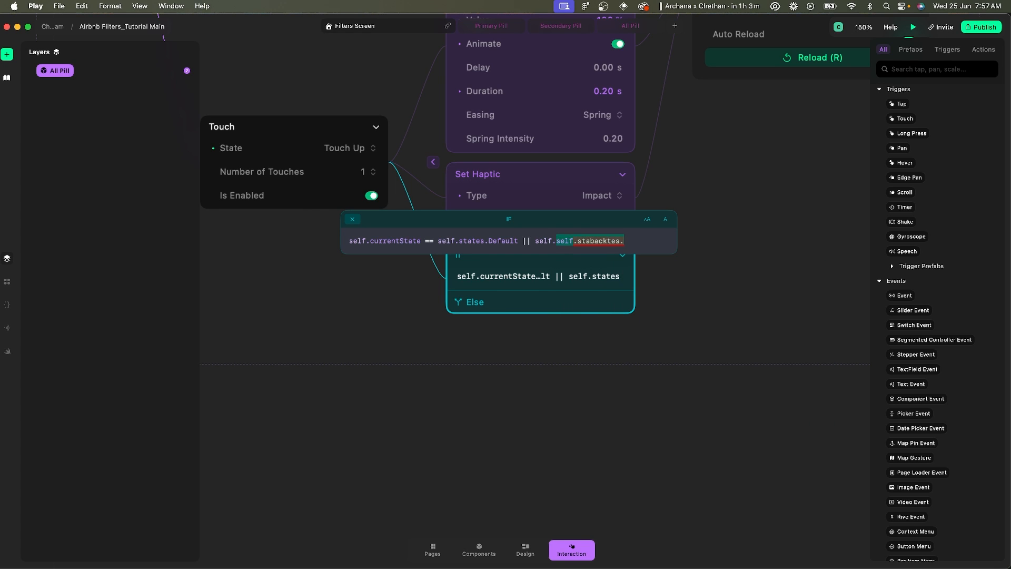
pyautogui.write('self.st')
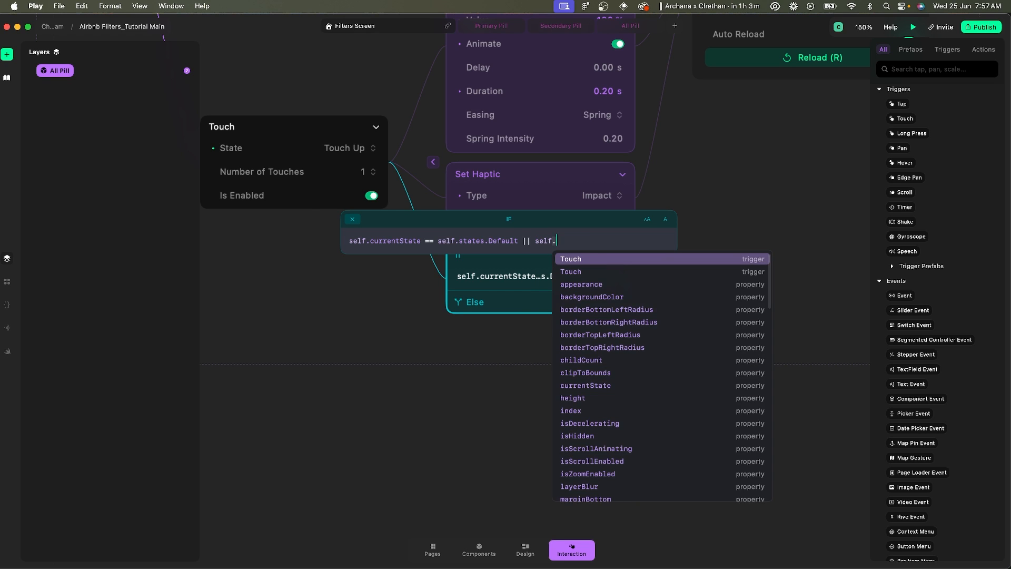
pyautogui.write('ates')
pyautogui.press('Return')
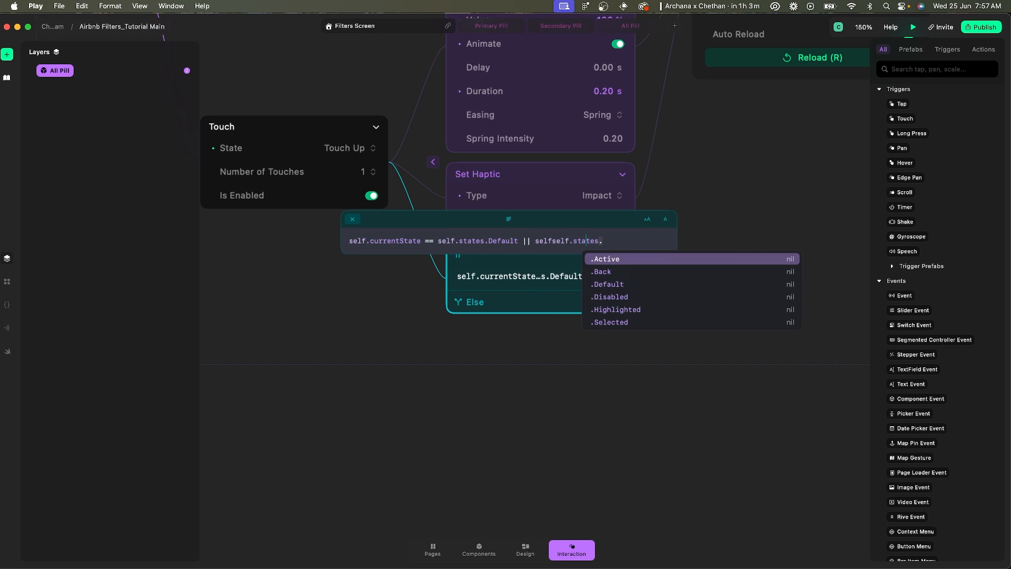
# Replace the clause following the Or operator with self.states.Back in the All Pill's If condition.
pyautogui.hotkey('alt', 'shift', 'Left')
pyautogui.hotkey('alt', 'shift', 'Left')
pyautogui.write('self')
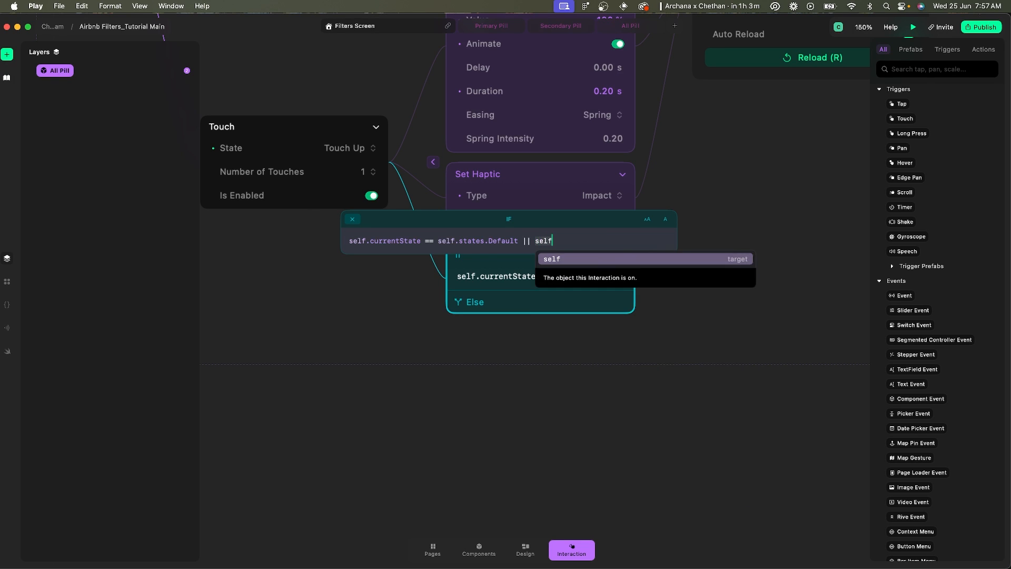
pyautogui.press('Escape')
pyautogui.write('.st')
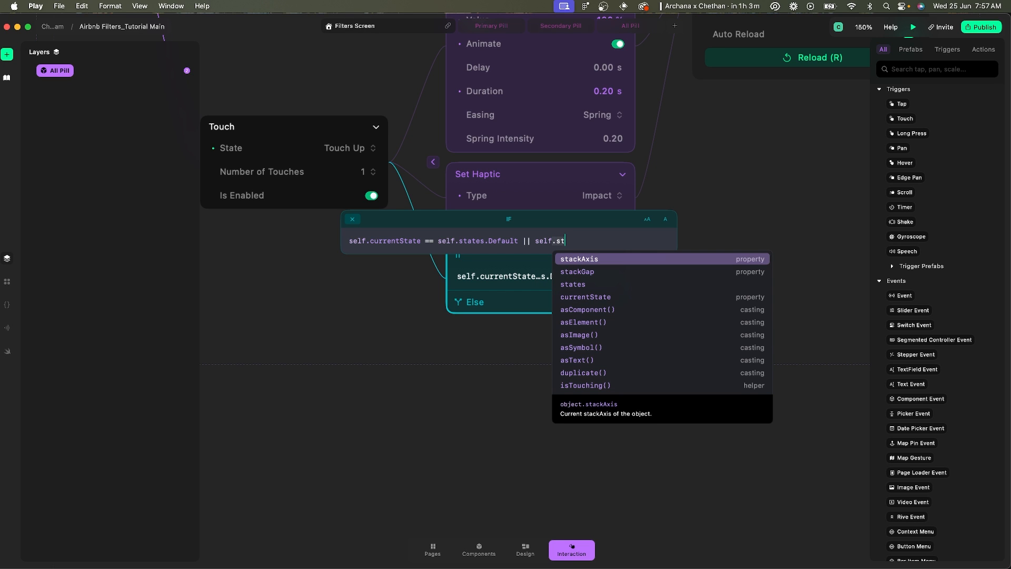
pyautogui.press('Down')
pyautogui.press('Down')
pyautogui.press('Return')
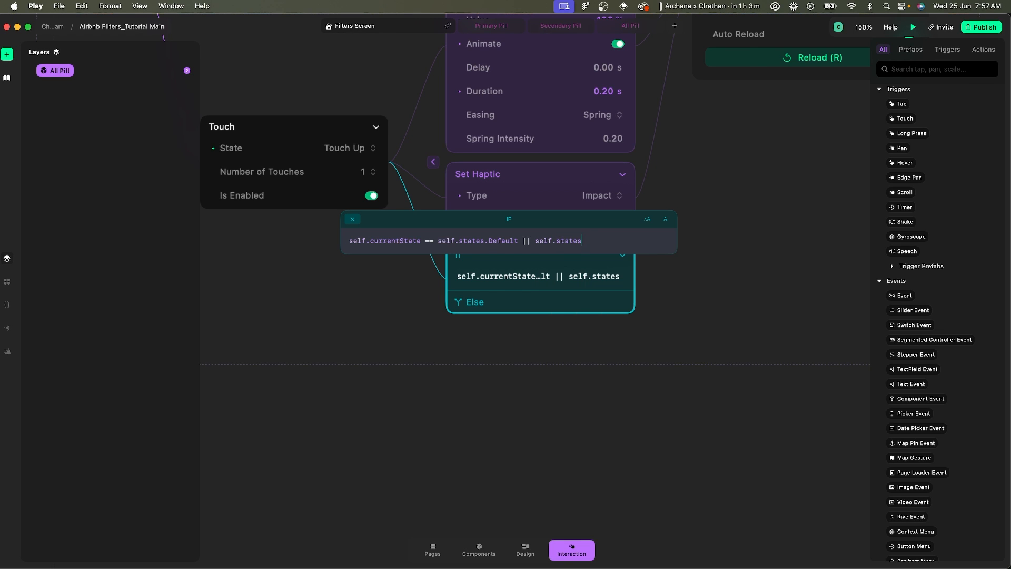
pyautogui.write('.')
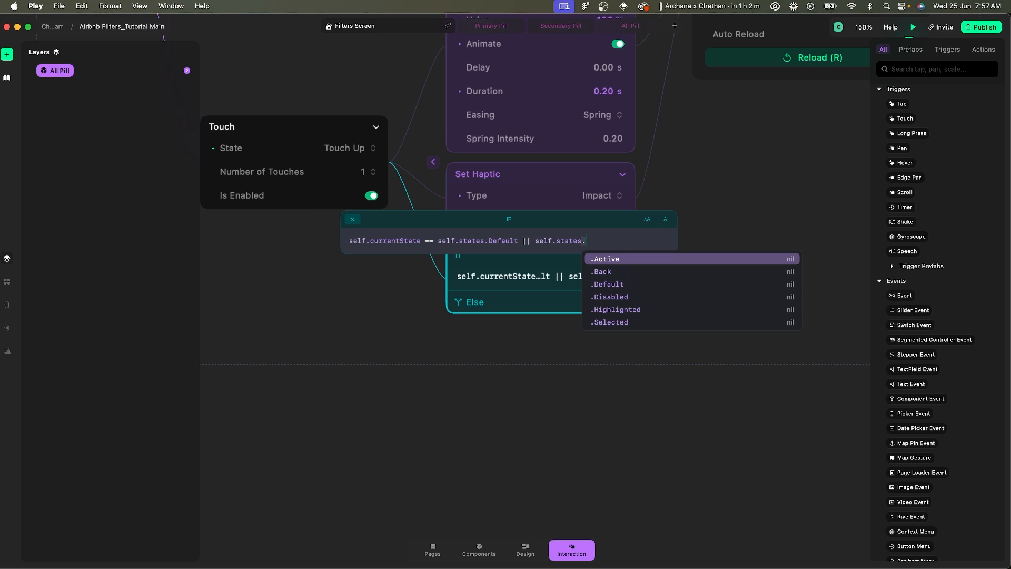
pyautogui.write('B')
pyautogui.press('Return')
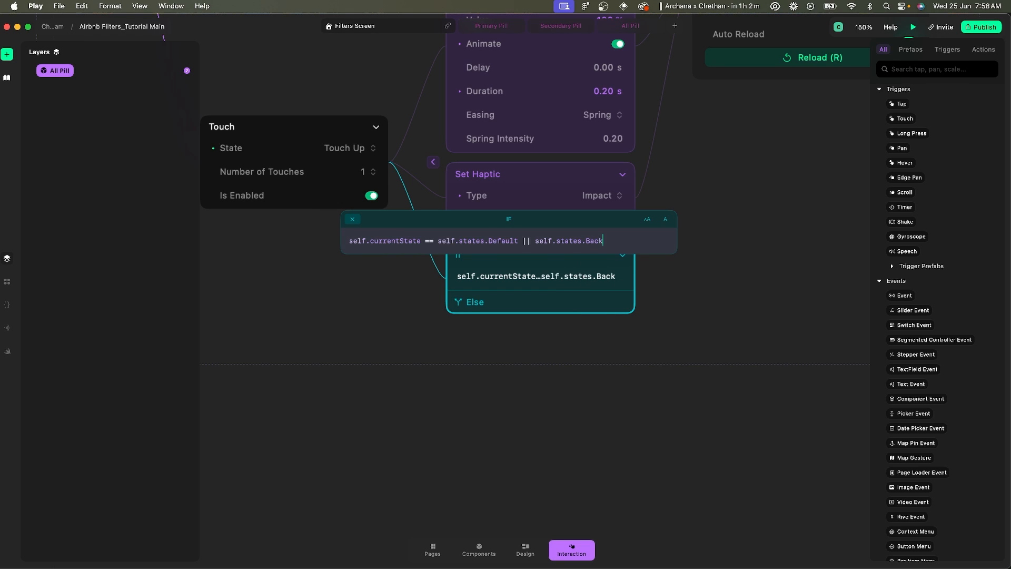
pyautogui.press('Return')
pyautogui.click(534, 278)
pyautogui.click(648, 302)
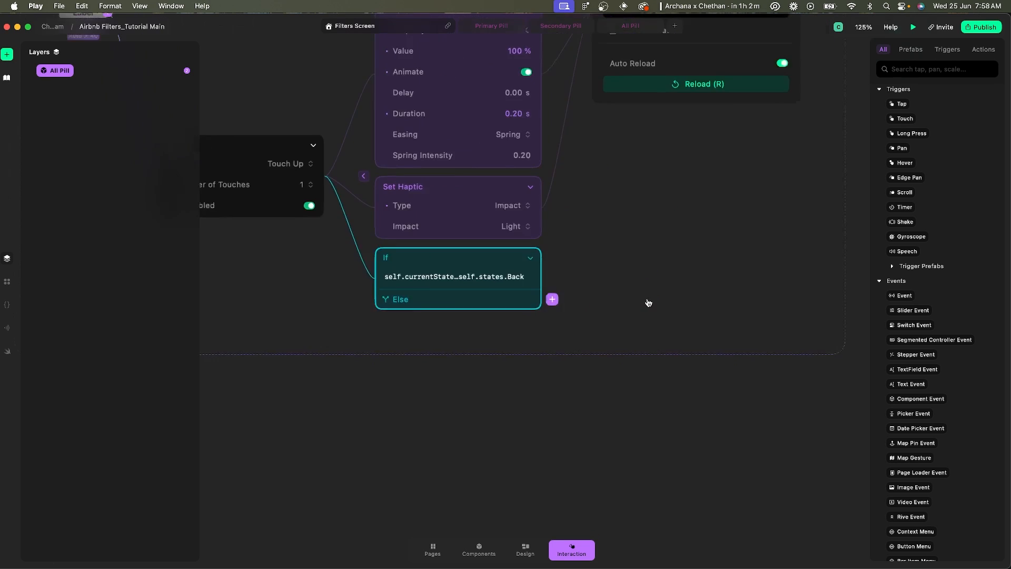
# Review in Figma which actions tapping the All Pill requires in each scenario, and return to Play.
pyautogui.click(644, 244)
pyautogui.press('super+Tab')
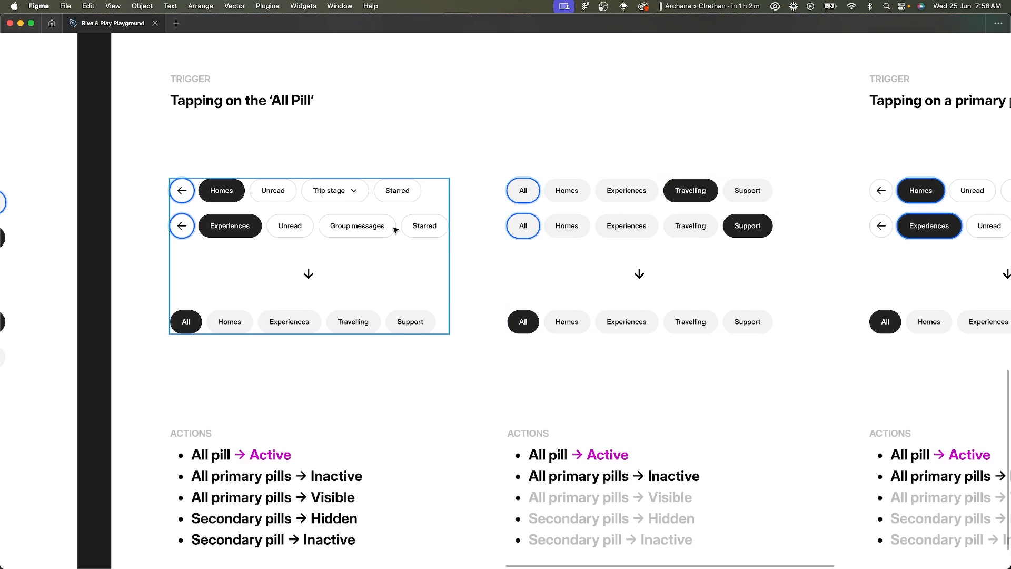
pyautogui.scroll(-5, 282, 252)
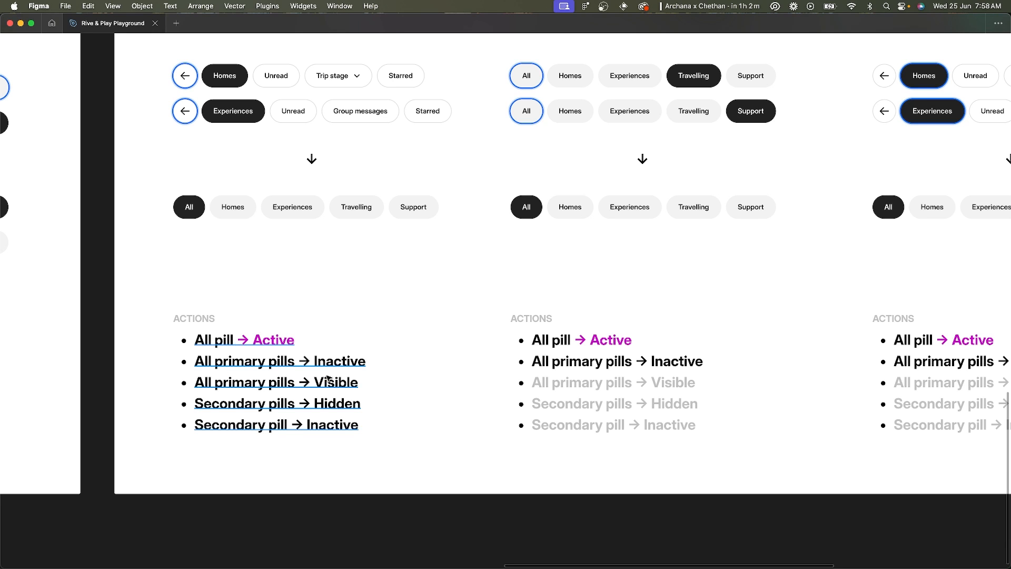
pyautogui.press('super+Tab')
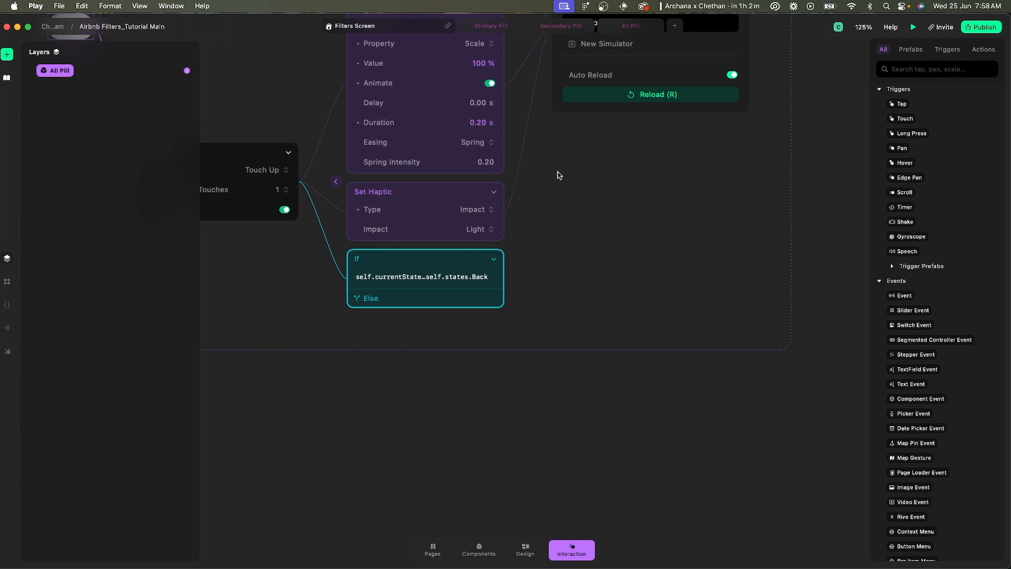
pyautogui.press('super+Tab')
pyautogui.scroll(4, 574, 234)
pyautogui.hscroll(4, 573, 235)
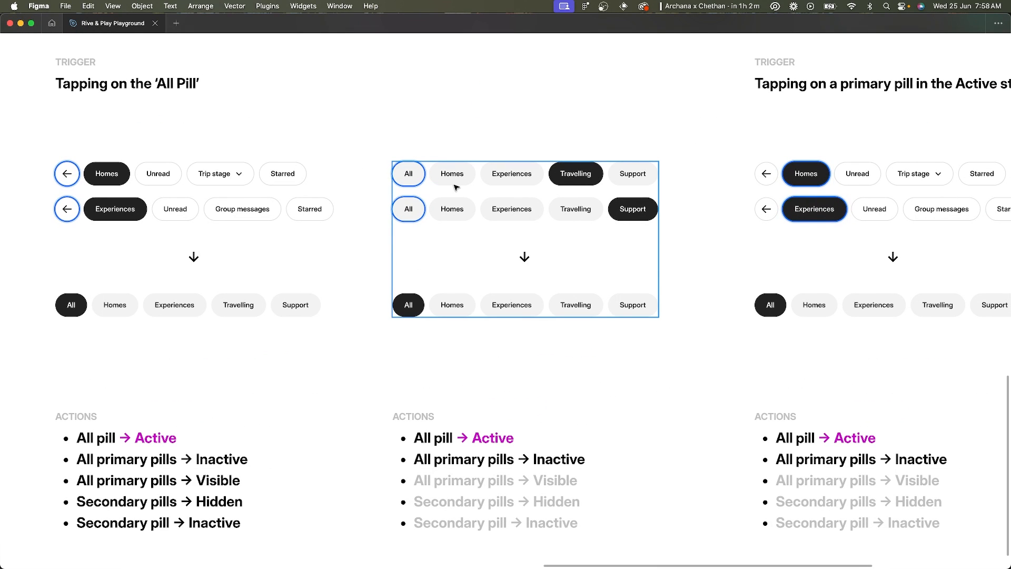
pyautogui.press('super+Tab')
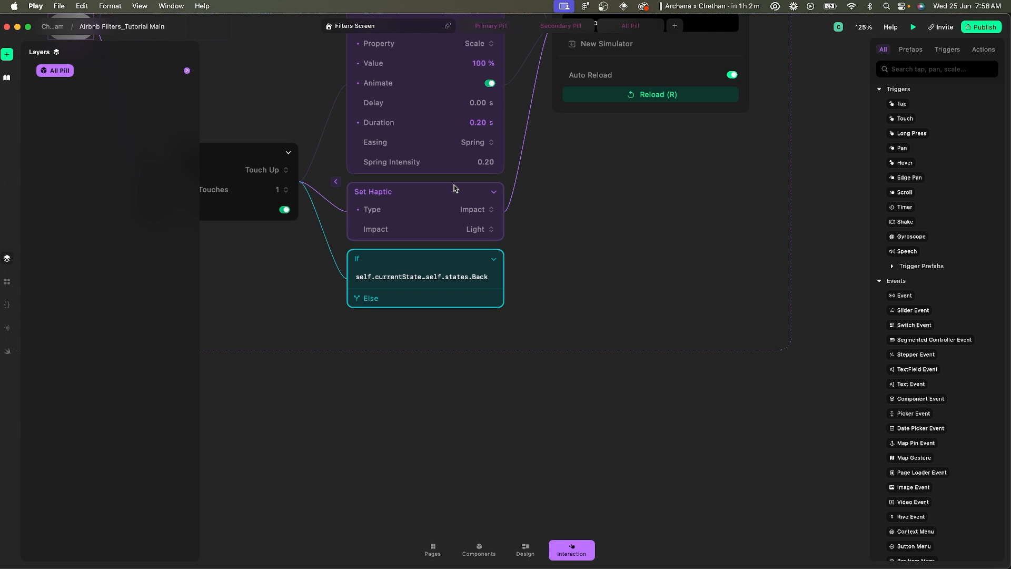
pyautogui.press('super+Tab')
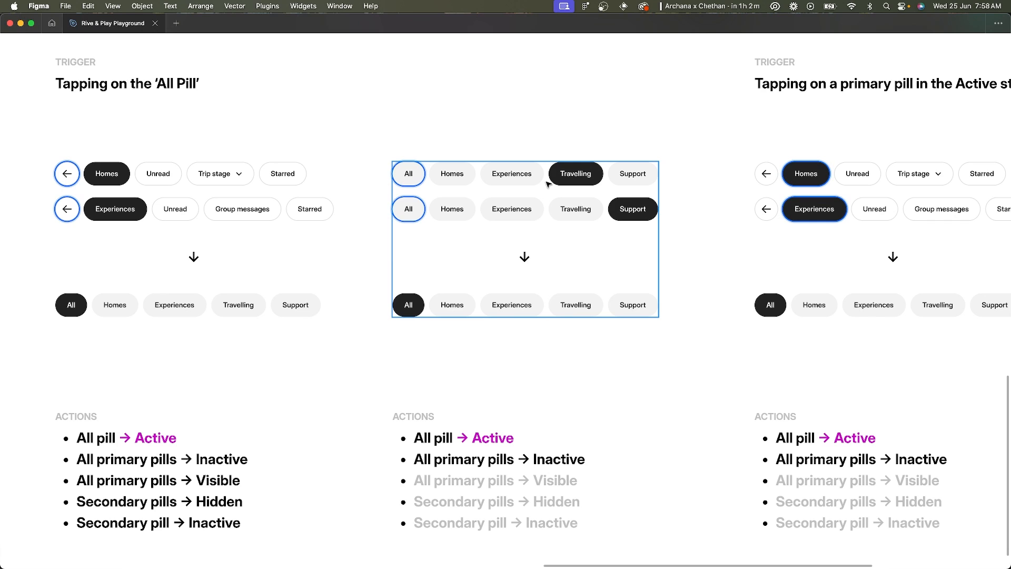
pyautogui.press('super+Tab')
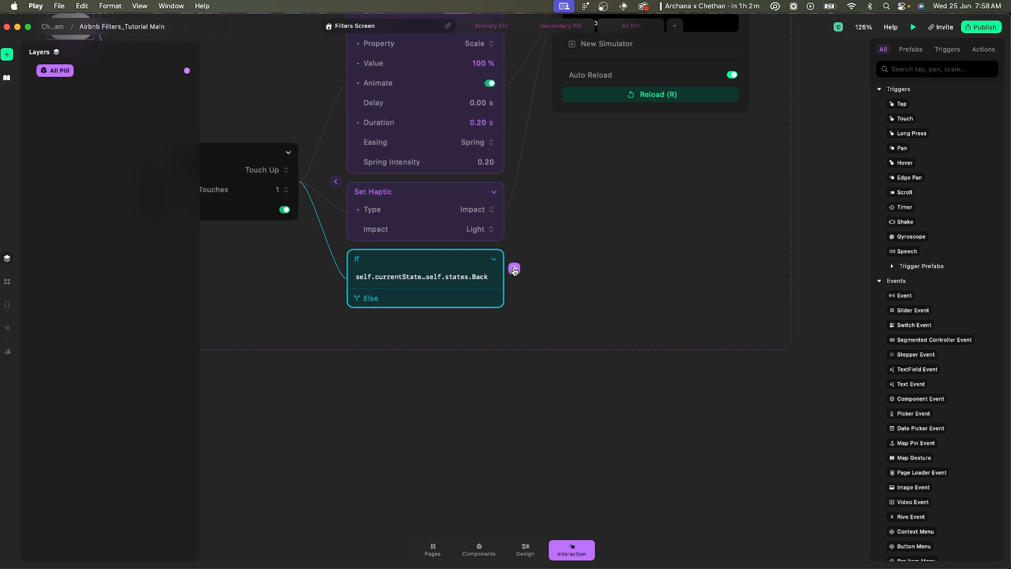
# Add a Set Event action to the All Pill's If condition and create a new event named Reset Animation for it.
pyautogui.click(514, 270)
pyautogui.write('ev')
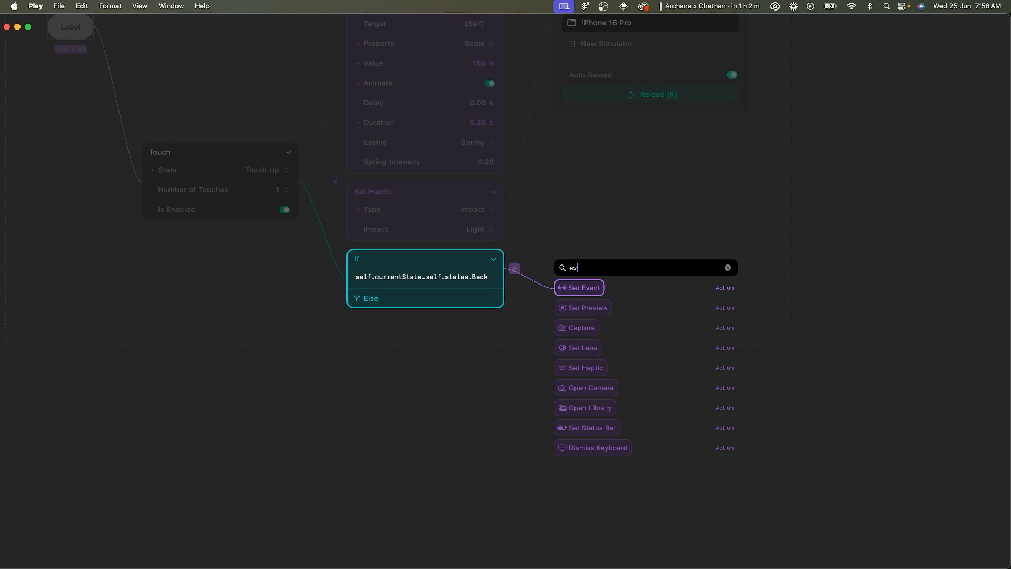
pyautogui.press('Return')
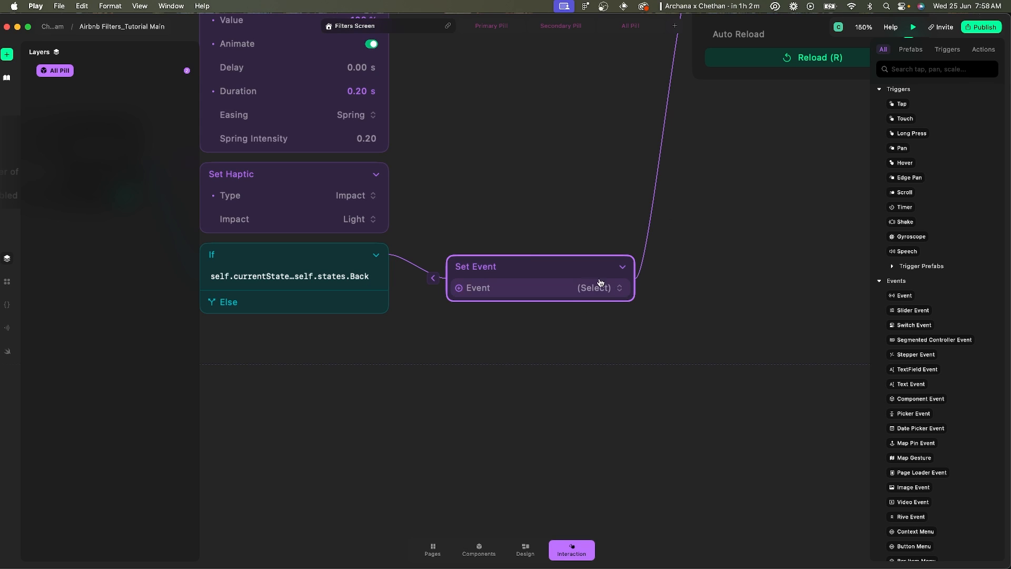
pyautogui.click(593, 300)
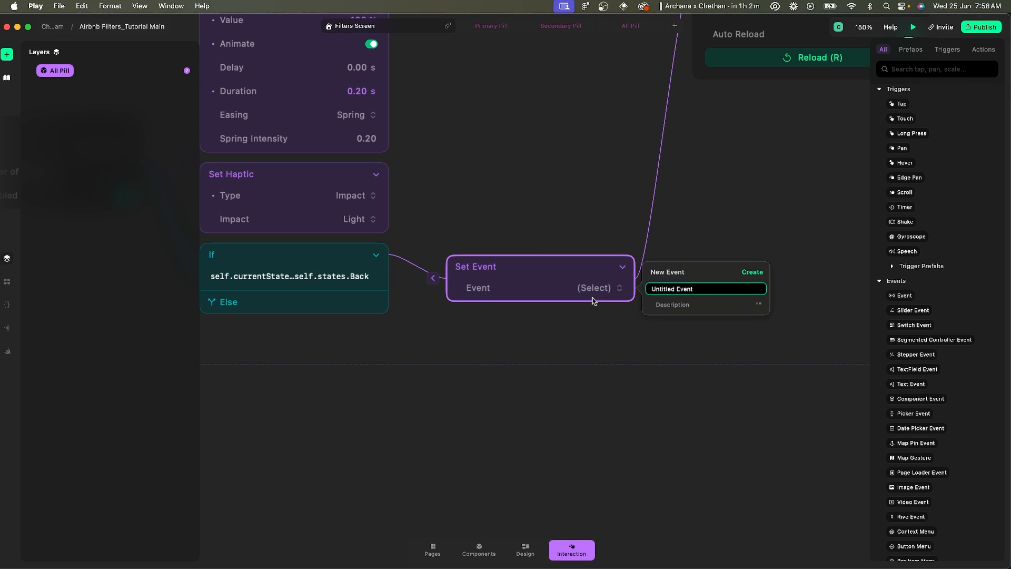
pyautogui.write('Re')
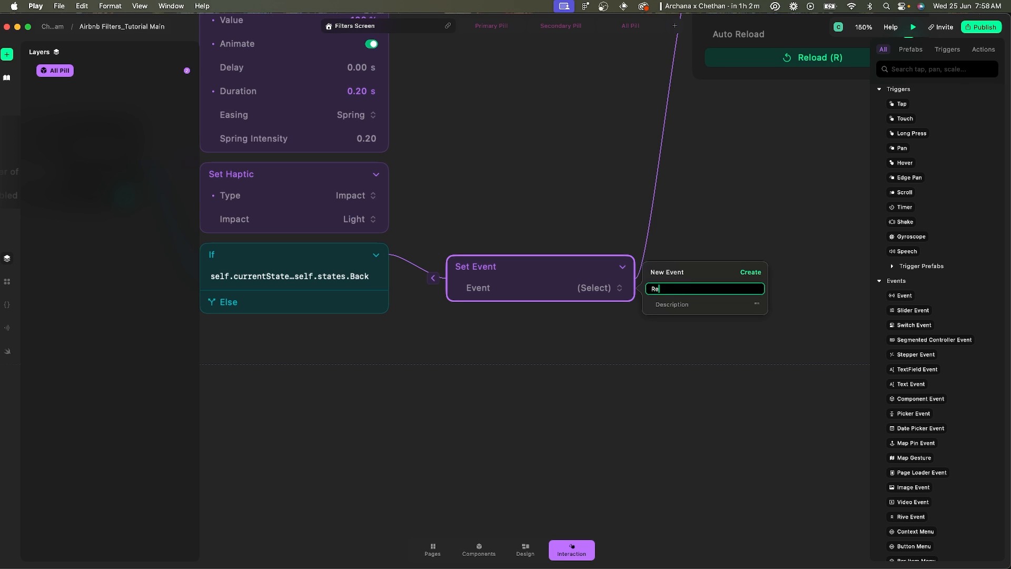
pyautogui.write('set Animation')
pyautogui.click(751, 271)
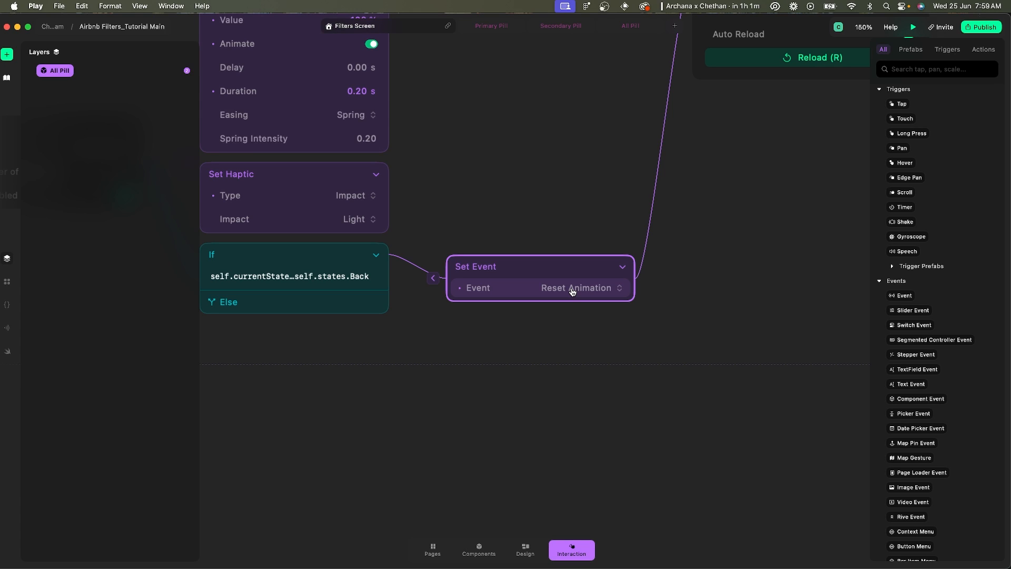
# Recheck the All Pill actions in Figma, and collapse the actions following the Filters Screen's On Load event in Play.
pyautogui.press('super+Tab')
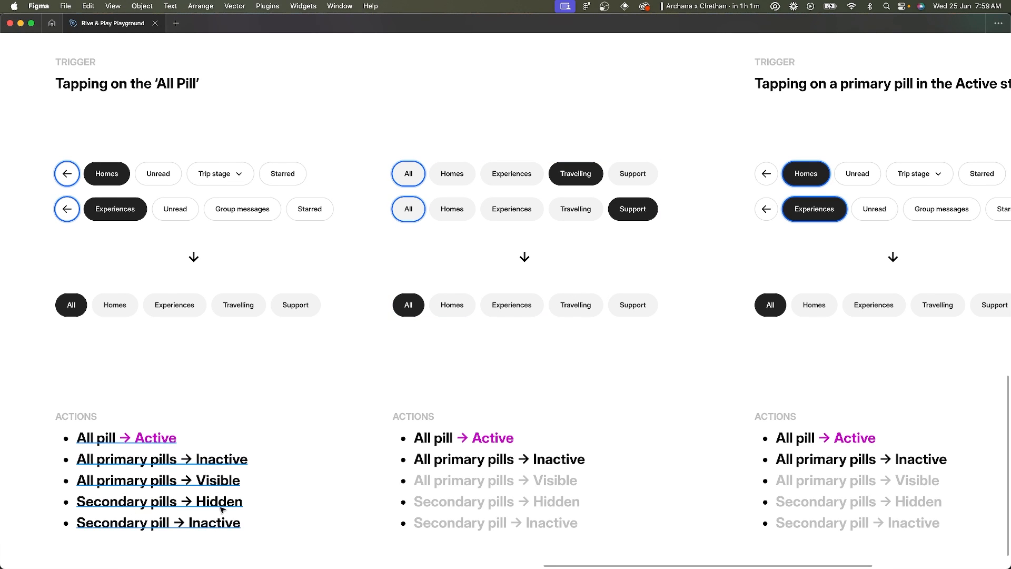
pyautogui.press('super+Tab')
pyautogui.scroll(-5, 468, 264)
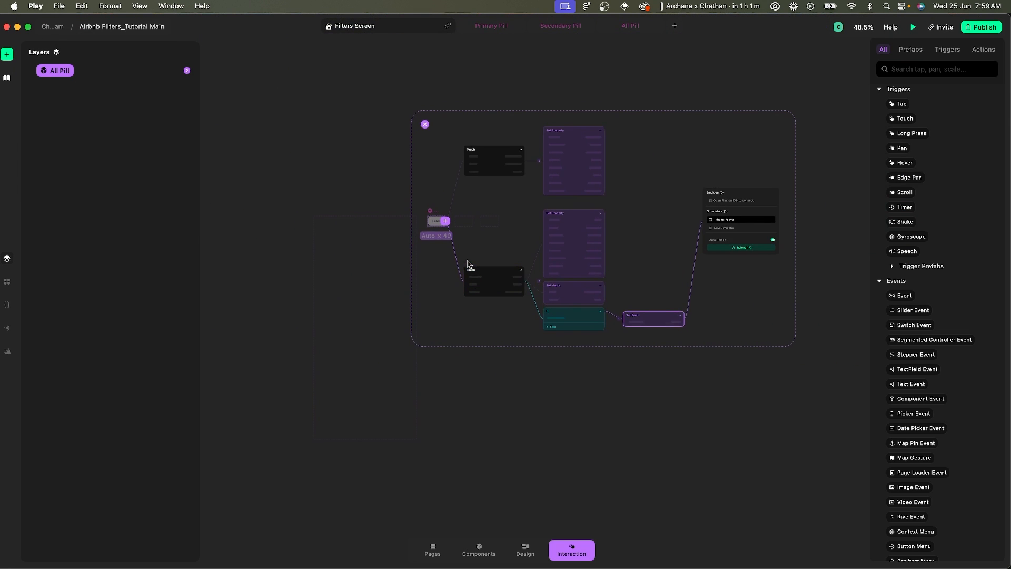
pyautogui.click(349, 223)
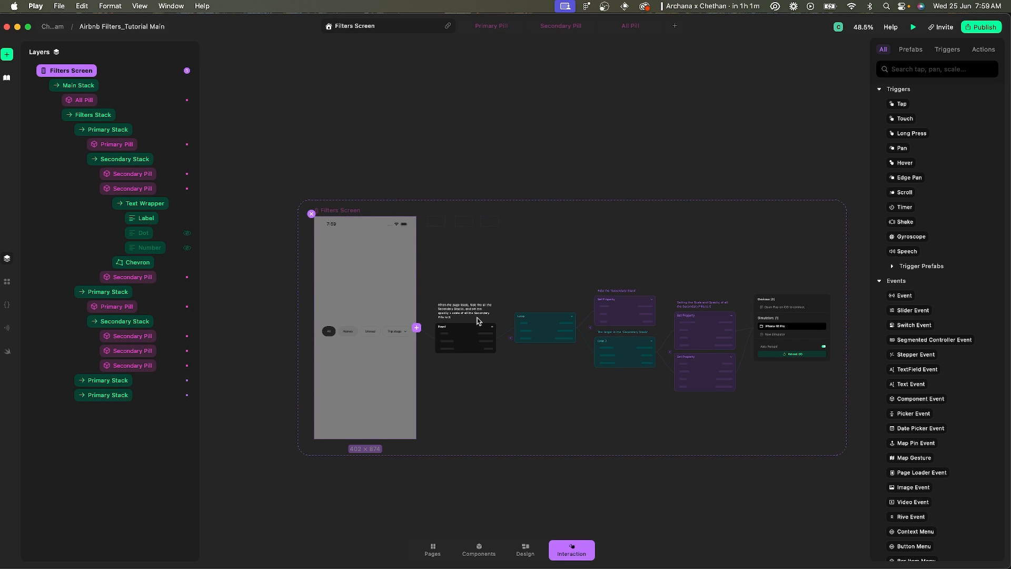
pyautogui.scroll(5, 443, 343)
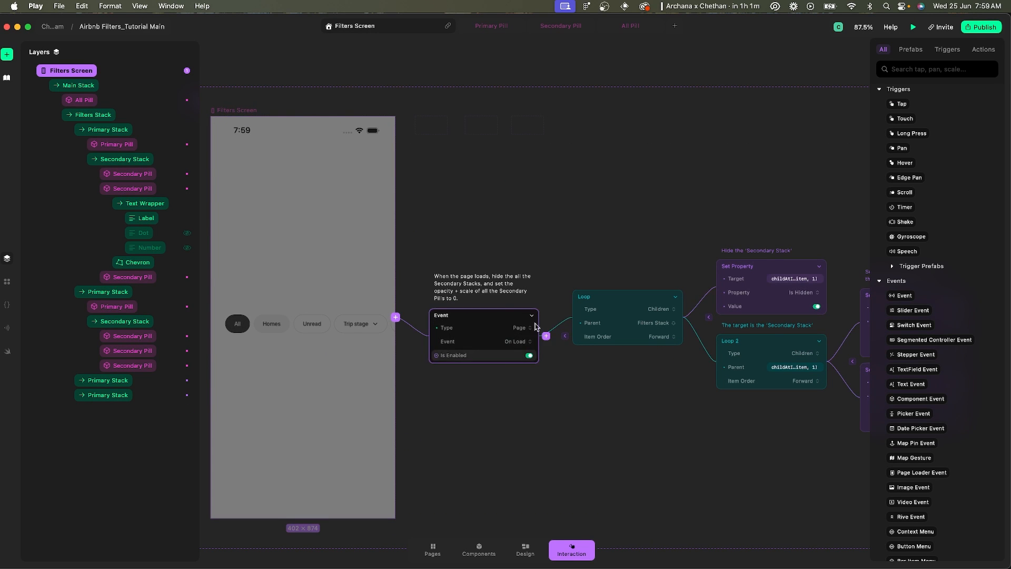
pyautogui.hscroll(2, 565, 358)
pyautogui.hscroll(1, 567, 357)
pyautogui.click(481, 303)
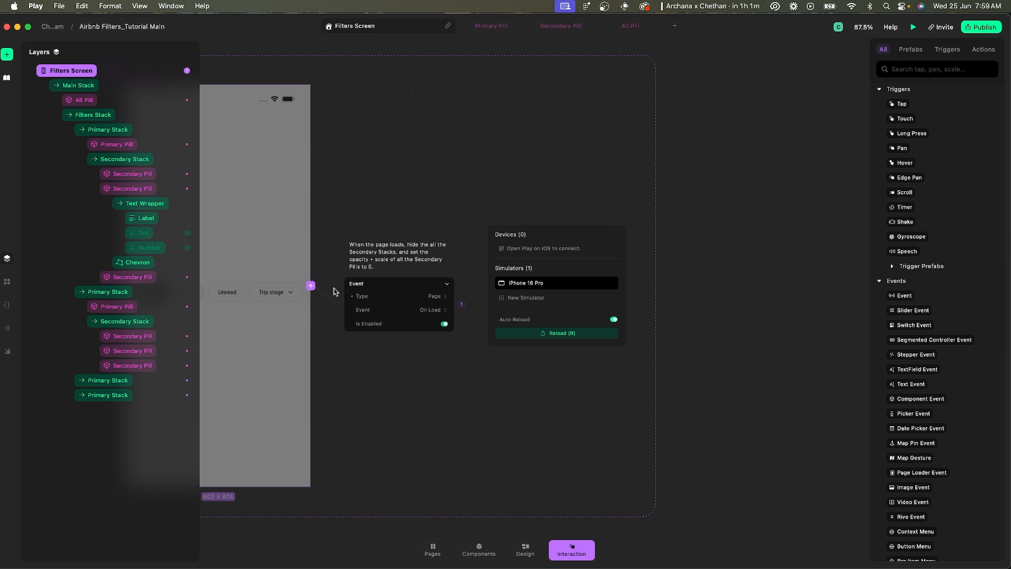
# Add a custom Event trigger to the Filters Screen.
pyautogui.hscroll(-3, 311, 288)
pyautogui.press('Tab')
pyautogui.write('ev')
pyautogui.press('Down')
pyautogui.press('Down')
pyautogui.press('Down')
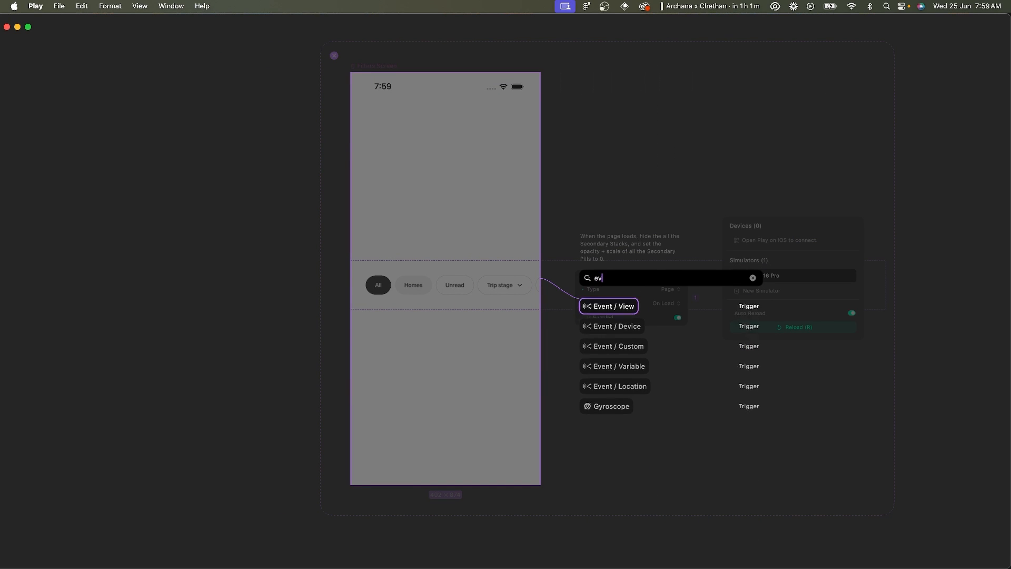
pyautogui.press('Return')
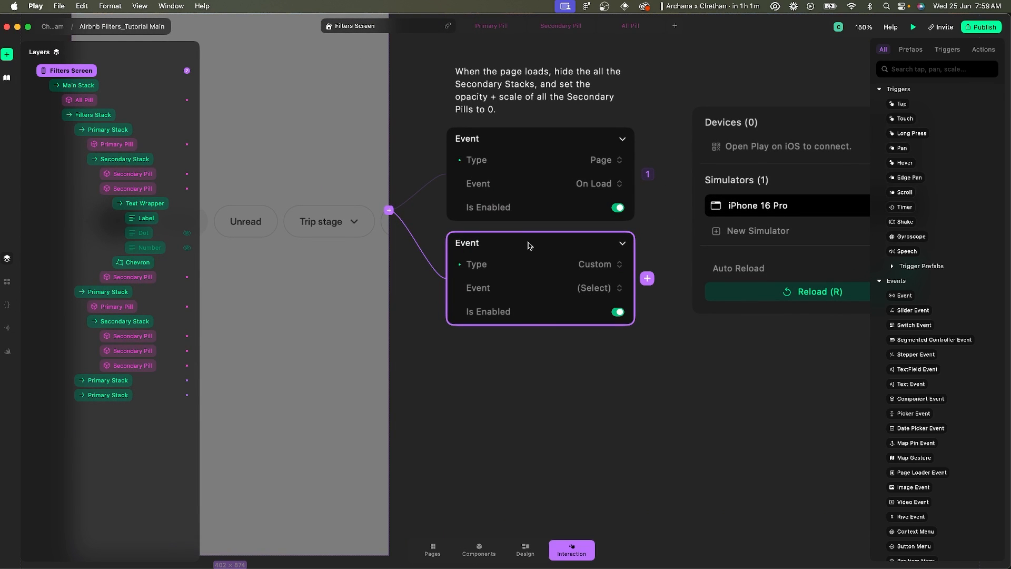
# Add the comment "This event resets the whole Filters animation" to the Filters Screen's custom event trigger.
pyautogui.rightClick(530, 244)
pyautogui.click(550, 260)
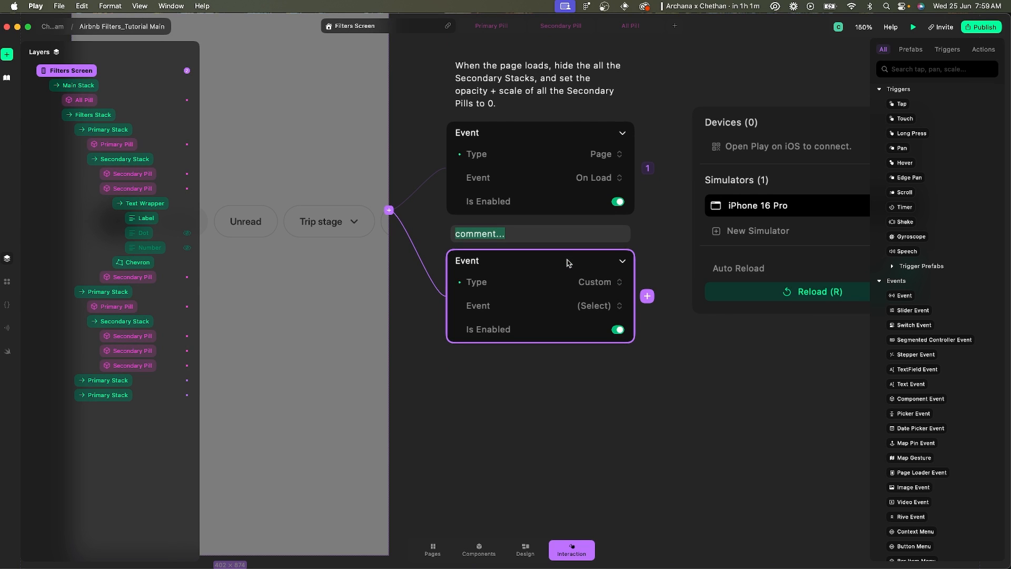
pyautogui.write('Thi')
pyautogui.write('vent resets the')
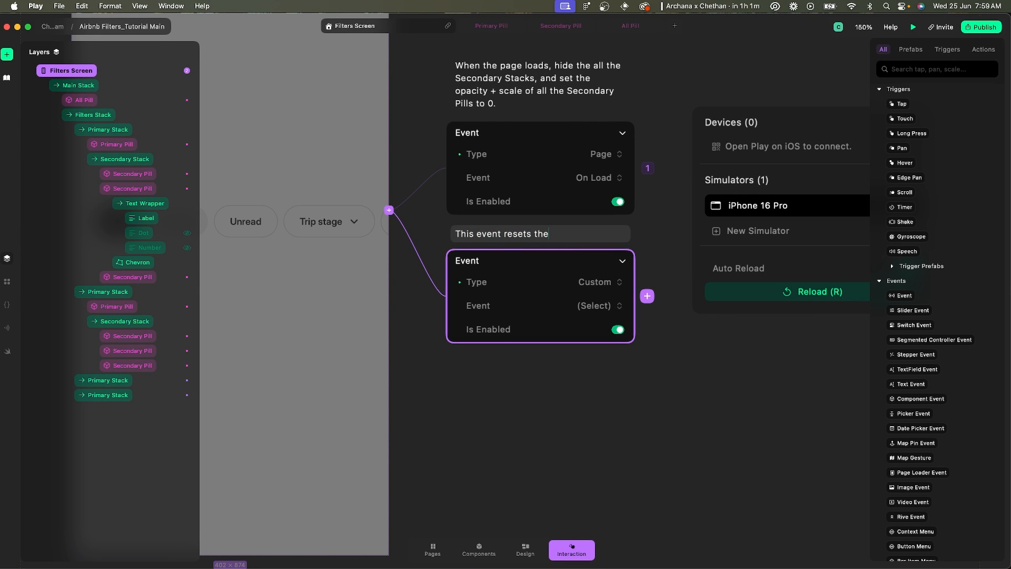
pyautogui.write(' whole Filters animation')
pyautogui.press('Escape')
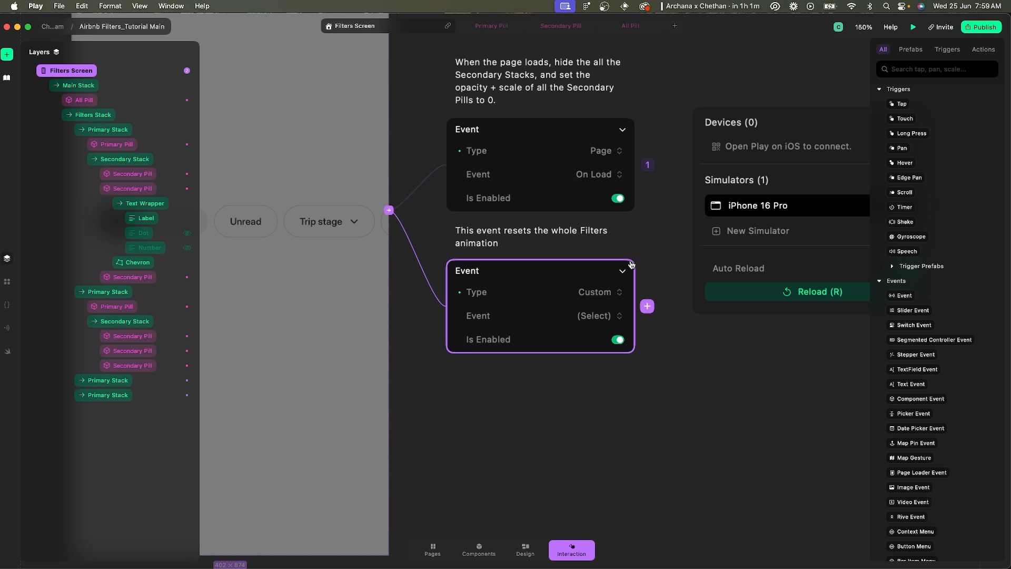
# Set the custom trigger's event to Reset Animation, and recheck the All Pill scenarios in Figma before returning to Play.
pyautogui.click(610, 316)
pyautogui.click(605, 349)
pyautogui.scroll(-3, 490, 275)
pyautogui.press('super+Tab')
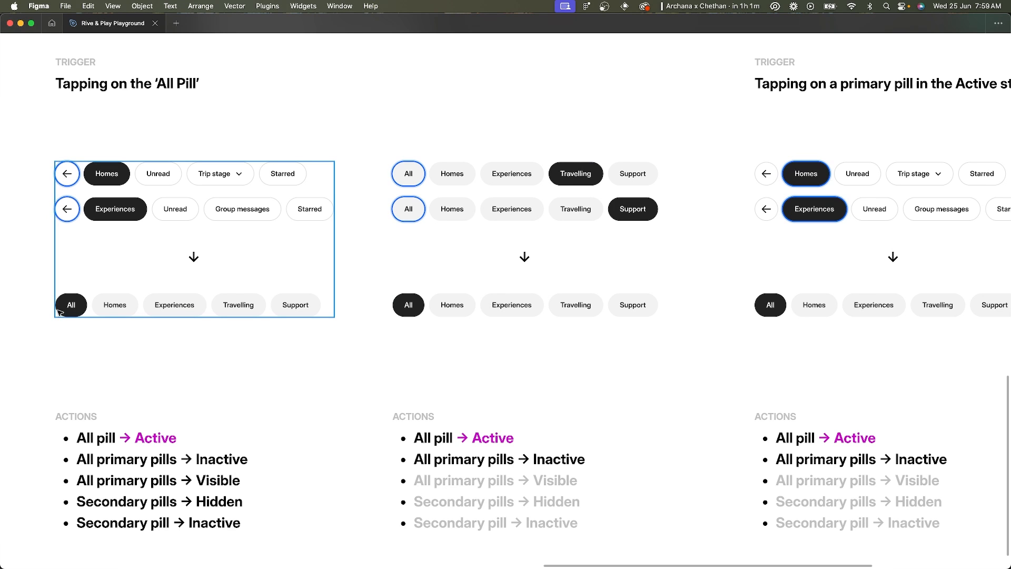
pyautogui.press('super+Tab')
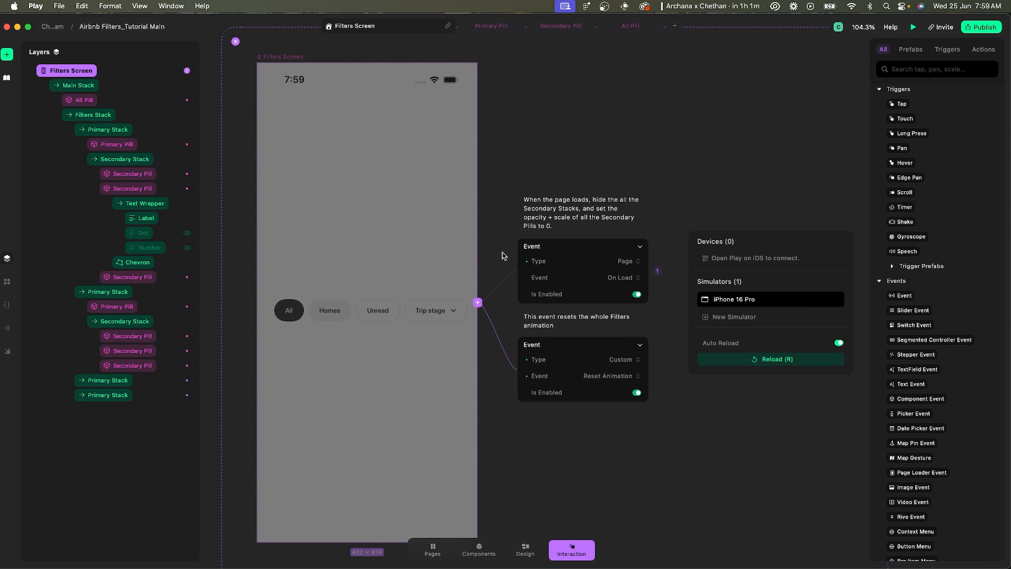
# Add a Set State action alongside Set Event under the If condition of the All Pill's Touch Up trigger.
pyautogui.click(512, 58)
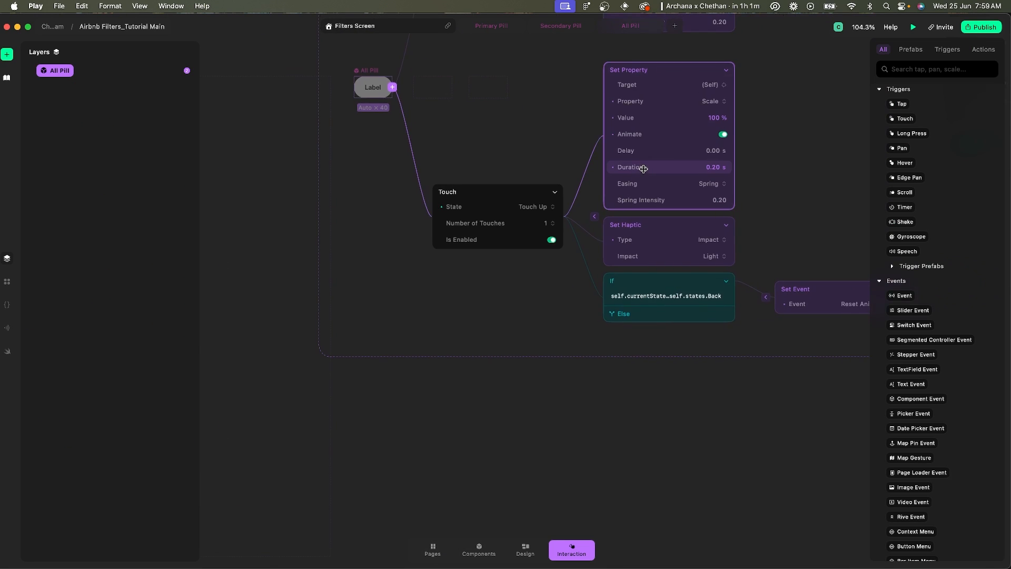
pyautogui.hscroll(3, 727, 247)
pyautogui.scroll(3, 628, 306)
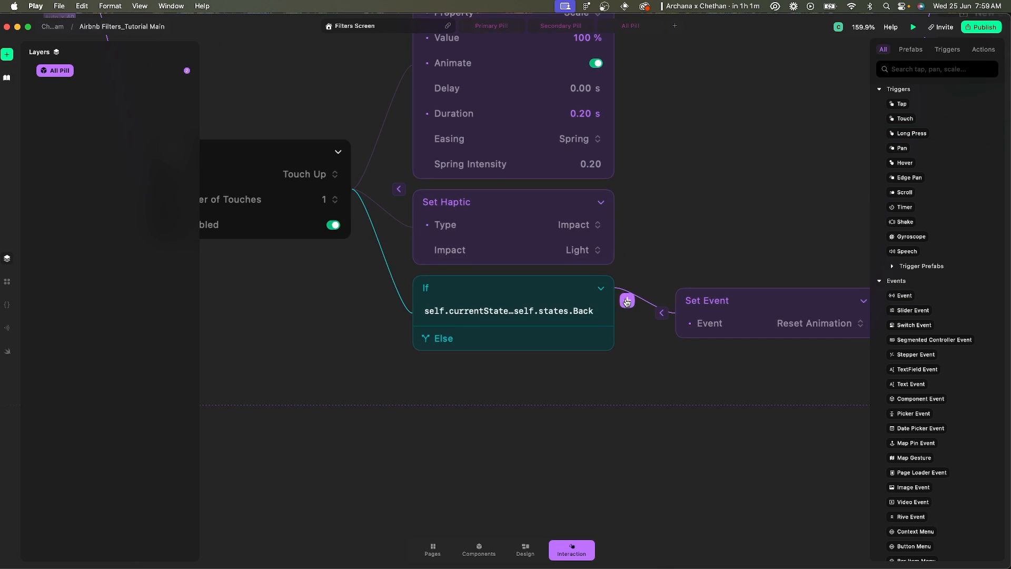
pyautogui.hscroll(1, 627, 305)
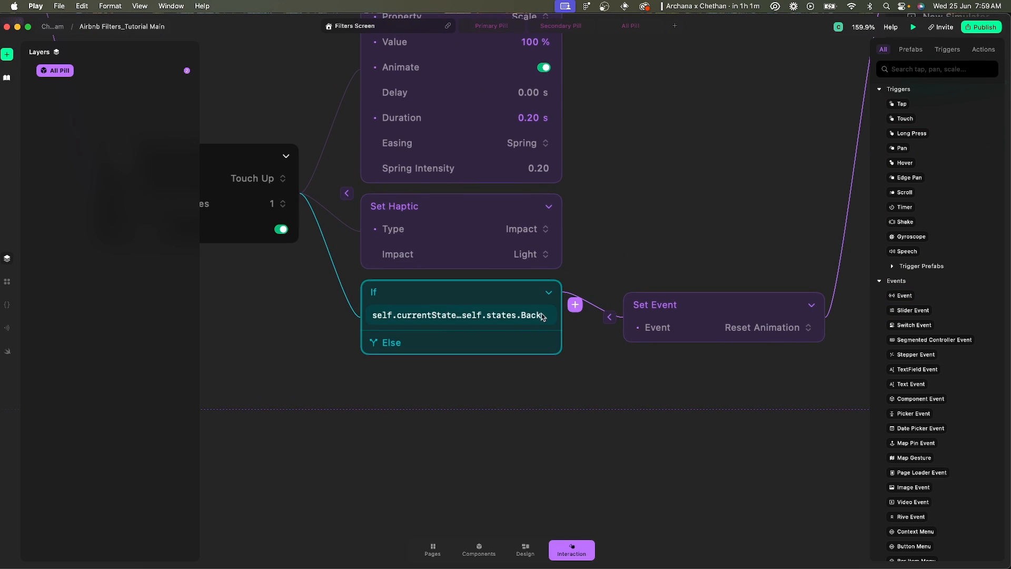
pyautogui.click(574, 307)
pyautogui.write('setsta')
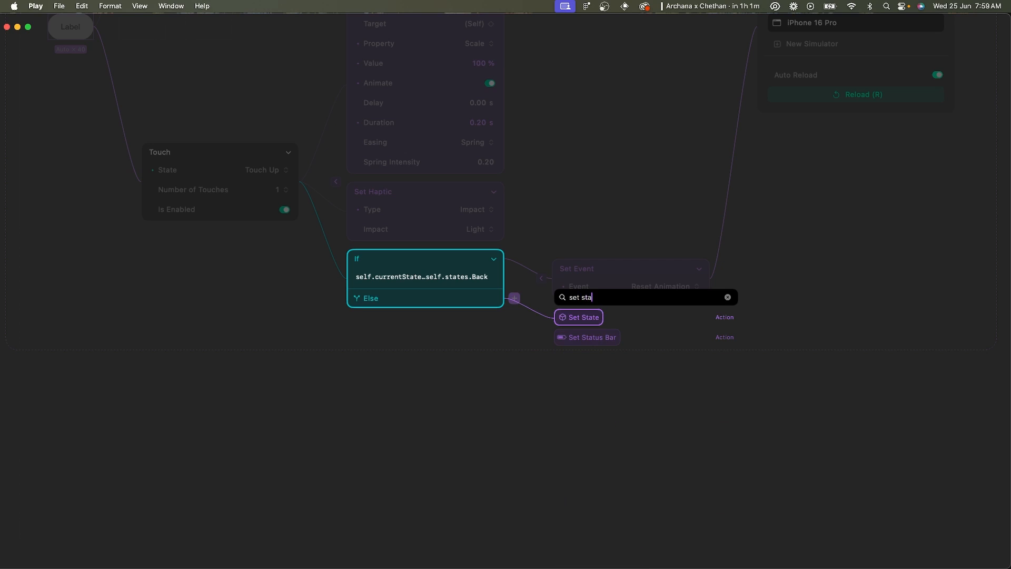
pyautogui.press('Return')
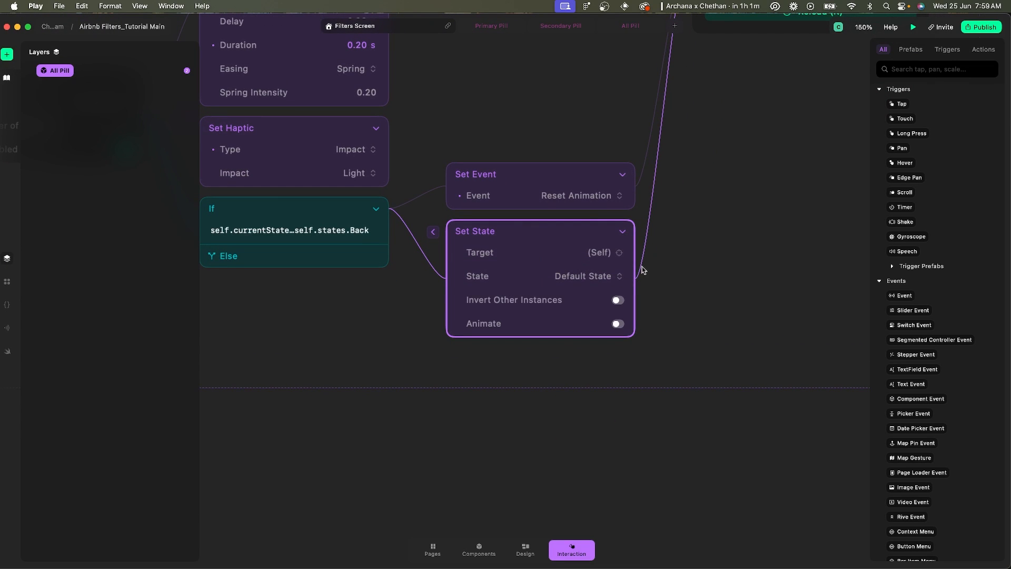
# Set the All Pill's Set State action to the Active state and animate the change with a 0.2 s duration.
pyautogui.click(609, 279)
pyautogui.click(597, 304)
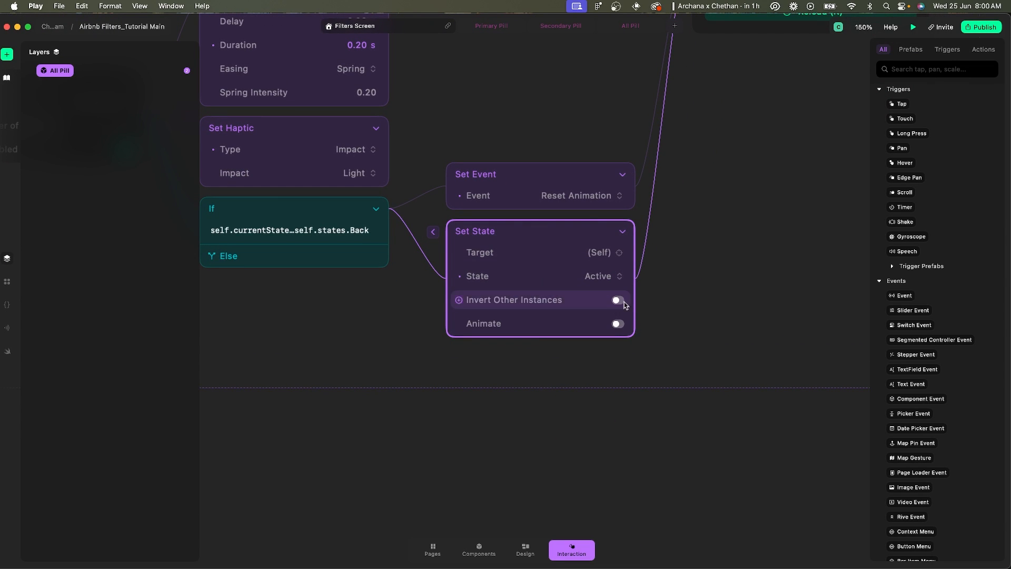
pyautogui.click(618, 324)
pyautogui.click(608, 346)
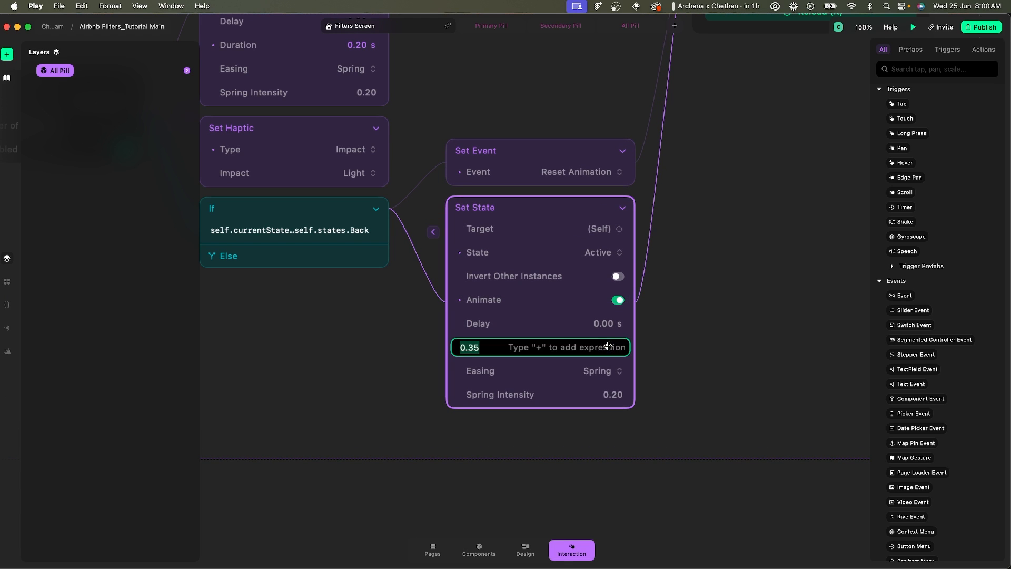
pyautogui.write('0.2')
pyautogui.press('Return')
# Preview the Filters Screen in PlaySimulator, activate the Homes pill, and test the back pill.
pyautogui.scroll(-5, 731, 283)
pyautogui.scroll(-2, 731, 284)
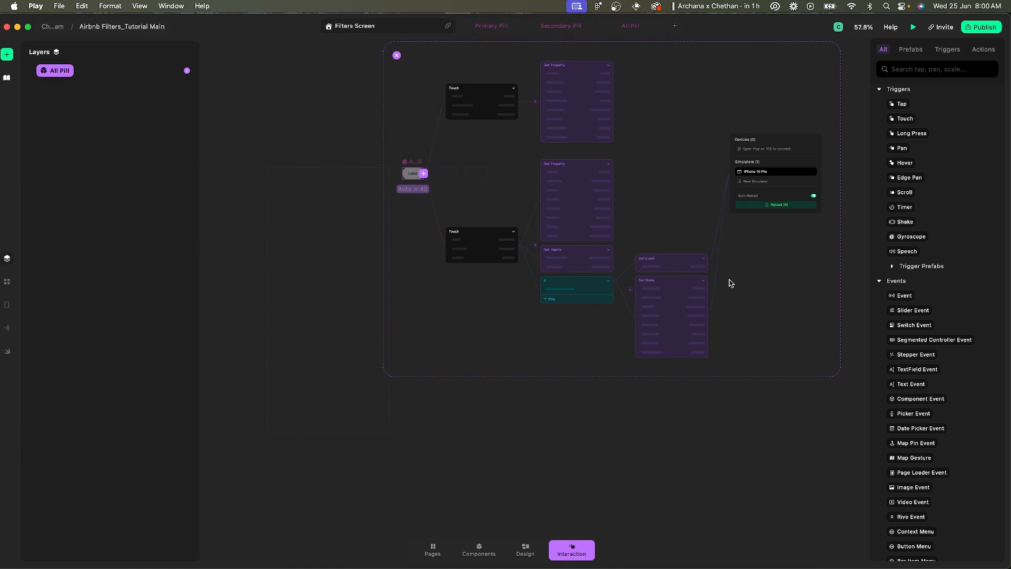
pyautogui.click(326, 175)
pyautogui.click(288, 162)
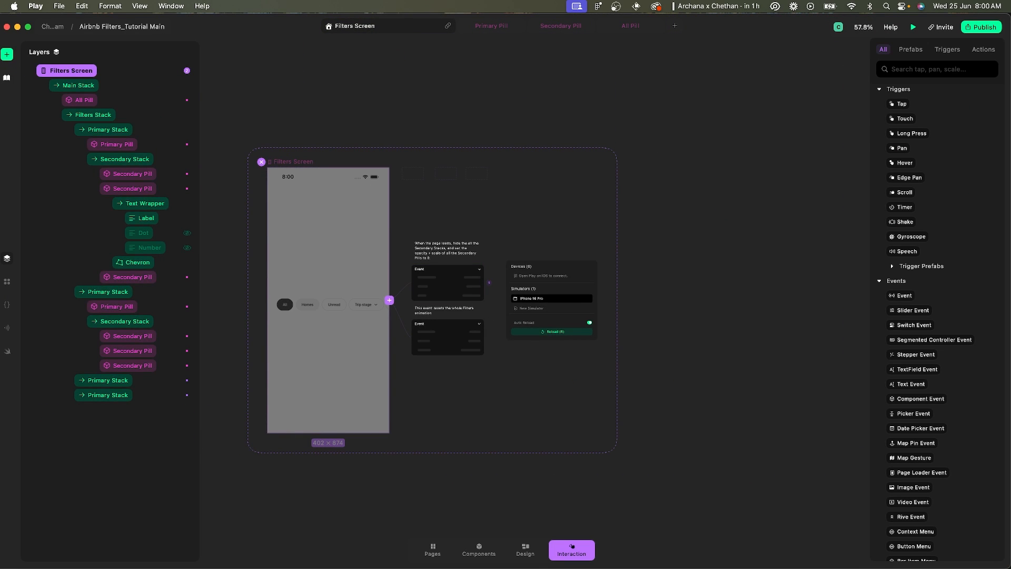
pyautogui.click(785, 556)
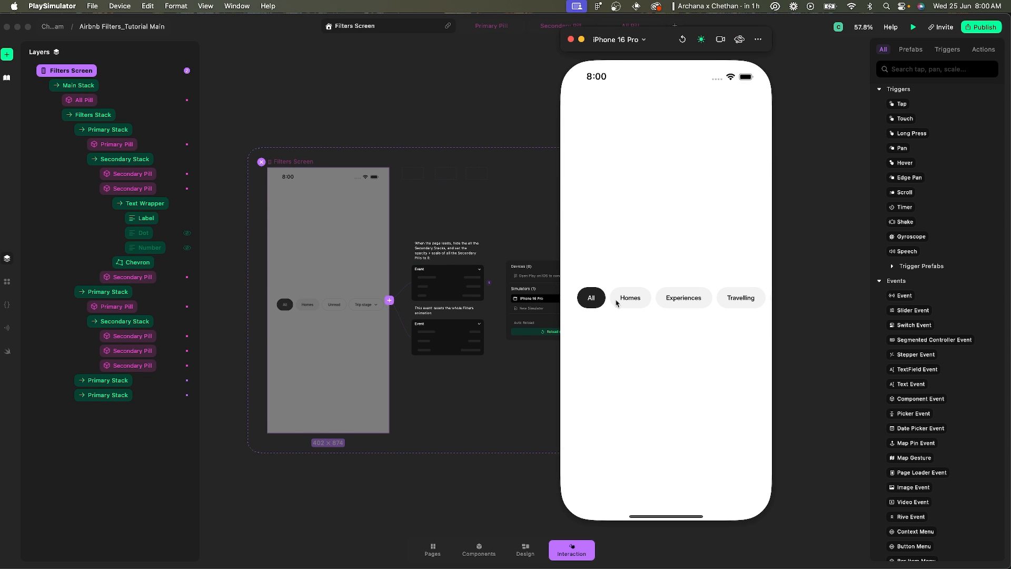
pyautogui.click(630, 303)
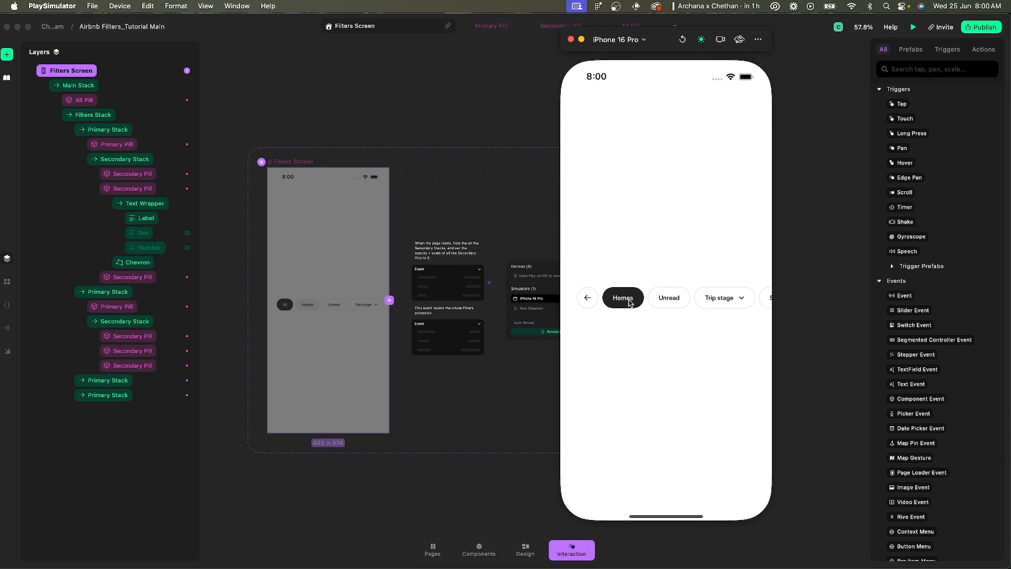
pyautogui.click(588, 300)
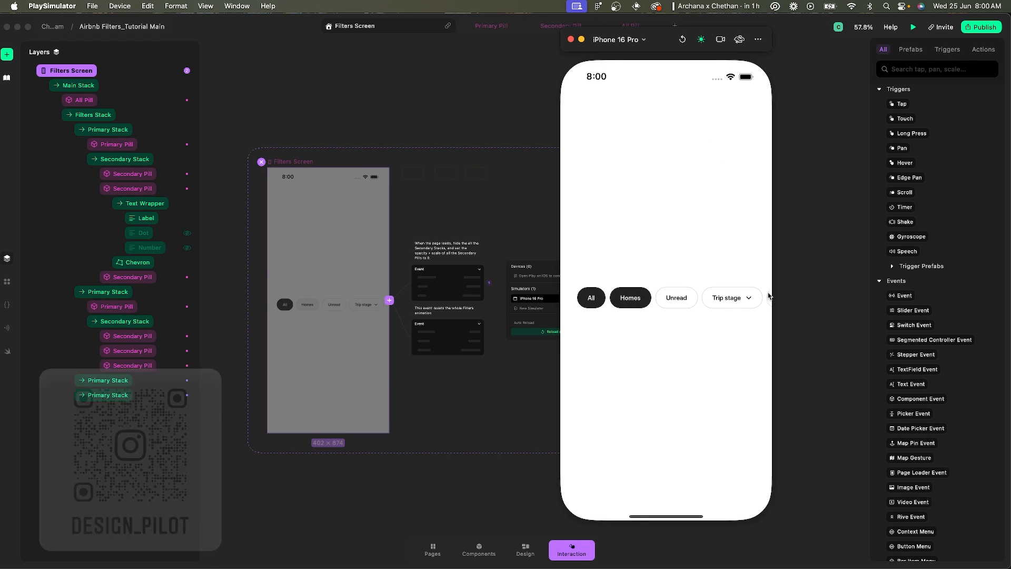
# Restart the preview and test switching back to All from the Travelling pill, and again from the Support pill.
pyautogui.click(683, 40)
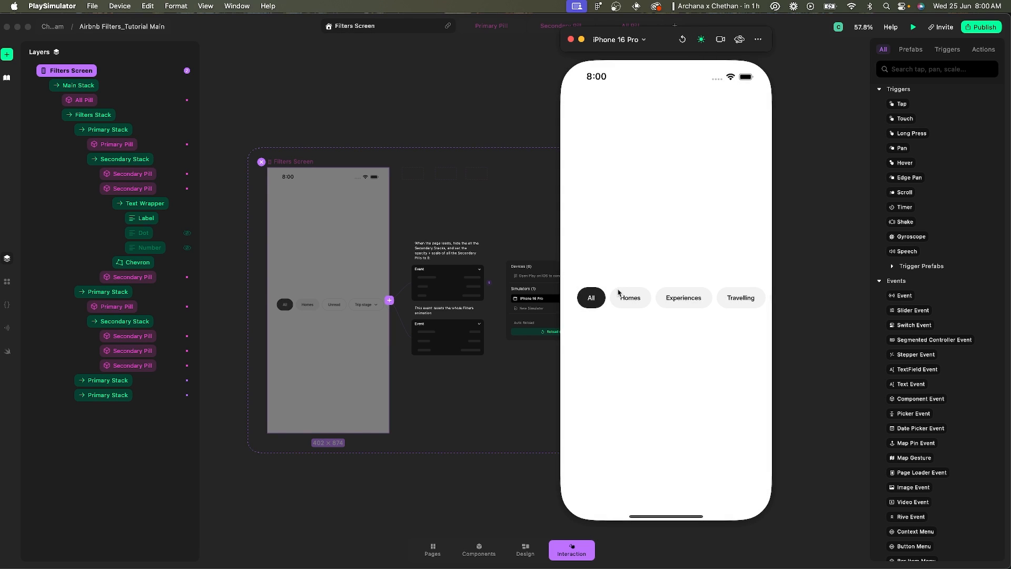
pyautogui.hscroll(3, 619, 293)
pyautogui.click(690, 299)
pyautogui.hscroll(-2, 629, 300)
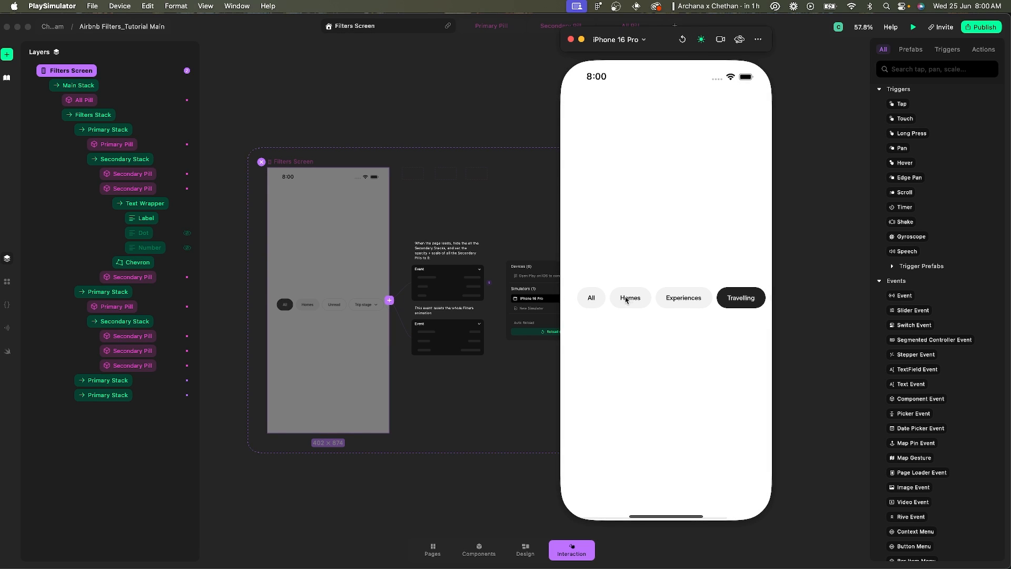
pyautogui.click(592, 301)
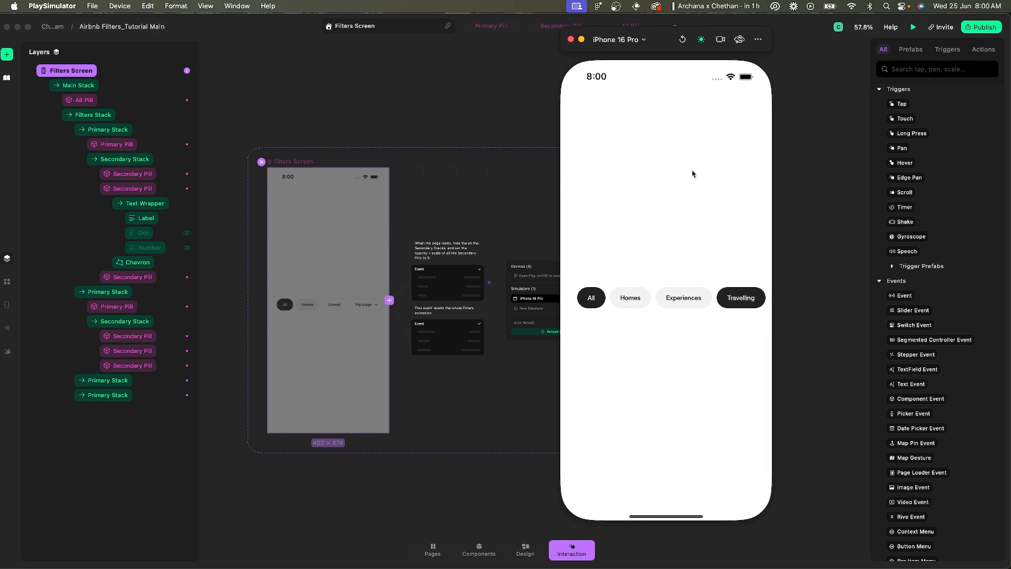
pyautogui.click(685, 46)
pyautogui.hscroll(3, 679, 299)
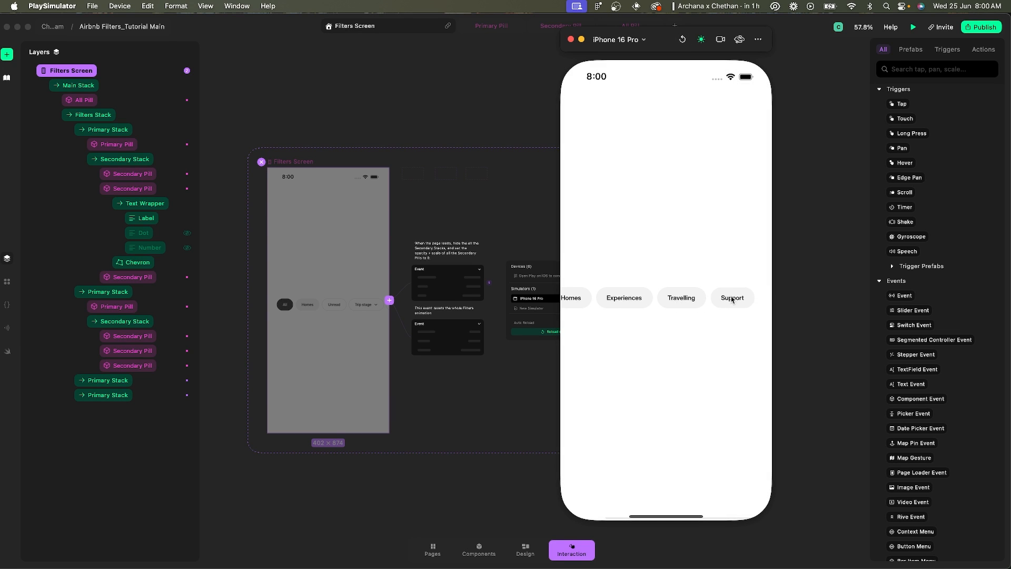
pyautogui.hscroll(-3, 632, 299)
pyautogui.click(591, 299)
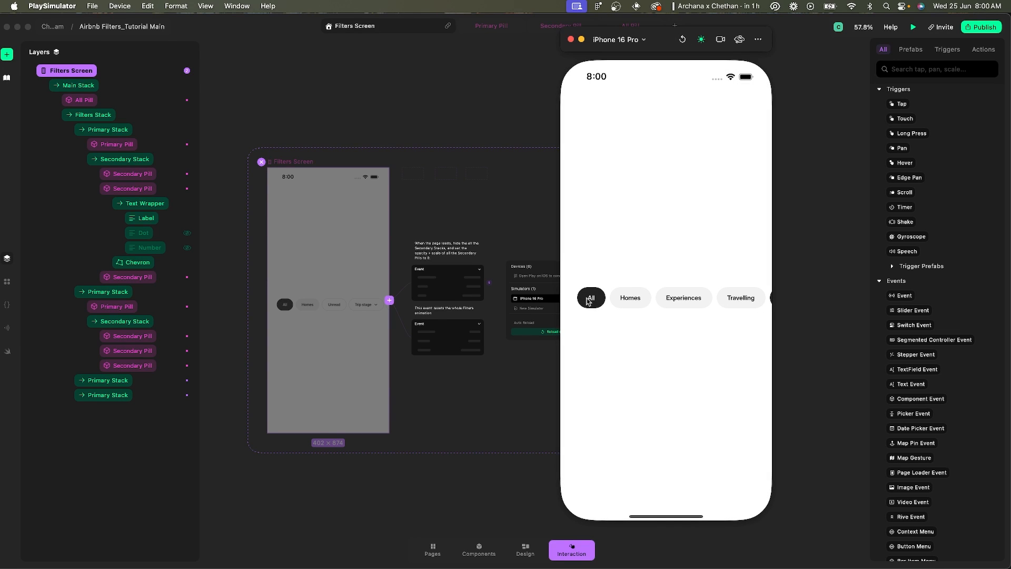
# Minimize the simulator and strike through "All pill → Active" in the Reset Animation action lists in Figma.
pyautogui.press('super+Tab')
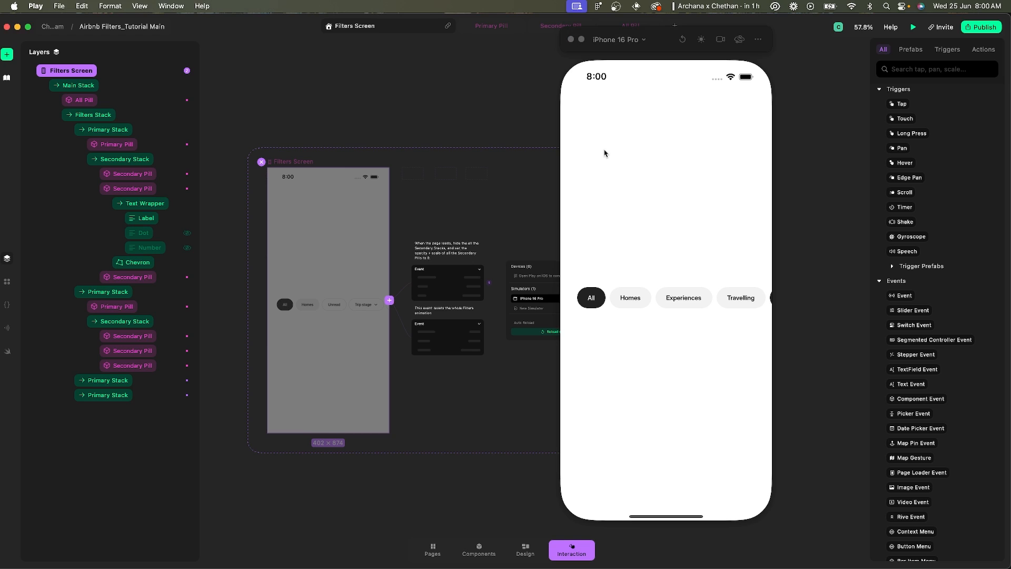
pyautogui.press('super+Tab')
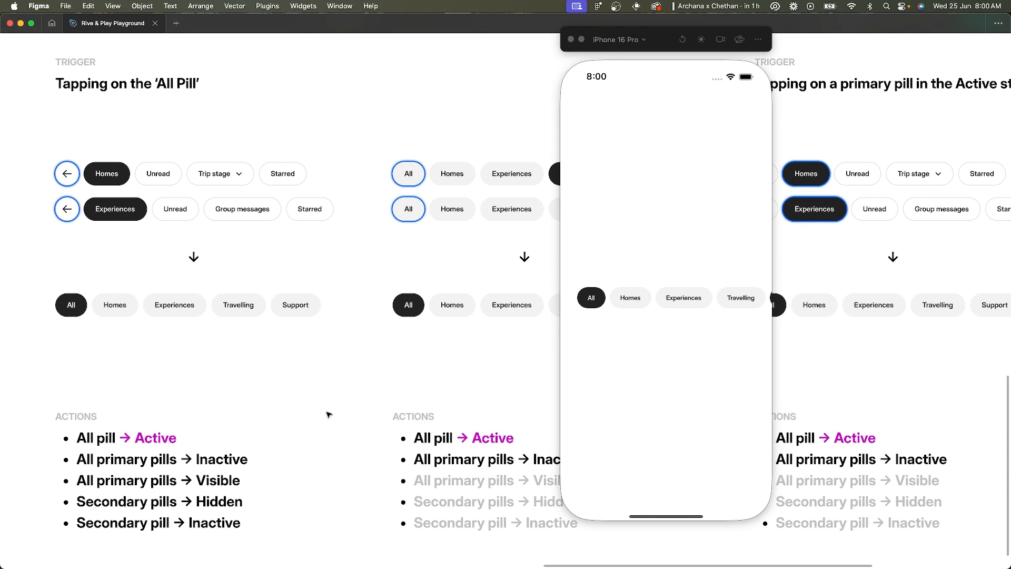
pyautogui.click(582, 39)
pyautogui.doubleClick(121, 441)
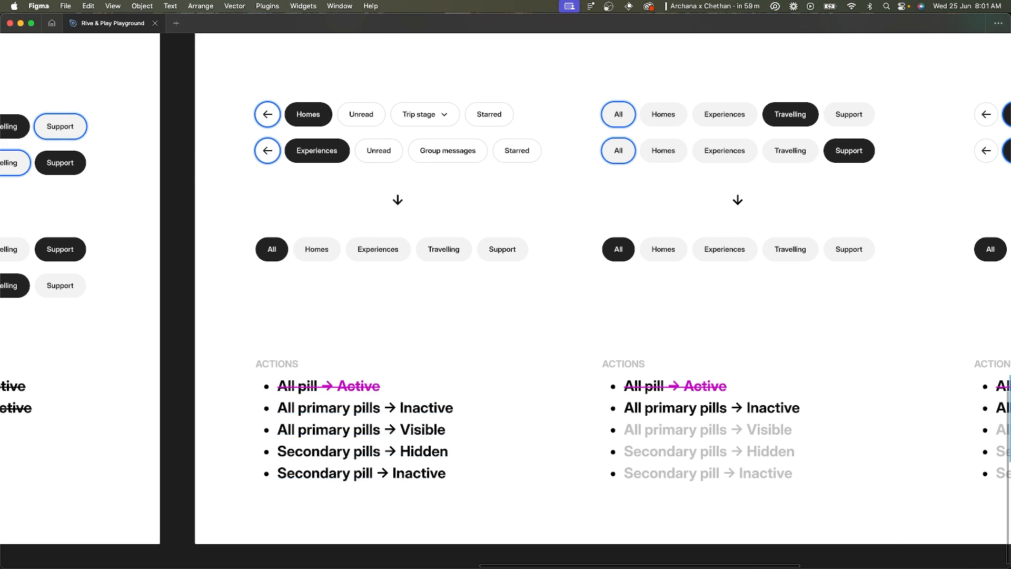
# Return to Play and collapse the two Secondary Stacks in the Filters Screen's layer hierarchy.
pyautogui.press('super+Tab')
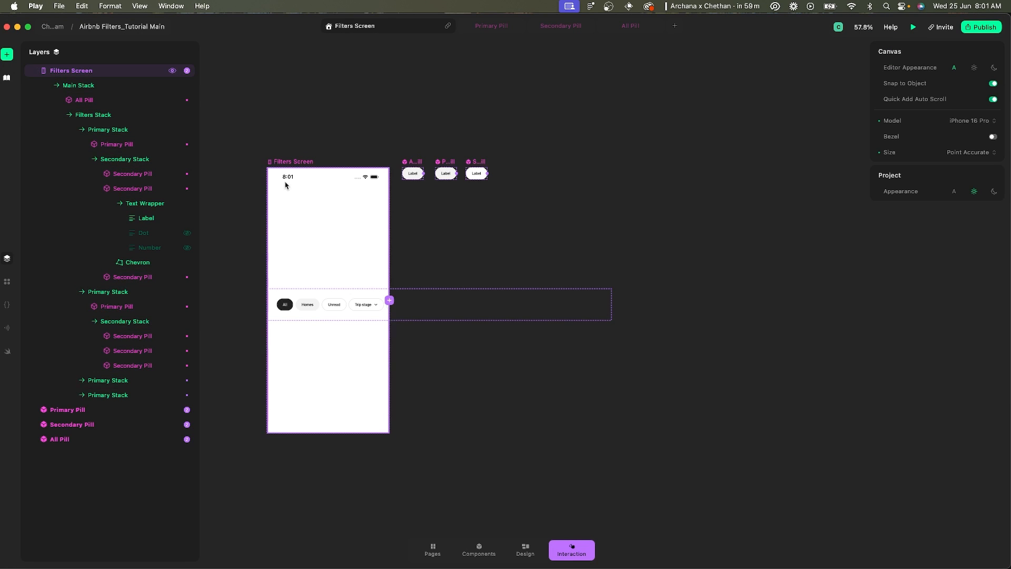
pyautogui.scroll(10, 470, 308)
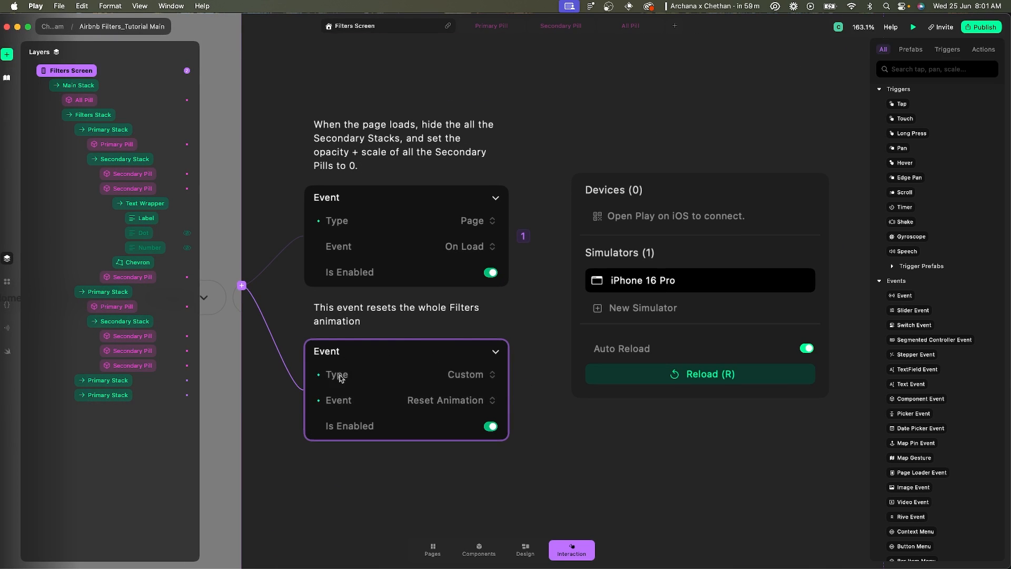
pyautogui.scroll(-3, 388, 357)
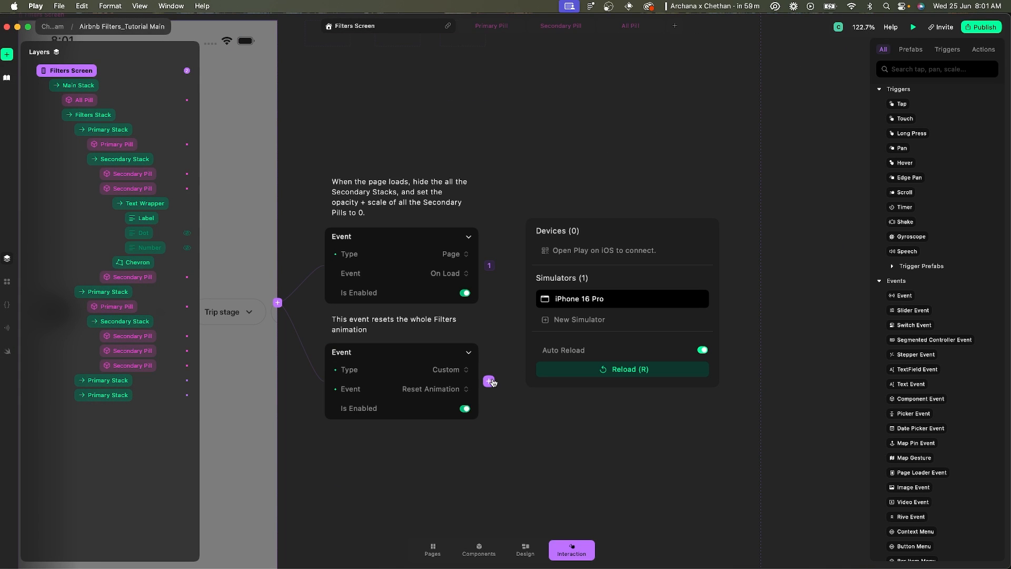
pyautogui.click(81, 159)
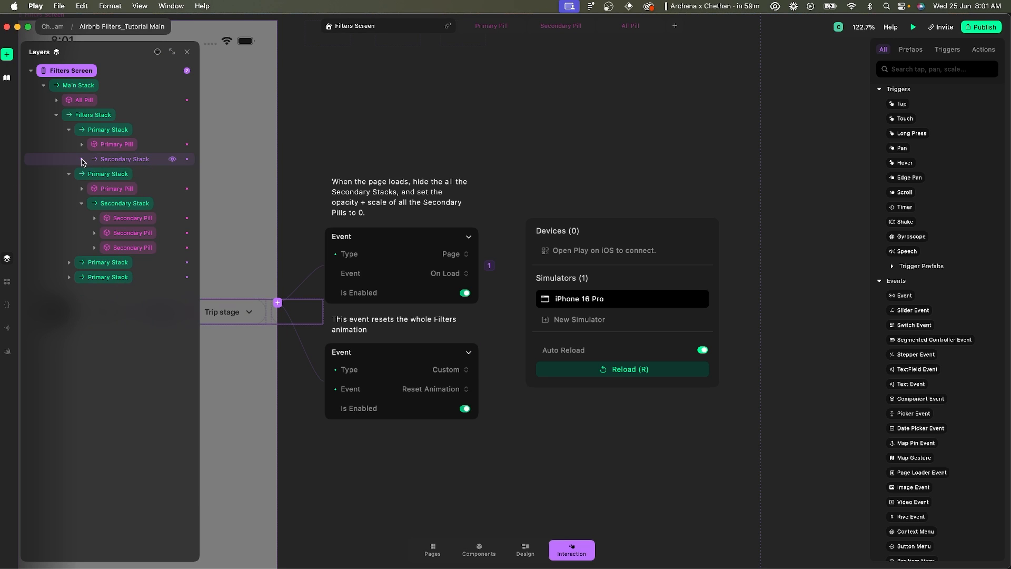
pyautogui.click(82, 204)
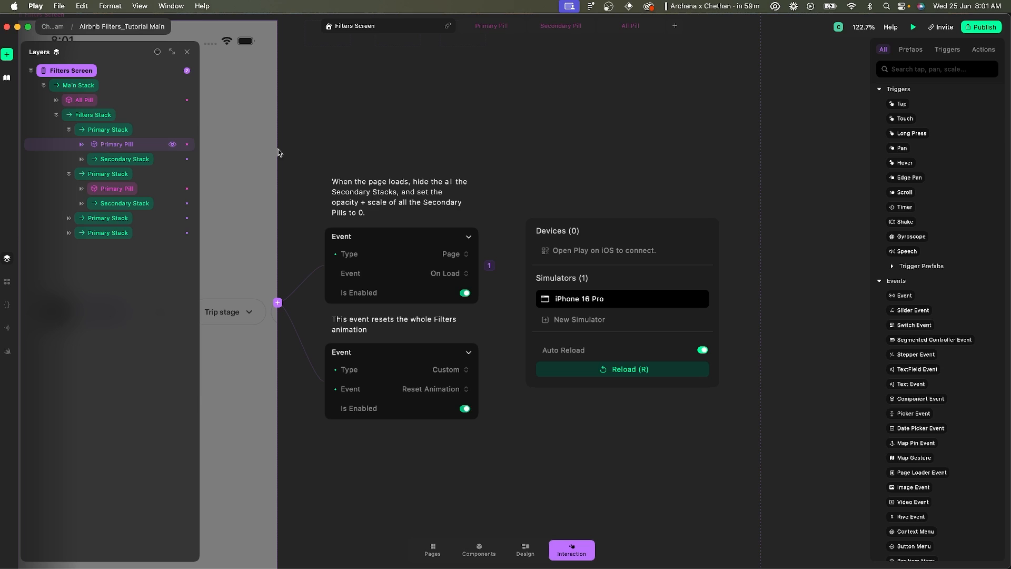
# Find and select the Breakdown frame in Figma, and compare its stack structure with the Filters Screen layers in Play.
pyautogui.press('super+Tab')
pyautogui.scroll(10, 422, 232)
pyautogui.scroll(-5, 422, 233)
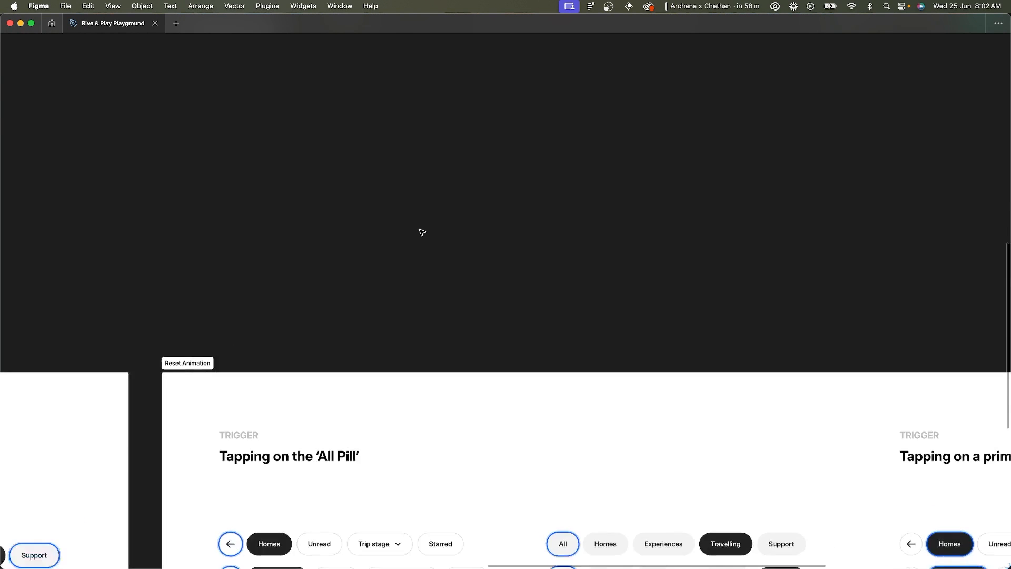
pyautogui.hscroll(-10, 422, 232)
pyautogui.scroll(5, 339, 346)
pyautogui.scroll(3, 339, 346)
pyautogui.hscroll(-5, 340, 346)
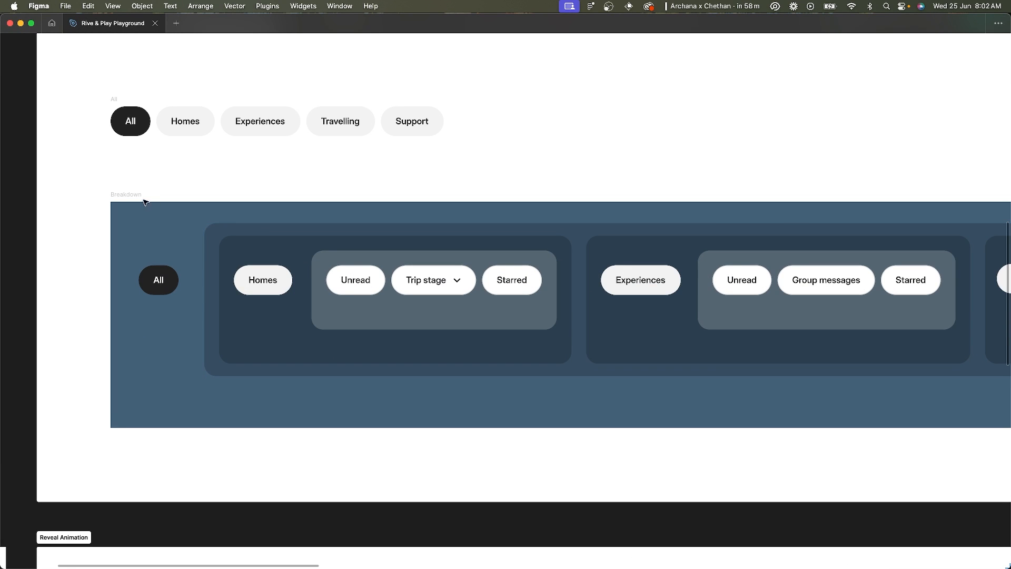
pyautogui.click(119, 196)
pyautogui.press('super+Tab')
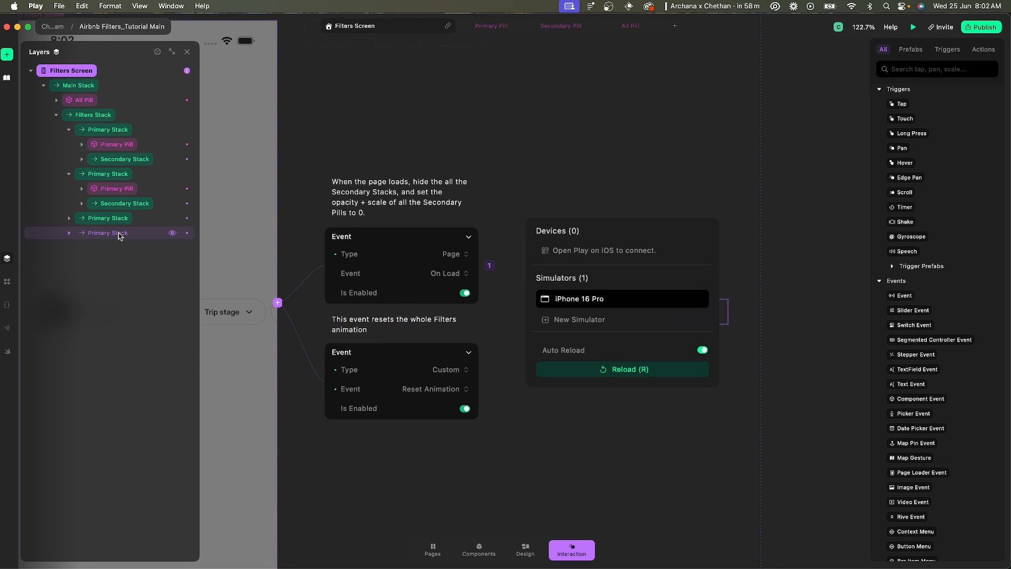
pyautogui.press('super+Tab')
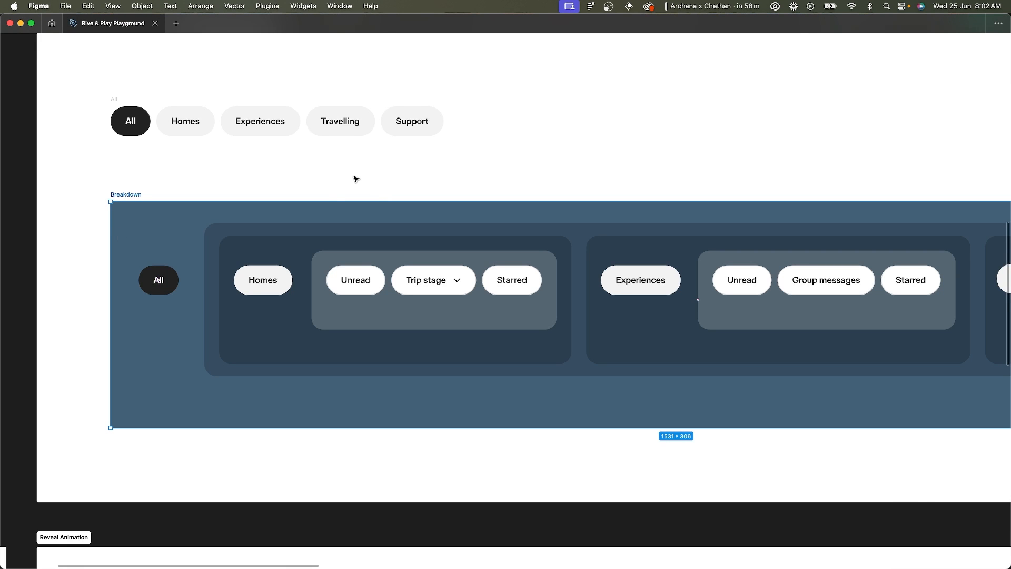
# Switch to Play and expand the last two Primary Stacks in the Filters Stack.
pyautogui.press('super+Tab')
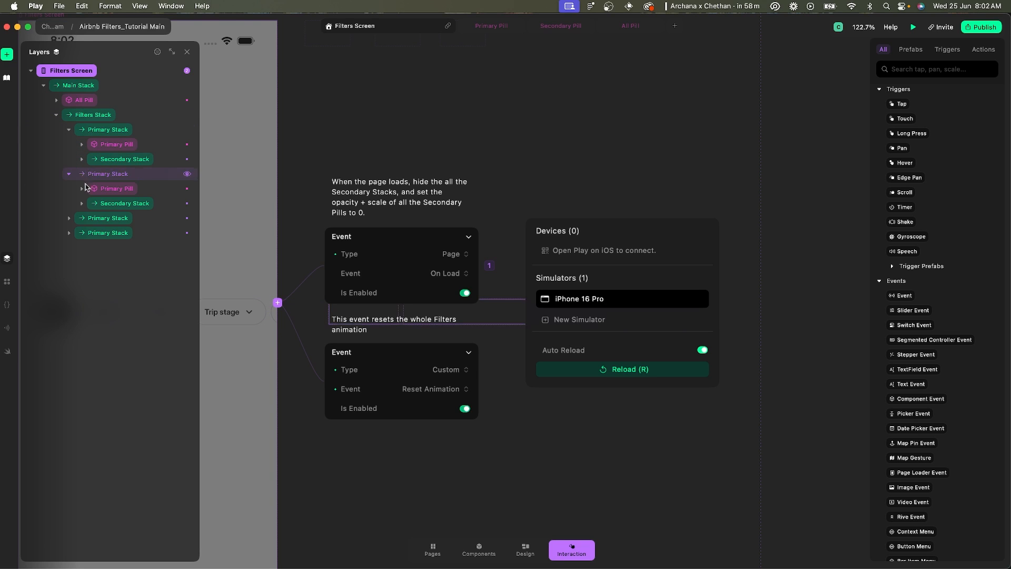
pyautogui.click(68, 217)
pyautogui.click(68, 247)
# Show Figma's full interface and examine the child indices of the Filters Stack and its Homes and Experiences stacks in the Breakdown frame.
pyautogui.press('super+Tab')
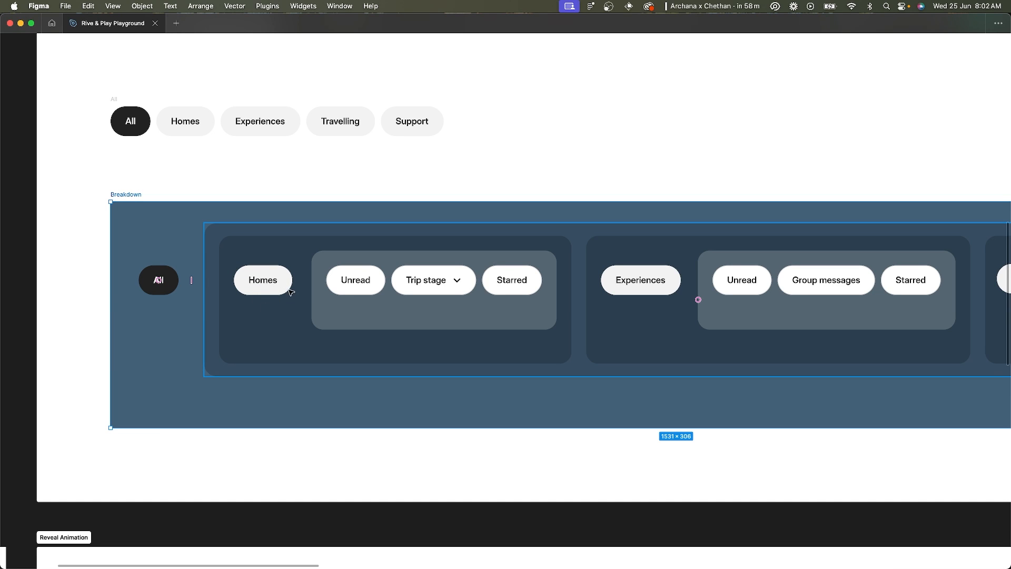
pyautogui.press('super+backslash')
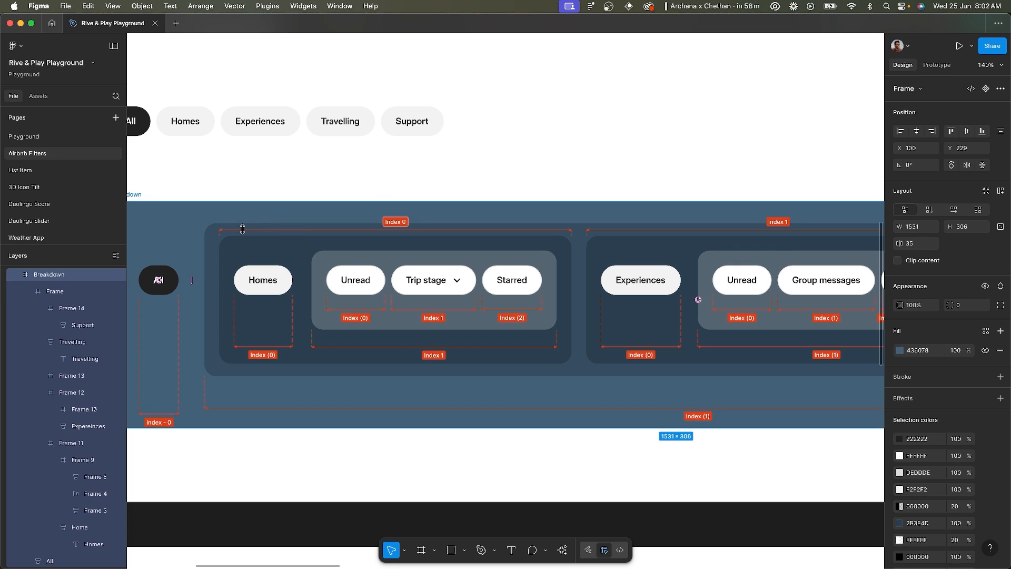
pyautogui.click(208, 236)
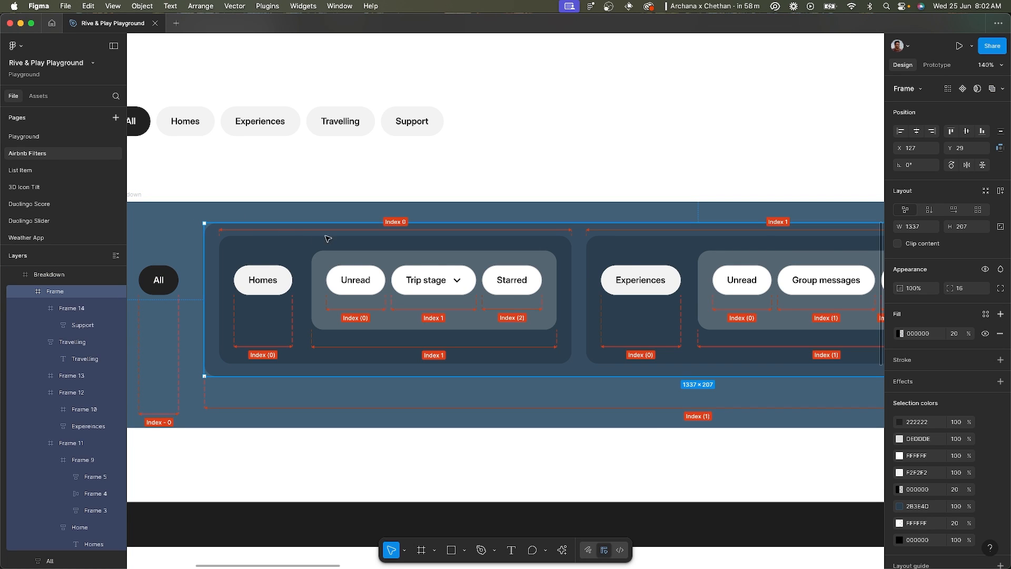
pyautogui.click(269, 257)
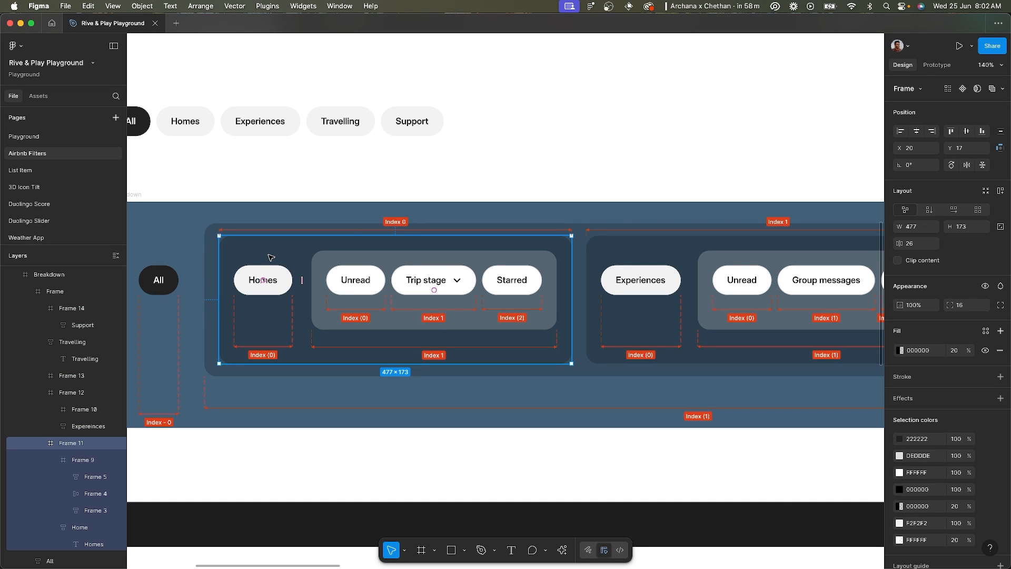
pyautogui.click(651, 246)
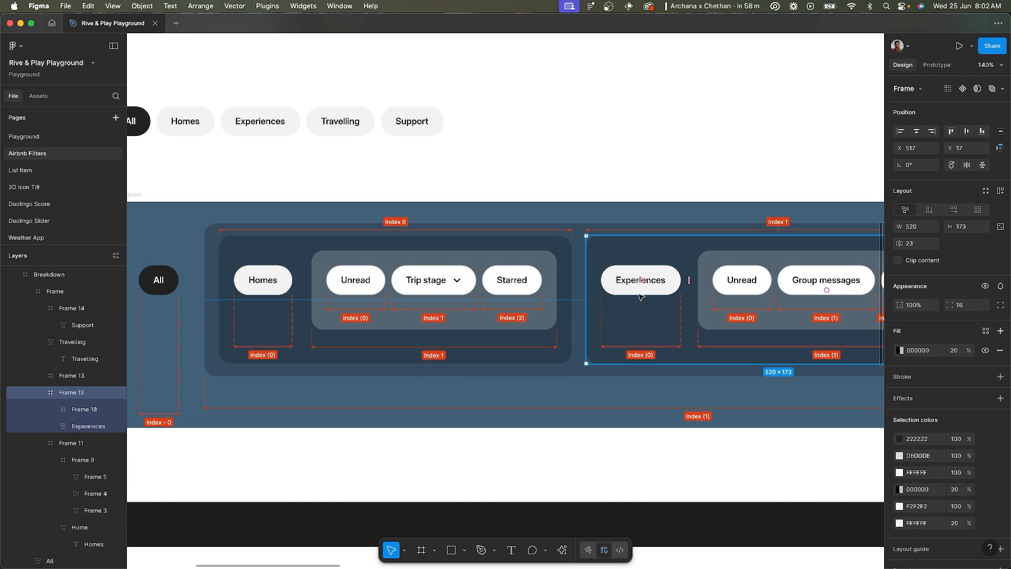
pyautogui.hscroll(6, 640, 296)
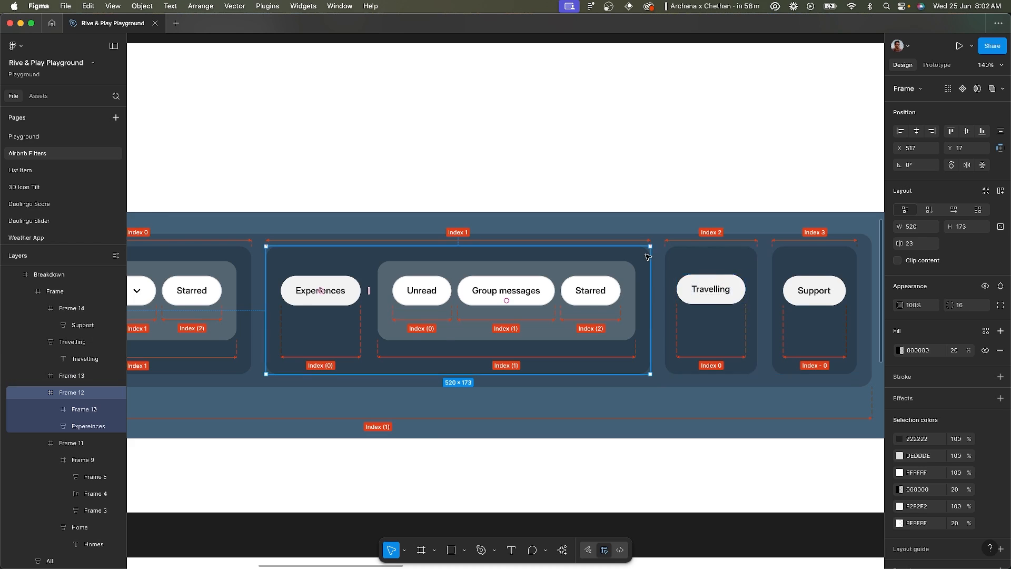
pyautogui.hscroll(-5, 648, 257)
pyautogui.click(360, 233)
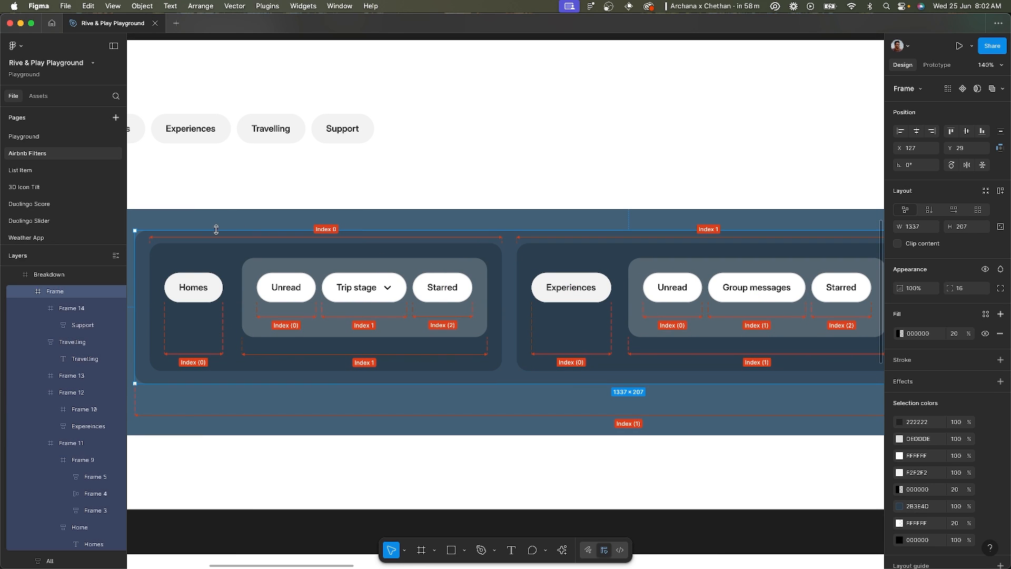
# Switch to Play and add a Children loop with the Filters Stack as parent to the Reset Animation event.
pyautogui.press('super+Tab')
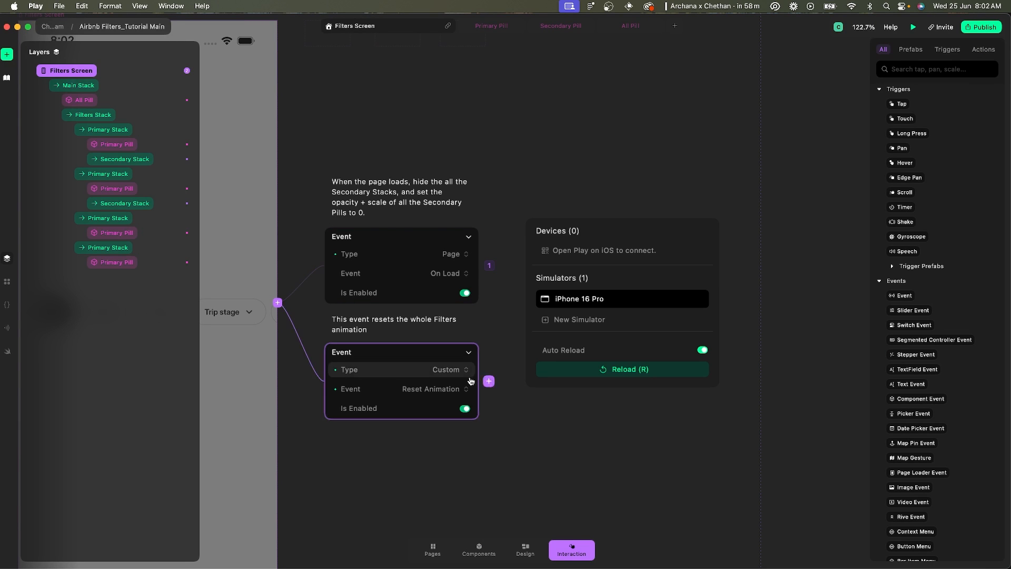
pyautogui.click(487, 383)
pyautogui.write('loop')
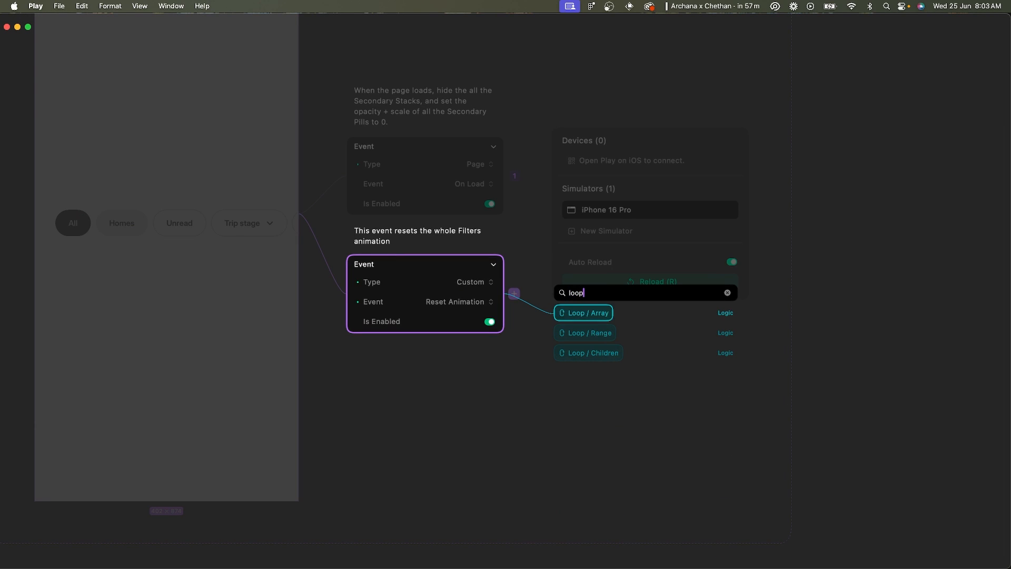
pyautogui.press('Return')
pyautogui.click(606, 253)
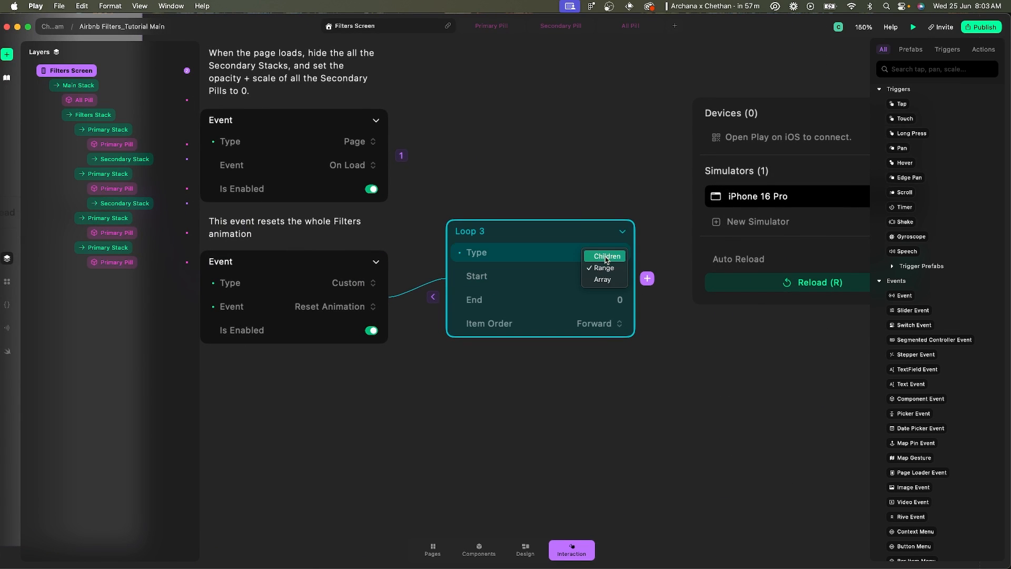
pyautogui.click(607, 268)
pyautogui.click(605, 252)
pyautogui.click(605, 257)
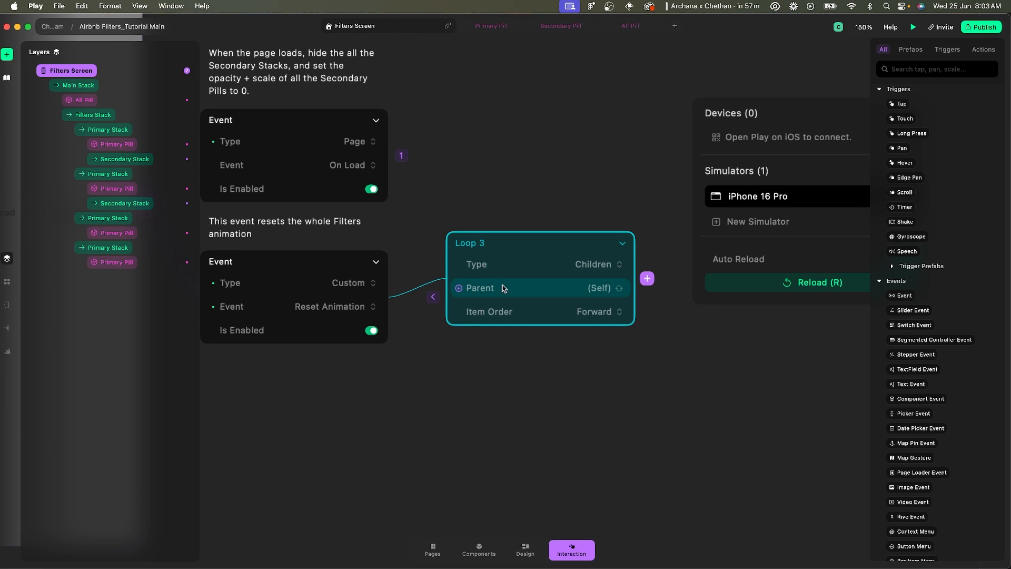
pyautogui.click(553, 287)
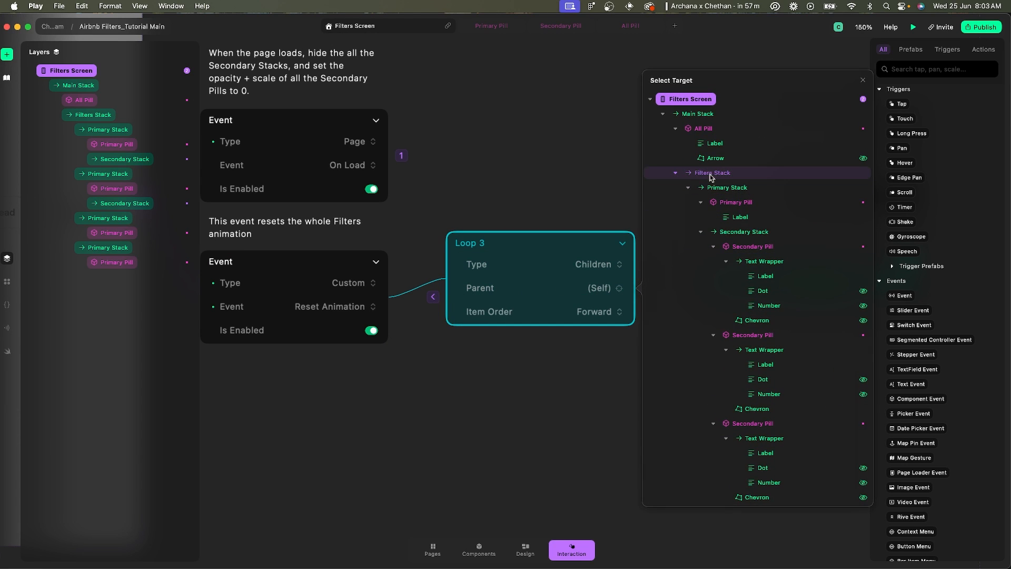
pyautogui.click(710, 174)
# Add a Set State action to the loop over the Filters Stack.
pyautogui.click(643, 278)
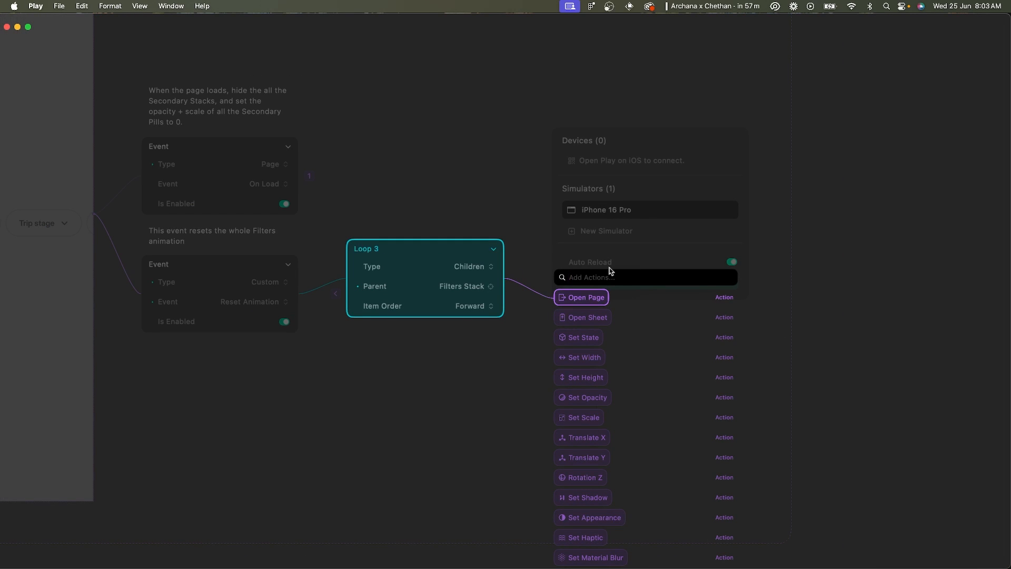
pyautogui.write('set state')
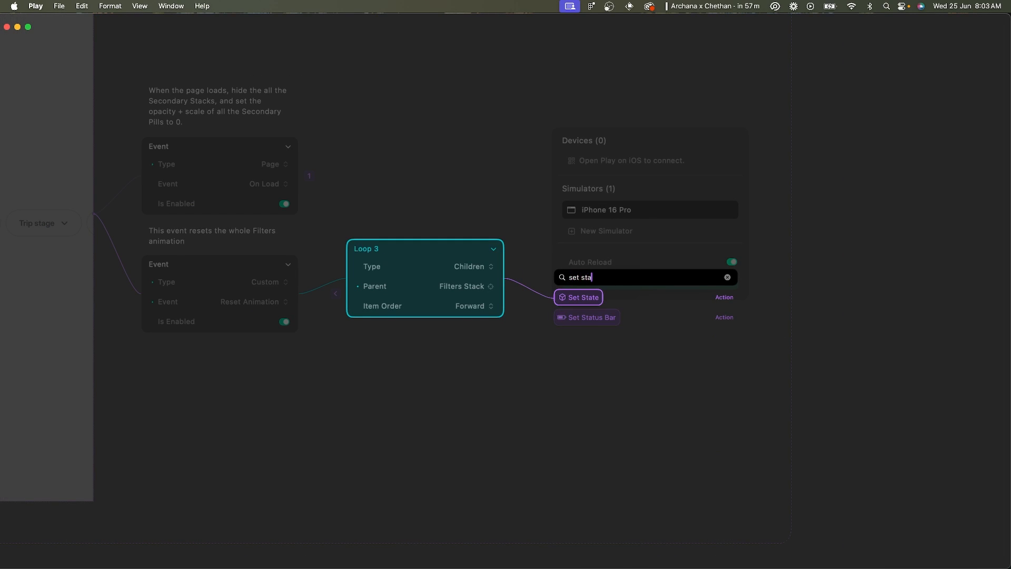
pyautogui.press('Return')
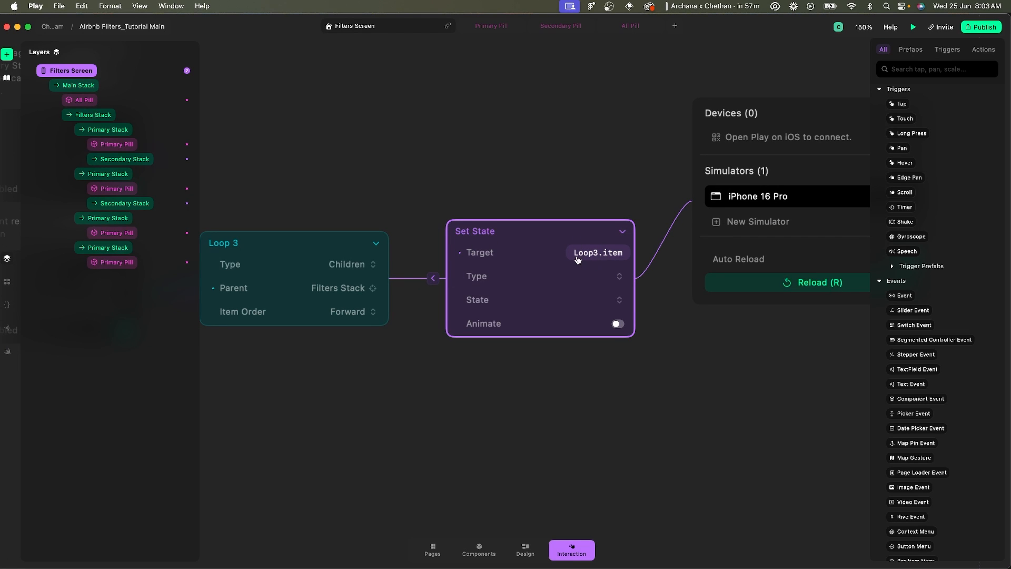
# Select the Homes stack frame in Figma, check the child index of its pill, and return to Play.
pyautogui.press('super+Tab')
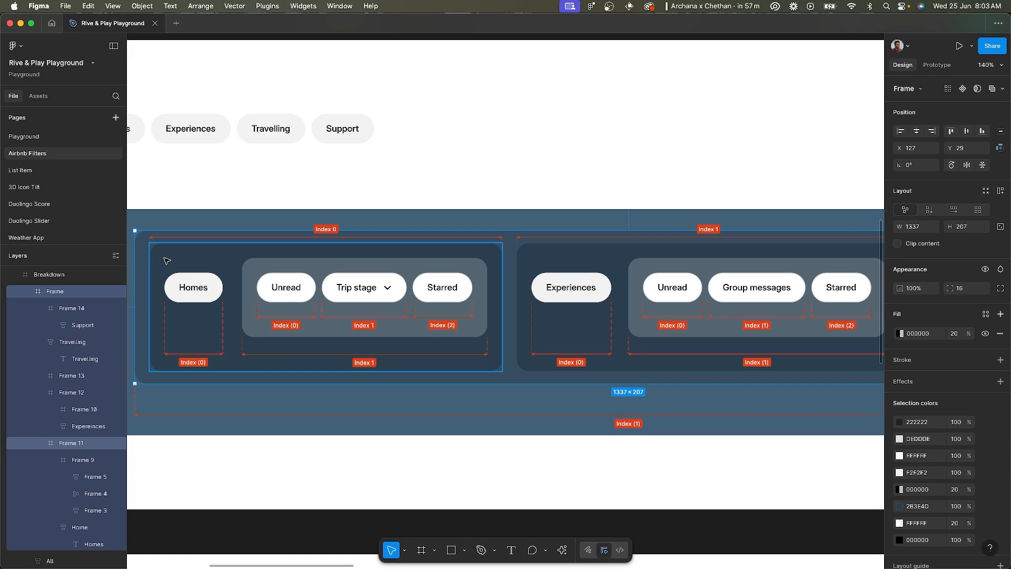
pyautogui.click(222, 253)
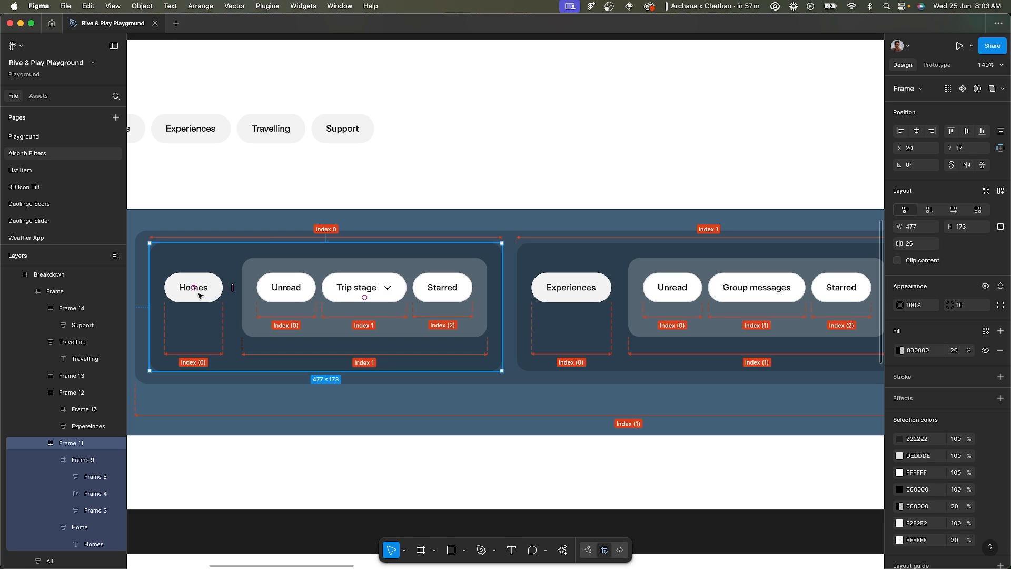
pyautogui.press('super+Tab')
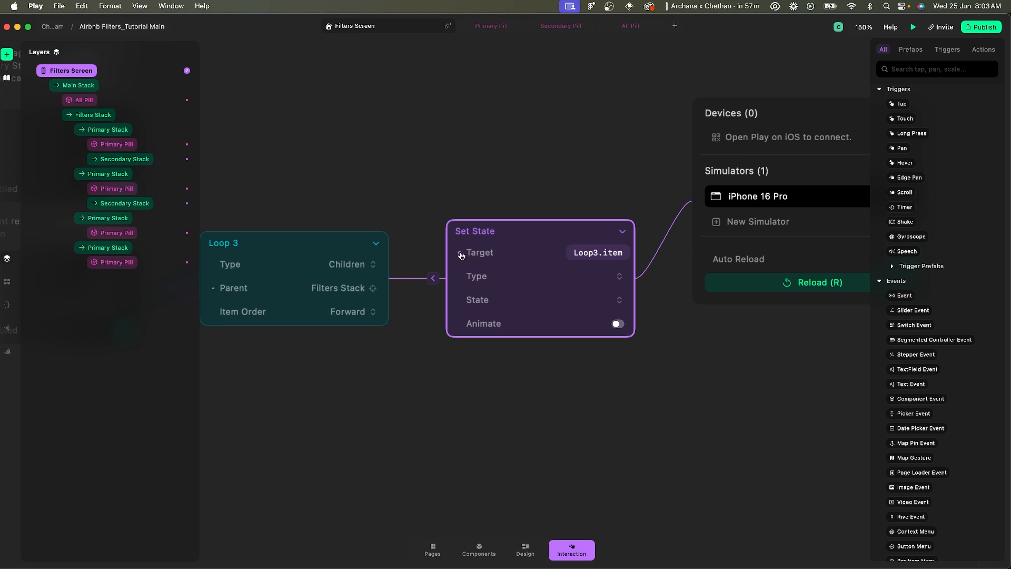
# Replace the Set State action's target with a childAtIndex() expression using index 0.
pyautogui.click(598, 253)
pyautogui.press('super+a')
pyautogui.write('child')
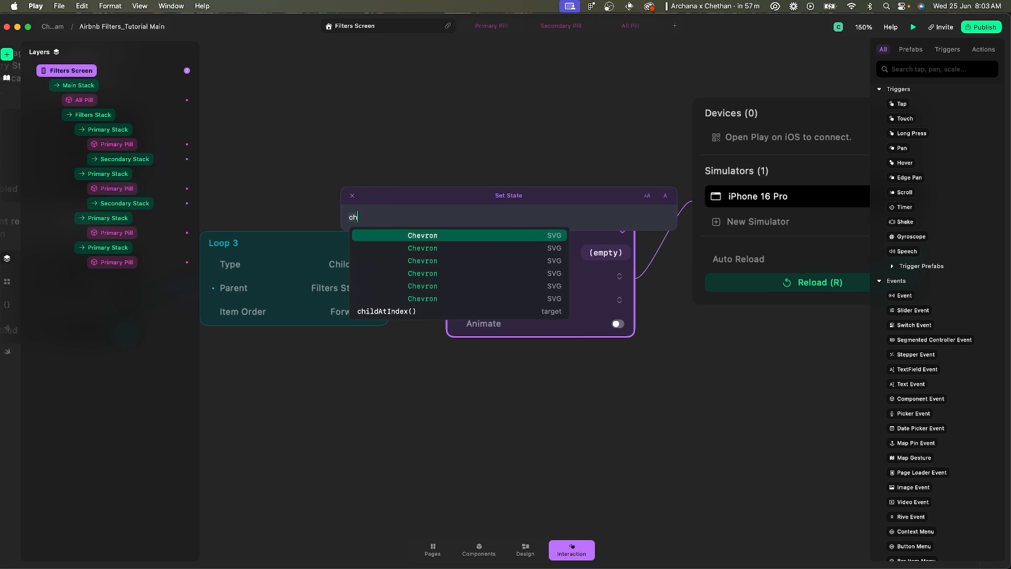
pyautogui.press('Return')
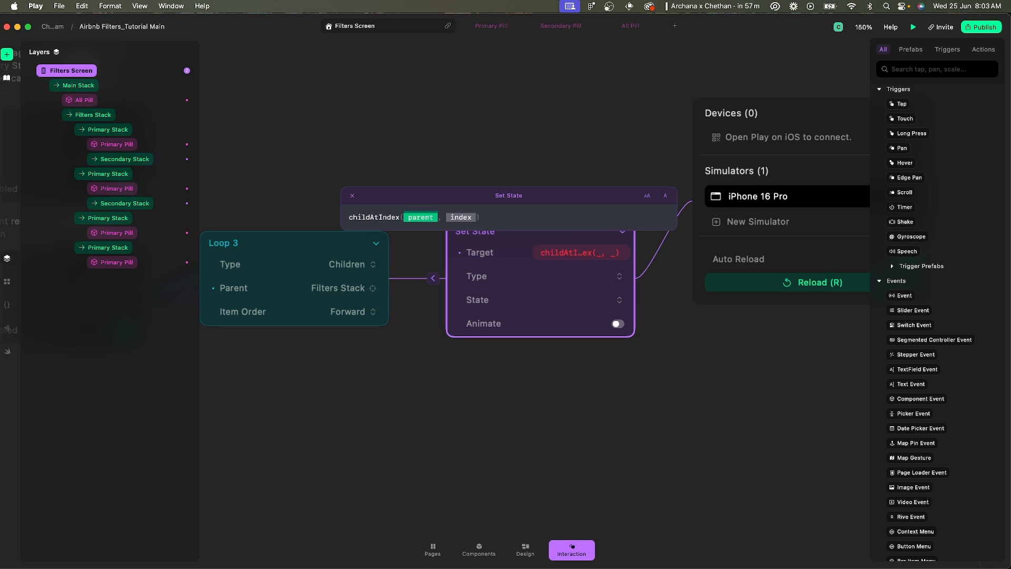
pyautogui.press('Tab')
pyautogui.write('0')
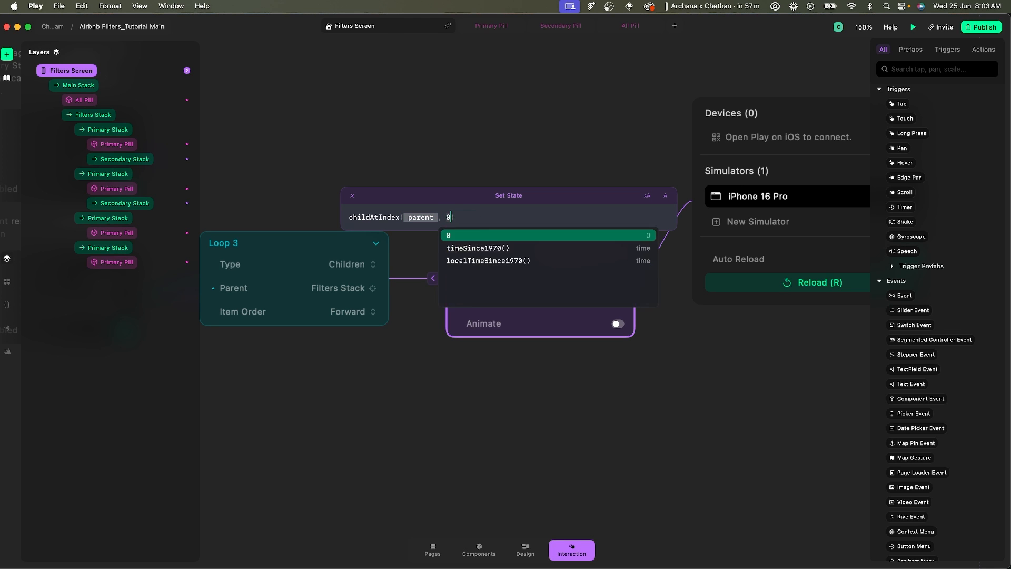
pyautogui.press('Return')
# Recheck the Homes stack in Figma, and set the childAtIndex parent in Play's Set State target to Loop3.item.
pyautogui.press('super+Tab')
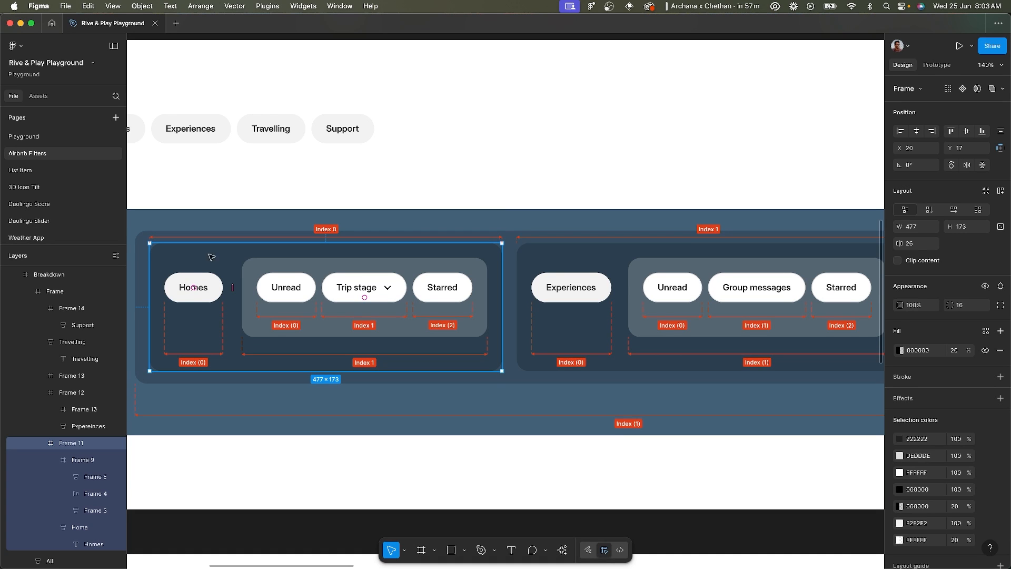
pyautogui.press('super+Tab')
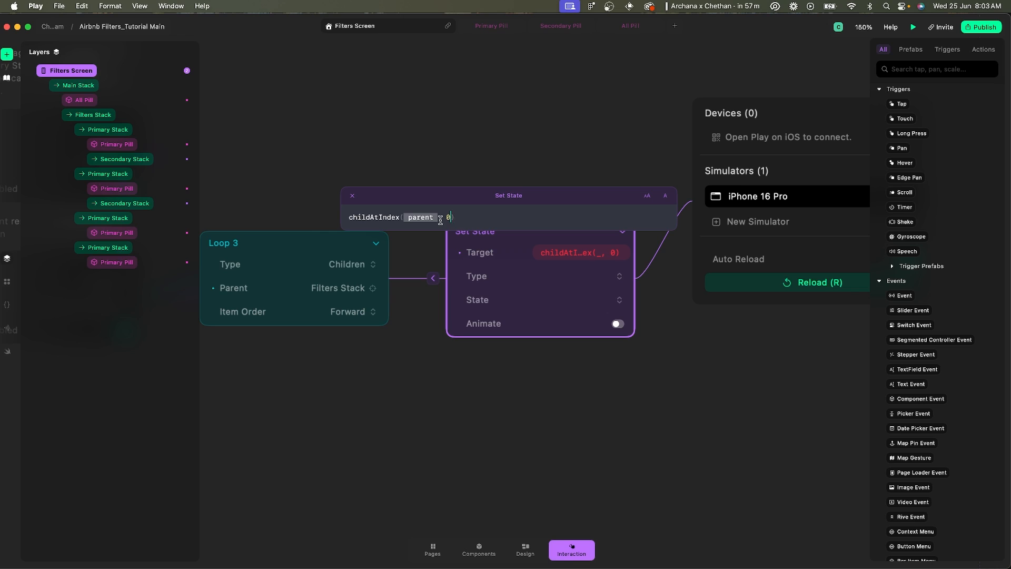
pyautogui.click(422, 217)
pyautogui.write('Loop3')
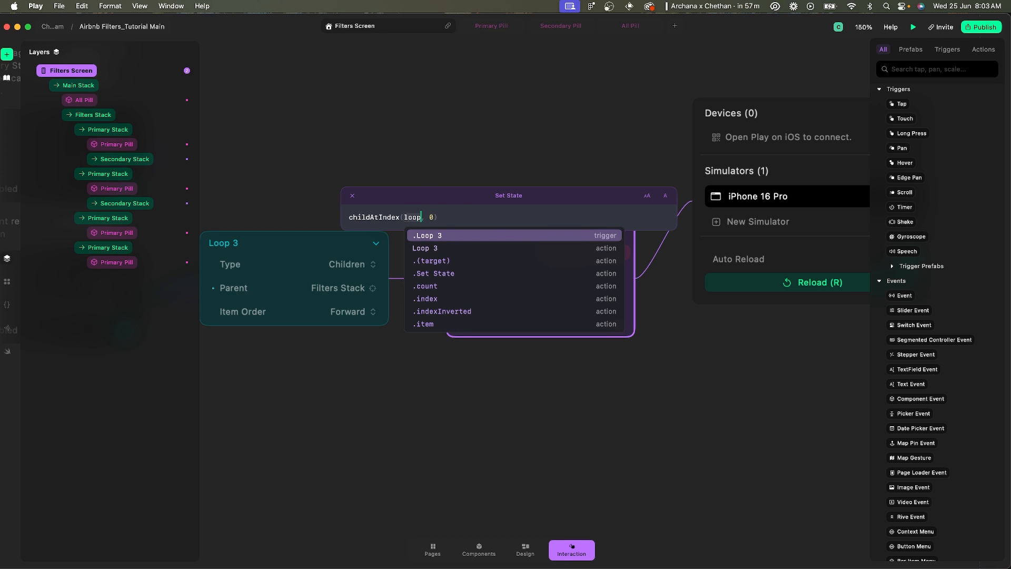
pyautogui.press('Return')
pyautogui.write('.child')
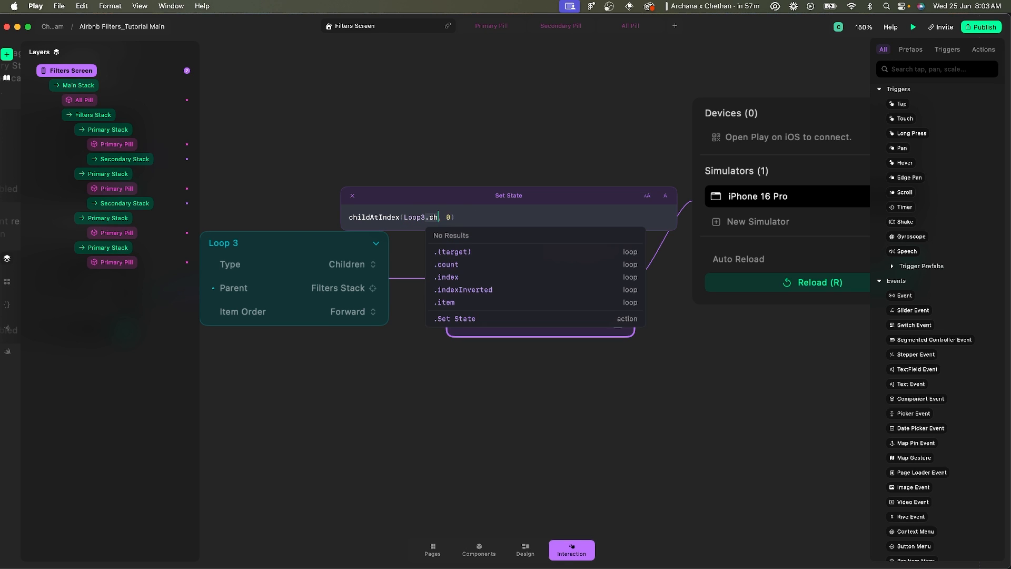
pyautogui.press('BackSpace')
pyautogui.press('BackSpace')
pyautogui.press('BackSpace')
pyautogui.press('BackSpace')
pyautogui.press('BackSpace')
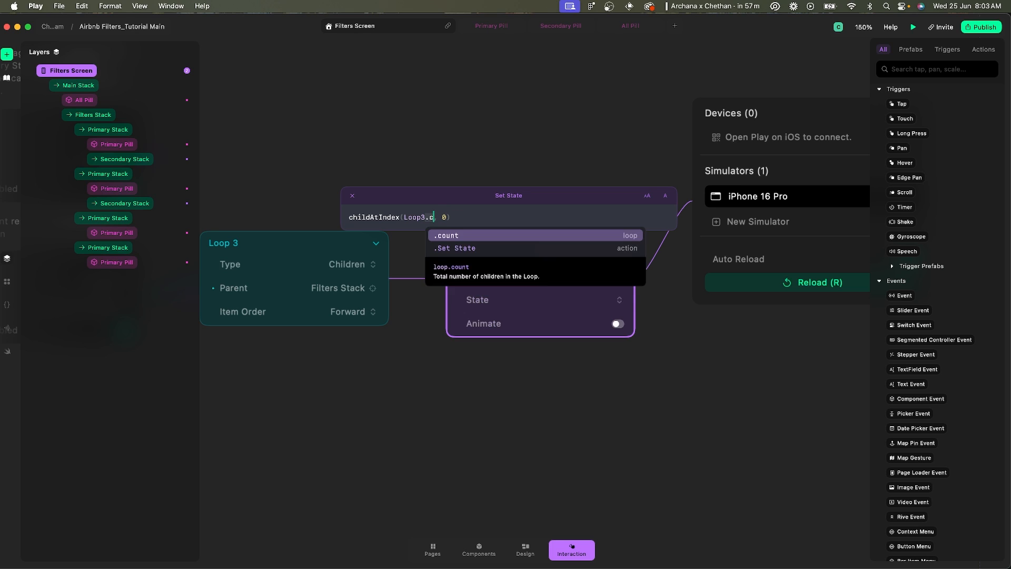
pyautogui.write('itm')
pyautogui.press('BackSpace')
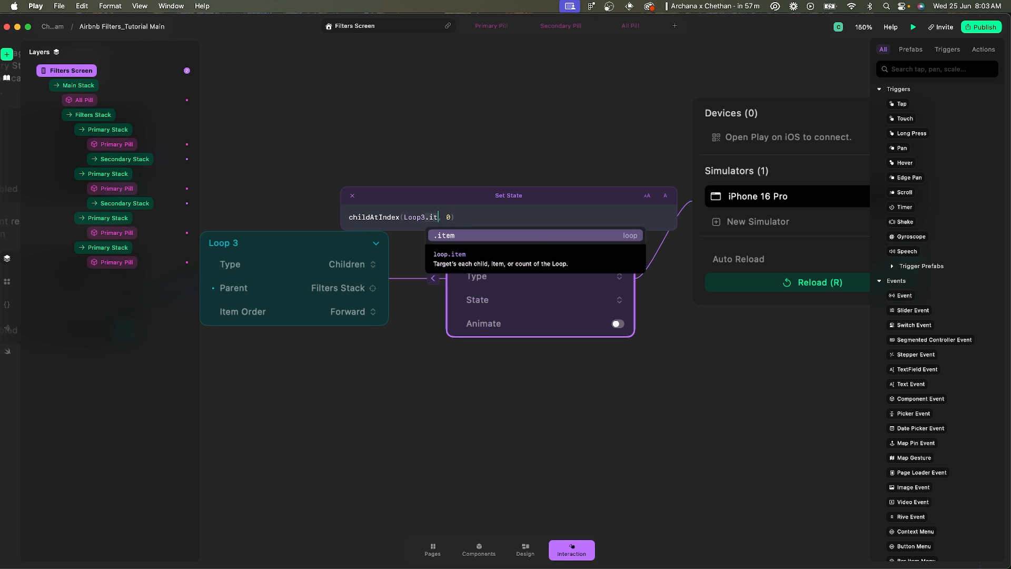
pyautogui.press('Return')
pyautogui.press('Return')
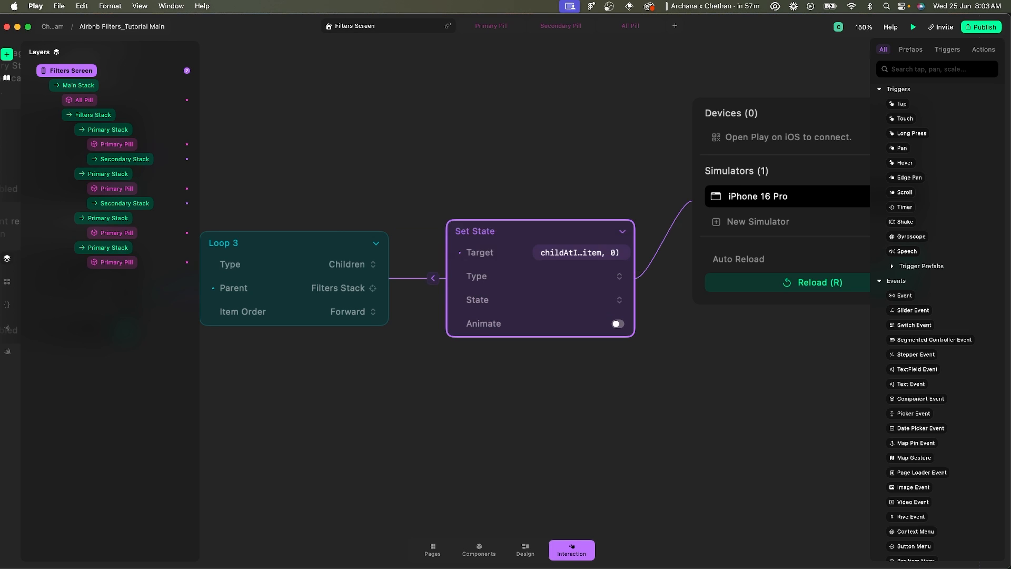
# Set the Set State action to the Primary Pill's Default State and animate it with a 0.2 s duration.
pyautogui.click(618, 277)
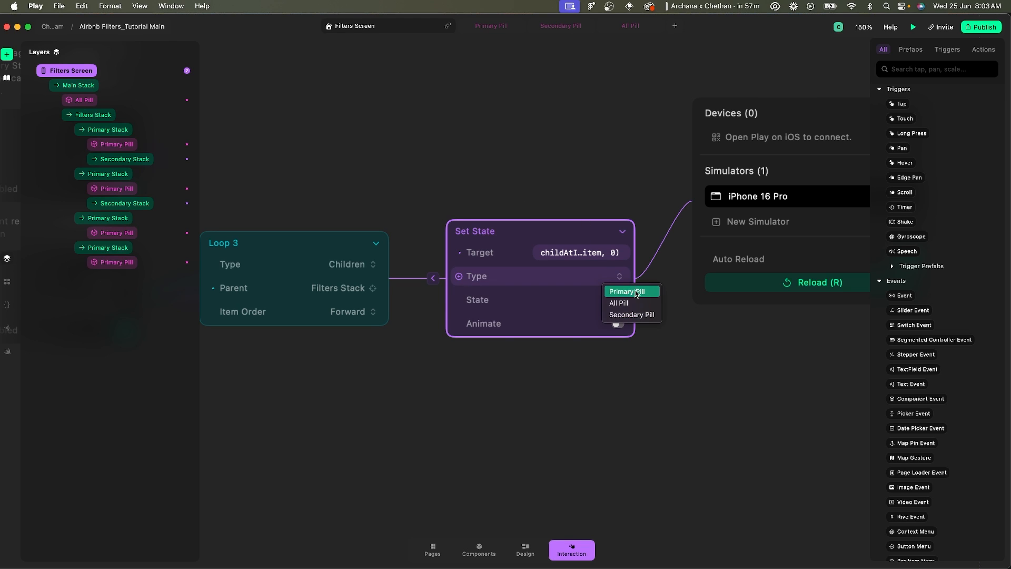
pyautogui.click(631, 291)
pyautogui.click(619, 300)
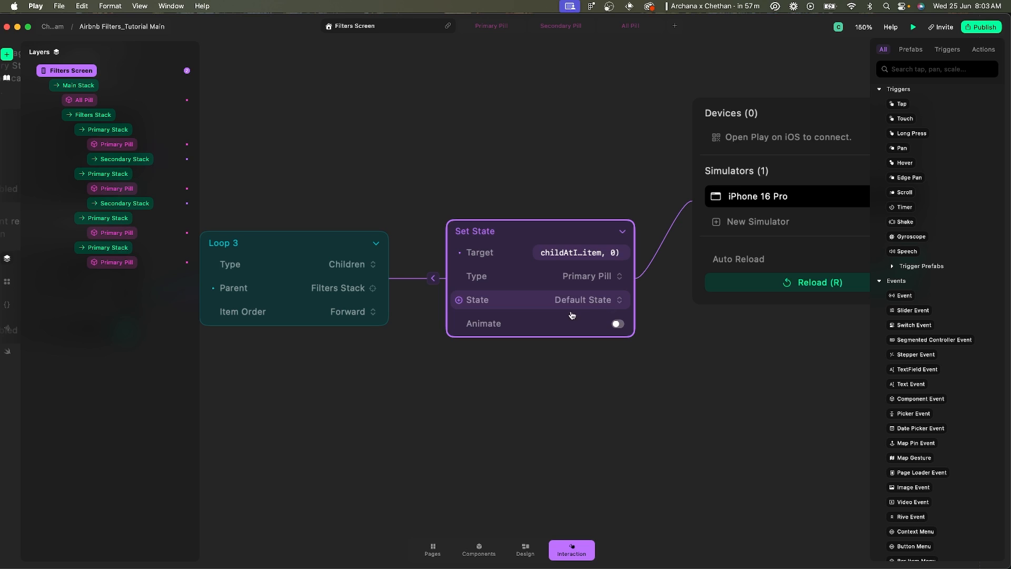
pyautogui.click(617, 323)
pyautogui.click(605, 328)
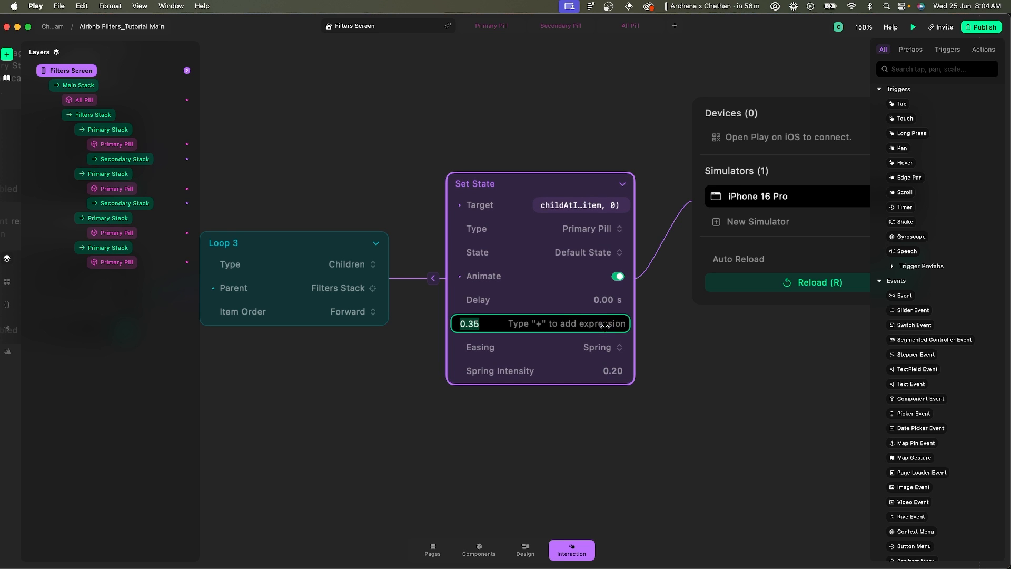
pyautogui.write('0.2')
pyautogui.press('Return')
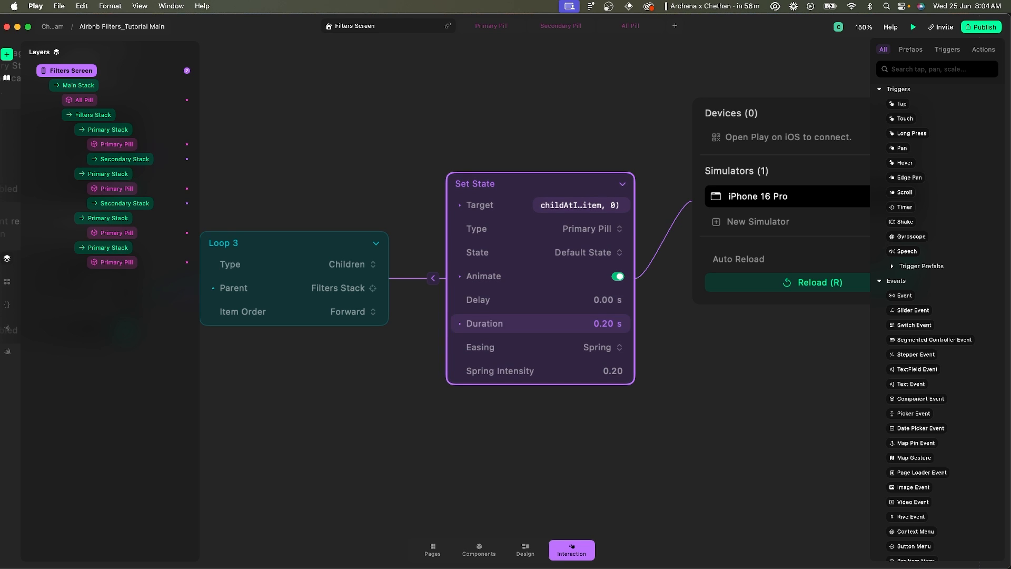
# Reopen the Filters Screen's interactions and test in the simulator whether the All pill resets the Homes filter.
pyautogui.click(510, 160)
pyautogui.scroll(-10, 501, 140)
pyautogui.hscroll(-3, 501, 140)
pyautogui.click(501, 140)
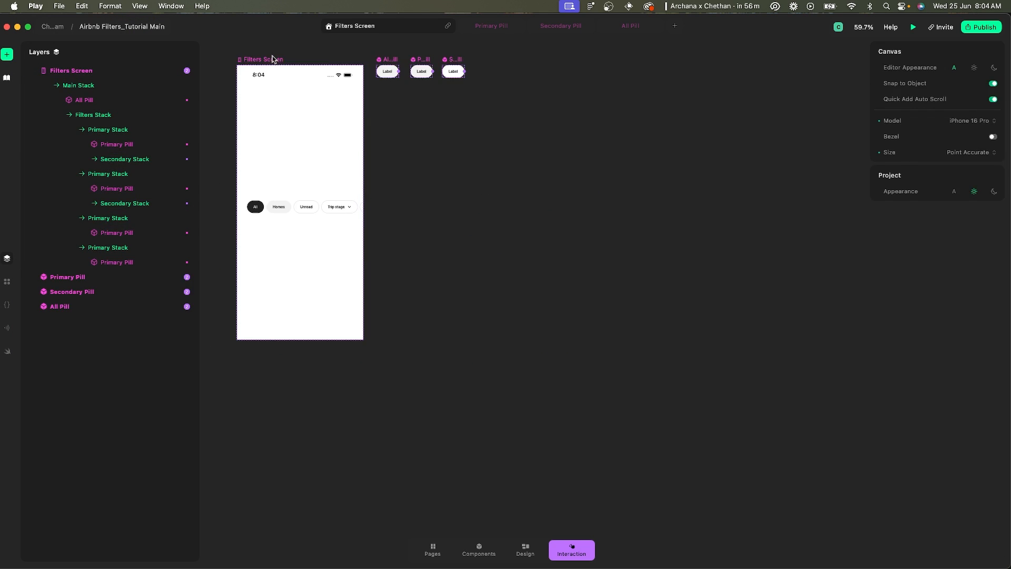
pyautogui.click(263, 59)
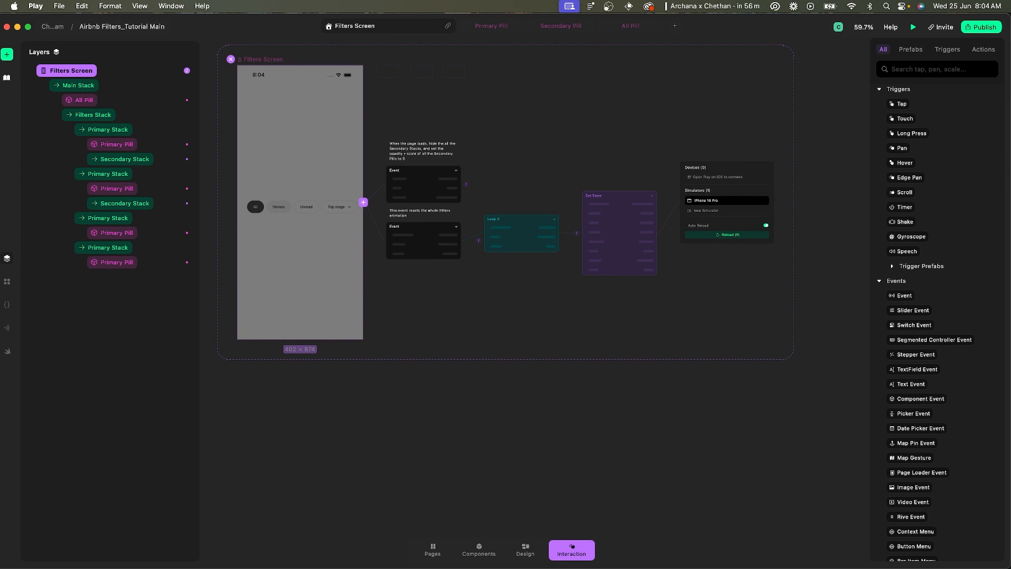
pyautogui.click(646, 304)
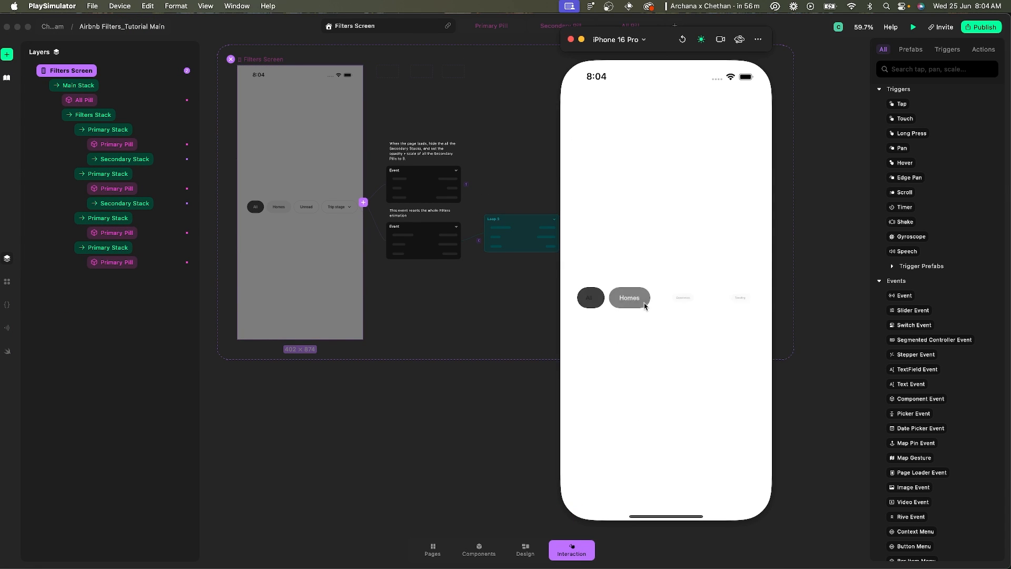
pyautogui.click(589, 299)
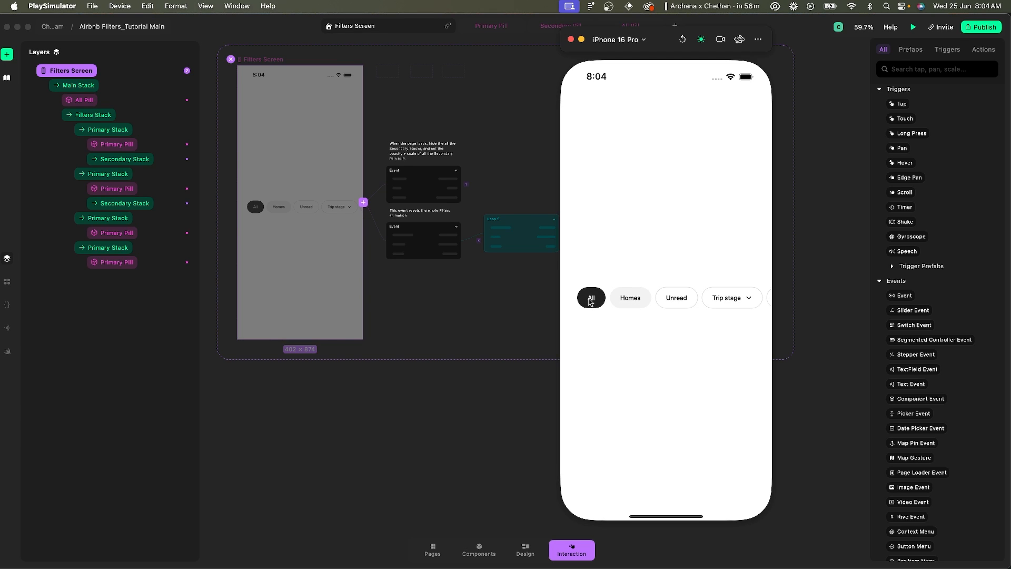
pyautogui.click(625, 304)
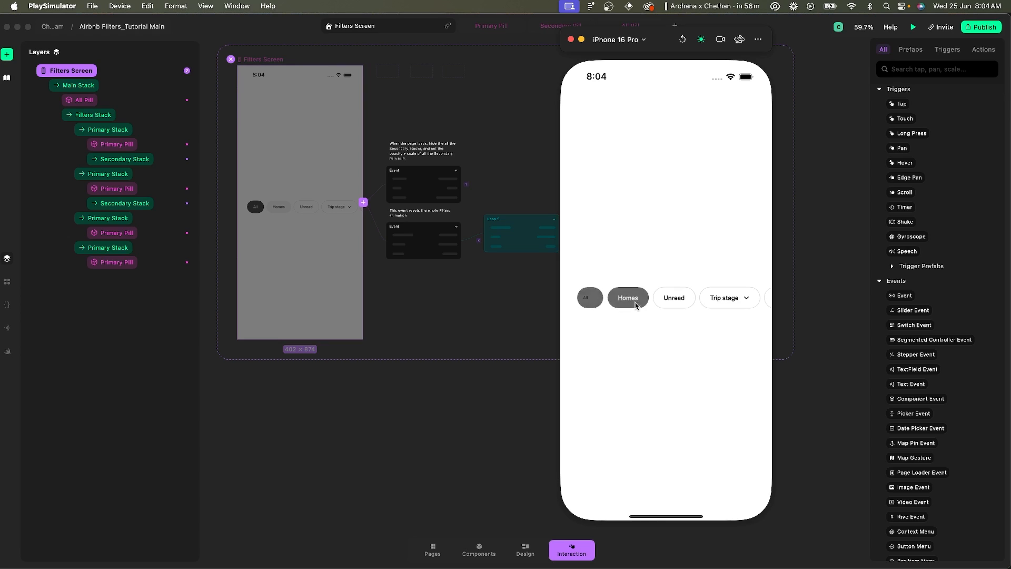
pyautogui.click(584, 294)
# Reload the simulator and test the Experiences, Travelling and Support pills together with the All pill reset.
pyautogui.click(683, 40)
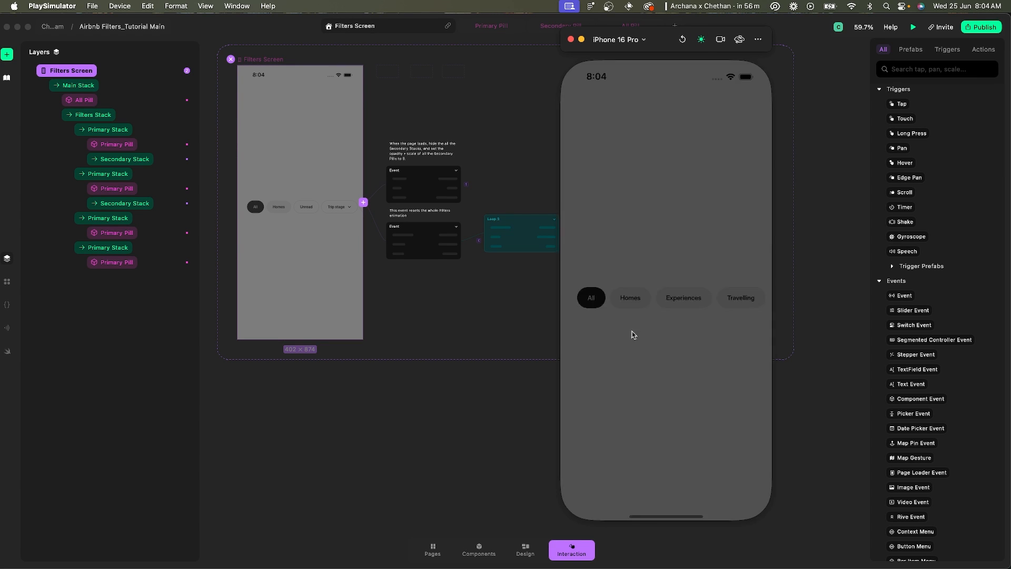
pyautogui.click(683, 297)
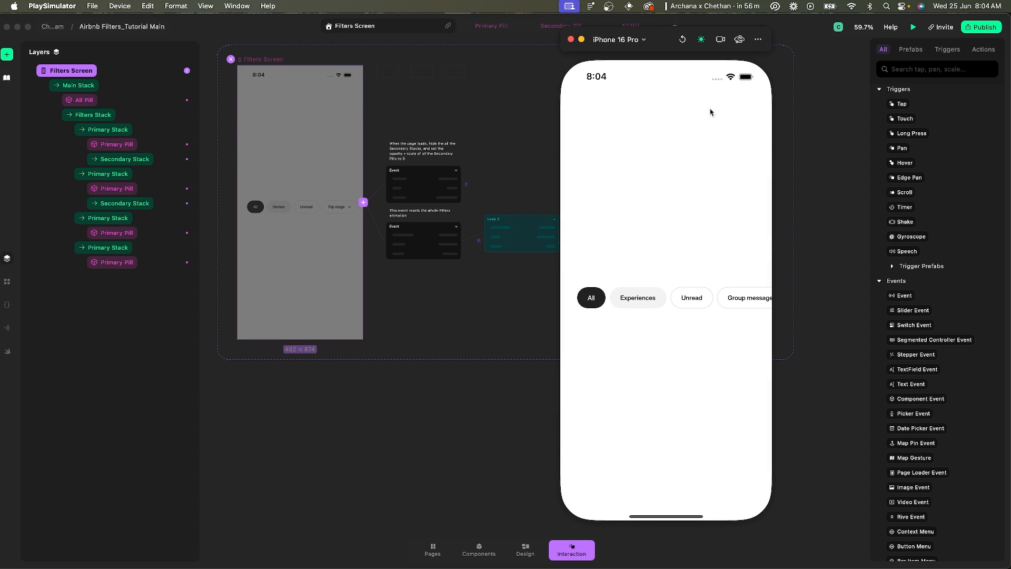
pyautogui.click(742, 298)
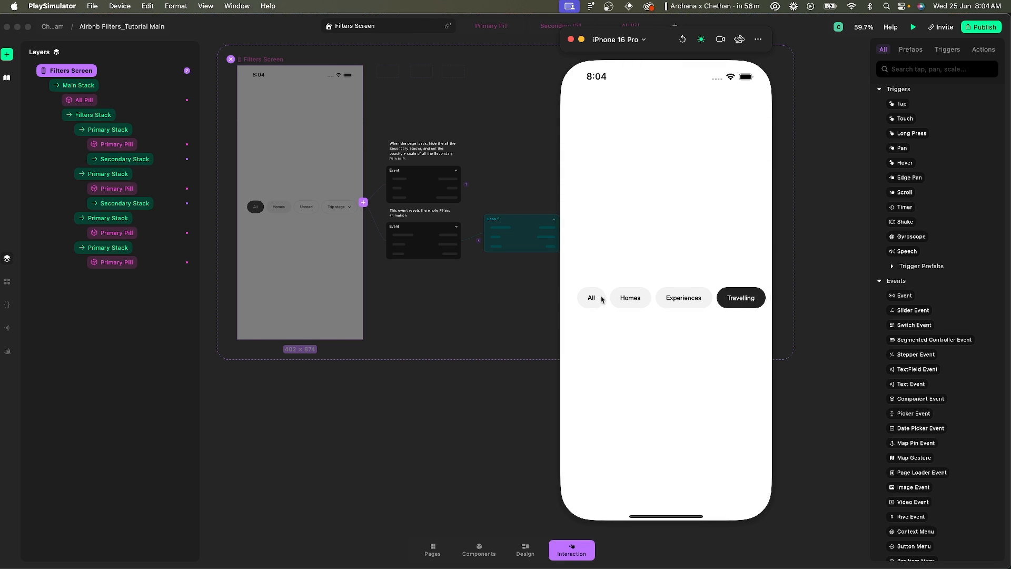
pyautogui.click(698, 299)
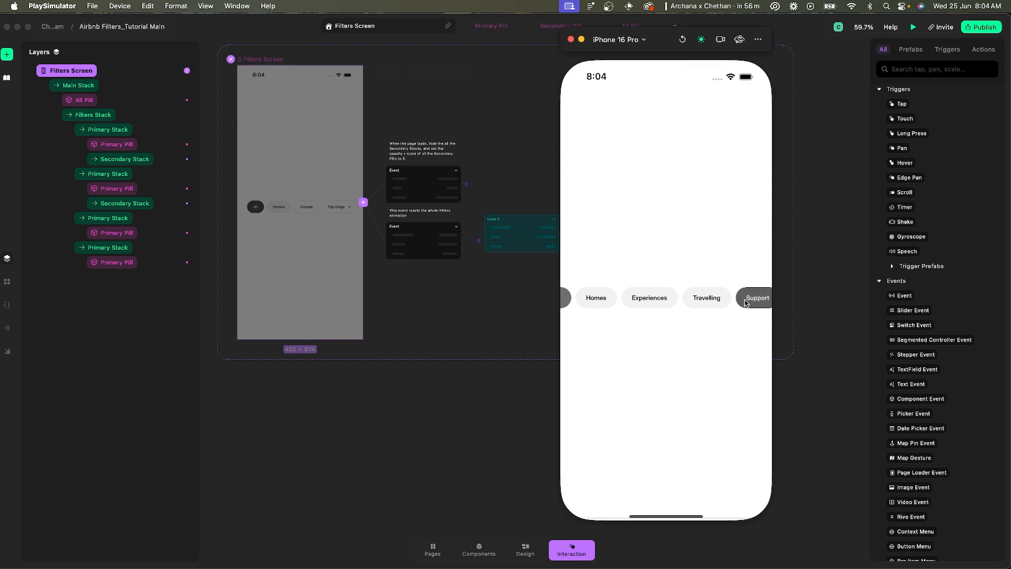
pyautogui.click(586, 301)
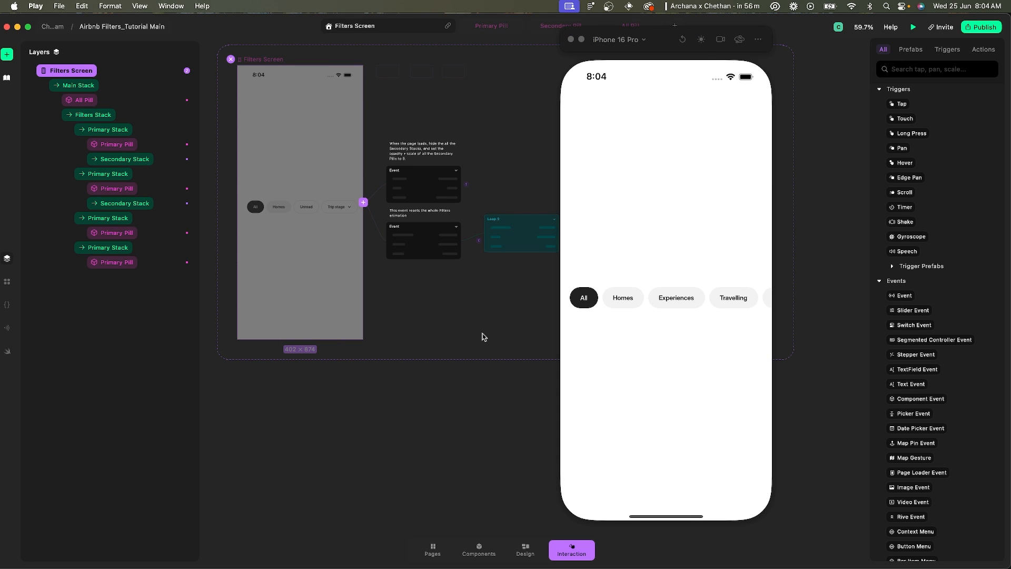
# Switch to Figma, minimise the simulator, and strike through "All primary pills → Inactive" in the first action list for tapping the All Pill.
pyautogui.press('super+Tab')
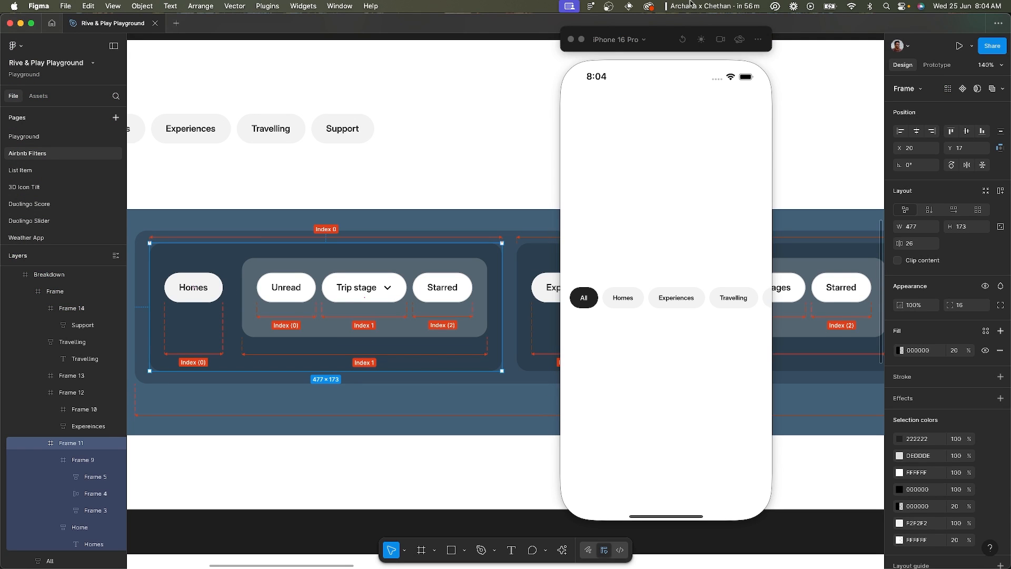
pyautogui.click(582, 39)
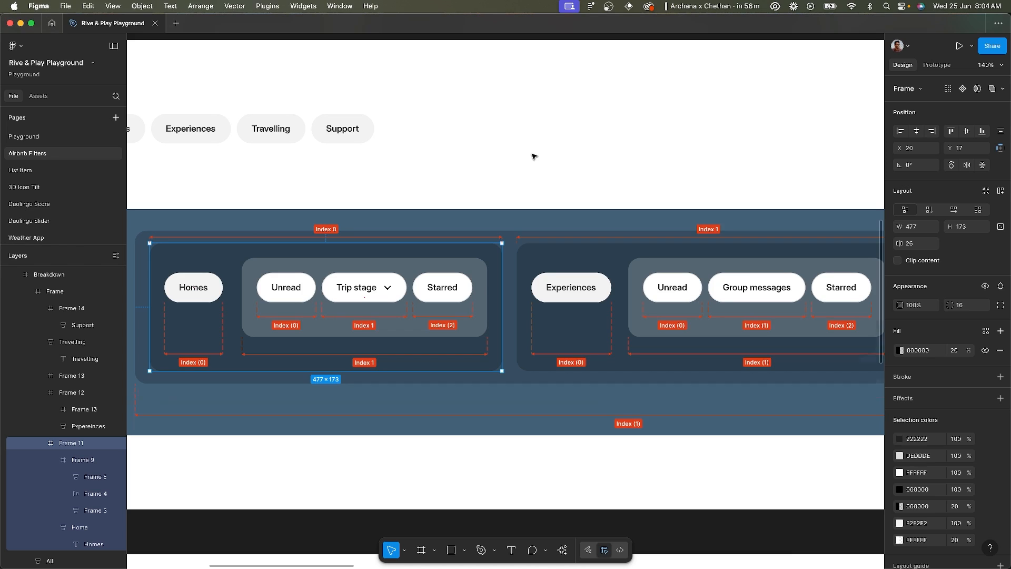
pyautogui.scroll(-5, 532, 157)
pyautogui.hscroll(5, 532, 157)
pyautogui.scroll(3, 491, 287)
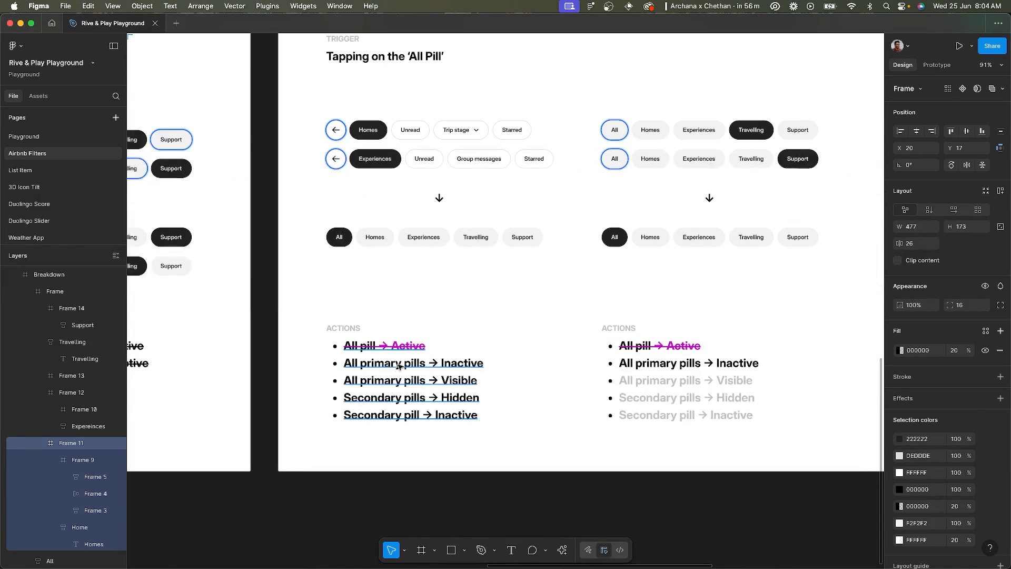
pyautogui.doubleClick(398, 366)
pyautogui.moveTo(344, 363); pyautogui.dragTo(611, 362)
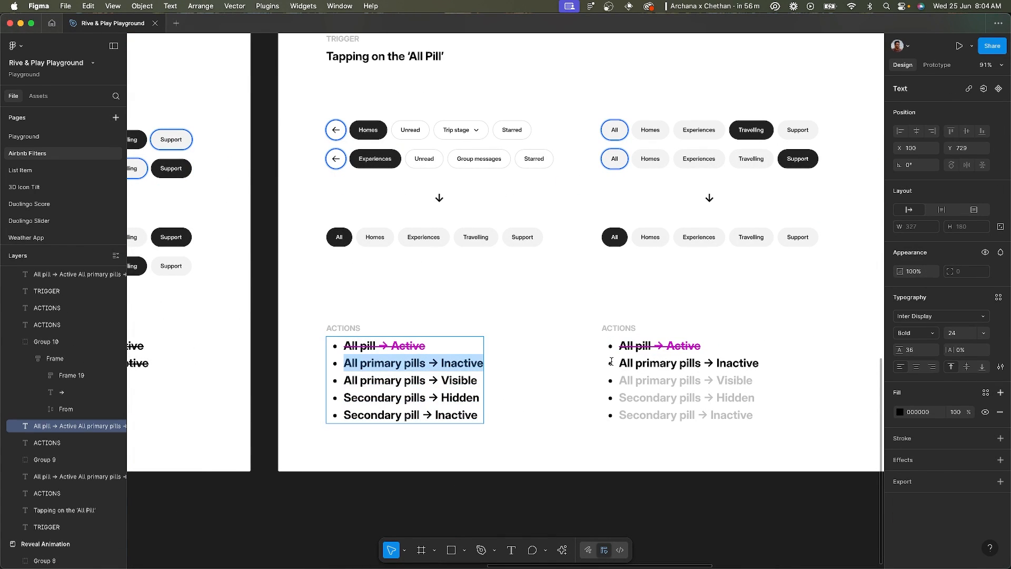
pyautogui.scroll(3, 665, 381)
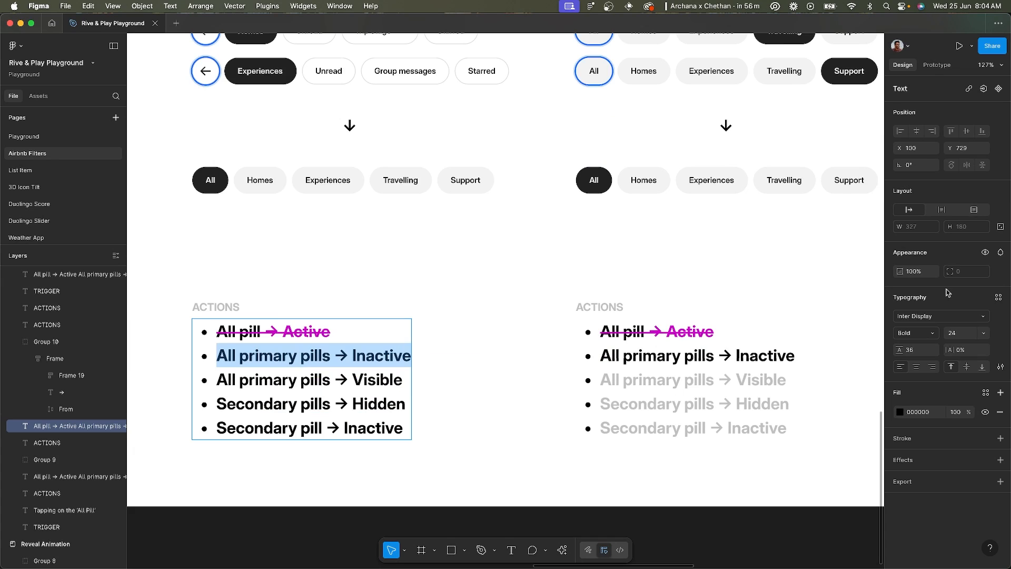
pyautogui.click(1000, 367)
pyautogui.click(844, 417)
pyautogui.hscroll(5, 527, 368)
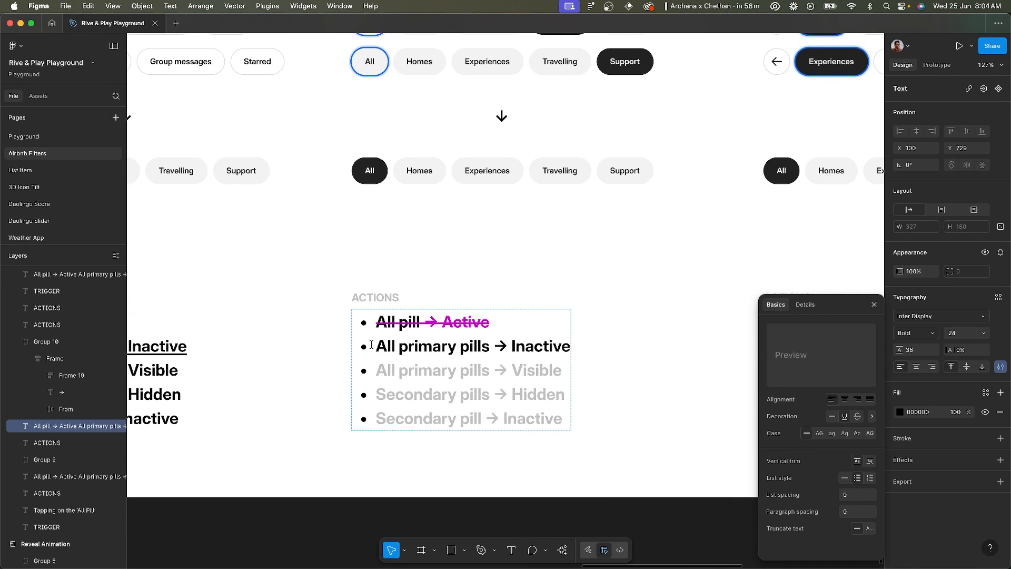
pyautogui.click(857, 416)
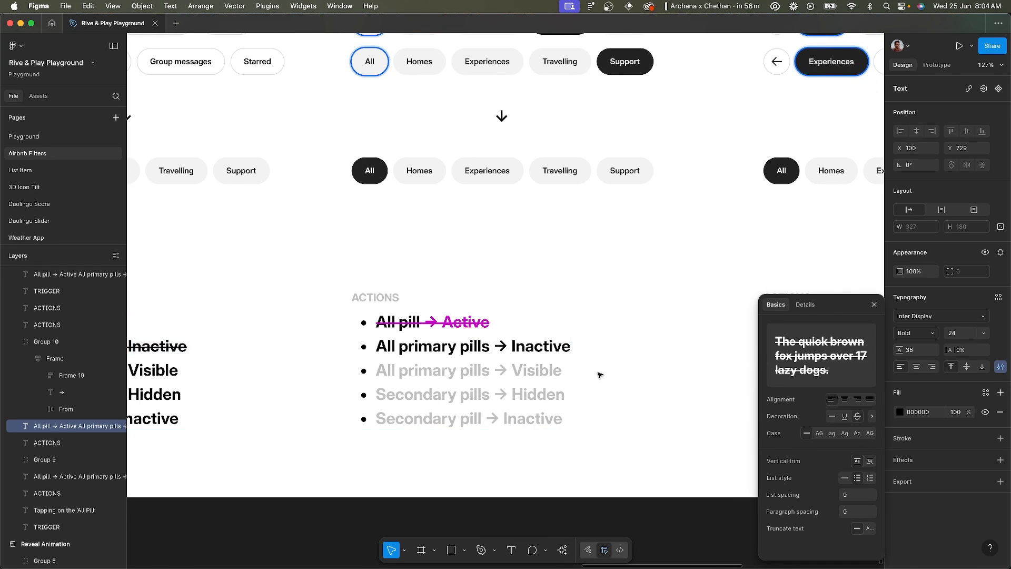
# Strike through "All primary pills → Inactive" in the other three action lists of the reset plan.
pyautogui.tripleClick(381, 349)
pyautogui.click(857, 416)
pyautogui.press('Escape')
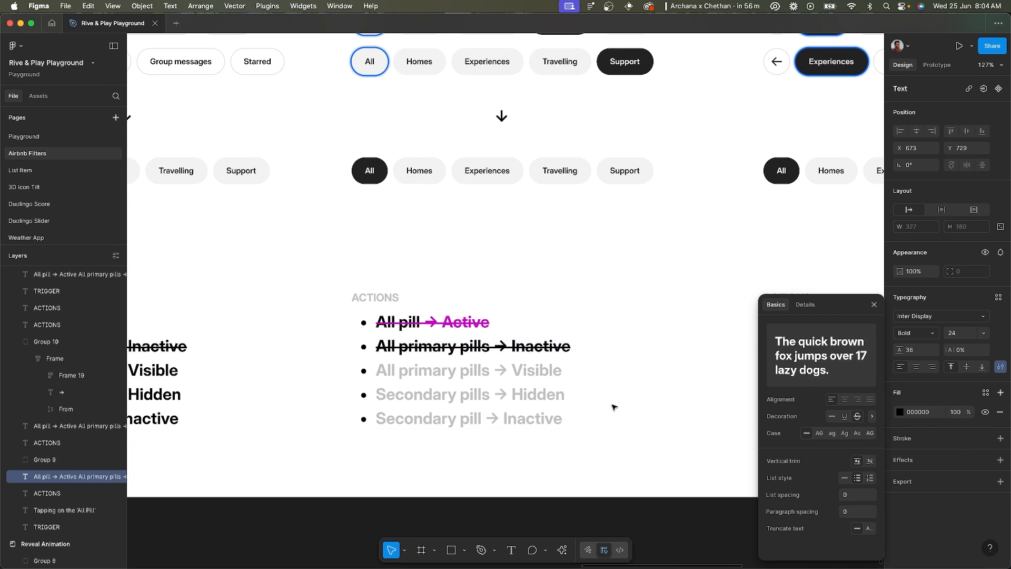
pyautogui.hscroll(10, 613, 408)
pyautogui.tripleClick(375, 338)
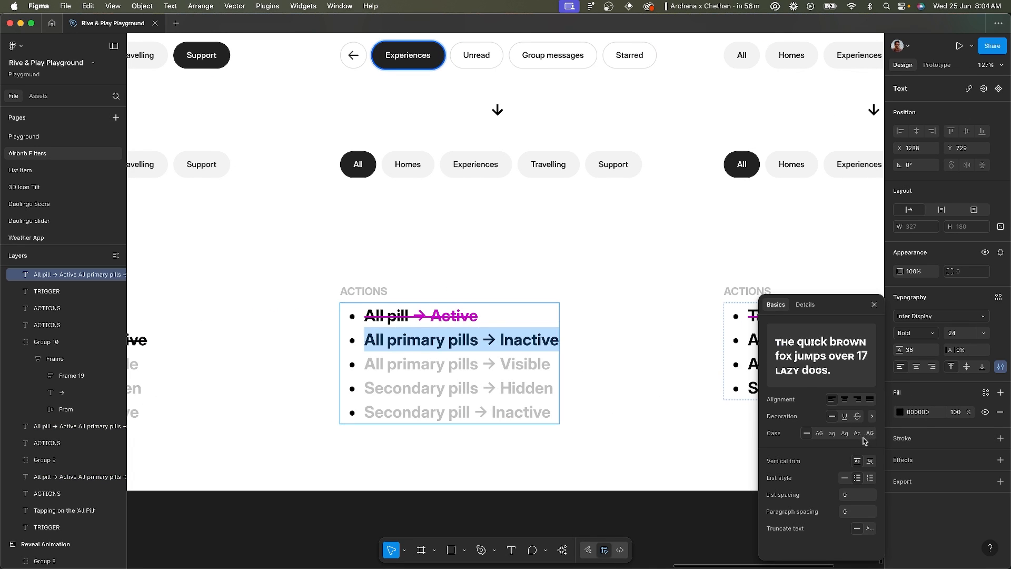
pyautogui.click(858, 417)
pyautogui.hscroll(6, 812, 413)
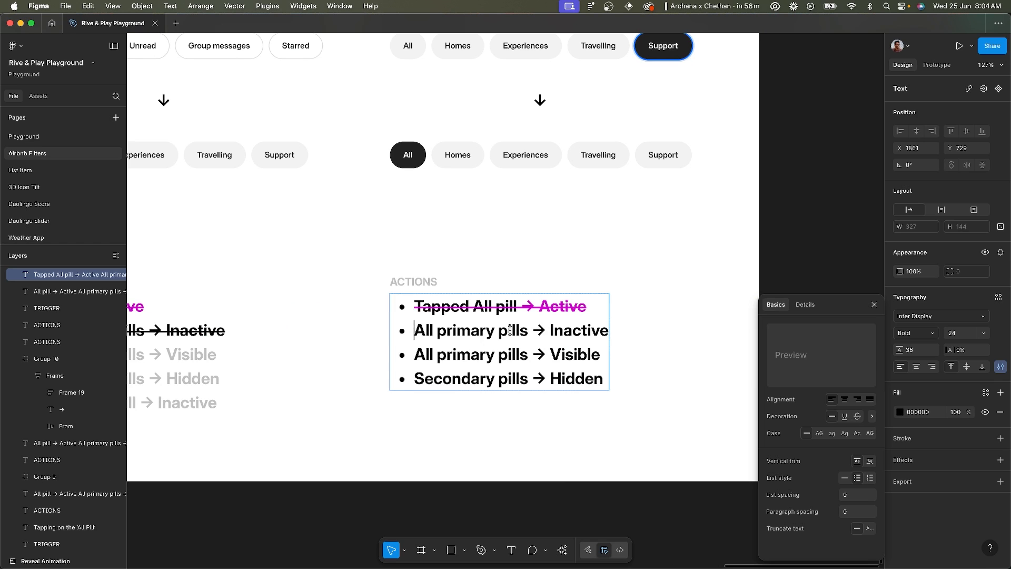
pyautogui.click(858, 417)
pyautogui.press('Escape')
pyautogui.press('Escape')
# Review the remaining actions for the 'Tapping on the All Pill' trigger against its before-and-after pill states.
pyautogui.scroll(-5, 682, 418)
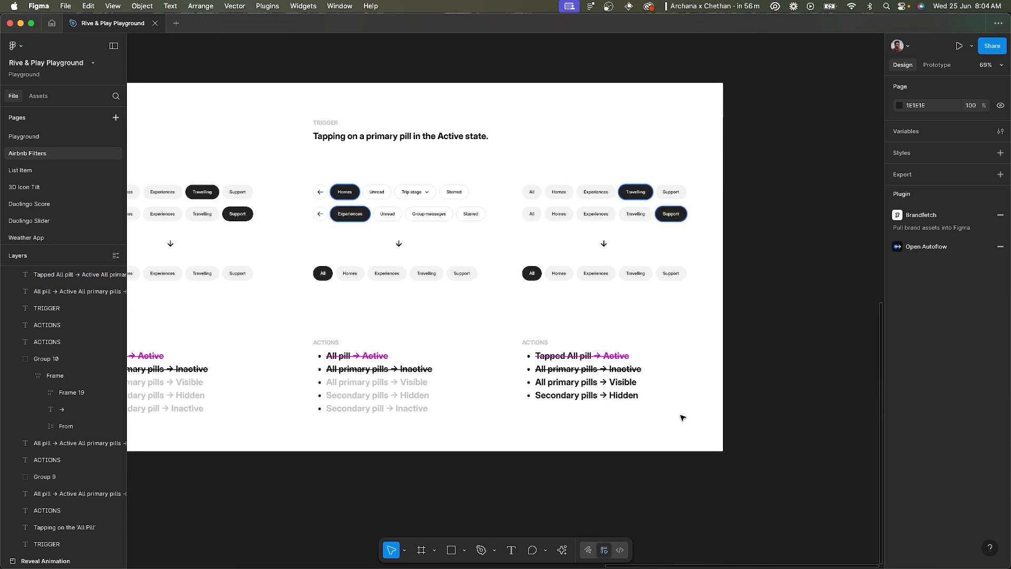
pyautogui.hscroll(-7, 683, 418)
pyautogui.hscroll(-5, 683, 418)
pyautogui.scroll(6, 639, 402)
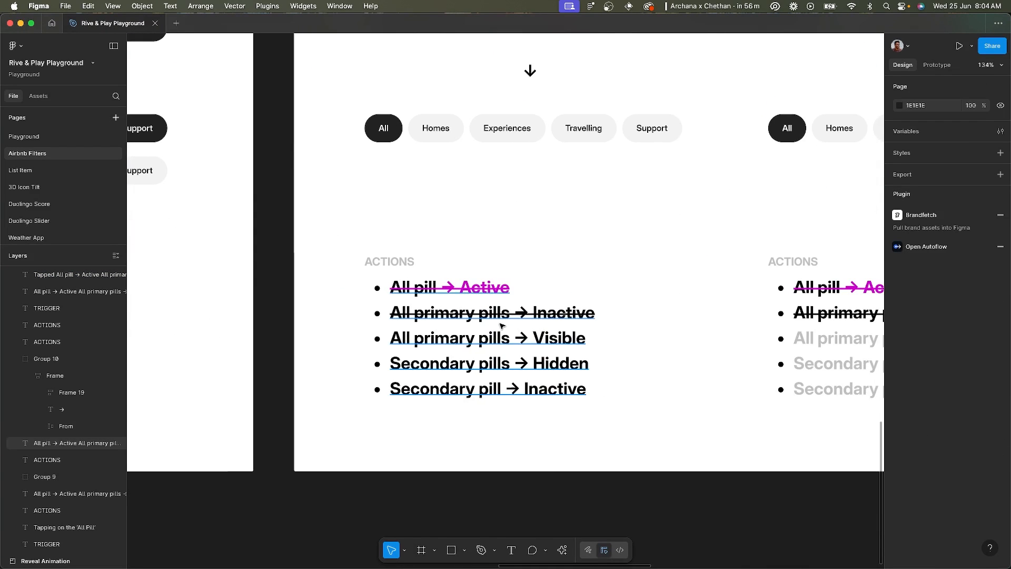
pyautogui.hscroll(1, 494, 326)
pyautogui.scroll(-2, 316, 390)
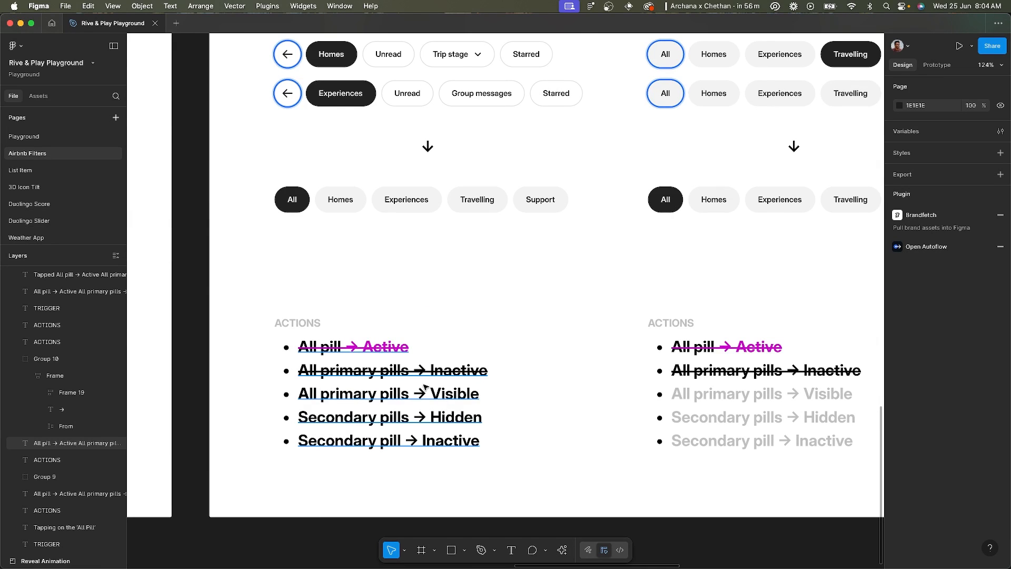
pyautogui.scroll(2, 460, 168)
pyautogui.scroll(1, 460, 168)
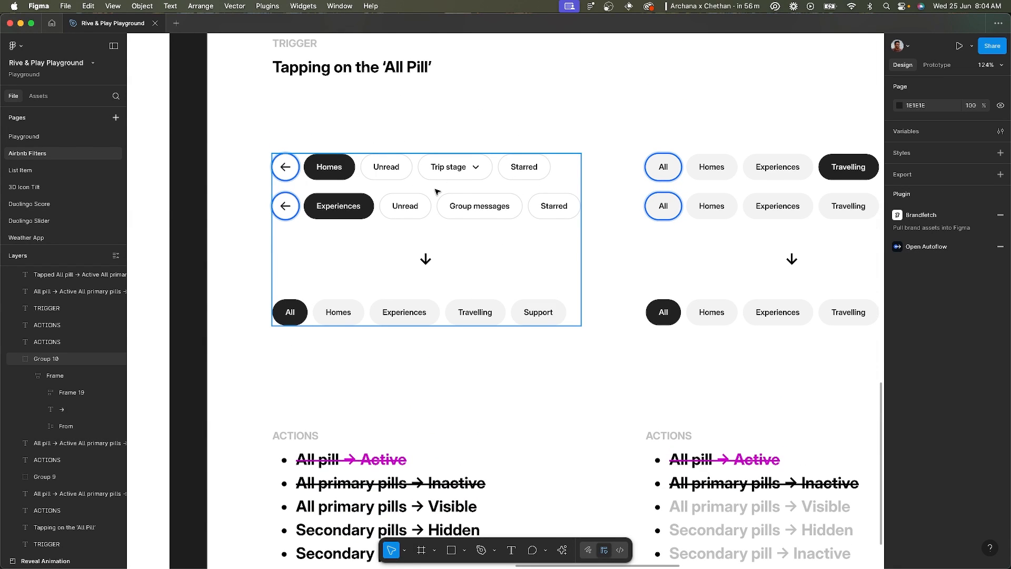
pyautogui.scroll(-4, 436, 191)
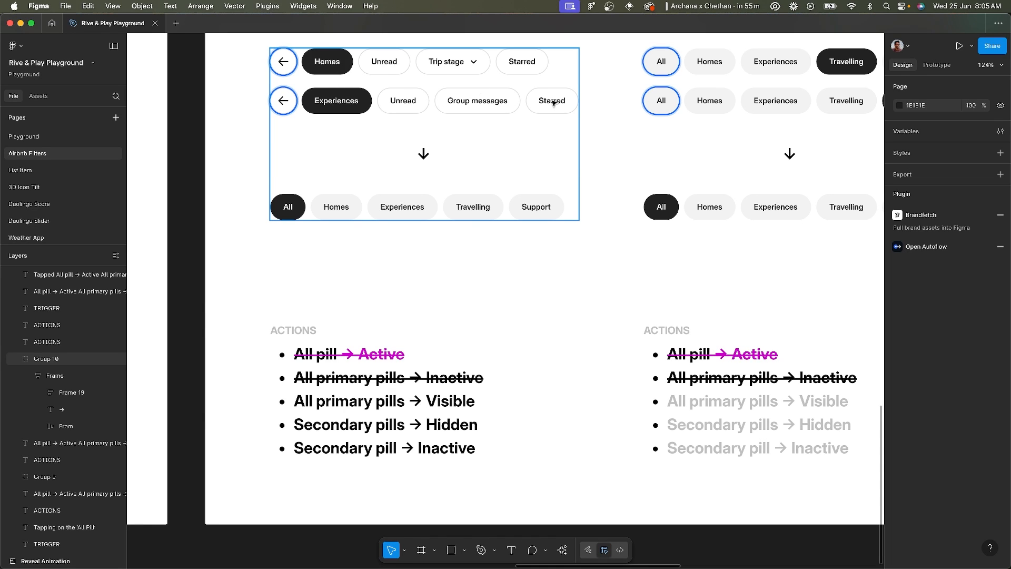
# Examine the structure breakdown, inspecting the Homes secondary stack, the Homes stack and the outer filters stack with their child indexes.
pyautogui.scroll(10, 490, 102)
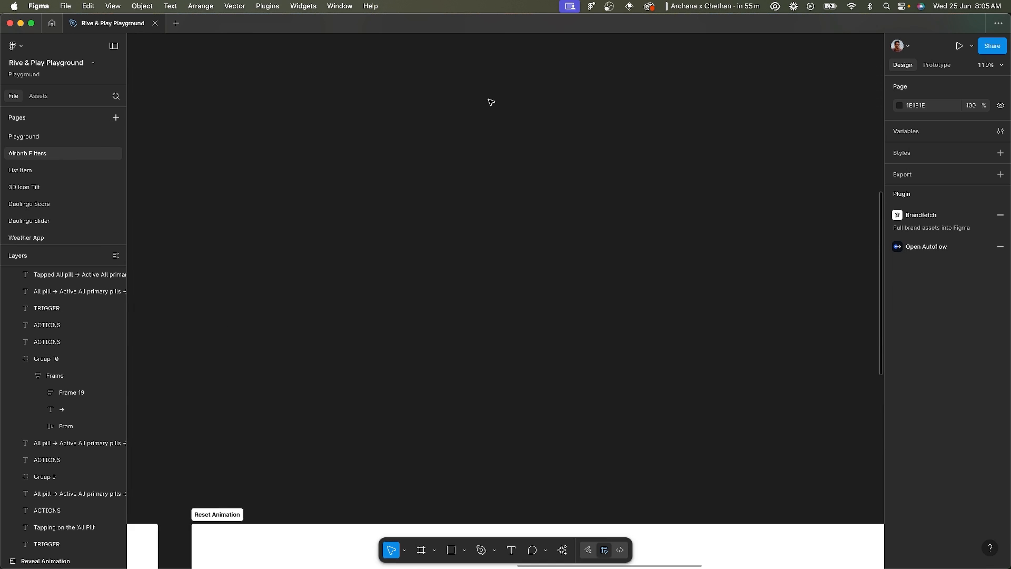
pyautogui.scroll(-5, 489, 101)
pyautogui.scroll(10, 490, 102)
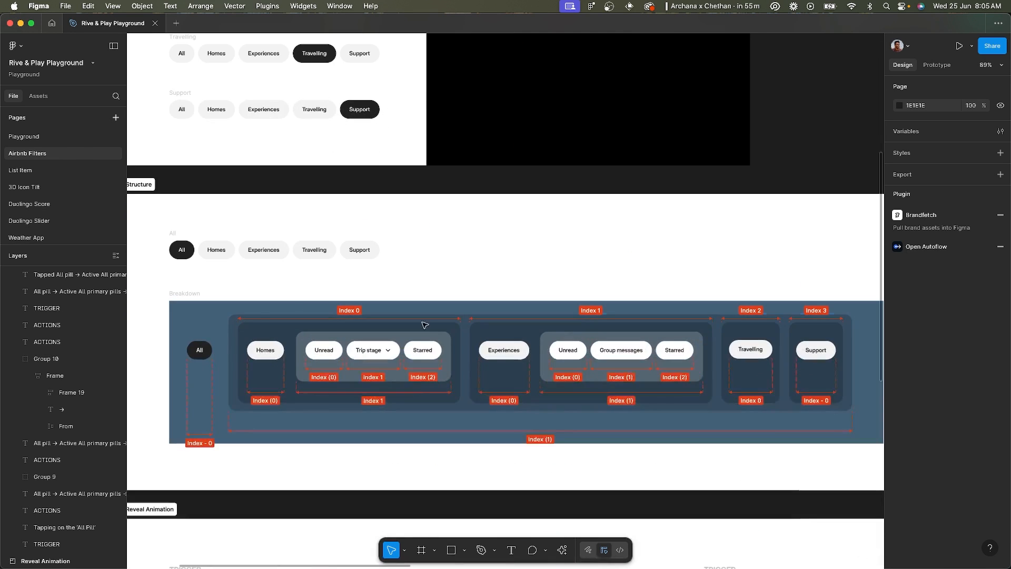
pyautogui.scroll(2, 257, 271)
pyautogui.hscroll(3, 257, 272)
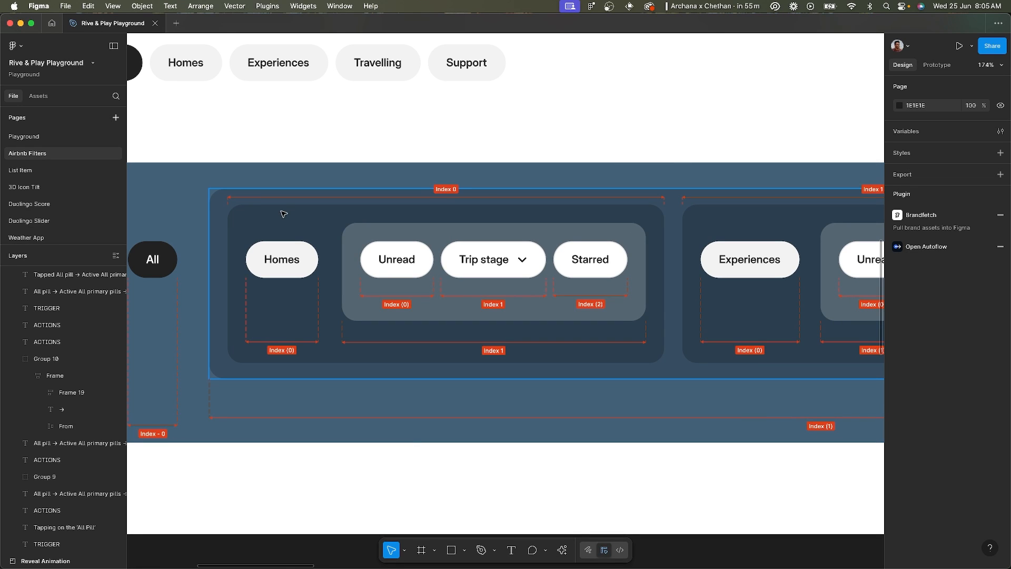
pyautogui.keyDown('super'); pyautogui.click(394, 238); pyautogui.keyUp('super')
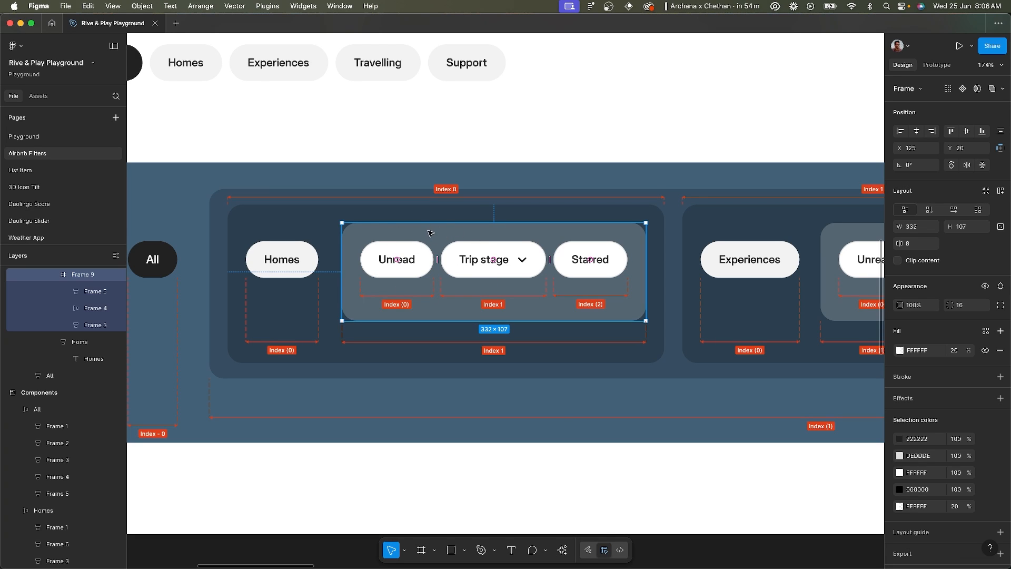
pyautogui.click(387, 208)
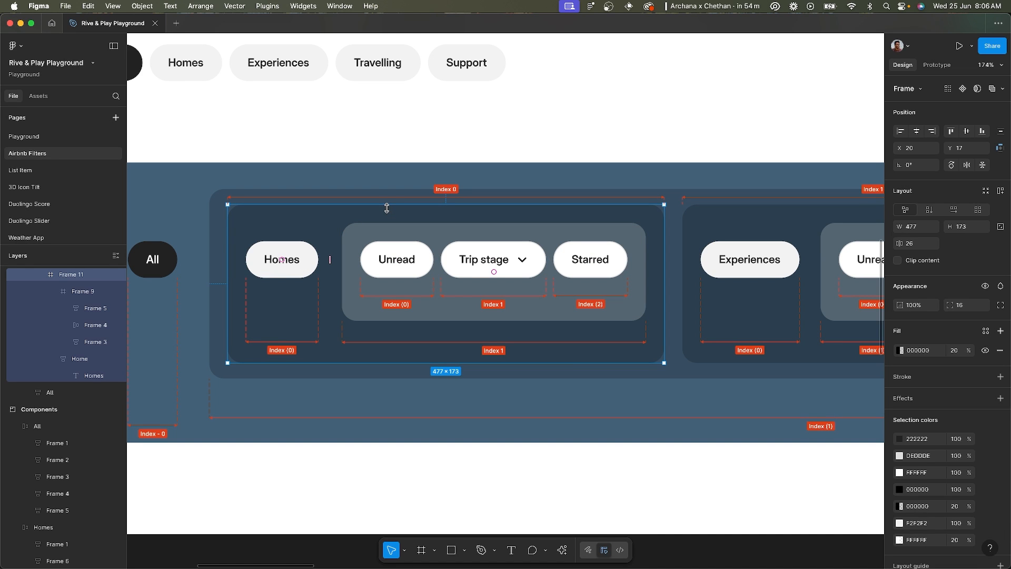
pyautogui.click(386, 202)
pyautogui.scroll(-2, 380, 203)
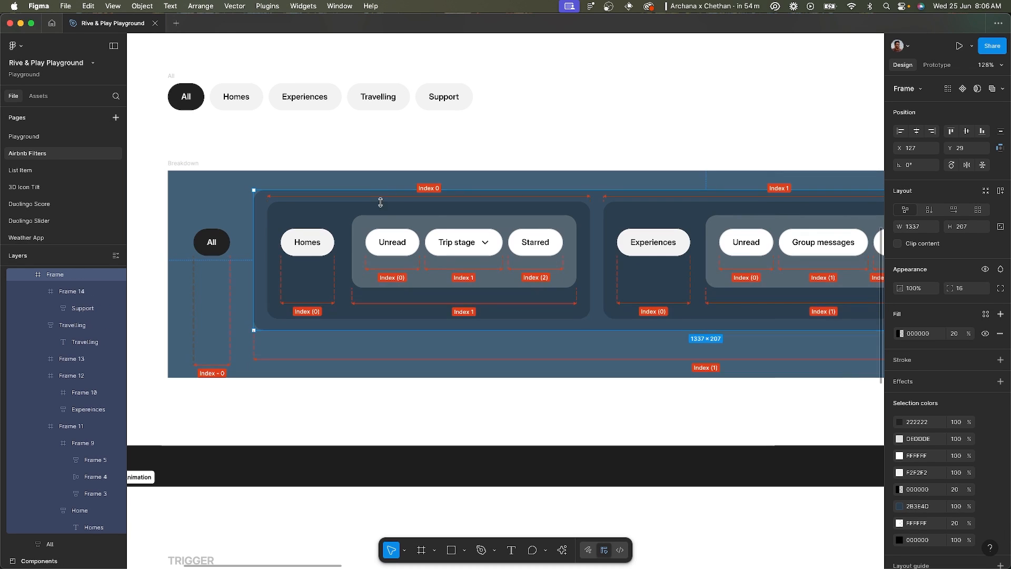
pyautogui.hscroll(5, 490, 294)
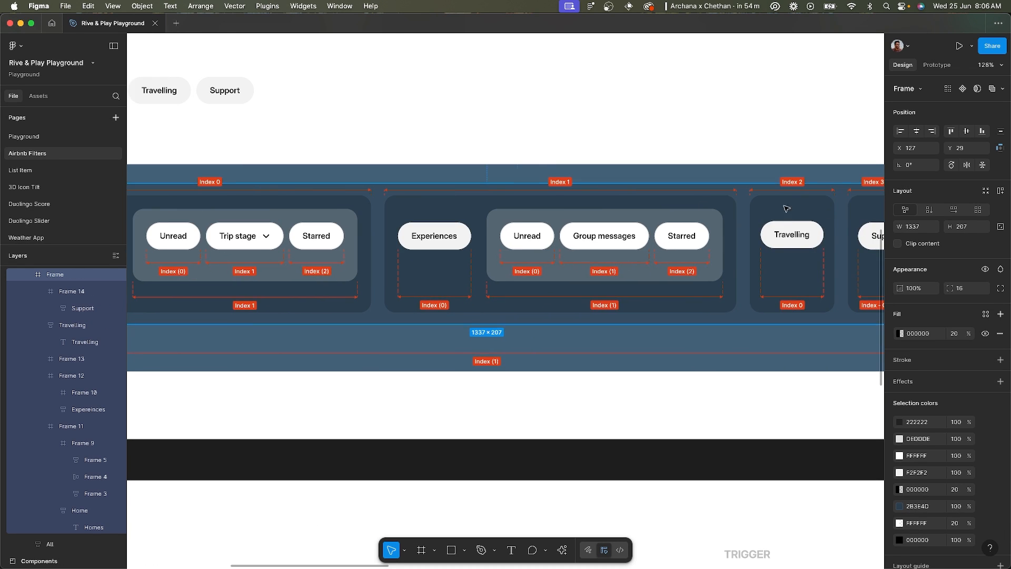
pyautogui.hscroll(-3, 238, 182)
pyautogui.scroll(2, 238, 184)
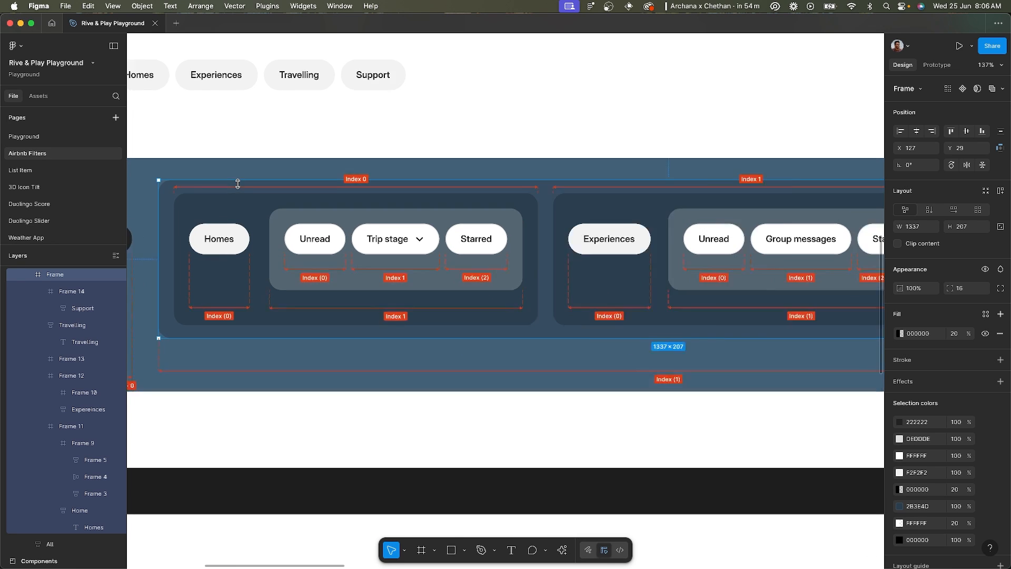
pyautogui.scroll(-2, 511, 270)
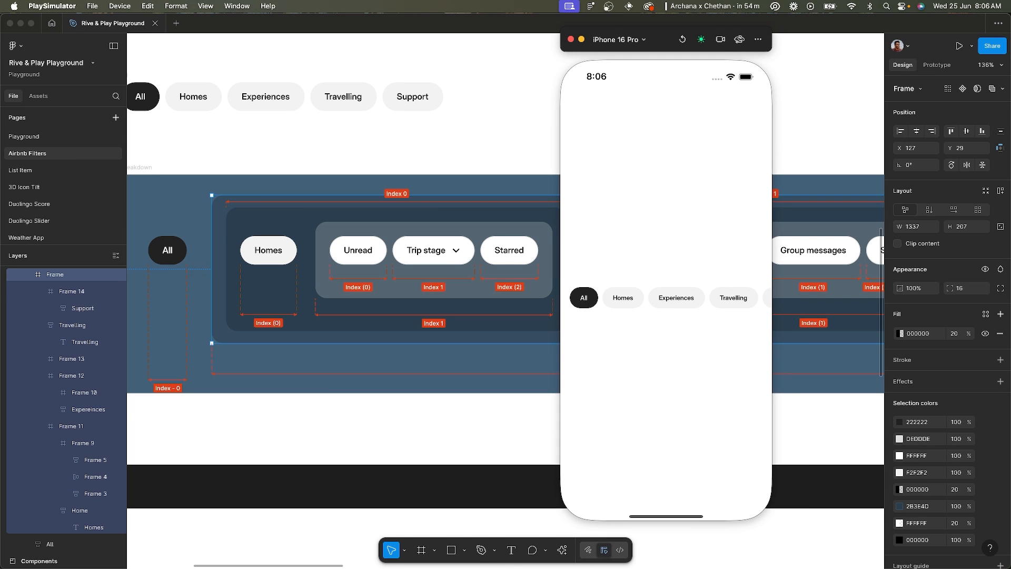
# Switch back to Play, move the simulator clear of the interaction nodes, and bring the Reset Animation event's loop into focus.
pyautogui.press('super+Tab')
pyautogui.moveTo(665, 44); pyautogui.dragTo(861, 45)
pyautogui.hscroll(3, 557, 155)
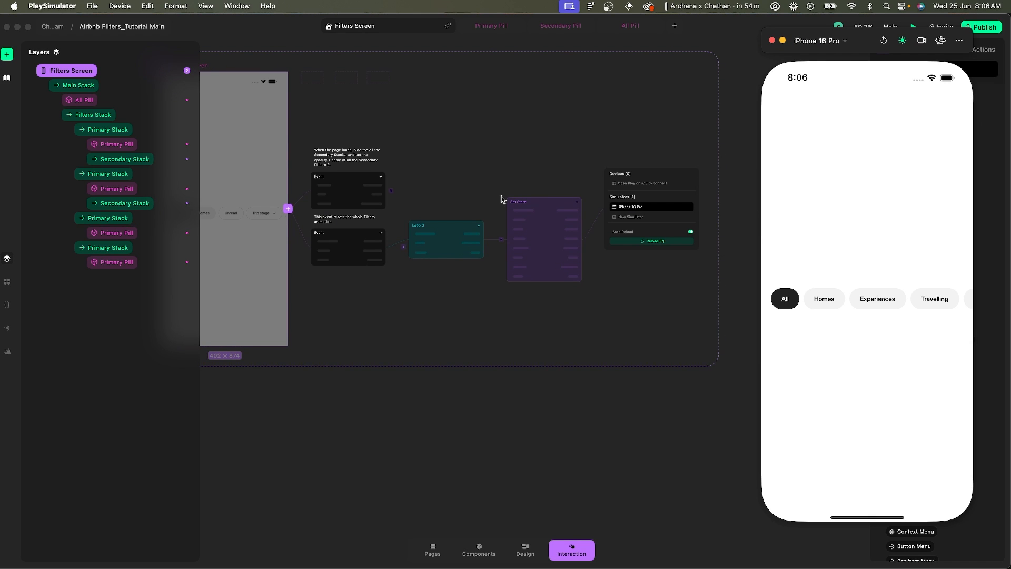
pyautogui.click(387, 190)
pyautogui.scroll(5, 388, 190)
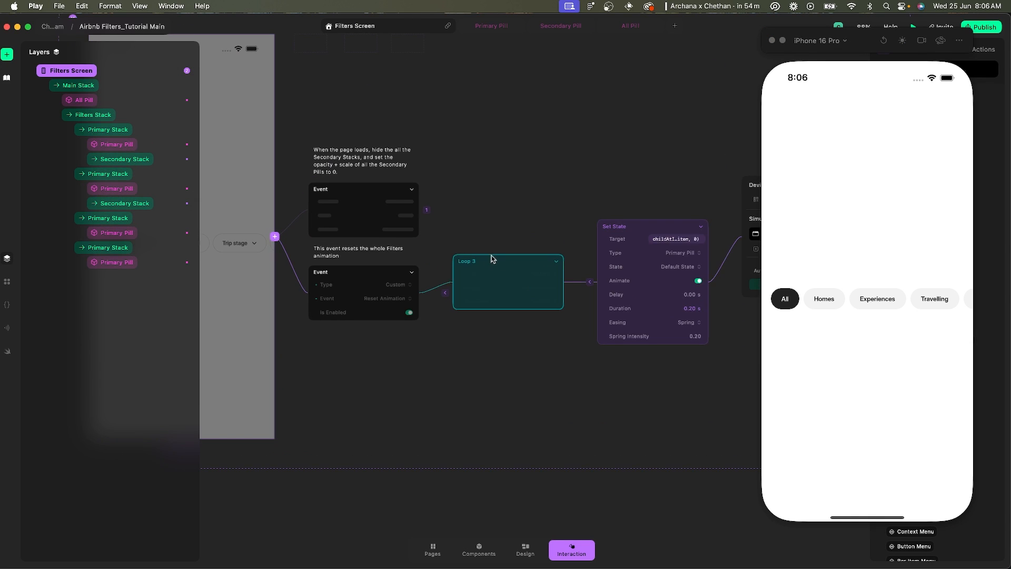
pyautogui.scroll(-2, 477, 250)
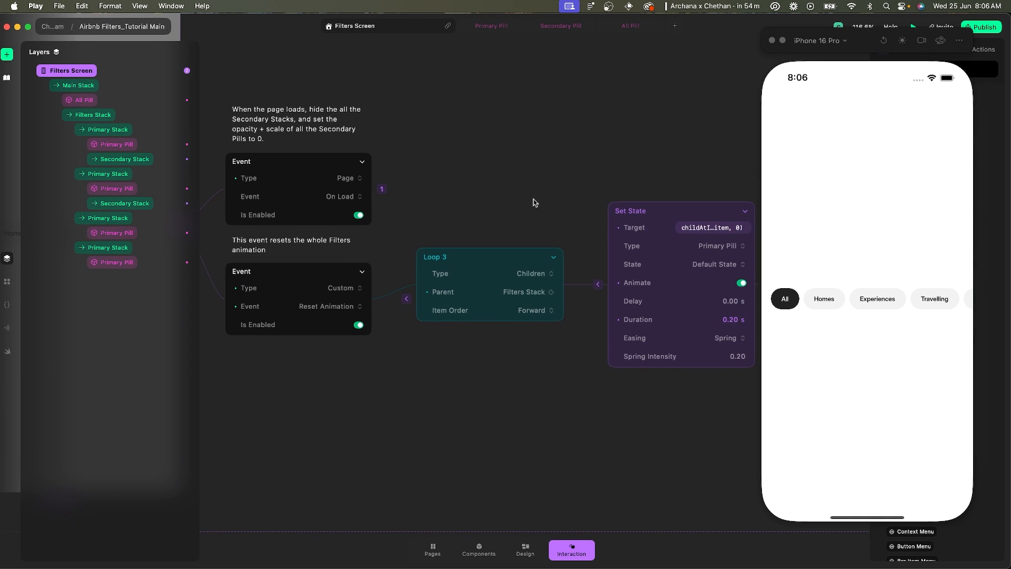
# Add the comment "Resets all the 'Primary Pills'" to Loop 3.
pyautogui.rightClick(472, 248)
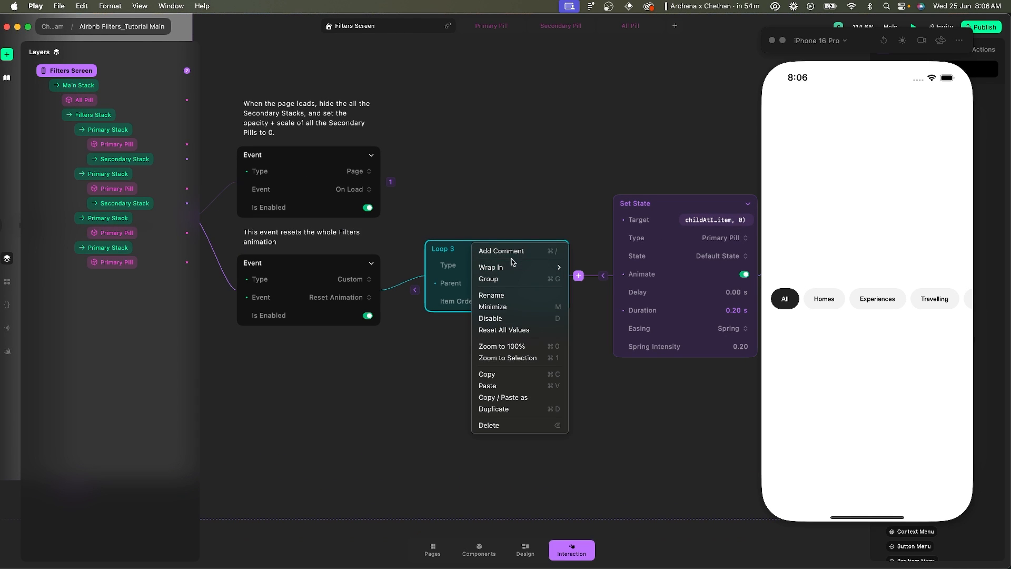
pyautogui.click(511, 252)
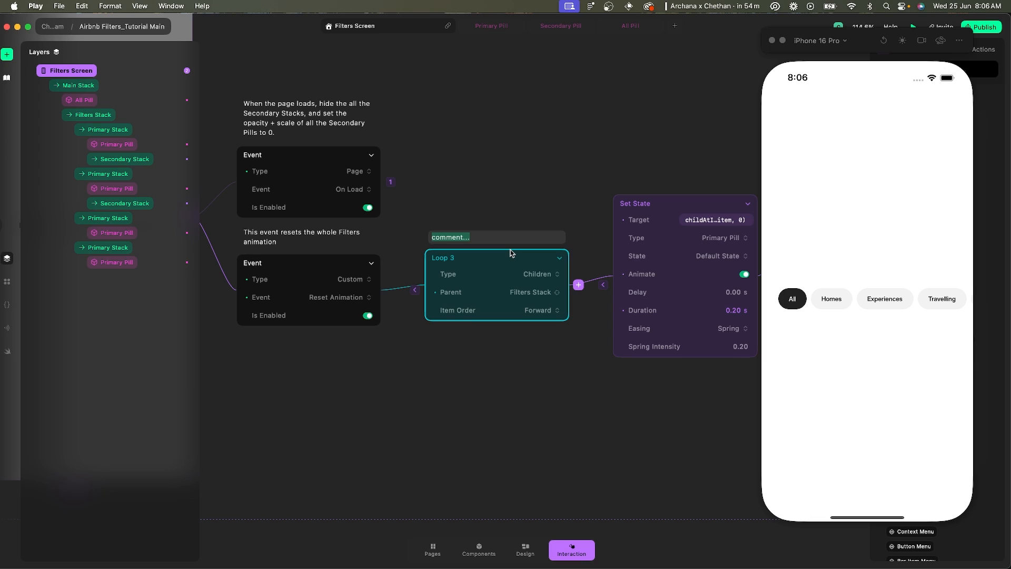
pyautogui.write("Resets all the Primary Pills'")
pyautogui.press('super+a')
pyautogui.write('Re')
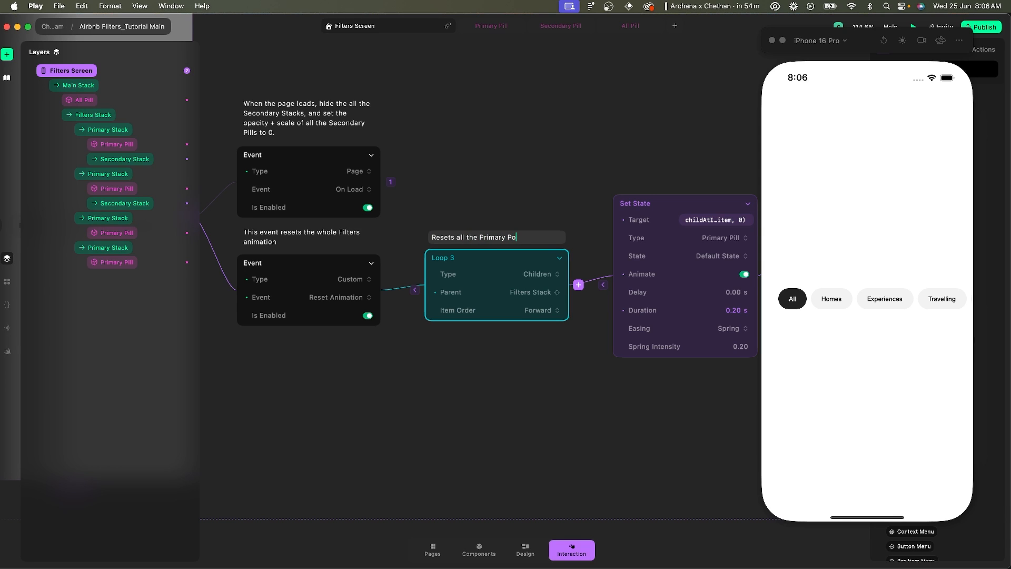
pyautogui.click(480, 239)
pyautogui.write("'")
pyautogui.press('Return')
# Add a second Children loop to the Reset Animation event and set its parent to the Filters Stack.
pyautogui.scroll(-2, 513, 239)
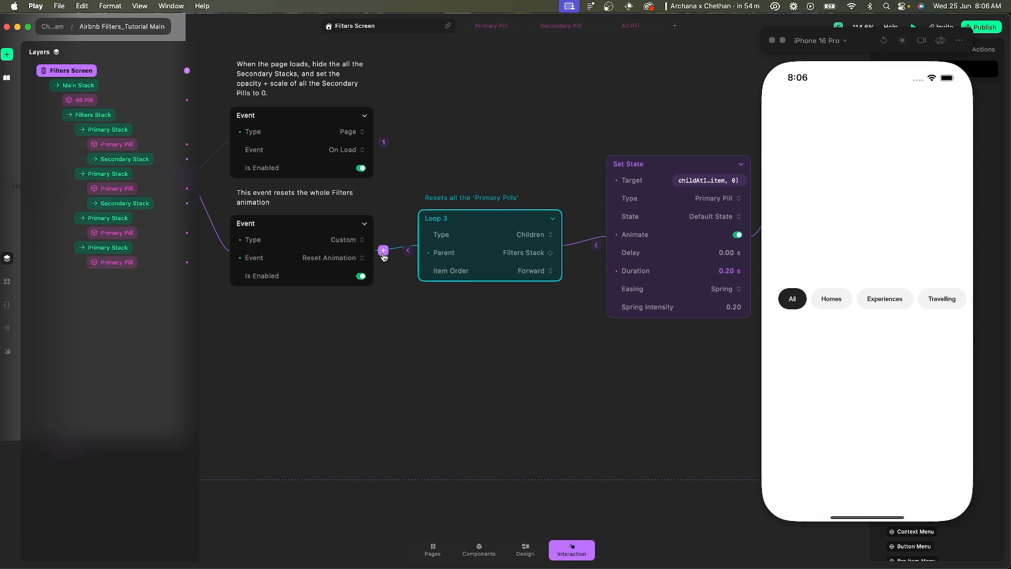
pyautogui.click(384, 252)
pyautogui.write('loop')
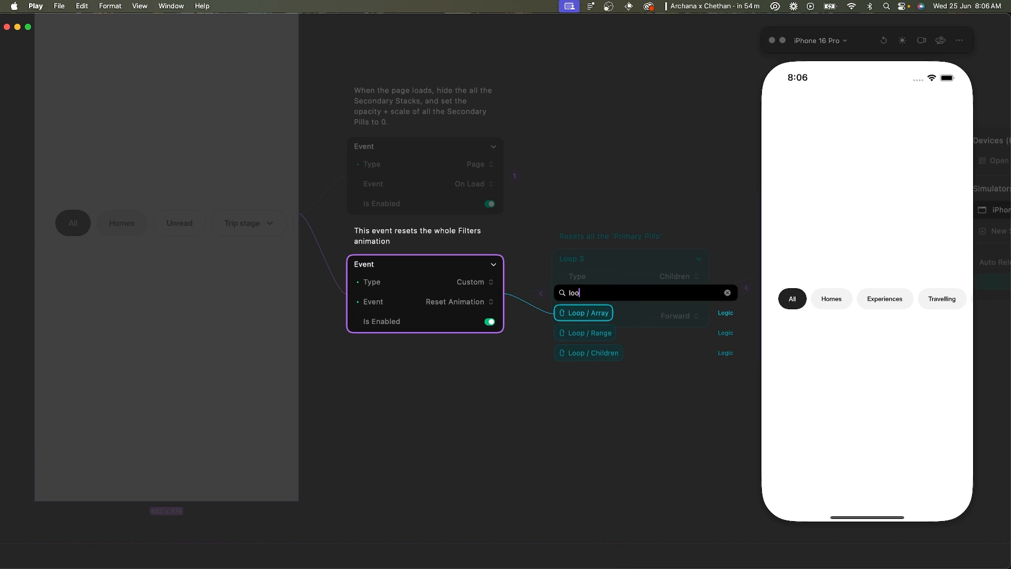
pyautogui.press('Return')
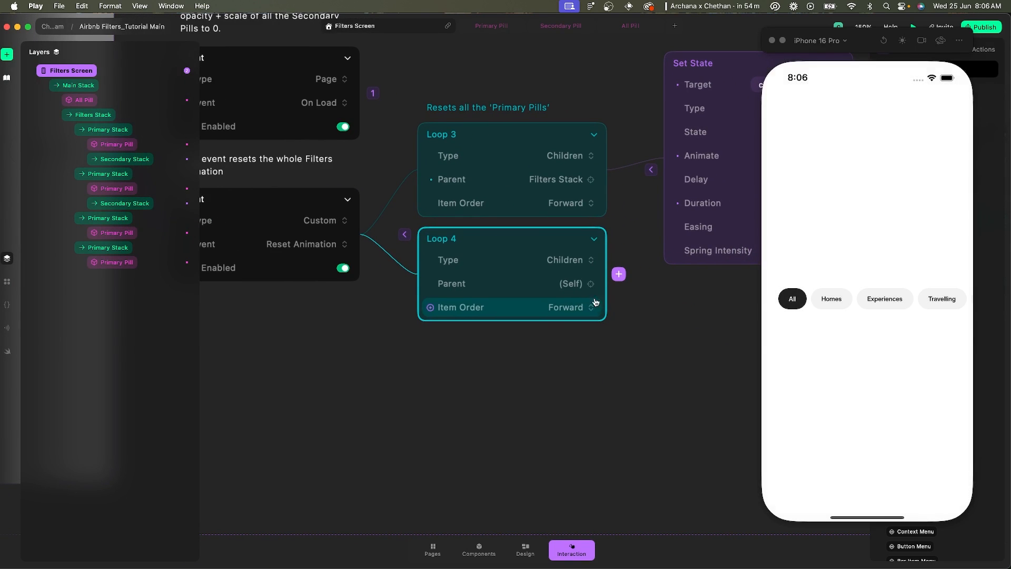
pyautogui.click(562, 287)
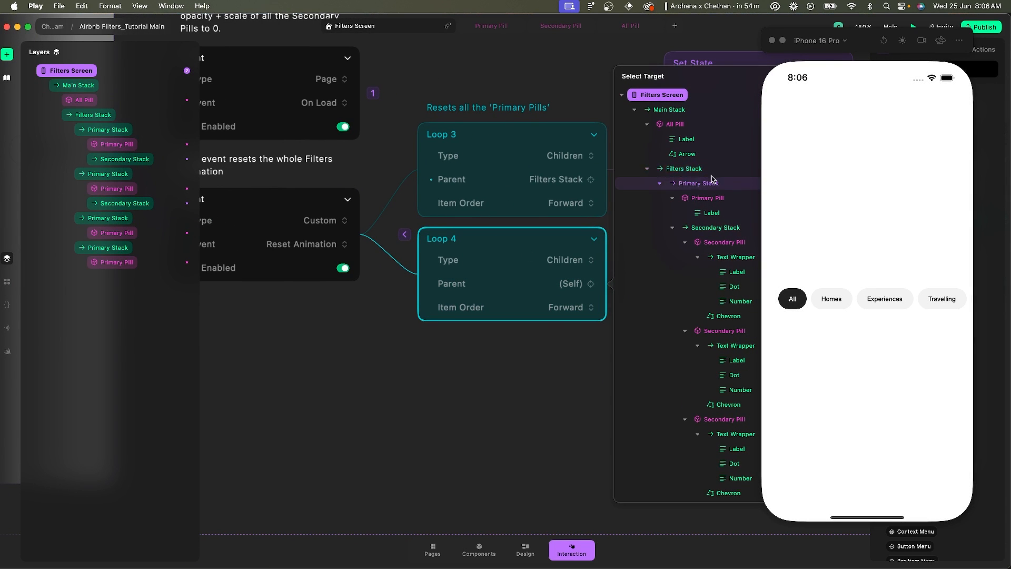
pyautogui.click(683, 170)
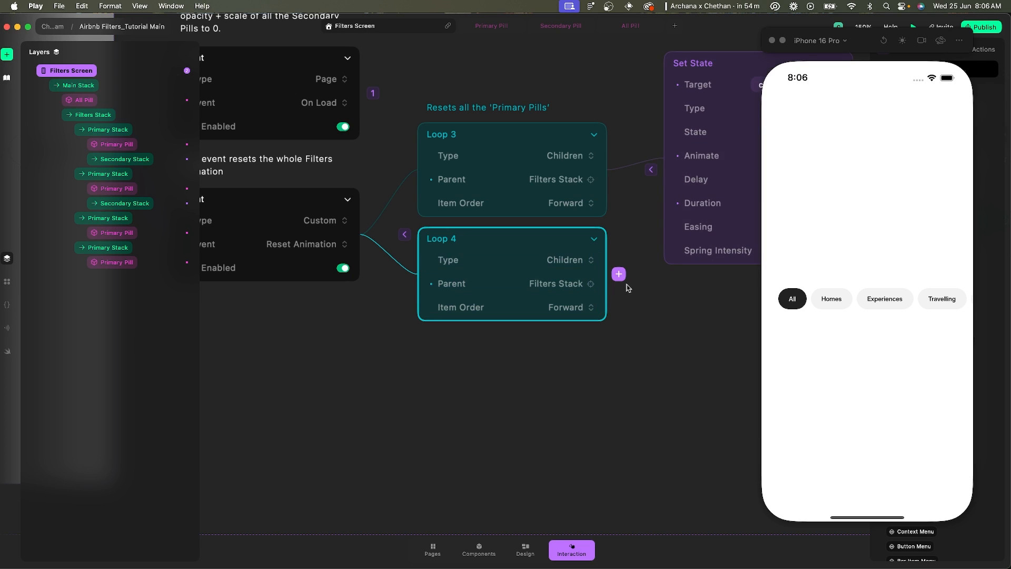
# Switch to Figma and examine the four primary stacks at indexes 0 to 3 inside the filters stack.
pyautogui.hscroll(2, 626, 287)
pyautogui.press('super+Tab')
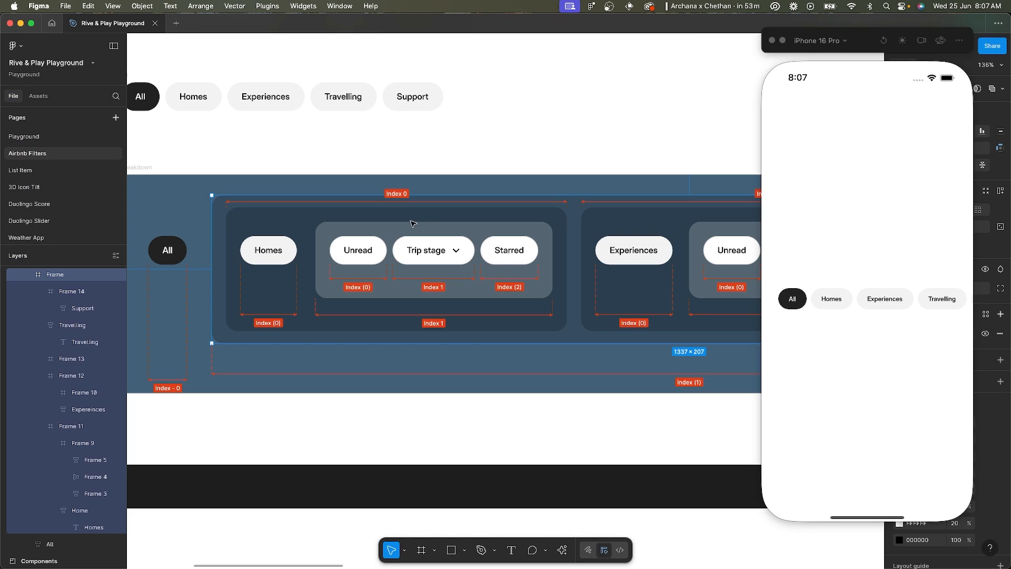
pyautogui.click(360, 216)
pyautogui.hscroll(2, 452, 232)
pyautogui.keyDown('shift'); pyautogui.click(480, 217); pyautogui.keyUp('shift')
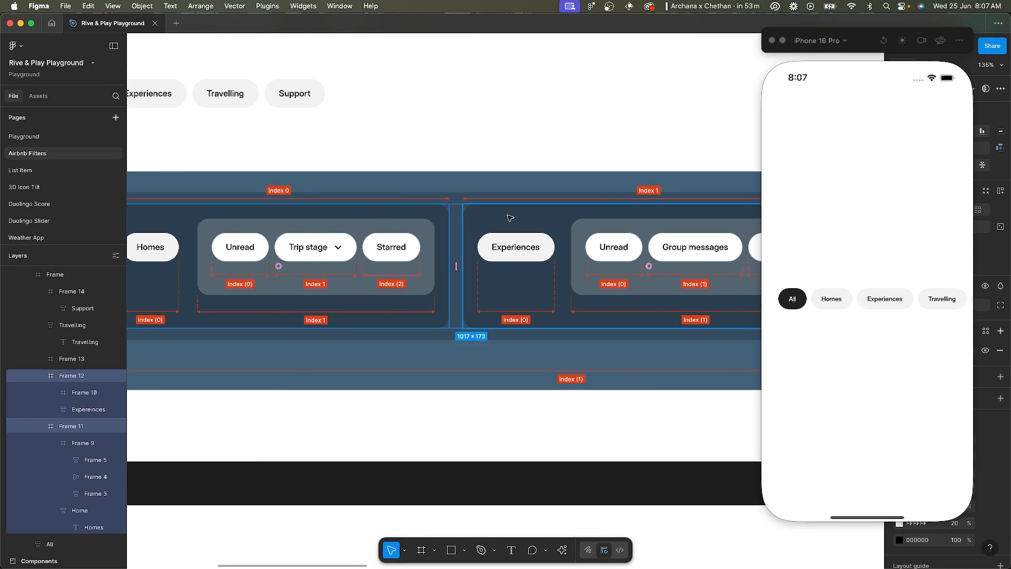
pyautogui.hscroll(5, 558, 211)
pyautogui.keyDown('shift'); pyautogui.click(639, 204); pyautogui.keyUp('shift')
pyautogui.keyDown('shift'); pyautogui.click(734, 204); pyautogui.keyUp('shift')
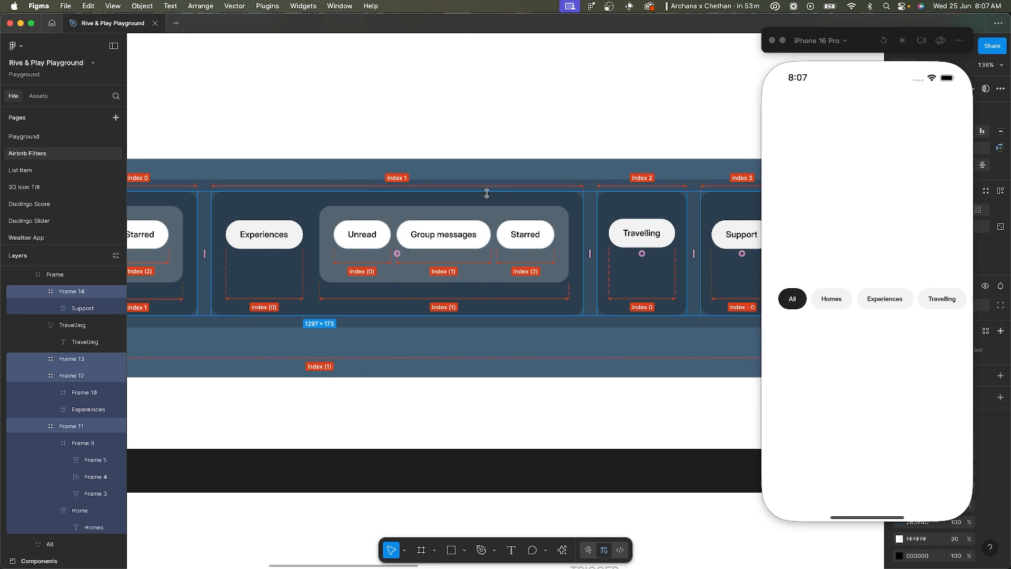
# Examine the Homes primary stack and the secondary stack nested at its index 1.
pyautogui.hscroll(-5, 487, 194)
pyautogui.scroll(3, 231, 184)
pyautogui.click(230, 183)
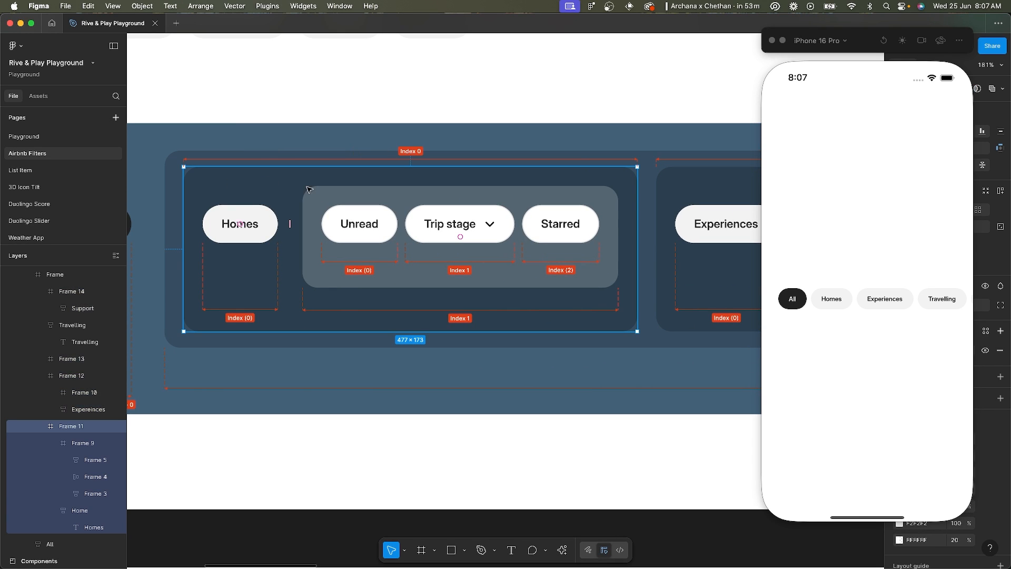
pyautogui.click(336, 193)
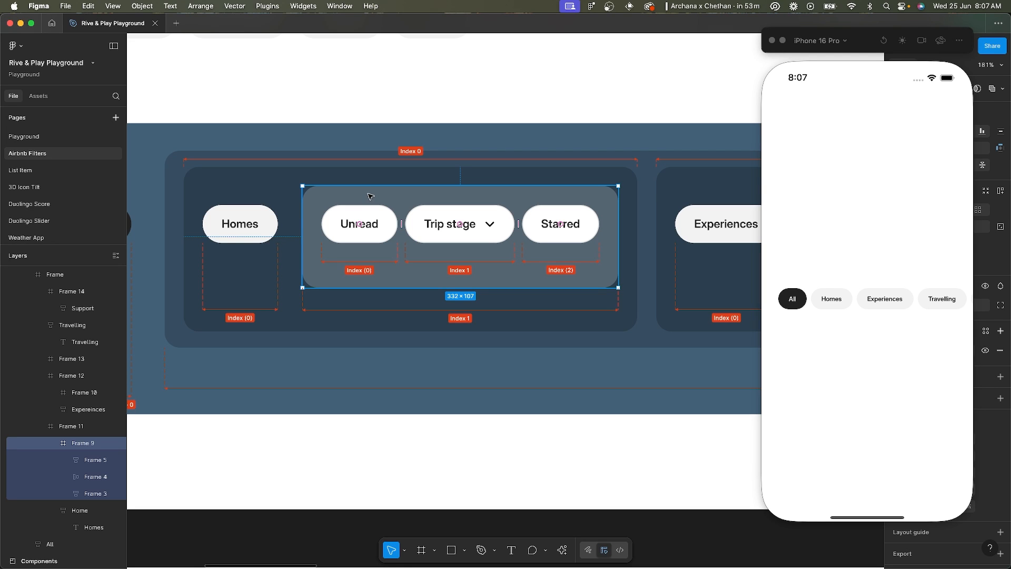
# Switch back to Play and add a Children loop following Loop 4 in the Reset Animation event.
pyautogui.press('super+Tab')
pyautogui.press('super+Tab')
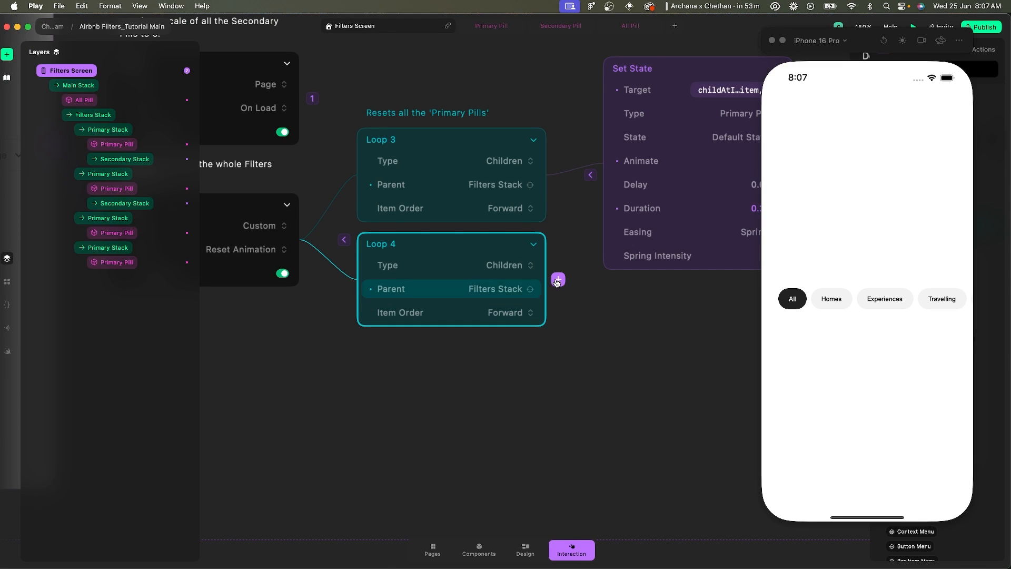
pyautogui.click(559, 280)
pyautogui.write('loop')
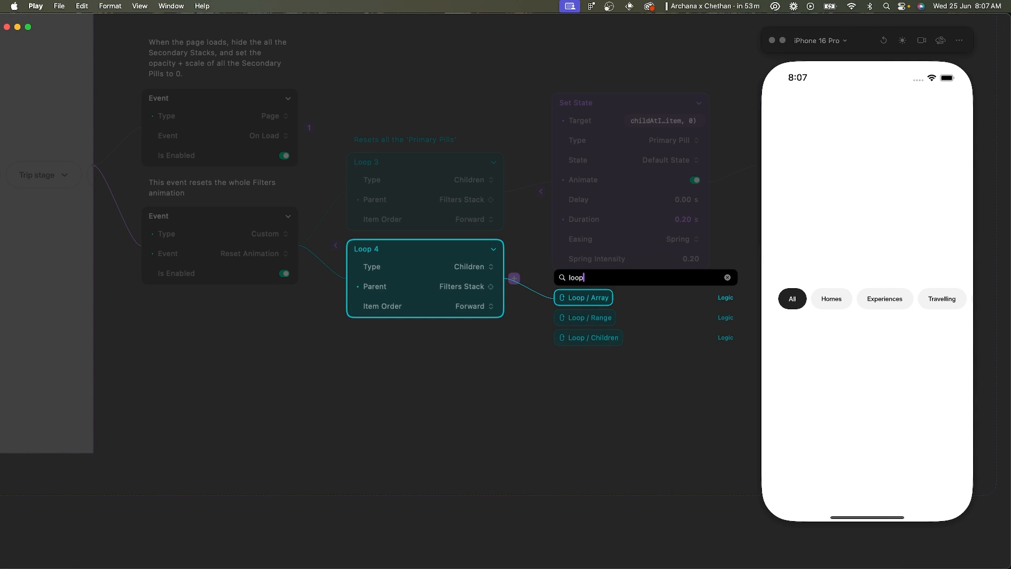
pyautogui.write(' c')
pyautogui.press('Return')
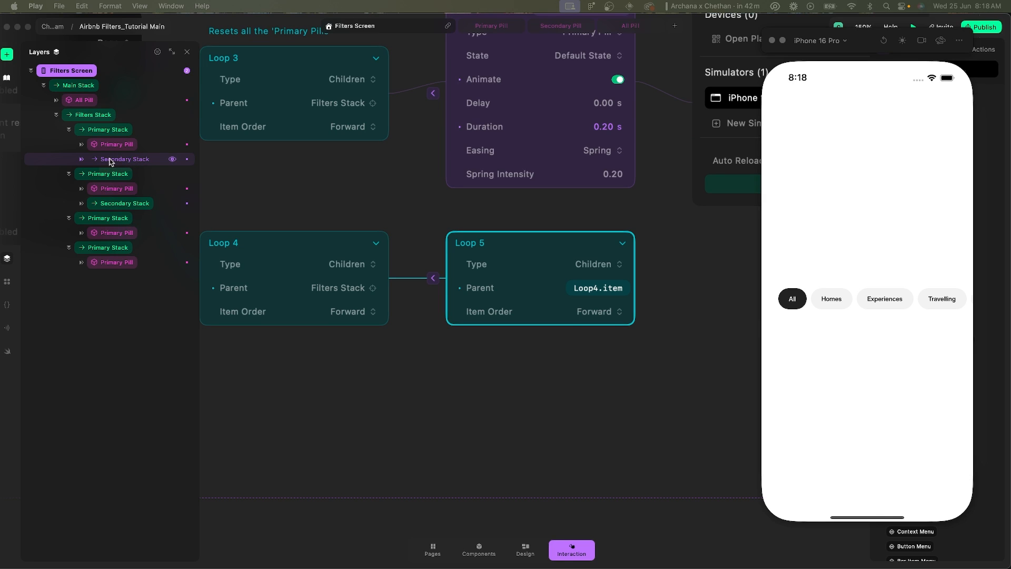
# Replace Loop 5's parent expression with the childAtIndex function, using 1 as the index.
pyautogui.click(598, 290)
pyautogui.click(595, 290)
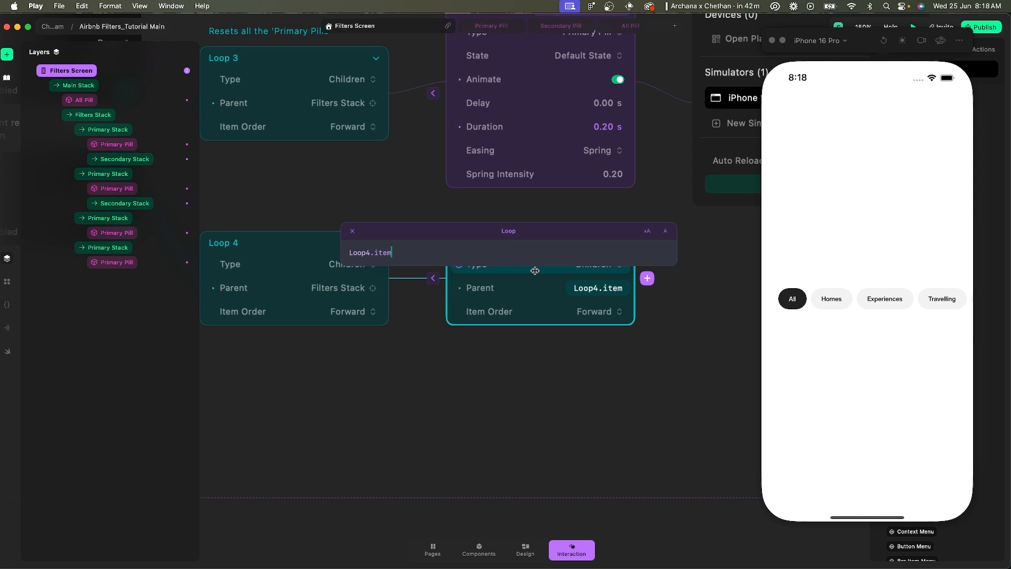
pyautogui.press('super+a')
pyautogui.write('hc')
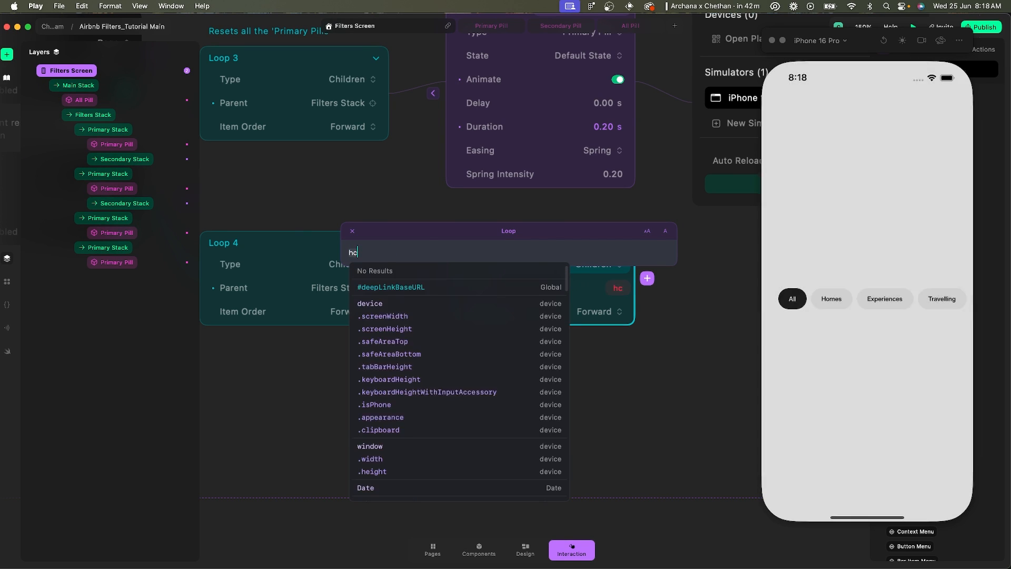
pyautogui.press('BackSpace')
pyautogui.press('BackSpace')
pyautogui.write('chi')
pyautogui.press('Return')
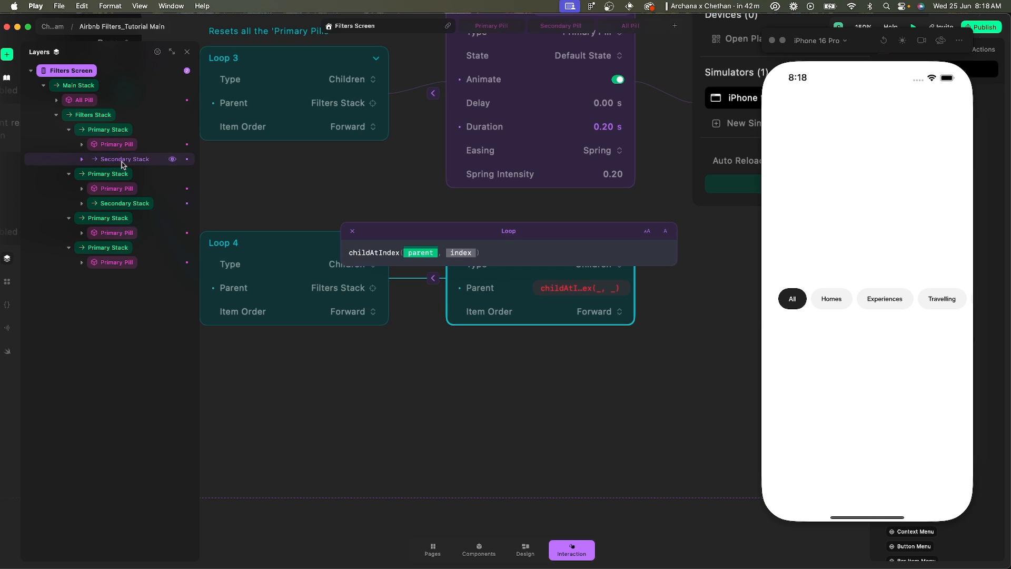
pyautogui.click(461, 252)
pyautogui.write('1')
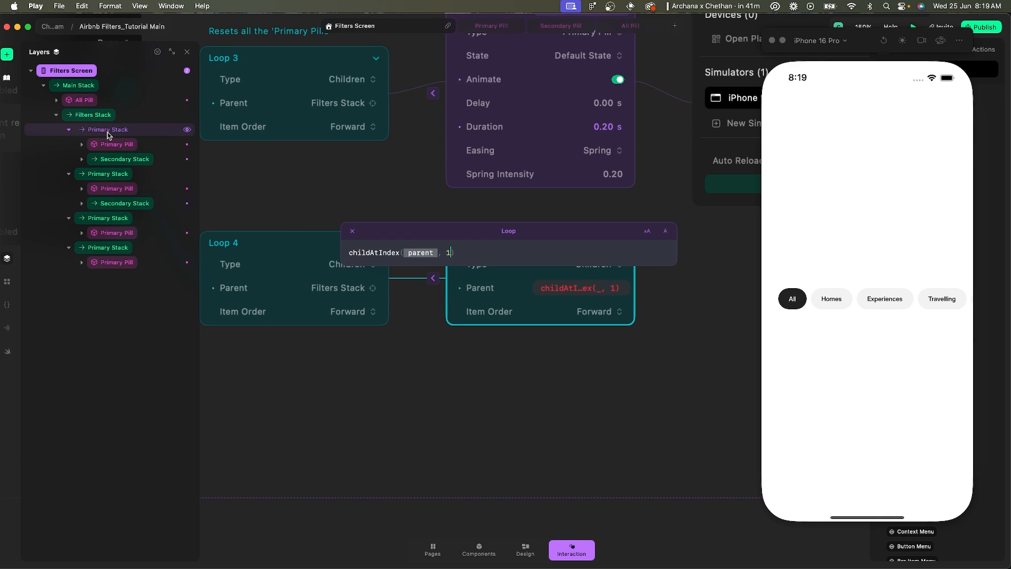
# Set the parent argument of Loop 5's childAtIndex expression to Loop4.item and close the expression editor.
pyautogui.click(426, 251)
pyautogui.write('loop4.i')
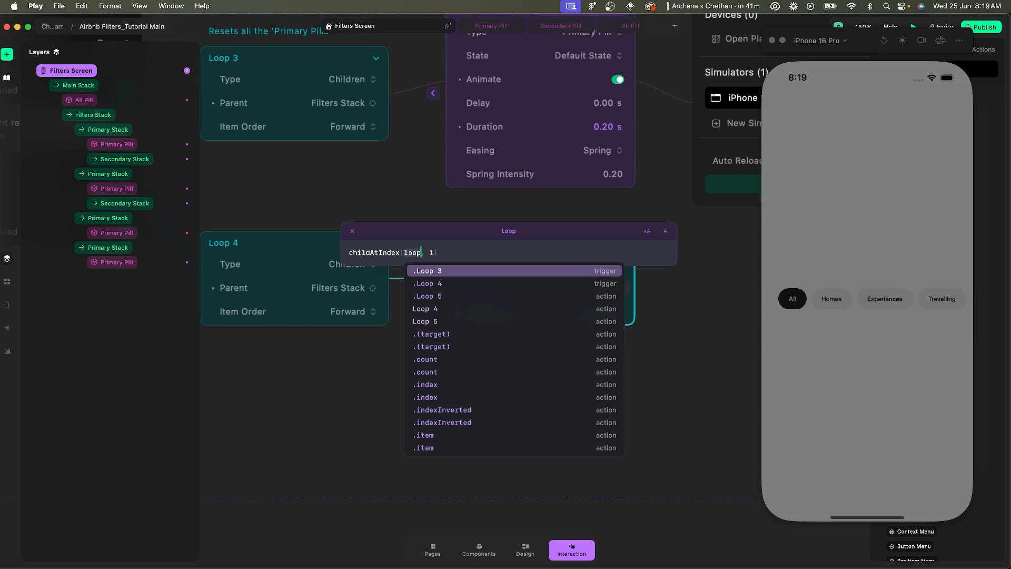
pyautogui.press('BackSpace')
pyautogui.press('BackSpace')
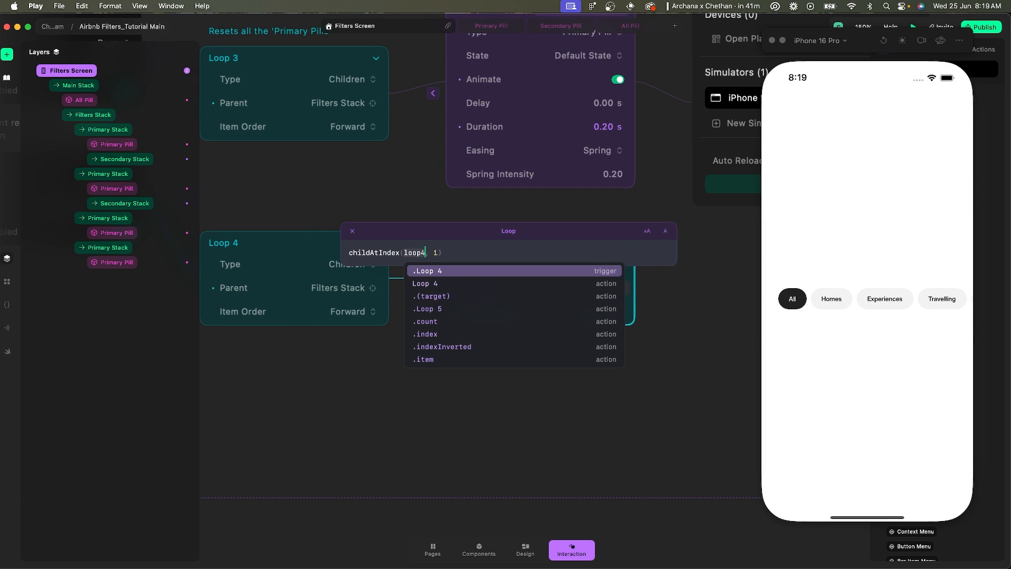
pyautogui.press('Down')
pyautogui.press('Return')
pyautogui.write('.item')
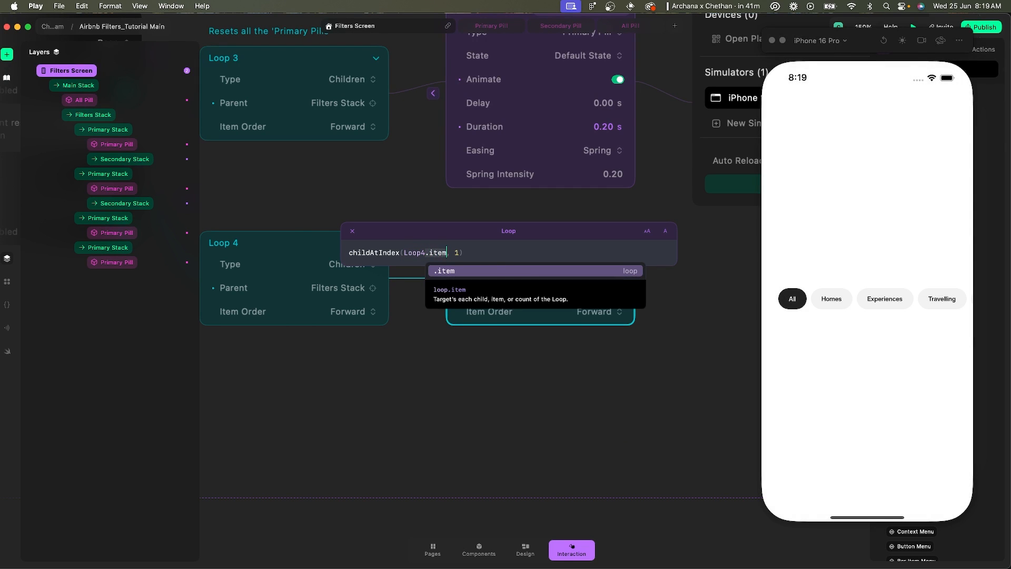
pyautogui.press('Return')
pyautogui.click(452, 374)
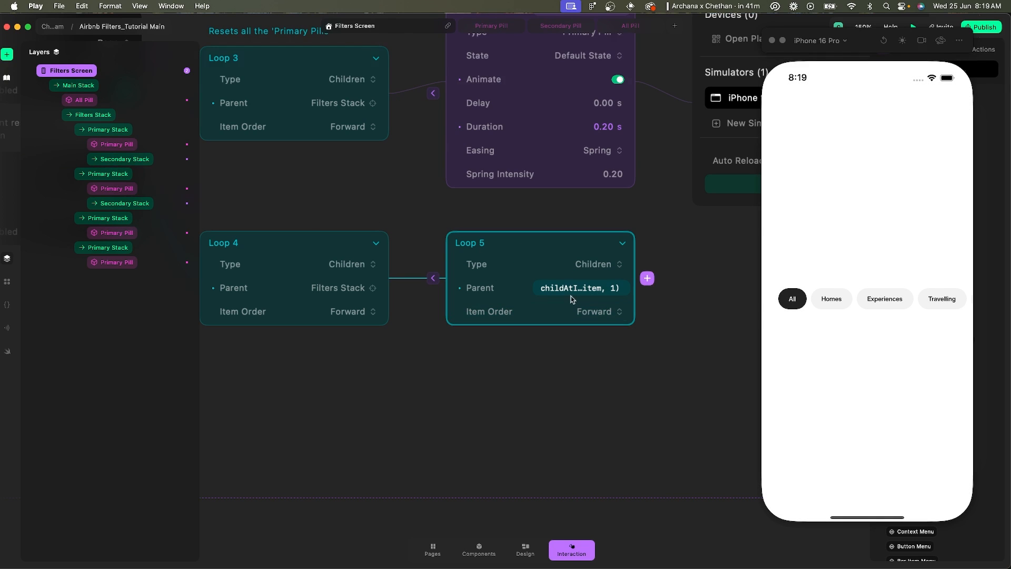
pyautogui.click(114, 165)
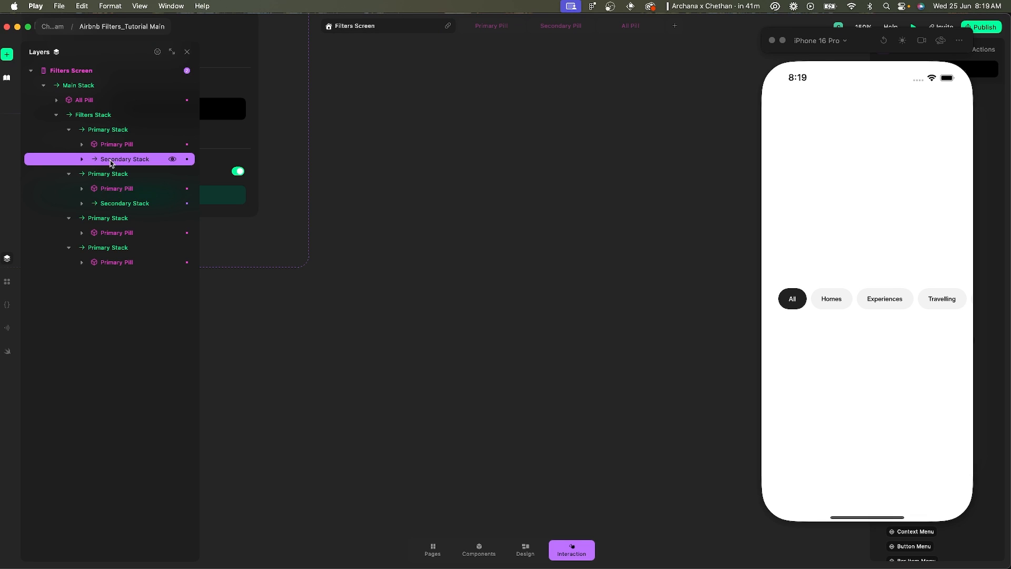
pyautogui.scroll(-4, 400, 148)
pyautogui.scroll(2, 399, 148)
pyautogui.click(394, 144)
pyautogui.hscroll(-5, 394, 144)
pyautogui.scroll(-2, 393, 143)
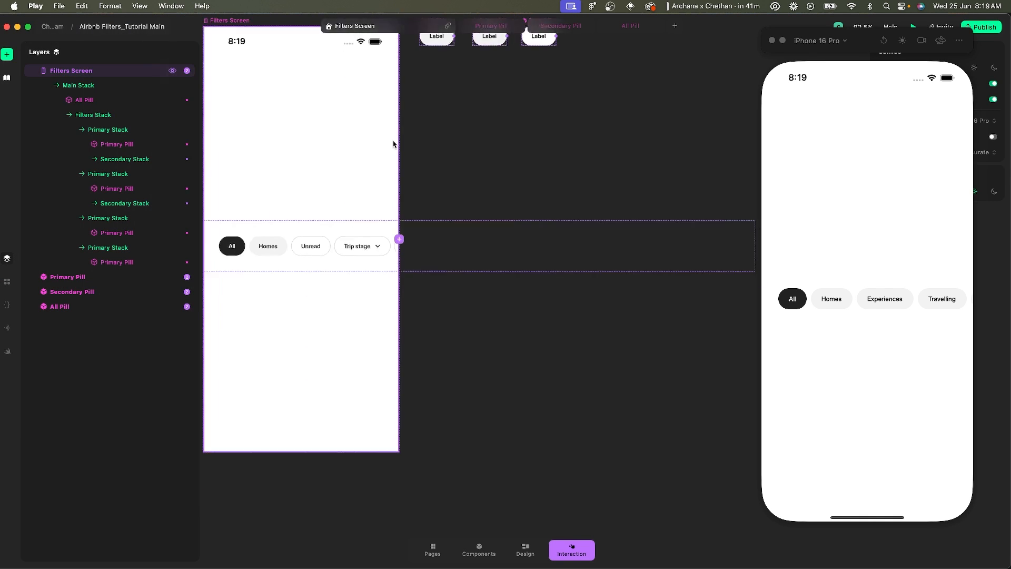
pyautogui.scroll(2, 394, 144)
pyautogui.click(464, 97)
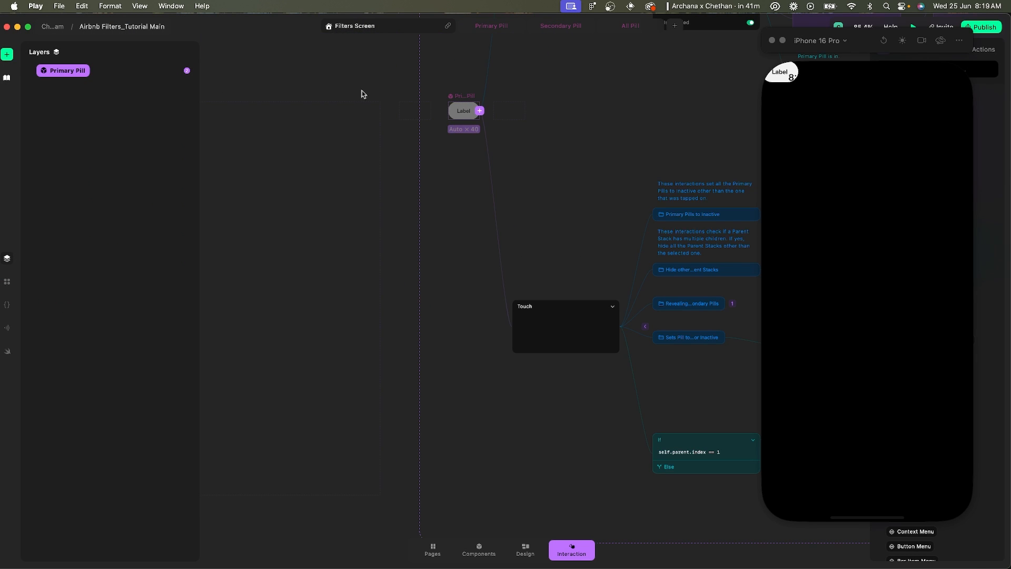
pyautogui.click(434, 97)
pyautogui.click(222, 96)
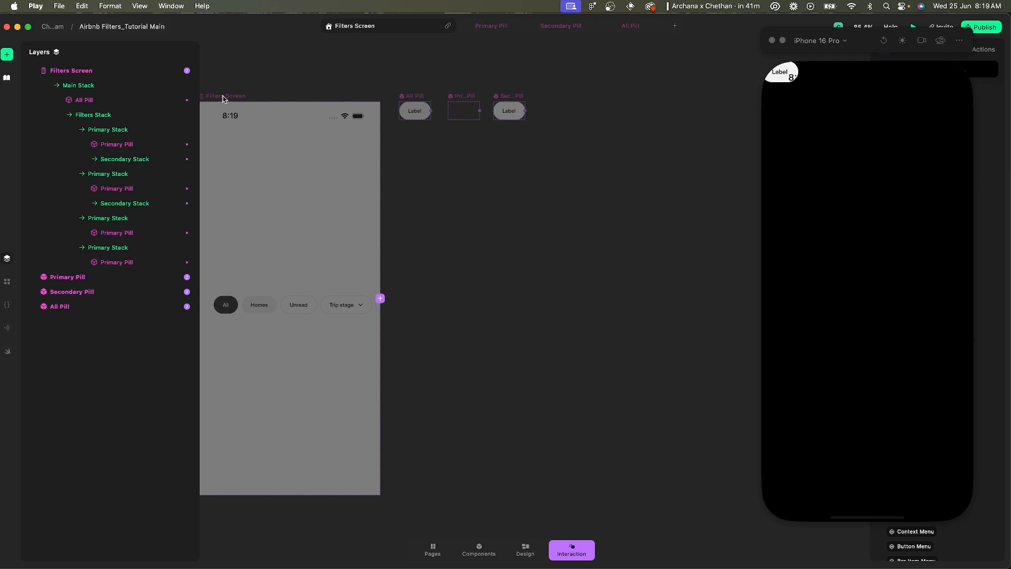
# Add a Set State action following Loop 5.
pyautogui.hscroll(-2, 405, 357)
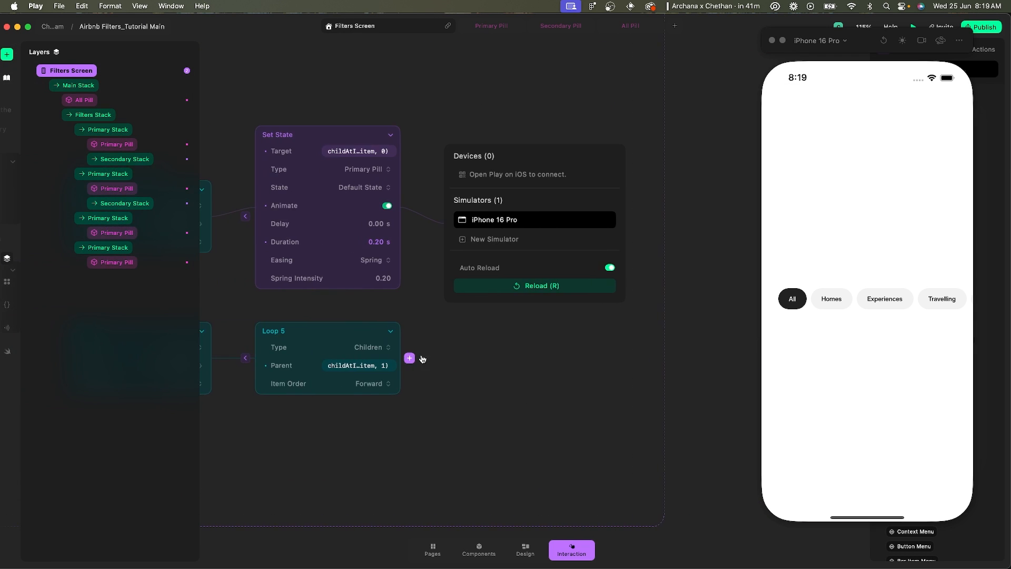
pyautogui.click(410, 359)
pyautogui.write('set sta')
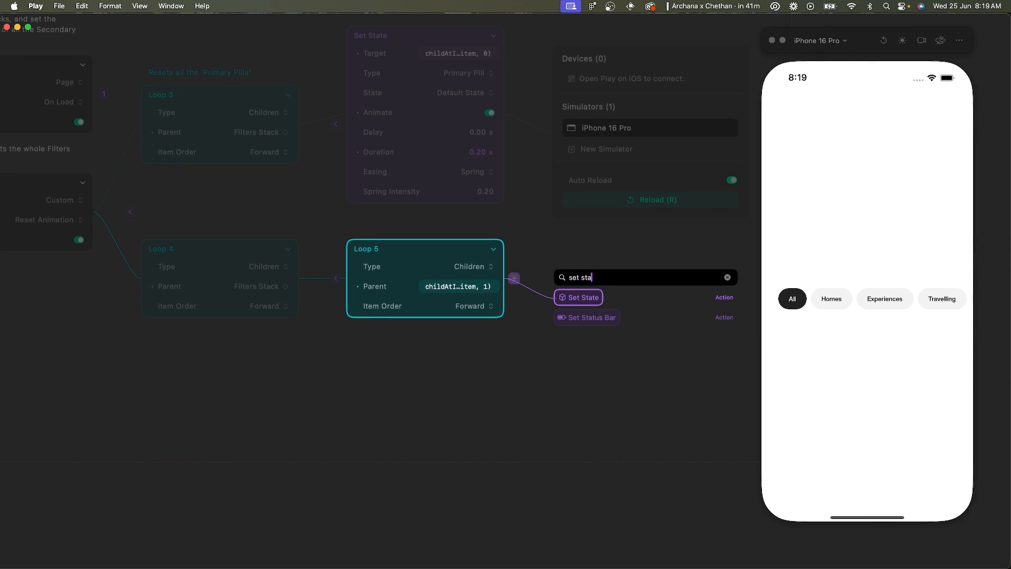
pyautogui.press('Return')
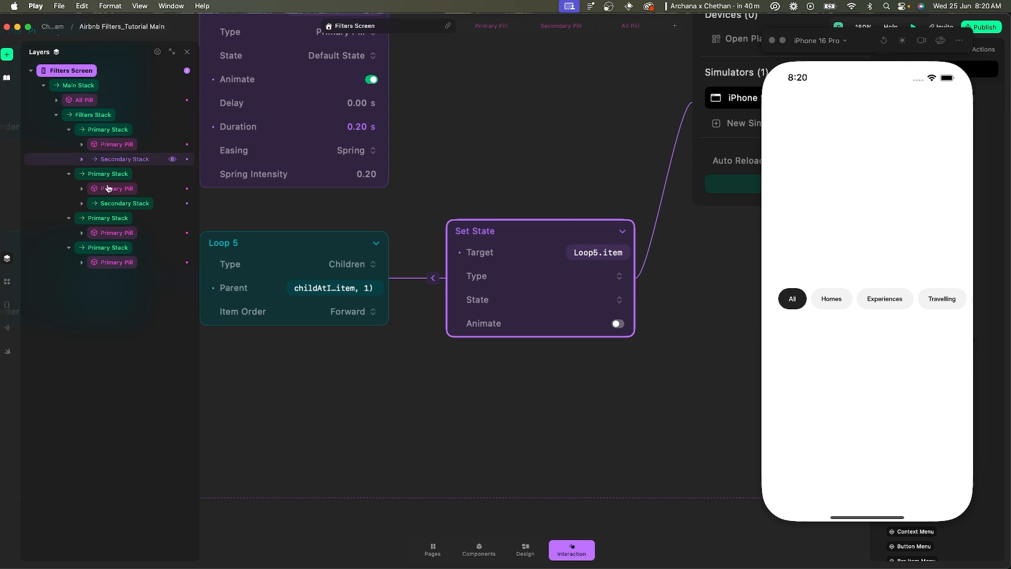
# Check the pills inside the Homes Secondary Stack, and set the new Set State action's type to Secondary Pill and state to Default State.
pyautogui.click(82, 159)
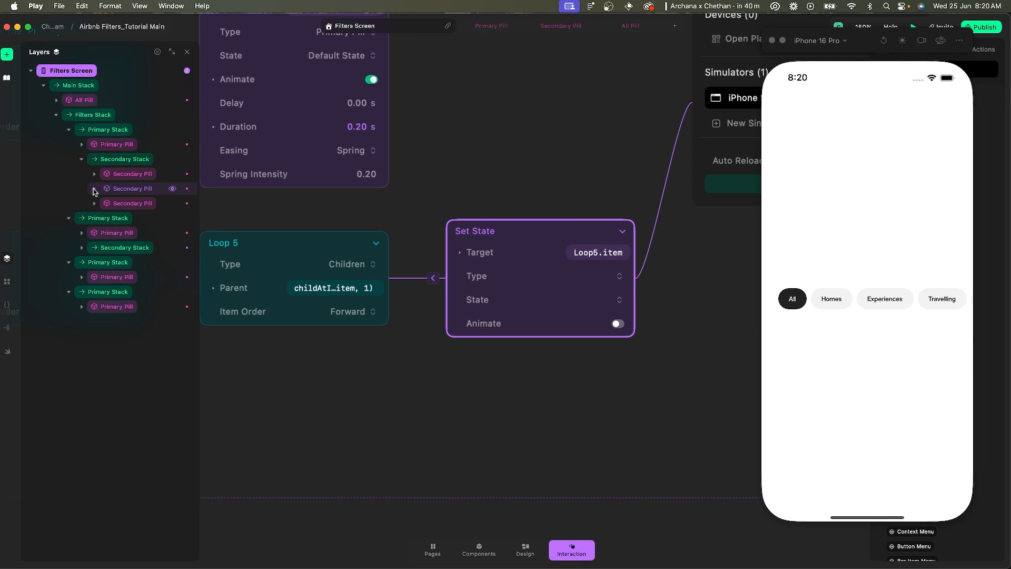
pyautogui.click(616, 276)
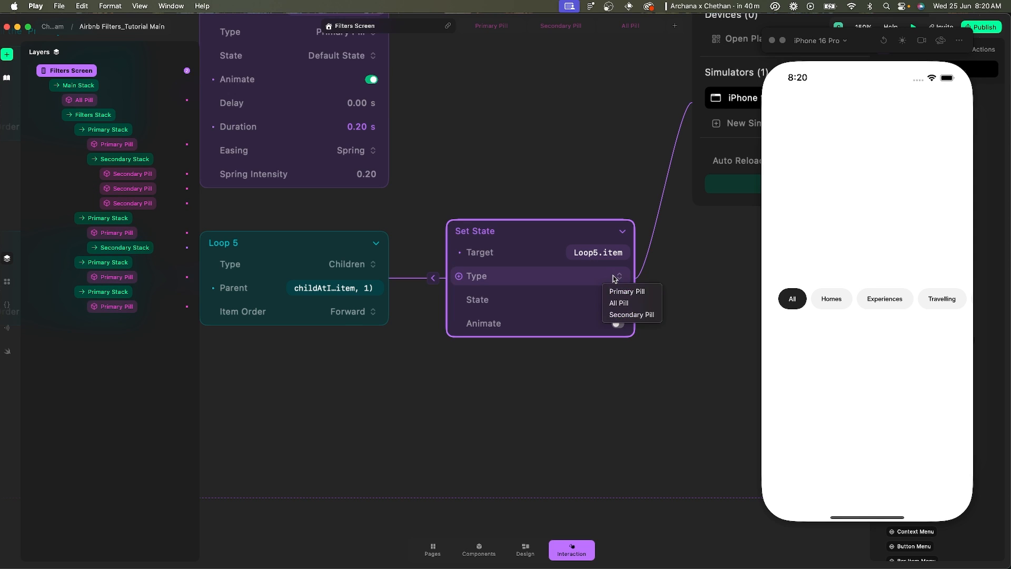
pyautogui.click(621, 315)
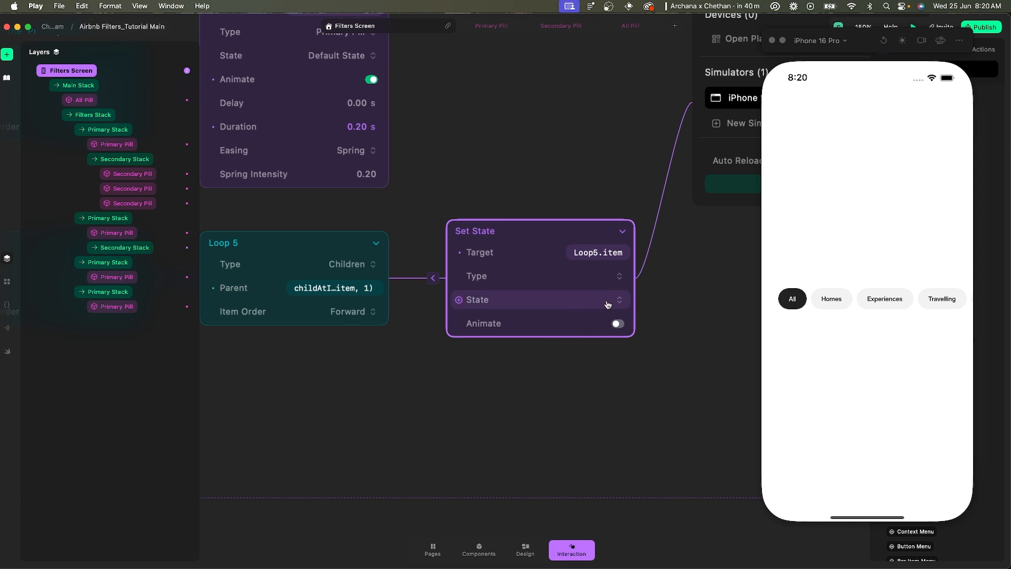
pyautogui.click(608, 300)
pyautogui.click(589, 315)
# Enable animation on the Secondary Pill Set State action with a duration of 0.2 s, keeping the Spring easing.
pyautogui.click(617, 324)
pyautogui.click(615, 323)
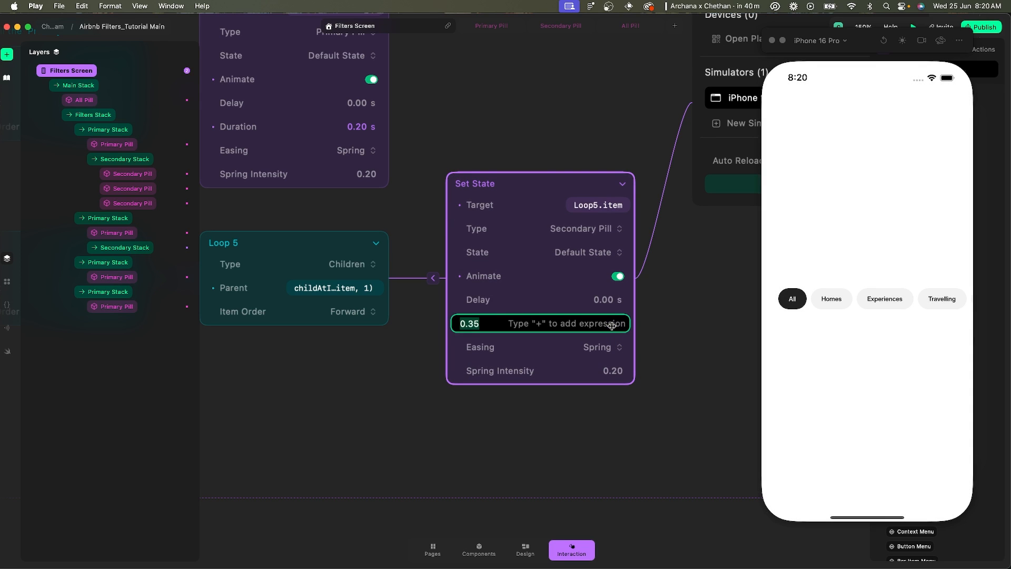
pyautogui.write('0.2')
pyautogui.press('Return')
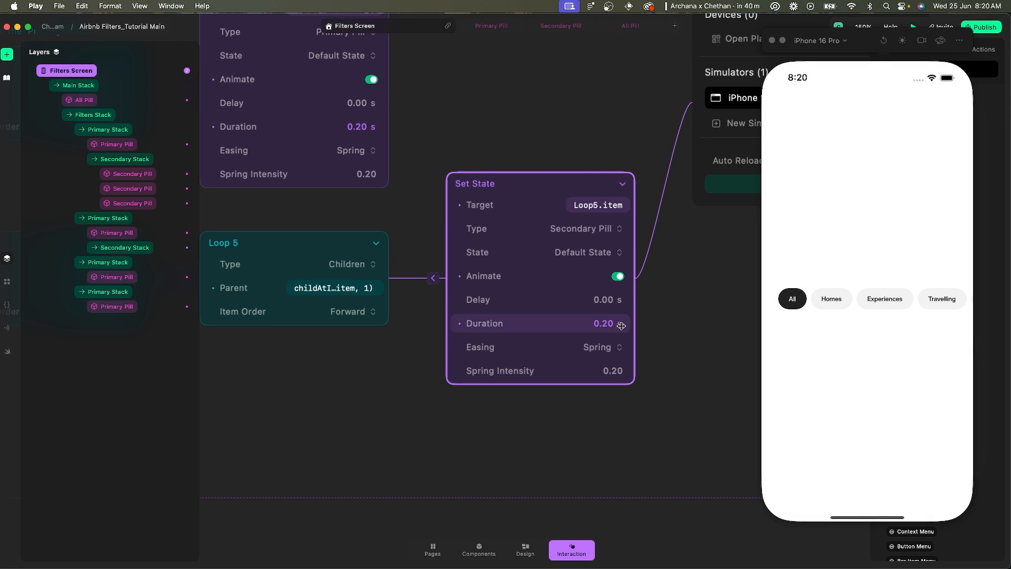
pyautogui.click(606, 348)
pyautogui.click(697, 273)
# Reopen the Filters Screen's interaction overview and test the reset in the simulator by selecting Homes and Unread and going back.
pyautogui.scroll(-10, 677, 295)
pyautogui.click(564, 223)
pyautogui.hscroll(-3, 563, 222)
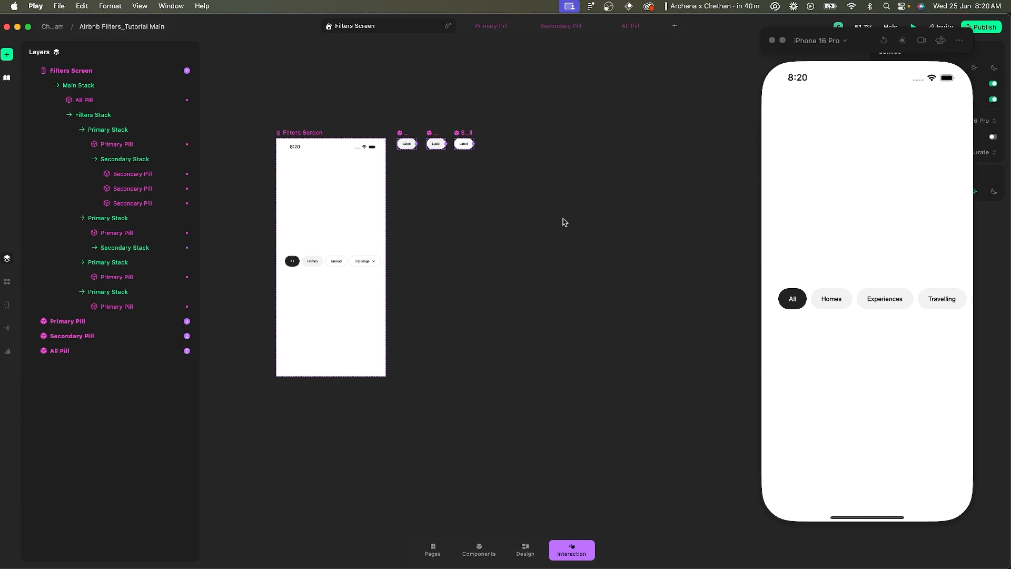
pyautogui.click(298, 132)
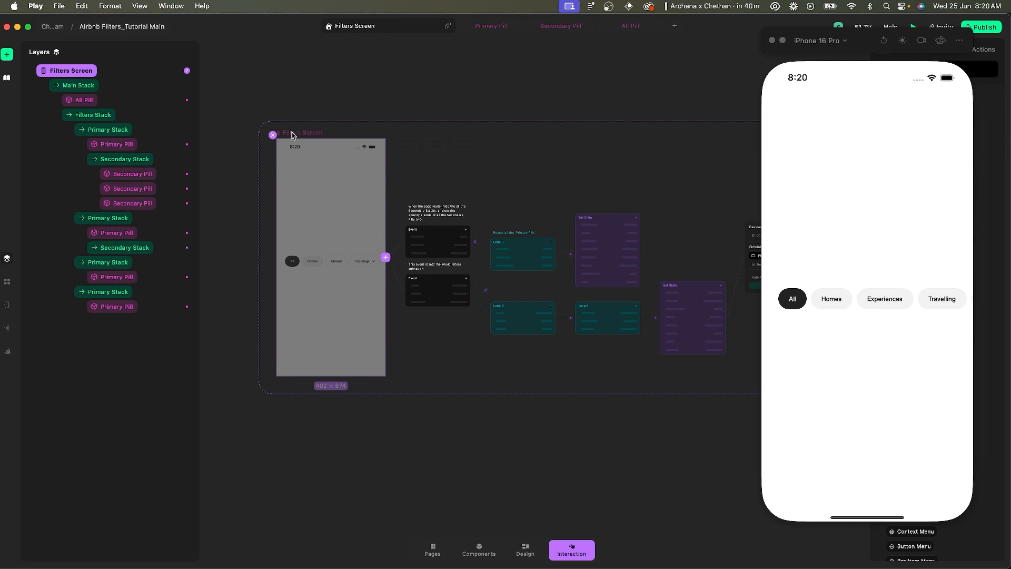
pyautogui.click(833, 305)
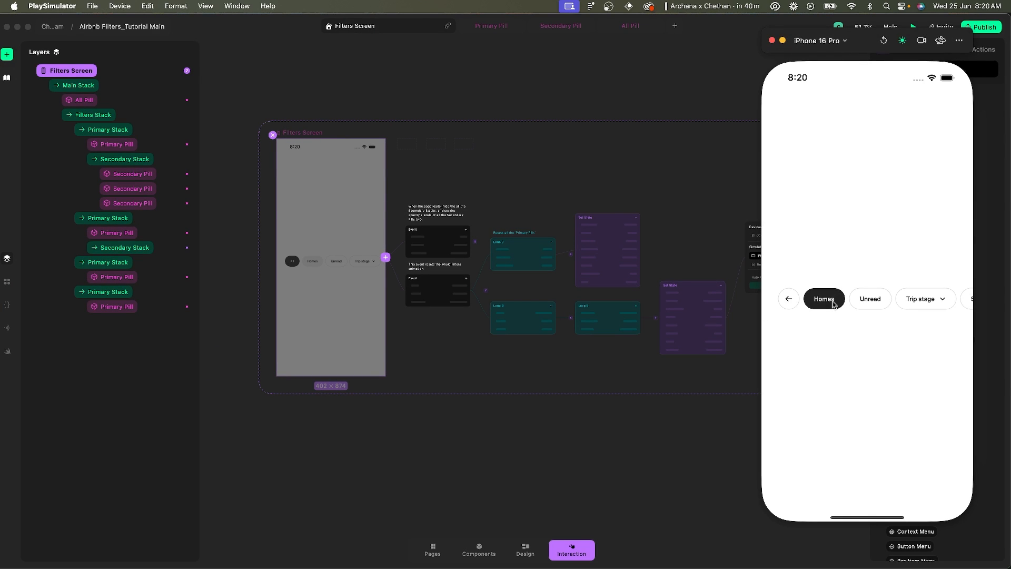
pyautogui.click(867, 305)
pyautogui.click(789, 304)
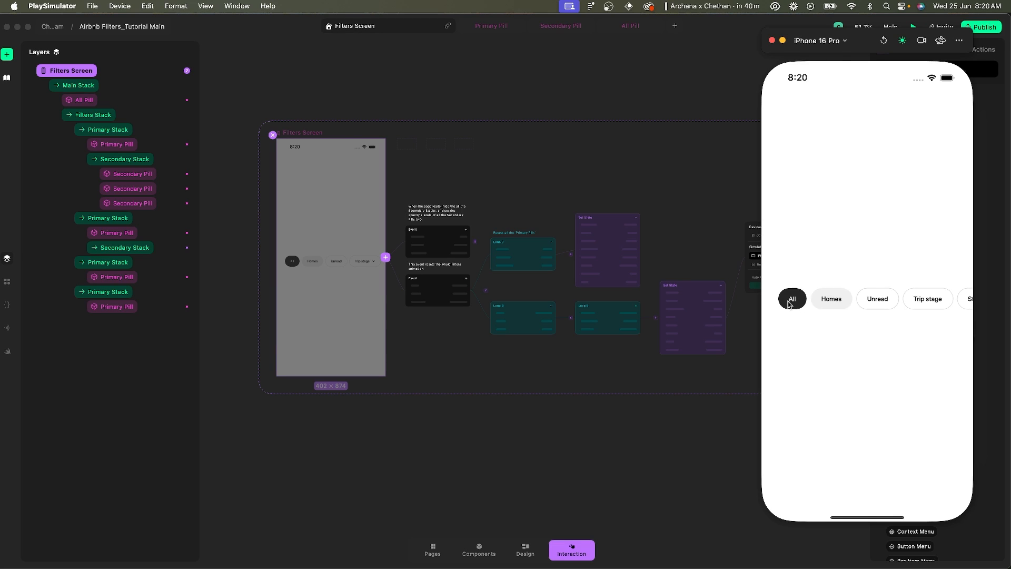
# Test selecting the Unread, Trip stage and Starred pills in the simulator, and reload the prototype.
pyautogui.click(882, 304)
pyautogui.click(927, 297)
pyautogui.click(941, 300)
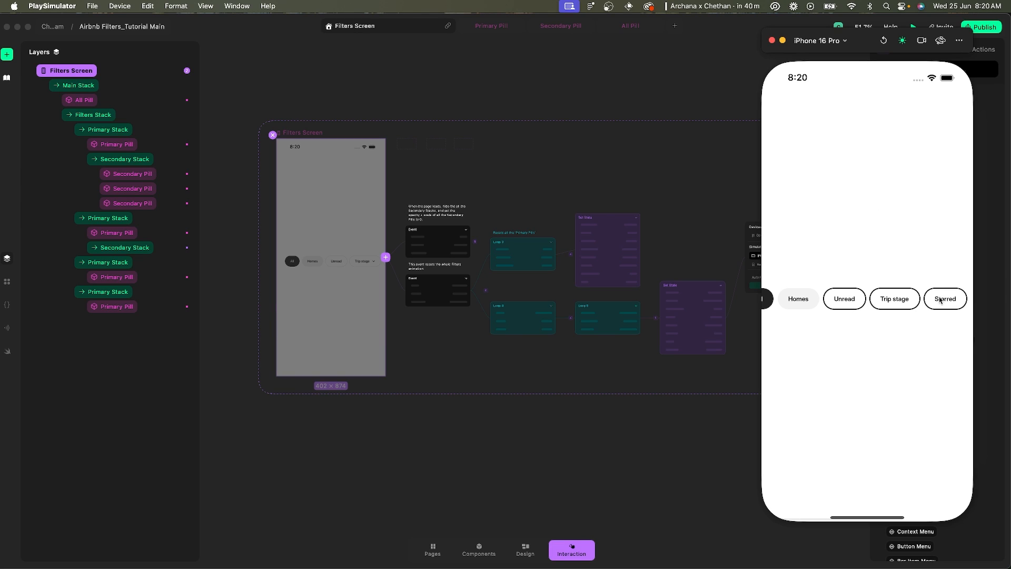
pyautogui.hscroll(-2, 844, 298)
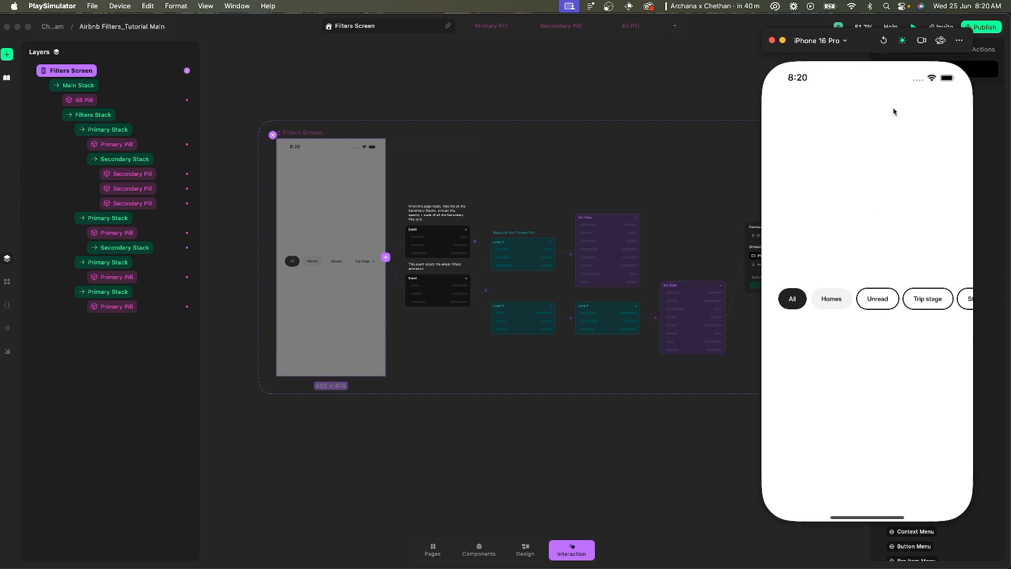
pyautogui.click(885, 40)
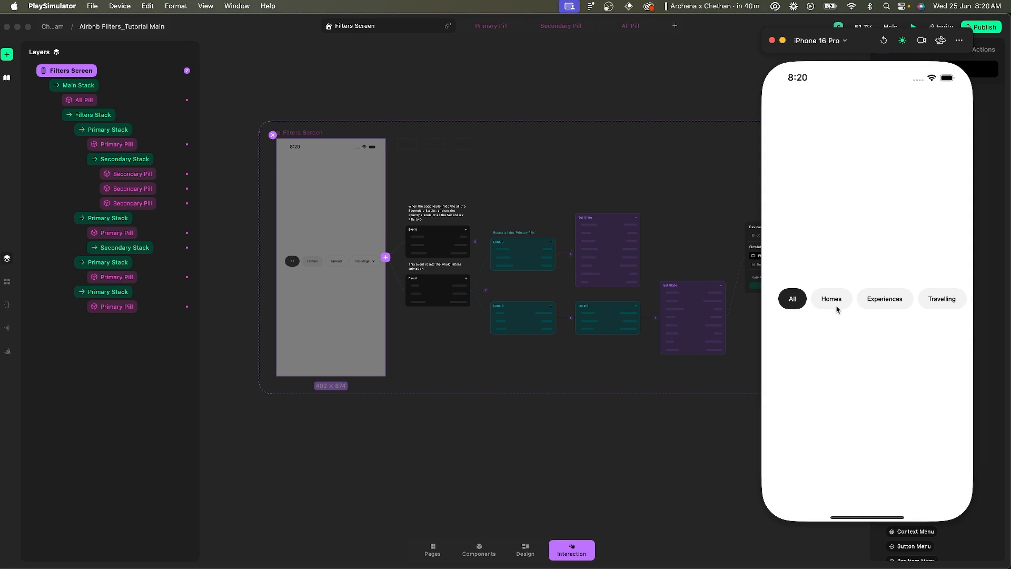
# Test the reset in the simulator by selecting Homes, Unread and Trip stage and going back, and reload the prototype.
pyautogui.click(837, 309)
pyautogui.click(865, 301)
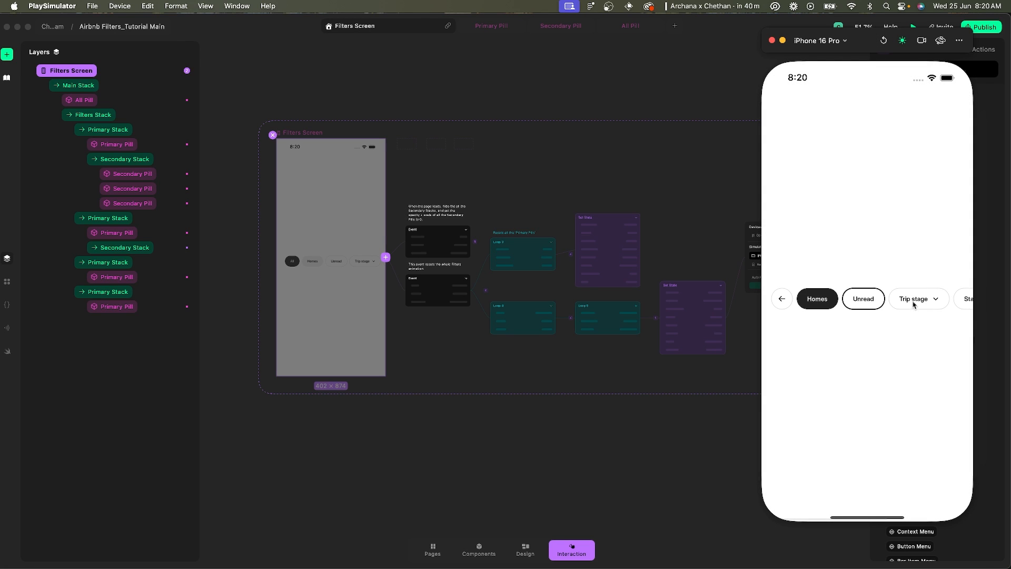
pyautogui.click(914, 304)
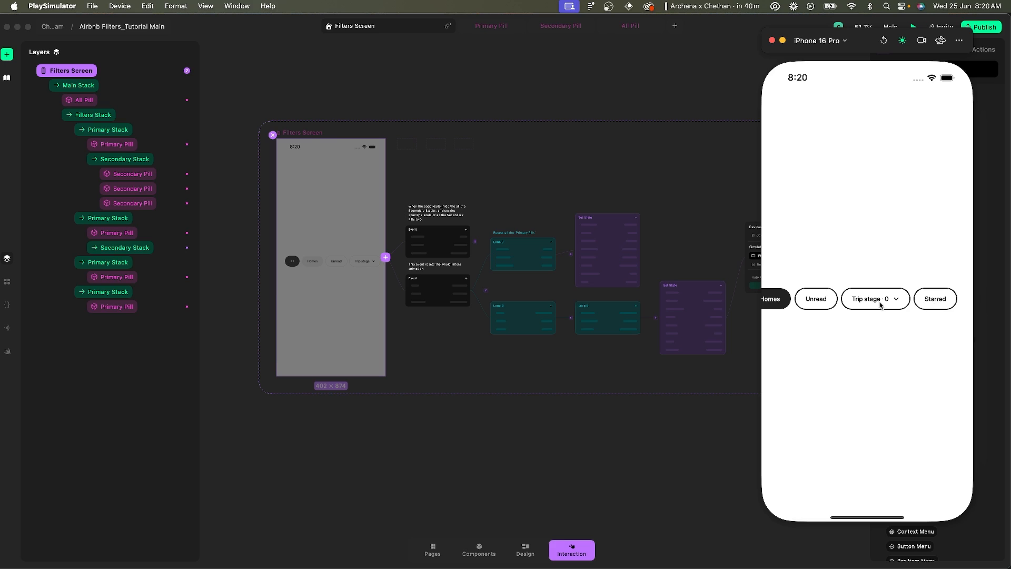
pyautogui.hscroll(-2, 855, 307)
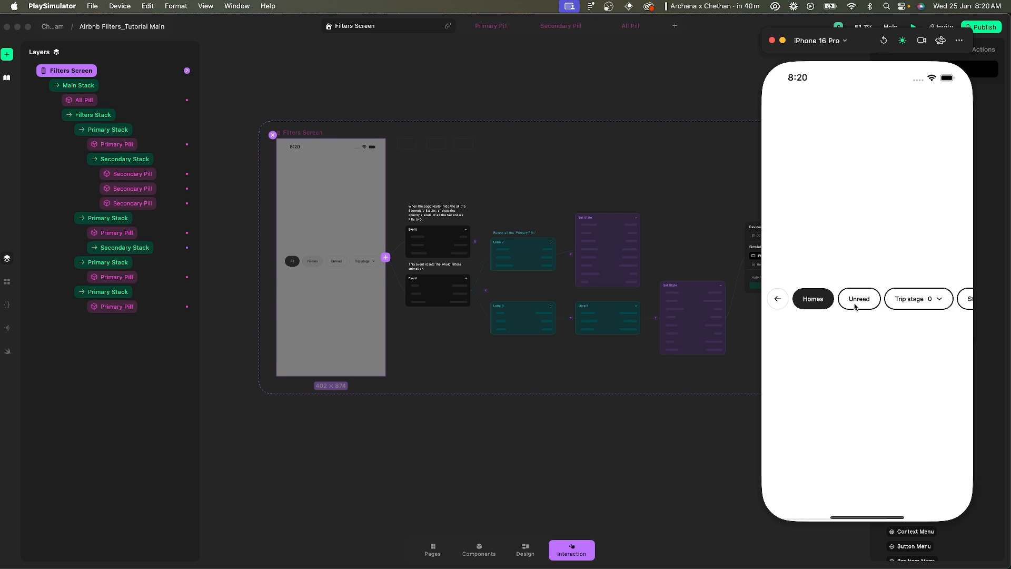
pyautogui.click(781, 299)
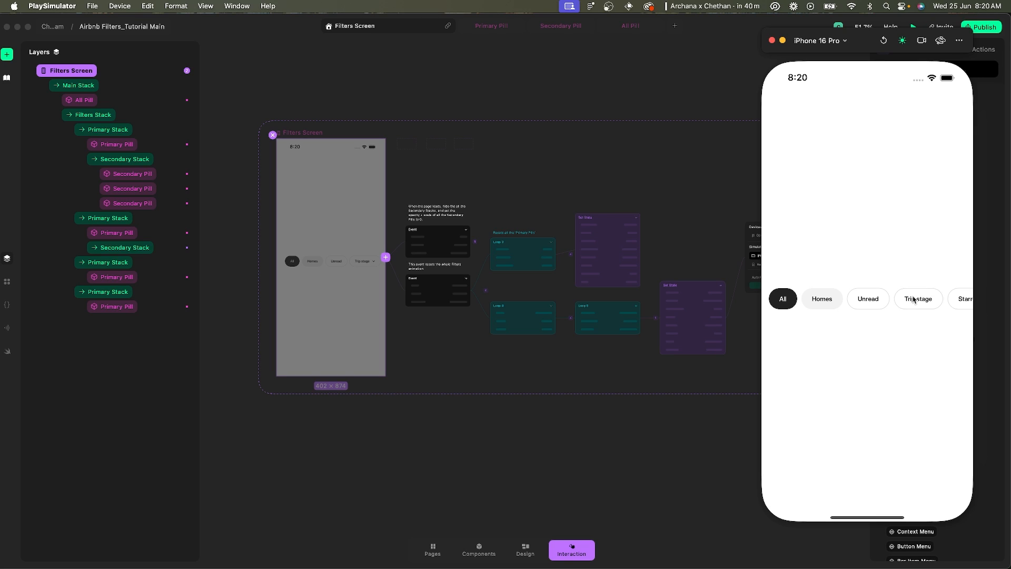
pyautogui.click(914, 300)
pyautogui.click(884, 41)
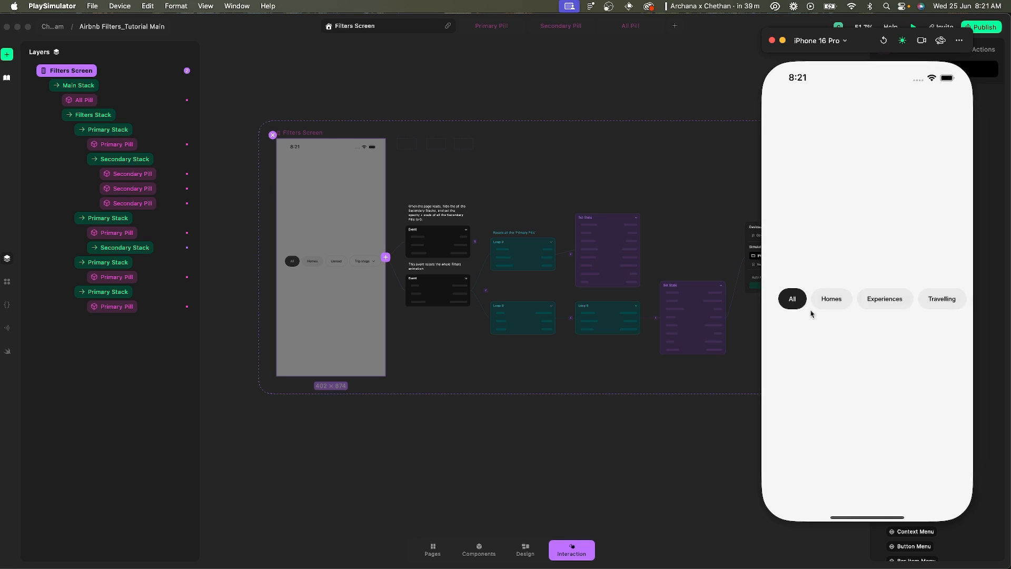
# Test the reset again in the simulator with Homes and Trip stage selected, returning to the main filters.
pyautogui.click(832, 303)
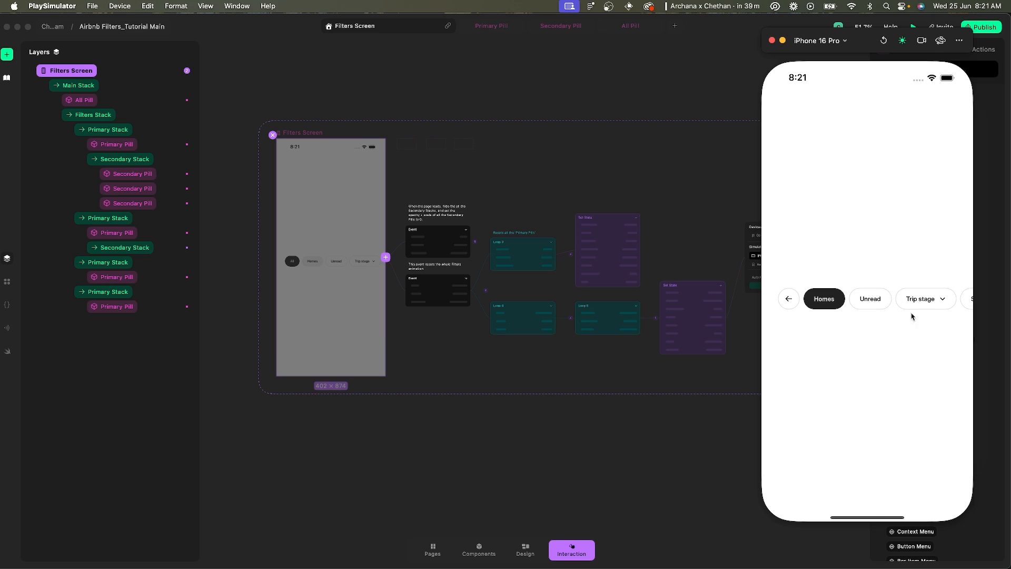
pyautogui.click(916, 296)
pyautogui.click(926, 295)
pyautogui.click(899, 297)
pyautogui.click(790, 299)
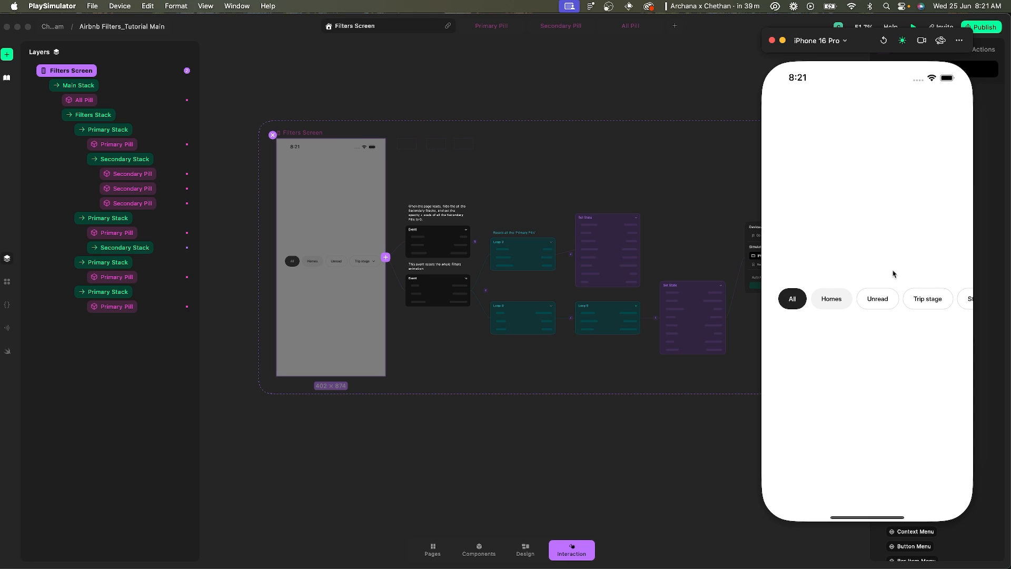
# Add an If condition after Loop 5 in the Filters Screen's interaction flow.
pyautogui.click(688, 181)
pyautogui.scroll(1, 662, 275)
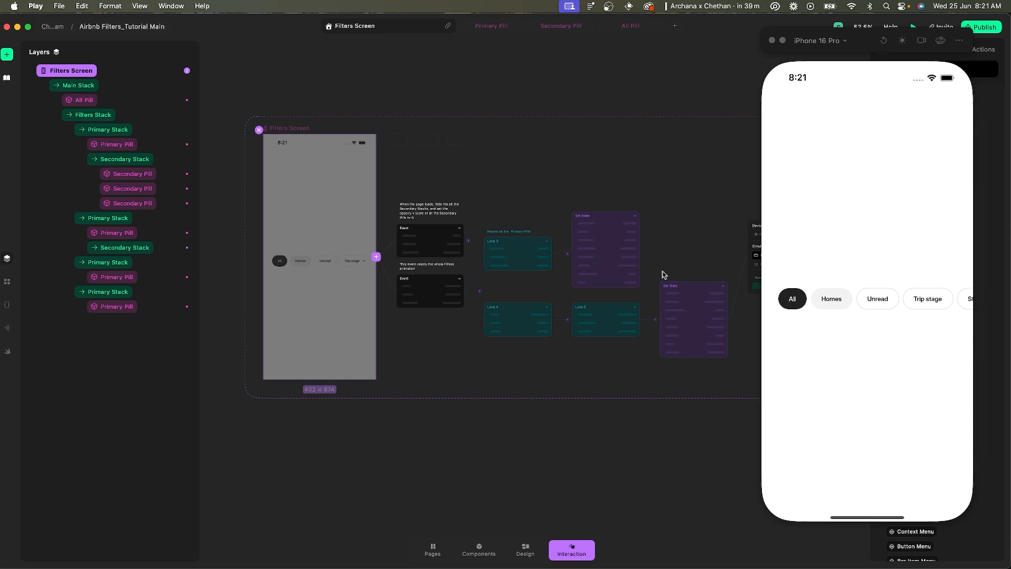
pyautogui.hscroll(2, 662, 275)
pyautogui.scroll(5, 559, 310)
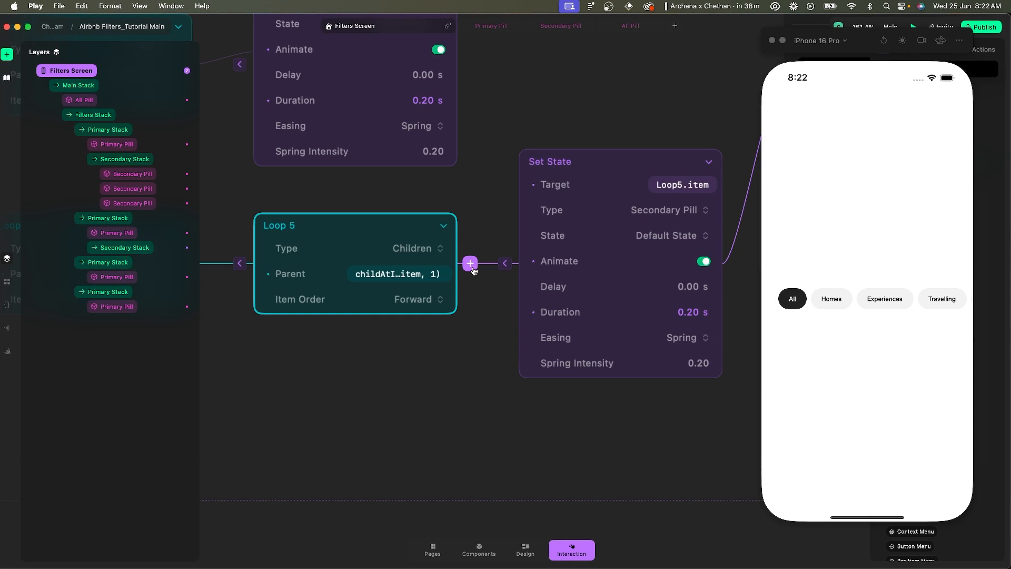
pyautogui.click(472, 267)
pyautogui.write('con')
pyautogui.press('Return')
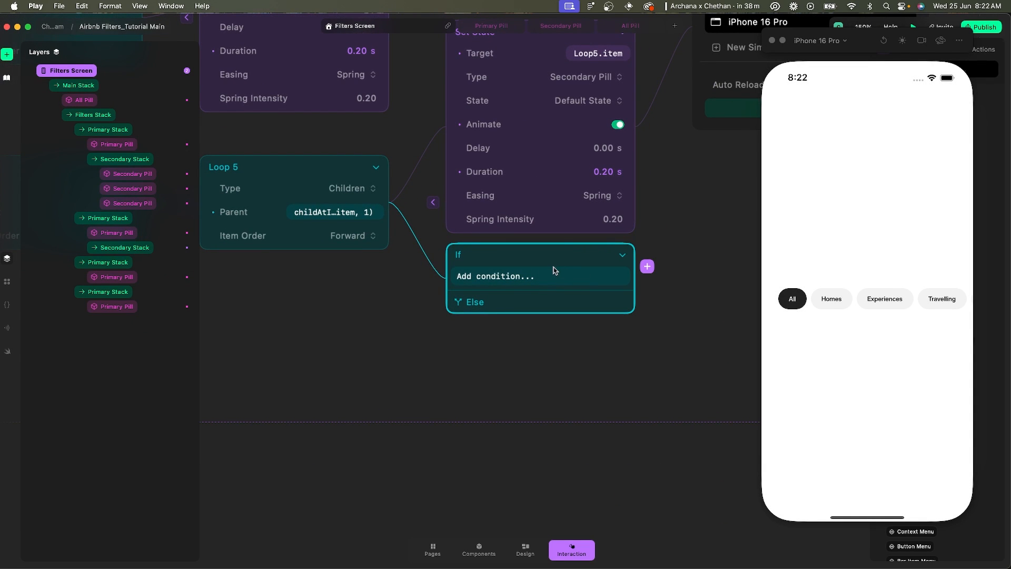
# Begin the If condition's expression with Loop5.item.currentState followed by the == operator.
pyautogui.scroll(3, 408, 279)
pyautogui.hscroll(1, 408, 280)
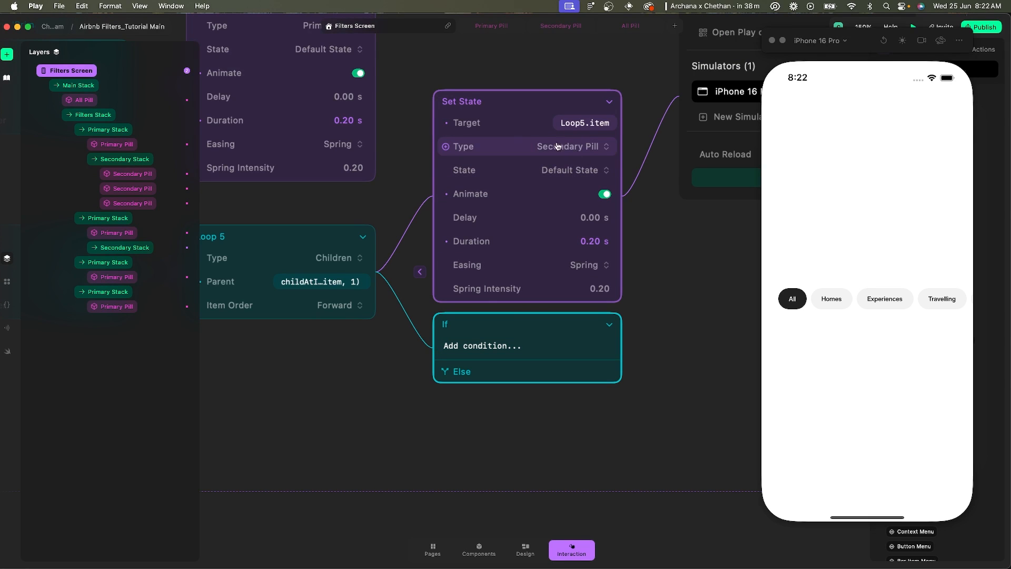
pyautogui.click(494, 355)
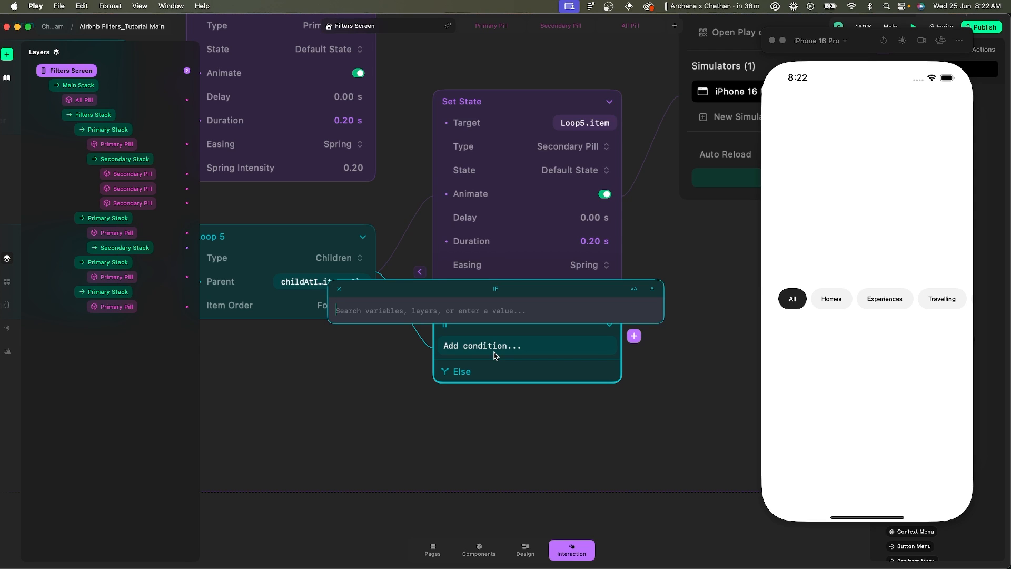
pyautogui.write('loo')
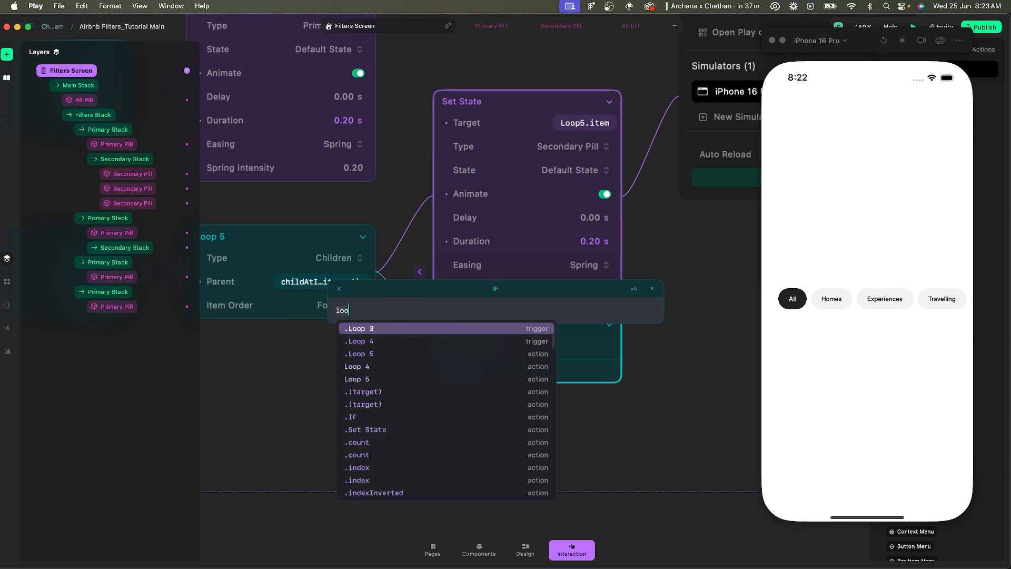
pyautogui.write('p5')
pyautogui.press('Down')
pyautogui.press('Return')
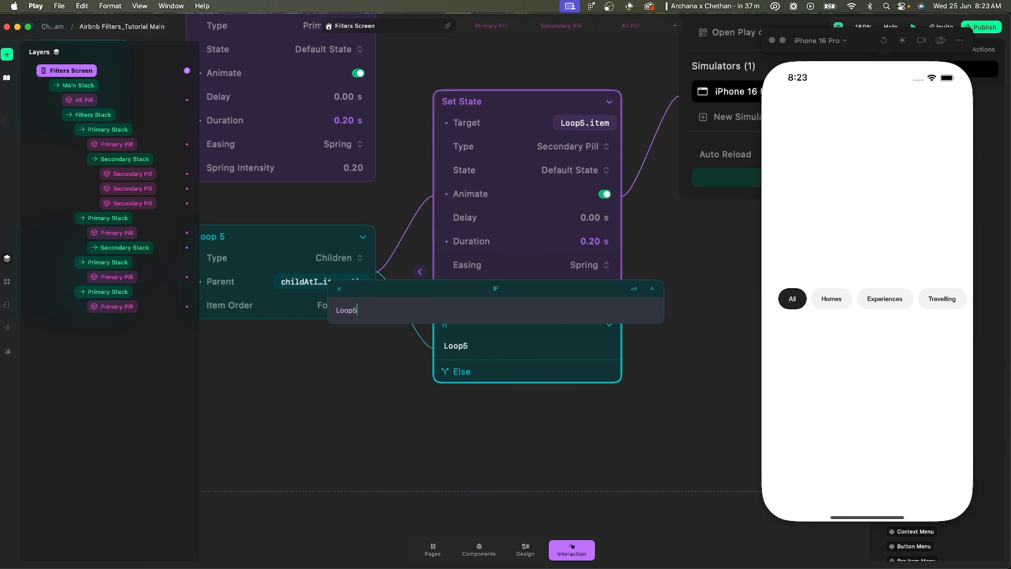
pyautogui.write('.item')
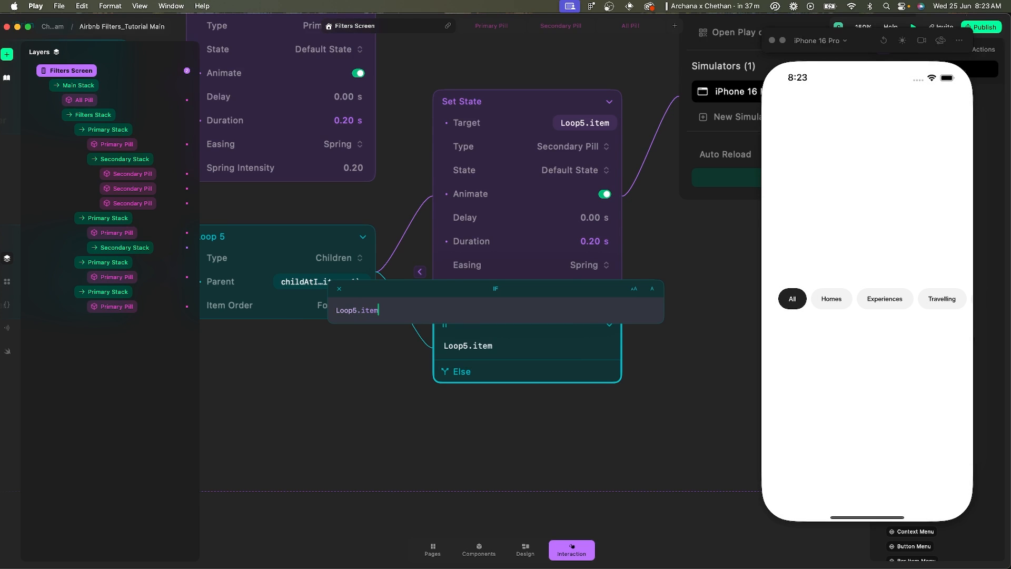
pyautogui.write('.stat')
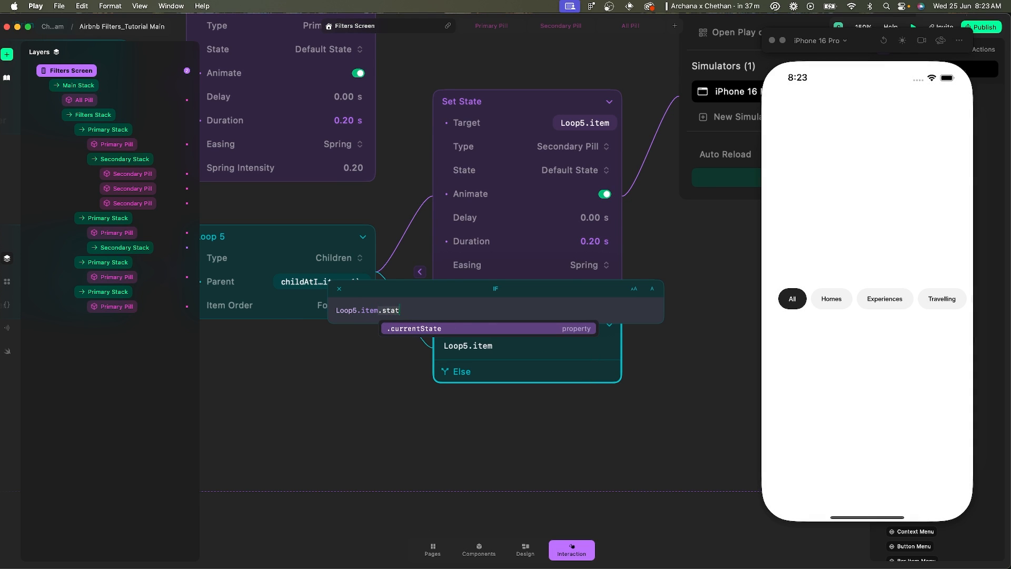
pyautogui.press('Return')
pyautogui.write('==')
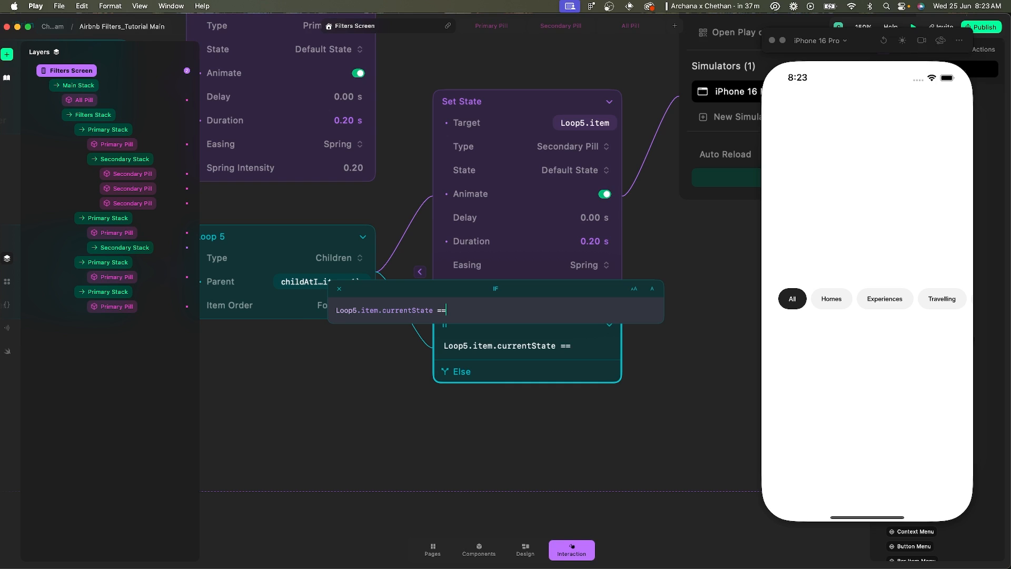
pyautogui.write(' lop')
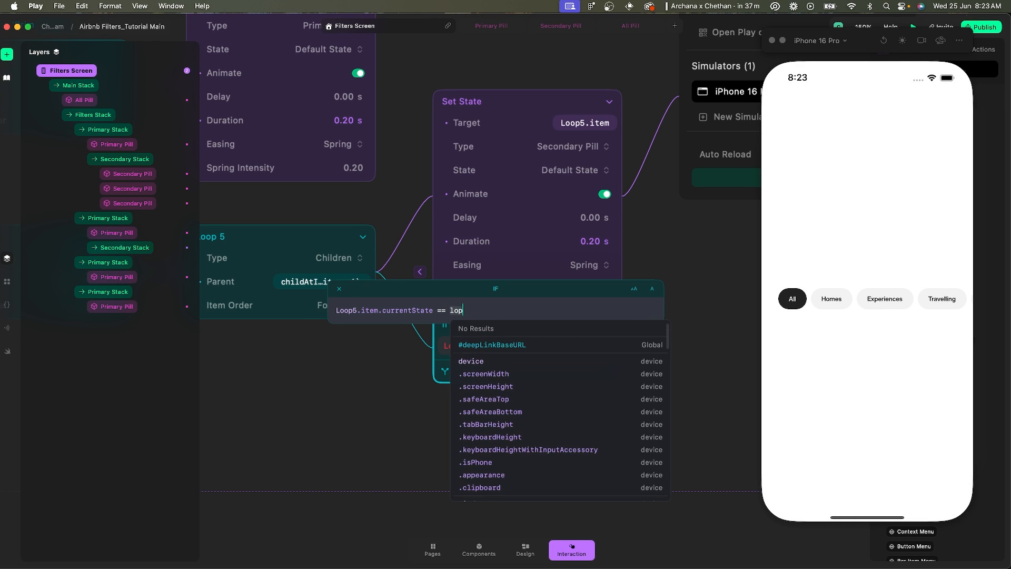
pyautogui.press('BackSpace')
pyautogui.write('op')
pyautogui.press('Down')
pyautogui.press('Down')
pyautogui.press('Down')
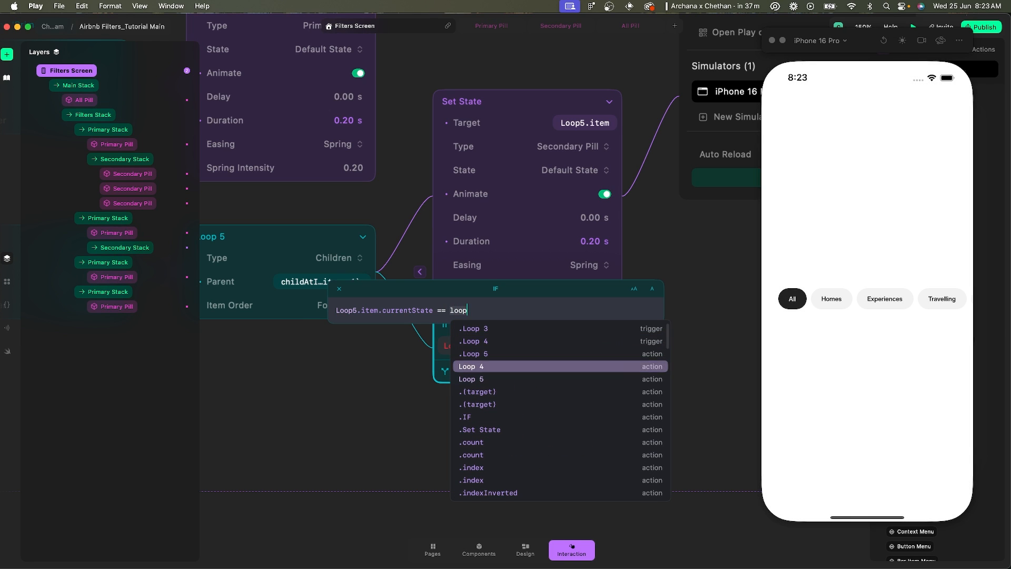
pyautogui.press('Down')
pyautogui.press('Return')
pyautogui.write('.it')
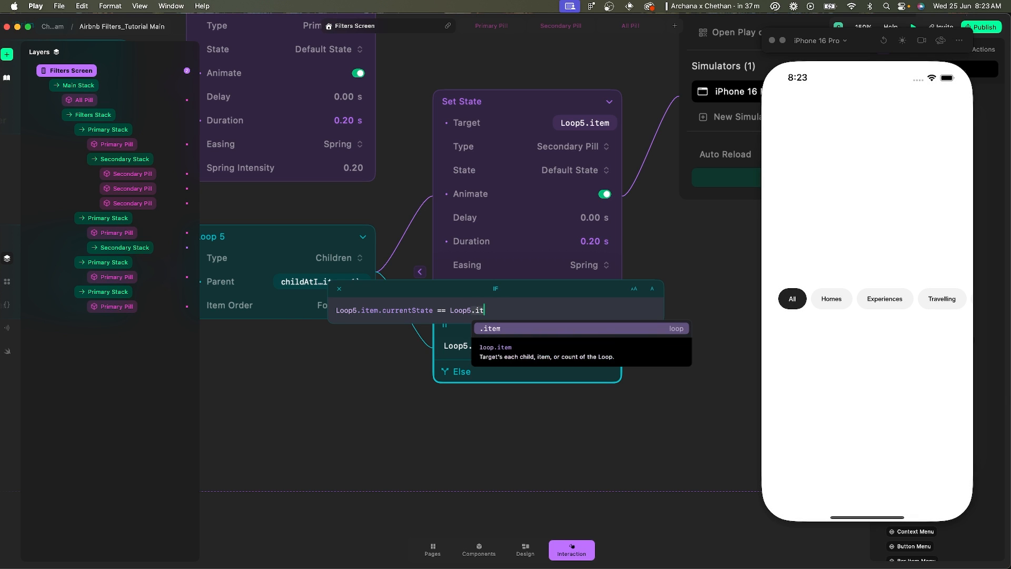
pyautogui.write('em.stat')
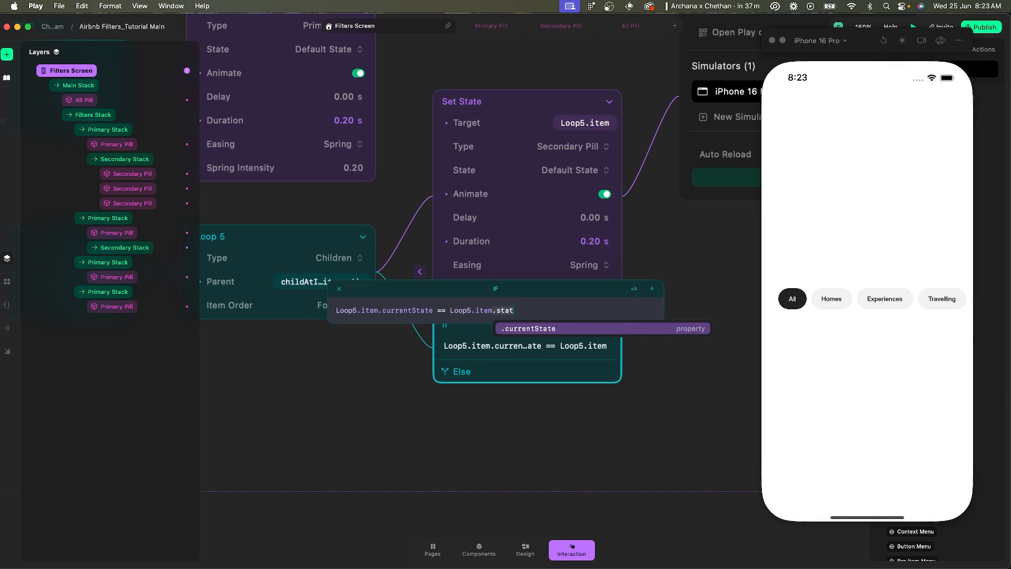
pyautogui.hotkey('alt', 'shift', 'Left')
pyautogui.hotkey('alt', 'shift', 'Left')
pyautogui.hotkey('alt', 'shift', 'Left')
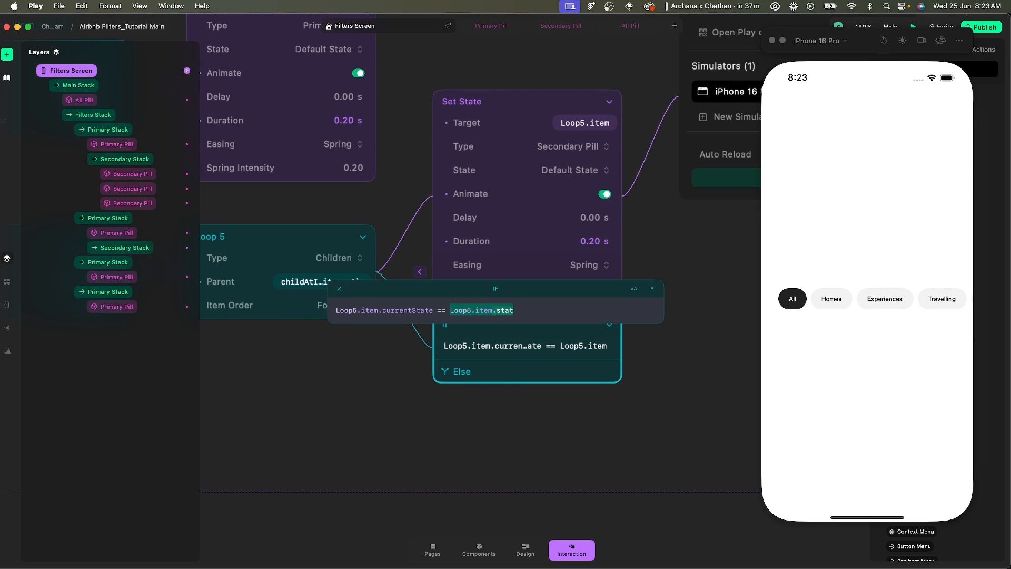
# Complete the If condition by comparing the current state with SecondaryPill.states.Active.
pyautogui.write('SecondaryPill')
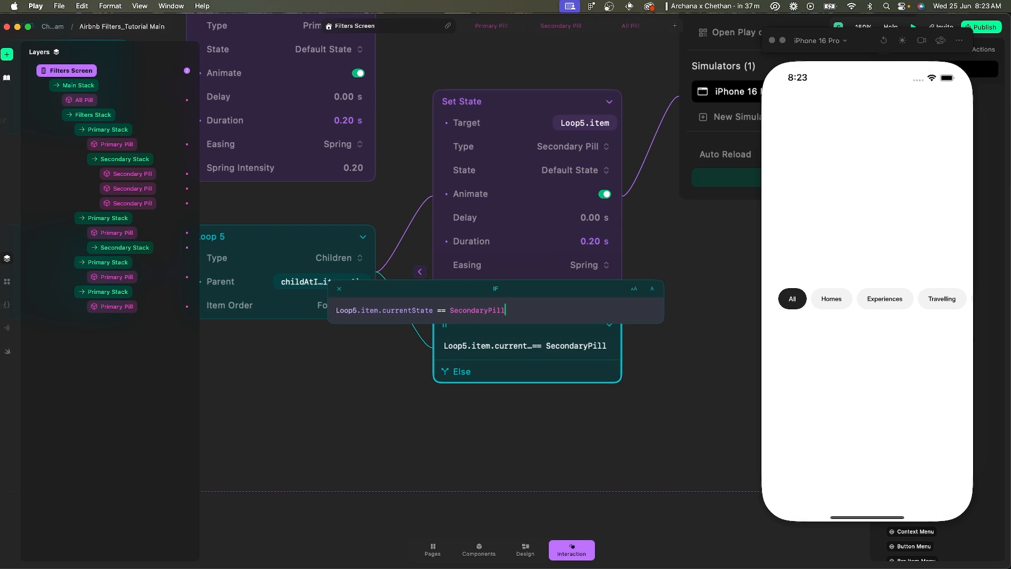
pyautogui.write('.st')
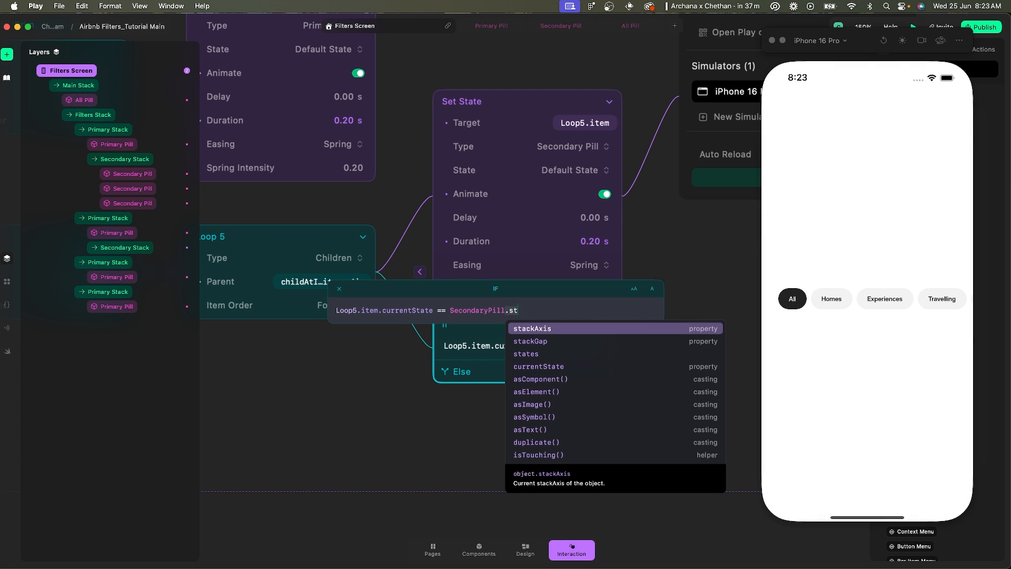
pyautogui.press('Down')
pyautogui.press('Down')
pyautogui.press('Return')
pyautogui.write('.')
pyautogui.press('Return')
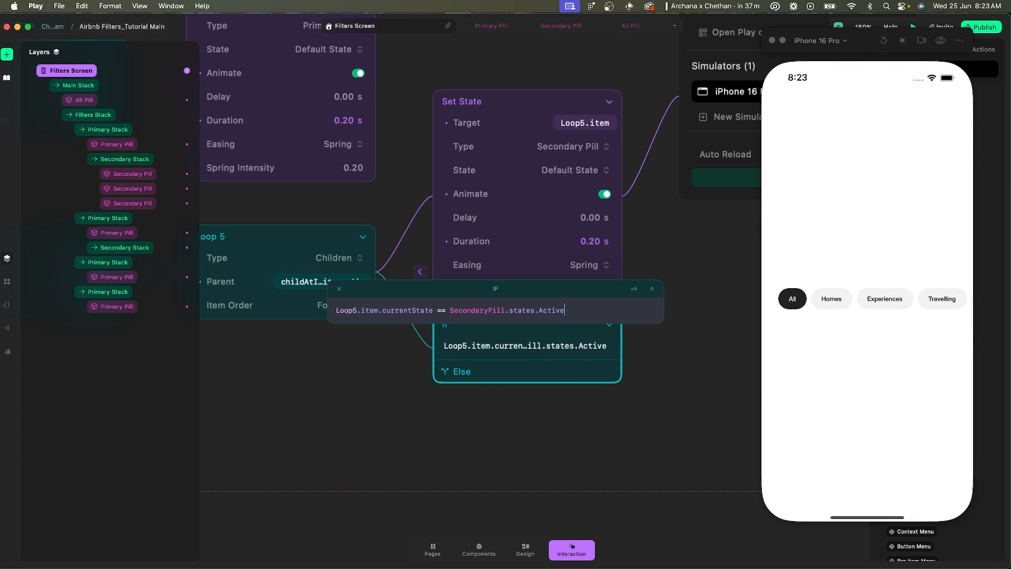
pyautogui.click(685, 231)
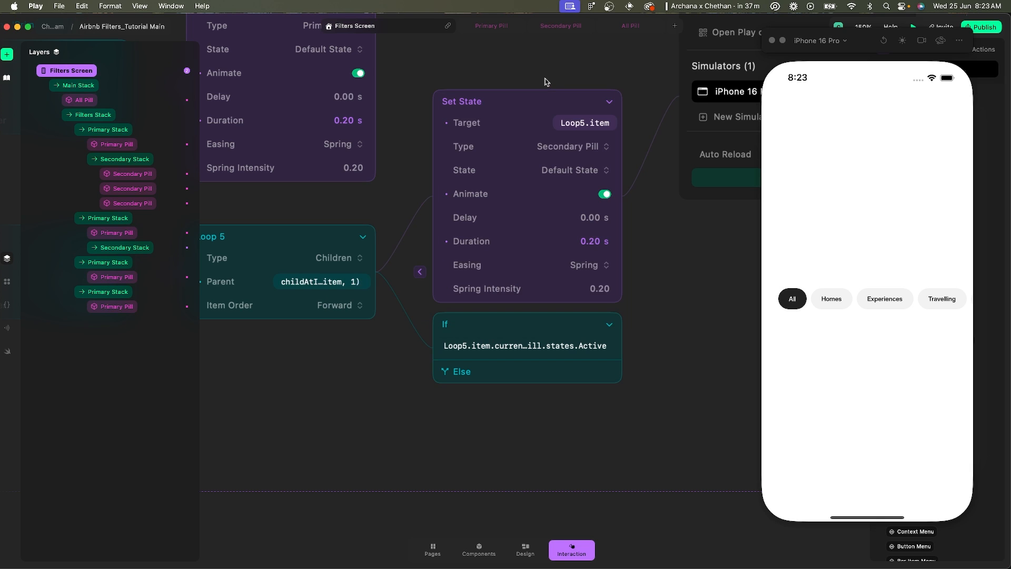
# Move the Secondary Pill Set State action so that it follows the If condition.
pyautogui.moveTo(509, 101); pyautogui.dragTo(549, 332)
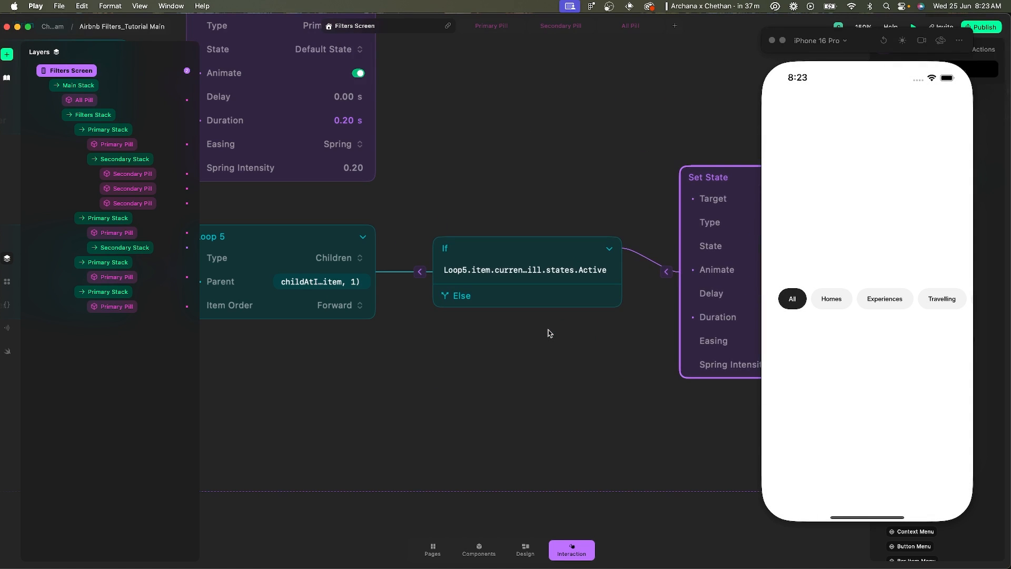
pyautogui.hscroll(3, 624, 156)
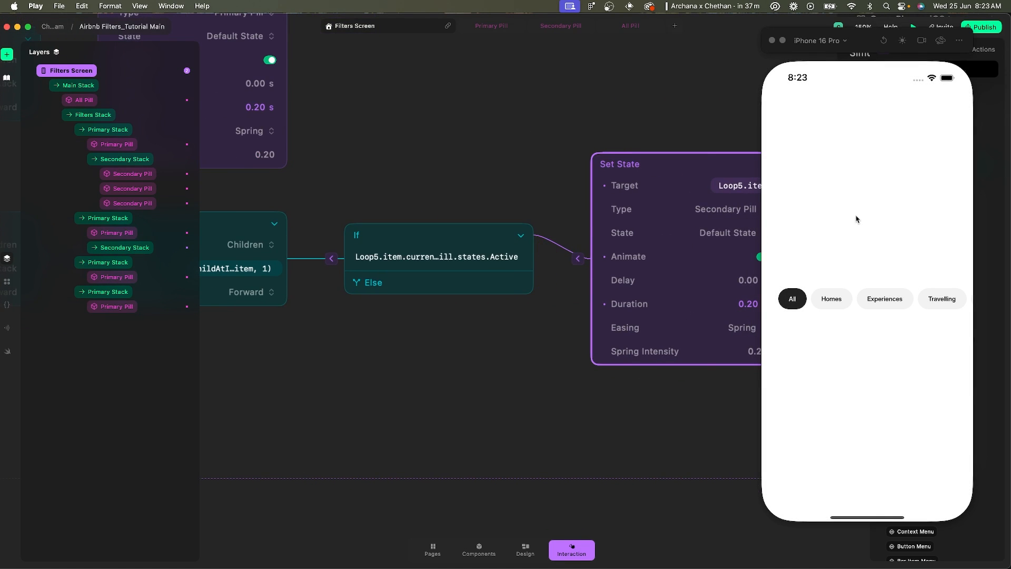
# Test the conditional reset in the simulator by selecting secondary pills under Homes and going back, reloading the prototype between tries.
pyautogui.click(832, 305)
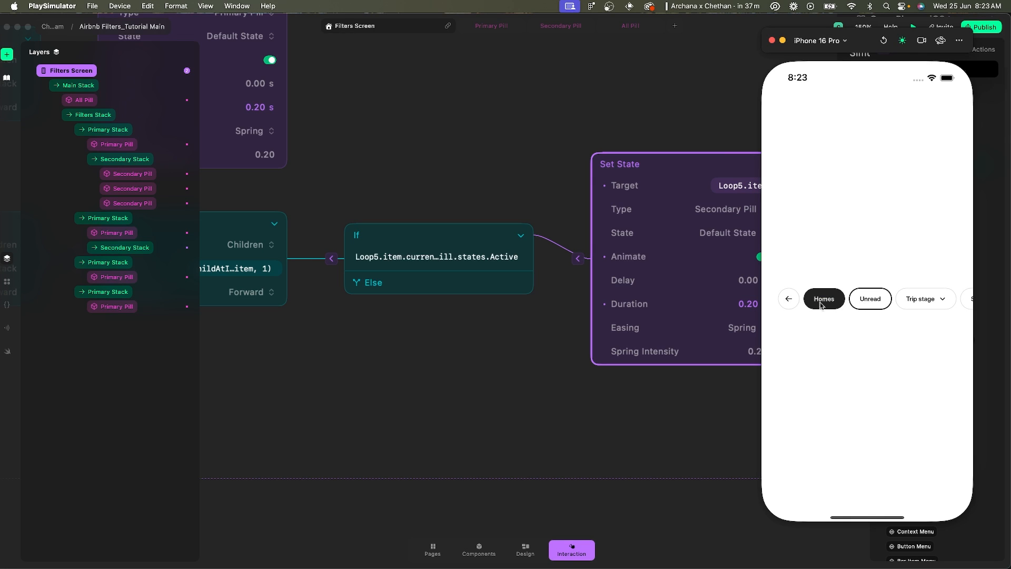
pyautogui.click(794, 303)
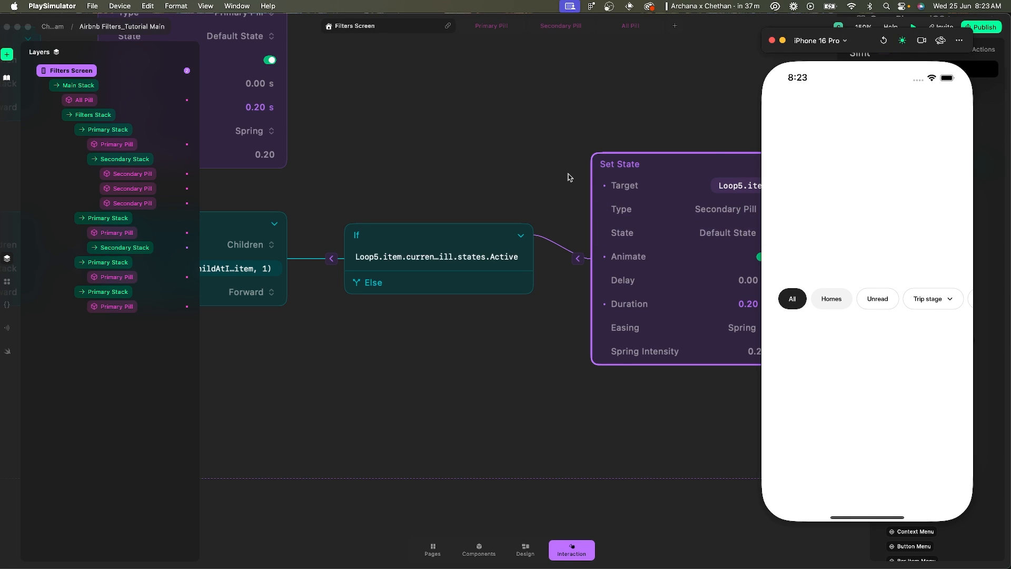
pyautogui.hscroll(1, 569, 178)
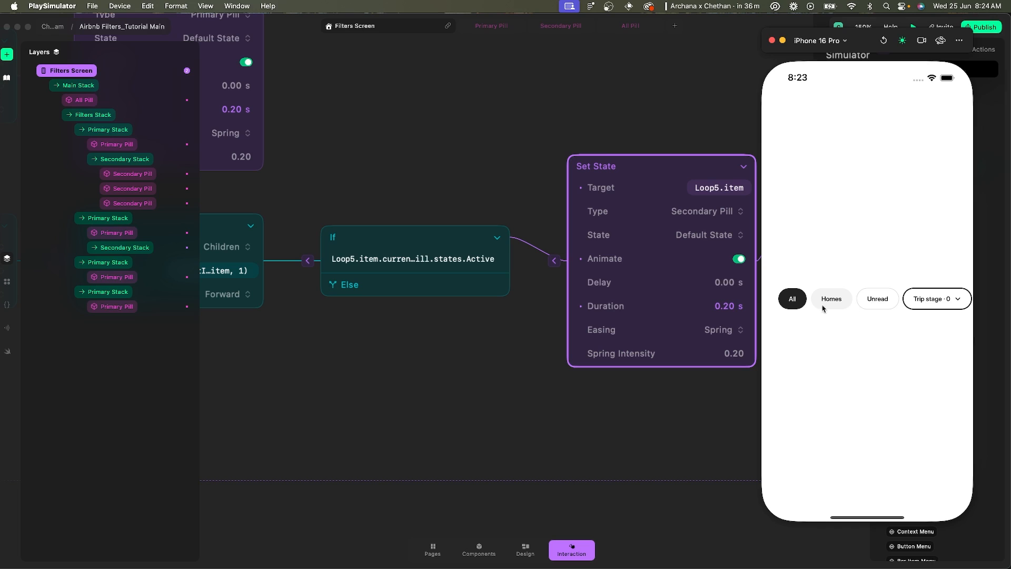
pyautogui.click(883, 40)
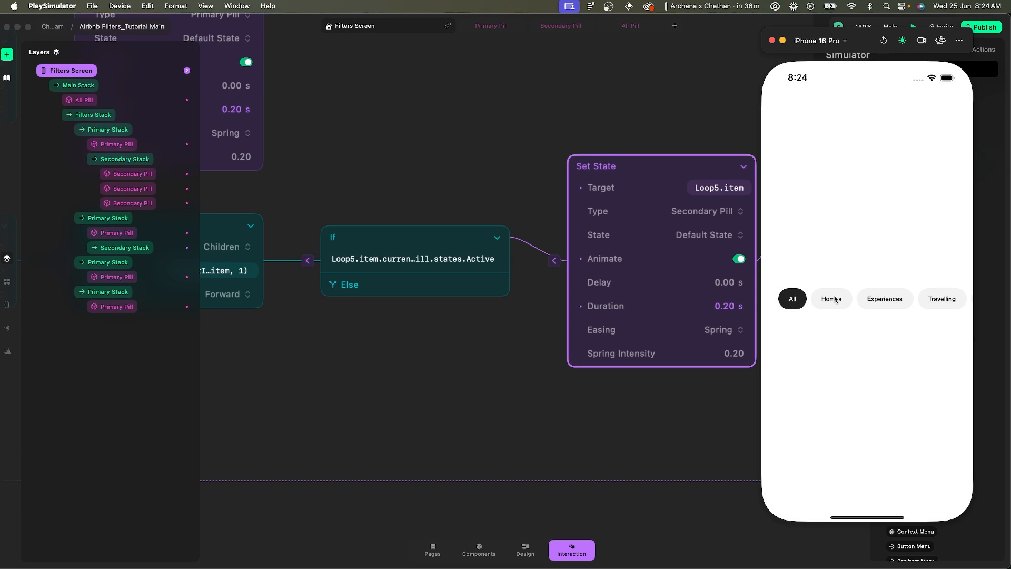
pyautogui.click(835, 299)
pyautogui.click(793, 299)
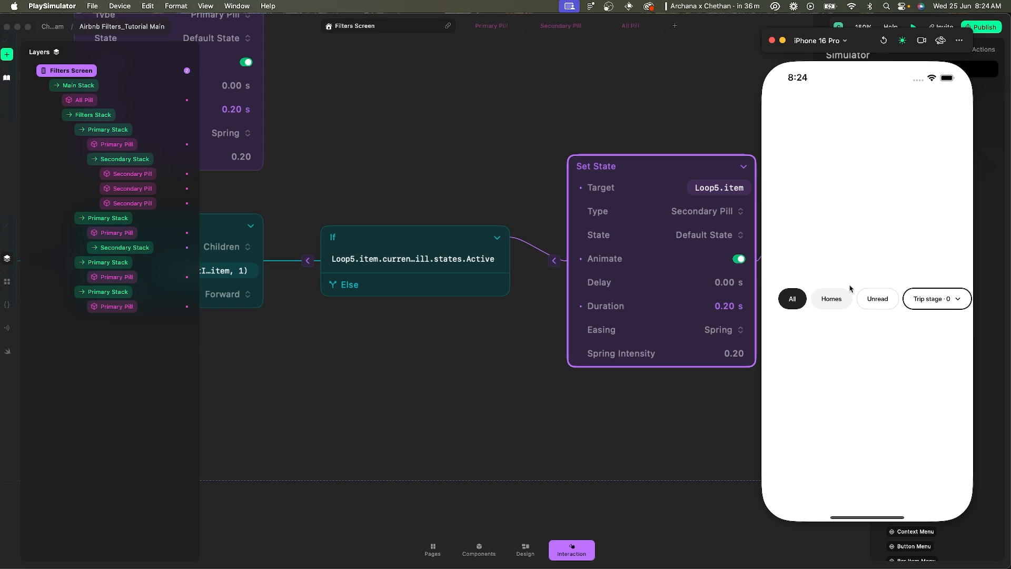
pyautogui.click(521, 285)
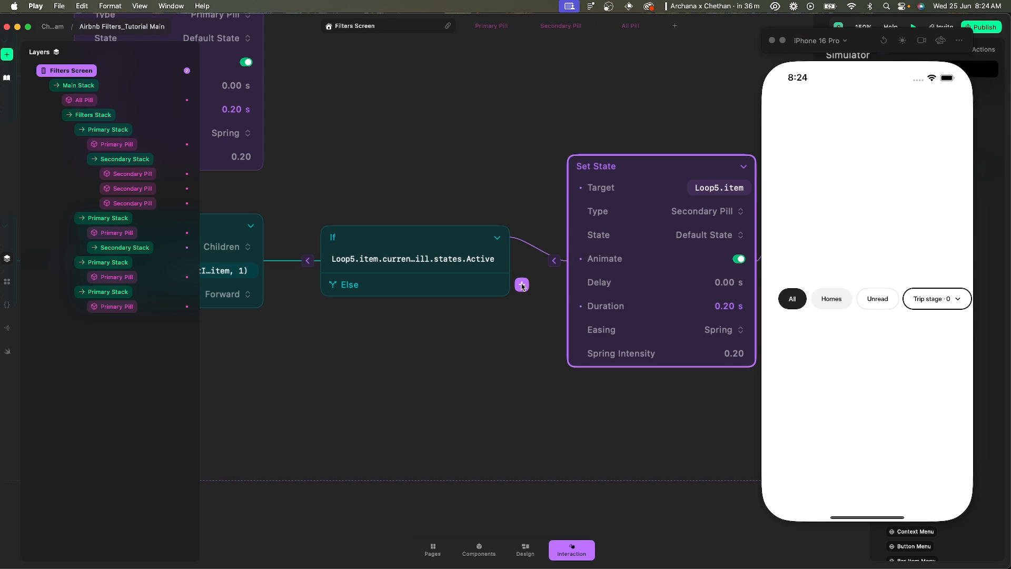
pyautogui.click(522, 284)
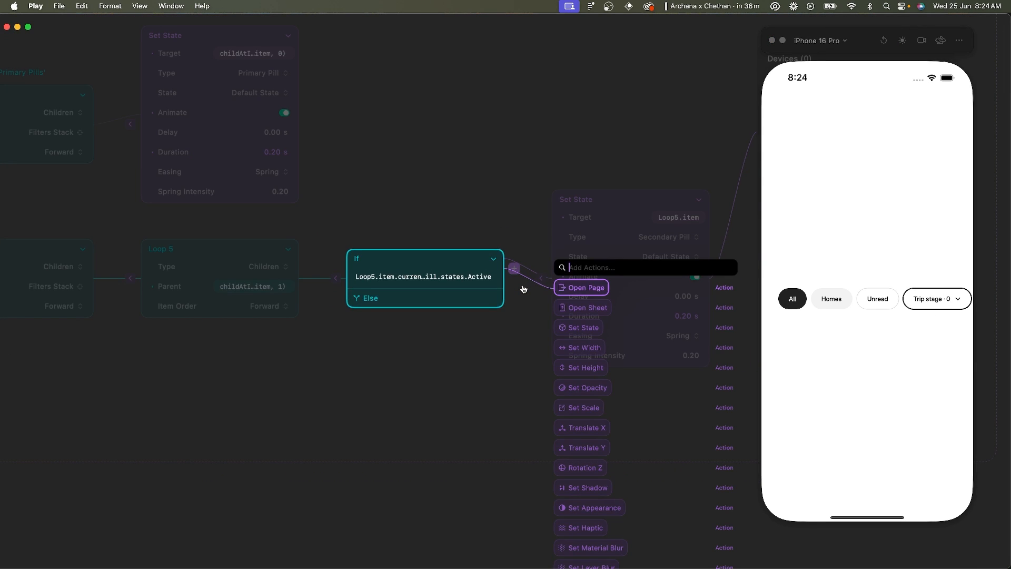
pyautogui.write('con')
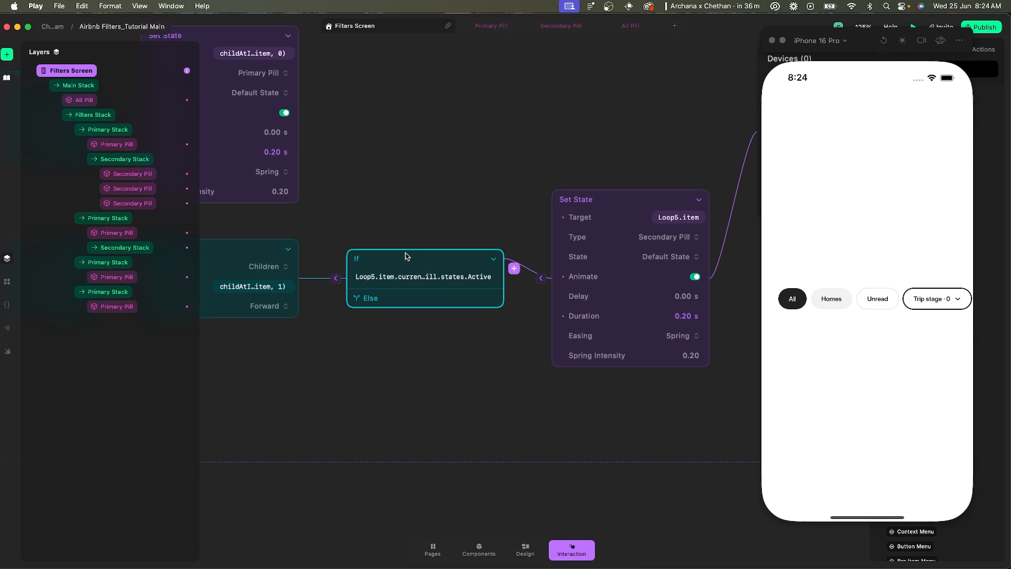
# Duplicate the If condition with its Set State onto the Else branch and compare against SecondaryPill.states.Dropdown_Active.
pyautogui.press('super+d')
pyautogui.moveTo(413, 359); pyautogui.dragTo(454, 195)
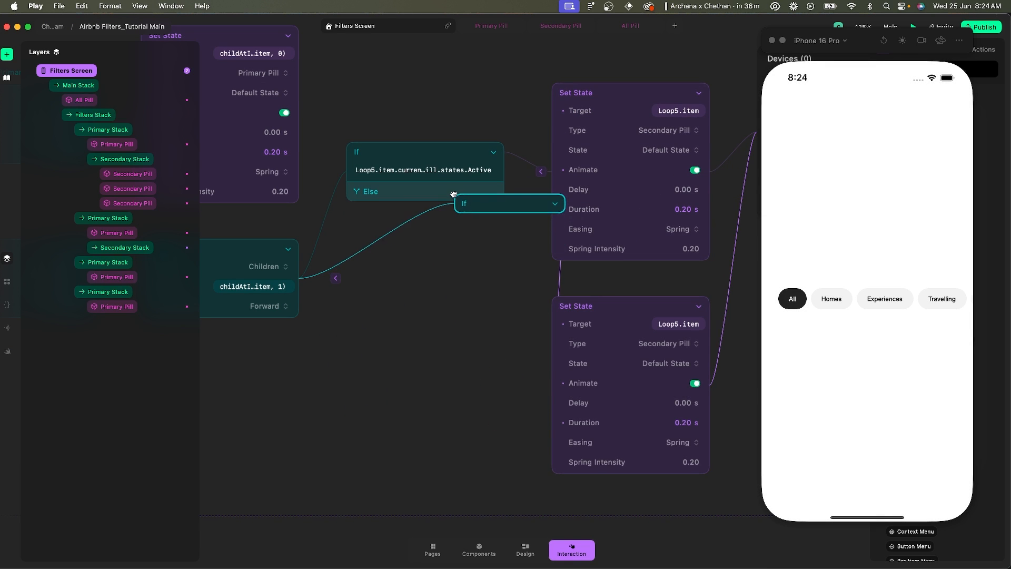
pyautogui.scroll(3, 670, 363)
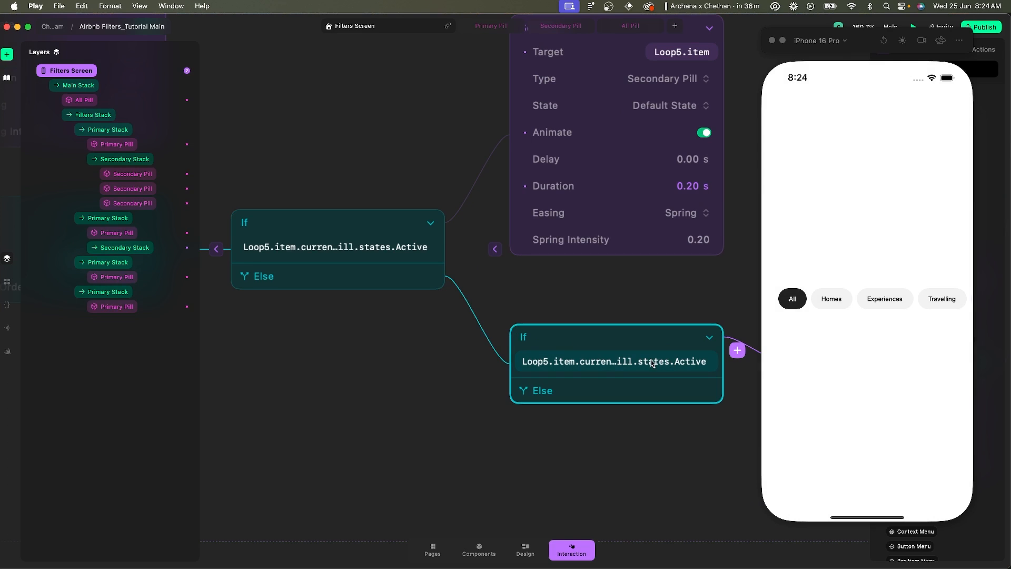
pyautogui.click(663, 364)
pyautogui.doubleClick(628, 324)
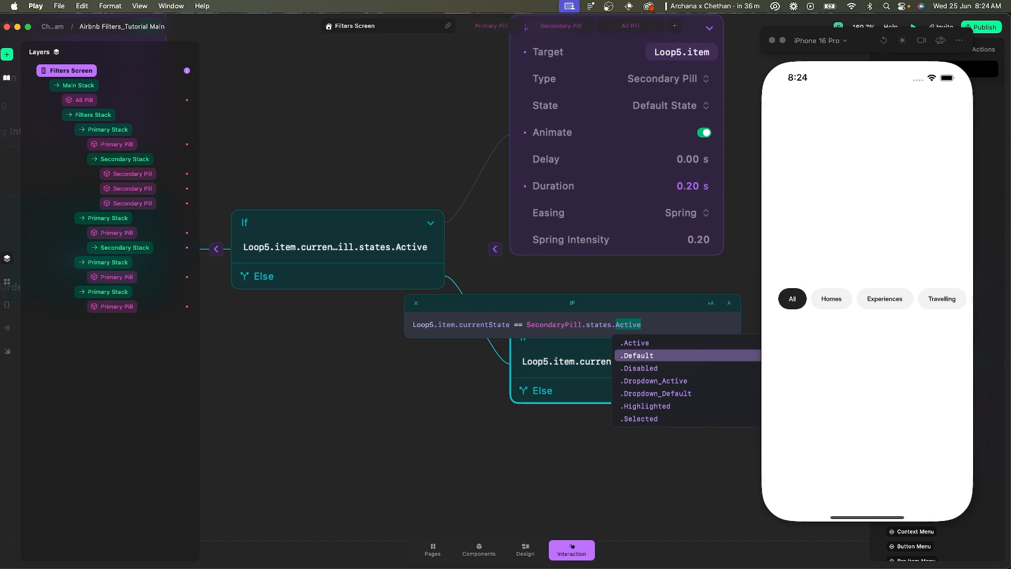
pyautogui.write('Drop')
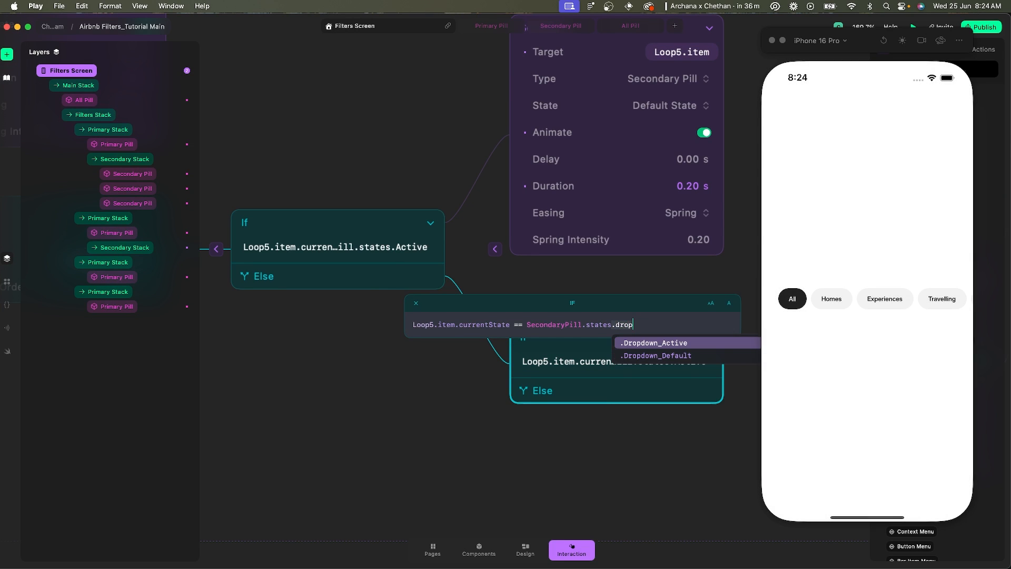
pyautogui.press('Return')
# Set the state of the duplicated Secondary Pill Set State action to Dropdown_Default.
pyautogui.hscroll(5, 599, 395)
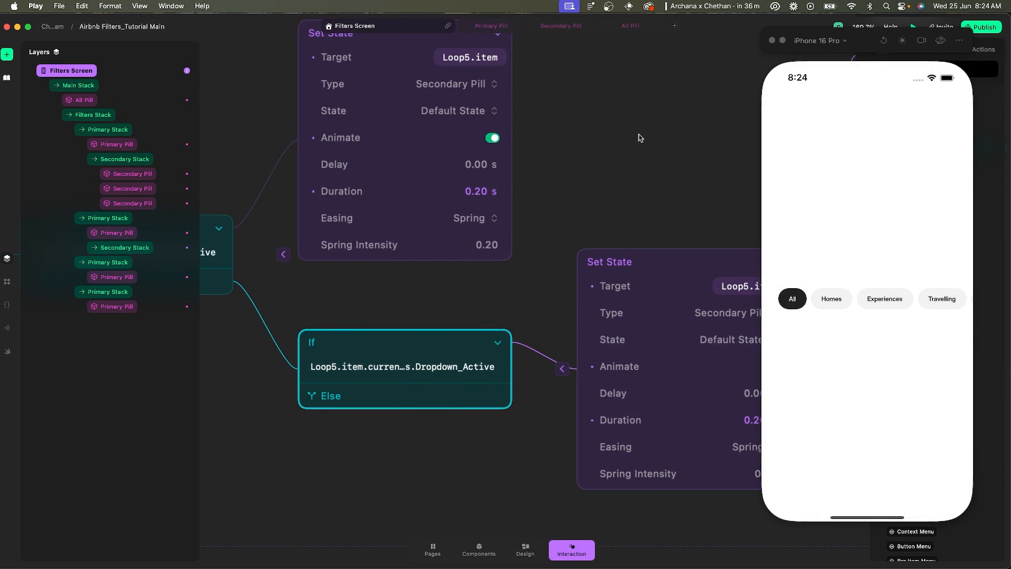
pyautogui.hscroll(5, 640, 140)
pyautogui.click(662, 292)
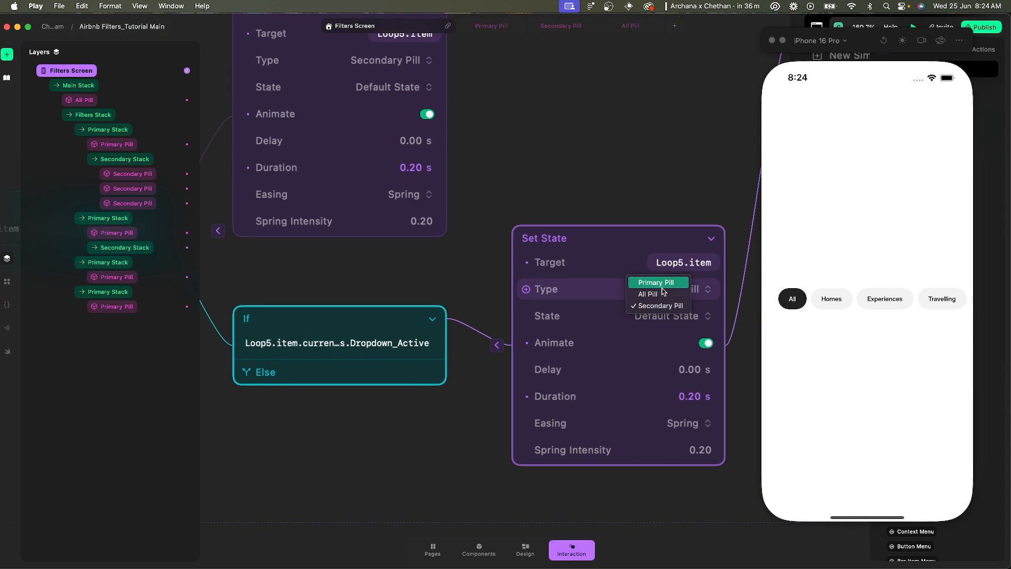
pyautogui.click(681, 295)
pyautogui.click(680, 318)
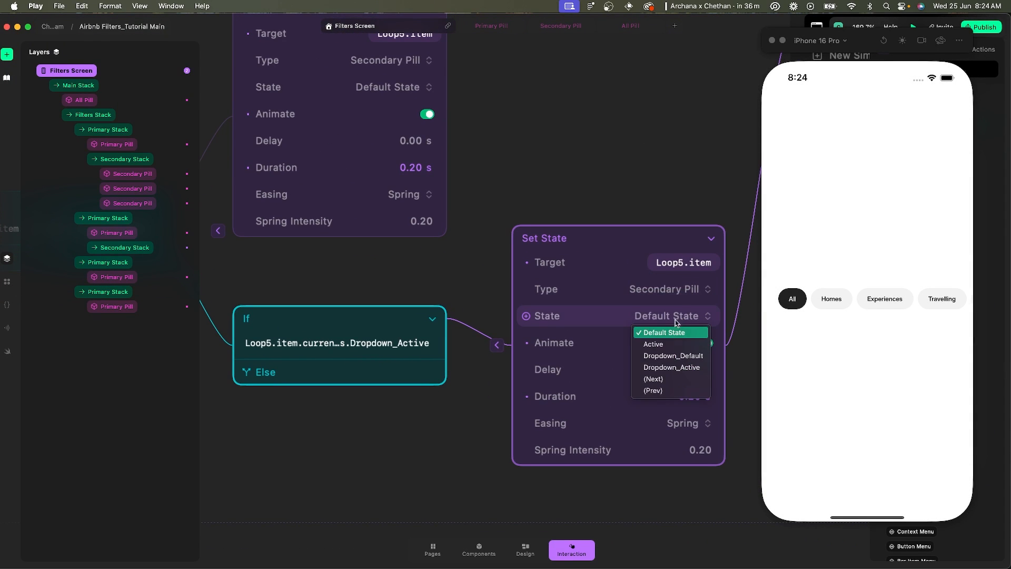
pyautogui.click(672, 358)
# Test the reset in the simulator with Trip stage under Homes, then reload and test Unread under Experiences, going back each time.
pyautogui.click(838, 274)
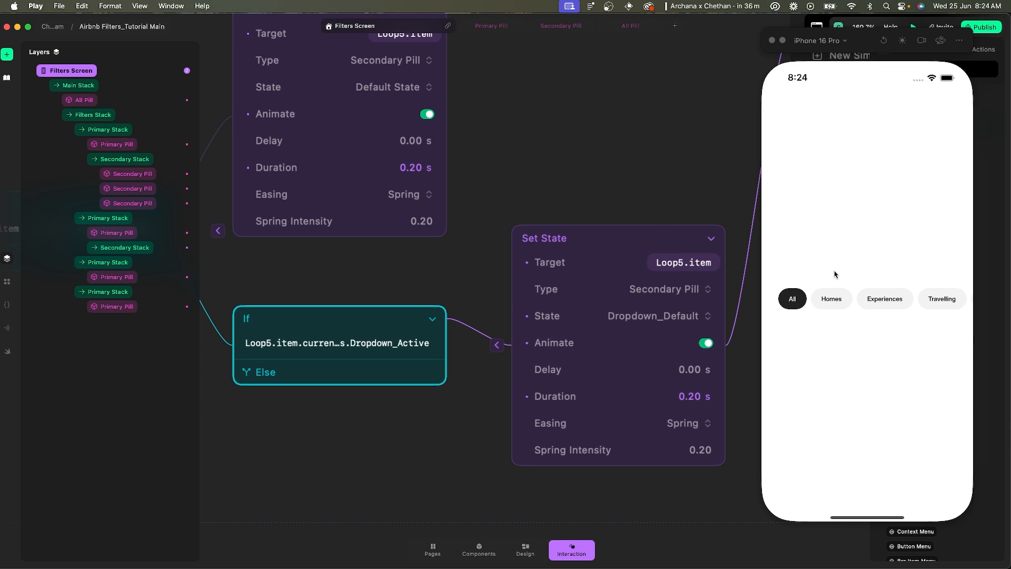
pyautogui.click(829, 299)
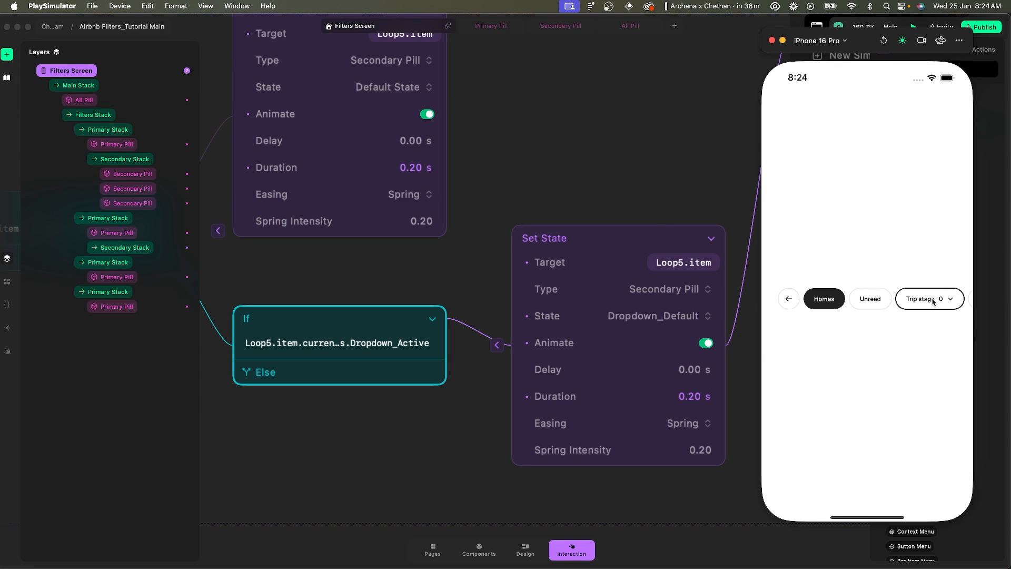
pyautogui.click(812, 305)
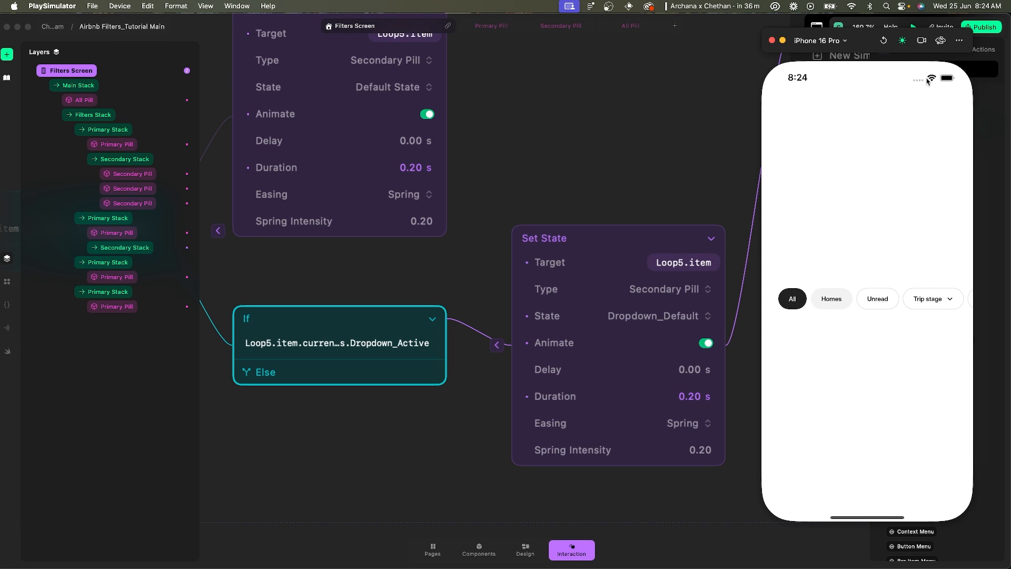
pyautogui.click(884, 41)
pyautogui.click(826, 300)
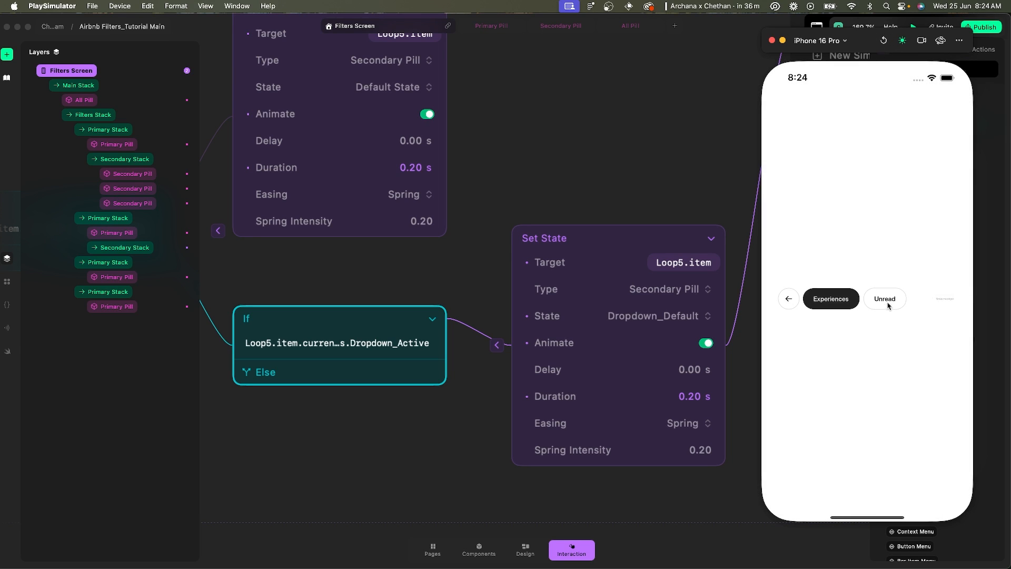
pyautogui.click(896, 304)
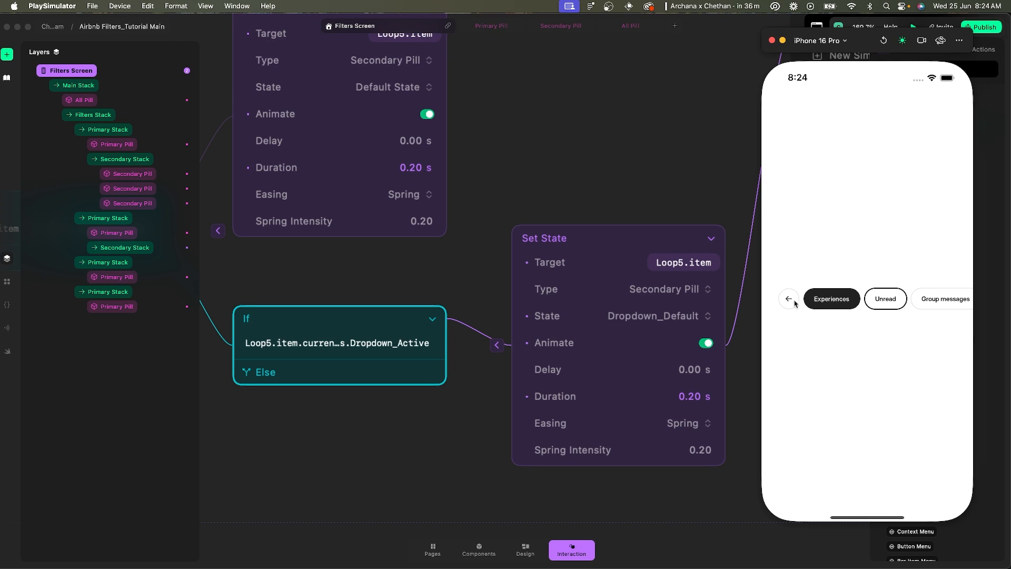
pyautogui.click(790, 300)
# Add the comment "Resets all the 'Secondary Pills' to Inactive State" to Loop 4.
pyautogui.click(574, 199)
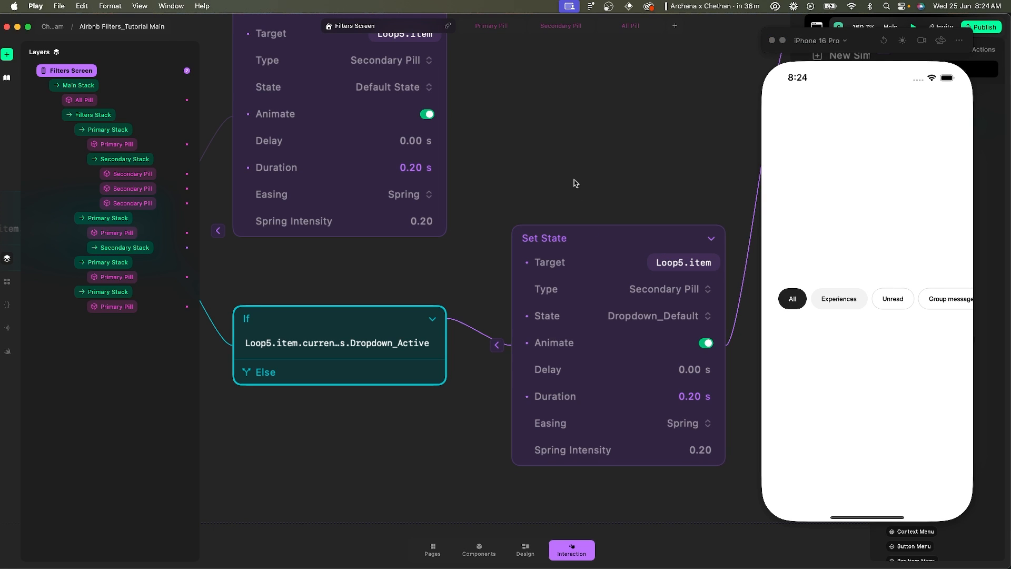
pyautogui.hscroll(-5, 402, 354)
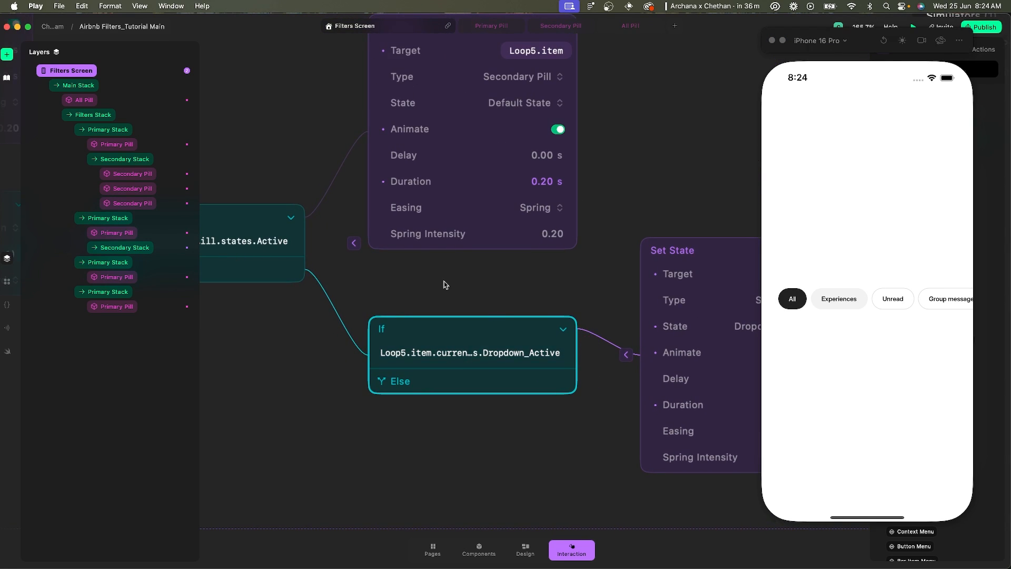
pyautogui.scroll(-4, 445, 283)
pyautogui.hscroll(-9, 444, 283)
pyautogui.hscroll(-3, 445, 285)
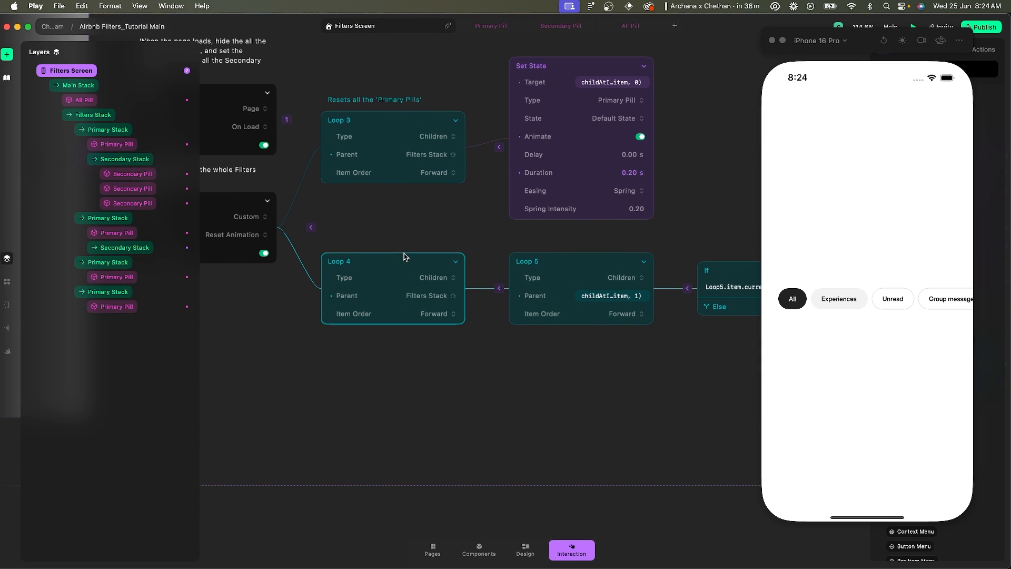
pyautogui.click(402, 262)
pyautogui.hscroll(-10, 375, 263)
pyautogui.scroll(5, 375, 263)
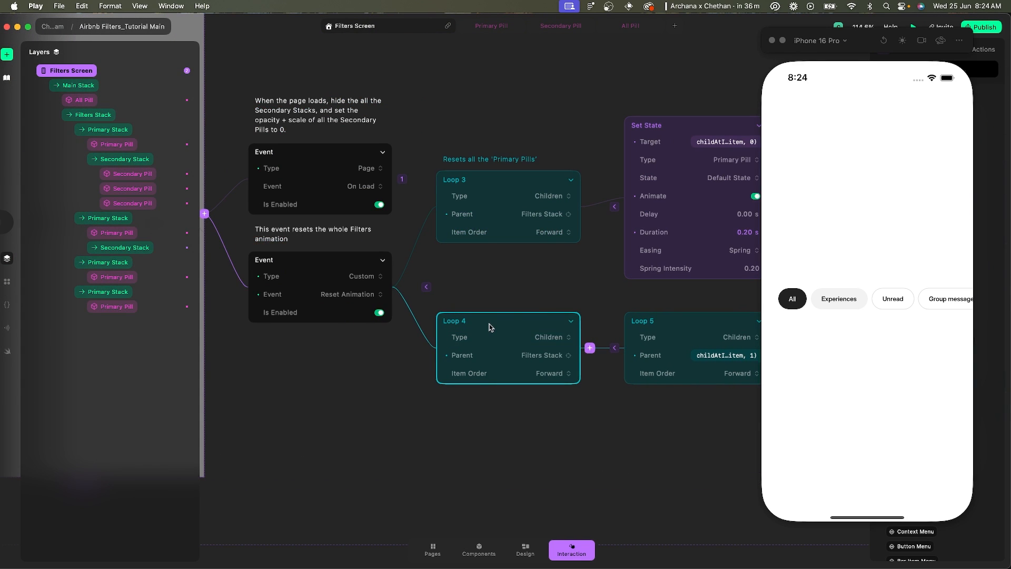
pyautogui.rightClick(490, 324)
pyautogui.click(508, 331)
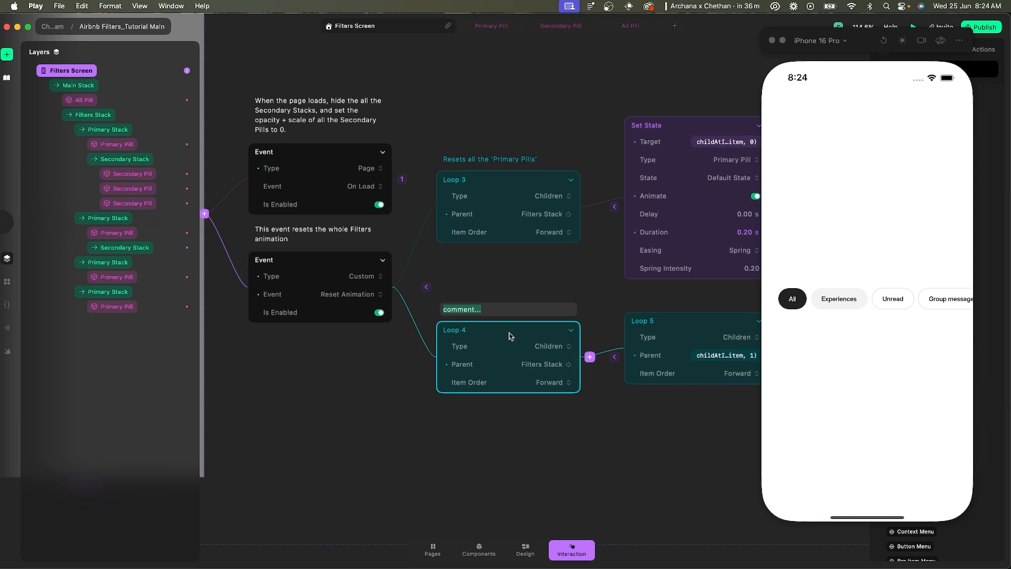
pyautogui.write('R')
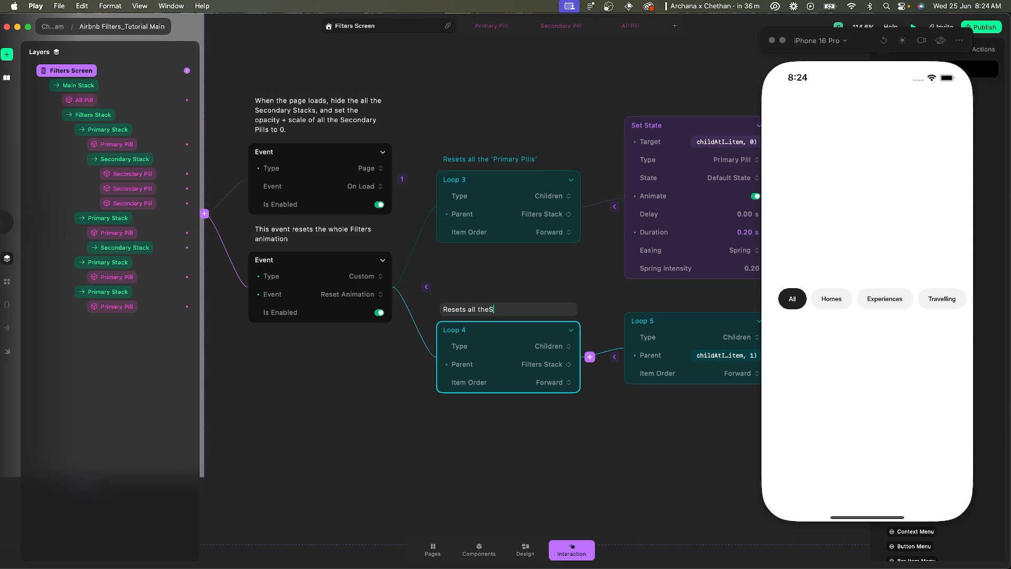
pyautogui.write("esets all the 'Secondary")
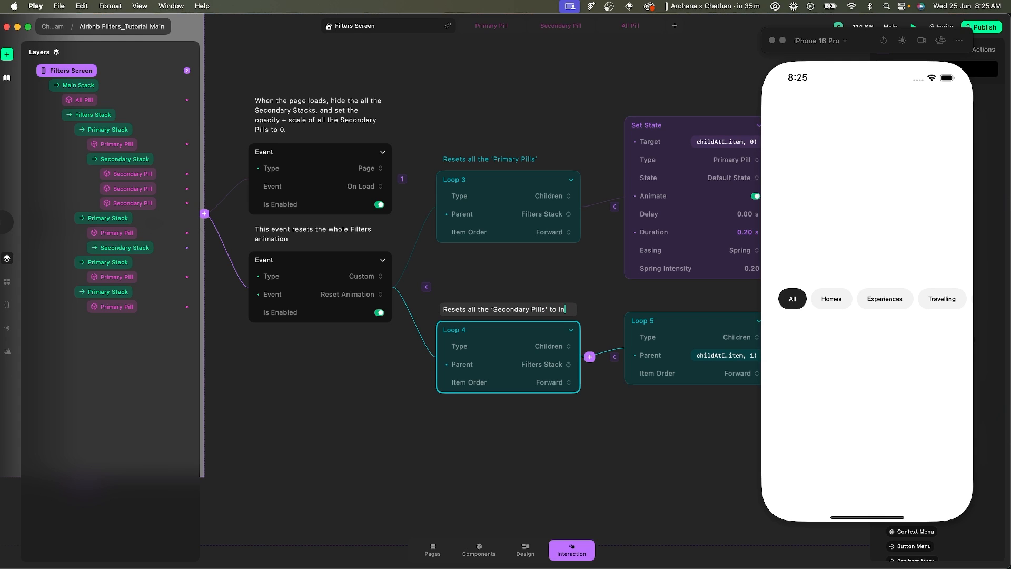
pyautogui.write(" Pills' to Inactive State")
pyautogui.press('Return')
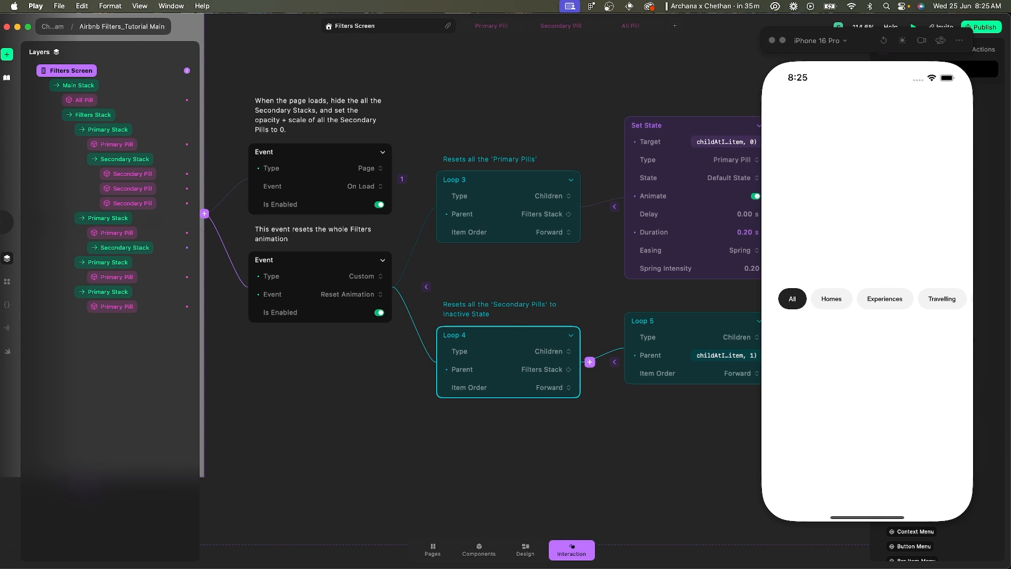
# Extend the Loop 3 comment to read "Resets all the 'Primary Pills' to Inactive State".
pyautogui.doubleClick(507, 159)
pyautogui.press('Down')
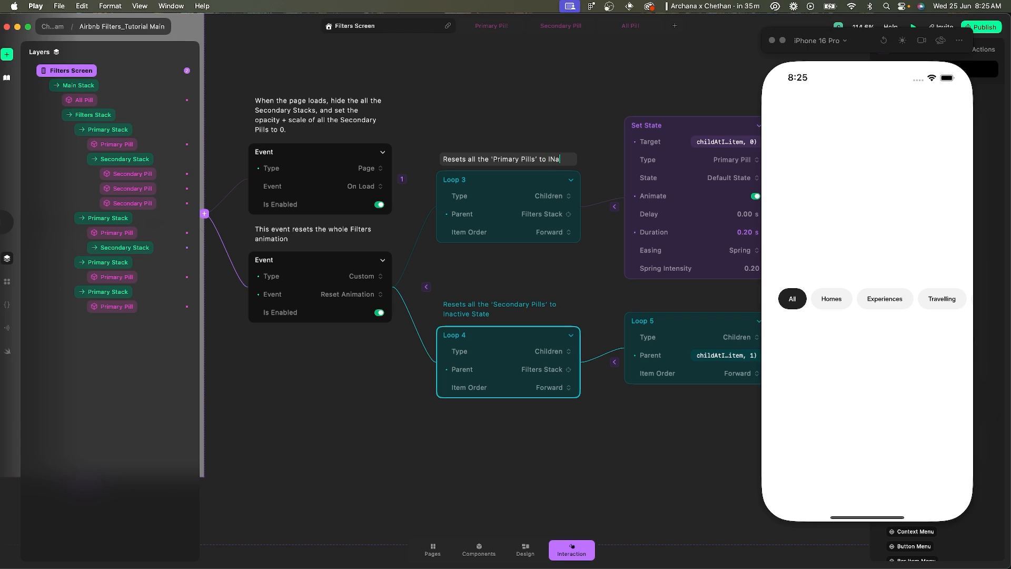
pyautogui.write('ve ')
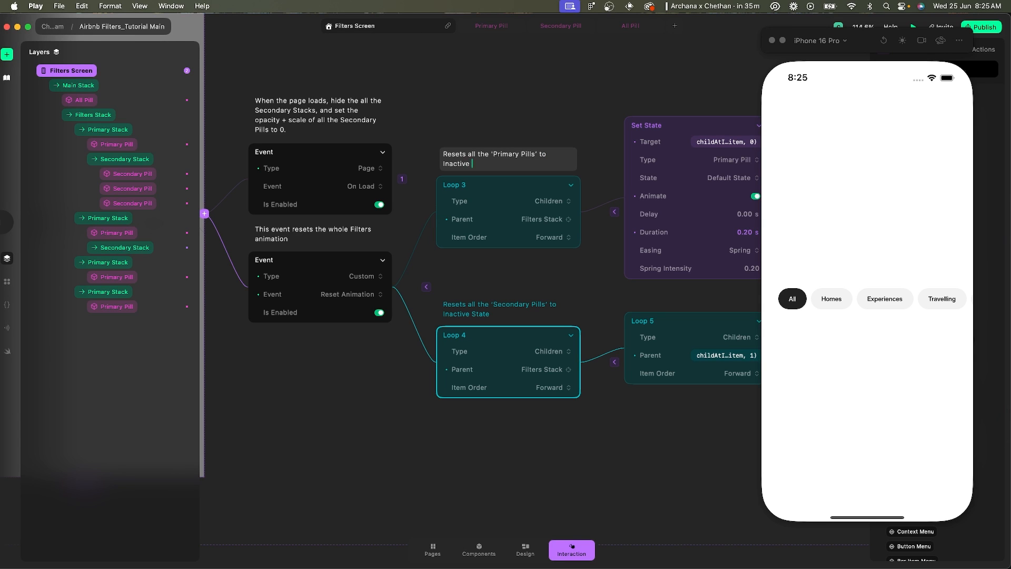
pyautogui.write('State')
pyautogui.press('Return')
pyautogui.scroll(-5, 501, 112)
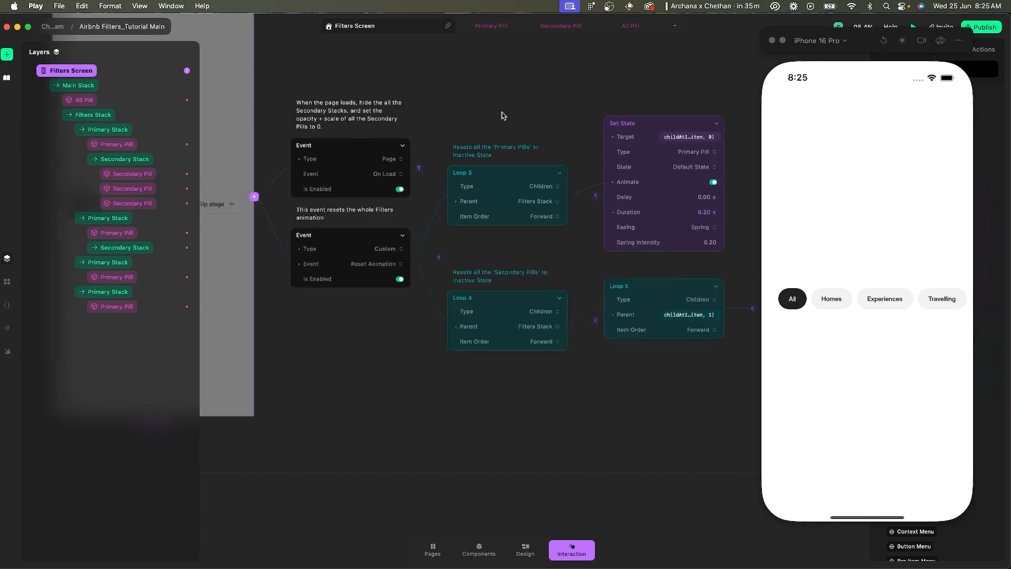
# Switch to Figma and go to the Reset Animation frame's actions list for tapping on the All Pill.
pyautogui.press('super+Tab')
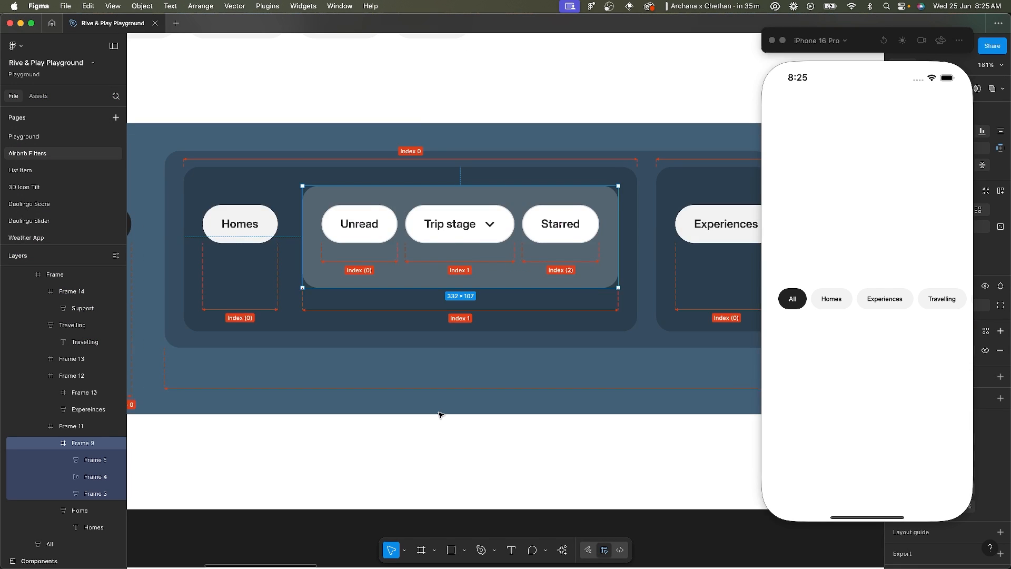
pyautogui.scroll(-10, 441, 414)
pyautogui.scroll(-3, 441, 414)
pyautogui.scroll(-4, 451, 420)
pyautogui.hscroll(15, 451, 420)
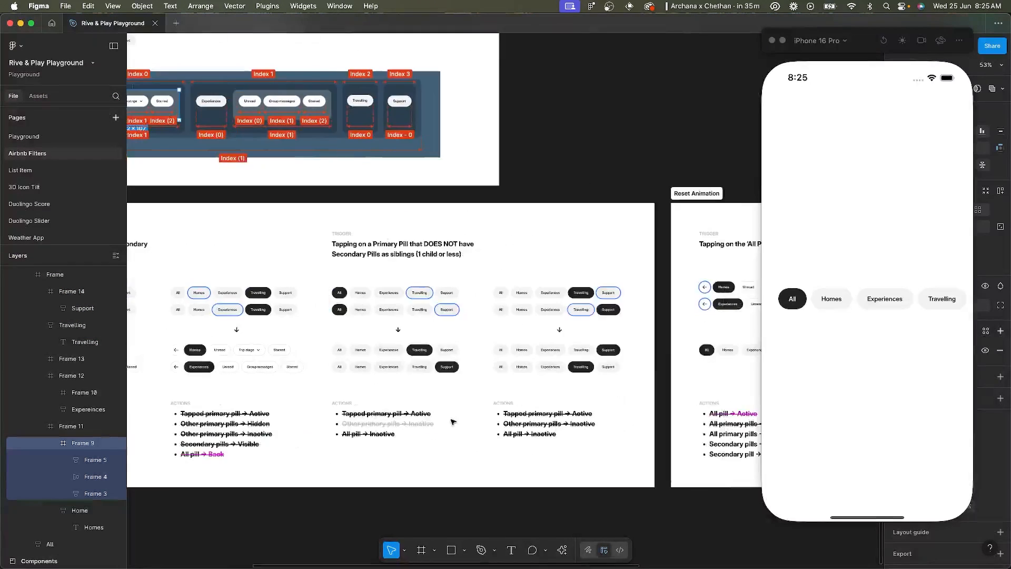
pyautogui.scroll(3, 240, 446)
pyautogui.hscroll(-1, 239, 446)
# Move the simulator clear of the text properties and strike through "Secondary pill → Inactive" in the first Reset Animation actions list.
pyautogui.doubleClick(255, 425)
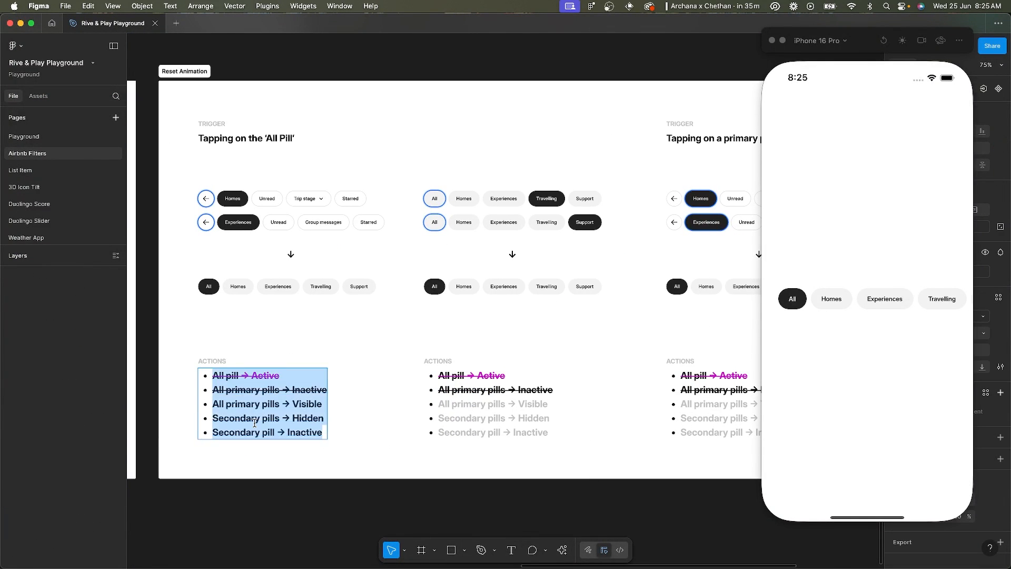
pyautogui.scroll(3, 254, 425)
pyautogui.click(191, 437)
pyautogui.moveTo(191, 436); pyautogui.dragTo(472, 438)
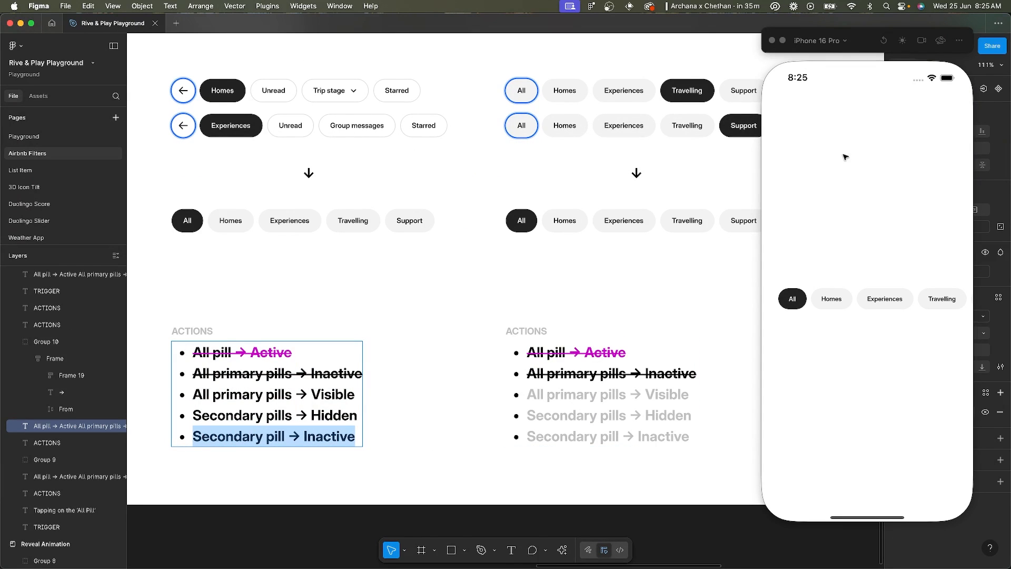
pyautogui.moveTo(195, 374); pyautogui.dragTo(379, 352)
pyautogui.moveTo(842, 51); pyautogui.dragTo(654, 56)
pyautogui.click(228, 404)
pyautogui.moveTo(194, 436); pyautogui.dragTo(380, 436)
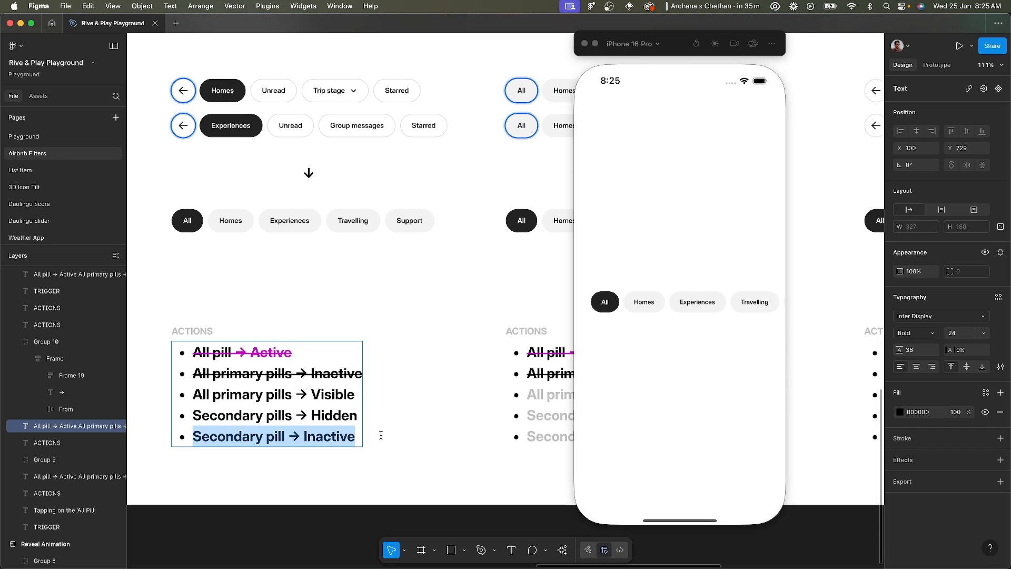
pyautogui.click(1000, 367)
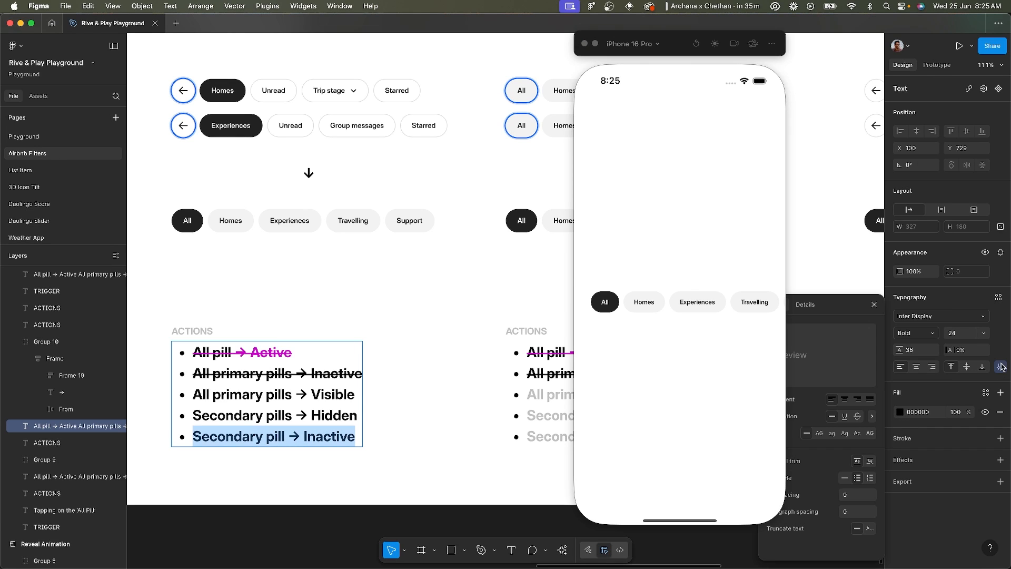
pyautogui.click(857, 416)
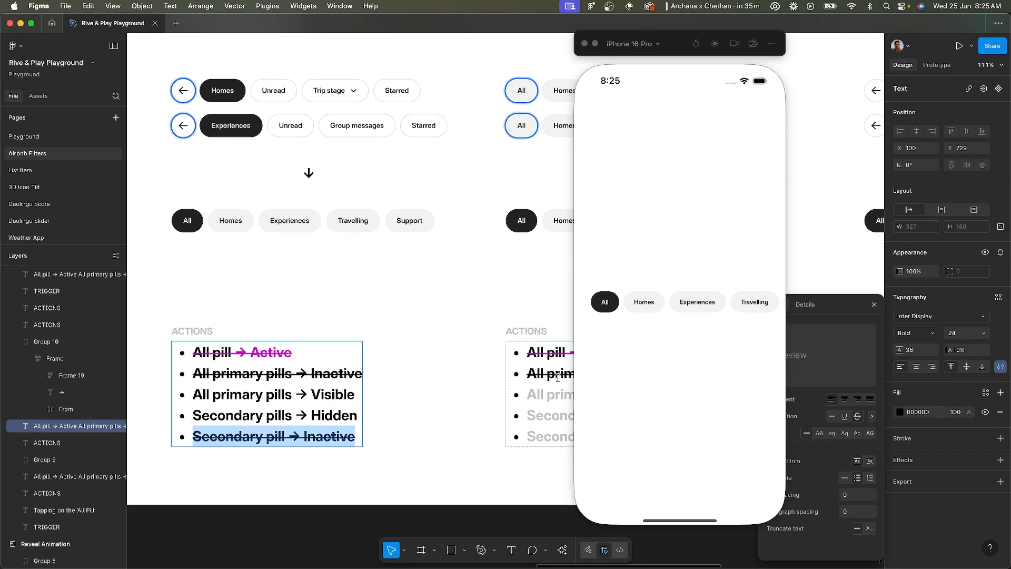
pyautogui.press('Escape')
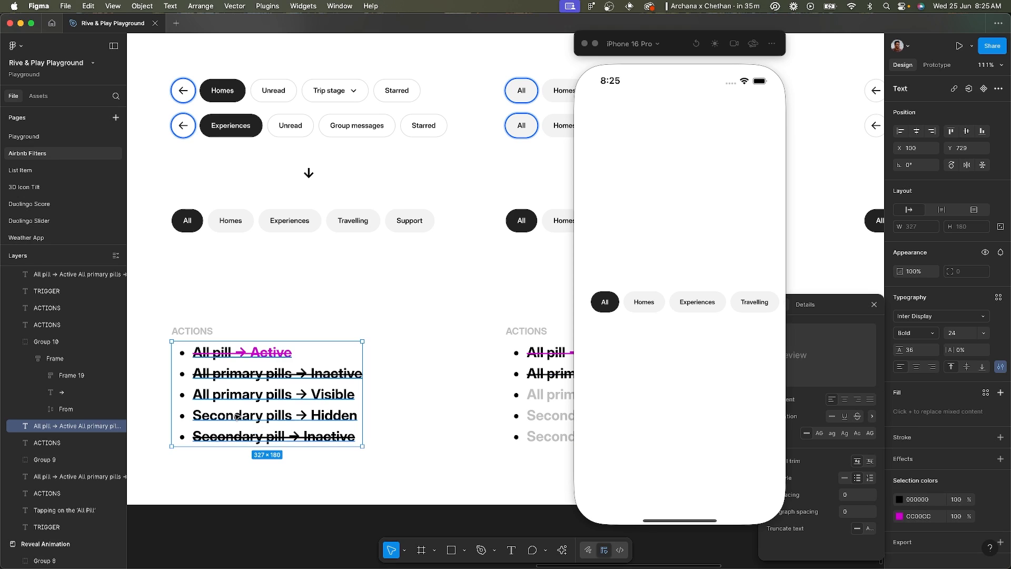
pyautogui.click(415, 320)
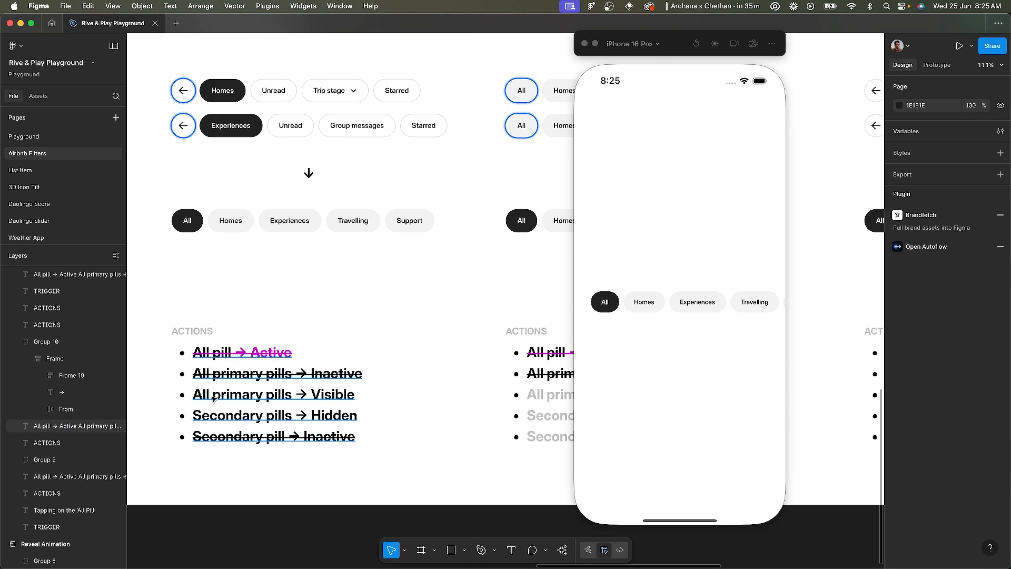
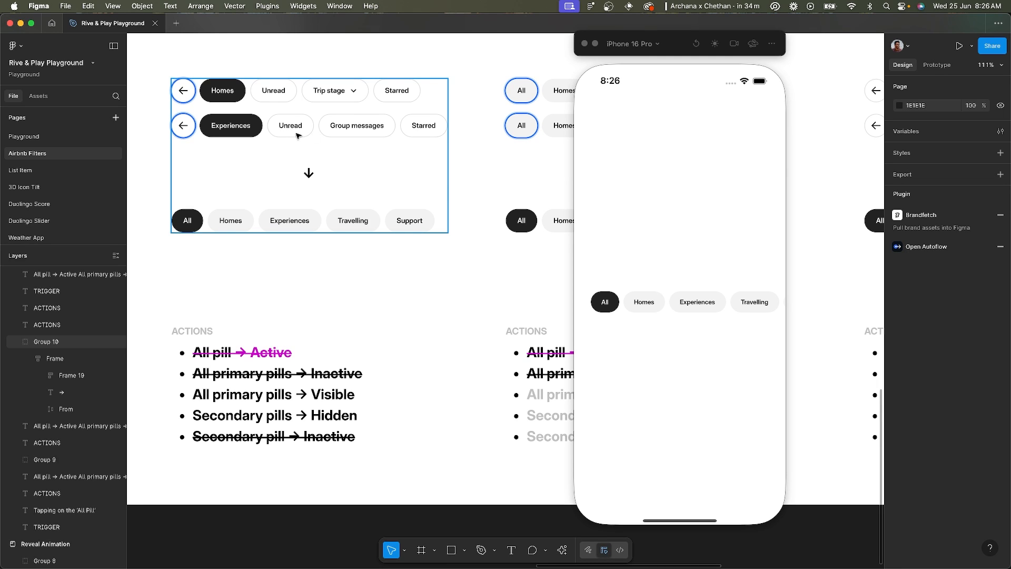
# Switch to Play and move the iPhone 16 Pro simulator clear of the Reset Animation nodes.
pyautogui.press('super+Tab')
pyautogui.hscroll(3, 454, 257)
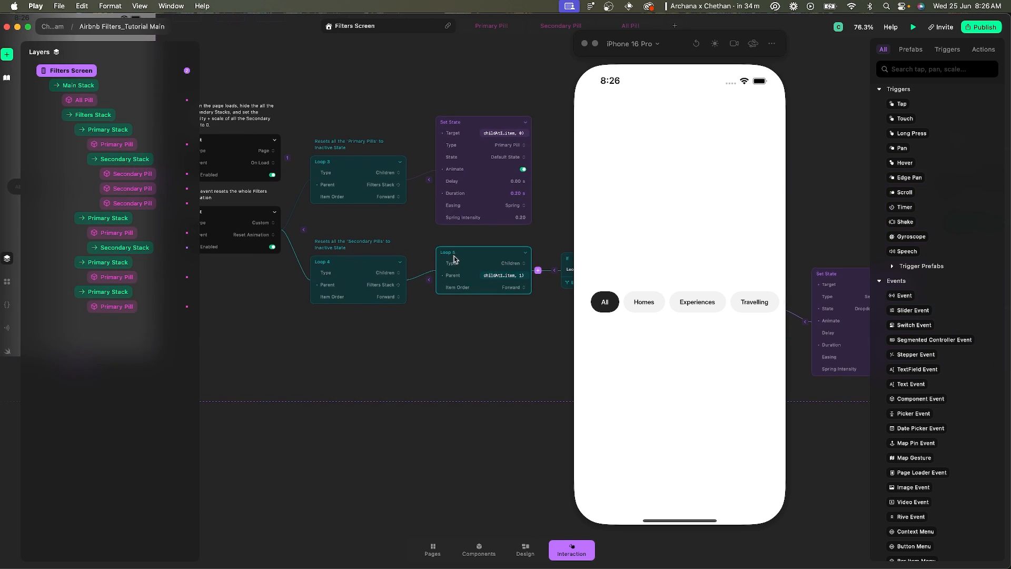
pyautogui.hscroll(5, 422, 370)
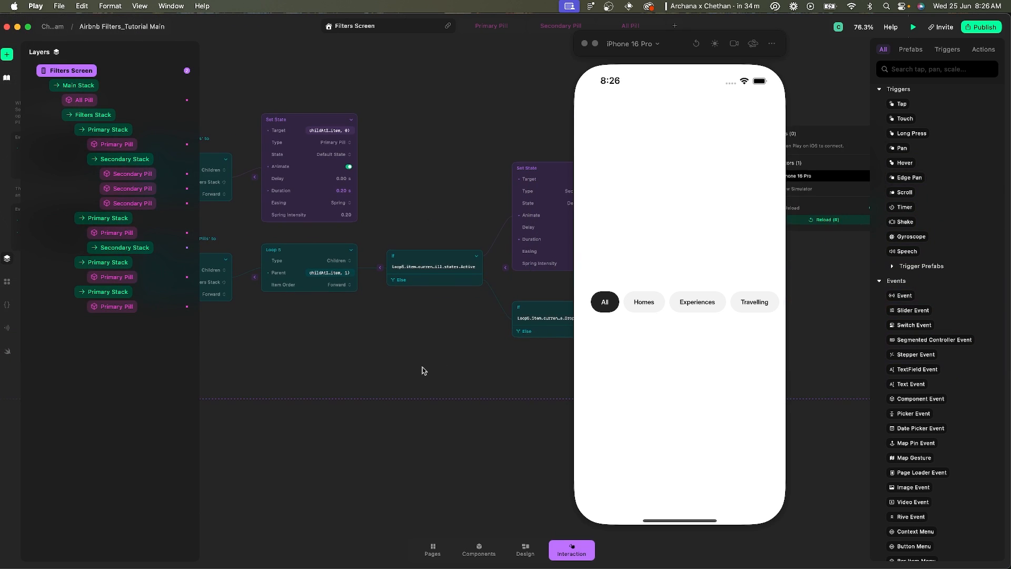
pyautogui.click(678, 51)
pyautogui.moveTo(677, 51); pyautogui.dragTo(883, 51)
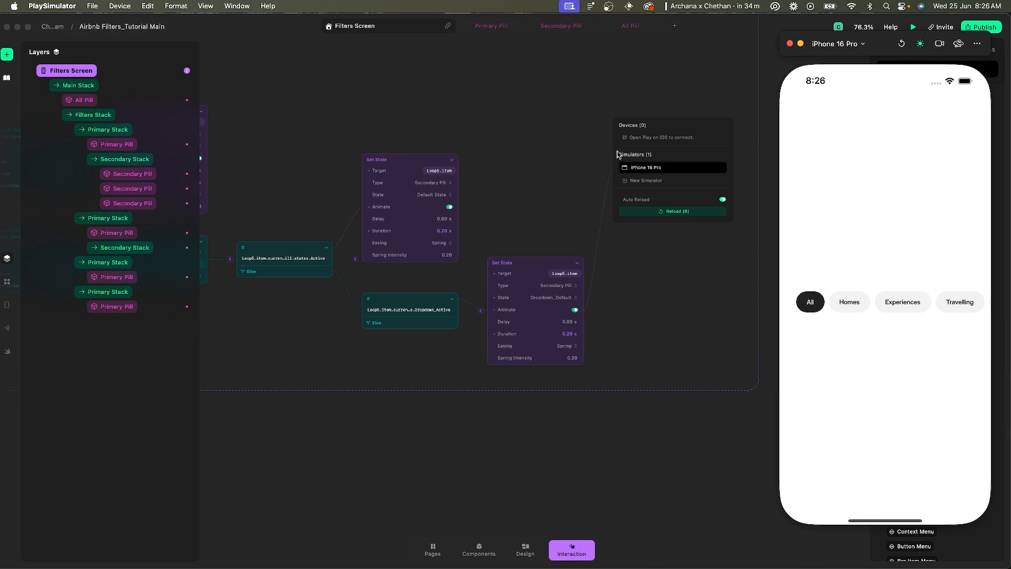
pyautogui.hscroll(-5, 586, 202)
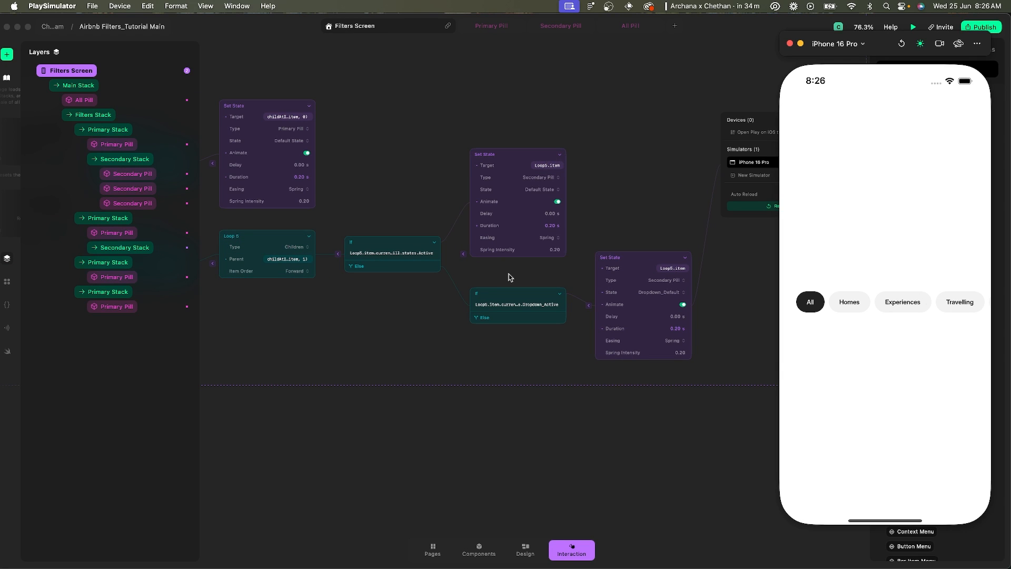
# Add the comment "This sets the state back to Inactive" to the If condition after Loop 5 and collapse its child nodes.
pyautogui.click(279, 235)
pyautogui.scroll(5, 282, 236)
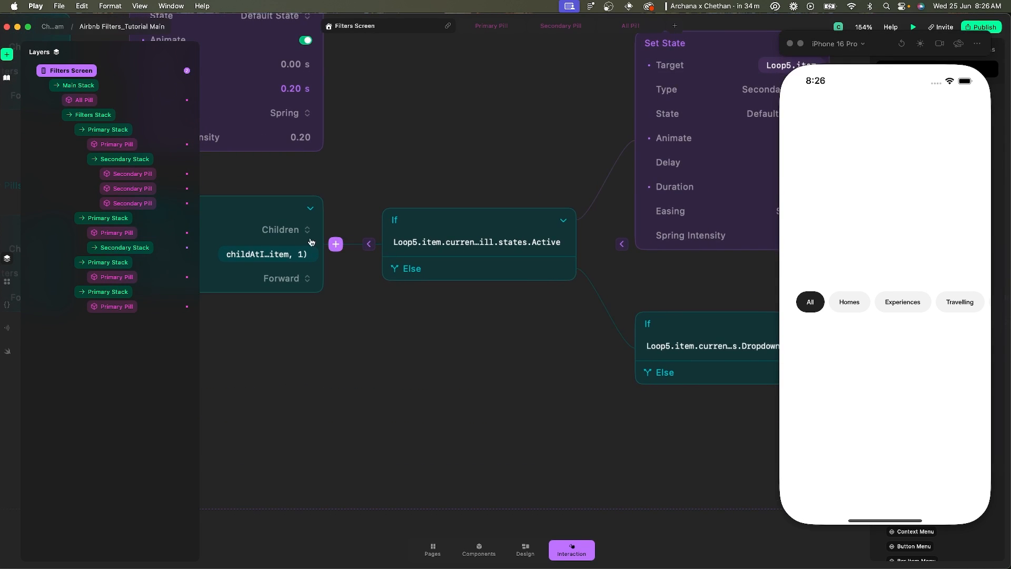
pyautogui.hscroll(-4, 309, 240)
pyautogui.scroll(-2, 436, 248)
pyautogui.hscroll(-3, 435, 248)
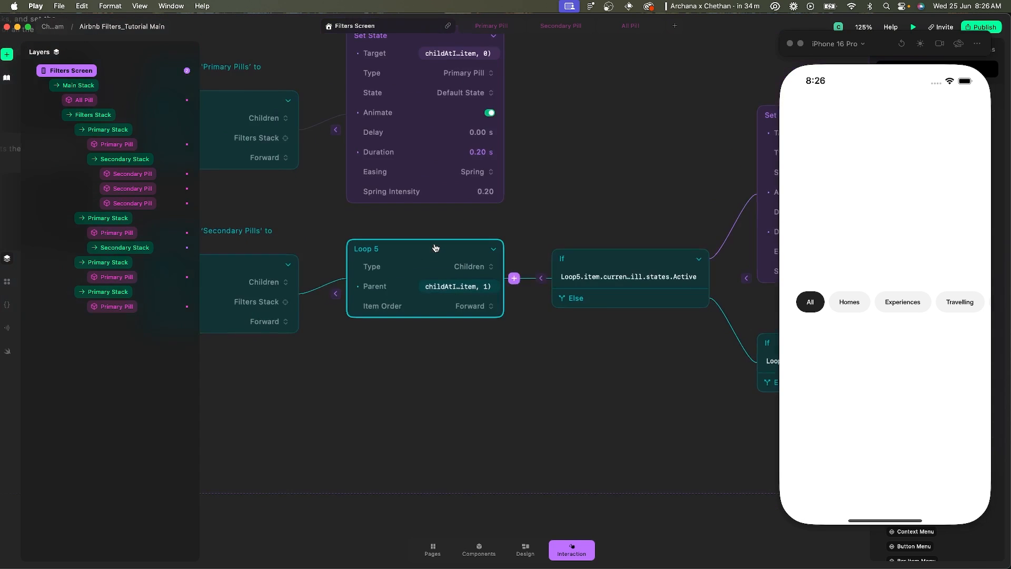
pyautogui.hscroll(5, 600, 210)
pyautogui.click(495, 246)
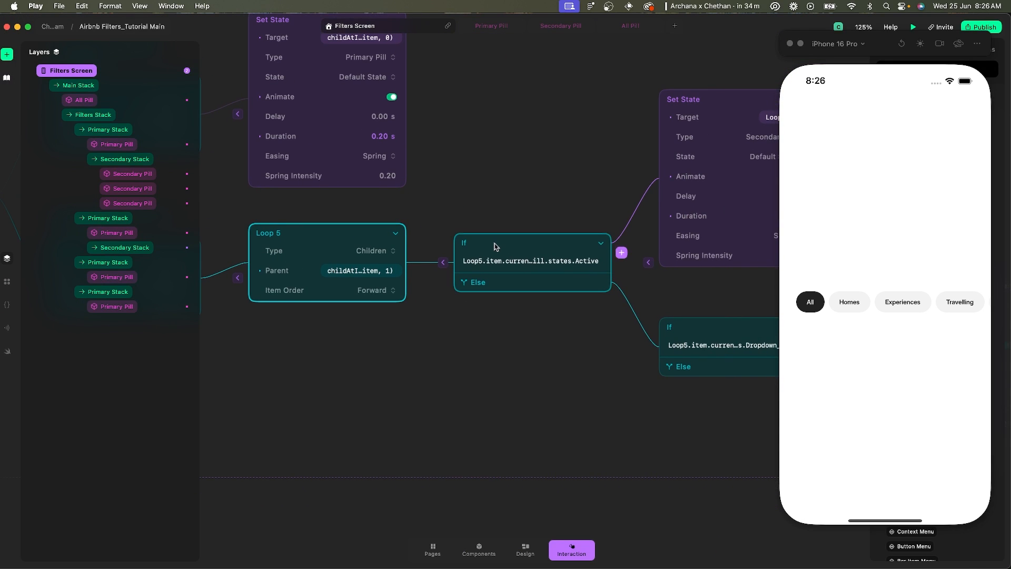
pyautogui.hscroll(3, 495, 247)
pyautogui.rightClick(432, 243)
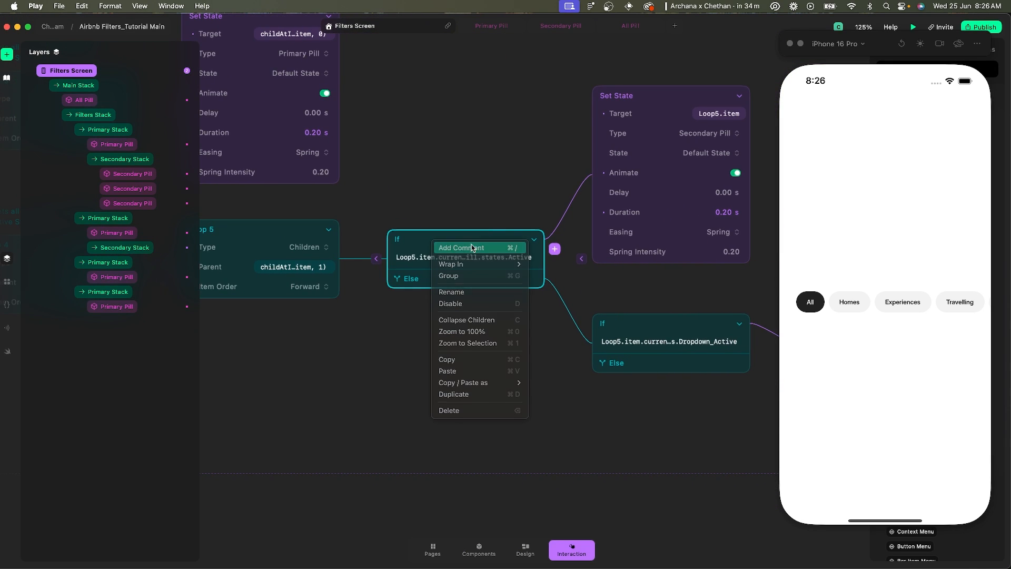
pyautogui.click(472, 247)
pyautogui.write('Th')
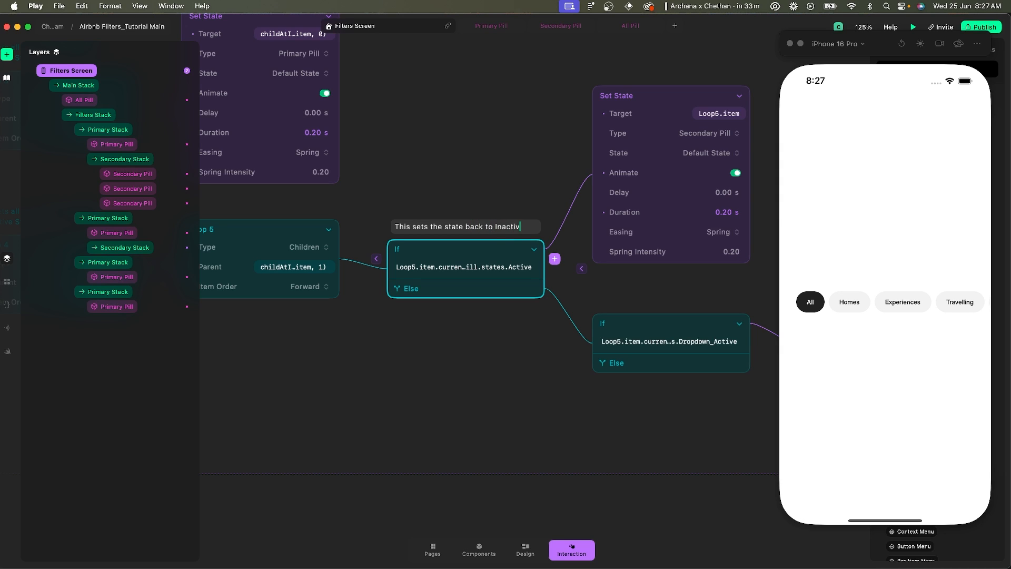
pyautogui.write('e')
pyautogui.press('Return')
pyautogui.click(582, 269)
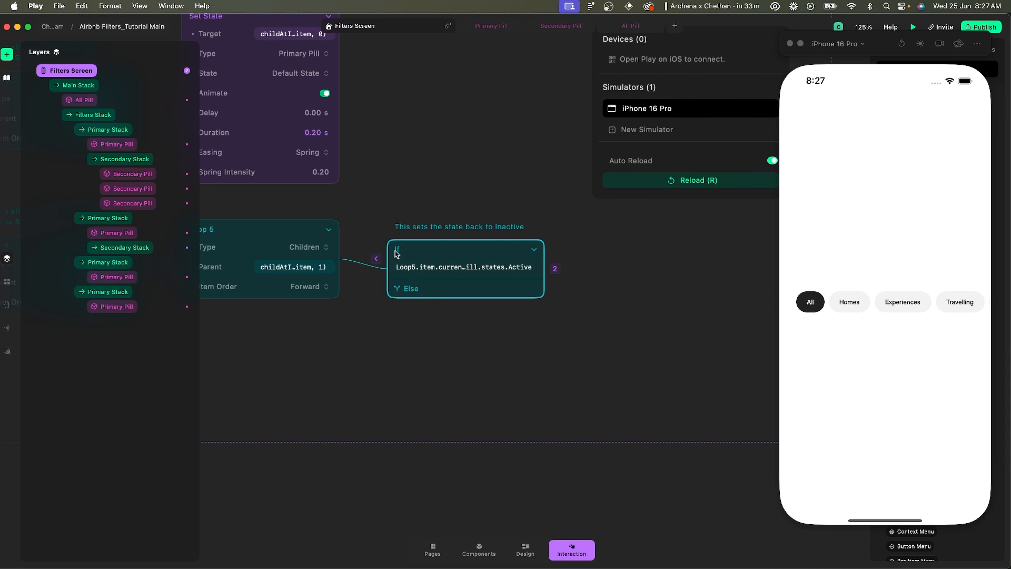
# Add a Set Scale action to Loop 5 targeting Loop5.item at 0% and enable its animation.
pyautogui.click(349, 260)
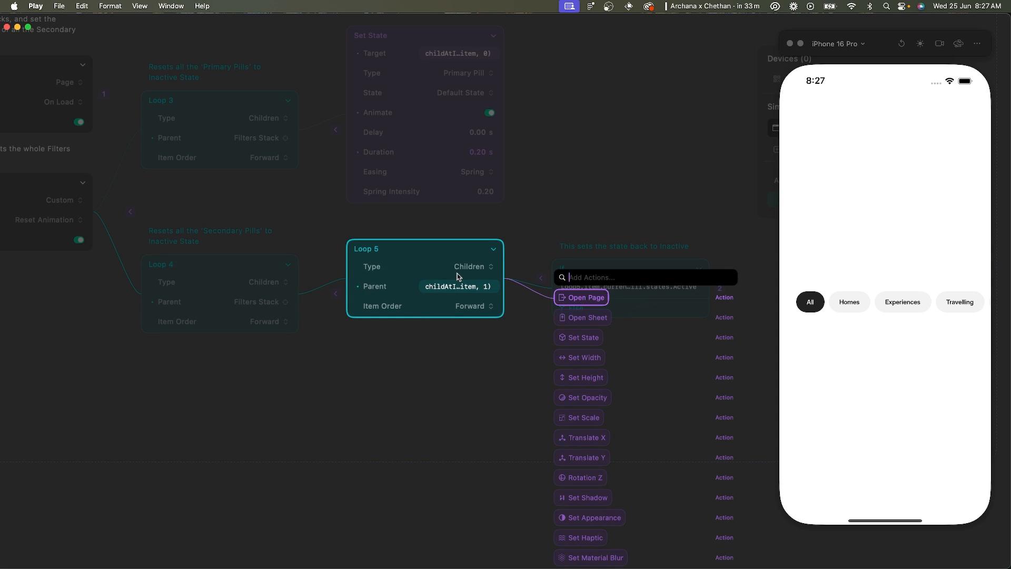
pyautogui.write('set sca')
pyautogui.press('Return')
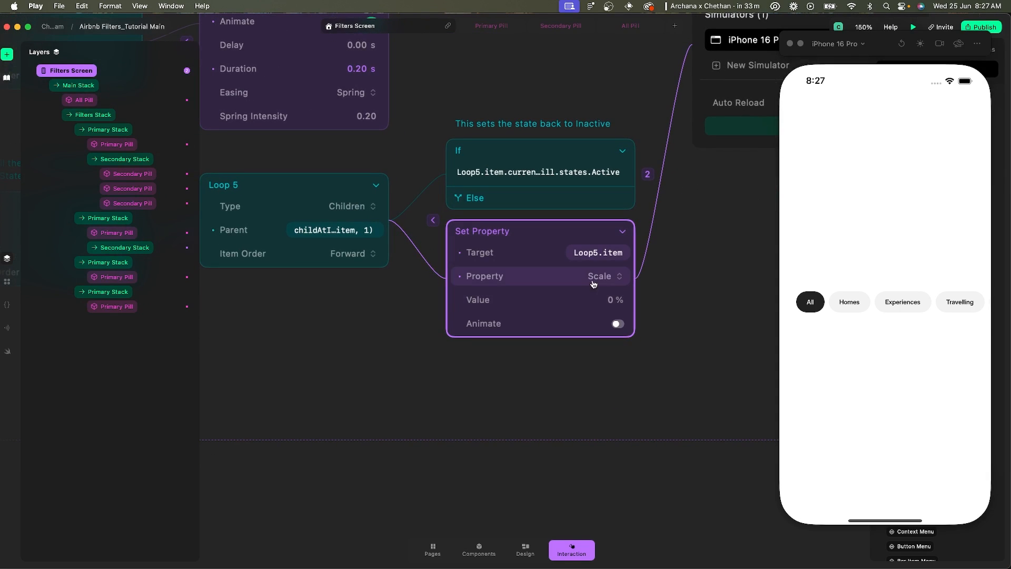
pyautogui.click(618, 325)
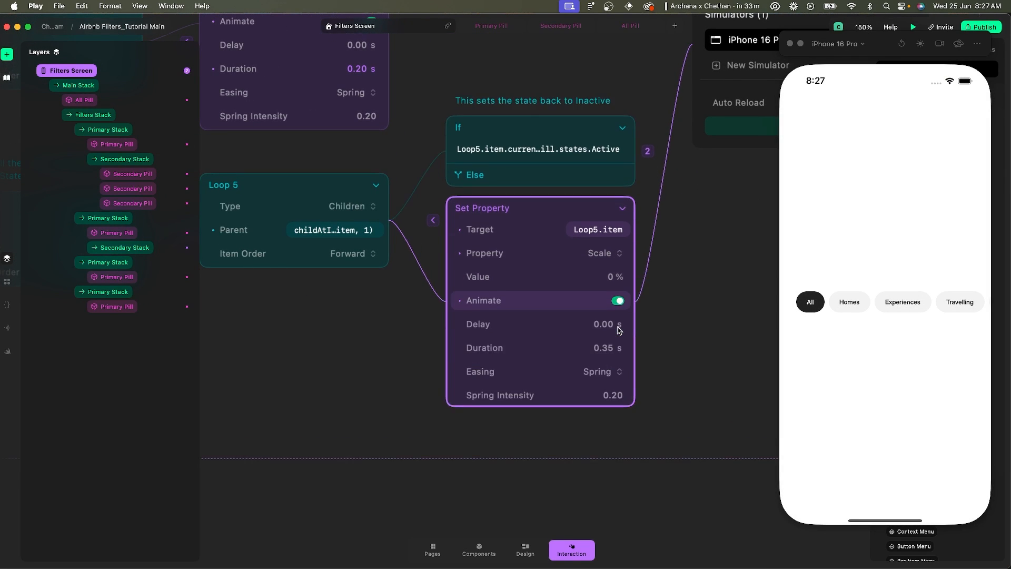
# Set the Scale action's easing to Default and its duration to 0.2 s.
pyautogui.click(603, 371)
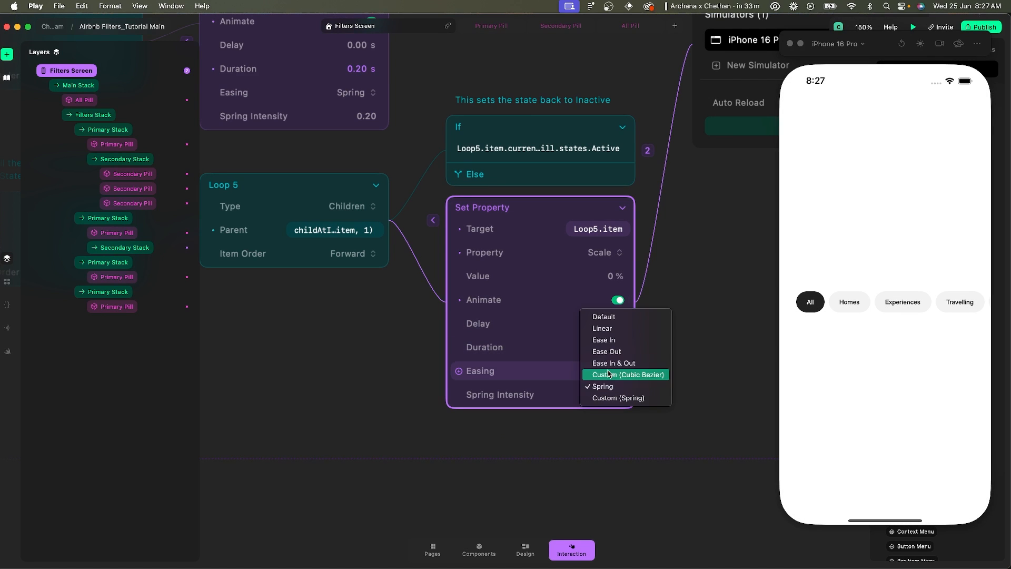
pyautogui.click(610, 316)
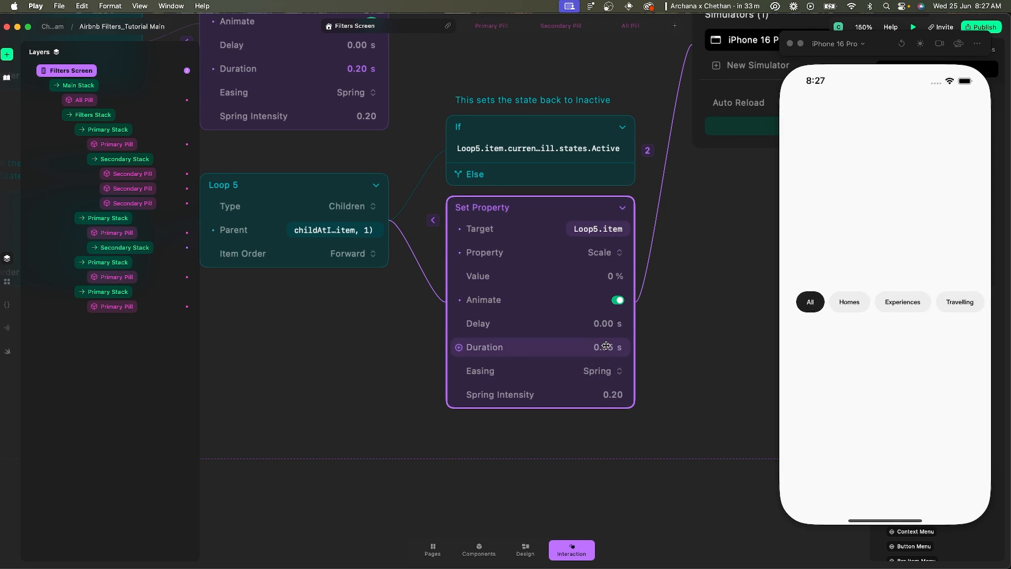
pyautogui.click(609, 347)
pyautogui.write('0')
pyautogui.press('Return')
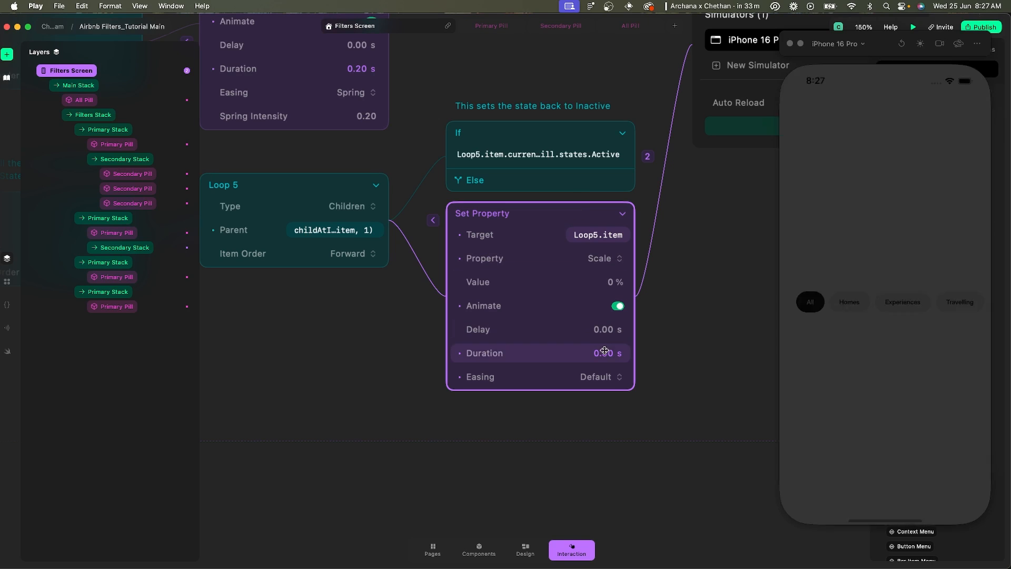
pyautogui.moveTo(463, 352); pyautogui.dragTo(585, 355)
pyautogui.click(599, 354)
pyautogui.write('0.2')
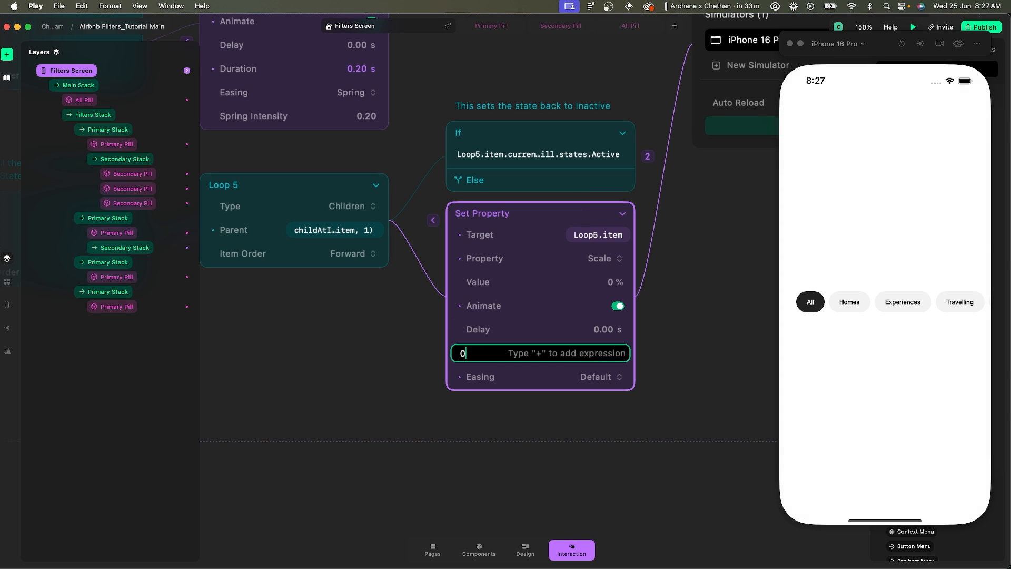
pyautogui.press('Return')
# Duplicate the Scale action and change the copy's property to Opacity.
pyautogui.press('super+d')
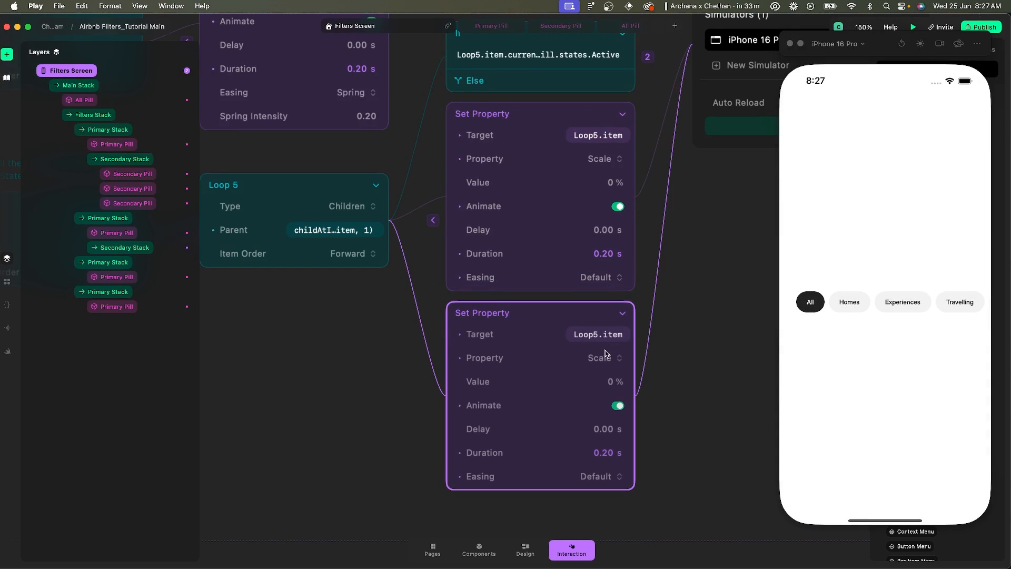
pyautogui.click(599, 358)
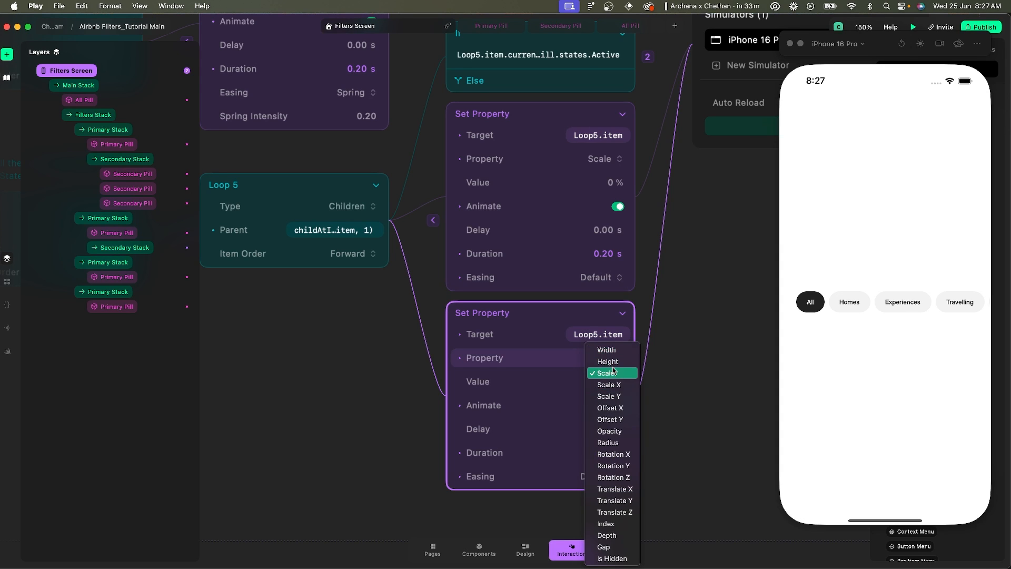
pyautogui.click(610, 431)
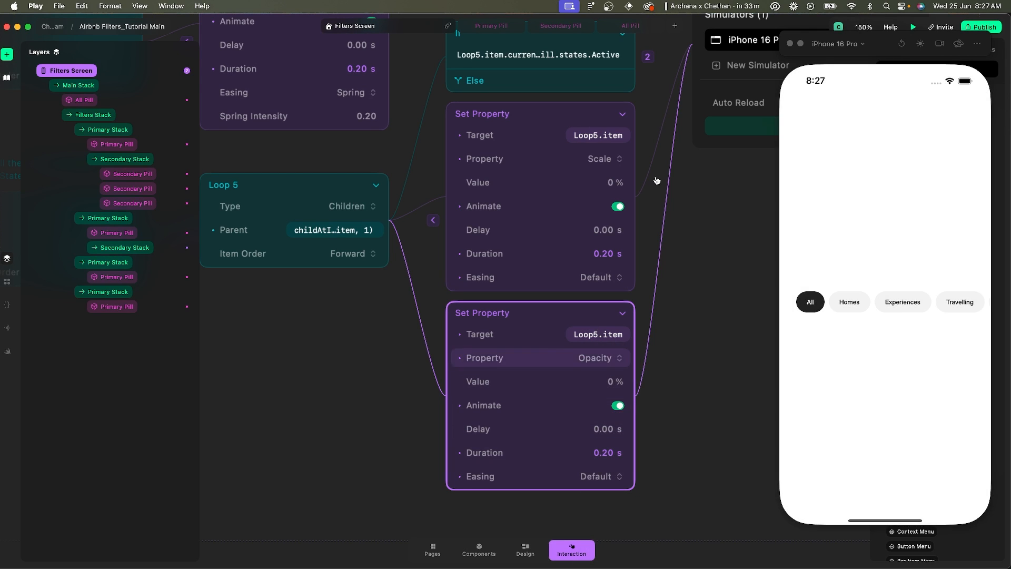
# Test the reset in the simulator by opening Homes, choosing Unread and going back to the primary filters.
pyautogui.click(851, 304)
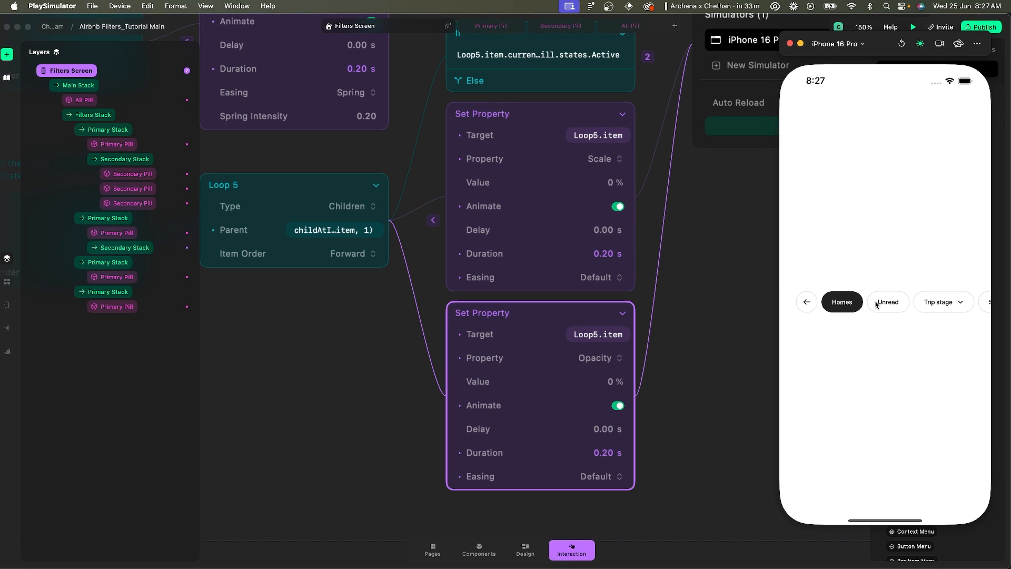
pyautogui.click(877, 304)
pyautogui.click(806, 302)
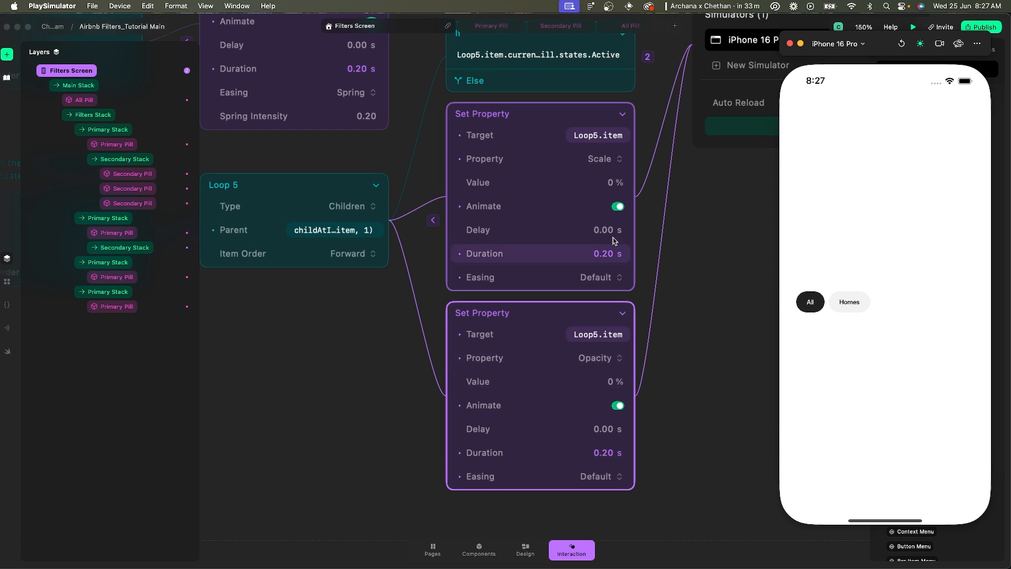
# Try a value of 50% for both the Scale and Opacity actions of Loop 5.
pyautogui.click(613, 185)
pyautogui.write('50')
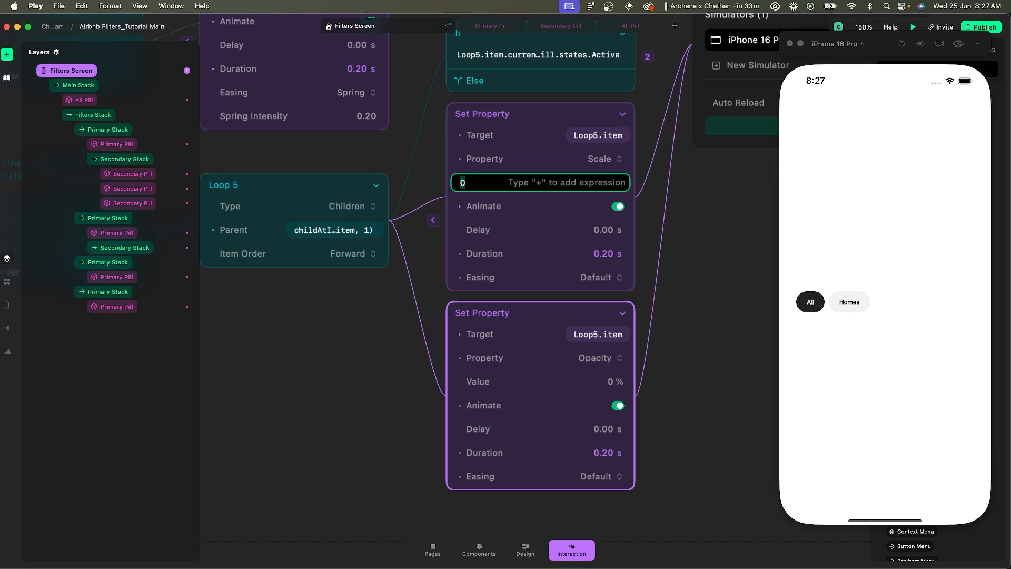
pyautogui.press('Return')
pyautogui.click(613, 381)
pyautogui.write('50')
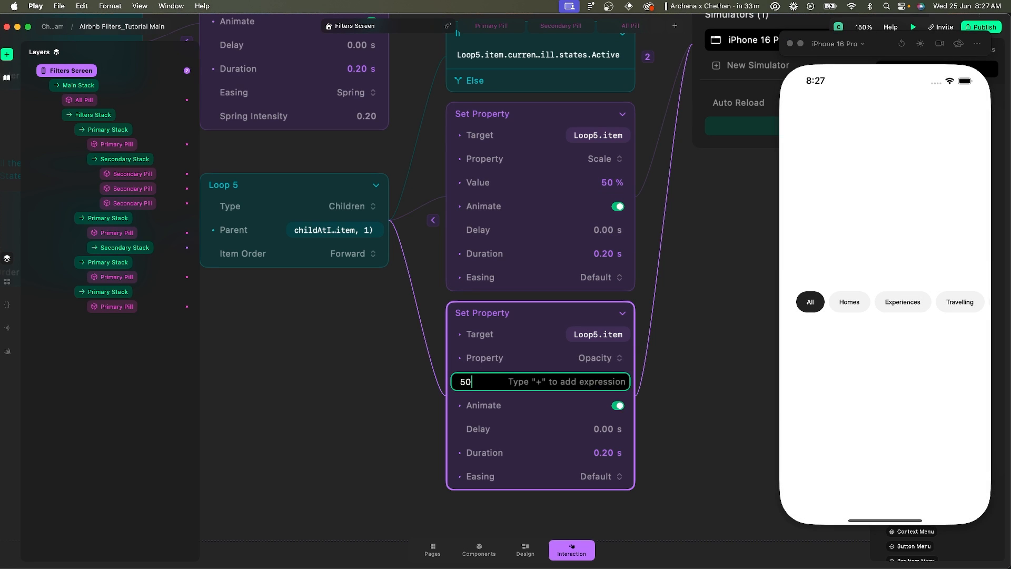
pyautogui.press('Return')
# Test the reset in the simulator with Homes, Unread, Trip stage and Starred active, and examine how the secondary pills shrink and fade.
pyautogui.click(848, 304)
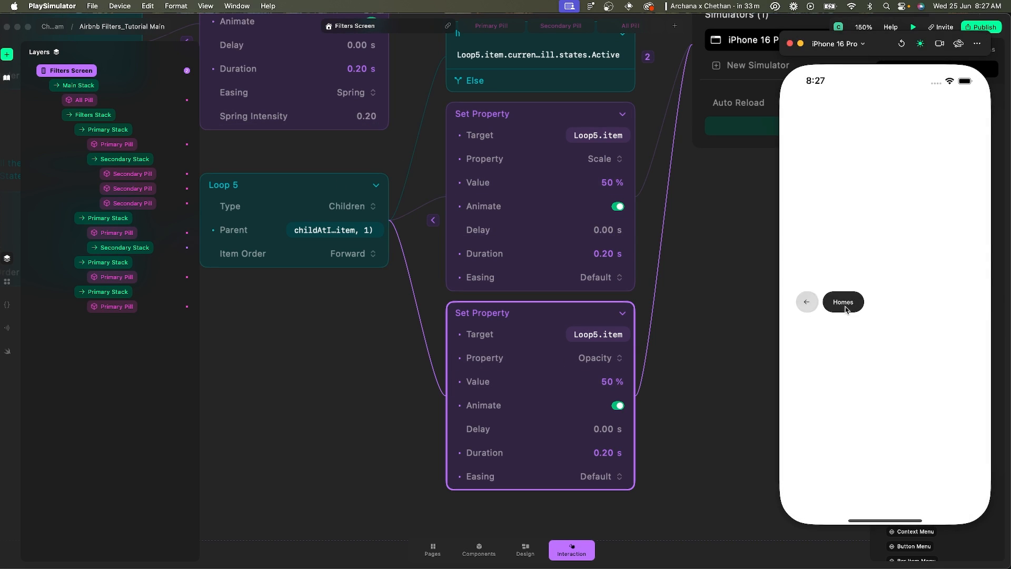
pyautogui.click(880, 302)
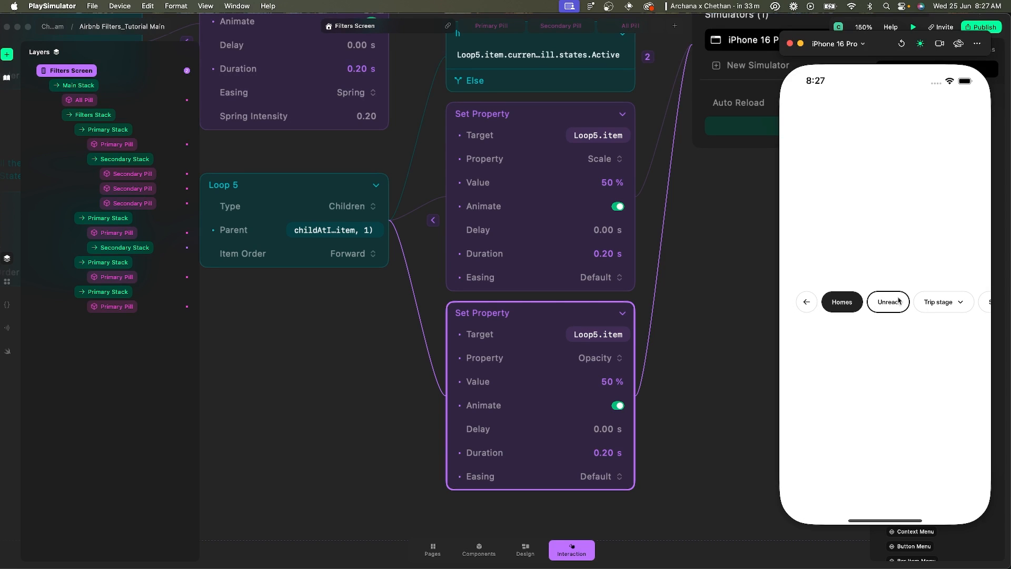
pyautogui.click(925, 308)
pyautogui.hscroll(2, 925, 308)
pyautogui.click(960, 301)
pyautogui.hscroll(-2, 853, 307)
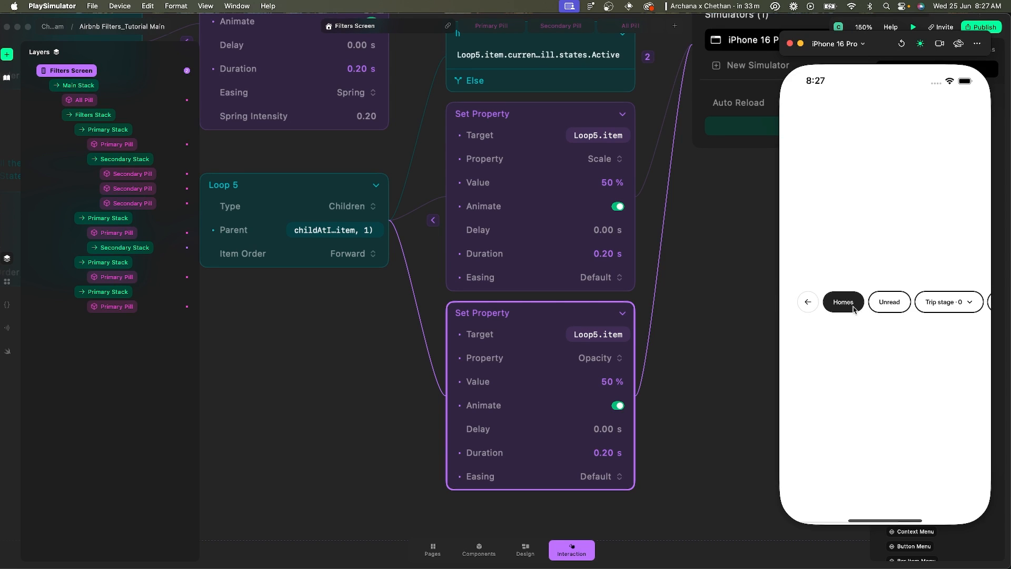
pyautogui.click(807, 305)
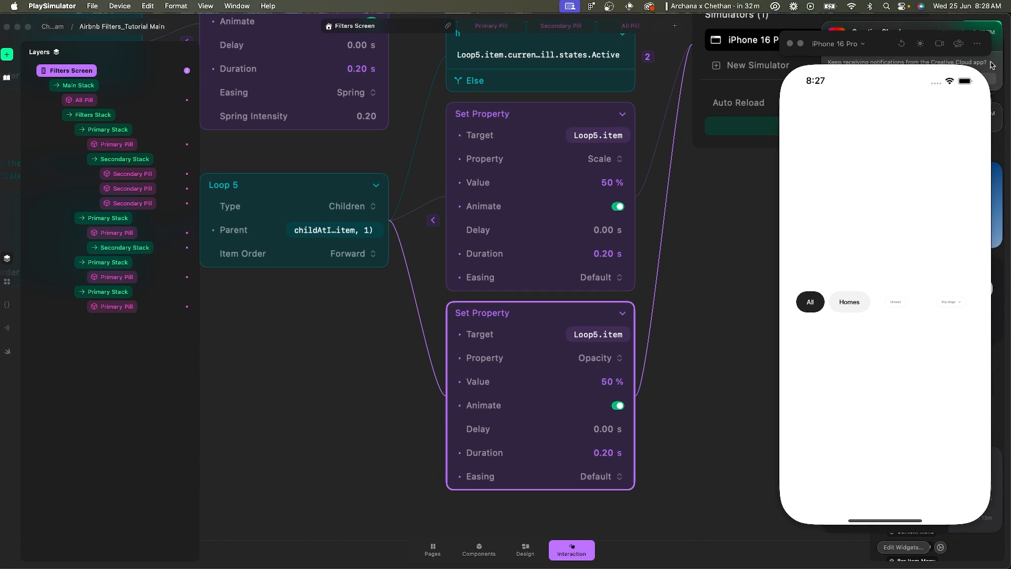
pyautogui.hscroll(2, 878, 298)
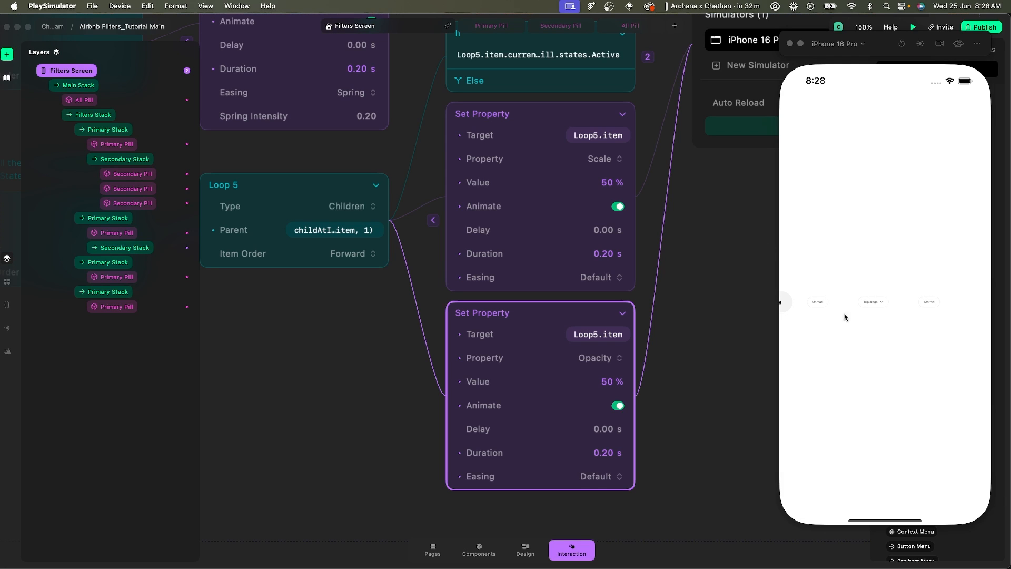
pyautogui.hscroll(-2, 827, 308)
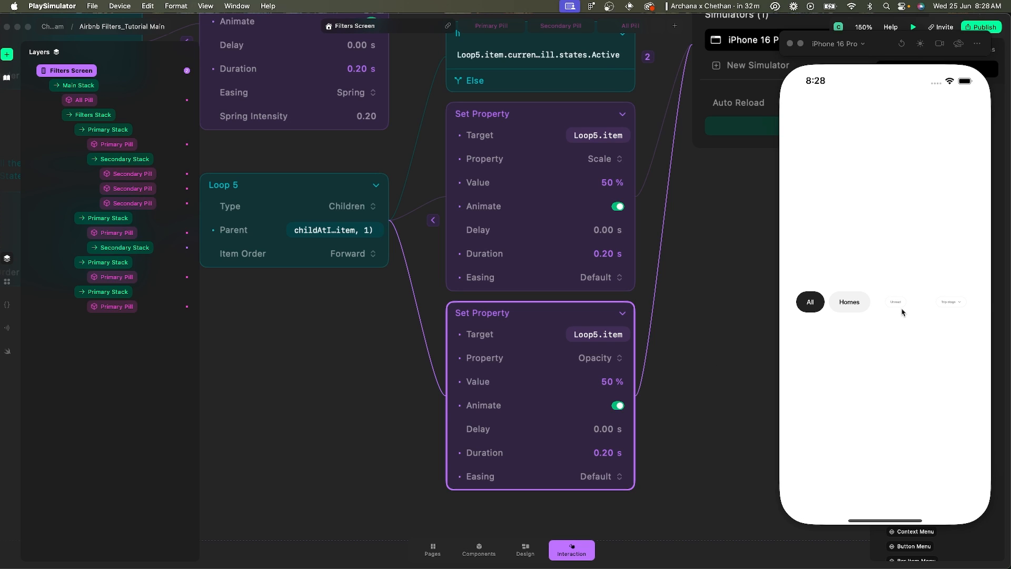
pyautogui.hscroll(1, 901, 312)
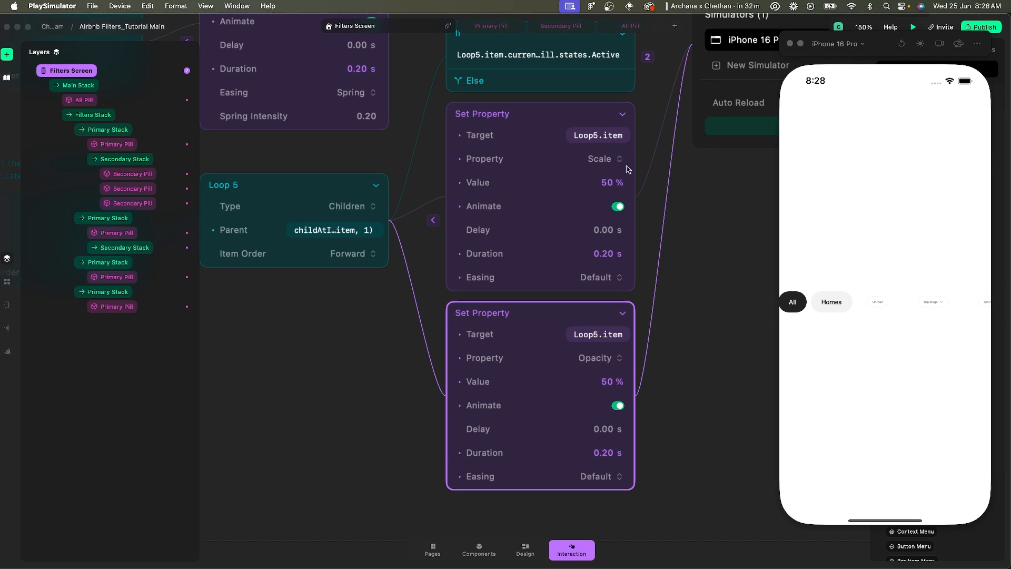
# Set the values of Loop 5's Scale and Opacity actions to 0%.
pyautogui.click(611, 182)
pyautogui.write('0')
pyautogui.press('Return')
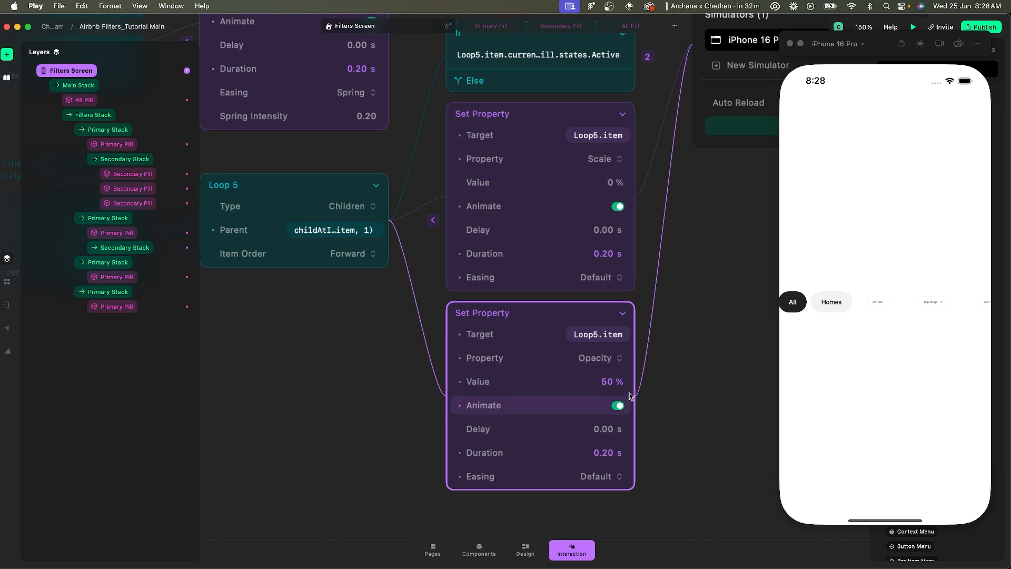
pyautogui.click(611, 382)
pyautogui.press('BackSpace')
pyautogui.write('0')
pyautogui.press('Return')
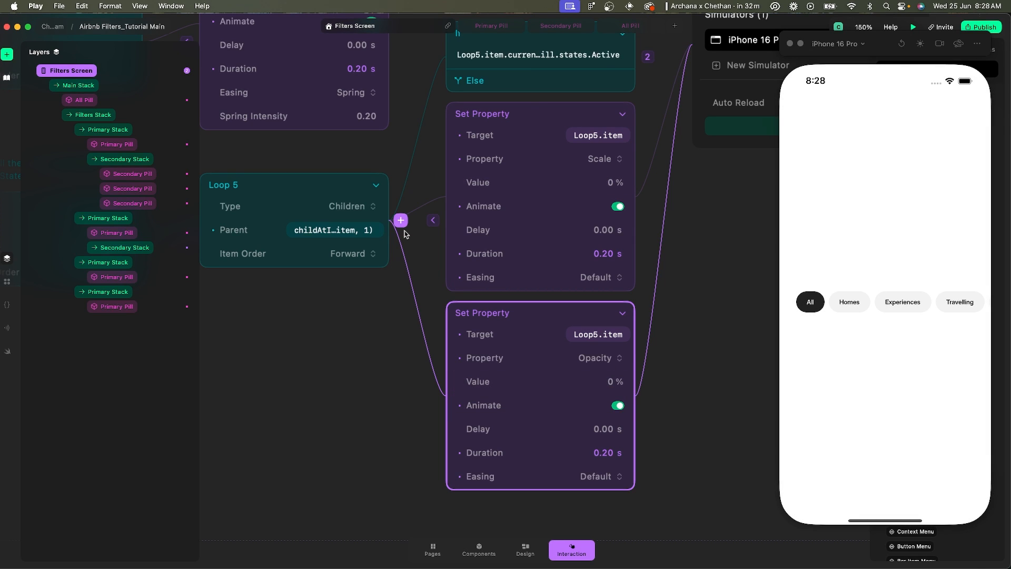
# Add an Animate action to Loop 5 with Default easing and a 0.2 s duration.
pyautogui.click(401, 220)
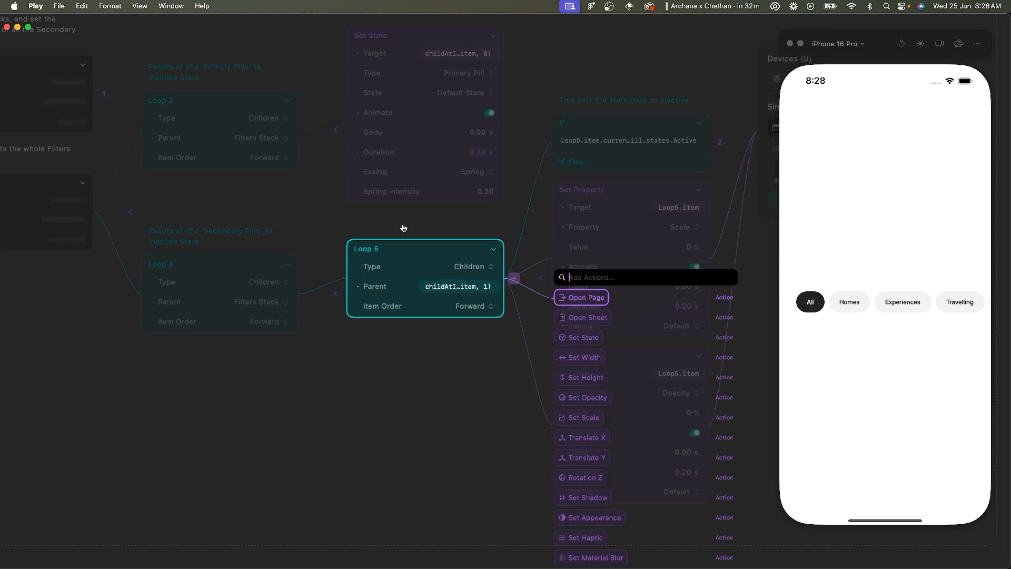
pyautogui.write('ani')
pyautogui.press('Return')
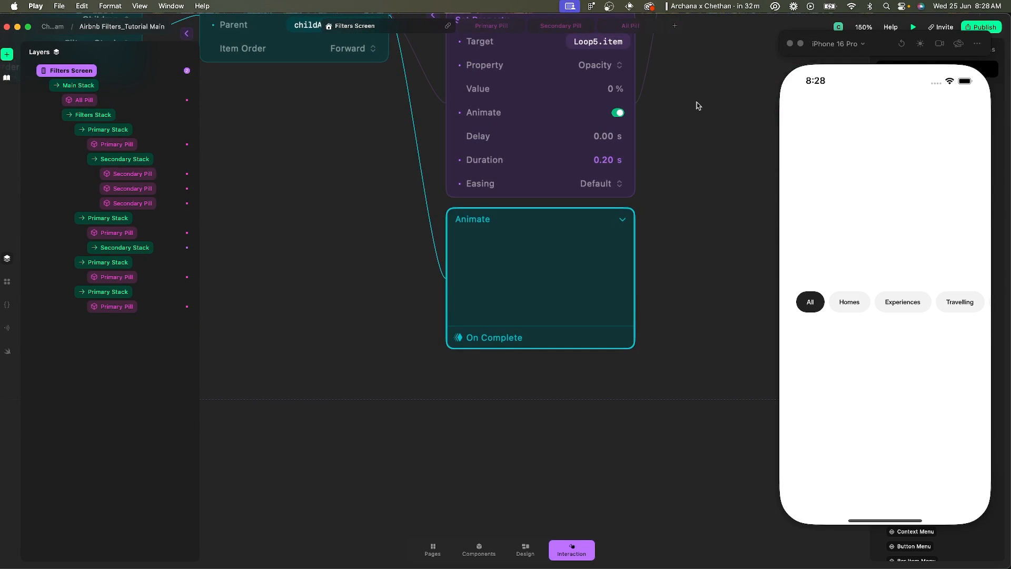
pyautogui.scroll(3, 698, 105)
pyautogui.scroll(-1, 596, 160)
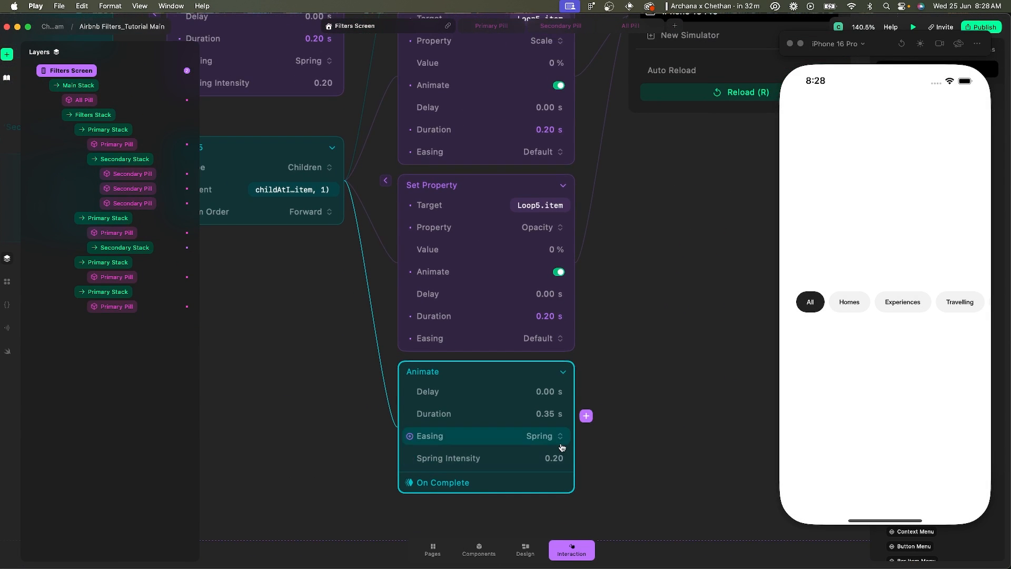
pyautogui.click(543, 436)
pyautogui.click(556, 386)
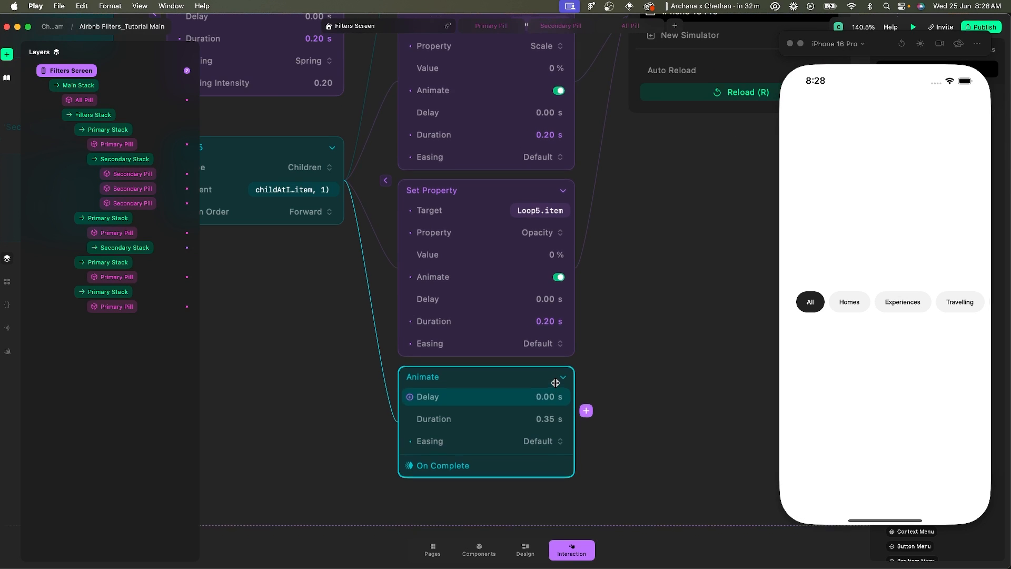
pyautogui.click(543, 419)
pyautogui.write('0.2')
pyautogui.press('Return')
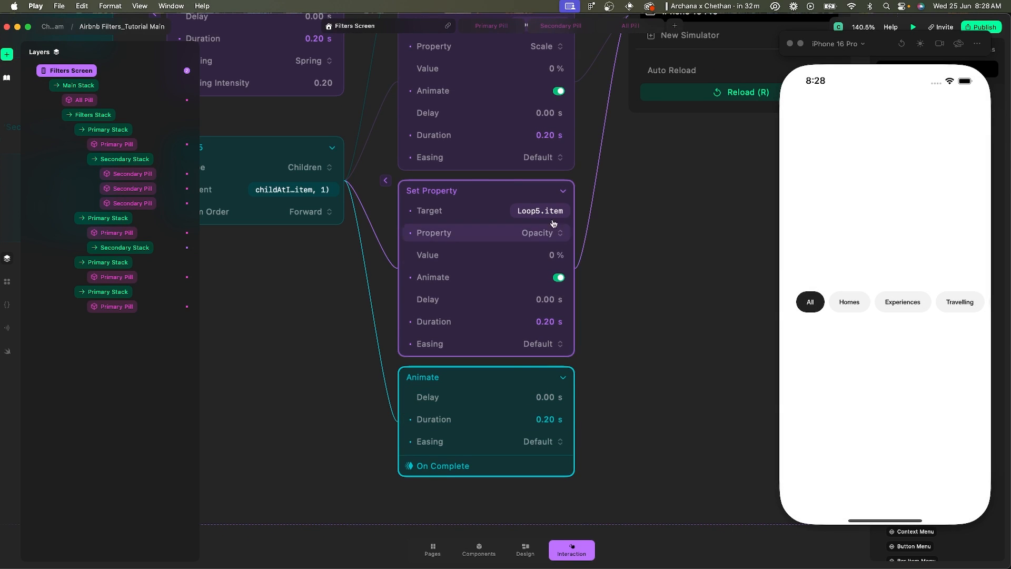
# Move Loop 5's Scale and Opacity Set Property actions into its Animate action.
pyautogui.scroll(3, 463, 203)
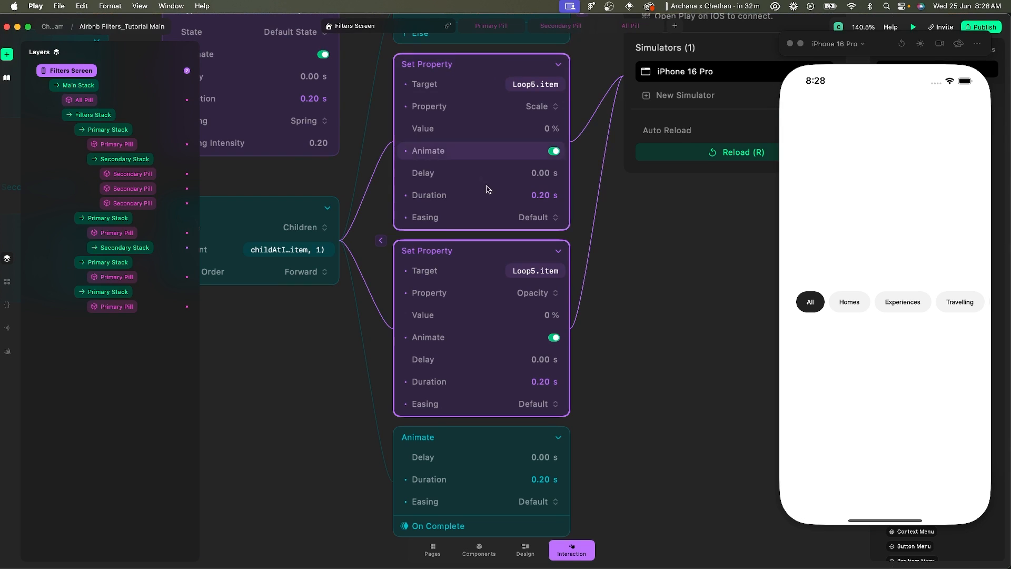
pyautogui.moveTo(437, 245); pyautogui.dragTo(481, 445)
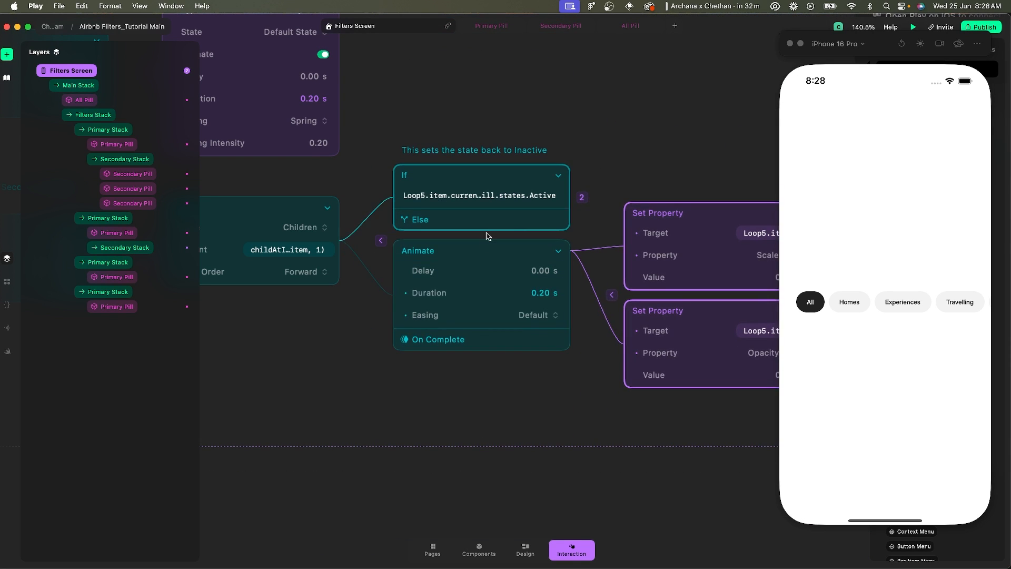
# Try an On Complete action for the Animate action that turns on Is Hidden for Loop5.item.
pyautogui.hscroll(3, 635, 300)
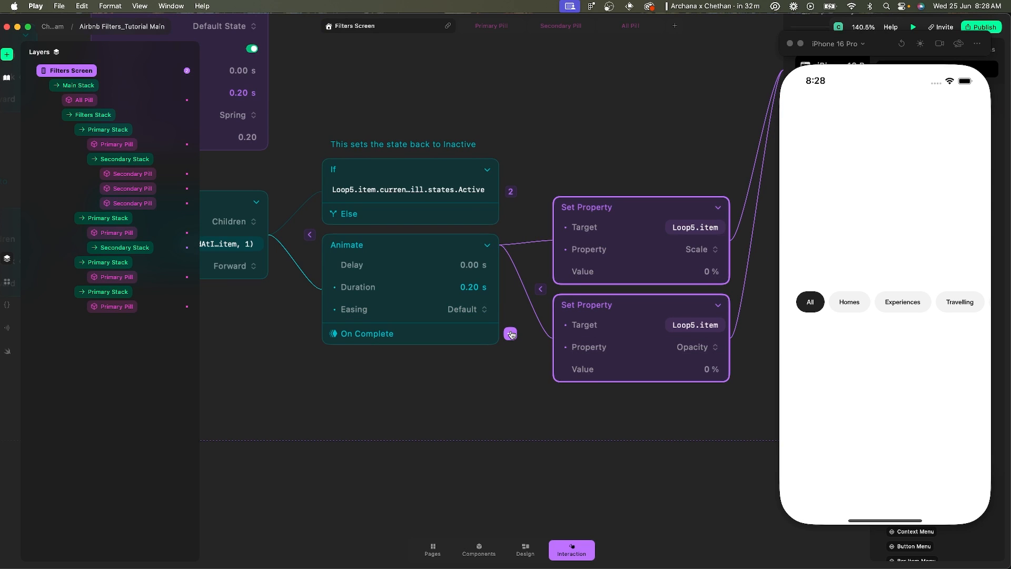
pyautogui.click(510, 334)
pyautogui.write('set hi')
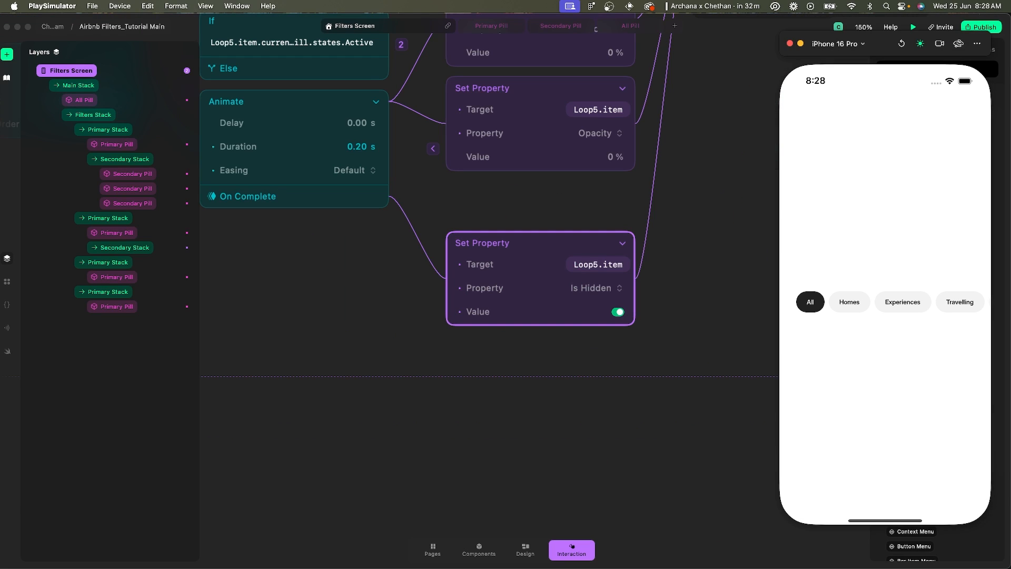
# Switch to Figma and examine the index diagram around the Experiences secondary stack, comparing it with the Is Hidden action in Play.
pyautogui.press('super+Tab')
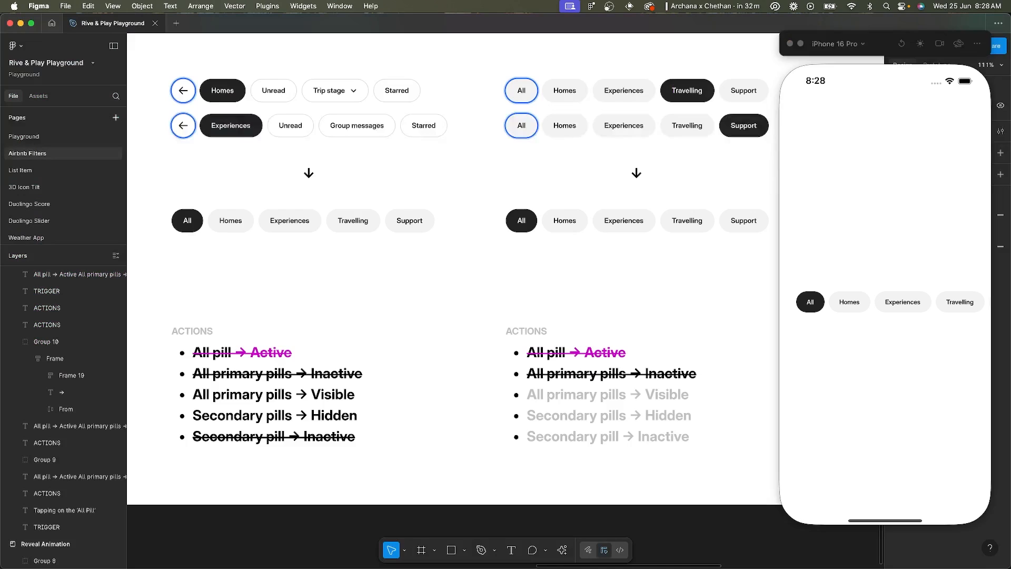
pyautogui.scroll(-3, 522, 269)
pyautogui.hscroll(-5, 521, 269)
pyautogui.click(521, 269)
pyautogui.hscroll(-6, 521, 269)
pyautogui.scroll(4, 522, 270)
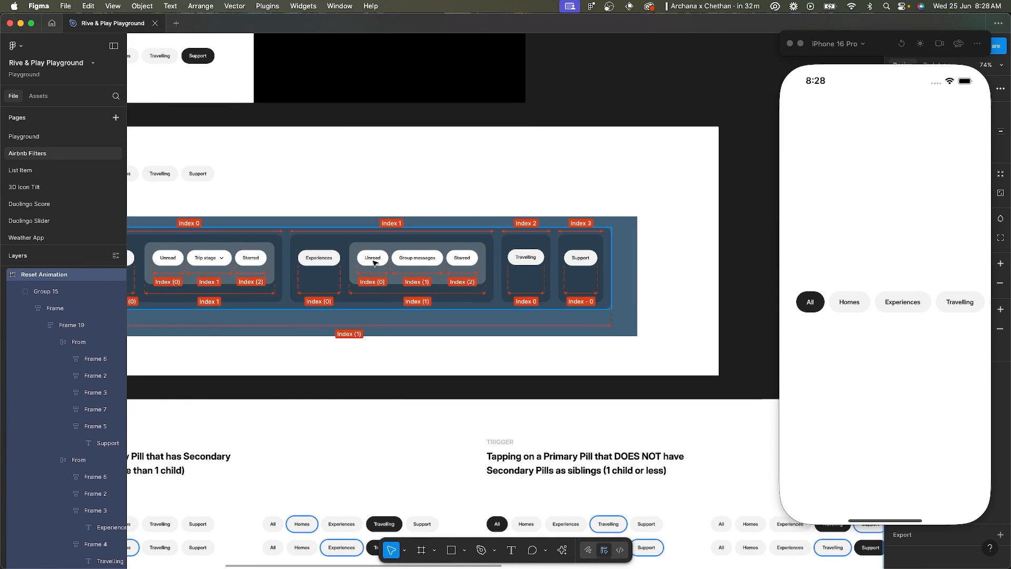
pyautogui.scroll(3, 368, 270)
pyautogui.scroll(3, 305, 286)
pyautogui.hscroll(-1, 306, 286)
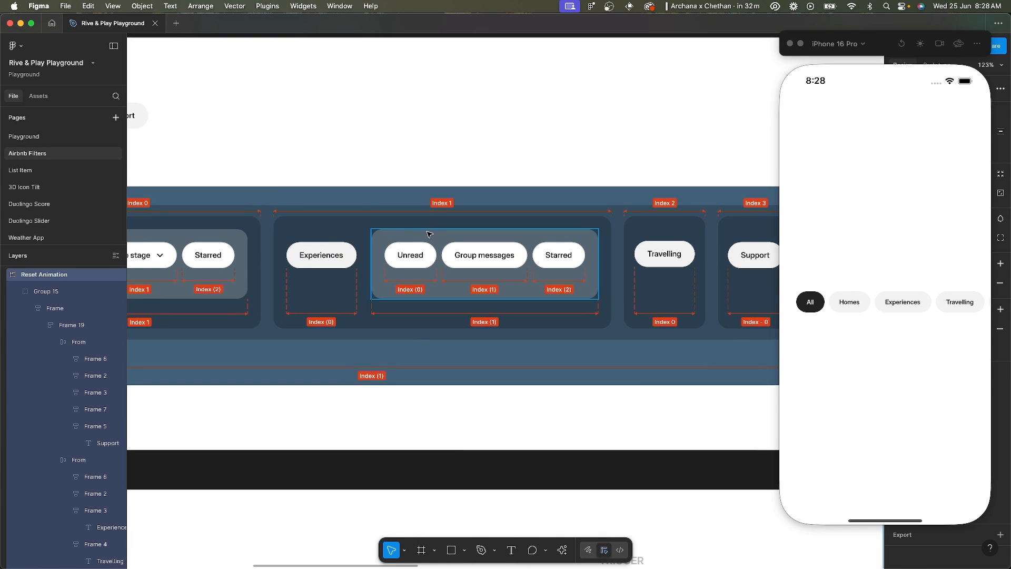
pyautogui.keyDown('super'); pyautogui.click(427, 232); pyautogui.keyUp('super')
pyautogui.scroll(4, 427, 232)
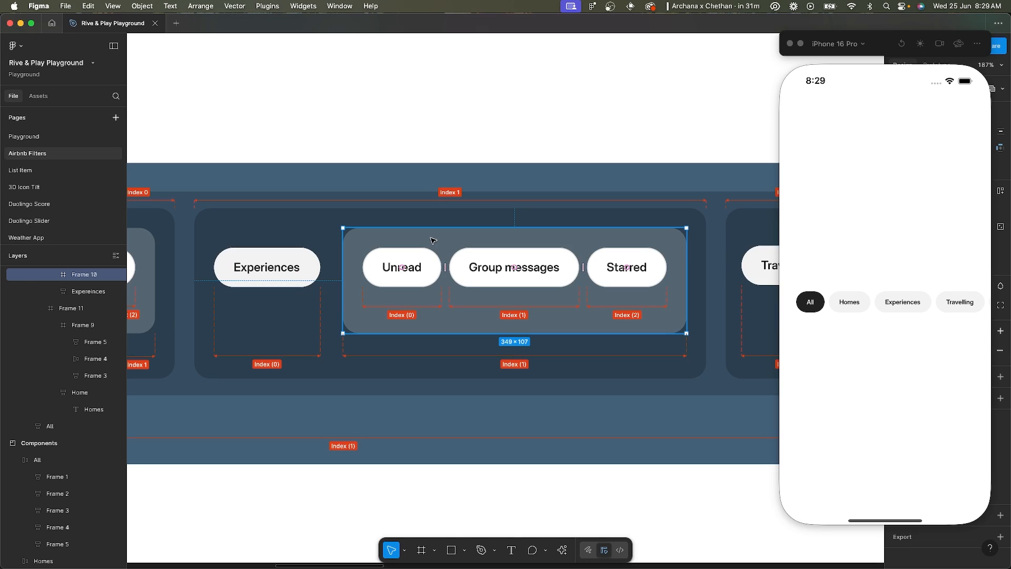
pyautogui.press('super+Tab')
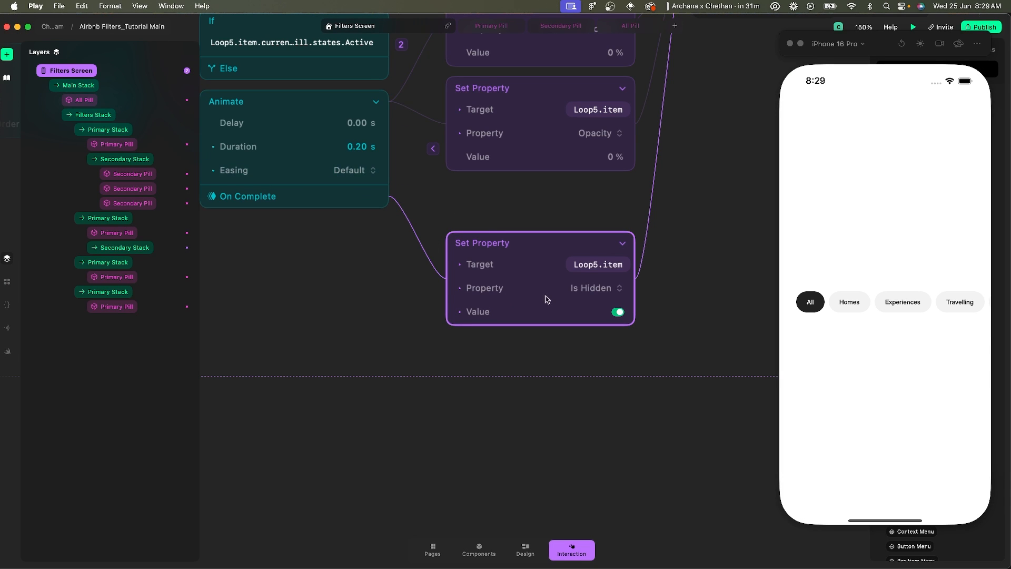
pyautogui.press('super+Tab')
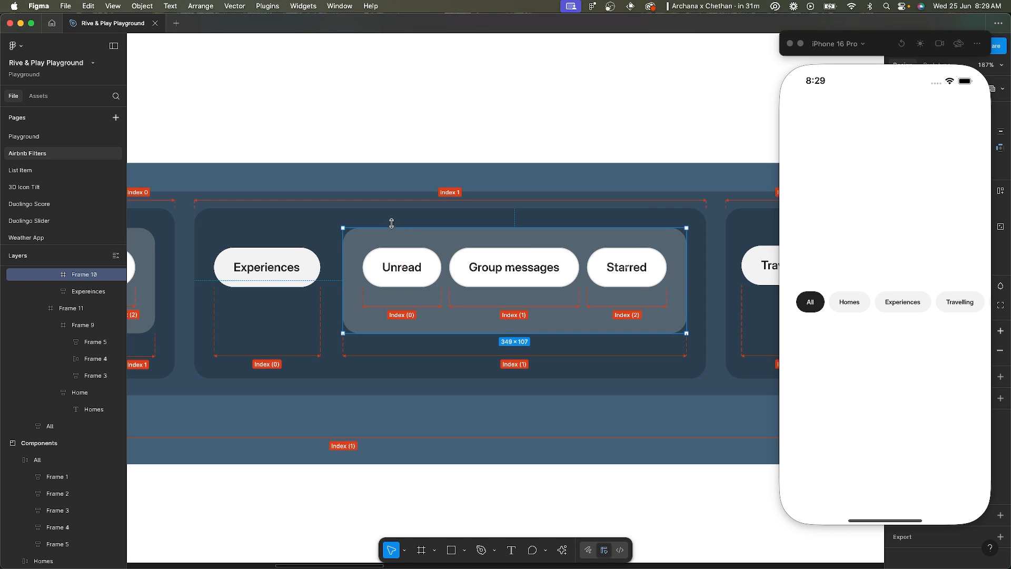
pyautogui.press('super+Tab')
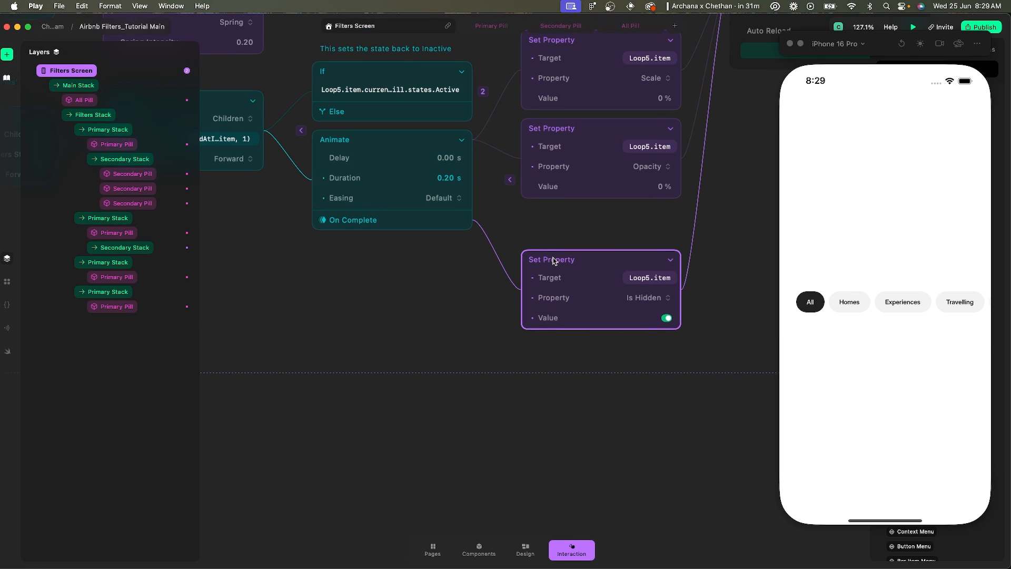
# Delete the Is Hidden action from the Animate action's On Complete branch.
pyautogui.press('BackSpace')
pyautogui.hscroll(-5, 411, 245)
pyautogui.scroll(2, 410, 245)
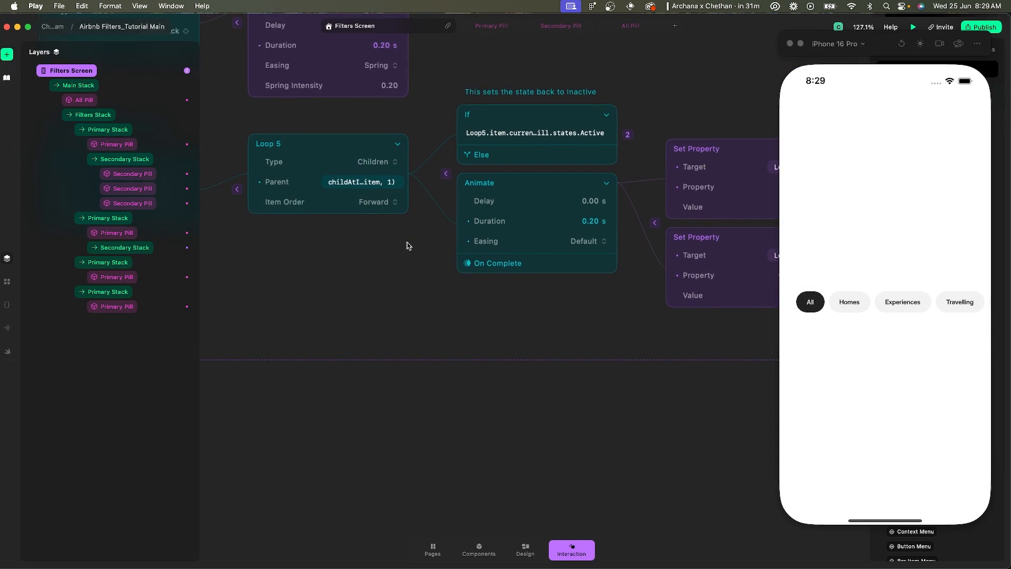
# Collapse the first Secondary Stack in the layer tree and examine the parent expression of Loop 5.
pyautogui.hscroll(-5, 407, 245)
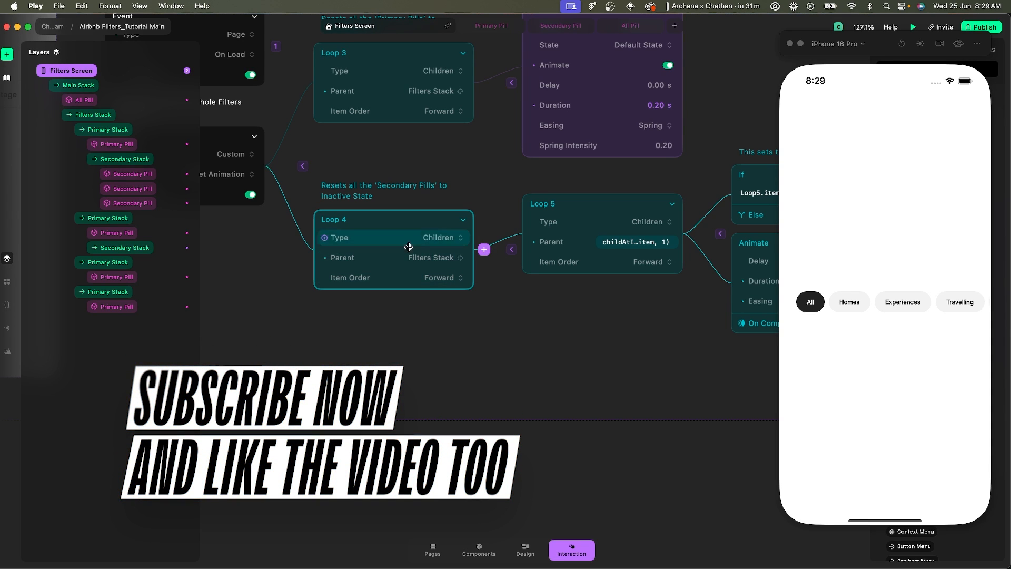
pyautogui.click(81, 159)
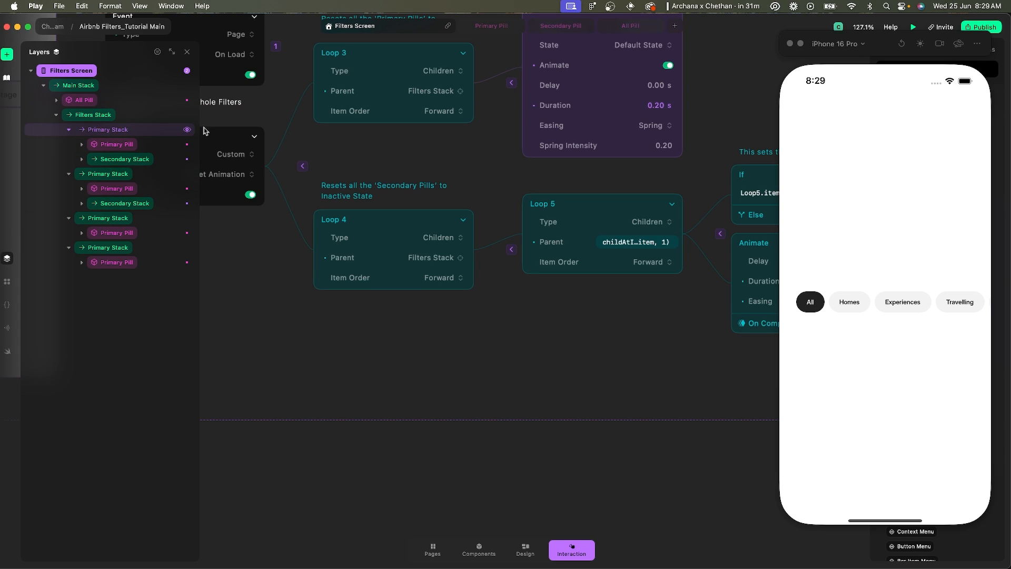
pyautogui.click(619, 243)
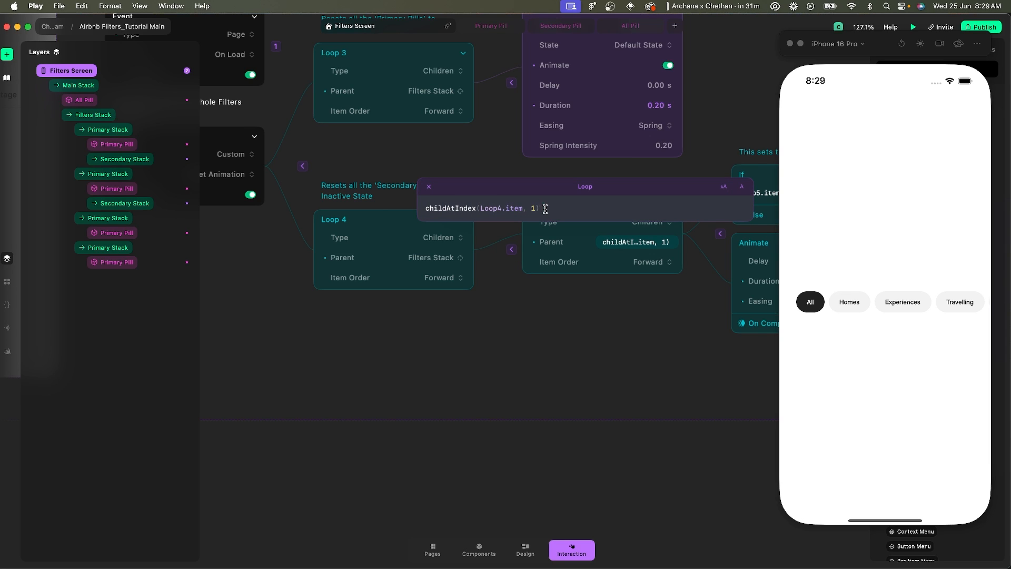
pyautogui.press('super+a')
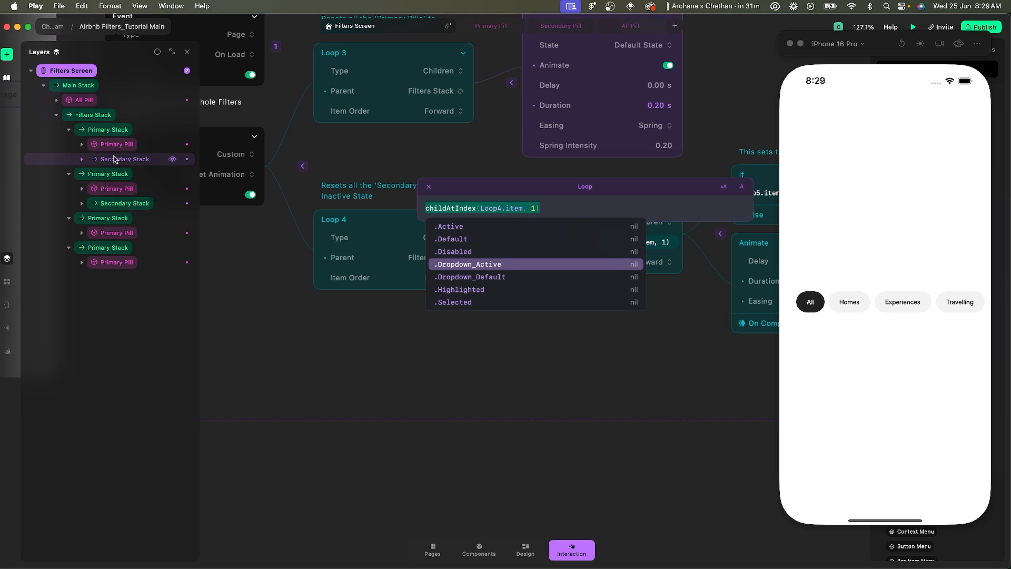
pyautogui.click(458, 417)
# Add a Set Property action to Loop 4 that turns on Is Hidden.
pyautogui.click(484, 252)
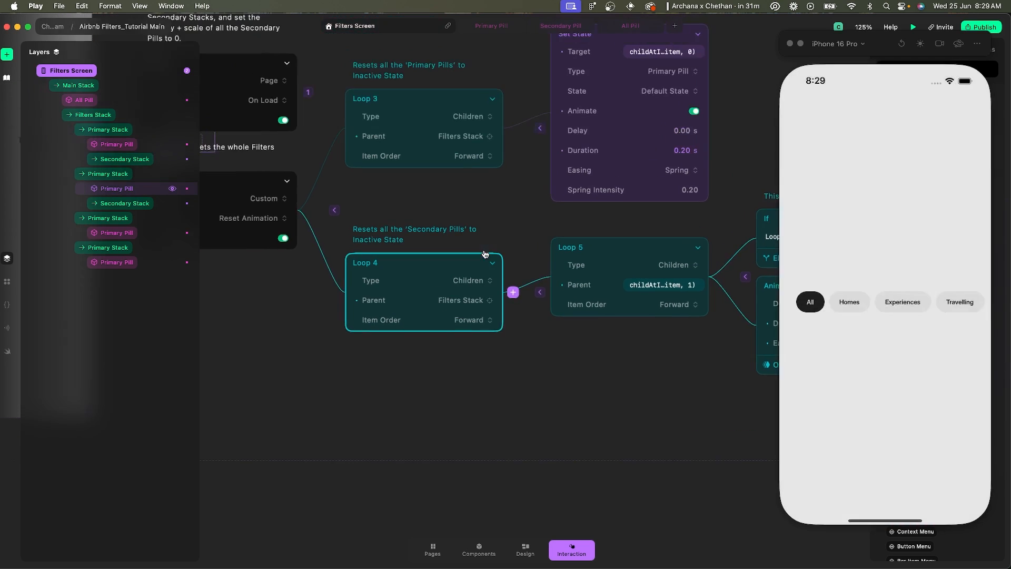
pyautogui.click(513, 292)
pyautogui.write('set')
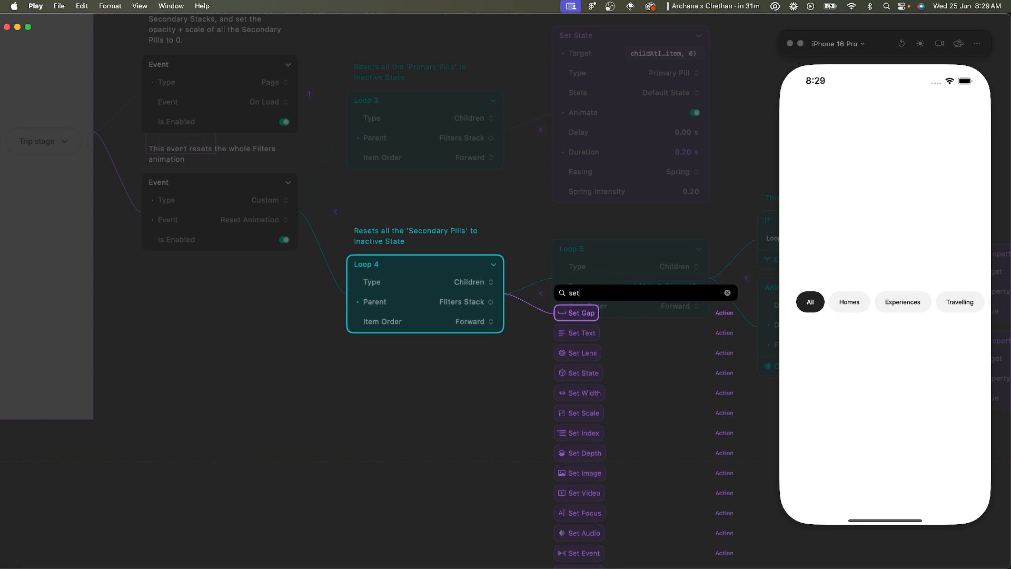
pyautogui.write(' pro')
pyautogui.press('Return')
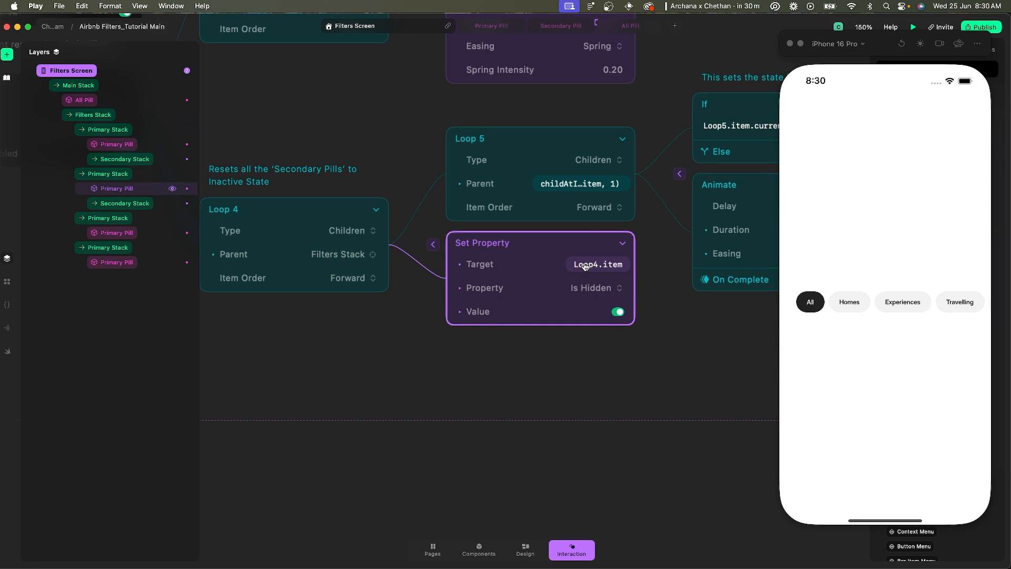
# Replace the target of Loop 4's Is Hidden action with a childAtIndex expression using index 1.
pyautogui.click(594, 266)
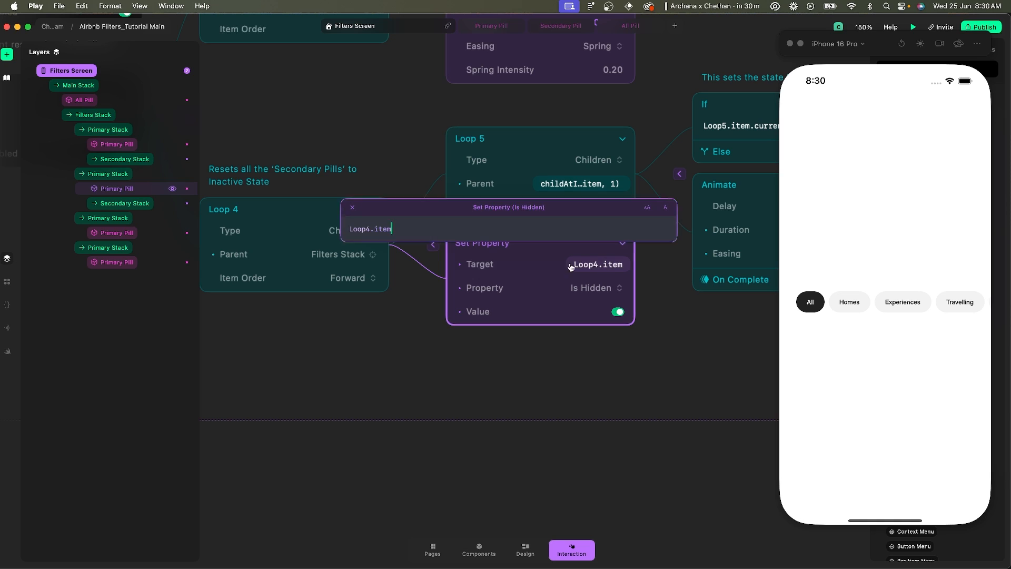
pyautogui.press('super+a')
pyautogui.write('chi')
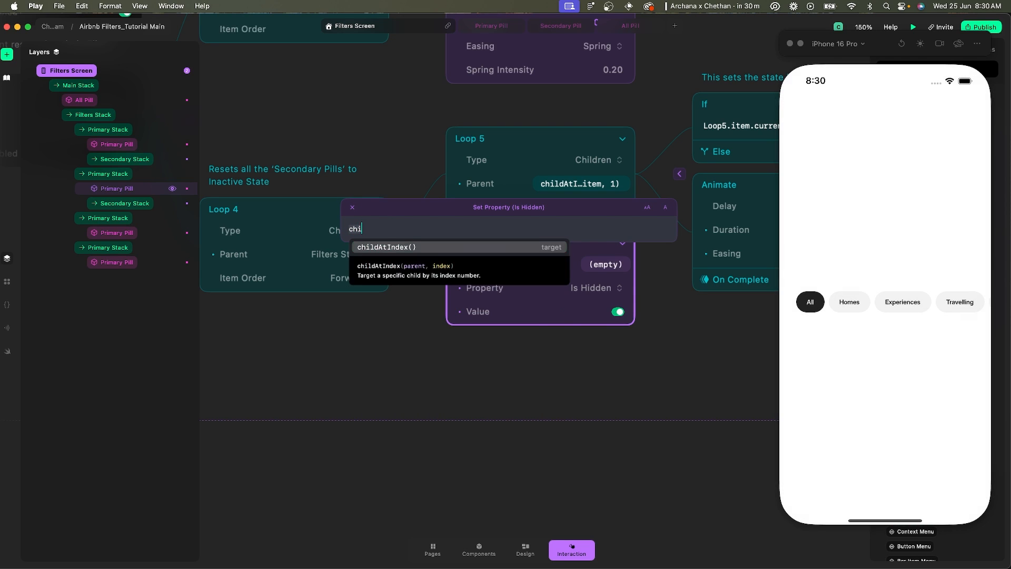
pyautogui.write('ld')
pyautogui.press('Return')
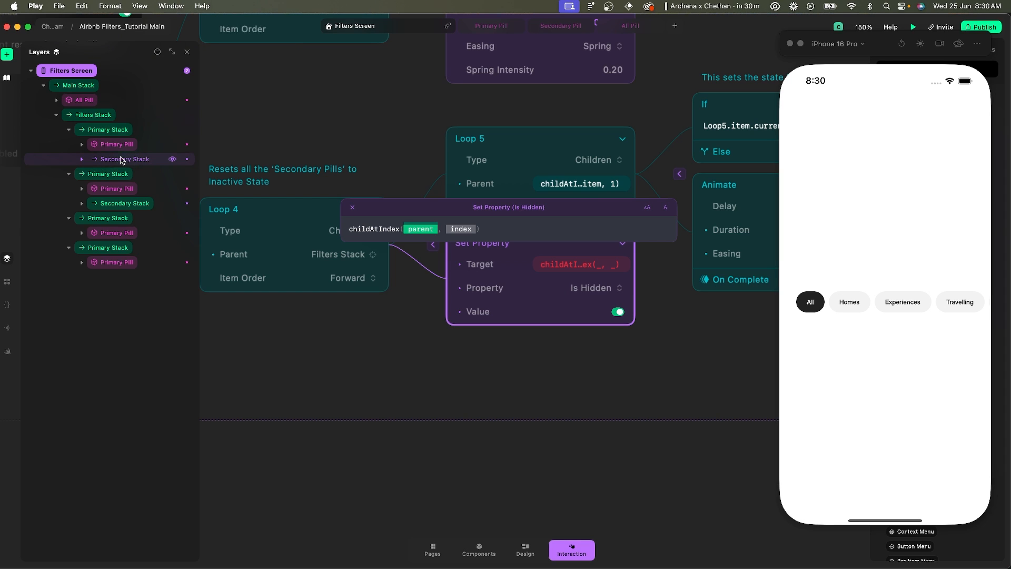
pyautogui.press('Tab')
pyautogui.write('1')
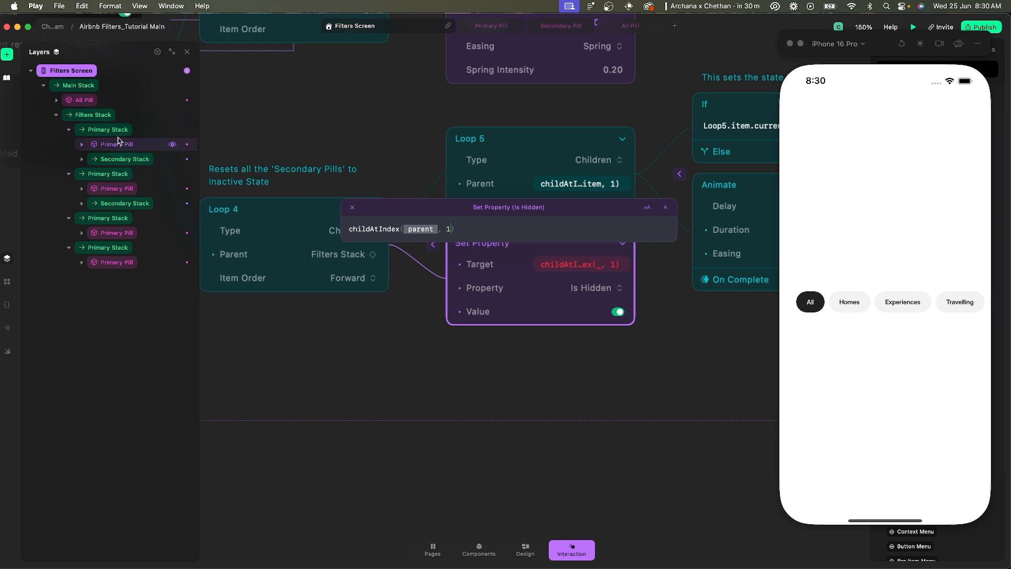
# Set the target of the Is Hidden Set Property action after Loop 4 to childAtIndex(Loop4.item, 1).
pyautogui.click(421, 229)
pyautogui.write('1oop4')
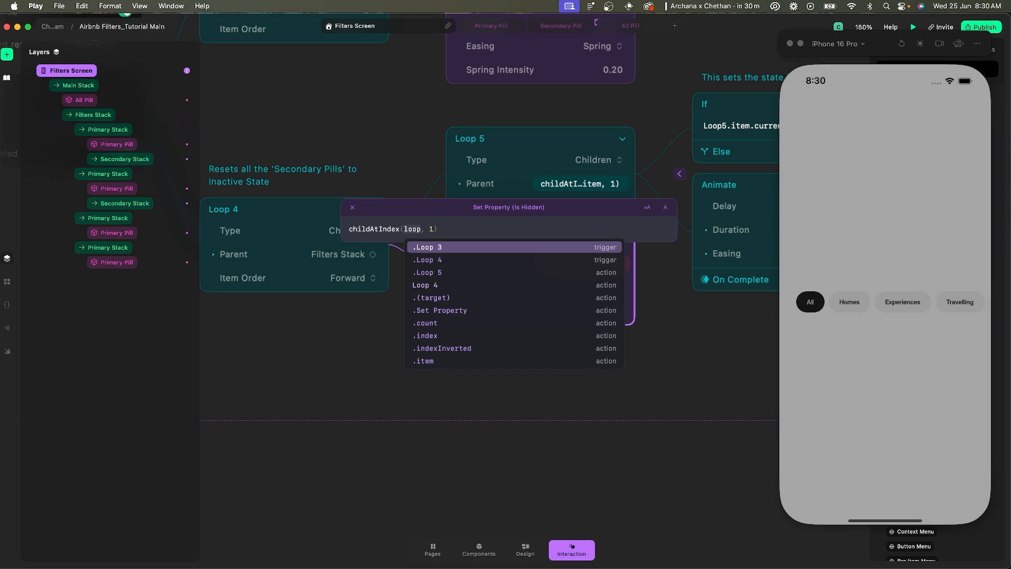
pyautogui.press('Return')
pyautogui.write('.item')
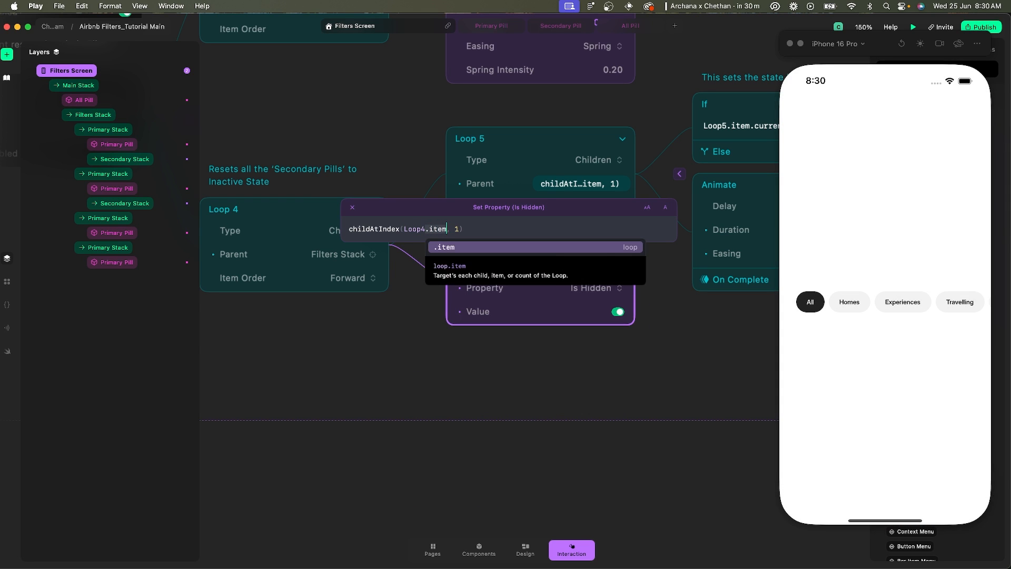
pyautogui.press('Return')
pyautogui.press('Return')
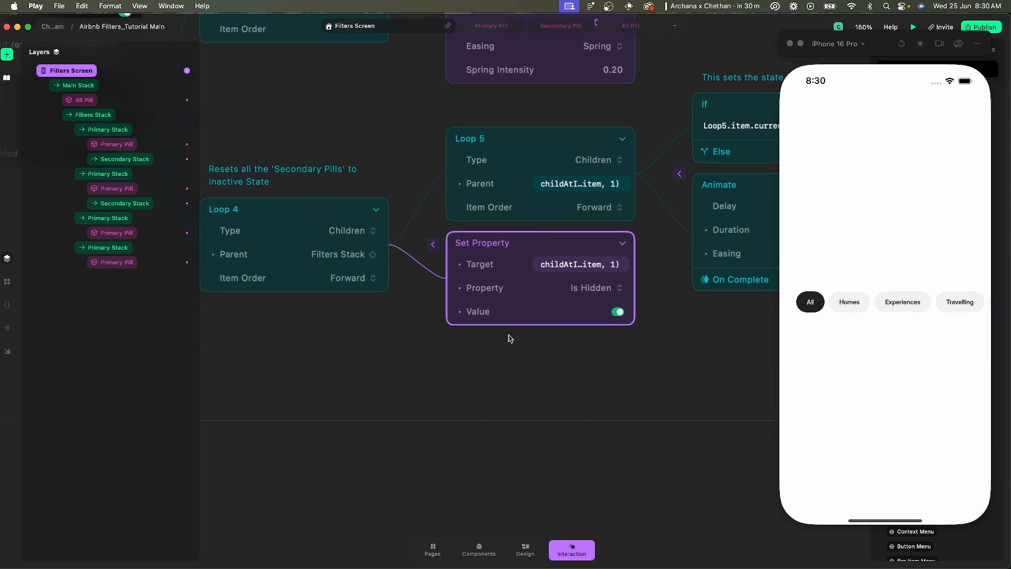
# Remove the Animate action under Loop 5, leaving its Scale and Opacity Set Property actions animated individually over 0.20 s.
pyautogui.scroll(-5, 518, 350)
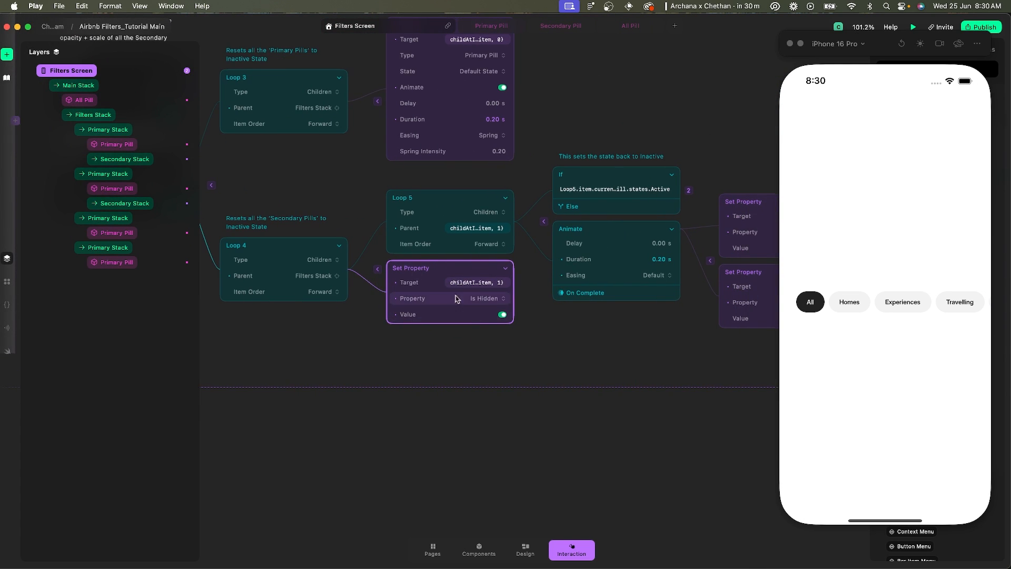
pyautogui.hscroll(5, 498, 316)
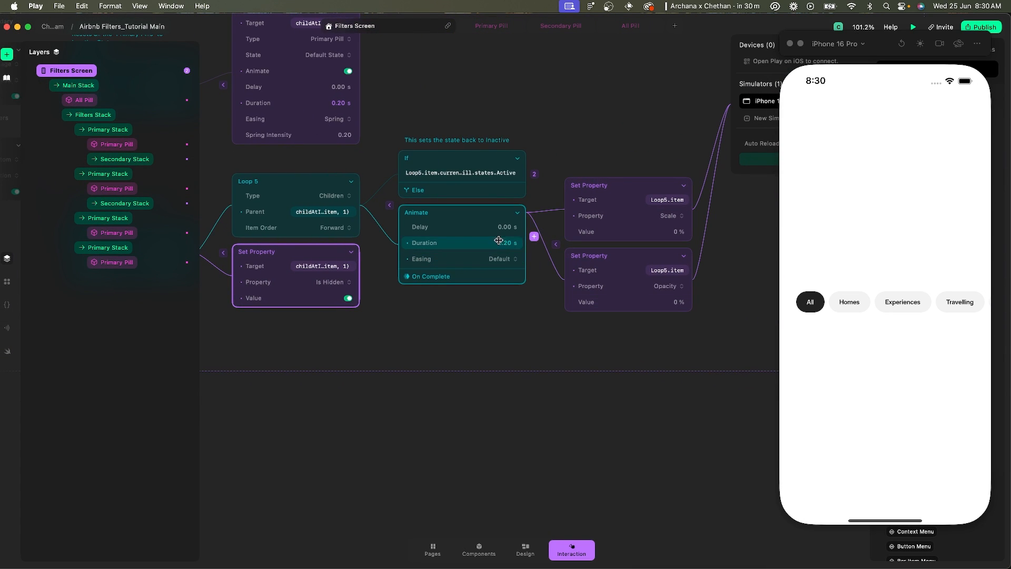
pyautogui.click(462, 217)
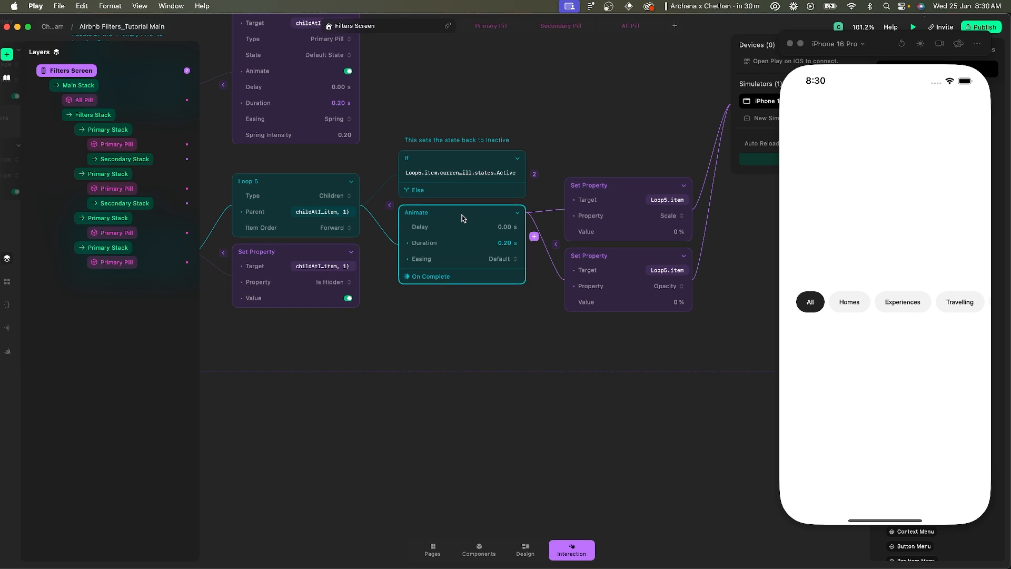
pyautogui.press('BackSpace')
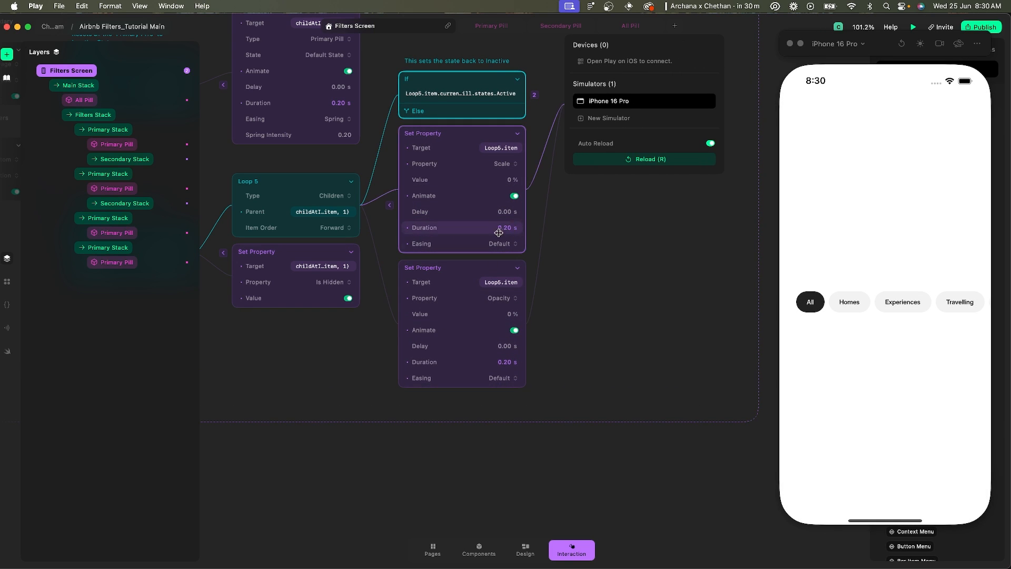
# Add a 0.2 s Delay after Loop 4 and move the Is Hidden Set Property action so it follows the Delay.
pyautogui.hscroll(-4, 298, 266)
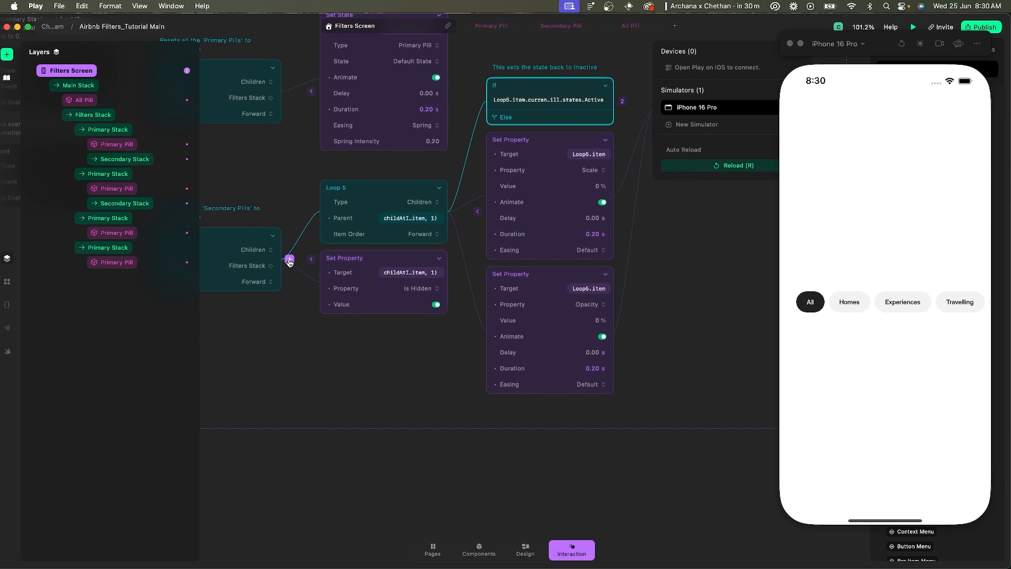
pyautogui.click(289, 260)
pyautogui.write('del')
pyautogui.press('Return')
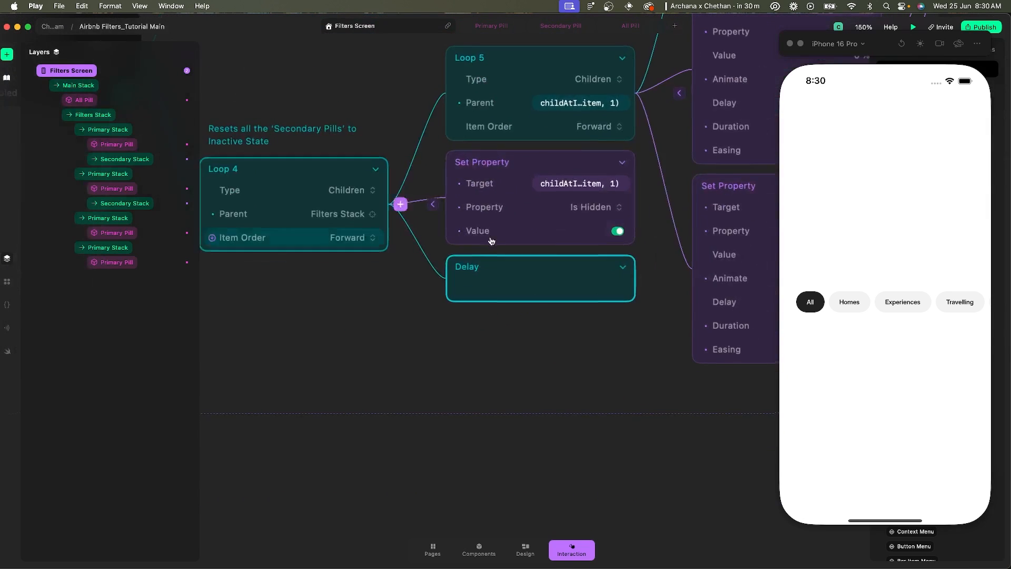
pyautogui.click(518, 299)
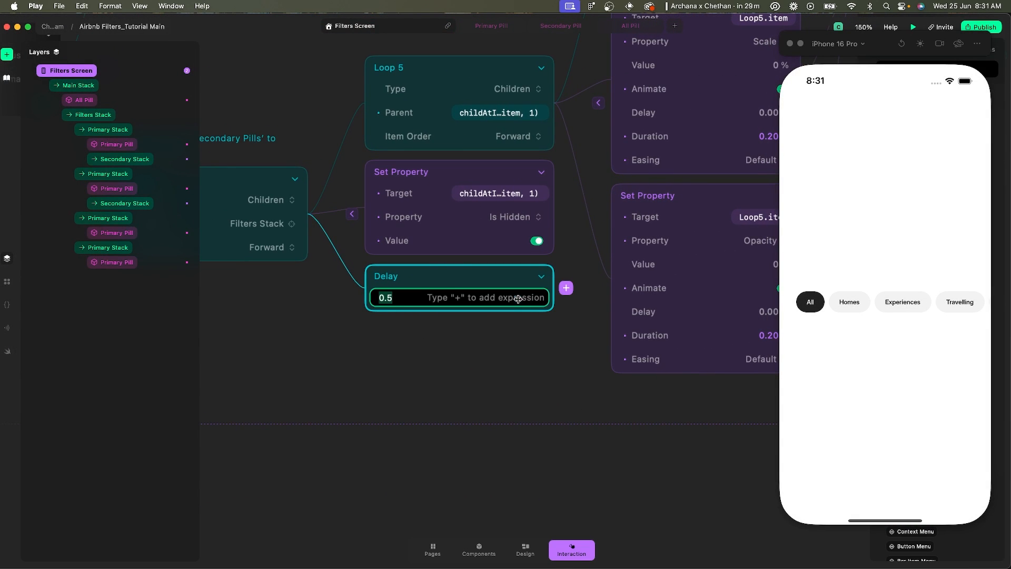
pyautogui.write('0.2')
pyautogui.press('Return')
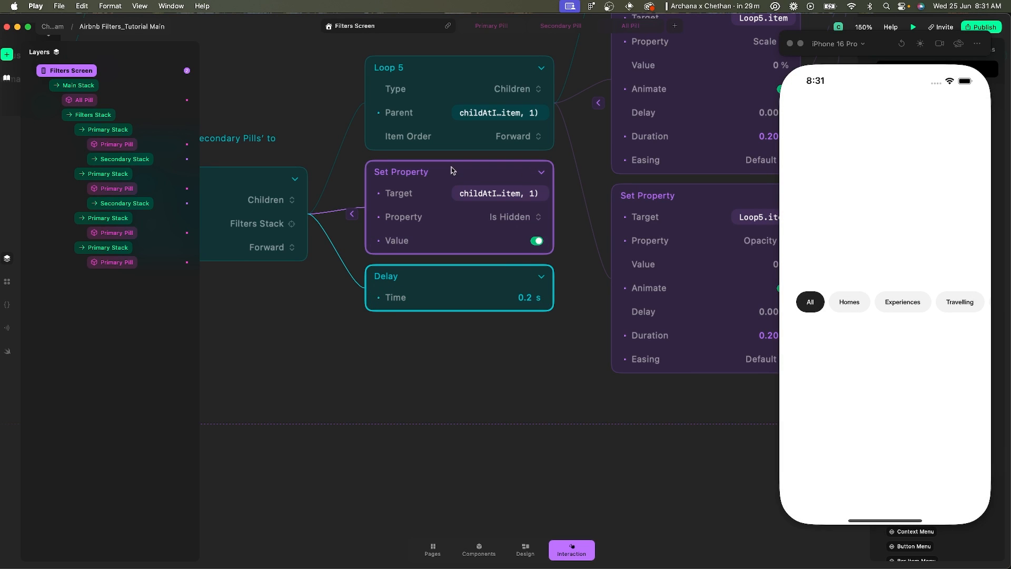
pyautogui.moveTo(429, 181); pyautogui.dragTo(510, 298)
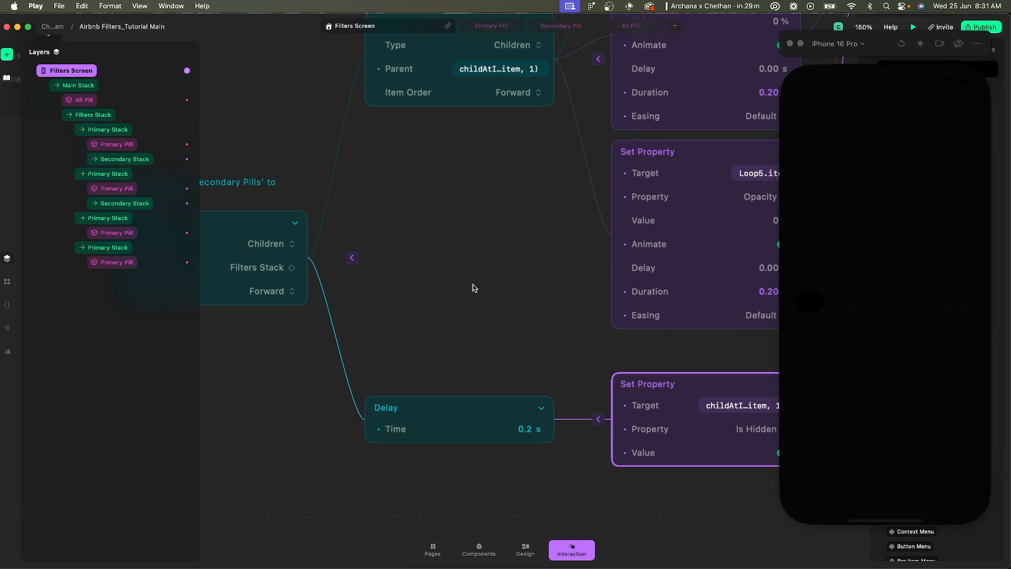
# Return to the Filters Screen artboard, deselect everything and move the simulator window closer to it.
pyautogui.scroll(-5, 438, 219)
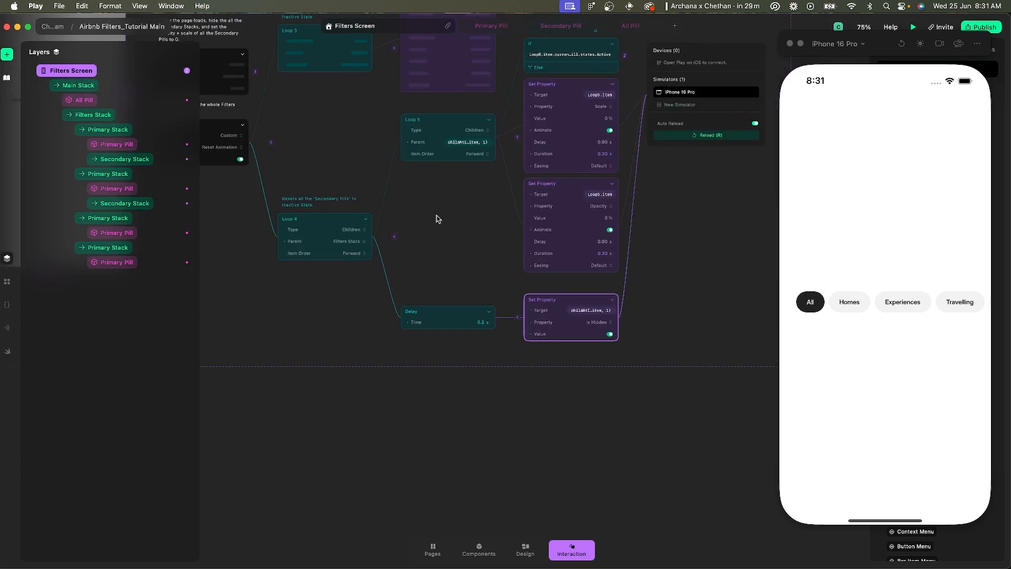
pyautogui.hscroll(-6, 448, 215)
pyautogui.click(267, 20)
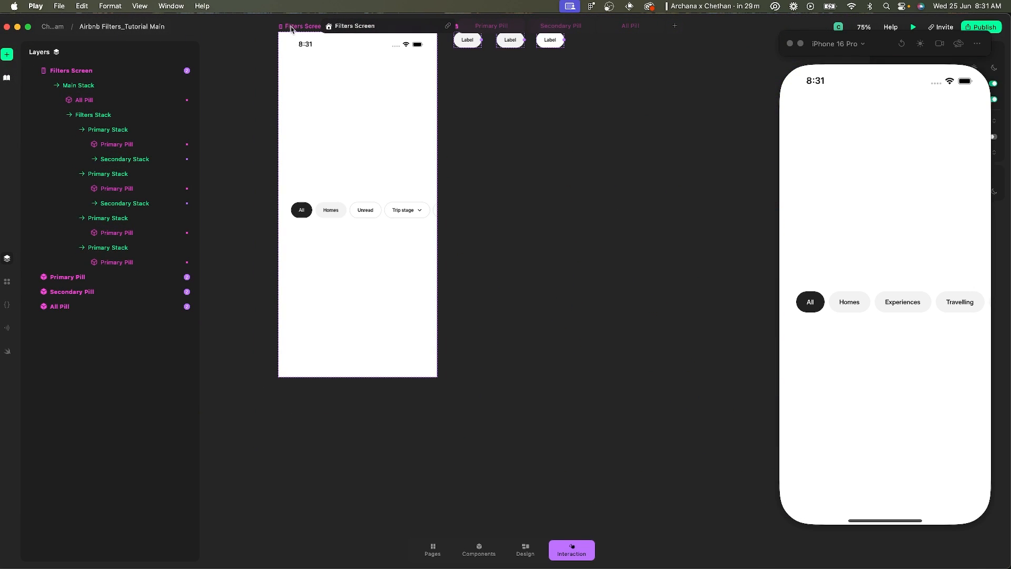
pyautogui.click(874, 46)
pyautogui.moveTo(874, 46); pyautogui.dragTo(670, 46)
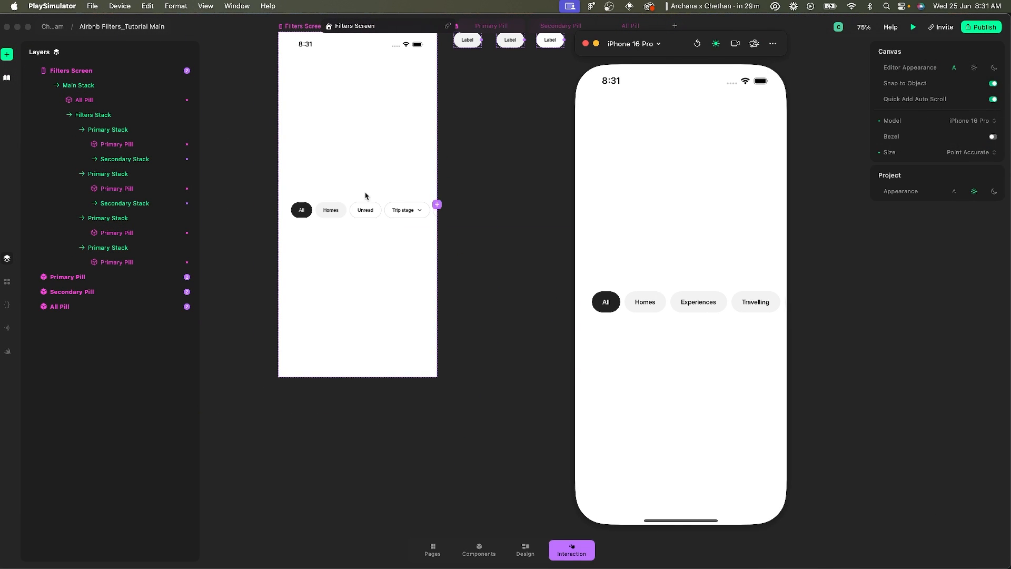
# Give the Secondary Stack beside the Homes pill a red EC1111 background in design mode.
pyautogui.keyDown('super'); pyautogui.click(336, 209); pyautogui.keyUp('super')
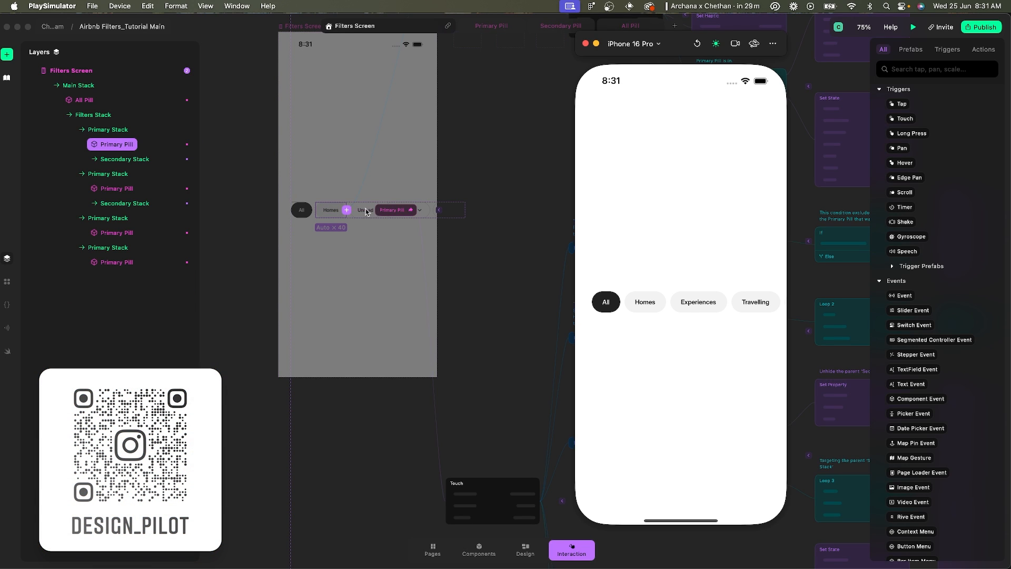
pyautogui.click(453, 178)
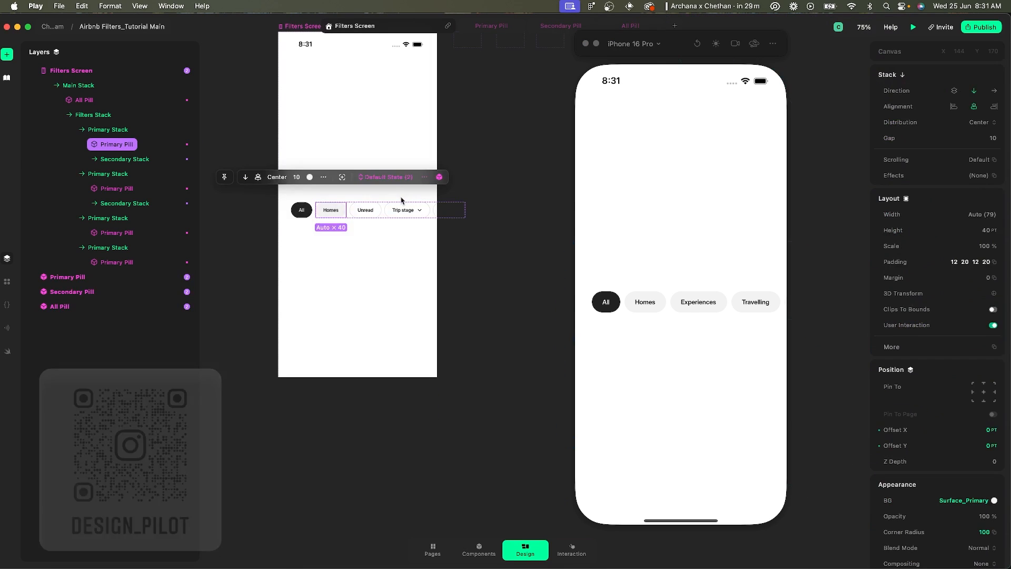
pyautogui.click(380, 215)
pyautogui.scroll(-5, 966, 441)
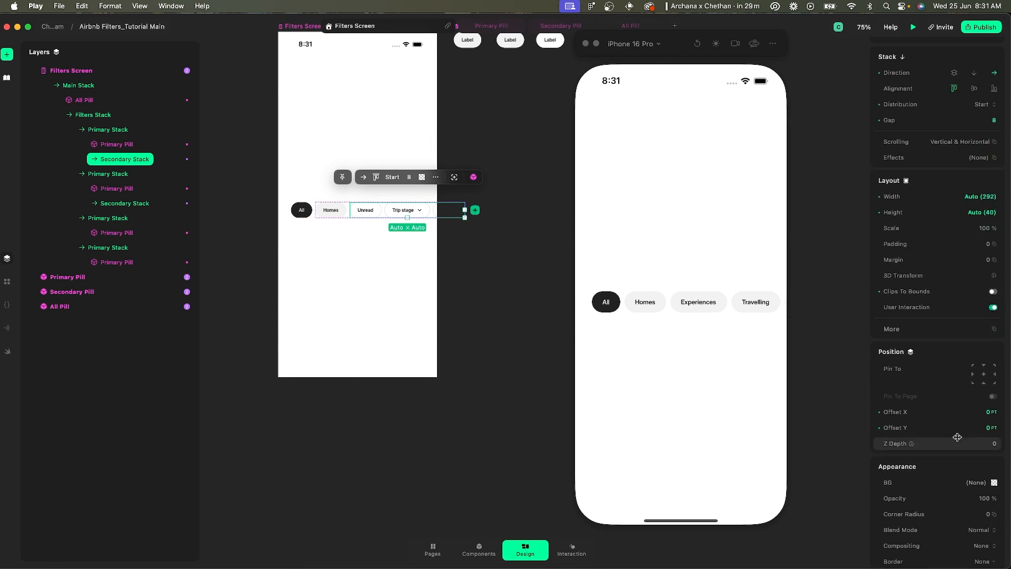
pyautogui.click(994, 397)
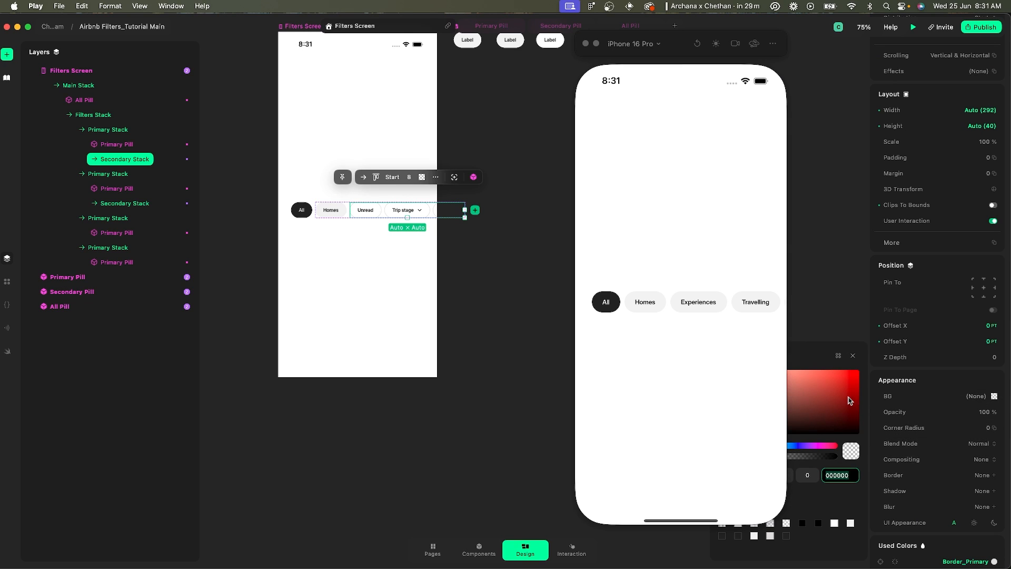
pyautogui.click(849, 374)
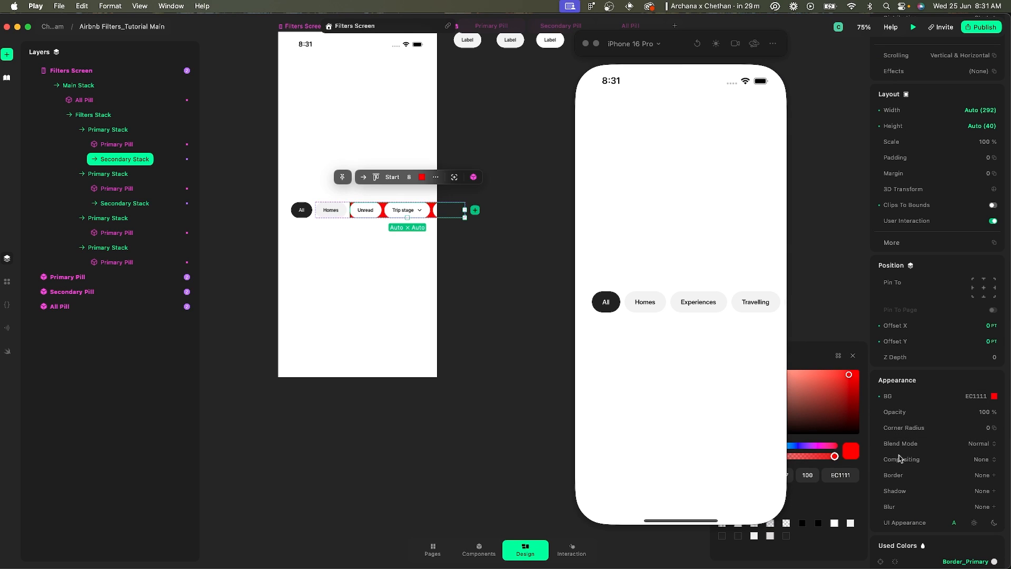
pyautogui.click(830, 266)
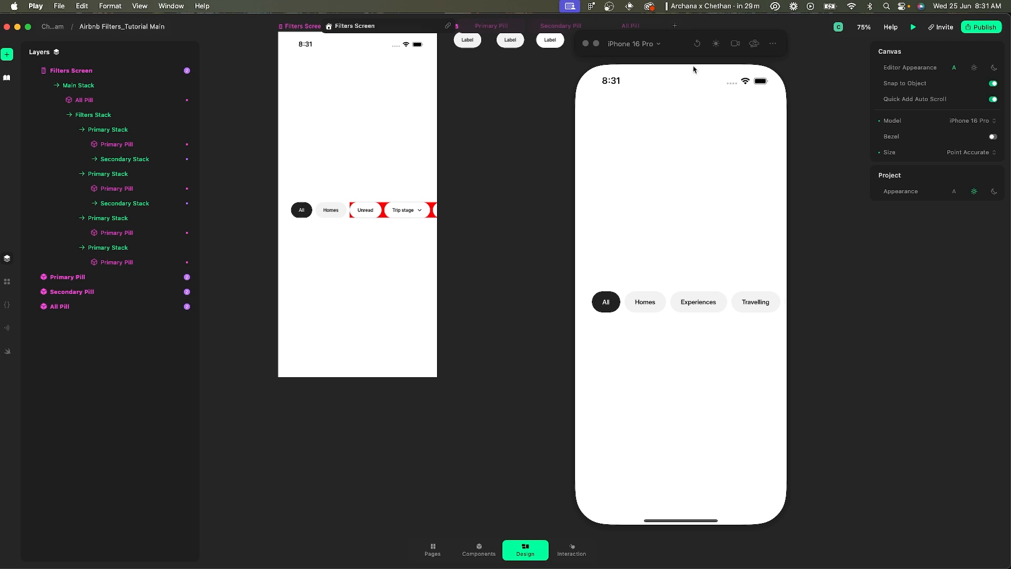
# Test the Homes filter in the simulator by activating it and selecting its Unread, Trip stage and Starred pills.
pyautogui.click(675, 110)
pyautogui.click(633, 304)
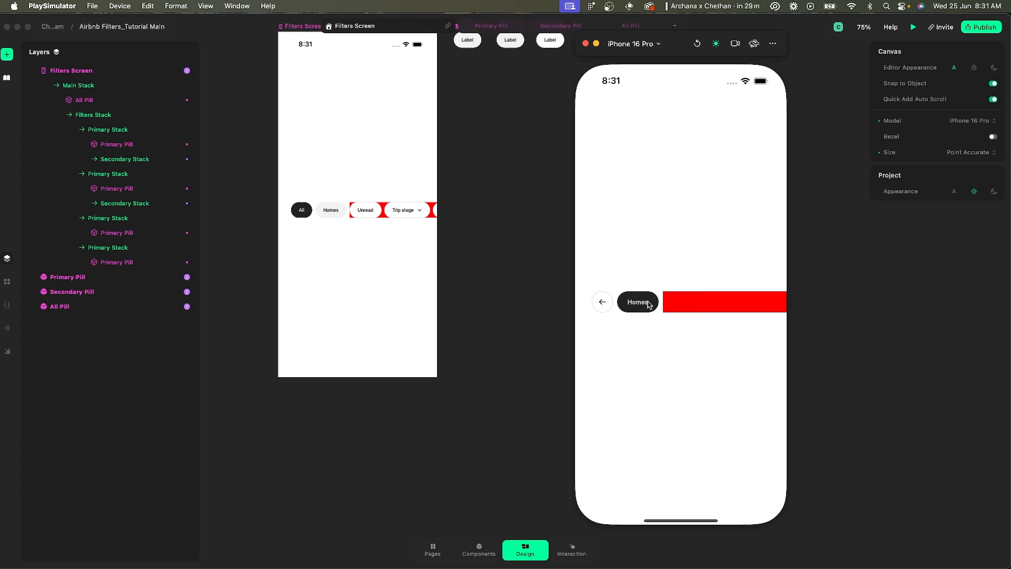
pyautogui.hscroll(4, 666, 297)
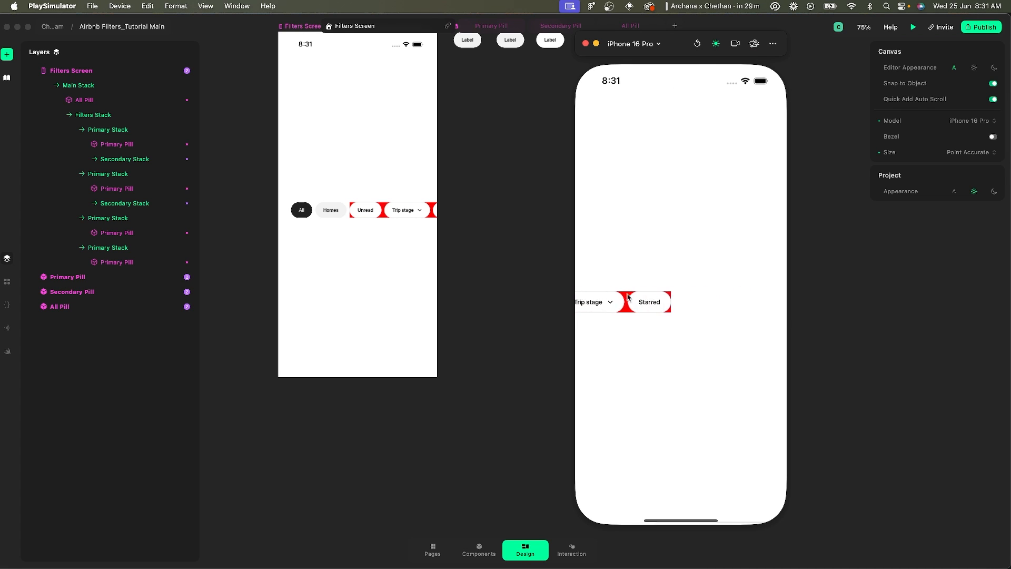
pyautogui.click(596, 301)
pyautogui.click(647, 303)
pyautogui.click(699, 304)
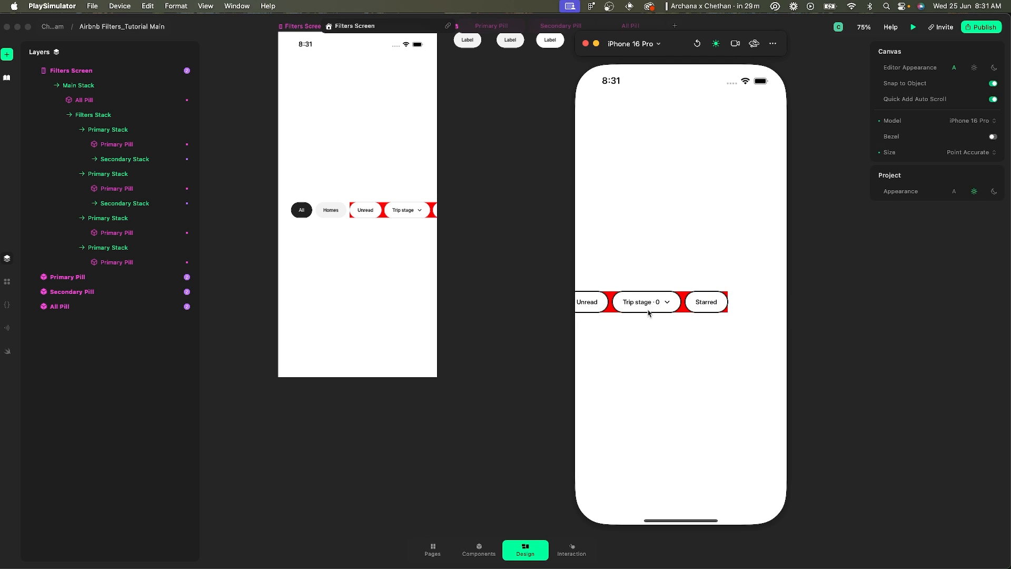
# Reset the filters in the simulator with the back pill at the start of the row.
pyautogui.hscroll(-4, 632, 306)
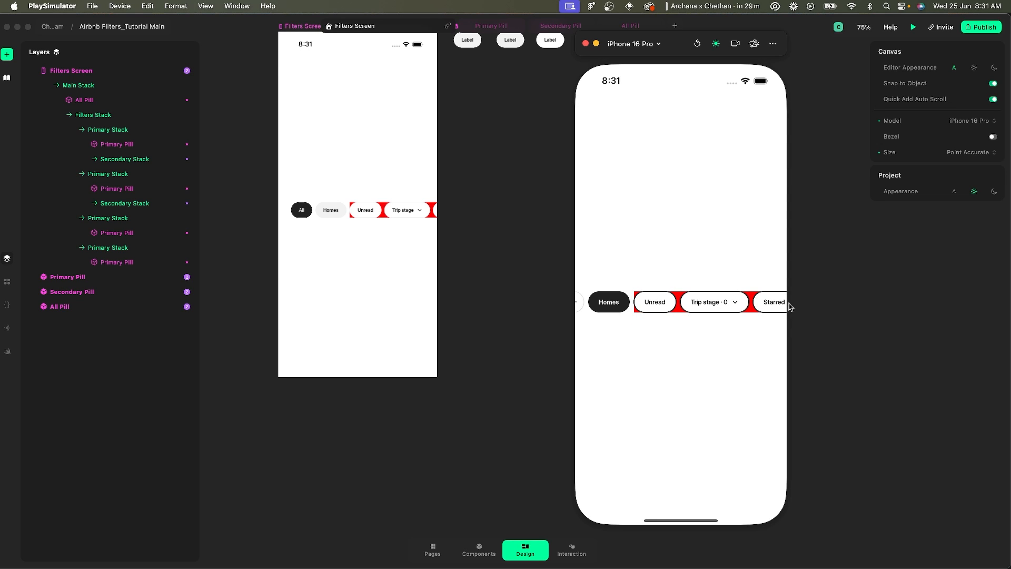
pyautogui.hscroll(-2, 656, 291)
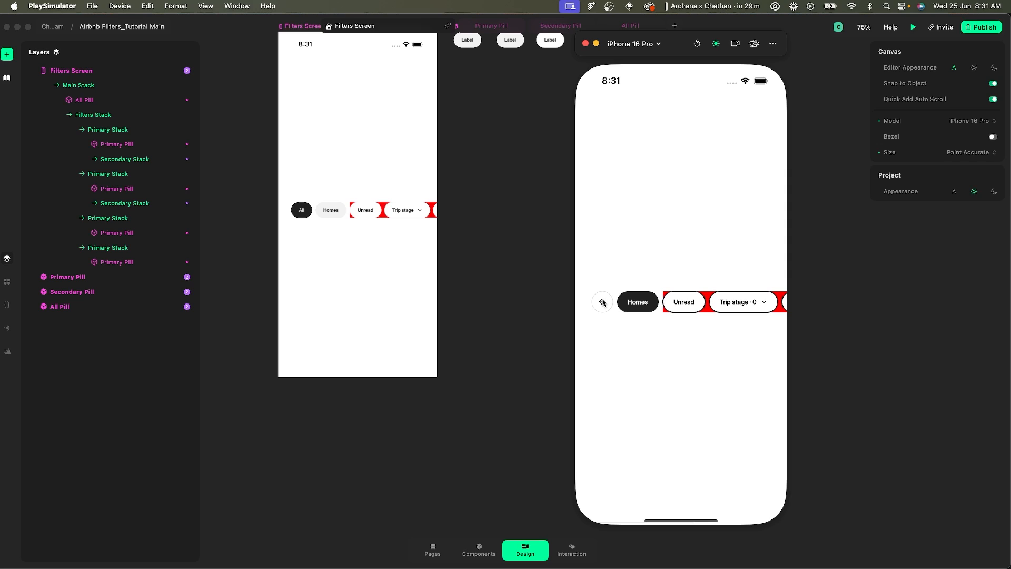
pyautogui.click(603, 302)
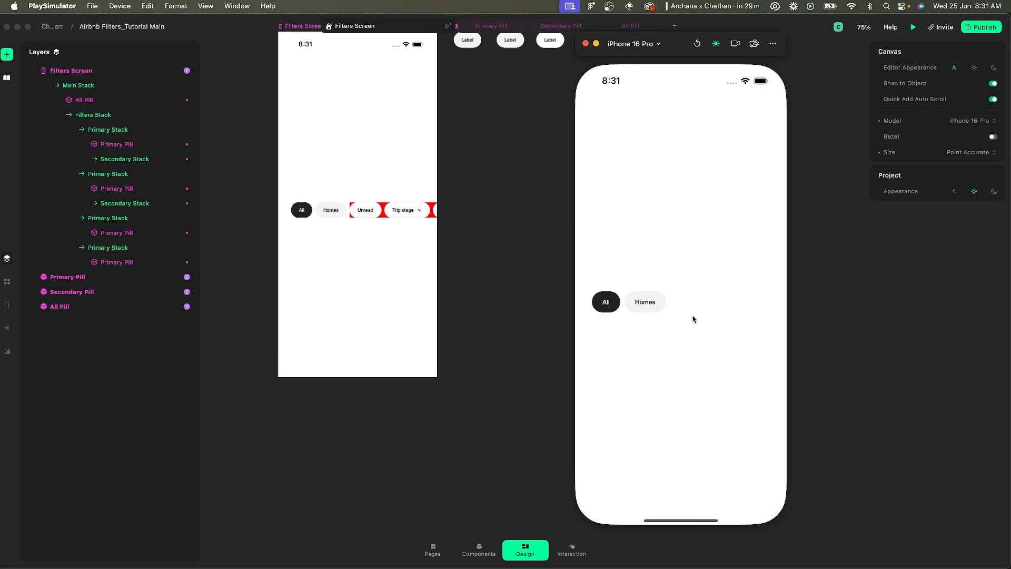
# Remove the red background from the Homes Secondary Stack and deselect it.
pyautogui.click(425, 196)
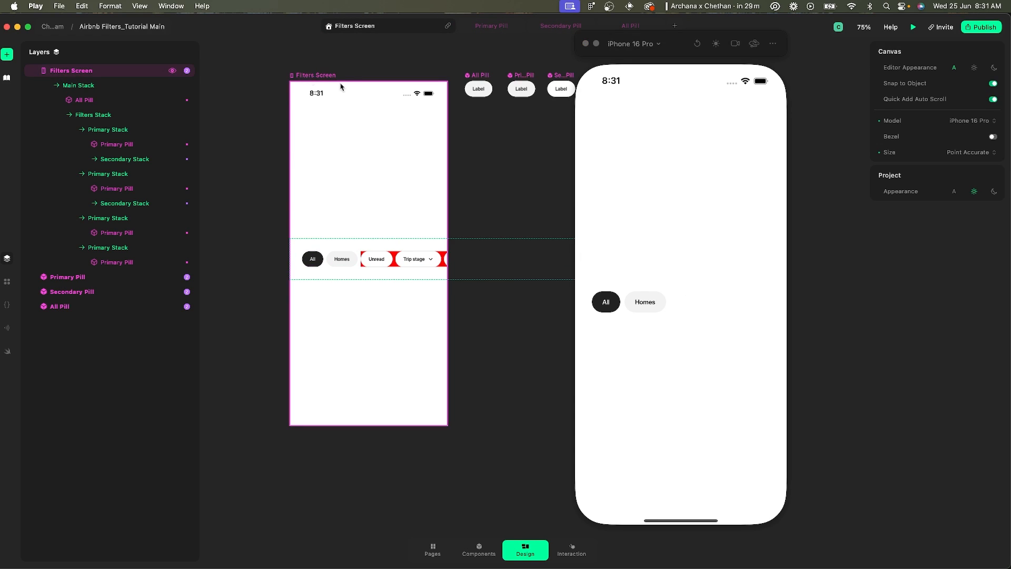
pyautogui.click(135, 159)
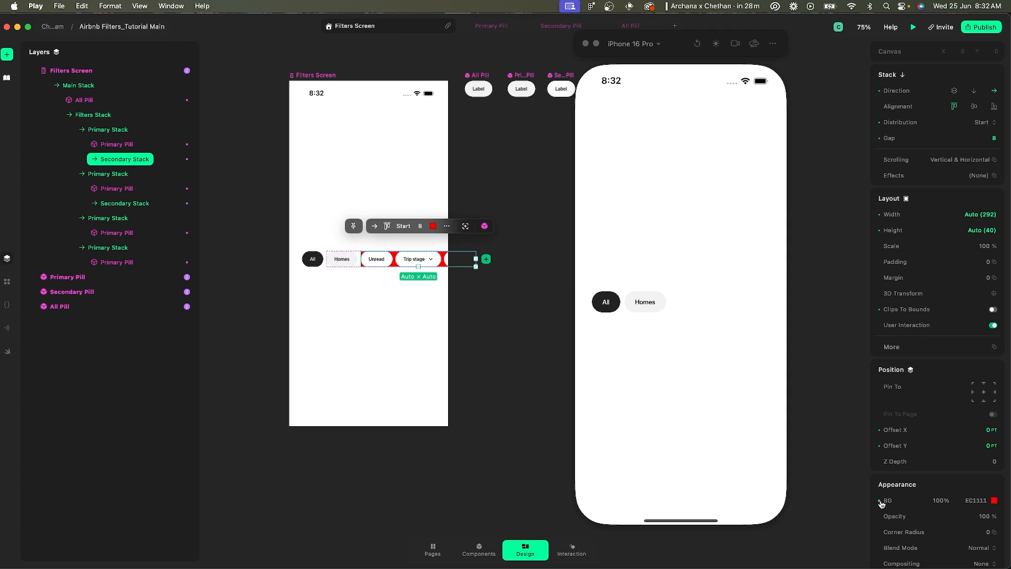
pyautogui.click(520, 321)
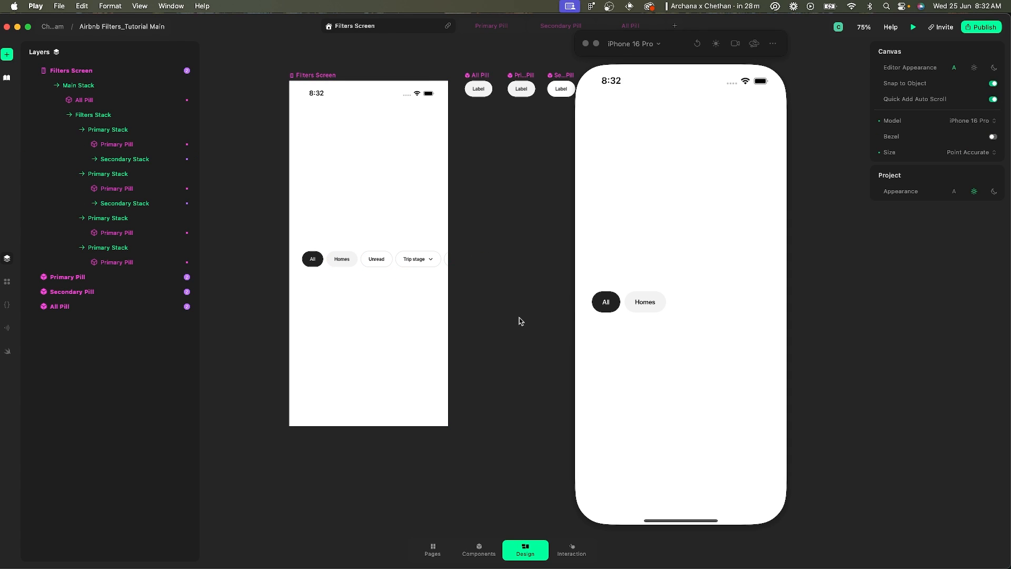
# Switch to Figma and strike through "Secondary pills → Hidden" in the first actions list for tapping the All pill.
pyautogui.press('super+Tab')
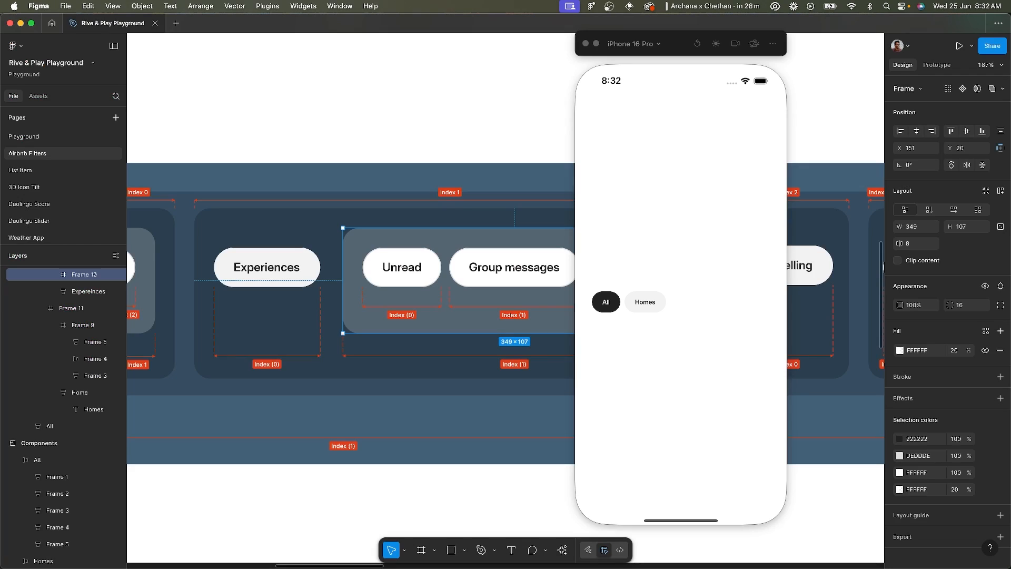
pyautogui.click(396, 465)
pyautogui.scroll(-5, 395, 465)
pyautogui.scroll(-6, 396, 464)
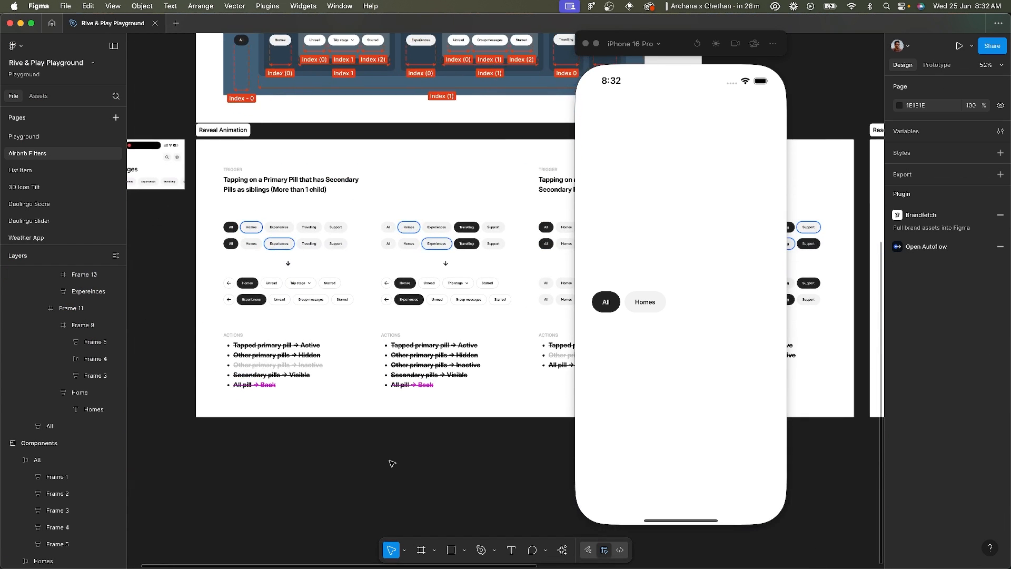
pyautogui.scroll(5, 250, 380)
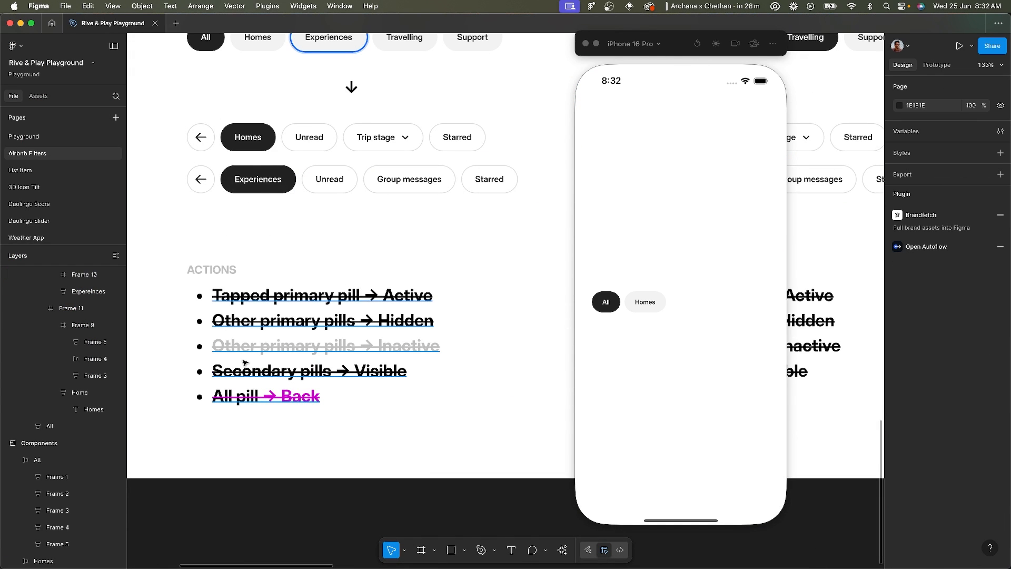
pyautogui.scroll(-5, 244, 362)
pyautogui.scroll(6, 232, 358)
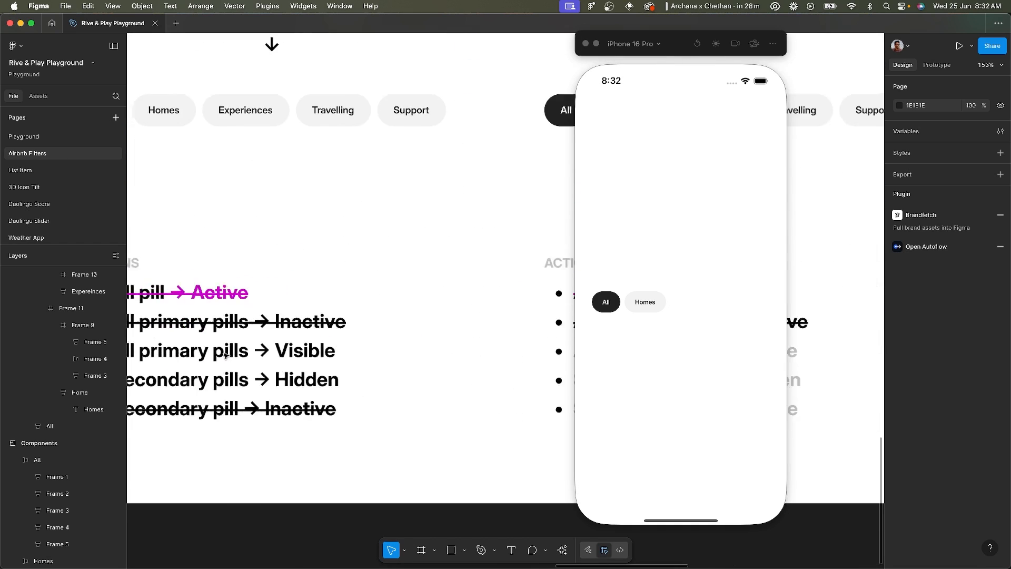
pyautogui.hscroll(-2, 225, 356)
pyautogui.doubleClick(205, 362)
pyautogui.moveTo(172, 363); pyautogui.dragTo(492, 363)
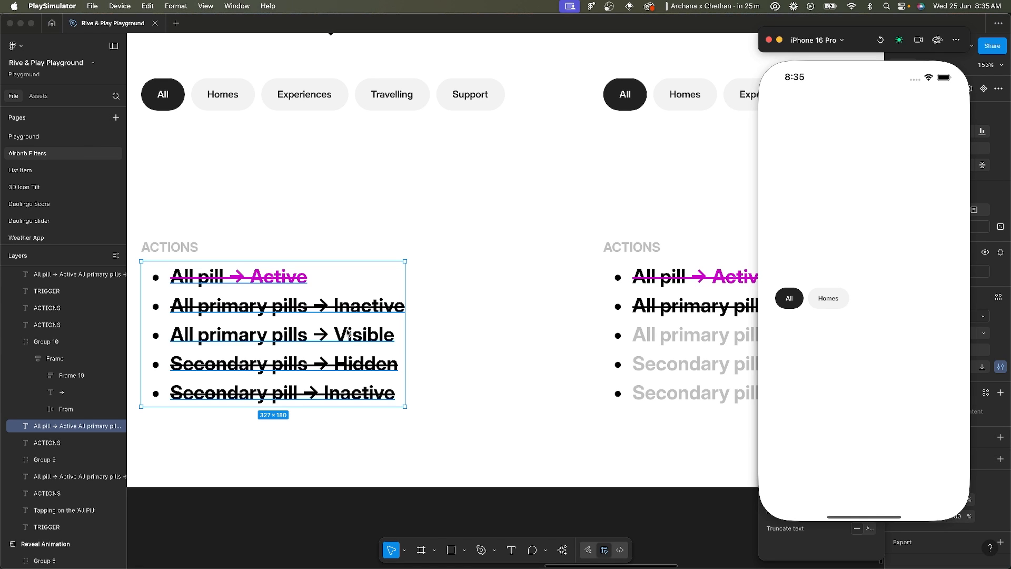
# Examine the Homes and Experiences primary stack frames in the Breakdown diagram of the Structure section.
pyautogui.scroll(-1, 477, 440)
pyautogui.scroll(-8, 476, 440)
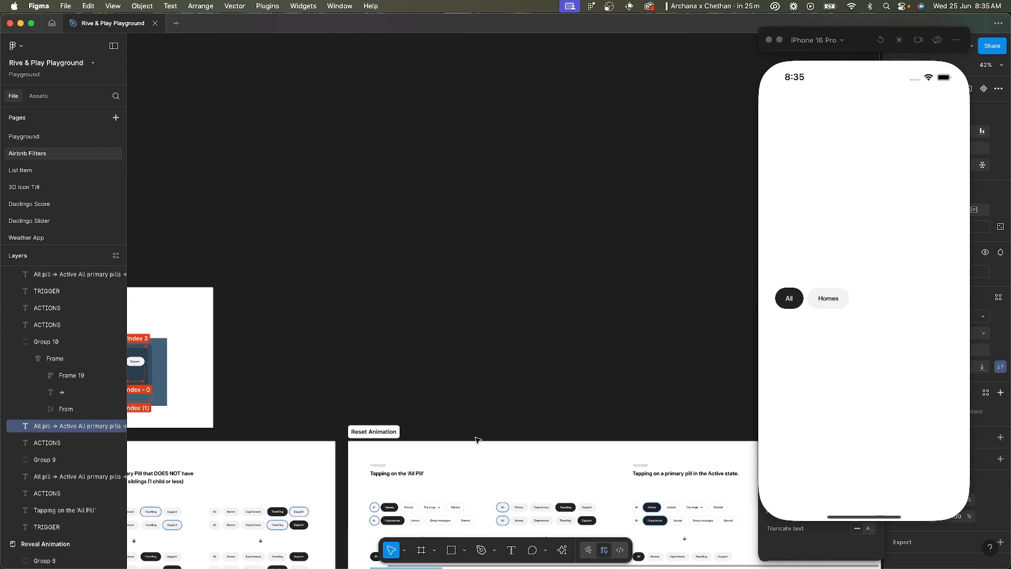
pyautogui.hscroll(-8, 476, 441)
pyautogui.scroll(5, 291, 357)
pyautogui.scroll(4, 547, 392)
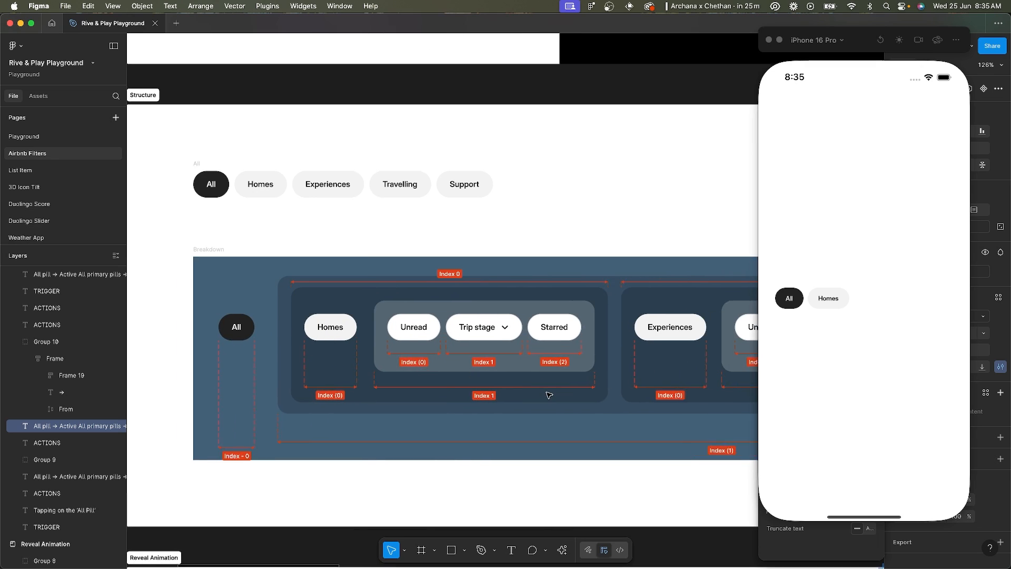
pyautogui.click(316, 293)
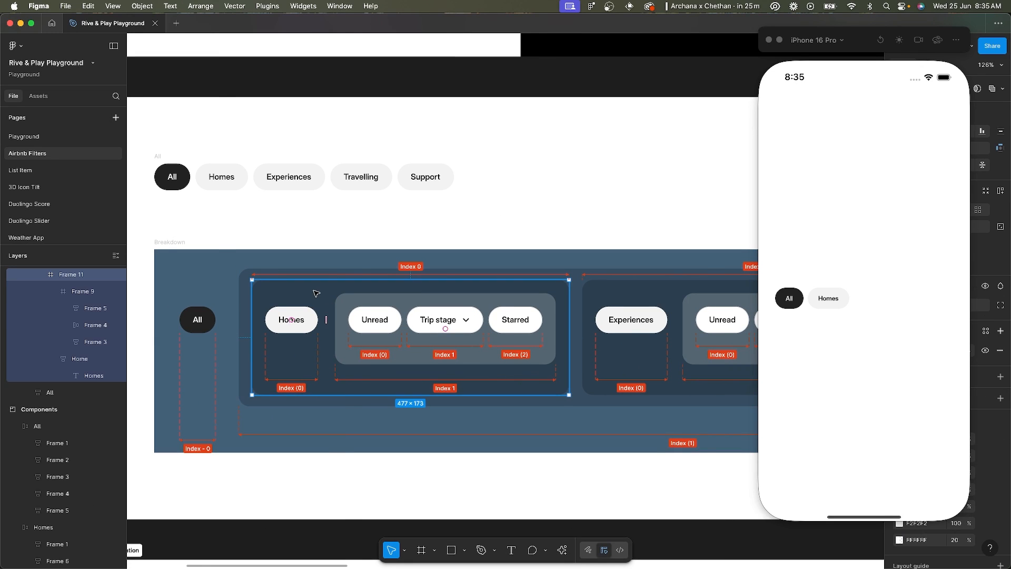
pyautogui.hscroll(3, 514, 295)
pyautogui.click(511, 292)
pyautogui.hscroll(5, 509, 289)
pyautogui.scroll(-2, 510, 290)
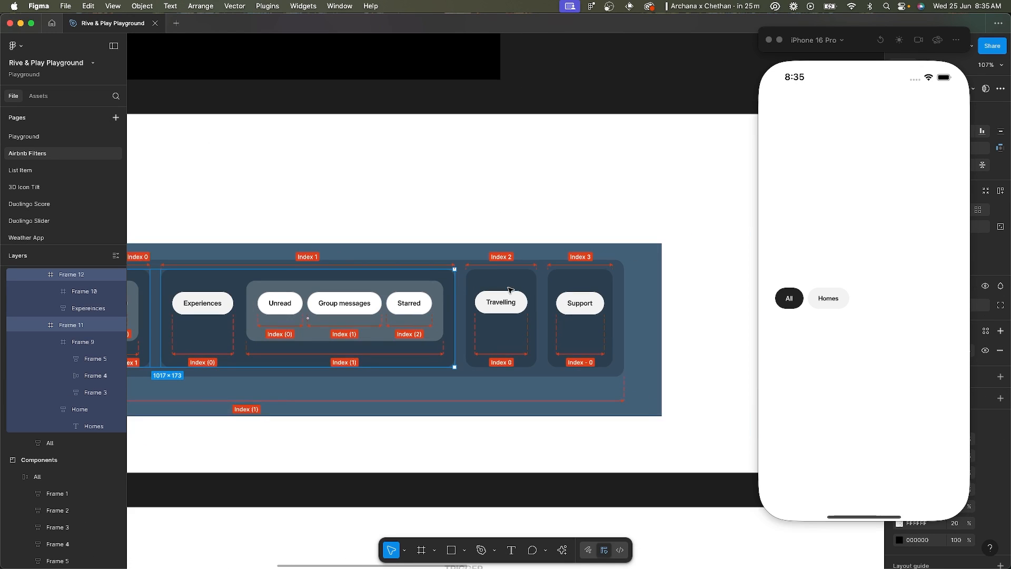
# Minimize the simulator window and inspect the remaining primary stack frames and their enclosing frame in the Breakdown diagram.
pyautogui.click(784, 42)
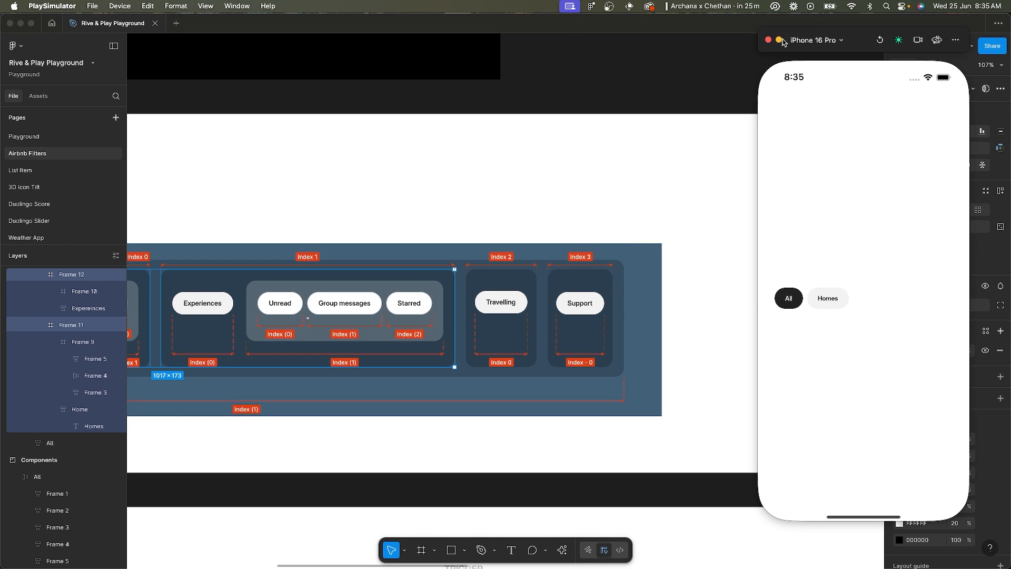
pyautogui.click(780, 40)
pyautogui.hscroll(-5, 437, 228)
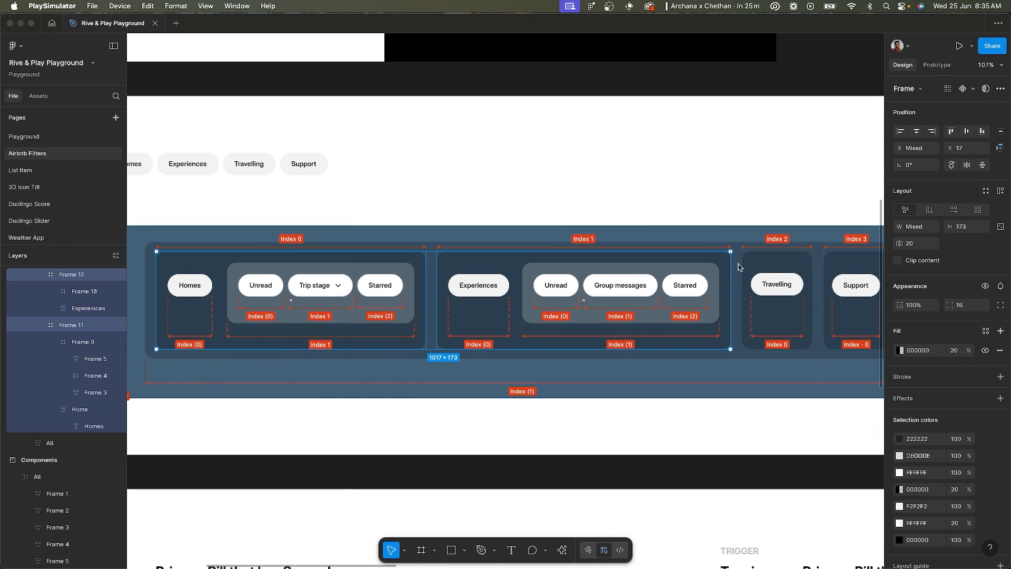
pyautogui.keyDown('shift'); pyautogui.click(772, 262); pyautogui.keyUp('shift')
pyautogui.click(829, 265)
pyautogui.hscroll(-4, 375, 258)
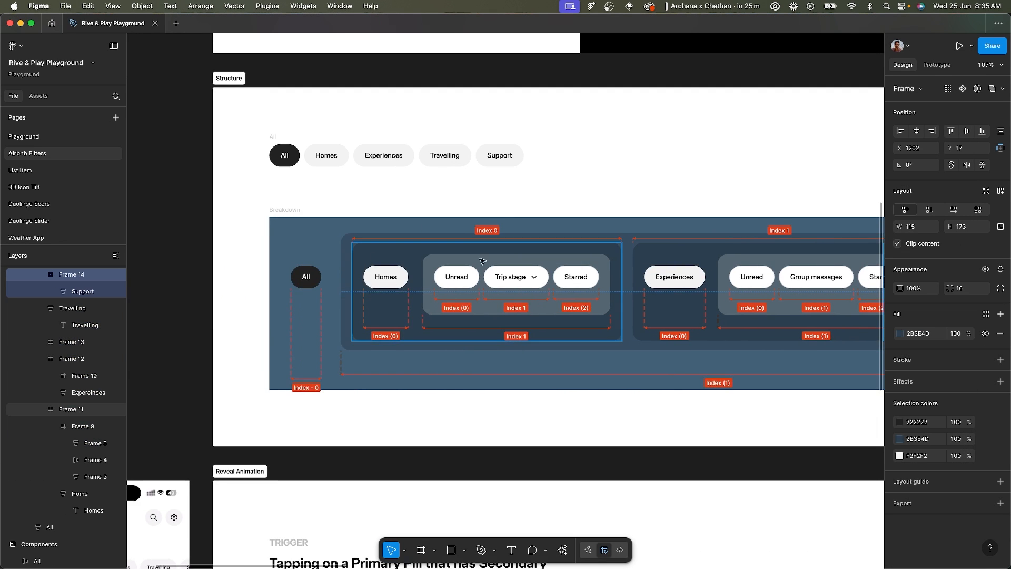
pyautogui.scroll(3, 374, 257)
pyautogui.click(350, 225)
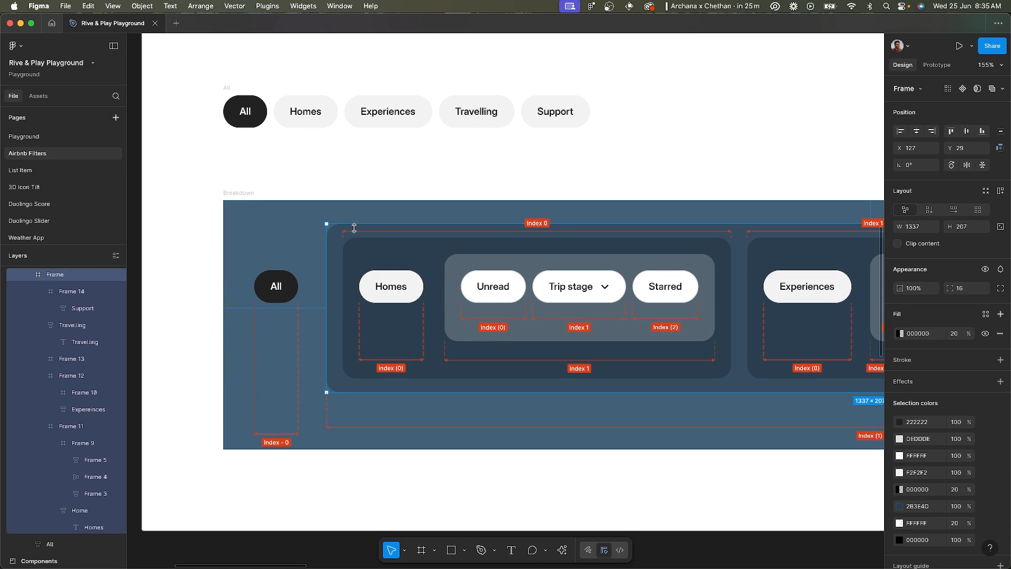
pyautogui.scroll(-4, 422, 266)
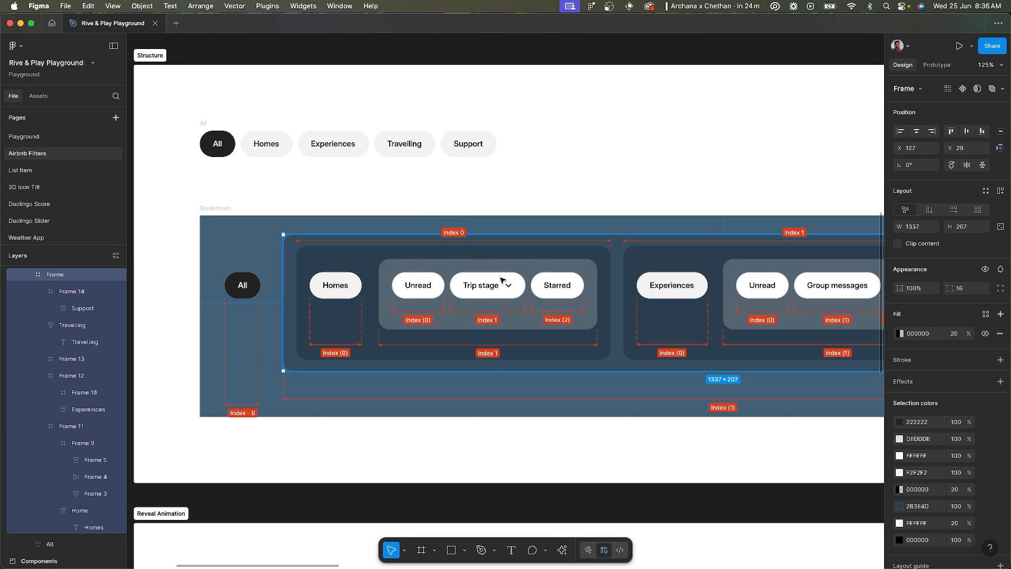
pyautogui.click(480, 256)
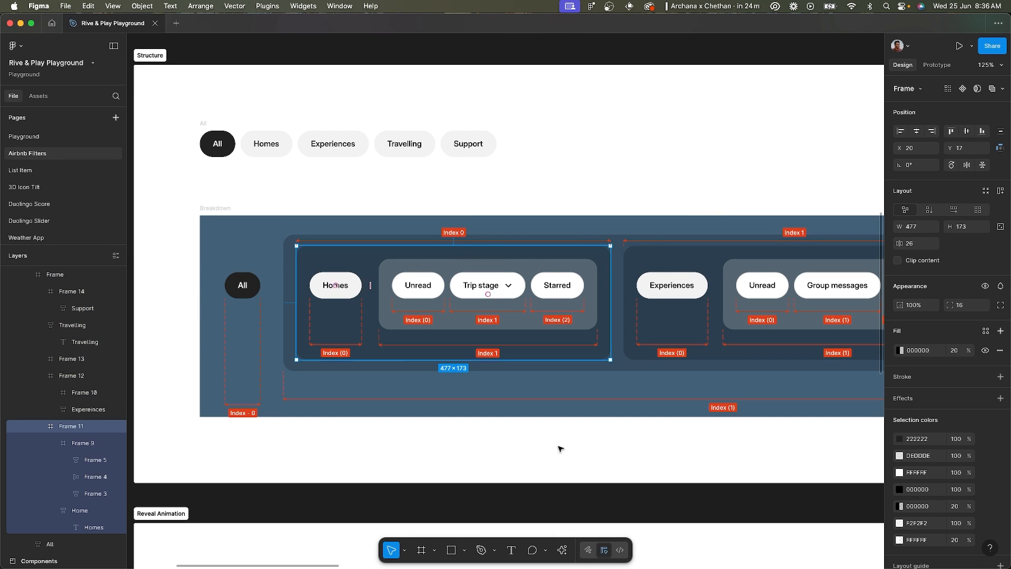
# Switch to Play and open the note above Loop 4 about resetting the Secondary Pills for editing.
pyautogui.press('super+Tab')
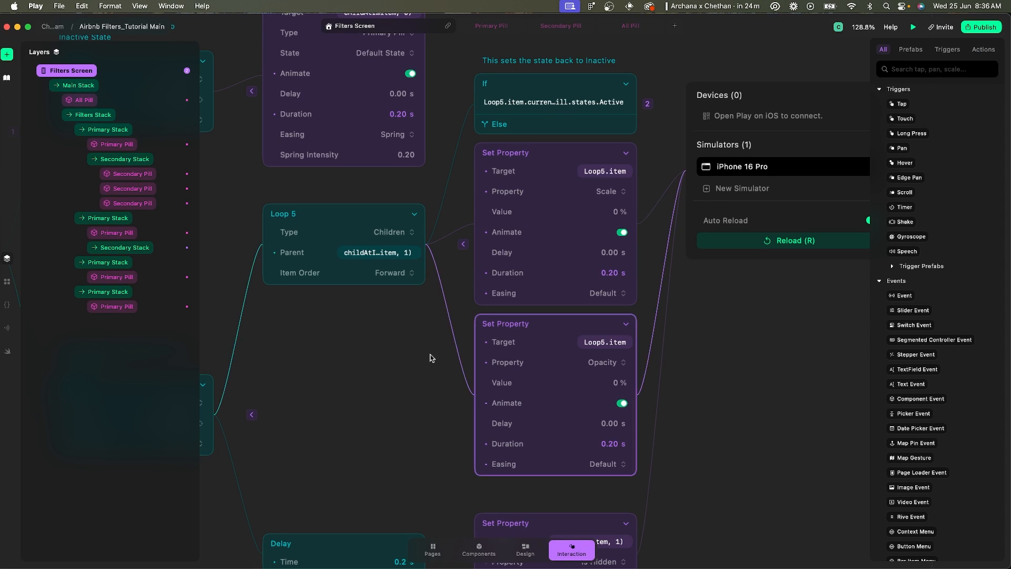
pyautogui.scroll(-5, 431, 357)
pyautogui.hscroll(-4, 431, 356)
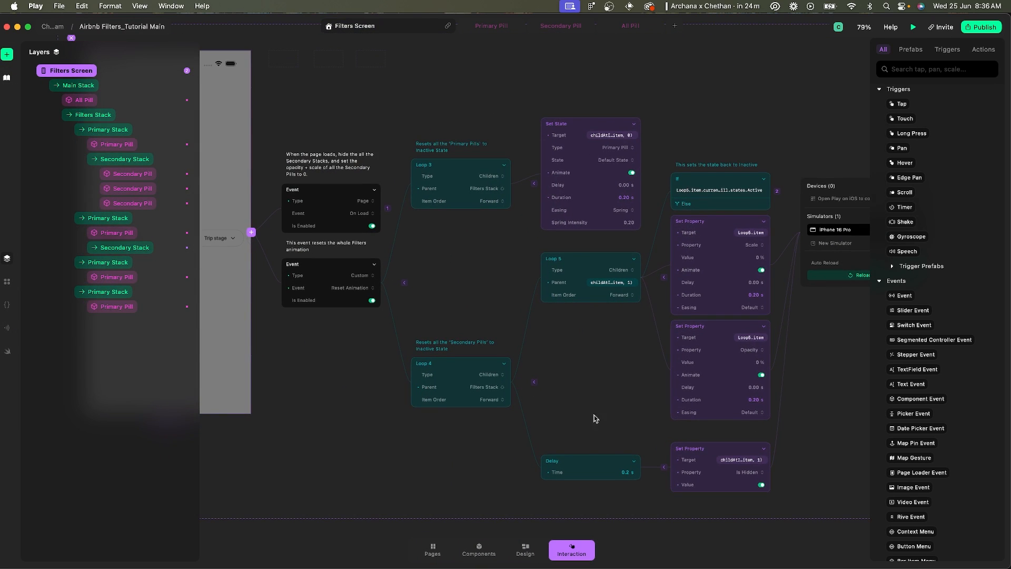
pyautogui.scroll(3, 600, 442)
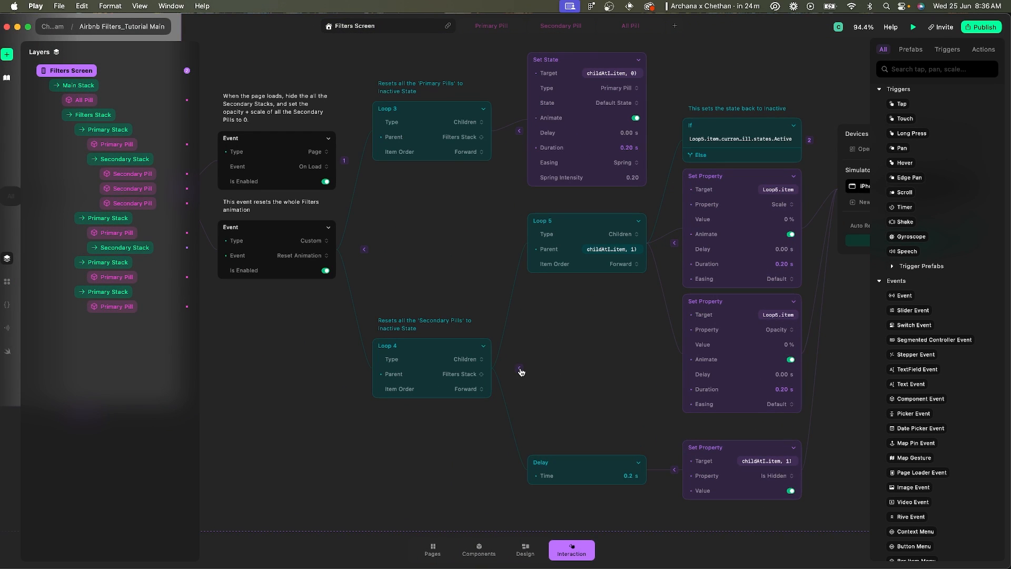
pyautogui.scroll(5, 521, 372)
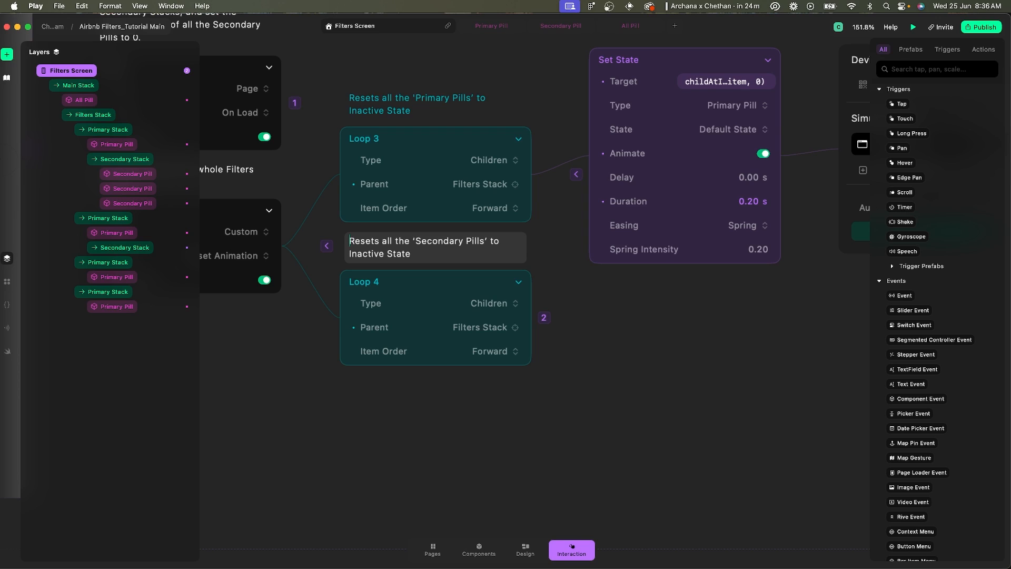
pyautogui.press('Return')
pyautogui.write('Und')
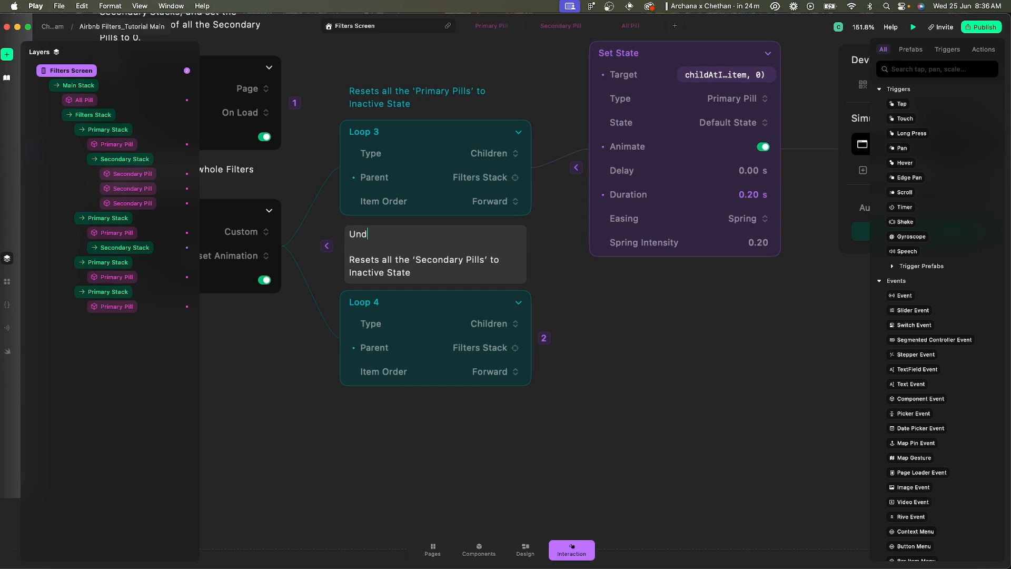
pyautogui.write('hife  Resets')
pyautogui.press('BackSpace')
pyautogui.press('BackSpace')
pyautogui.press('BackSpace')
pyautogui.write('es')
pyautogui.press('BackSpace')
pyautogui.press('BackSpace')
pyautogui.press('BackSpace')
pyautogui.press('super+z')
pyautogui.press('BackSpace')
pyautogui.press('BackSpace')
pyautogui.press('BackSpace')
pyautogui.press('BackSpace')
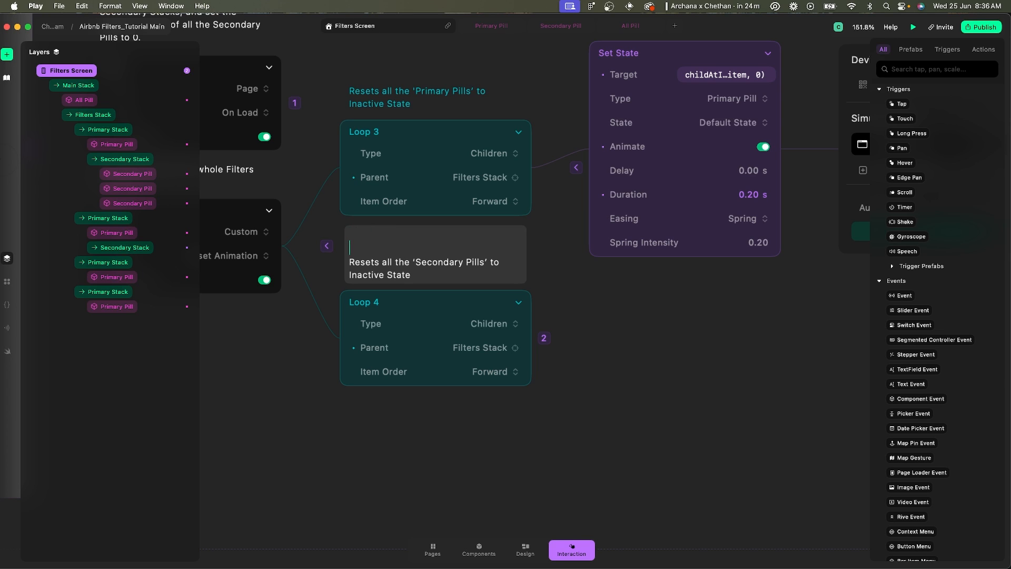
pyautogui.press('BackSpace')
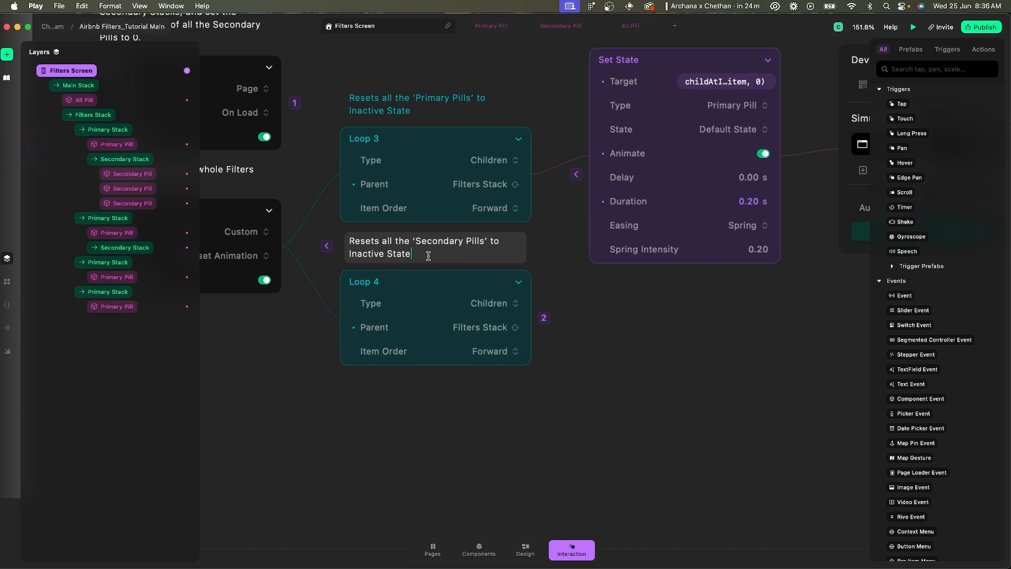
# Append "and then hides them." to the note above Loop 4.
pyautogui.write('and then hides them.')
pyautogui.press('Escape')
# Add a Loop / Children block to the Reset Animation event.
pyautogui.hscroll(-3, 396, 253)
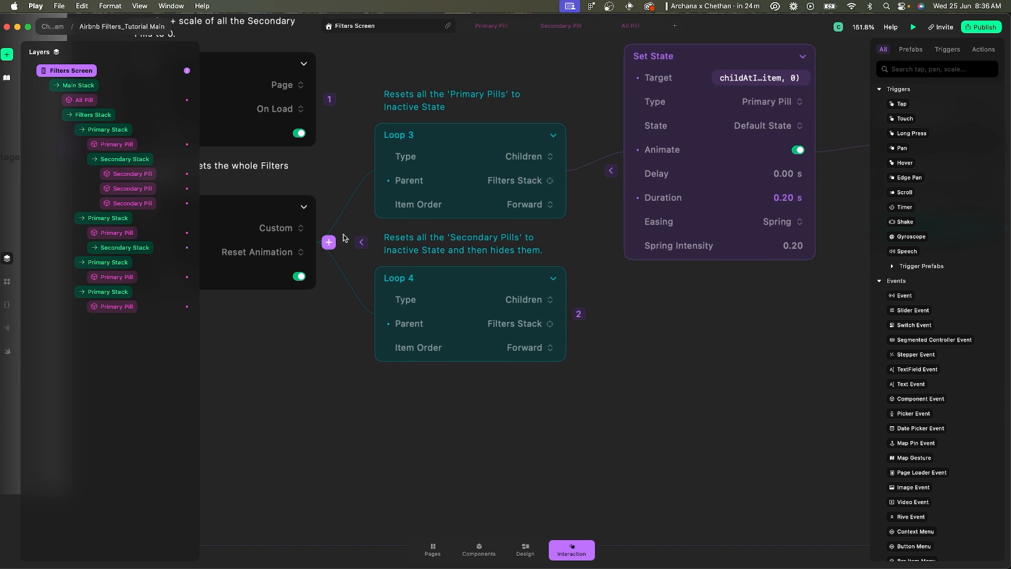
pyautogui.click(330, 243)
pyautogui.write('loo')
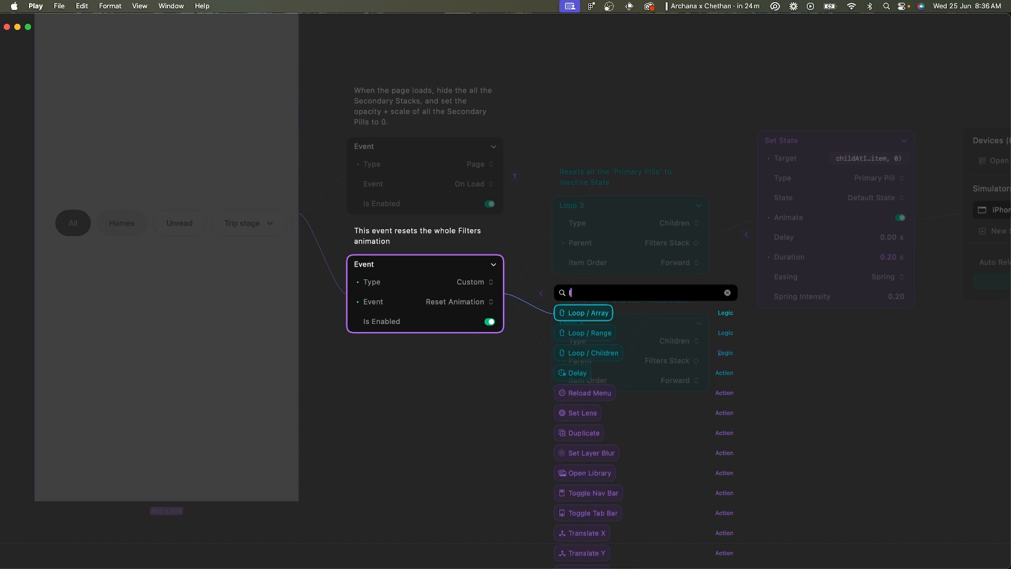
pyautogui.press('Down')
pyautogui.press('Down')
pyautogui.press('Return')
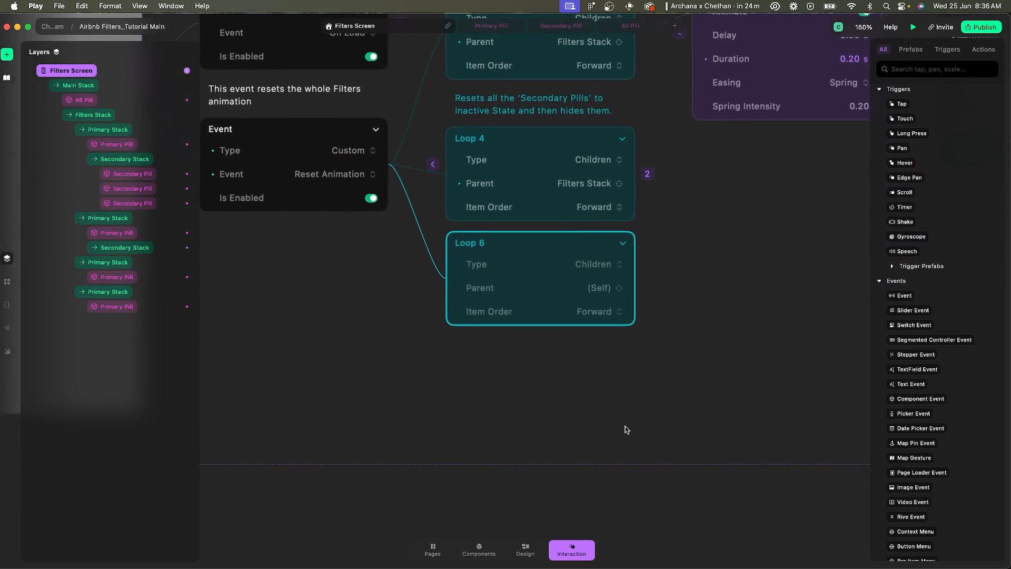
# Set the parent of the new Loop 6 to the Filters Stack, collapsing the Primary Stacks in the target list.
pyautogui.click(598, 291)
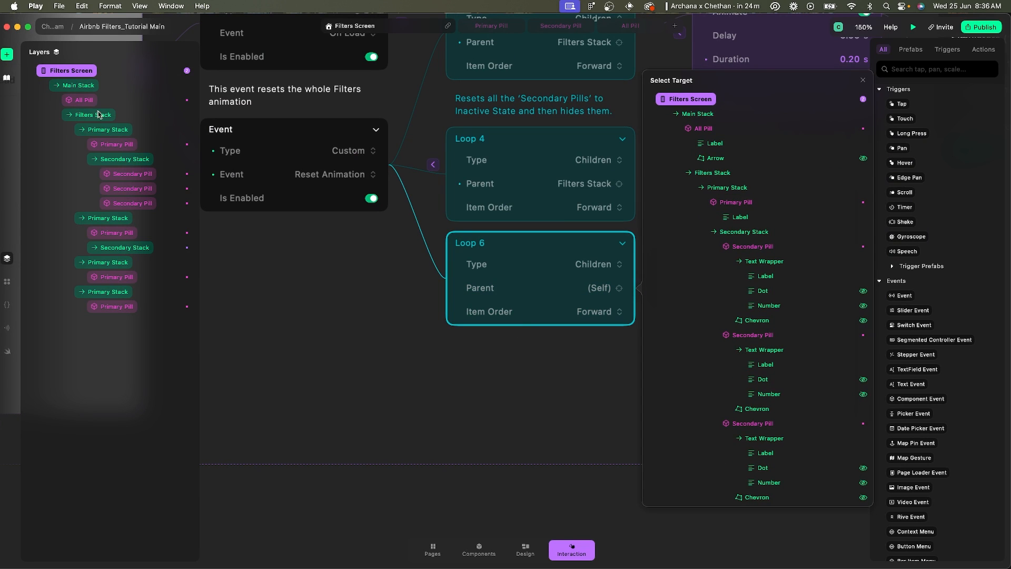
pyautogui.click(688, 187)
pyautogui.click(688, 202)
pyautogui.click(688, 217)
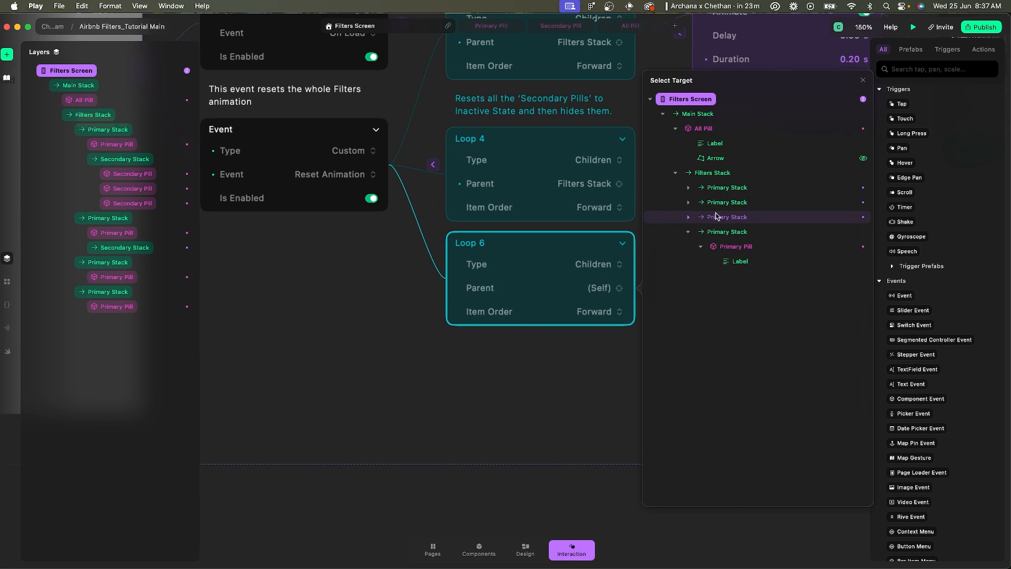
pyautogui.click(688, 232)
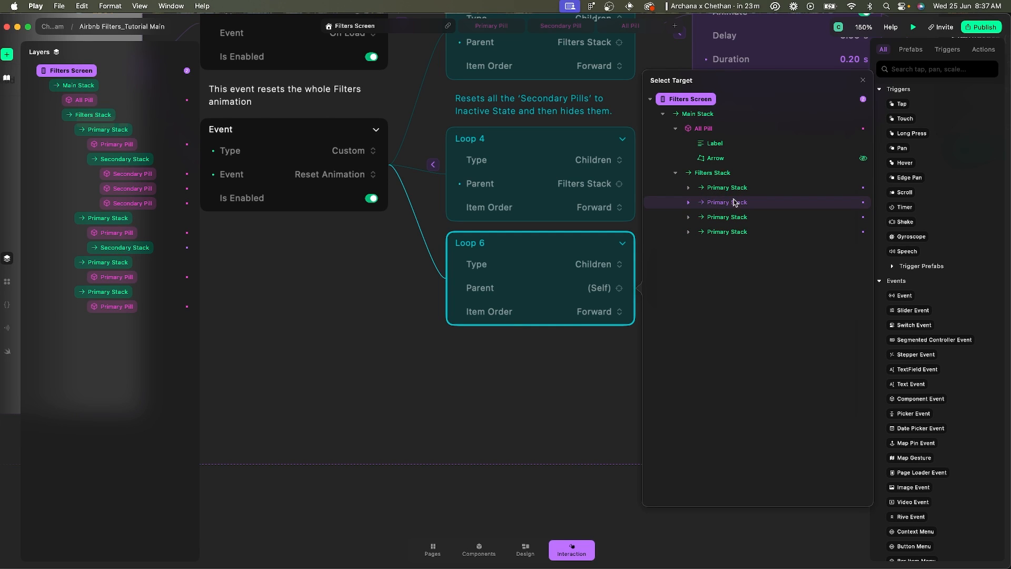
pyautogui.click(709, 173)
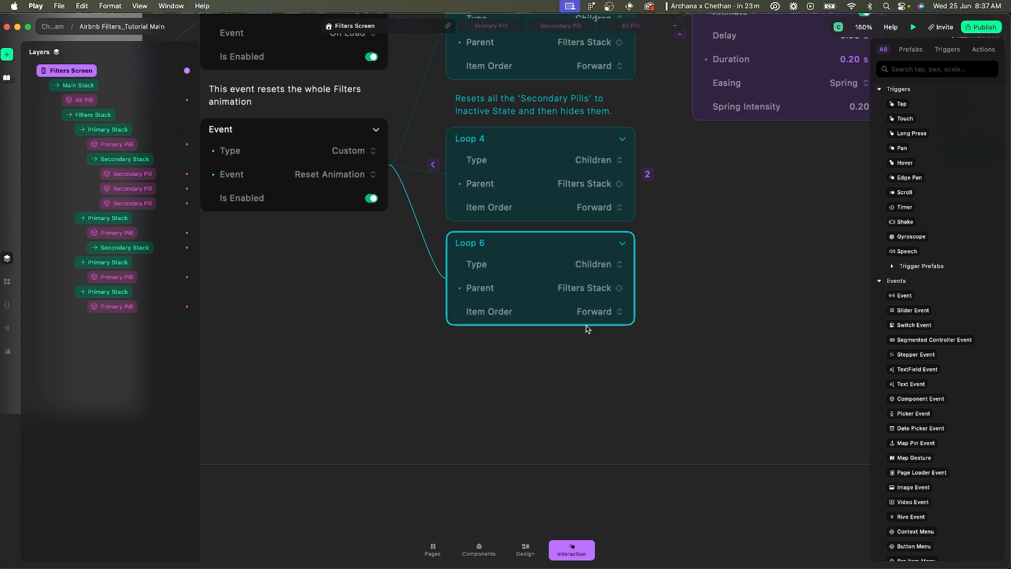
# Add a Set Property action to Loop 6 that turns on Is Hidden for each loop item.
pyautogui.click(647, 285)
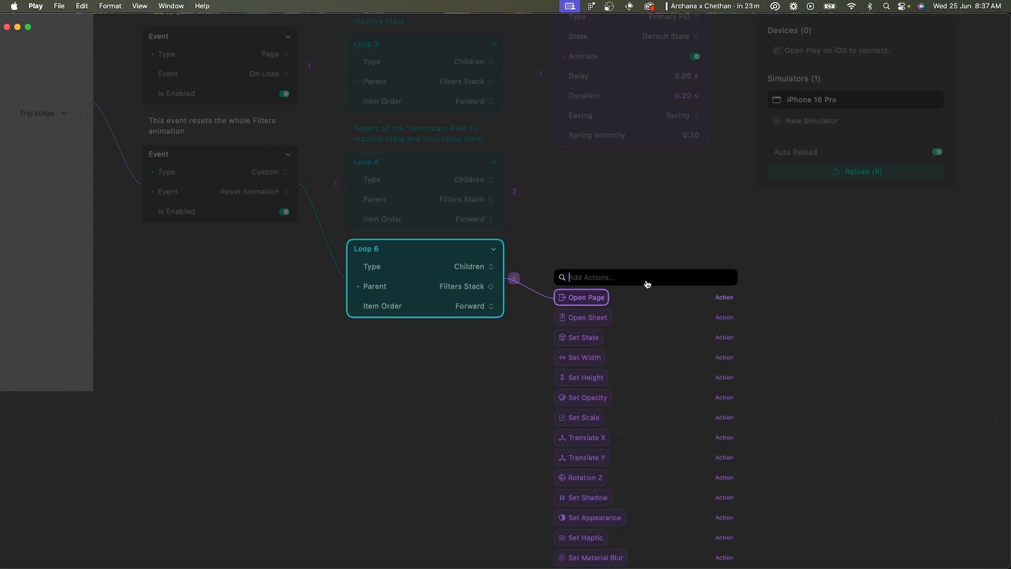
pyautogui.write('hi')
pyautogui.press('Return')
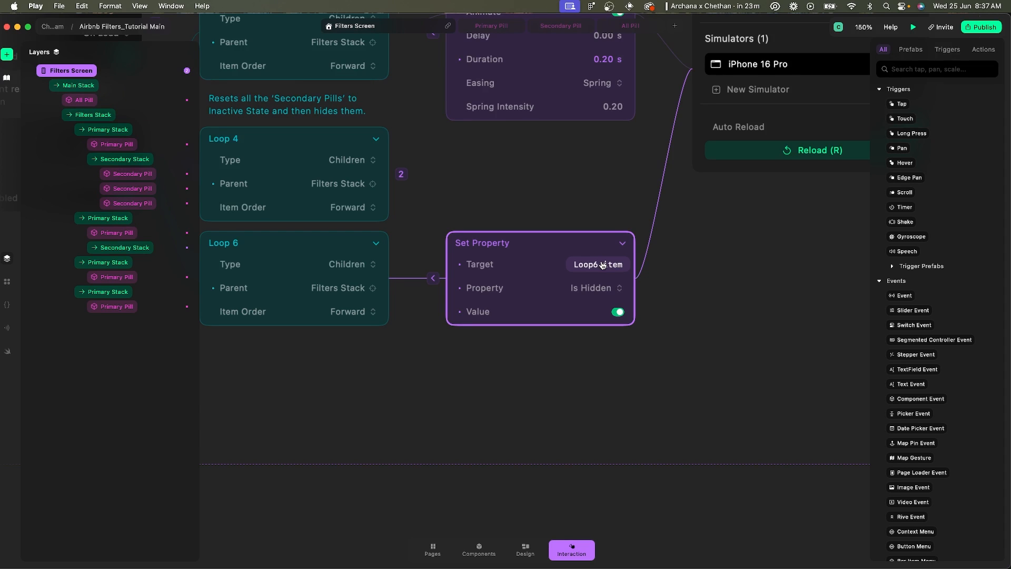
# Collapse the four Primary Stacks under the Filters Stack in the layer tree.
pyautogui.click(69, 129)
pyautogui.click(69, 144)
pyautogui.click(69, 160)
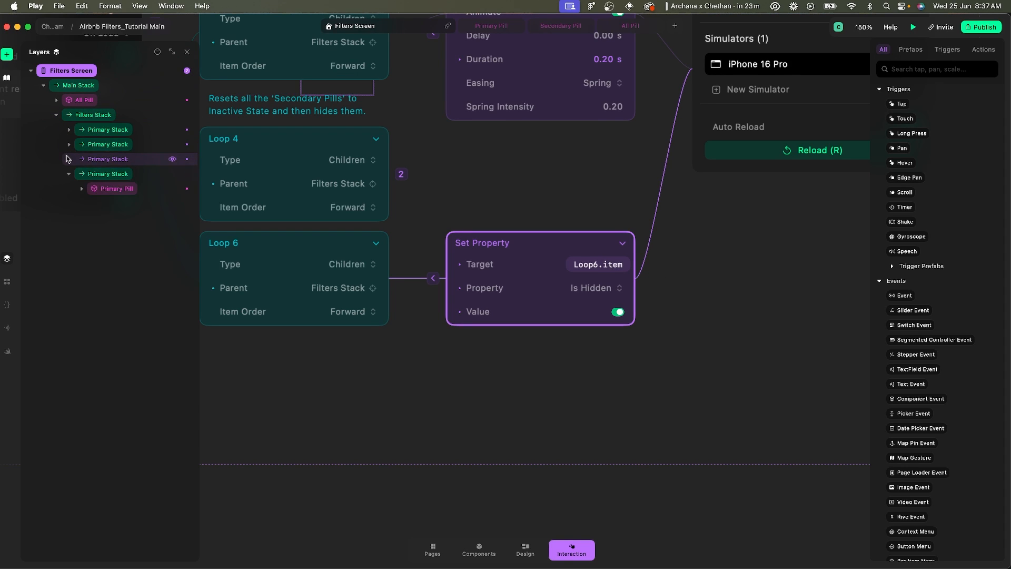
pyautogui.click(69, 174)
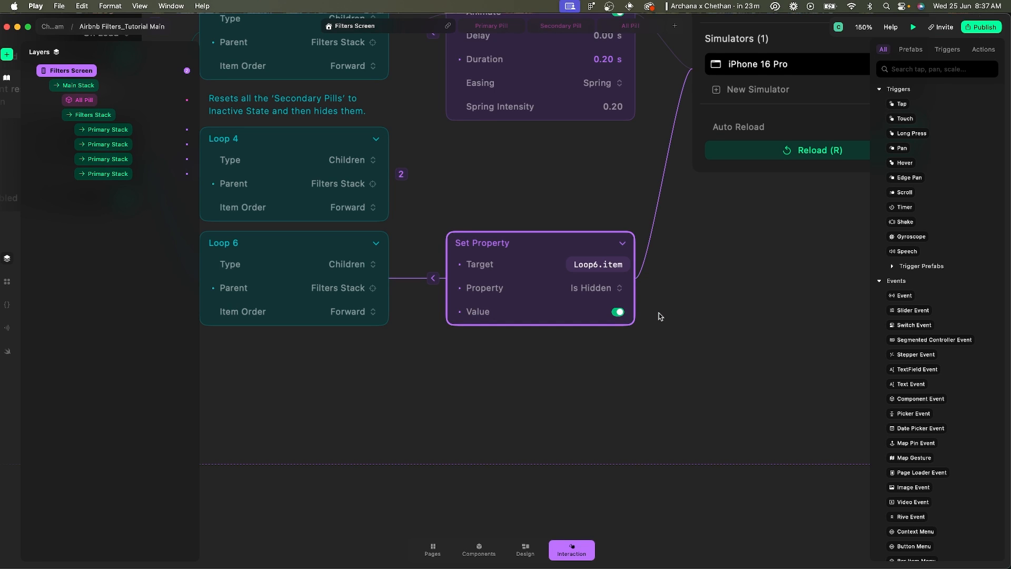
# Add a Delay action to Loop 6, modelled on the delayed hiding branch of Loop 4.
pyautogui.scroll(5, 404, 183)
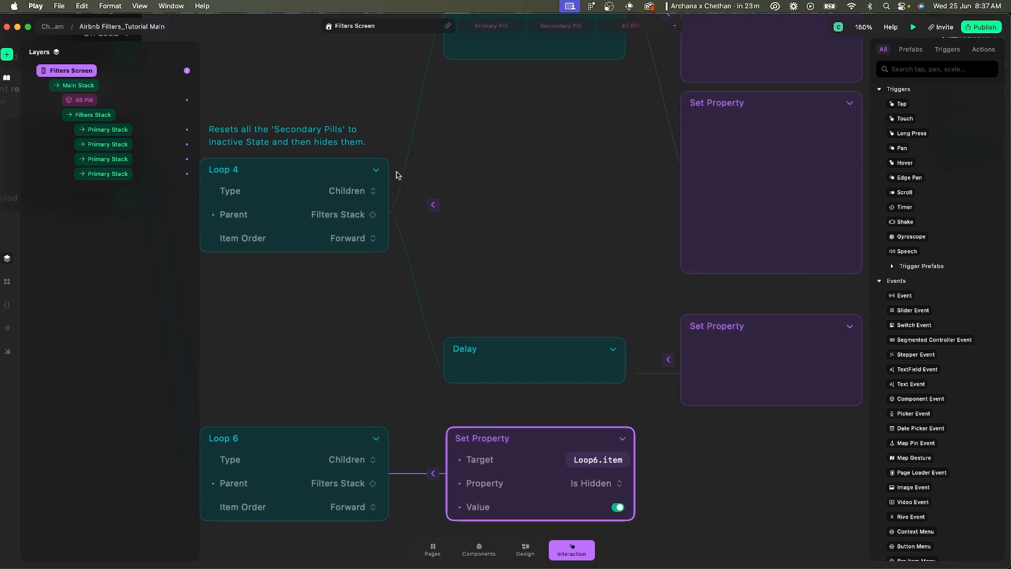
pyautogui.hscroll(3, 400, 174)
pyautogui.scroll(2, 504, 320)
pyautogui.hscroll(1, 504, 320)
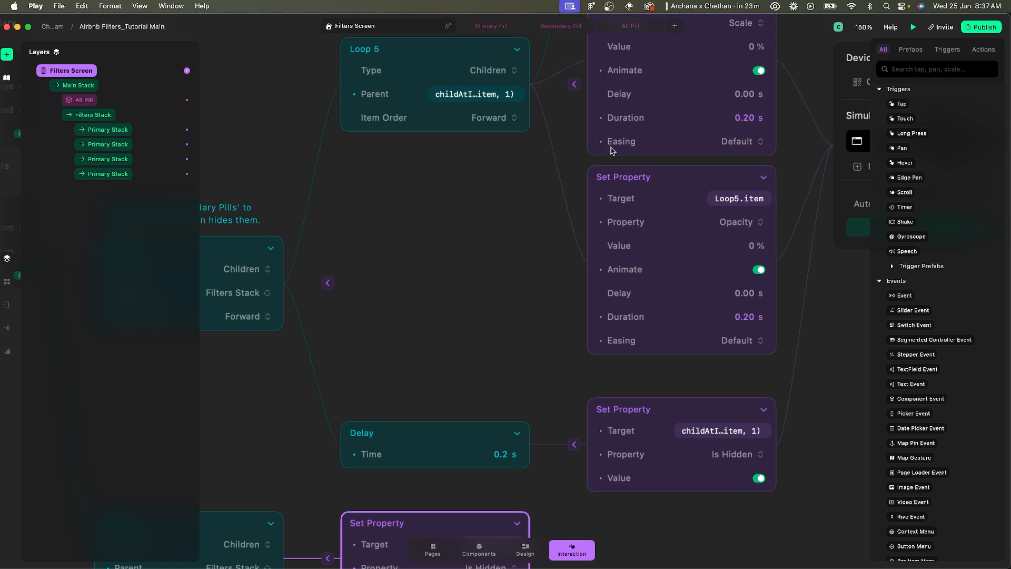
pyautogui.scroll(-2, 663, 237)
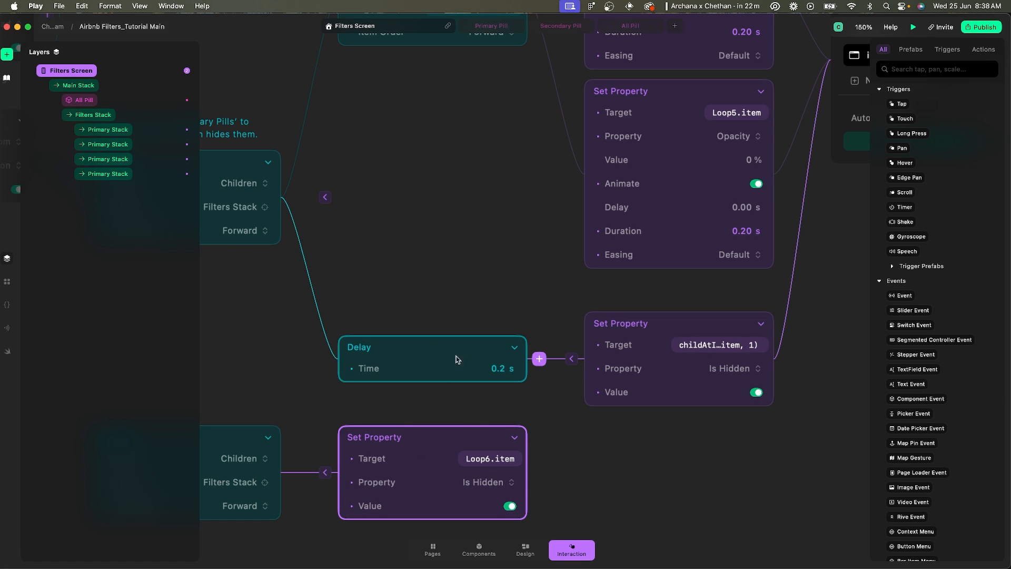
pyautogui.hscroll(-2, 448, 451)
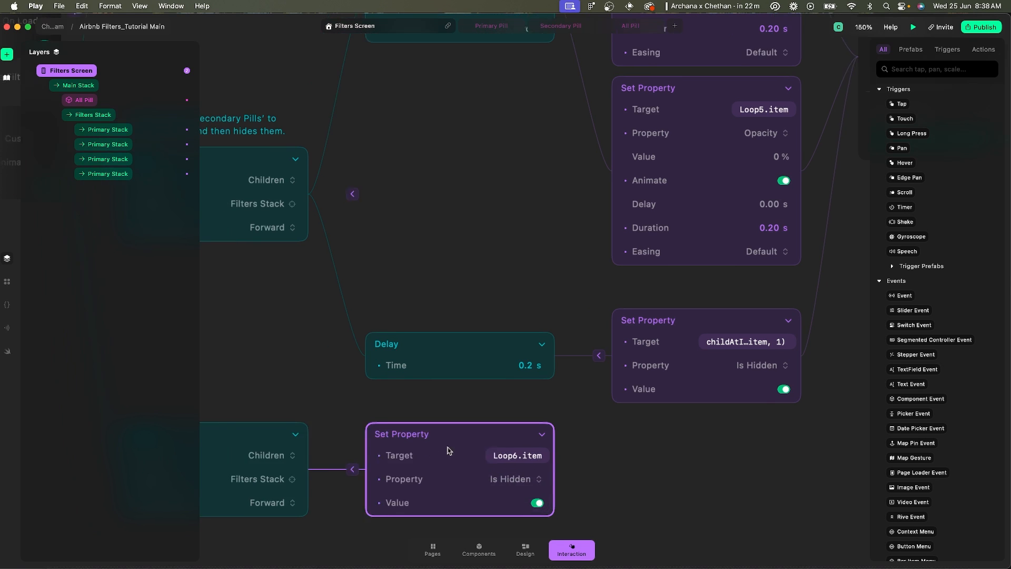
pyautogui.click(354, 465)
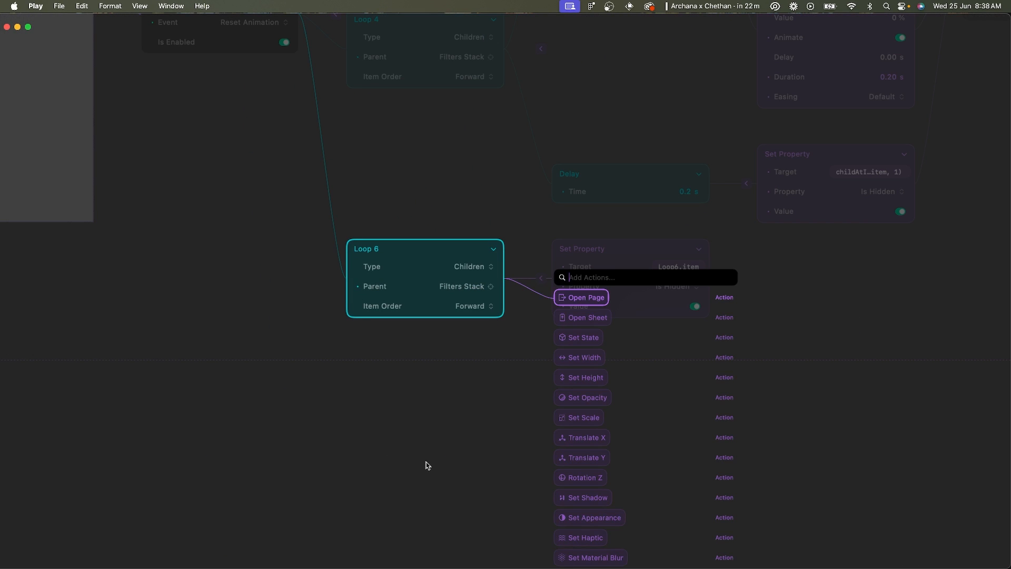
pyautogui.write('del')
pyautogui.press('Return')
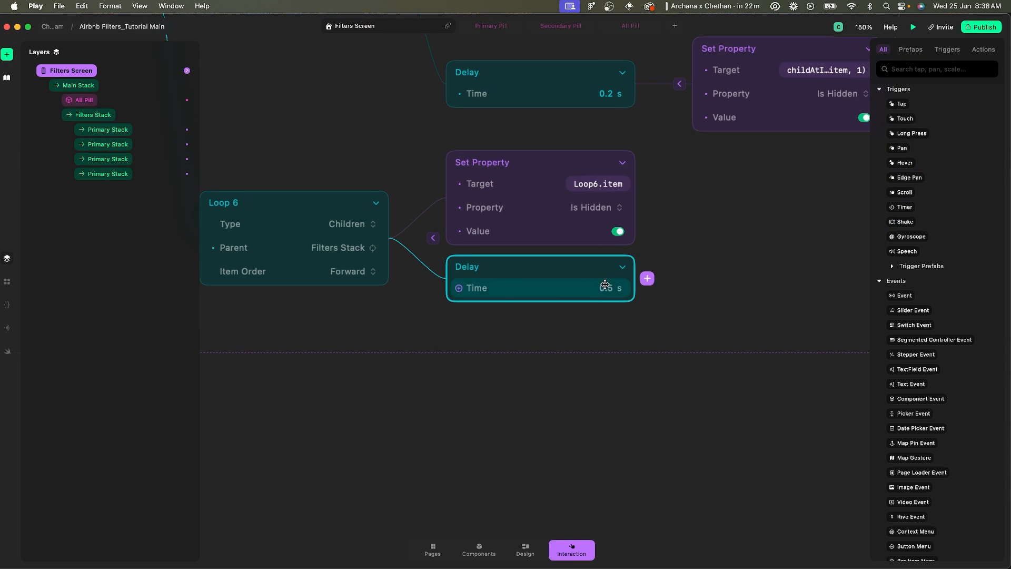
# Set the Loop 6 Delay to 0.2 s and move the loop's Is Hidden action behind it.
pyautogui.click(605, 285)
pyautogui.write('9.2')
pyautogui.press('Return')
pyautogui.moveTo(548, 163); pyautogui.dragTo(605, 262)
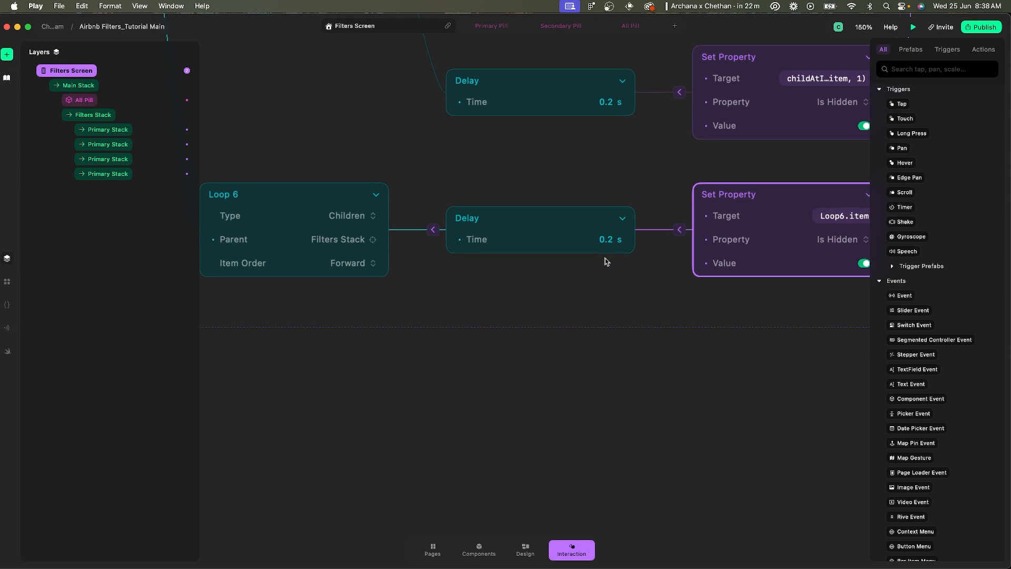
# Add a Set Scale action after the Loop 6 Delay, targeting each loop item with a value of 100%.
pyautogui.scroll(-3, 606, 262)
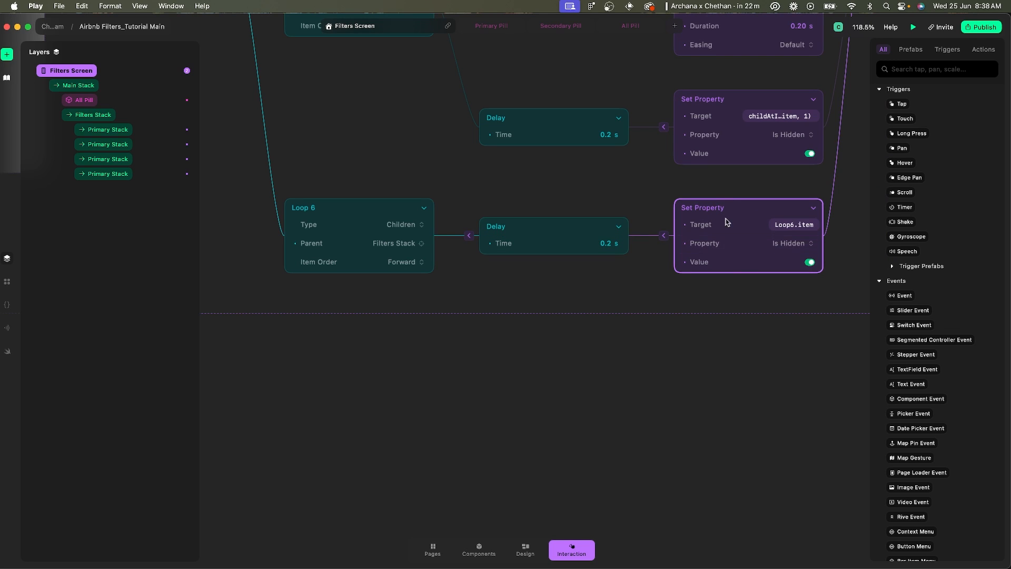
pyautogui.hscroll(2, 716, 213)
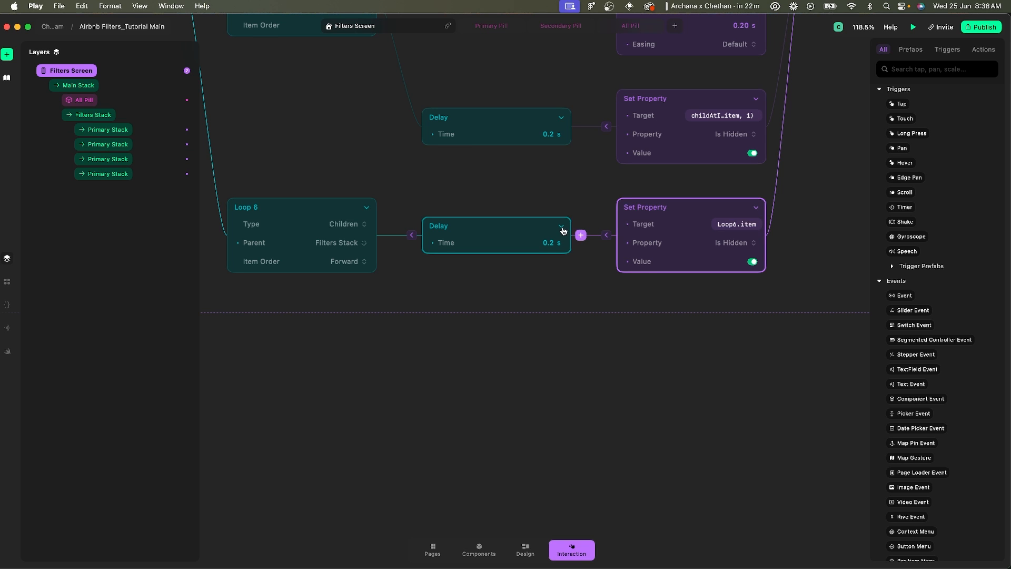
pyautogui.click(584, 236)
pyautogui.click(549, 241)
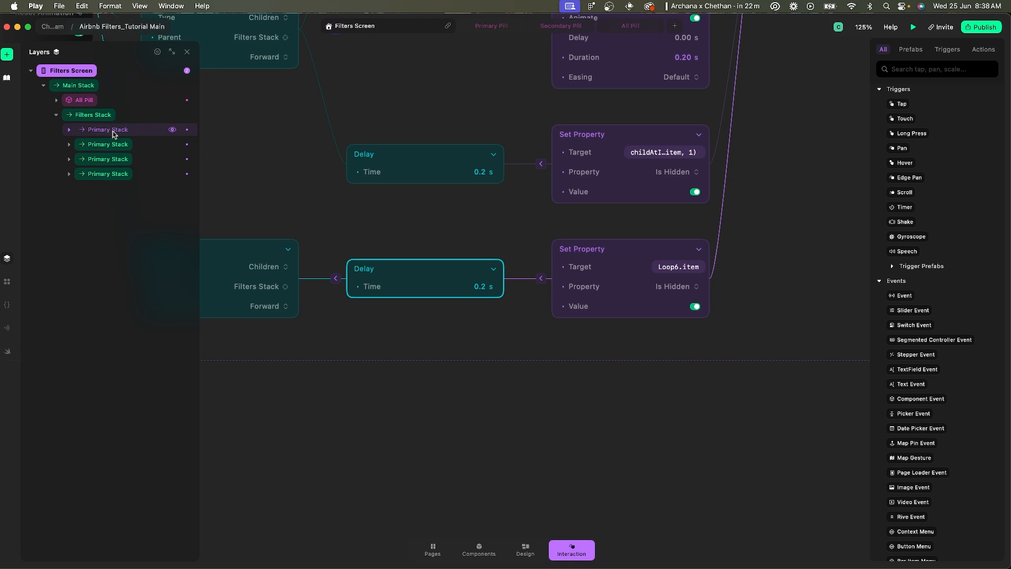
pyautogui.click(514, 278)
pyautogui.write('scal')
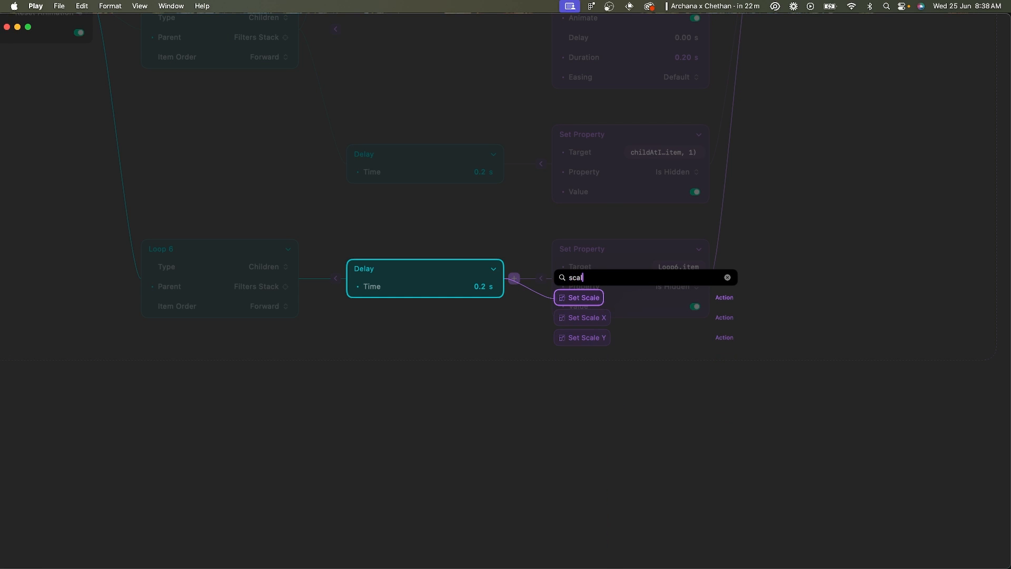
pyautogui.press('Return')
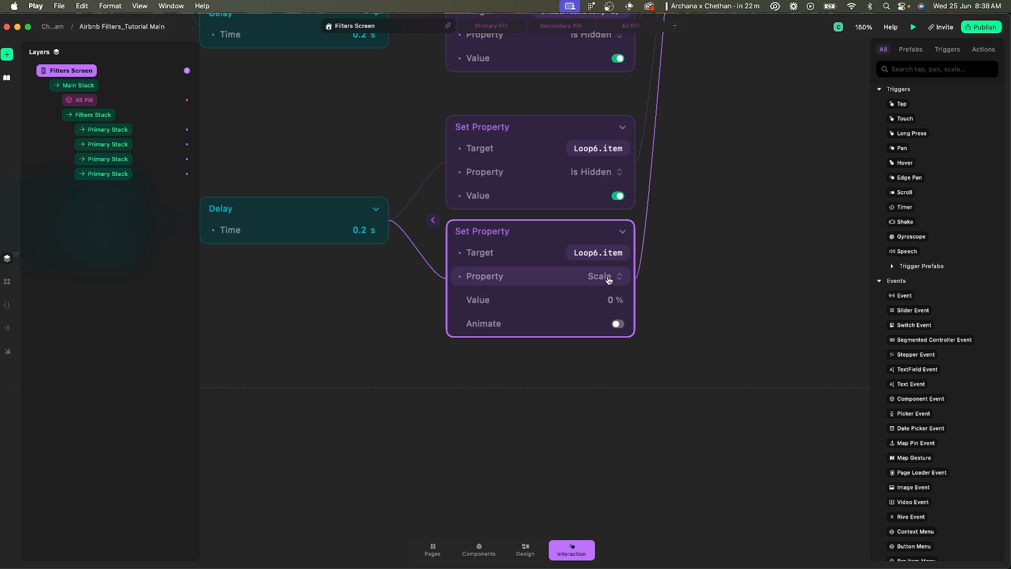
pyautogui.click(612, 300)
pyautogui.write('100')
pyautogui.press('Return')
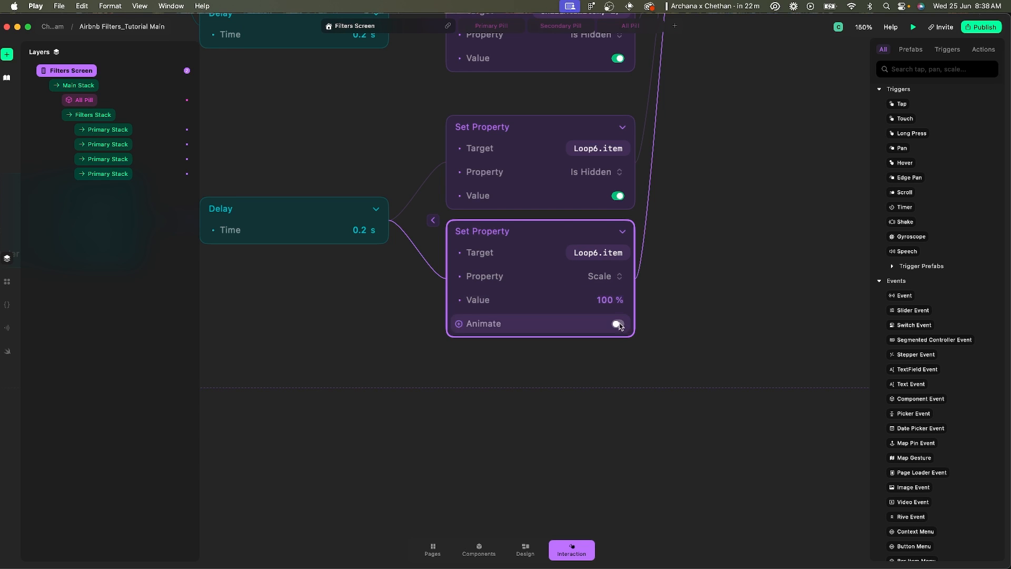
# Turn on Animate for the Loop 6 Scale action and set its duration to 0.2 s.
pyautogui.click(619, 325)
pyautogui.click(606, 357)
pyautogui.write('0.2')
pyautogui.press('Return')
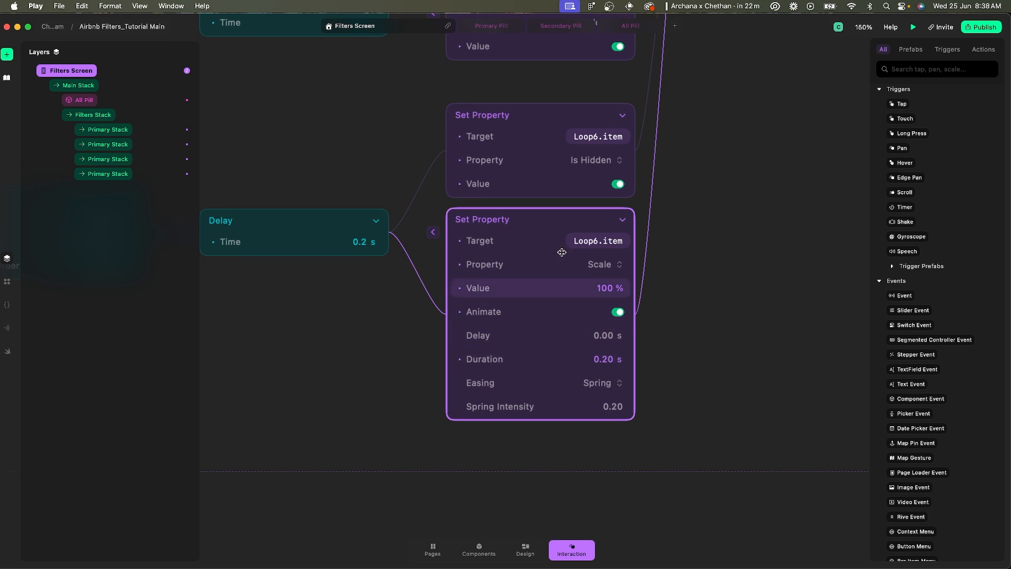
# Duplicate the Loop 6 Scale action and change the copy's property to Opacity.
pyautogui.press('super+d')
pyautogui.scroll(-2, 609, 451)
pyautogui.click(621, 372)
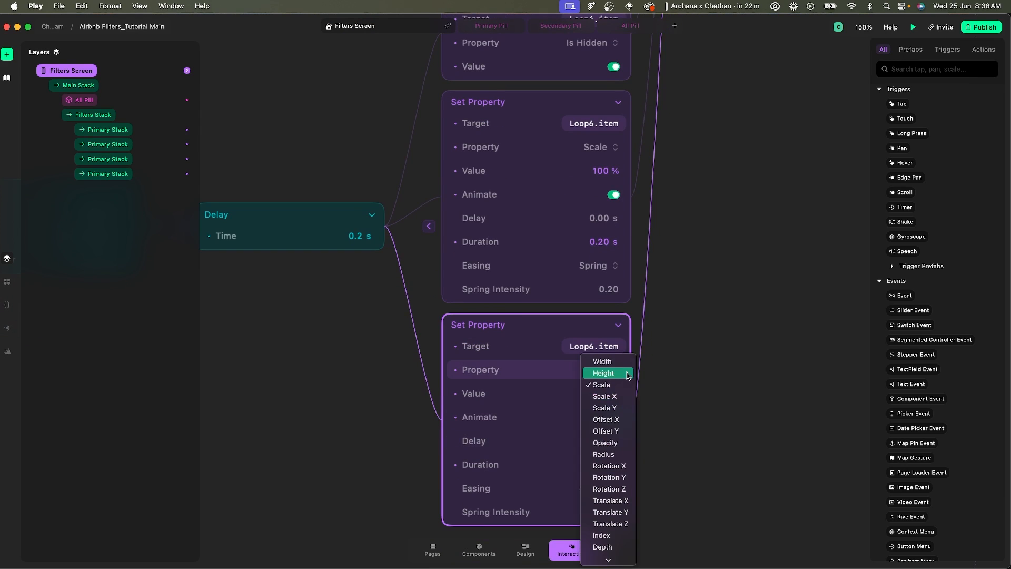
pyautogui.click(639, 476)
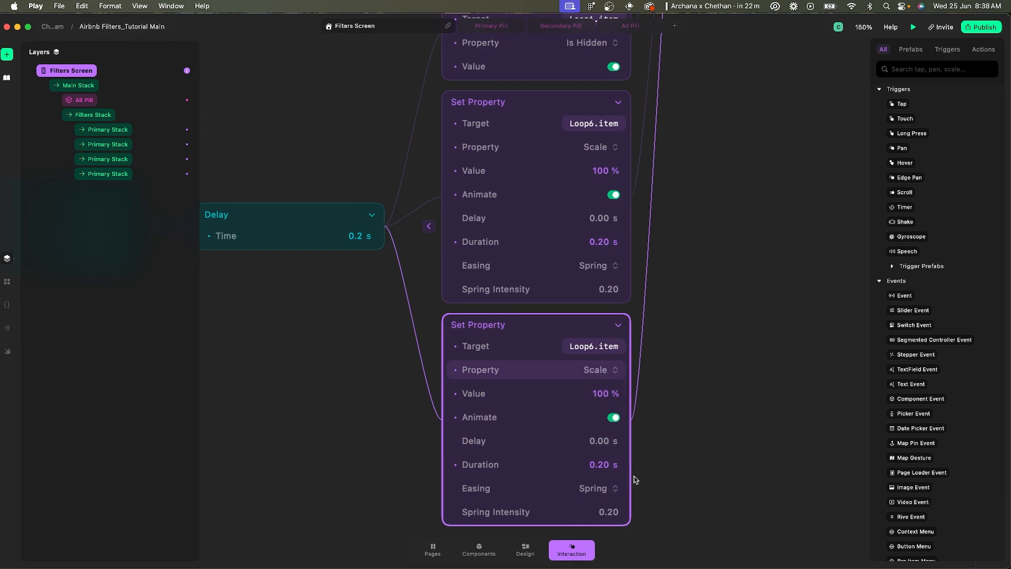
pyautogui.click(601, 494)
pyautogui.click(600, 433)
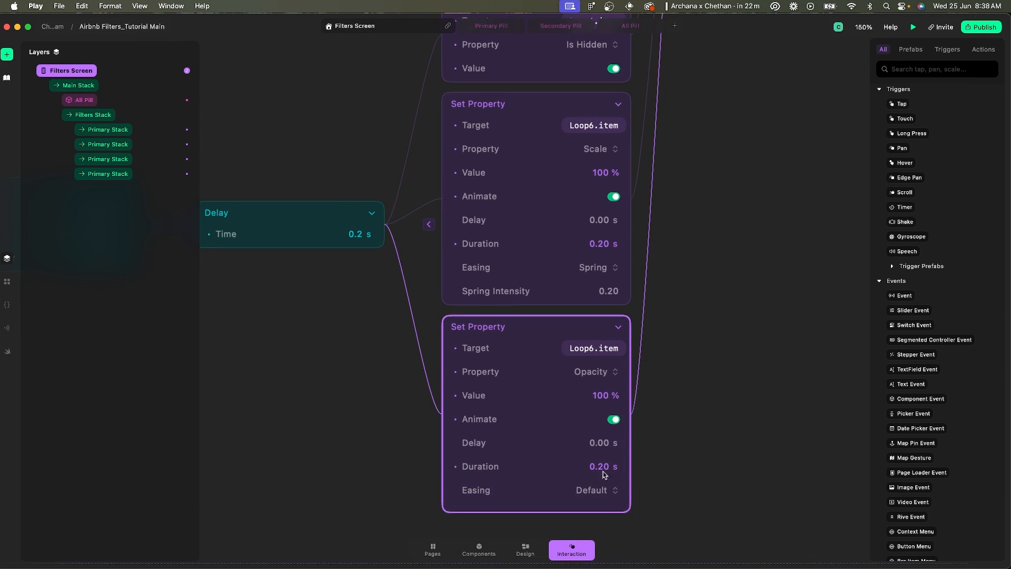
# Add an Animate block to Loop 6 with a duration of 0 s and a delay of 0.2 s.
pyautogui.hscroll(-2, 482, 249)
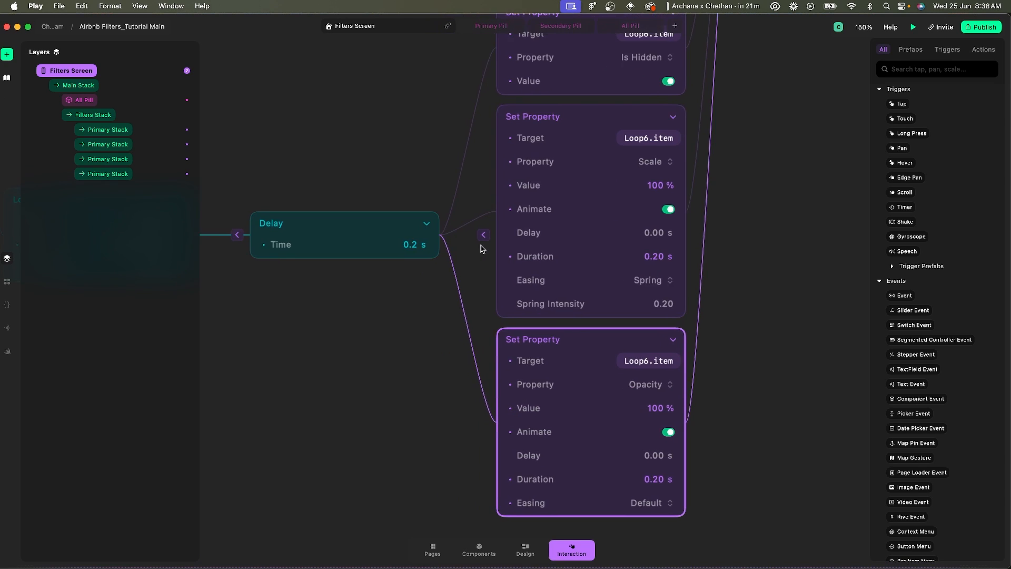
pyautogui.scroll(-5, 483, 249)
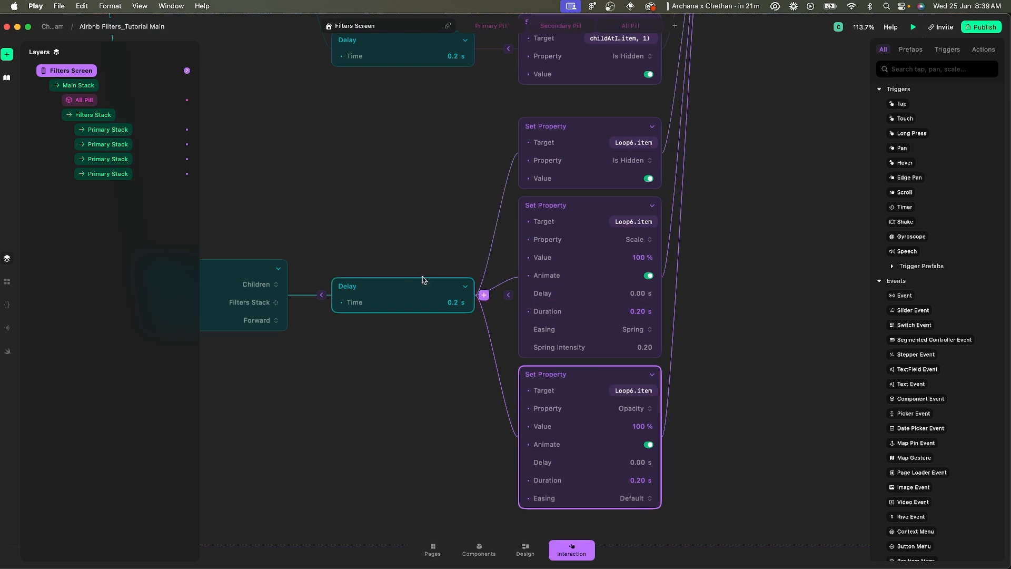
pyautogui.click(298, 296)
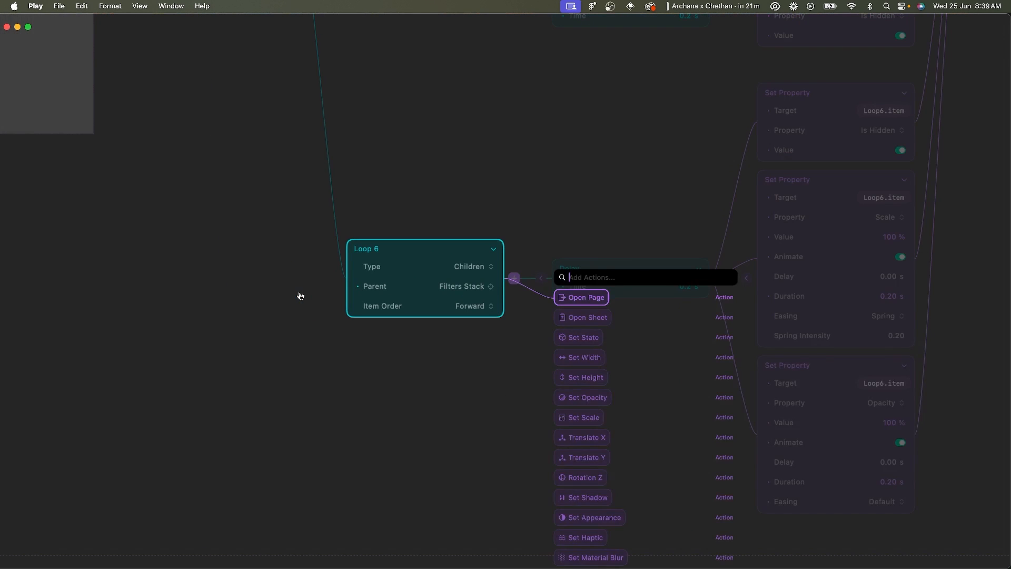
pyautogui.write('ani')
pyautogui.press('Return')
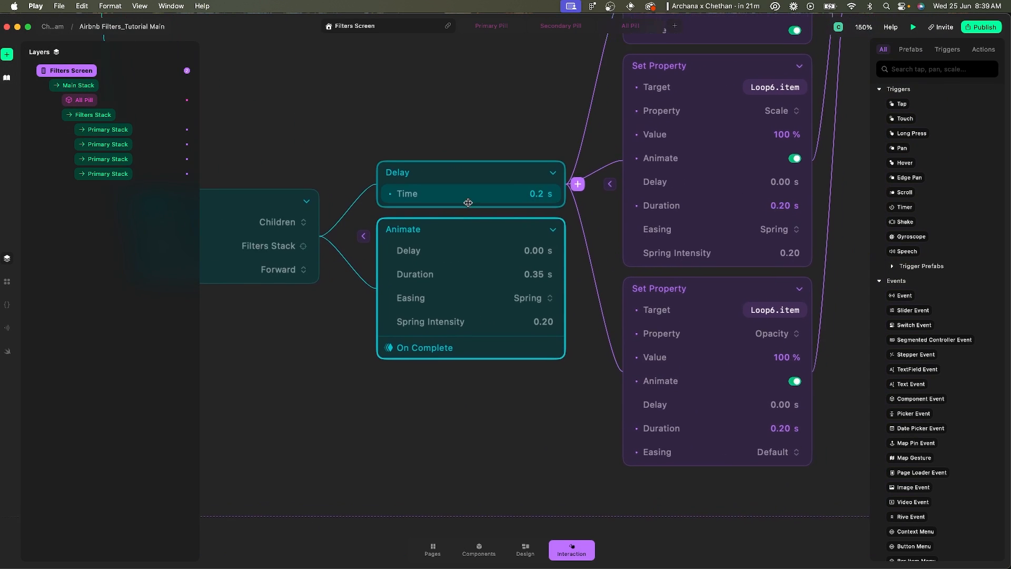
pyautogui.click(519, 280)
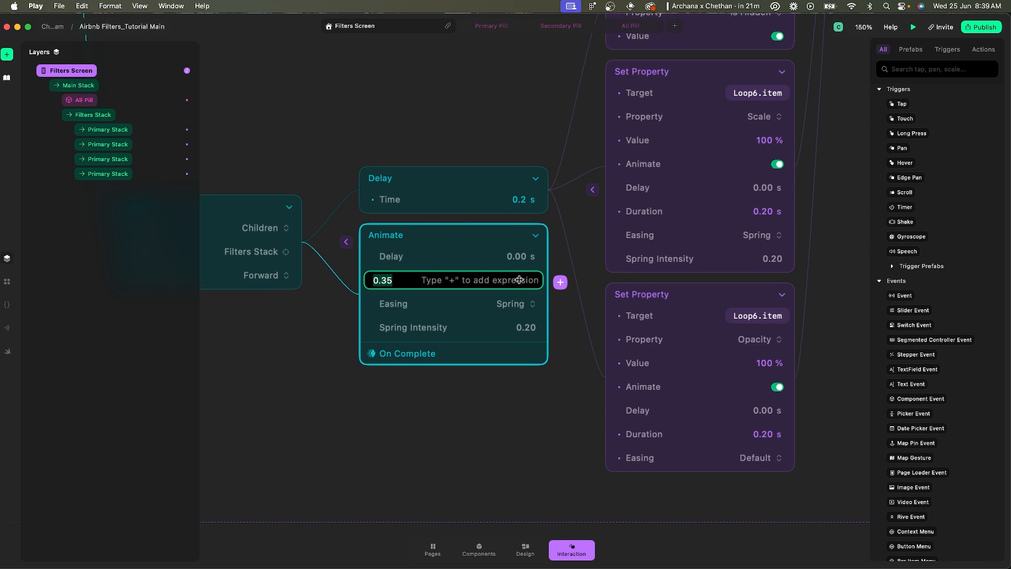
pyautogui.write('0')
pyautogui.press('Return')
pyautogui.click(520, 256)
pyautogui.write('0.2')
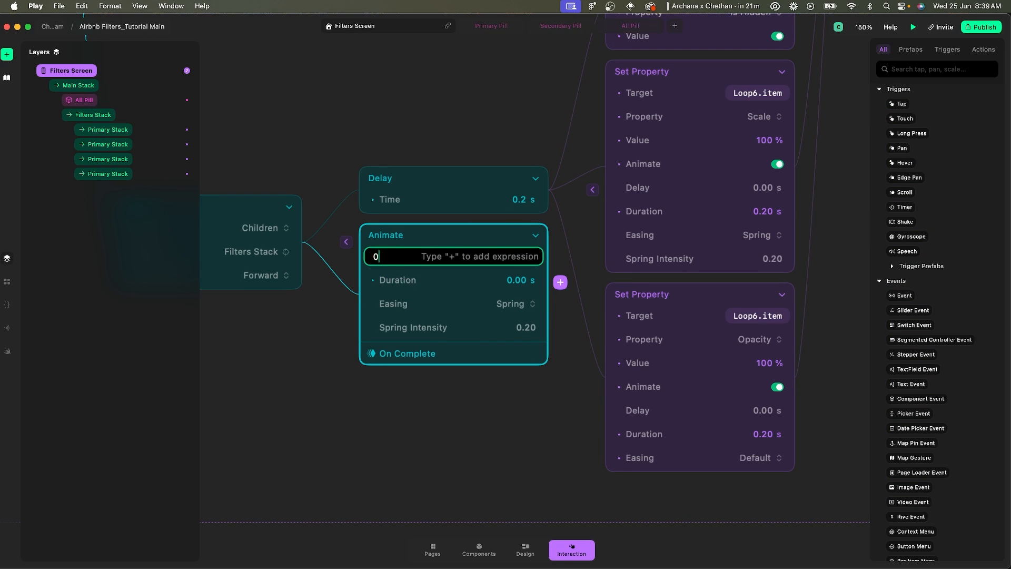
pyautogui.press('Return')
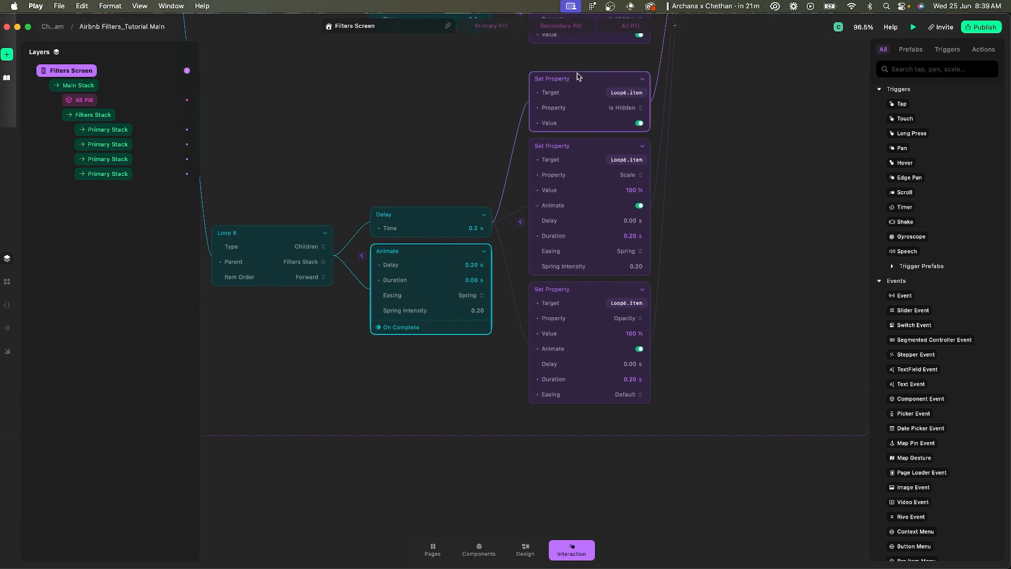
# Move the Is Hidden action for the Loop 6 items from the Delay to the new Animate block.
pyautogui.moveTo(582, 74); pyautogui.dragTo(486, 252)
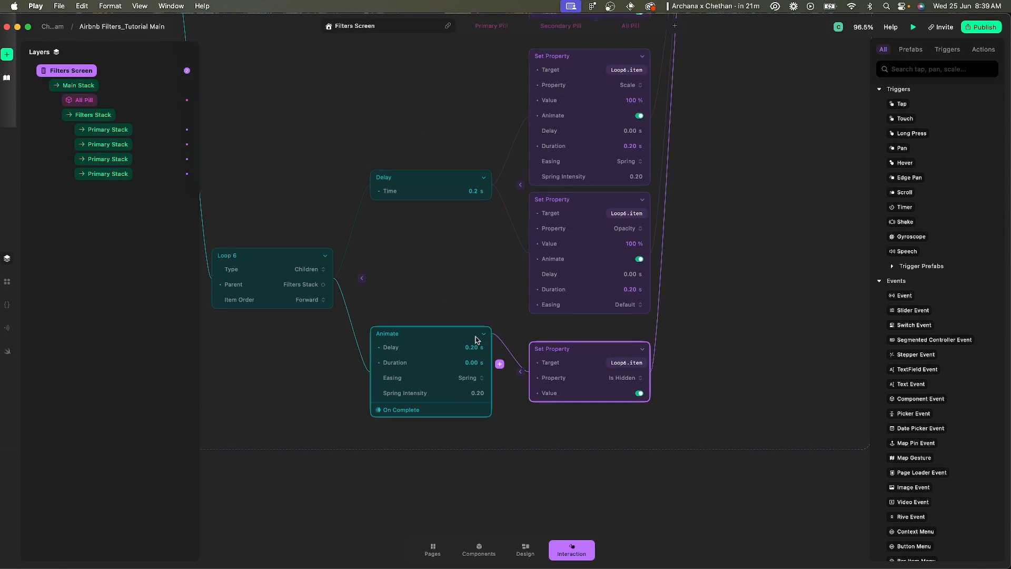
pyautogui.scroll(3, 438, 354)
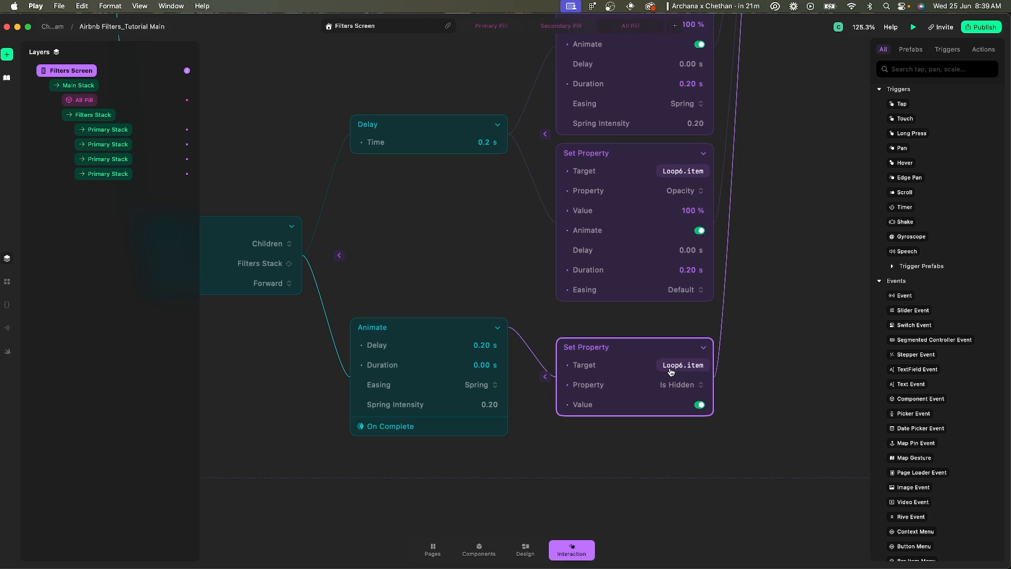
pyautogui.scroll(-1, 559, 354)
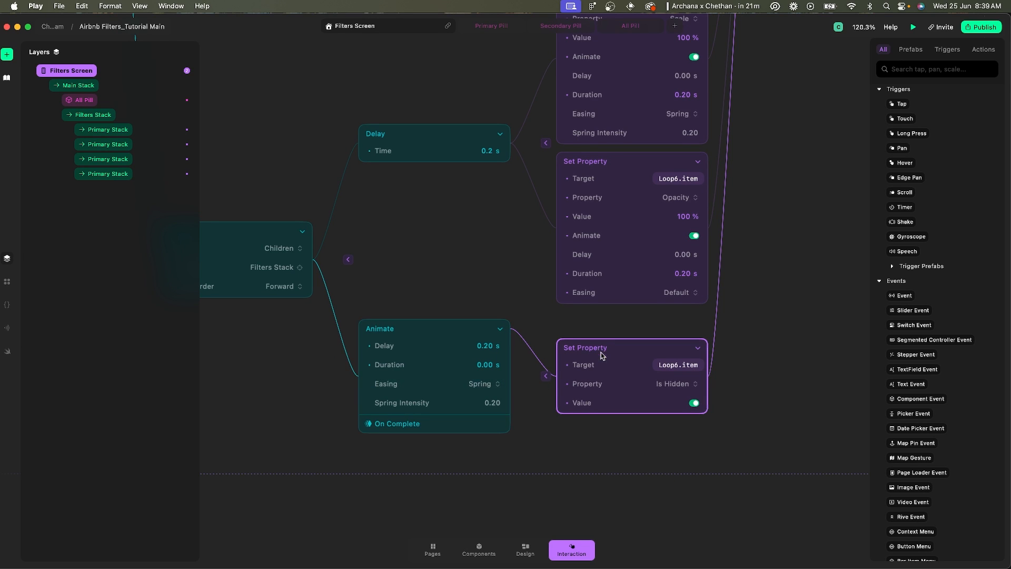
# Move the Scale and Opacity actions to the Animate block's On Complete output and delete the Loop 6 Delay.
pyautogui.scroll(4, 584, 100)
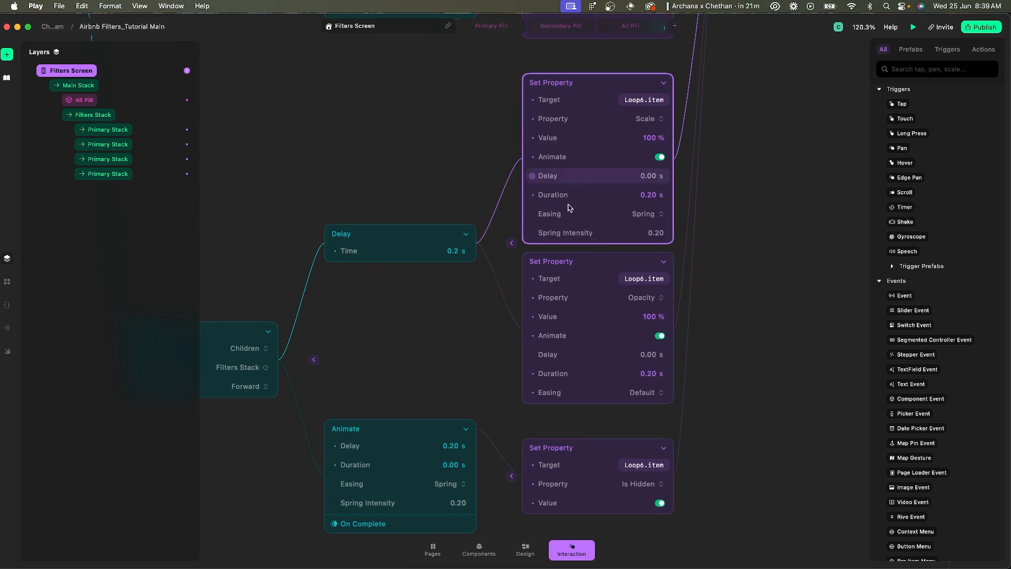
pyautogui.scroll(-2, 554, 259)
pyautogui.moveTo(579, 48); pyautogui.dragTo(477, 462)
pyautogui.press('Delete')
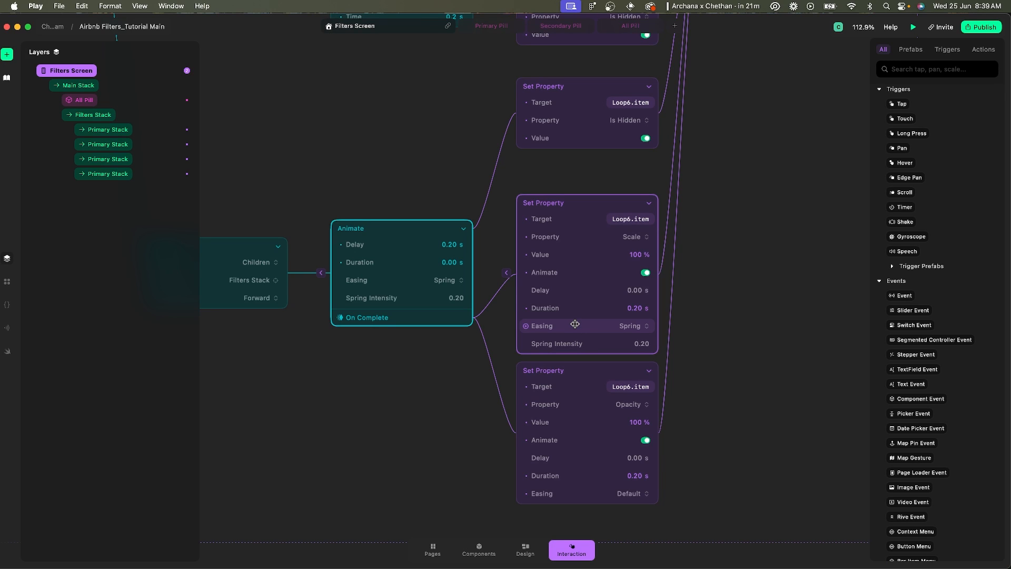
# Set the Loop 6 Scale action's Delay to the expression Loop6.item.index * 0.15.
pyautogui.scroll(3, 554, 290)
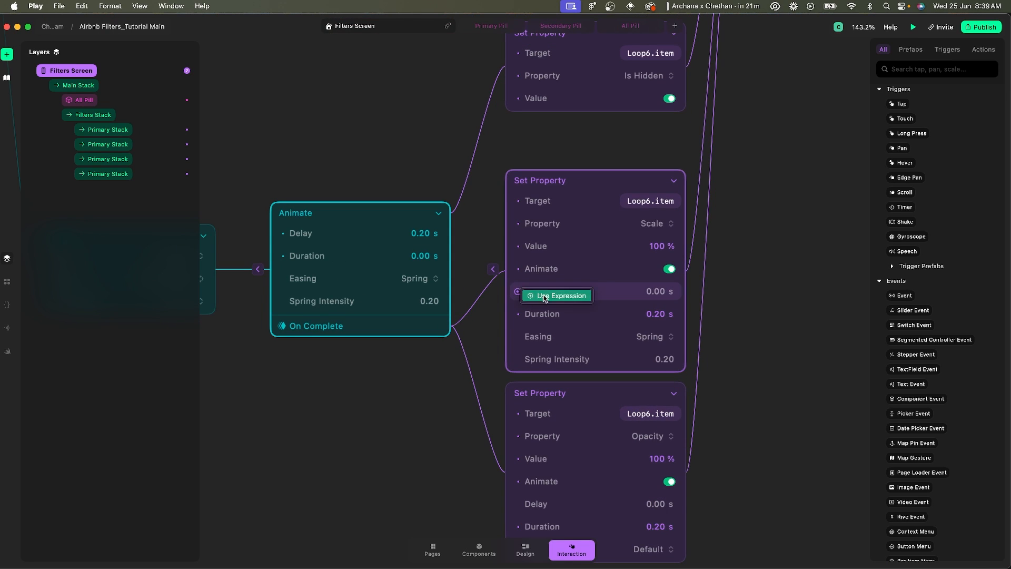
pyautogui.click(544, 296)
pyautogui.write('lo')
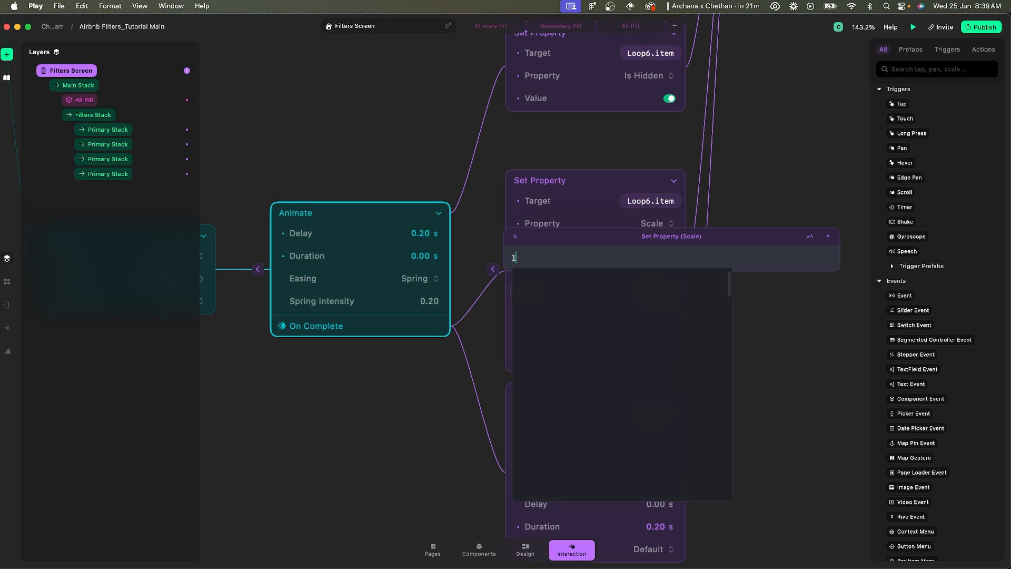
pyautogui.press('Down')
pyautogui.press('Down')
pyautogui.press('Down')
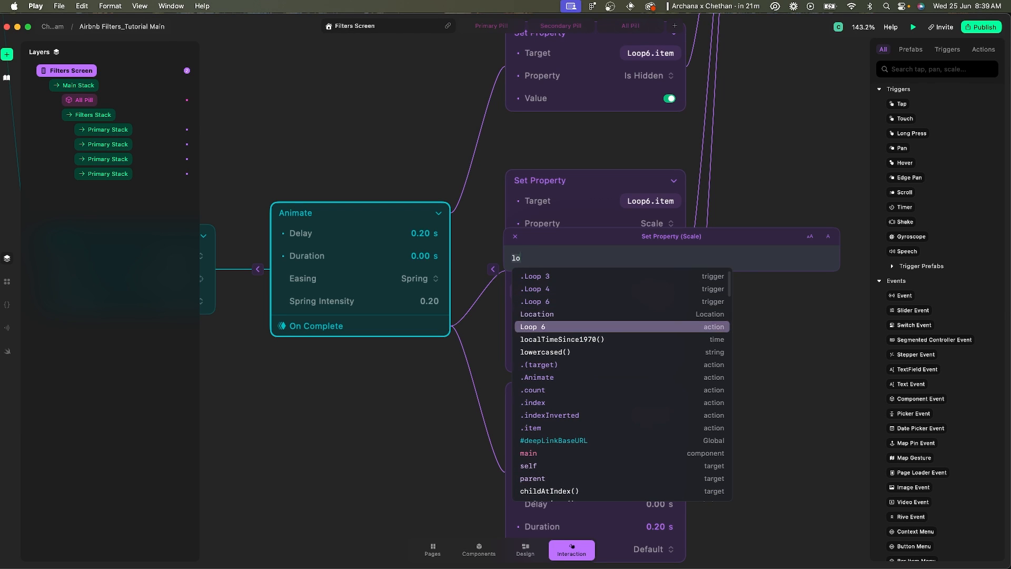
pyautogui.press('Return')
pyautogui.write('.it')
pyautogui.press('Return')
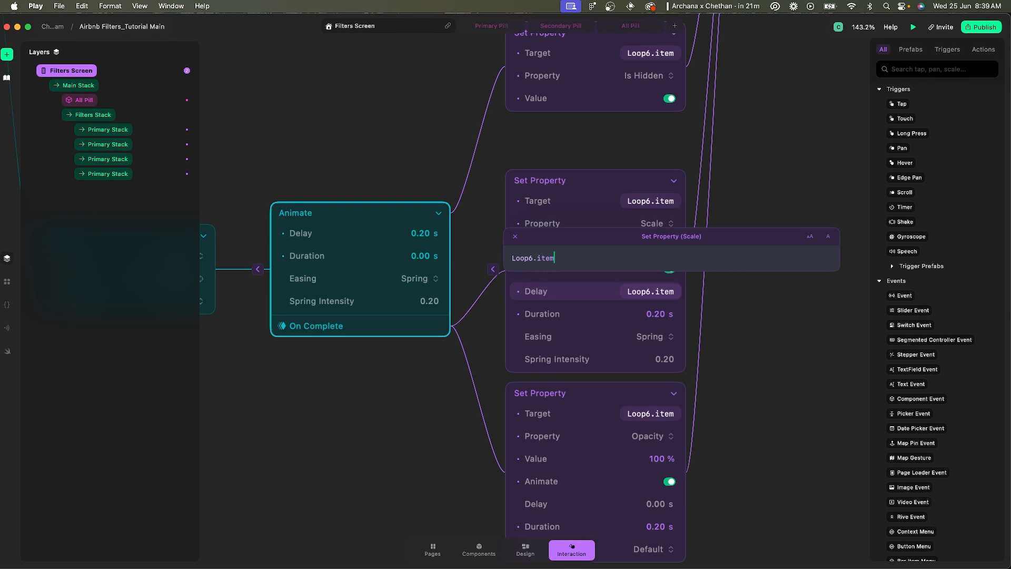
pyautogui.write('.in')
pyautogui.press('Return')
pyautogui.write('*')
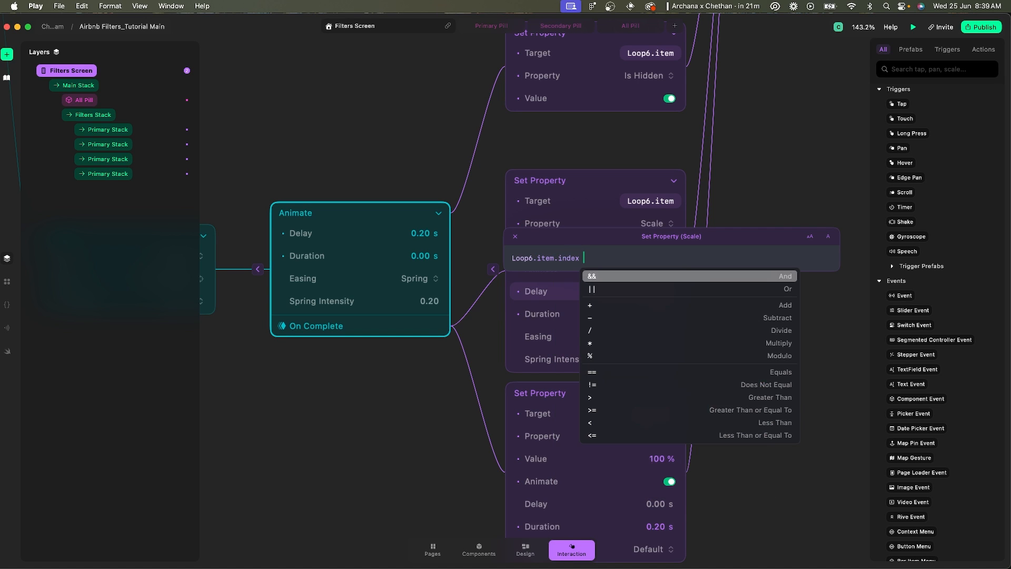
pyautogui.write(' 0.15')
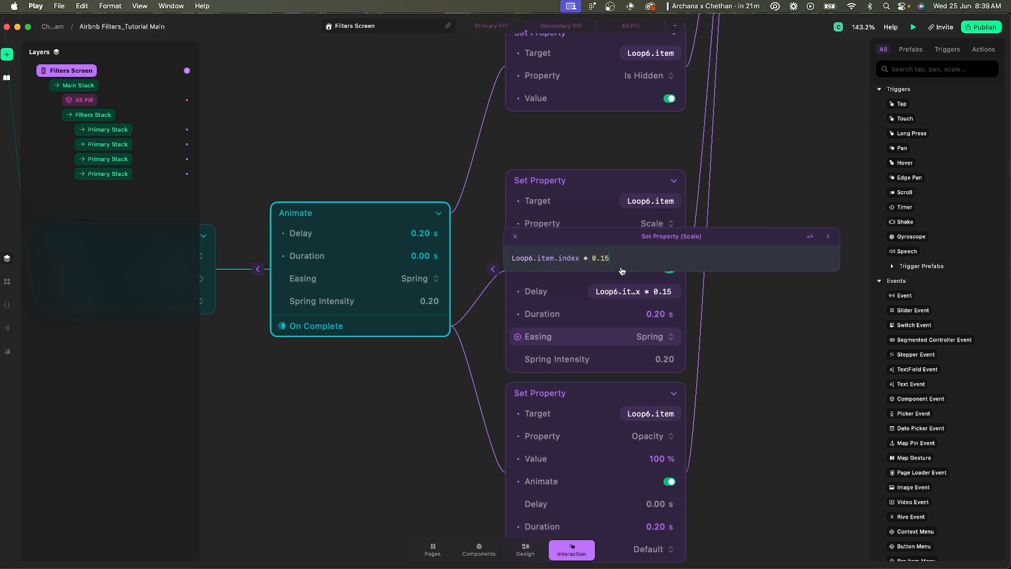
# Copy the whole Scale delay expression and close the expression editor.
pyautogui.press('super+a')
pyautogui.press('super+c')
pyautogui.click(732, 357)
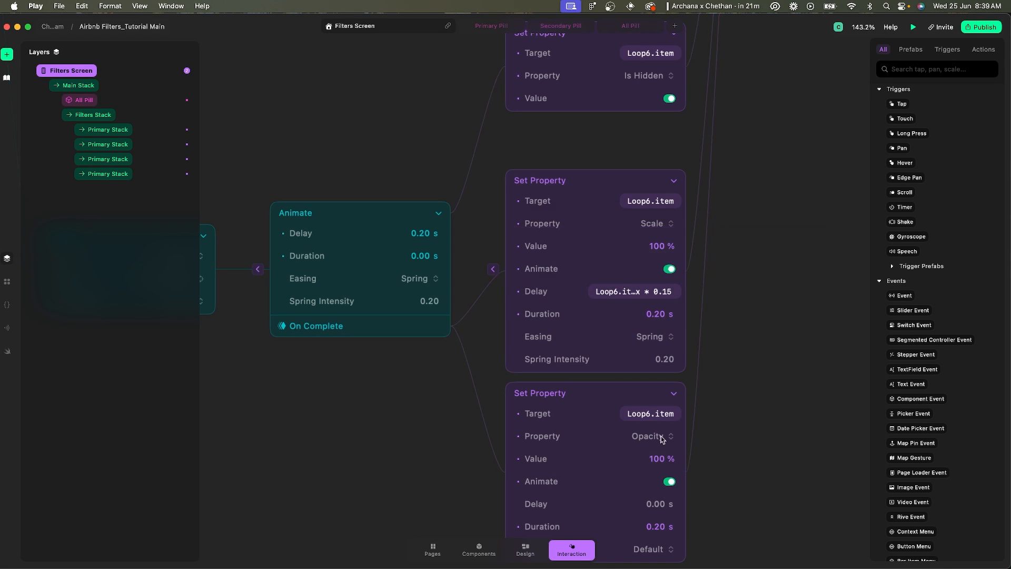
# Set the Delay of the Loop 6 Opacity action to the expression Loop6.item.index * 0.15.
pyautogui.scroll(-1, 580, 489)
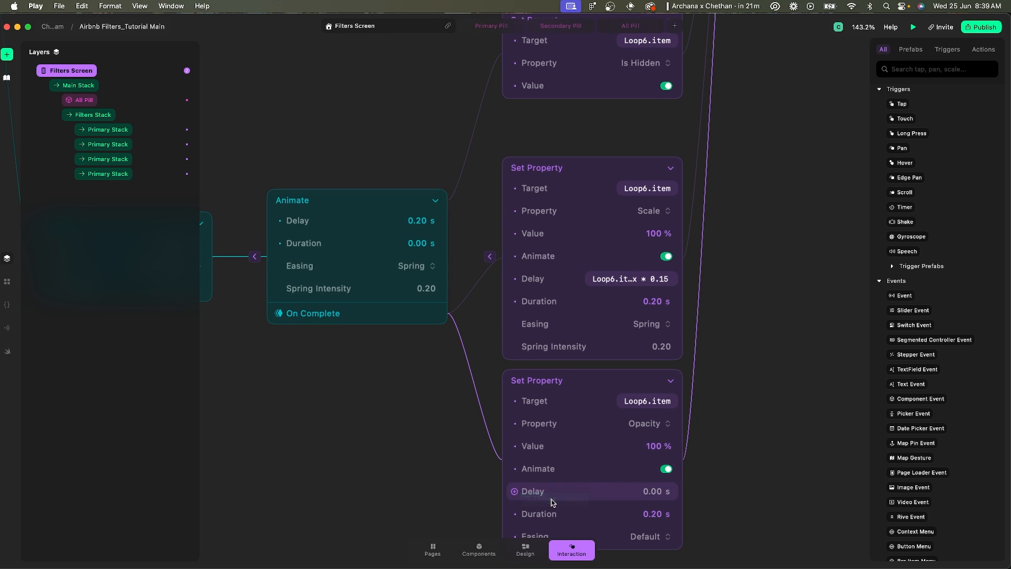
pyautogui.click(518, 492)
pyautogui.write('loop')
pyautogui.press('Down')
pyautogui.press('Down')
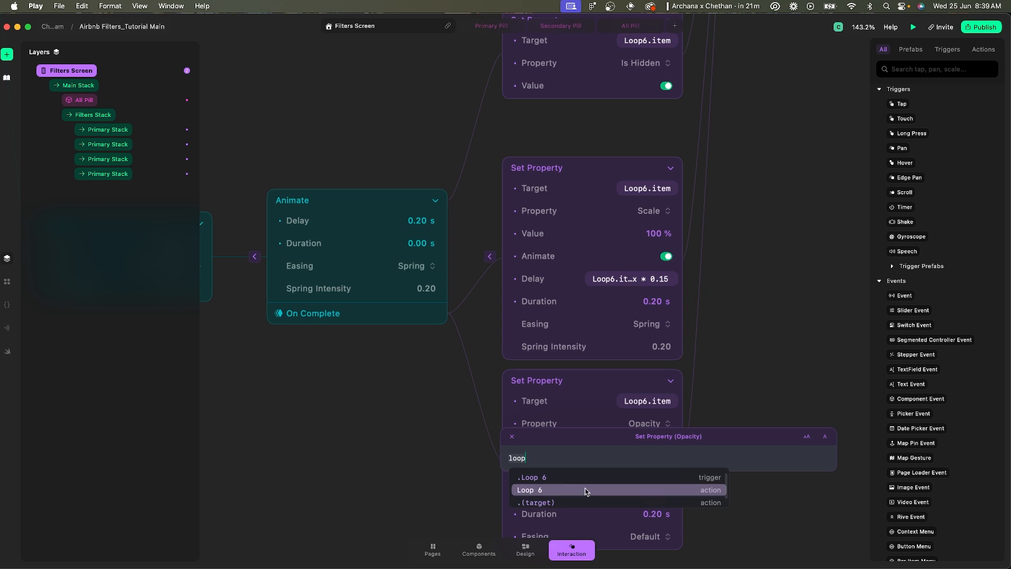
pyautogui.click(584, 491)
pyautogui.write('.item')
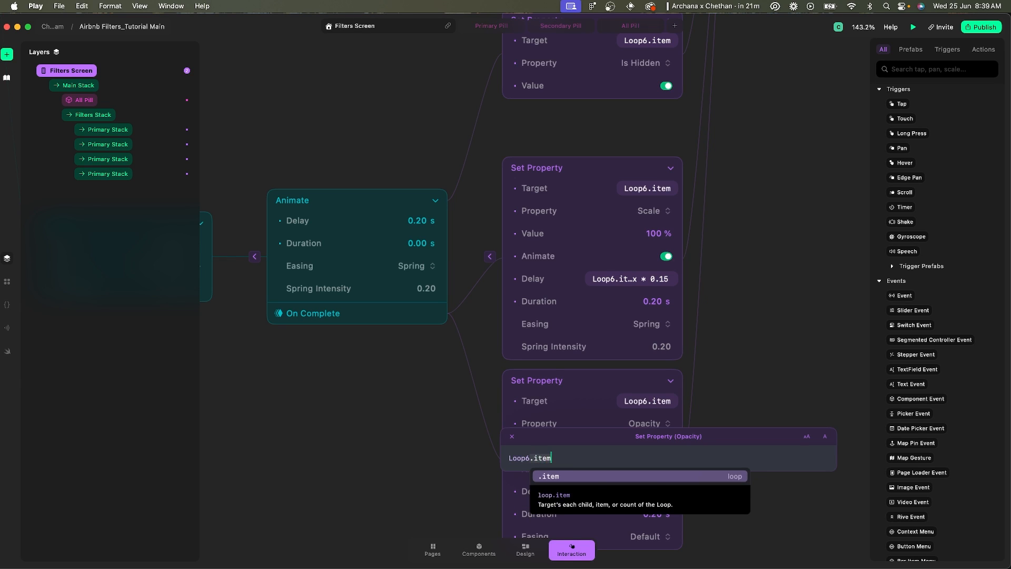
pyautogui.press('Return')
pyautogui.write('.chil')
pyautogui.press('BackSpace')
pyautogui.press('BackSpace')
pyautogui.press('BackSpace')
pyautogui.press('BackSpace')
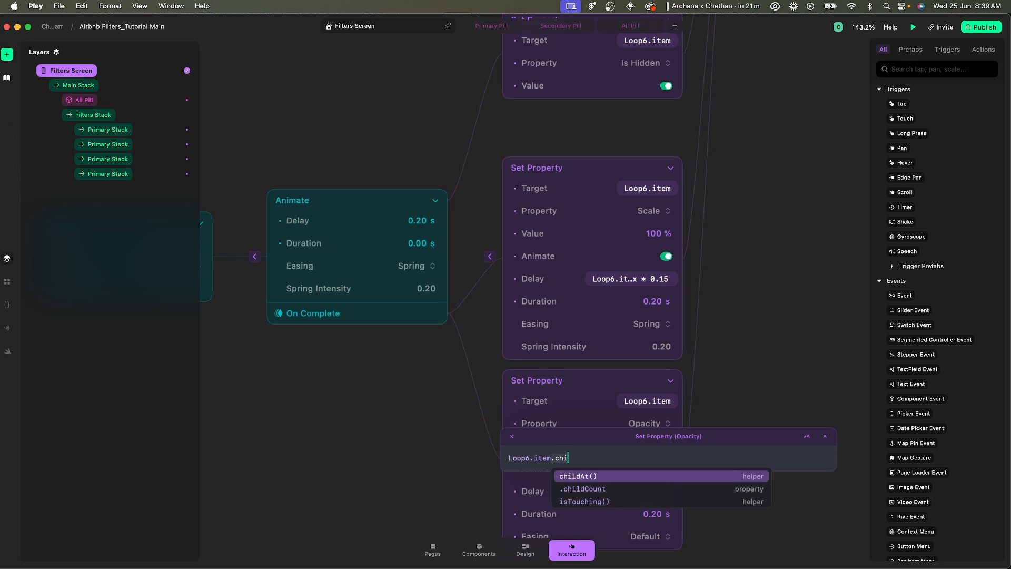
pyautogui.write('ind')
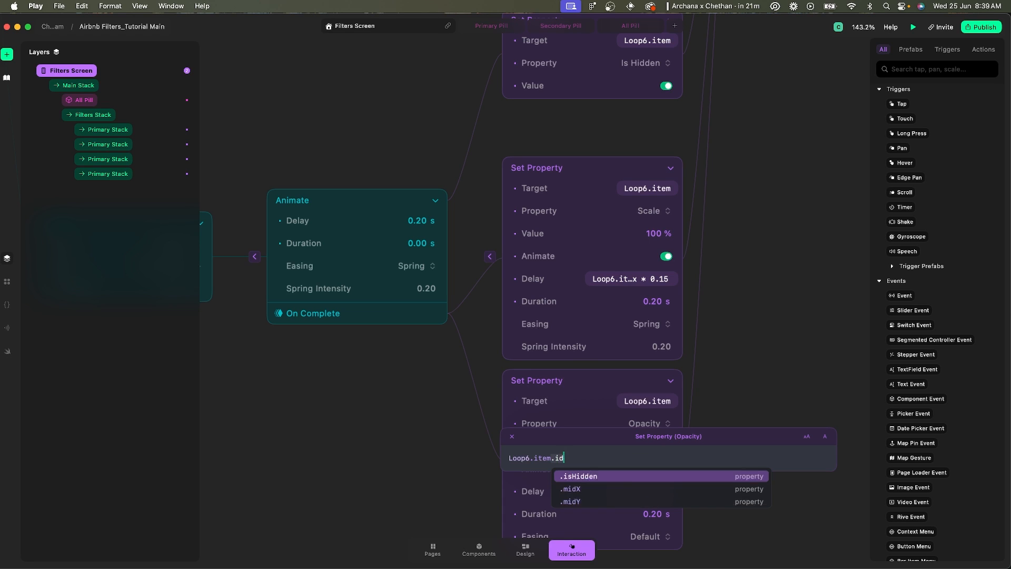
pyautogui.press('Return')
pyautogui.write('* ')
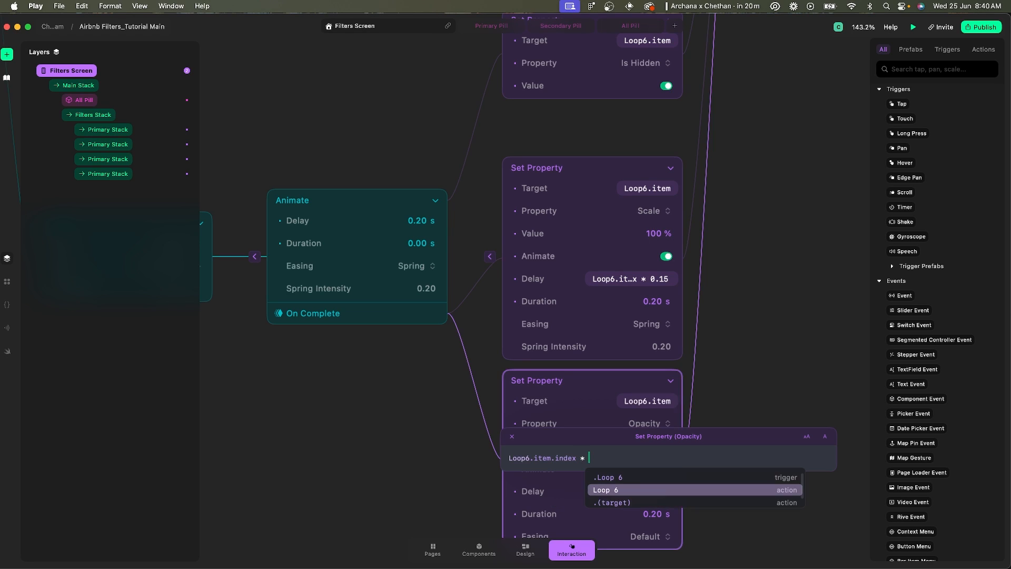
pyautogui.write('0.15')
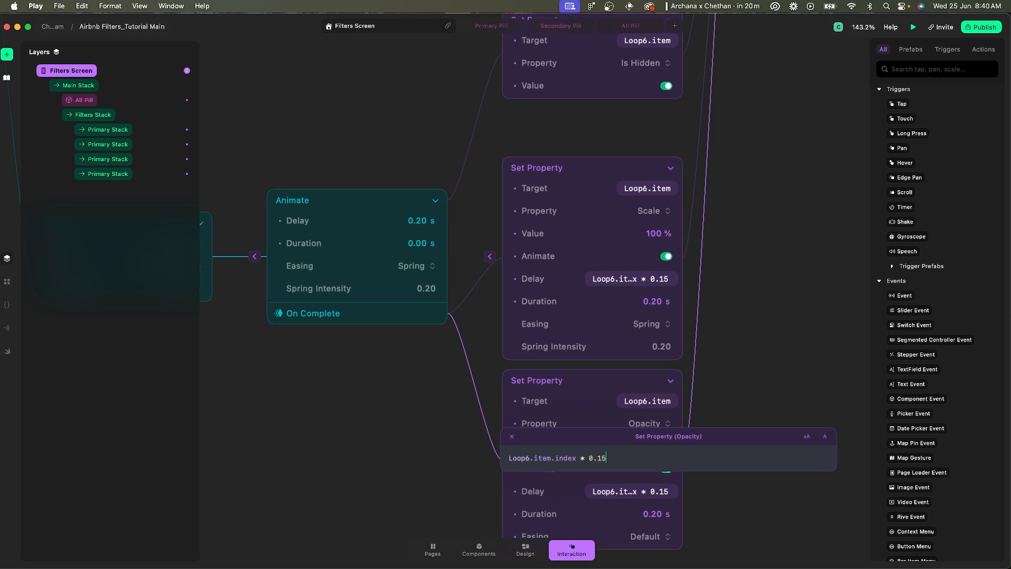
pyautogui.click(403, 425)
# Switch to the PlaySimulator preview and test opening Homes, selecting Unread and Trip stage, and going back.
pyautogui.scroll(-5, 404, 426)
pyautogui.hscroll(-8, 404, 425)
pyautogui.scroll(3, 404, 425)
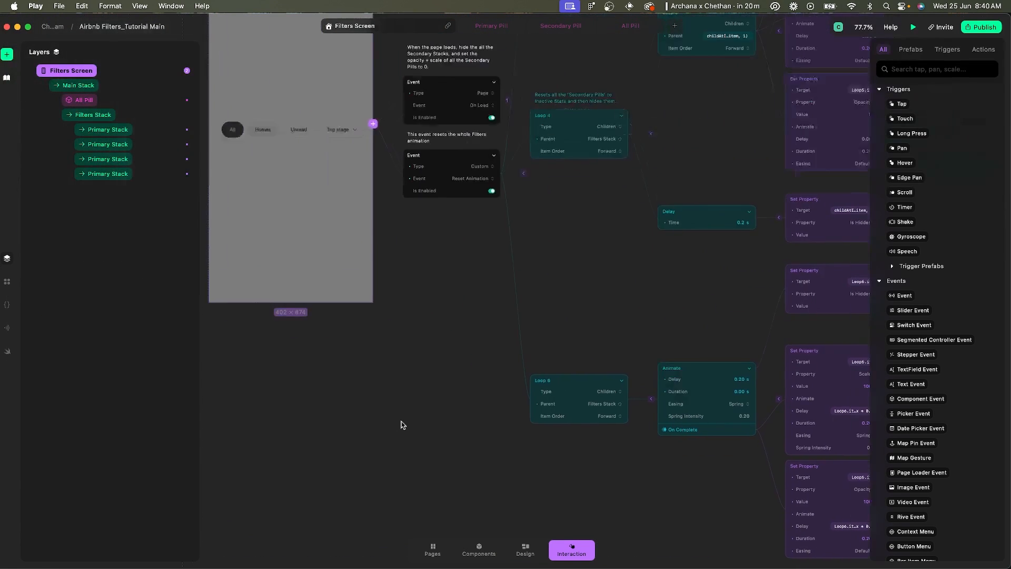
pyautogui.scroll(3, 403, 425)
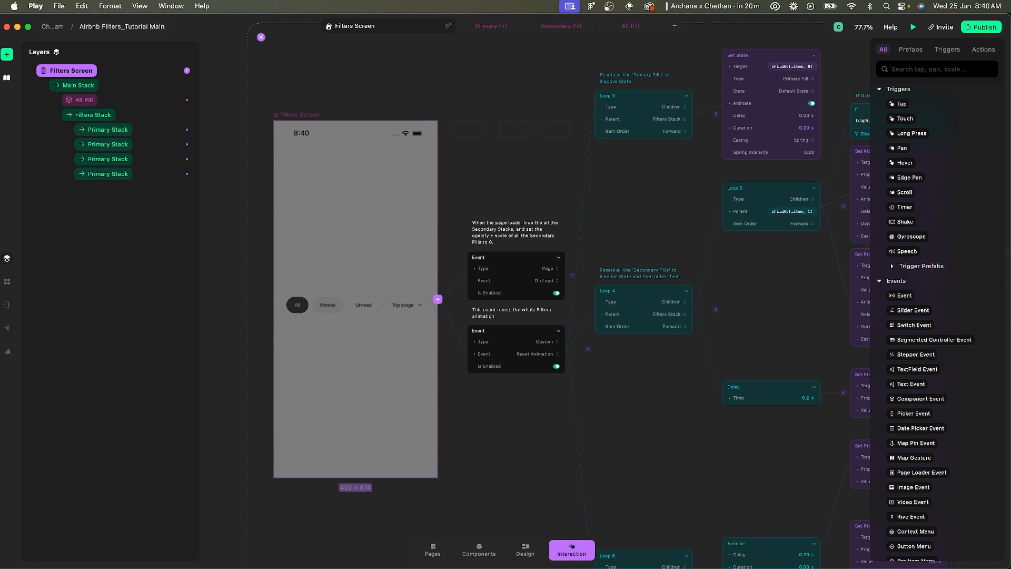
pyautogui.press('super+Tab')
pyautogui.moveTo(856, 45); pyautogui.dragTo(766, 45)
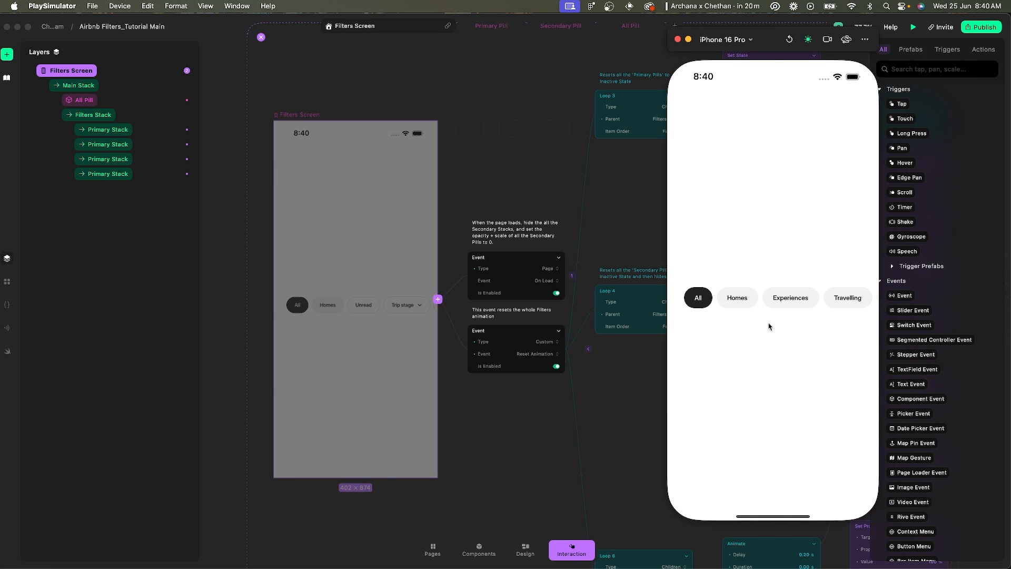
pyautogui.click(736, 298)
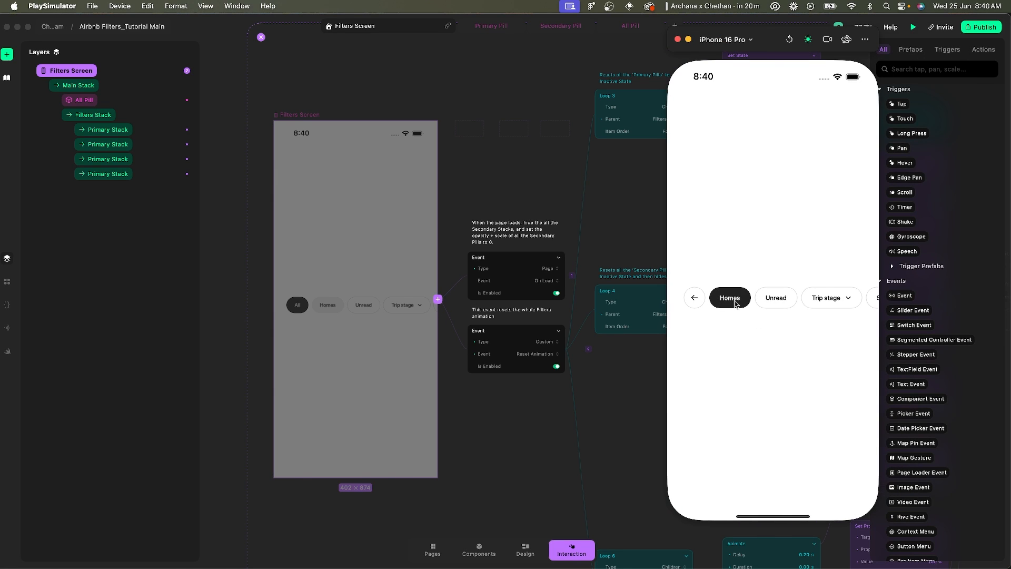
pyautogui.click(762, 299)
pyautogui.click(827, 300)
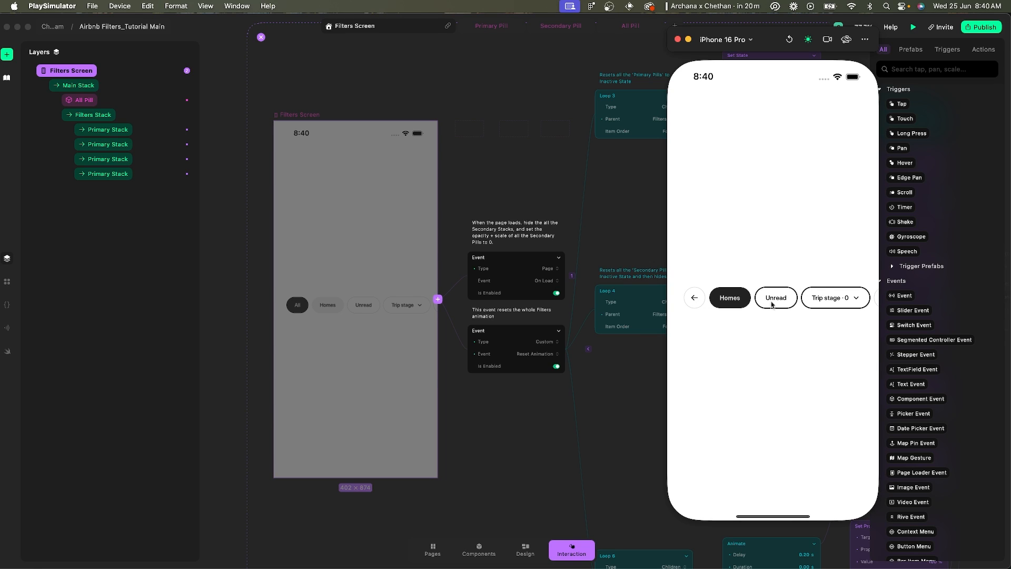
pyautogui.click(695, 299)
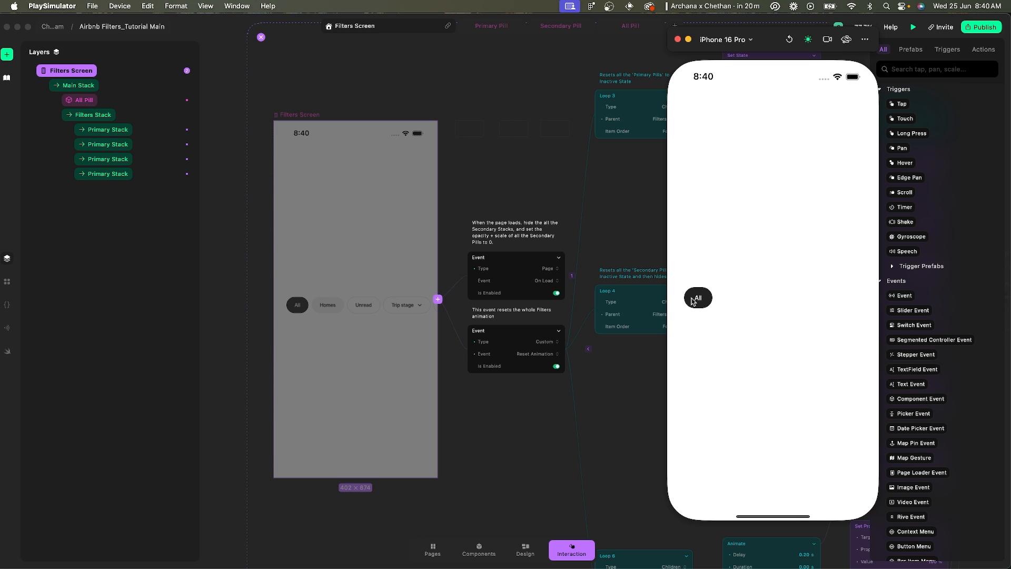
# Turn off the Is Hidden value in the Set Property action for the Loop 6 items.
pyautogui.click(604, 384)
pyautogui.hscroll(10, 604, 384)
pyautogui.scroll(-5, 604, 384)
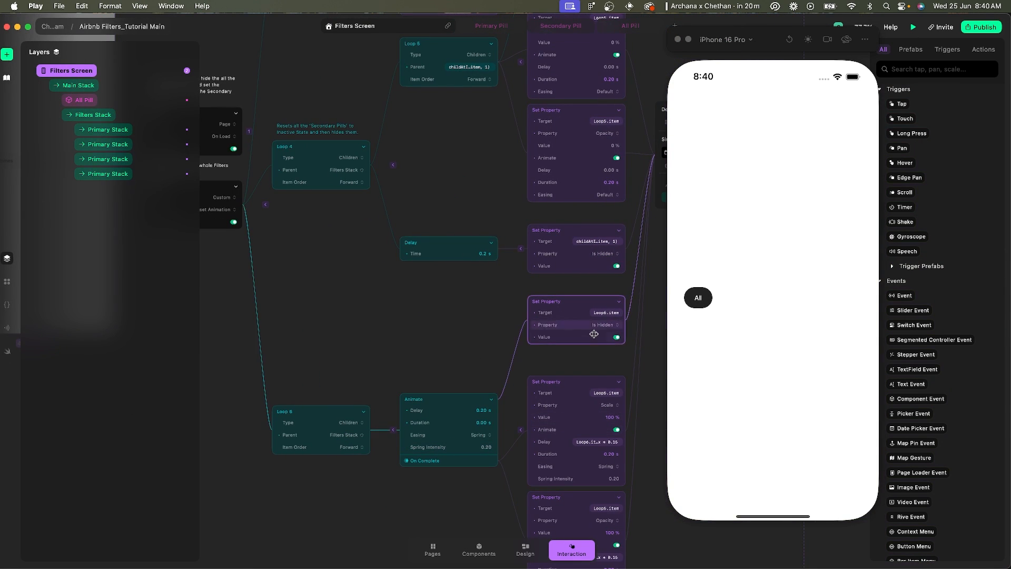
pyautogui.click(616, 337)
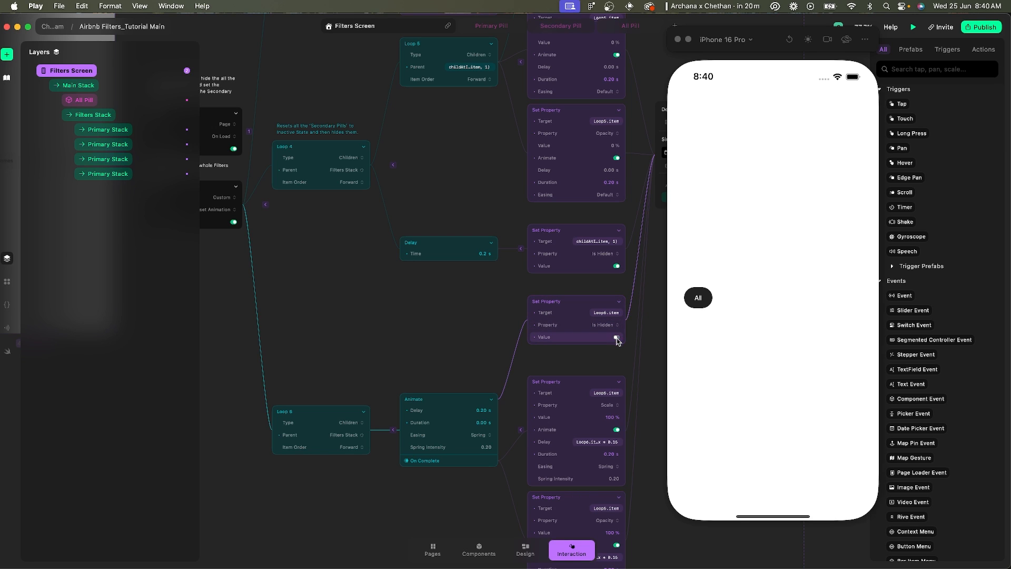
# Test the reset animation in the simulator by opening Homes twice and Experiences once, going back each time.
pyautogui.click(733, 299)
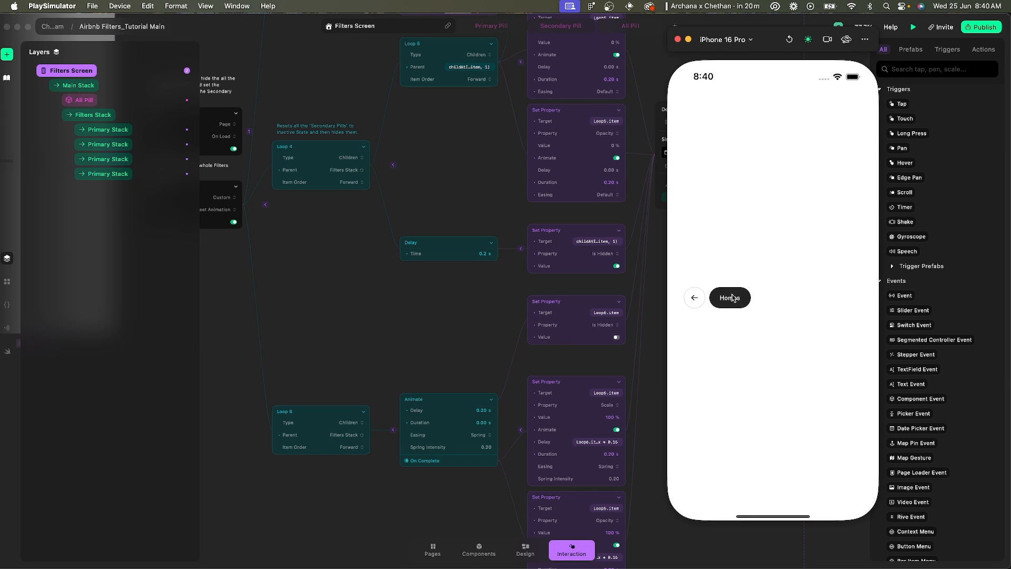
pyautogui.click(697, 298)
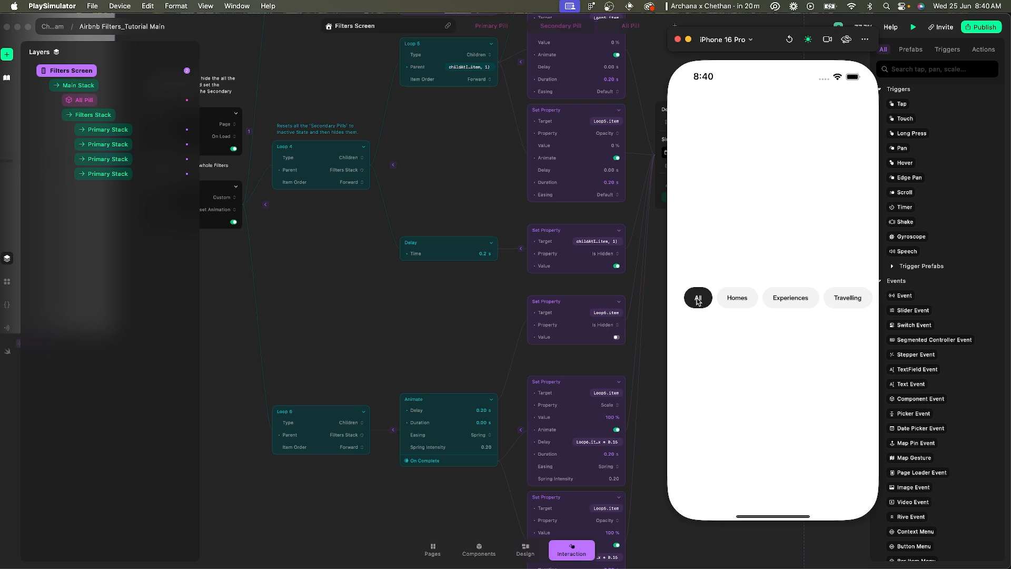
pyautogui.click(736, 299)
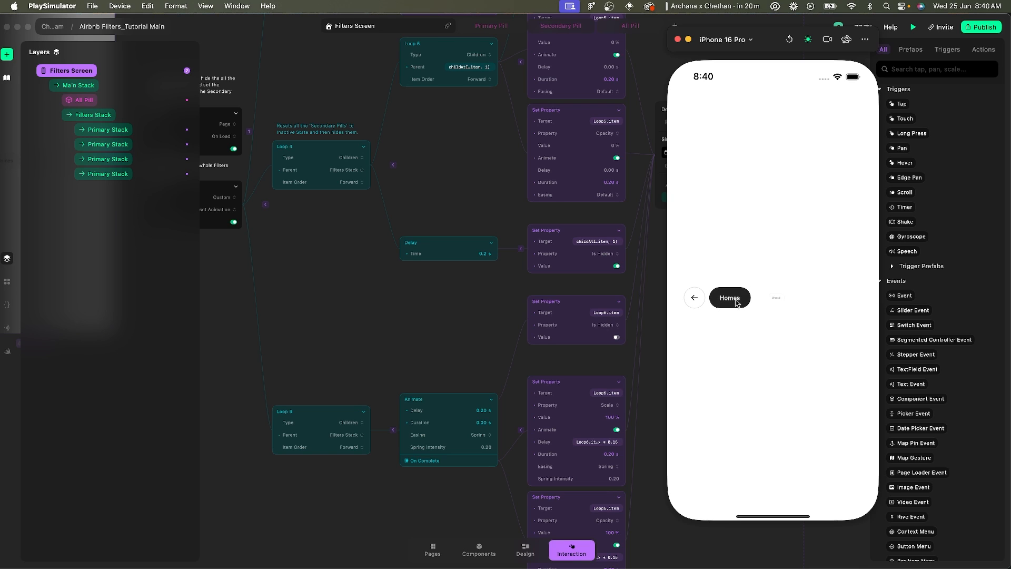
pyautogui.click(701, 300)
pyautogui.hscroll(2, 793, 300)
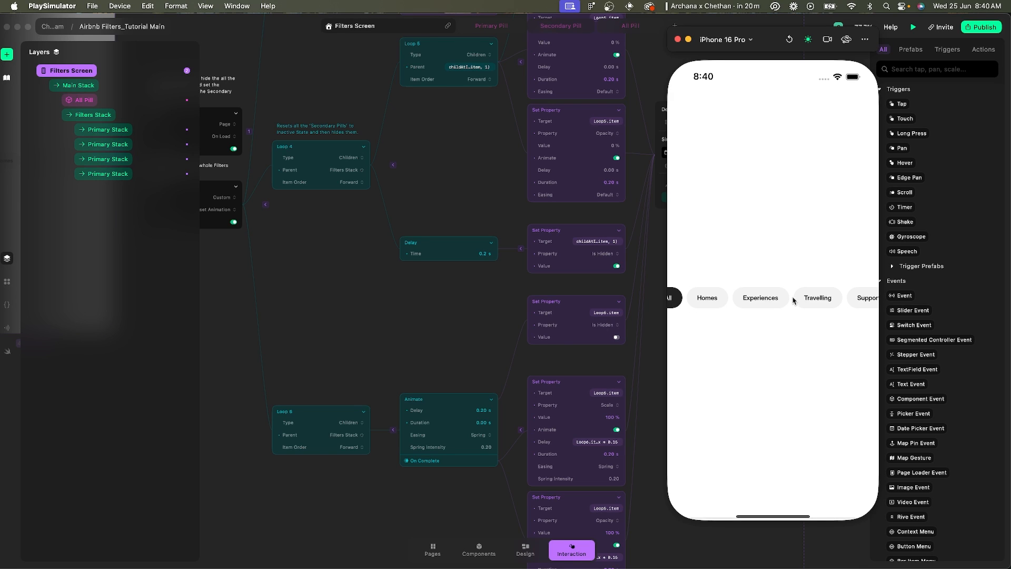
pyautogui.click(780, 299)
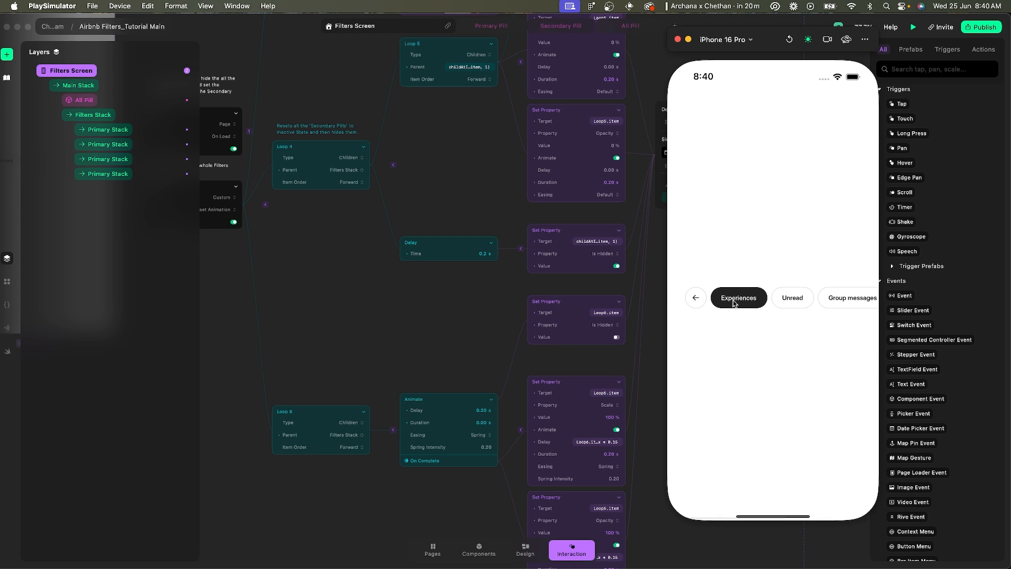
pyautogui.click(687, 302)
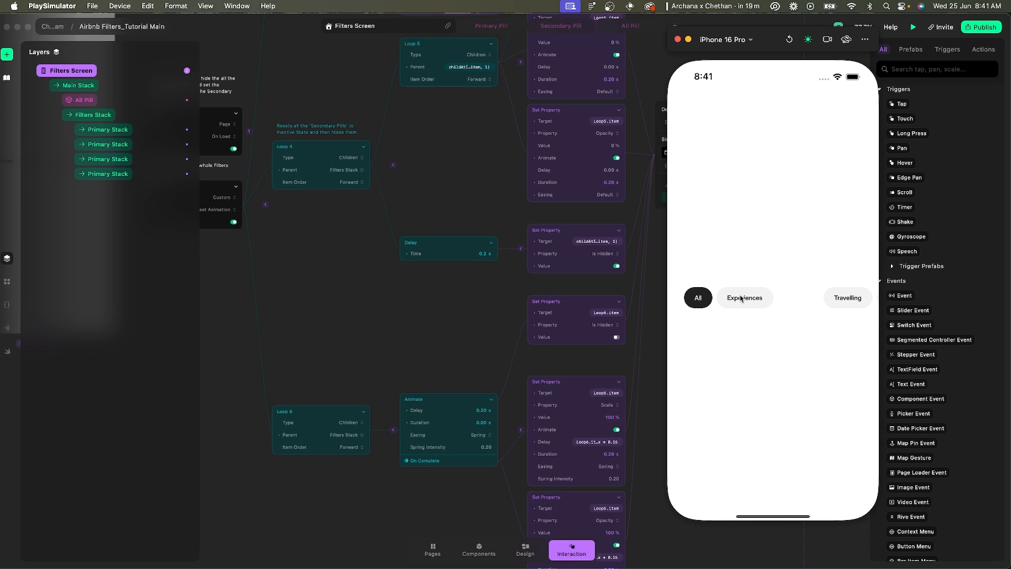
# Restart the simulator preview, select the Support pill at the end of the row, and return to All.
pyautogui.click(789, 40)
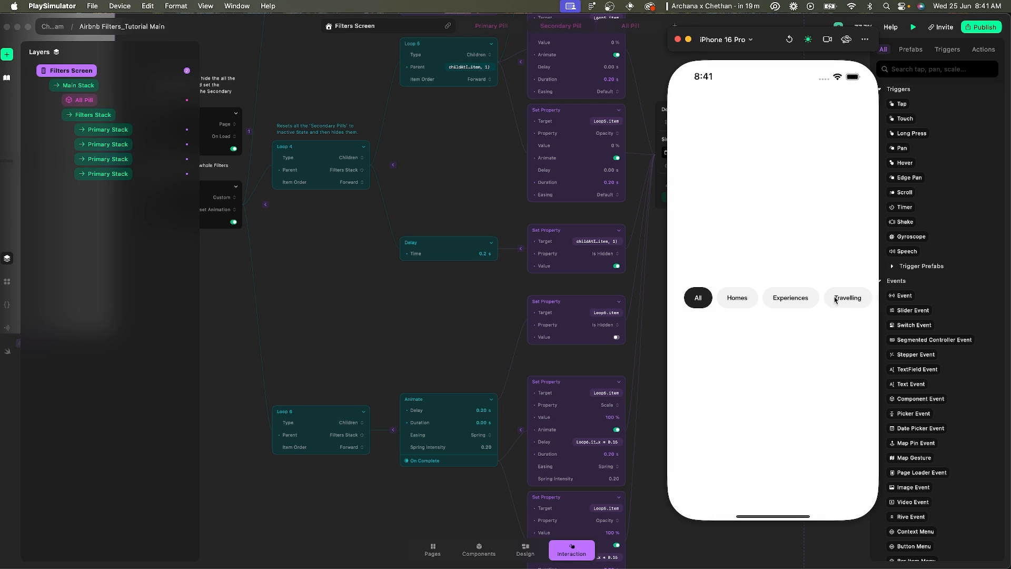
pyautogui.click(837, 298)
pyautogui.click(836, 299)
pyautogui.hscroll(2, 836, 299)
pyautogui.click(838, 300)
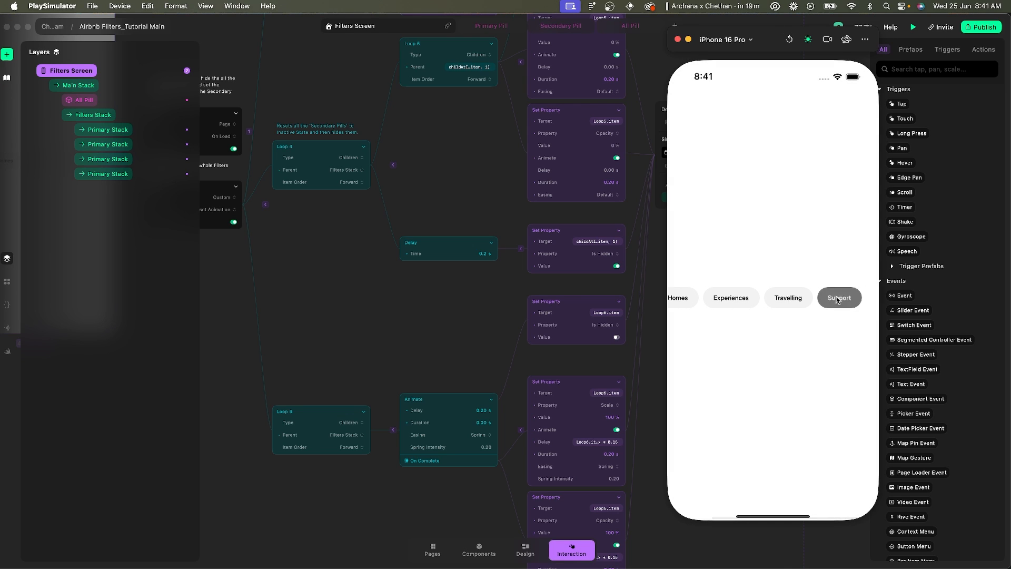
pyautogui.click(838, 299)
pyautogui.hscroll(-2, 770, 298)
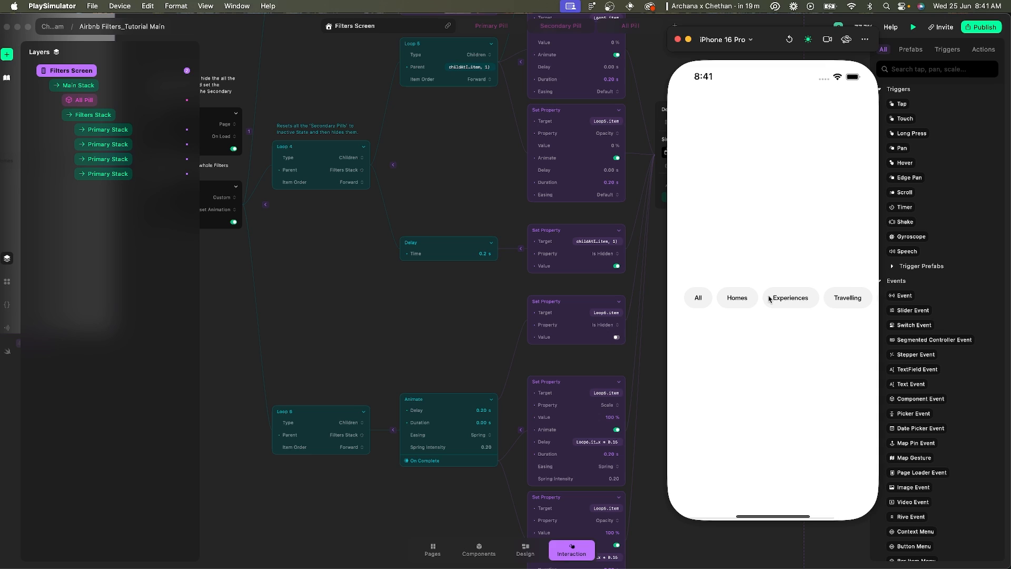
pyautogui.click(701, 300)
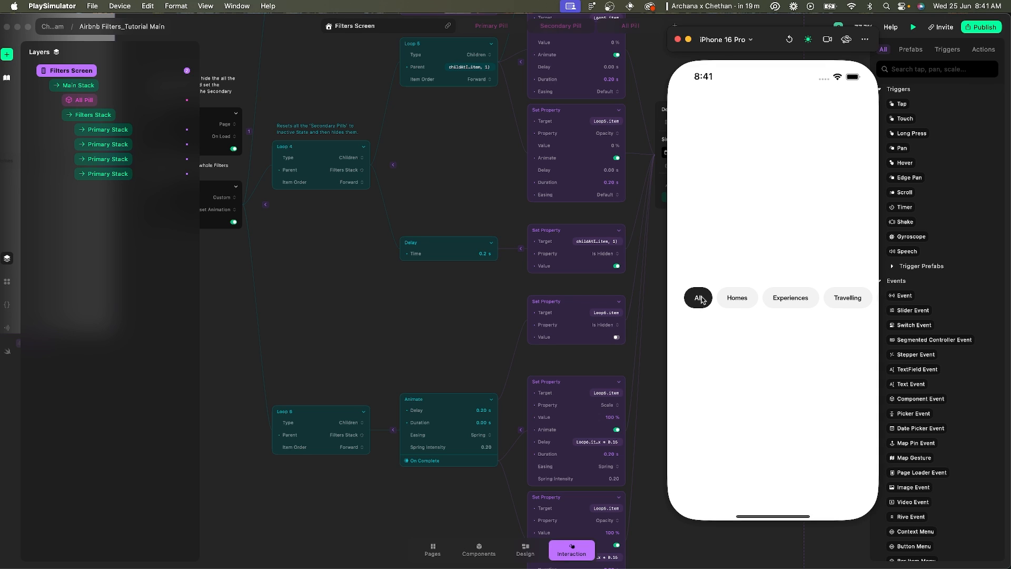
# Test the Homes and Experiences pills in the simulator, going back from each and scrolling through the primary pills.
pyautogui.hscroll(1, 723, 300)
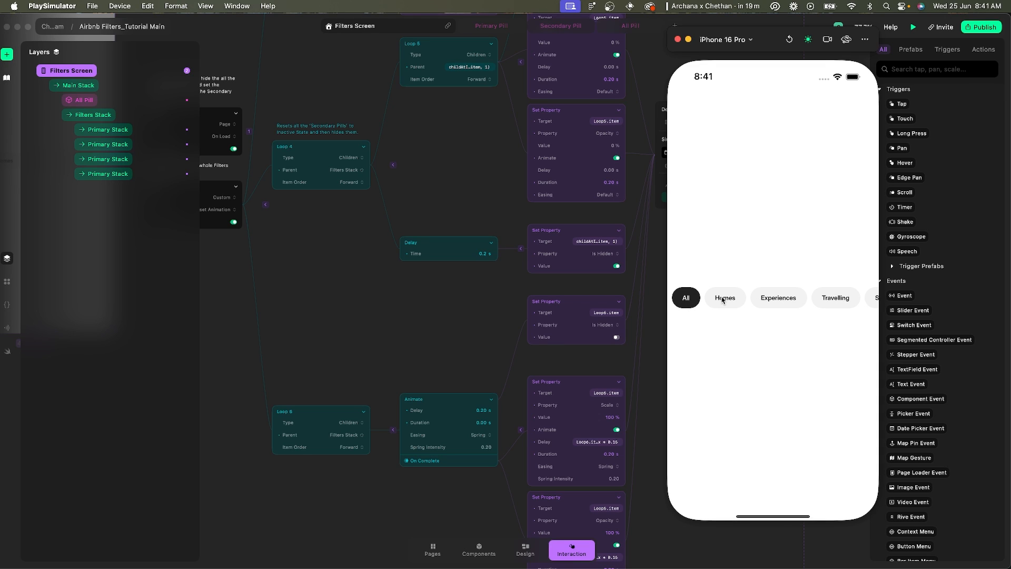
pyautogui.click(722, 300)
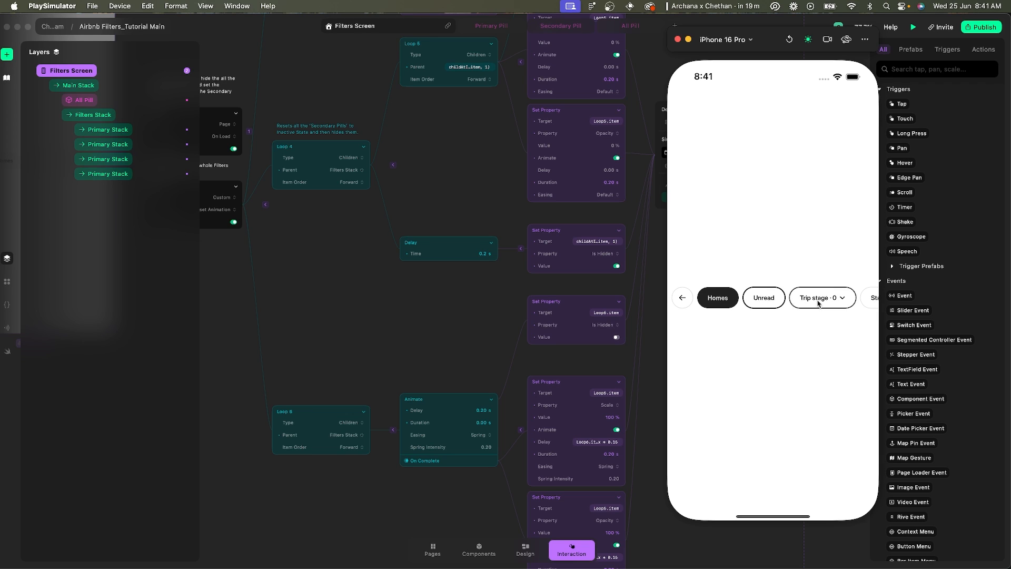
pyautogui.click(683, 298)
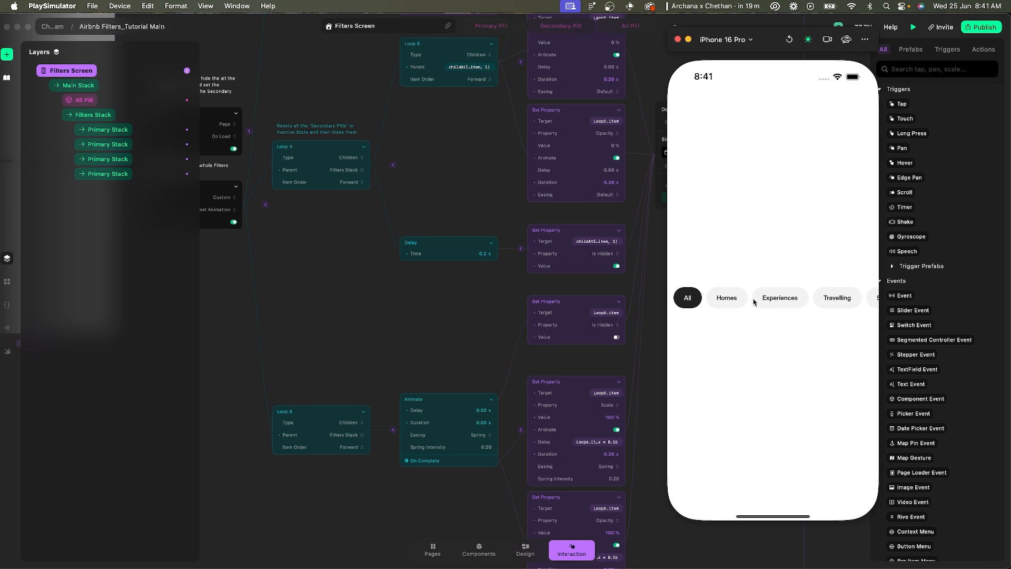
pyautogui.hscroll(3, 769, 298)
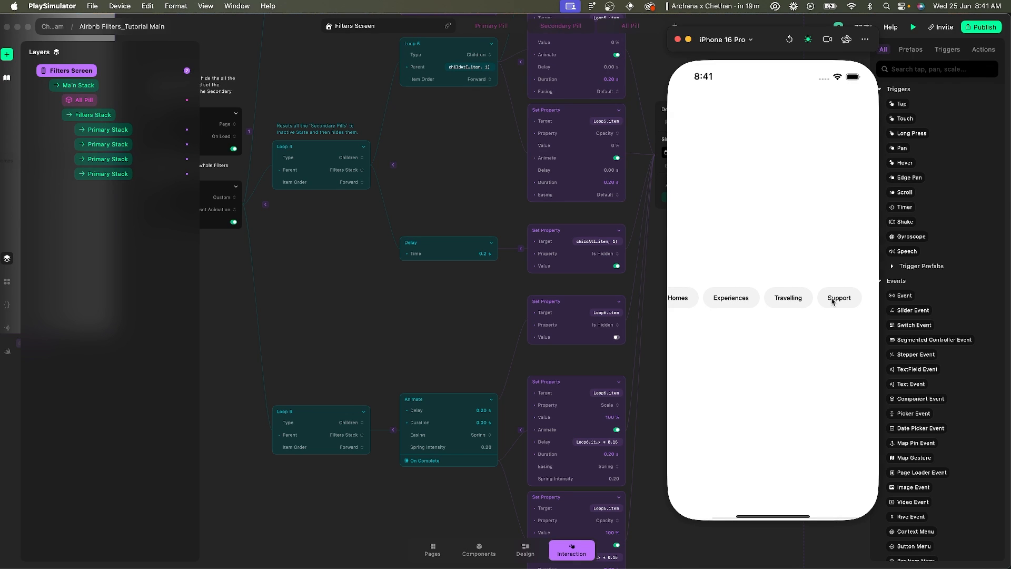
pyautogui.hscroll(-3, 743, 303)
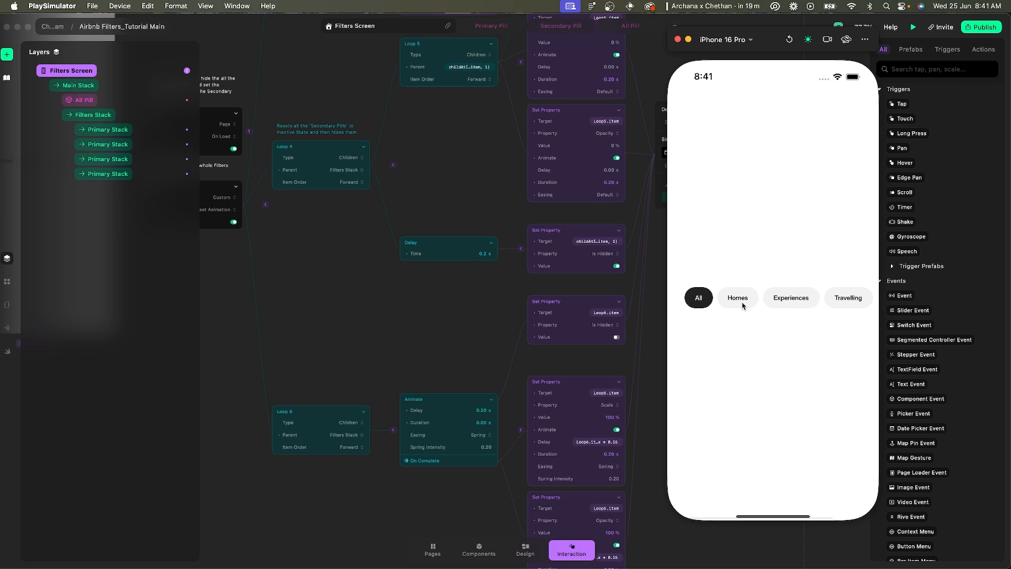
pyautogui.click(791, 298)
pyautogui.click(700, 298)
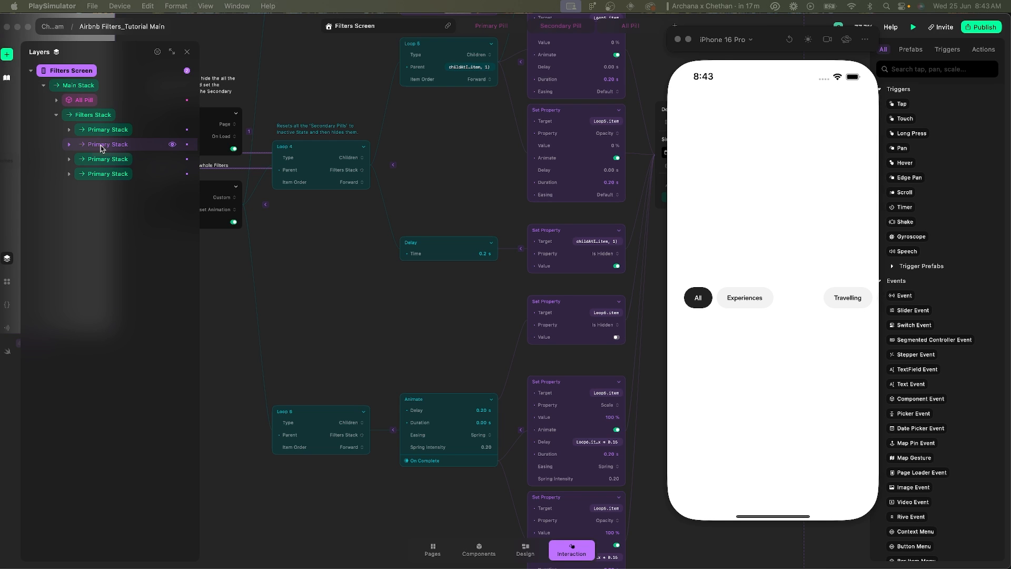
# Add an Offset X Set Property action to the Reset Animation event on the Filters Screen.
pyautogui.hscroll(-1, 231, 218)
pyautogui.click(266, 203)
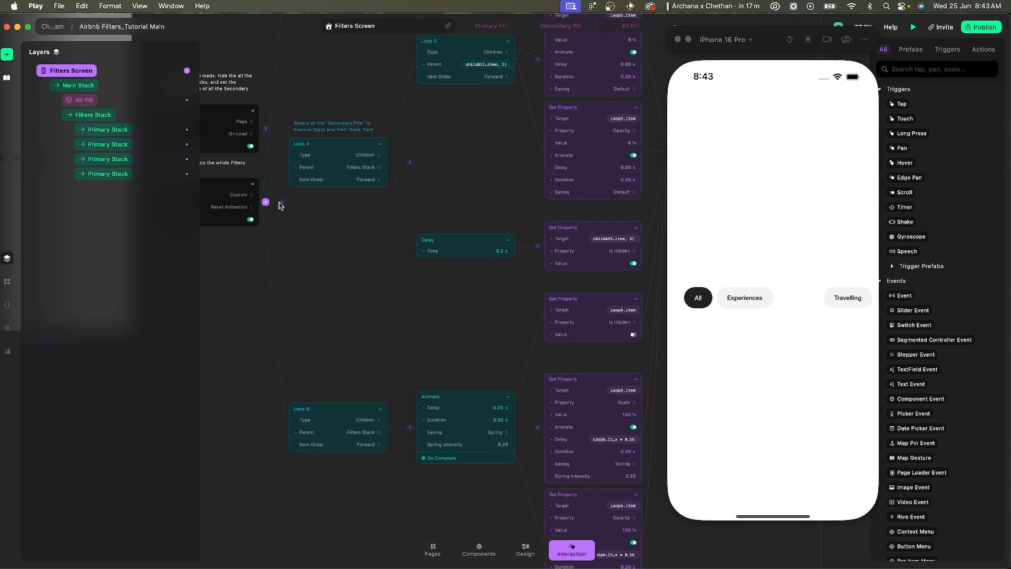
pyautogui.click(266, 202)
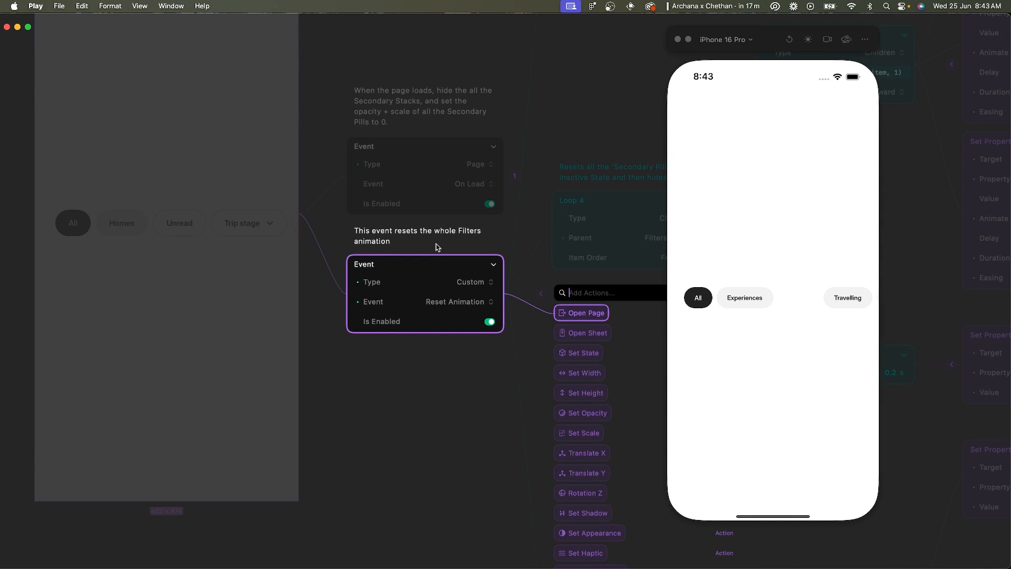
pyautogui.write('se')
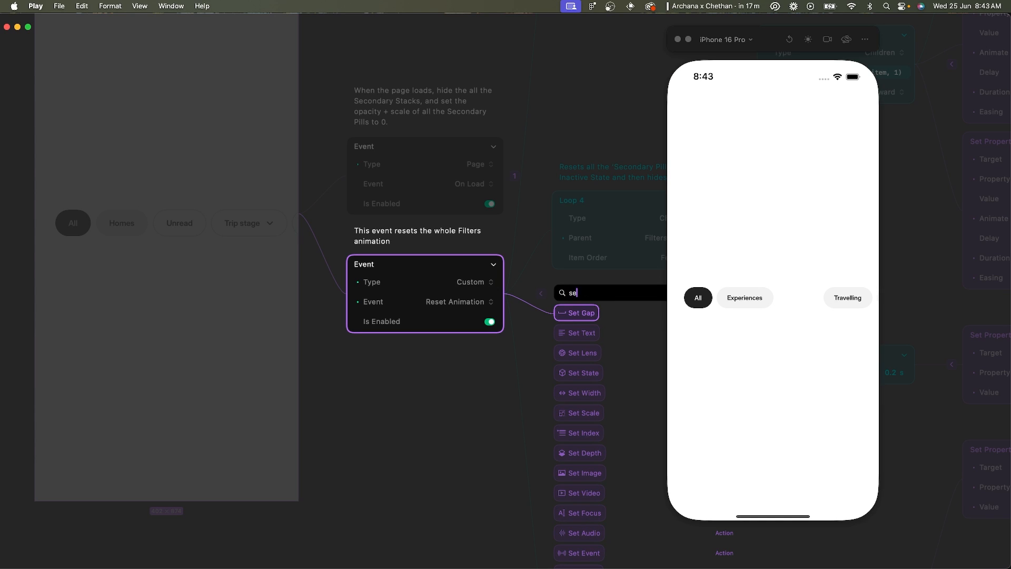
pyautogui.write('t o')
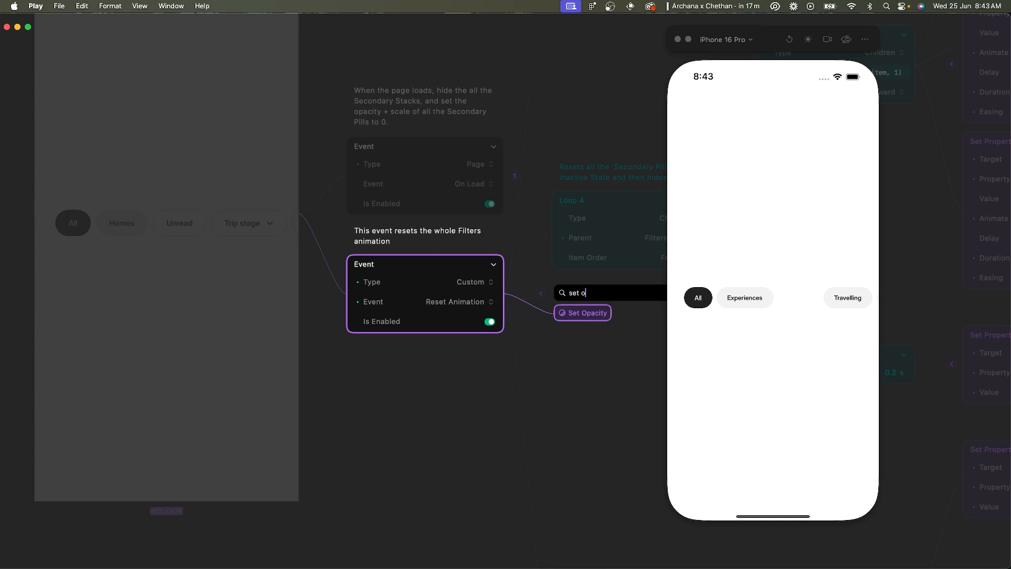
pyautogui.press('super+a')
pyautogui.write('of')
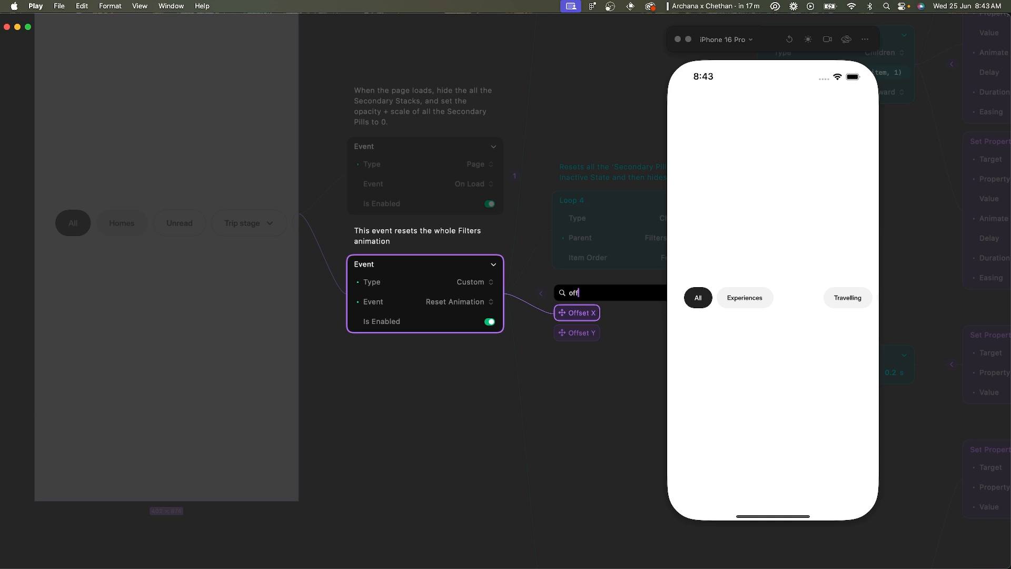
pyautogui.click(509, 235)
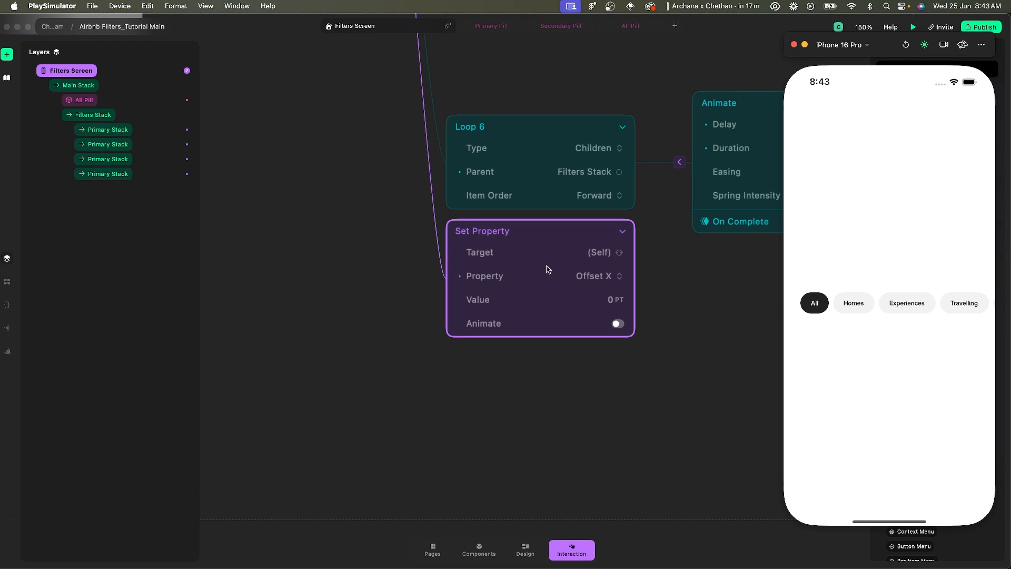
# Target the second Primary Stack under Filters Stack in the Offset X action and turn on its Animate option.
pyautogui.click(604, 257)
pyautogui.click(599, 254)
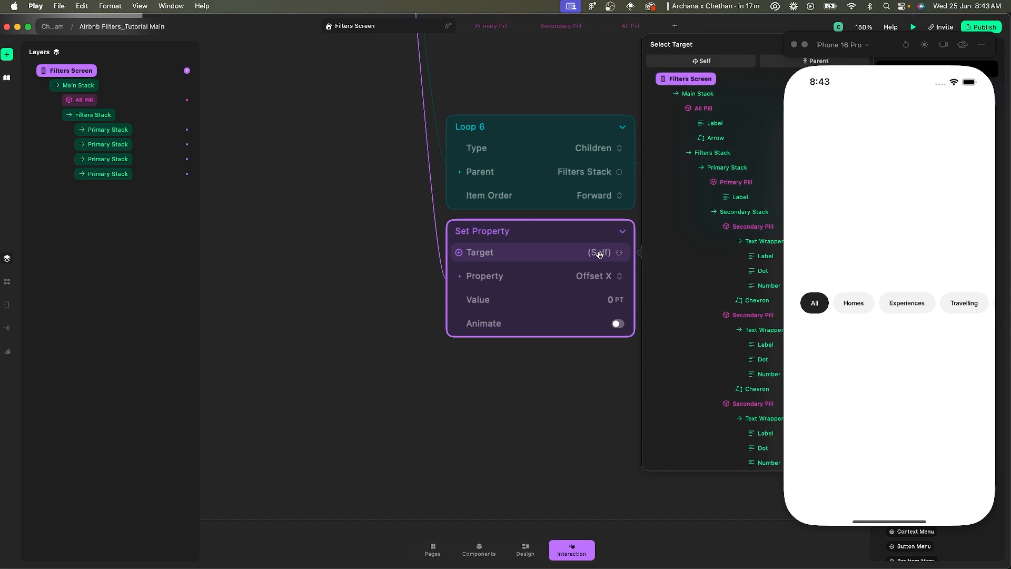
pyautogui.click(688, 167)
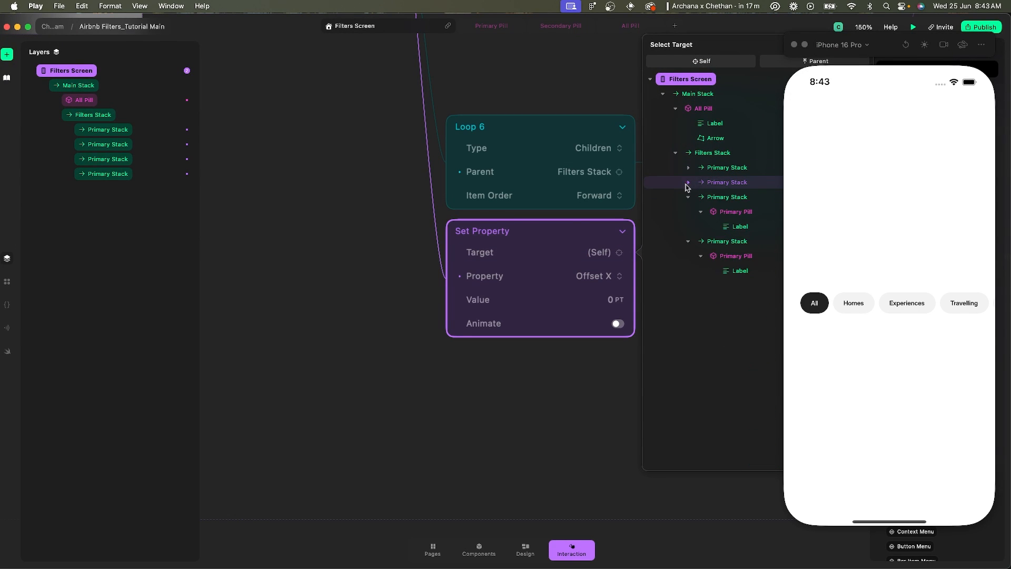
pyautogui.click(688, 182)
pyautogui.click(688, 197)
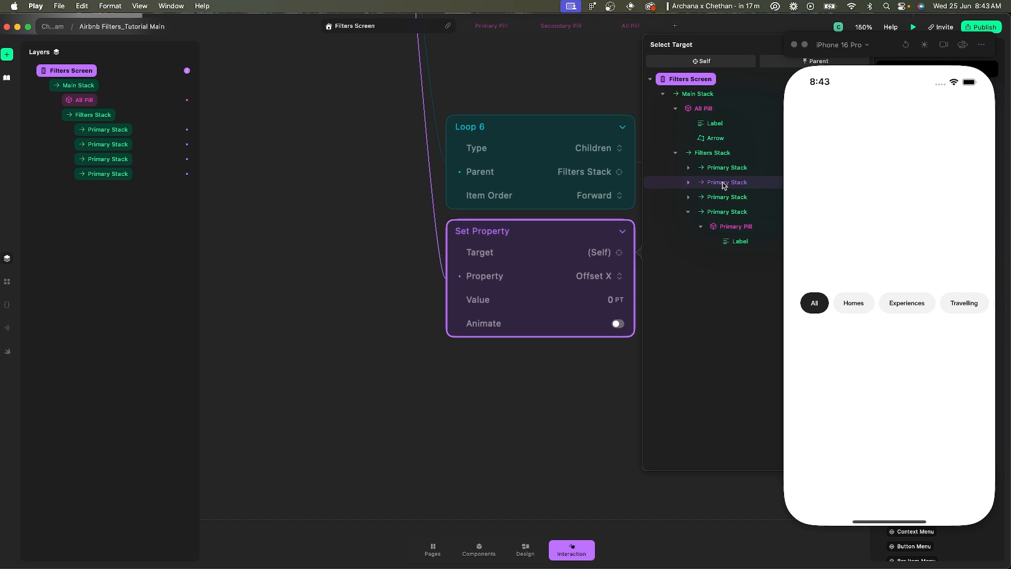
pyautogui.click(725, 182)
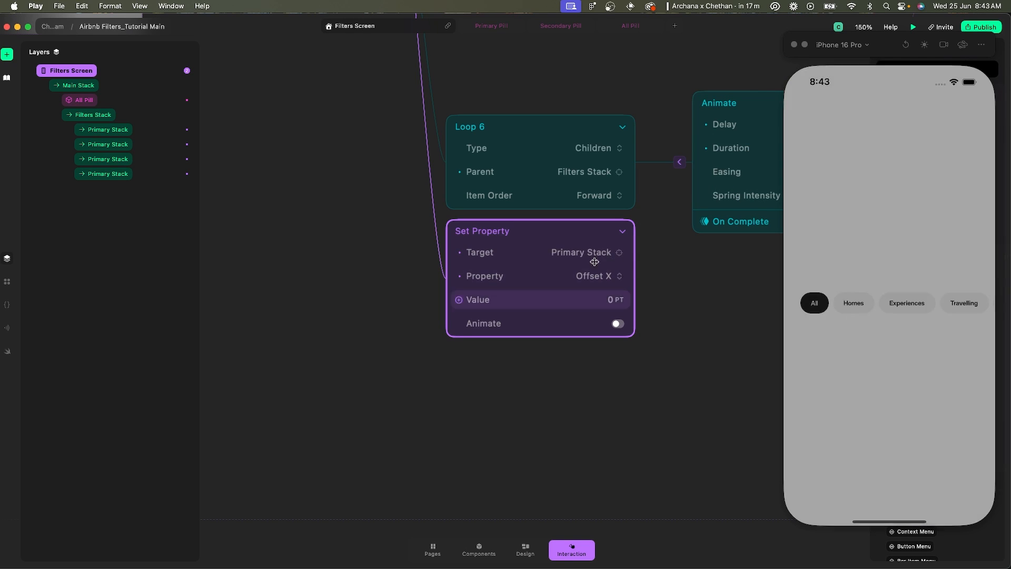
pyautogui.click(617, 324)
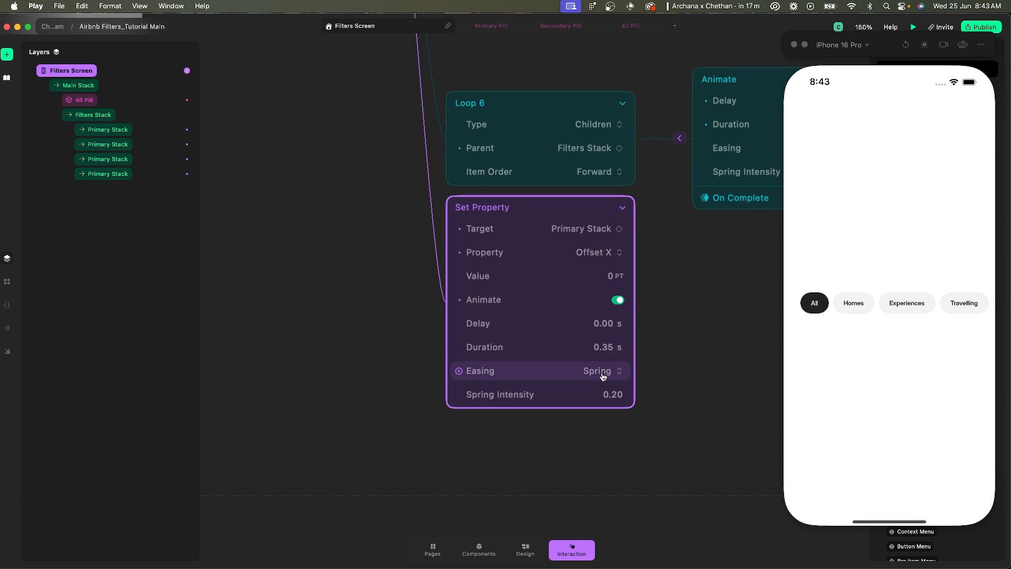
pyautogui.click(609, 347)
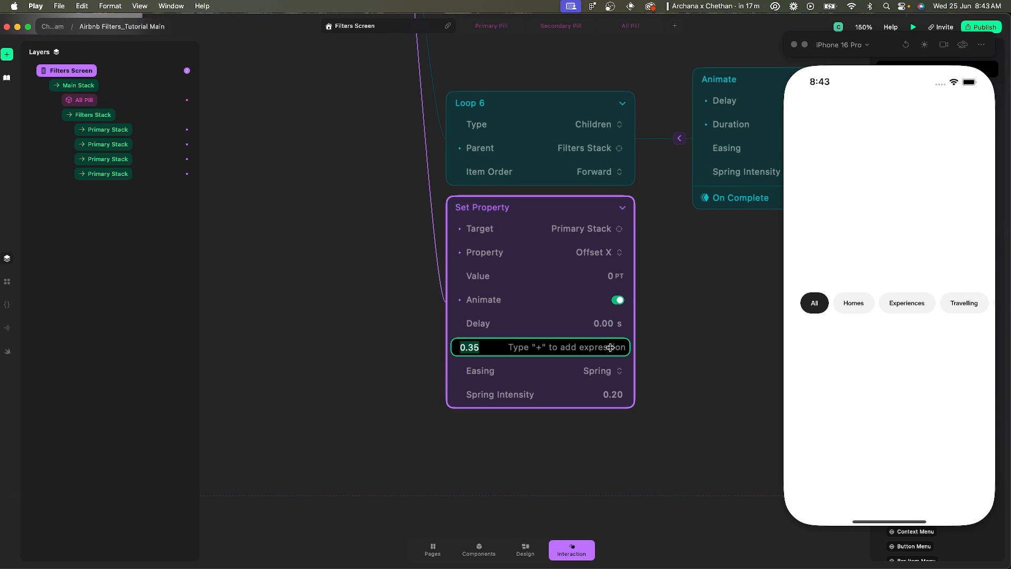
pyautogui.click(687, 341)
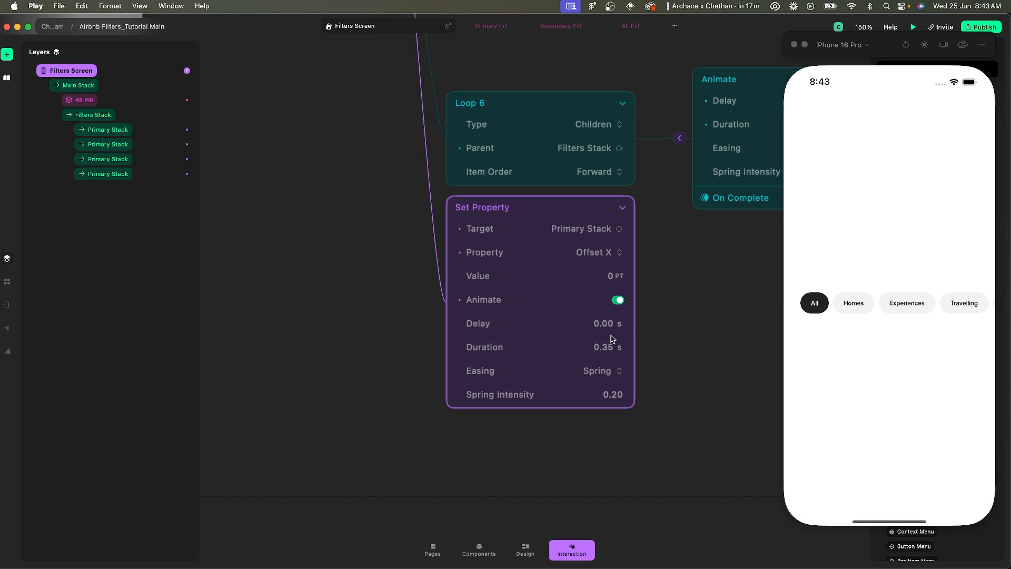
# Test the reset in the simulator by opening Homes and Experiences and going back, also selecting Travelling, Support and All, and reopening Experiences.
pyautogui.click(850, 310)
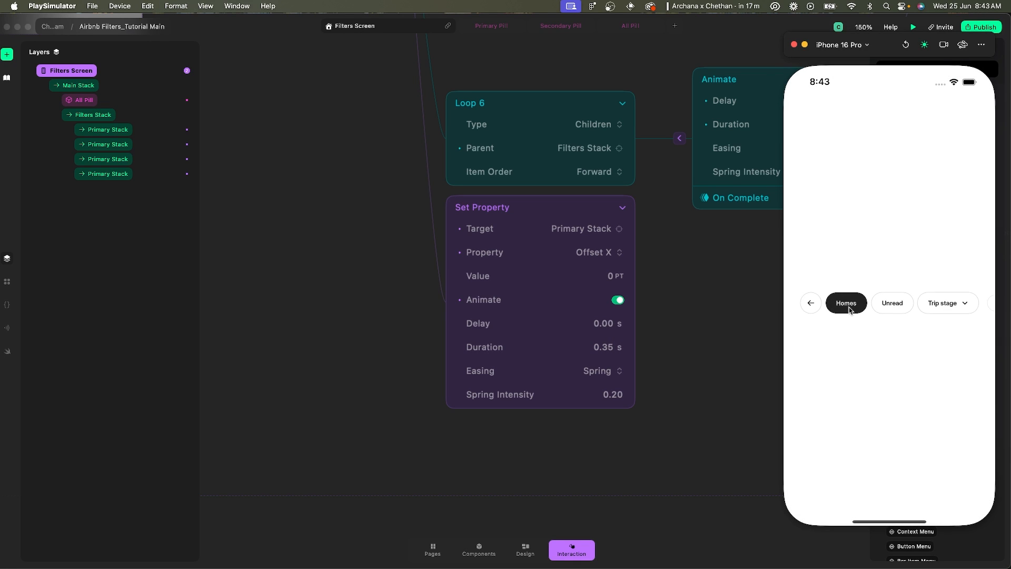
pyautogui.click(817, 304)
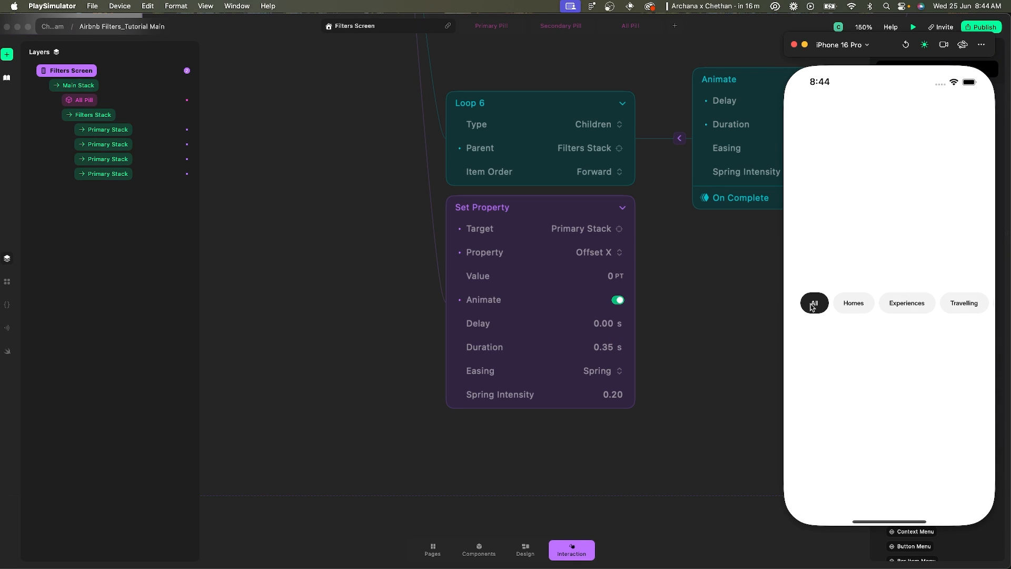
pyautogui.click(887, 312)
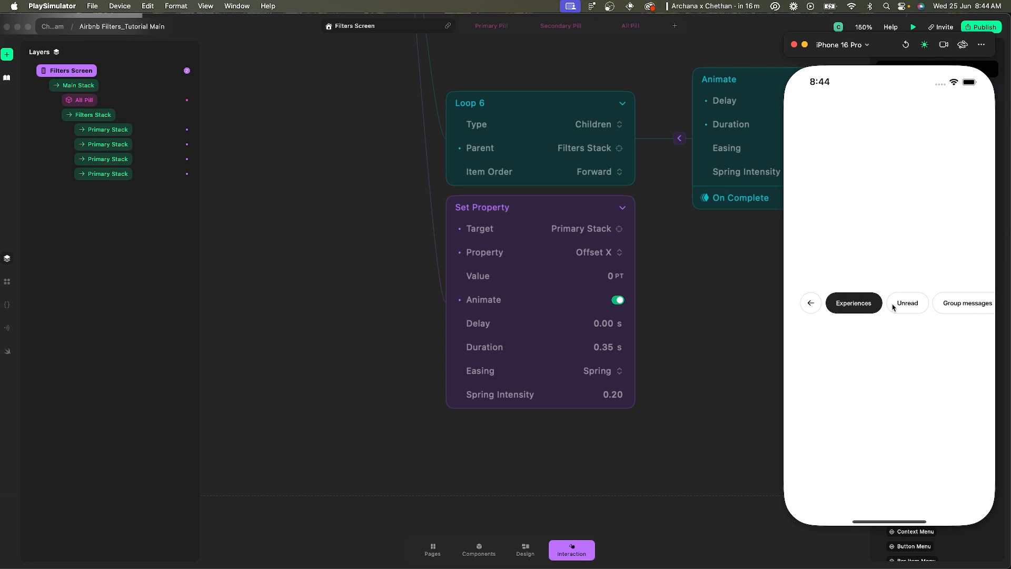
pyautogui.click(810, 306)
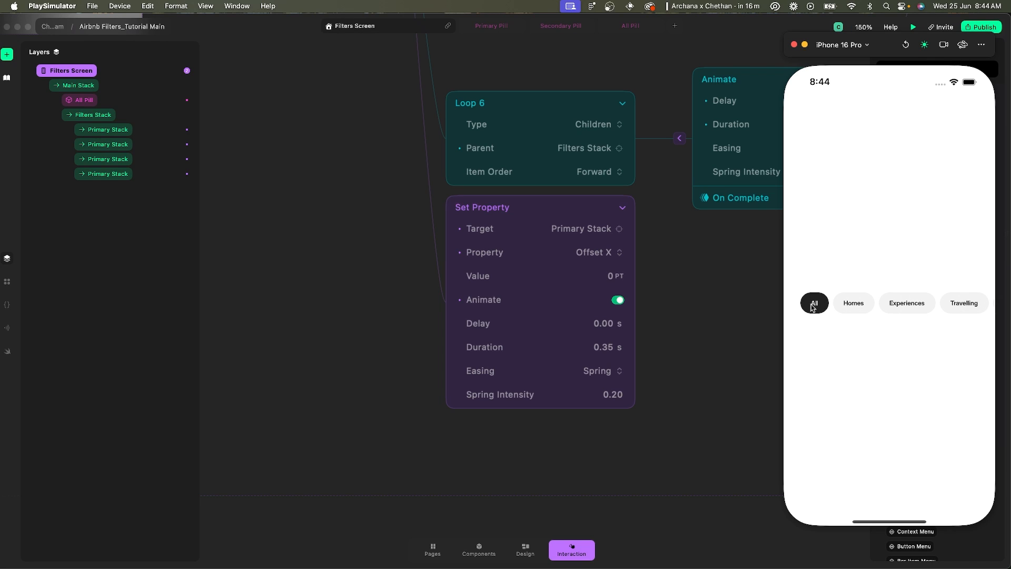
pyautogui.click(956, 309)
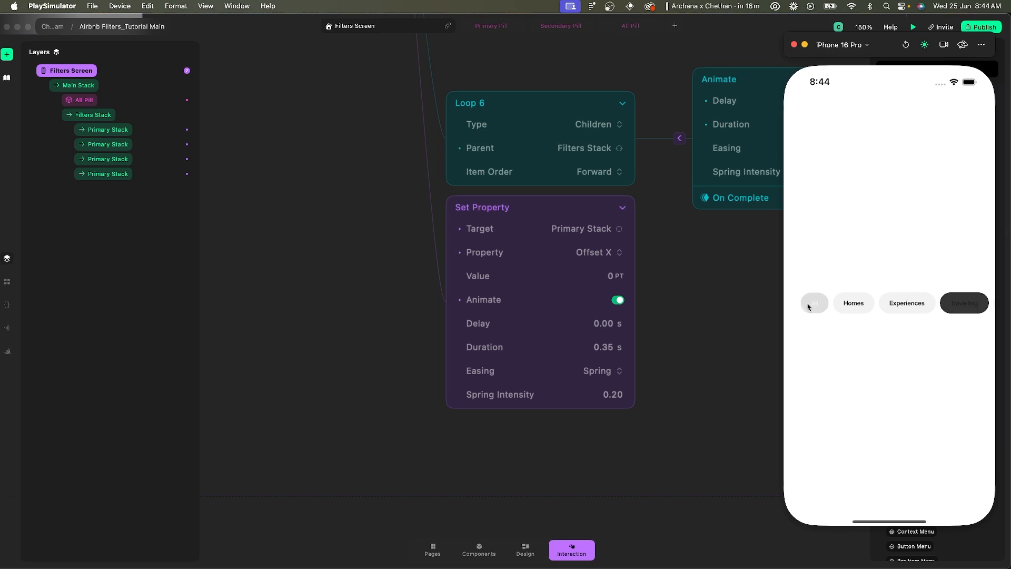
pyautogui.click(947, 311)
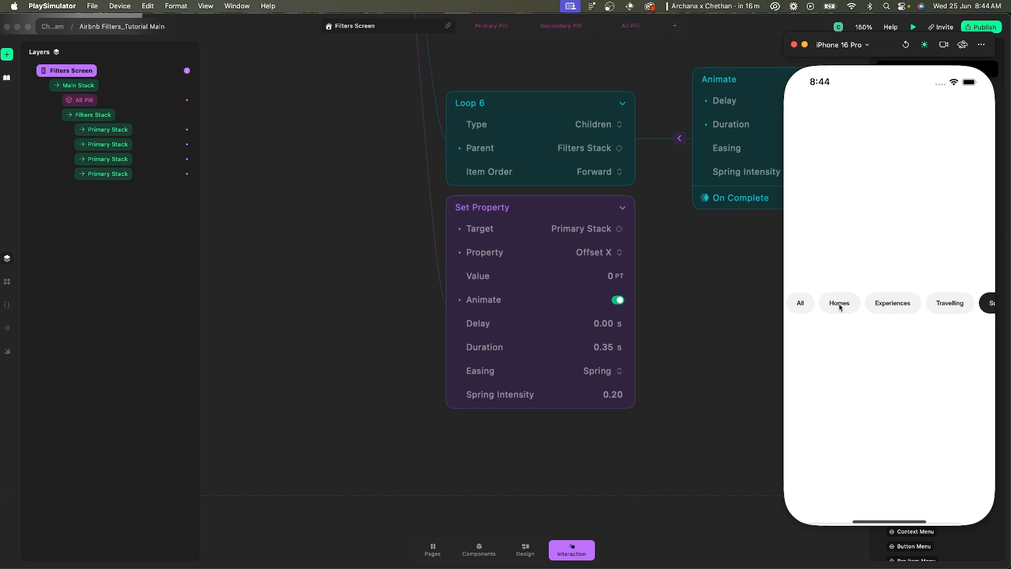
pyautogui.click(801, 304)
pyautogui.click(881, 304)
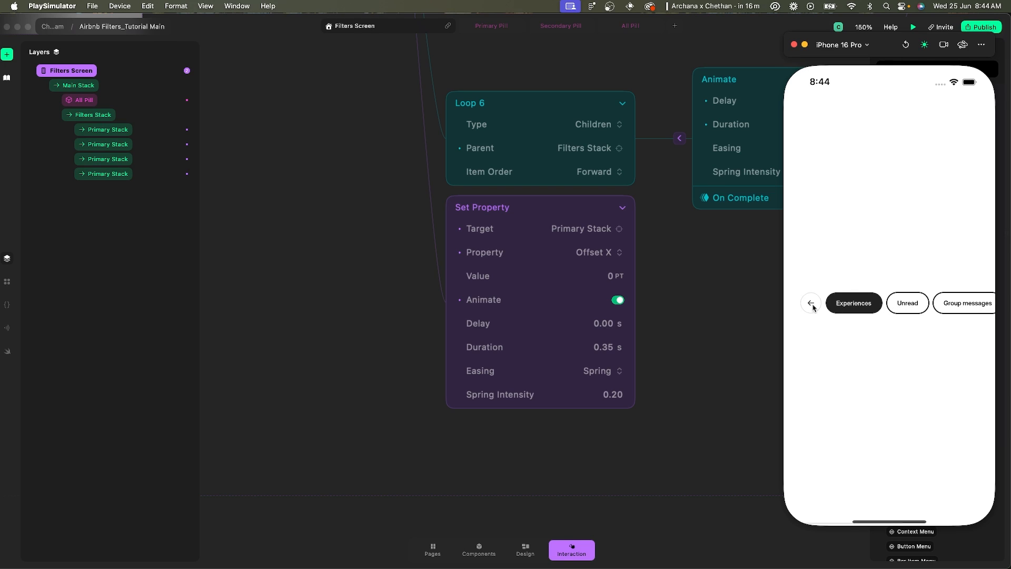
pyautogui.click(808, 304)
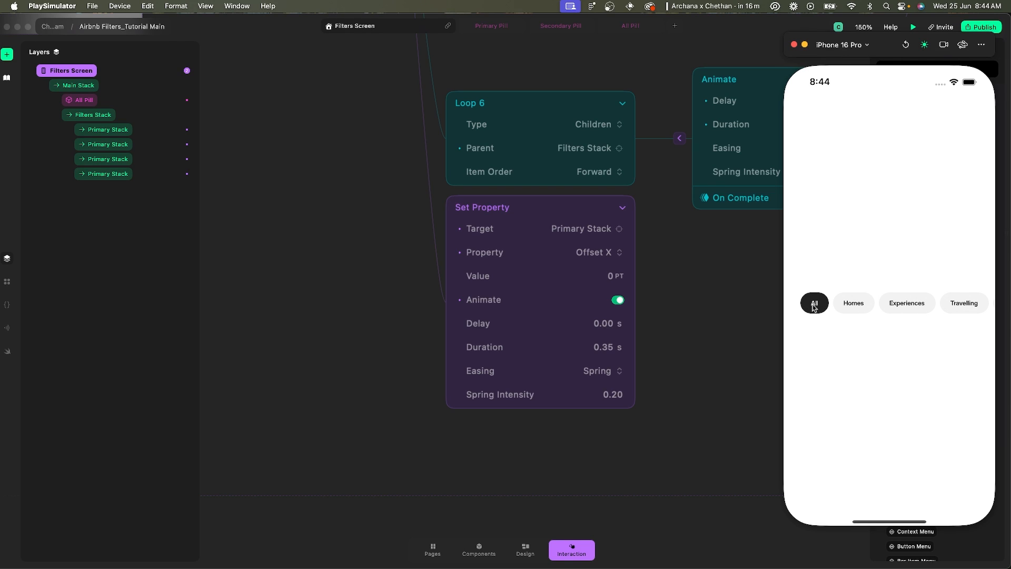
# Add the comment "Reset the position of the Experiences Stack back to original position." to the Offset X Set Property action.
pyautogui.rightClick(516, 208)
pyautogui.click(546, 224)
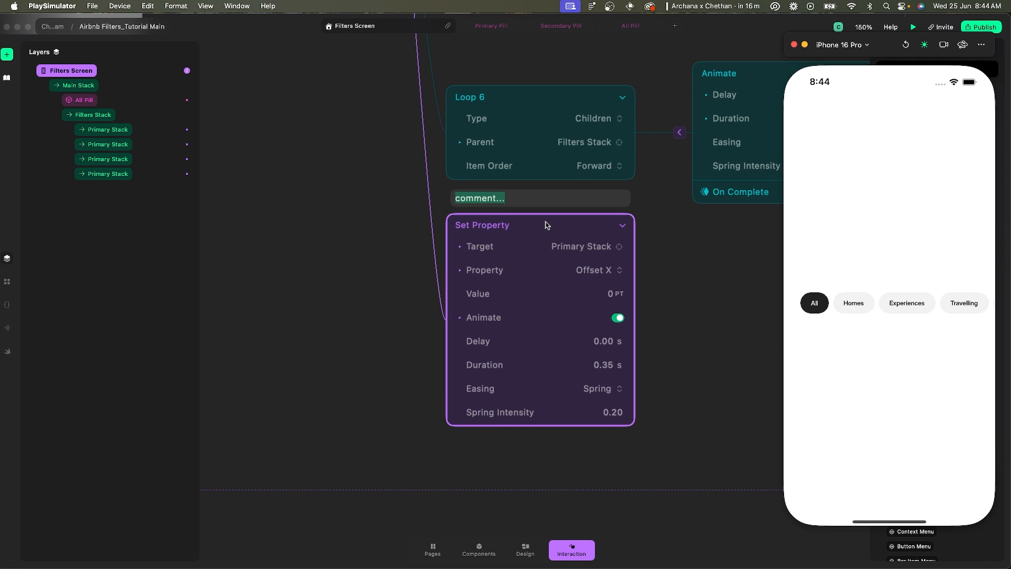
pyautogui.click(518, 200)
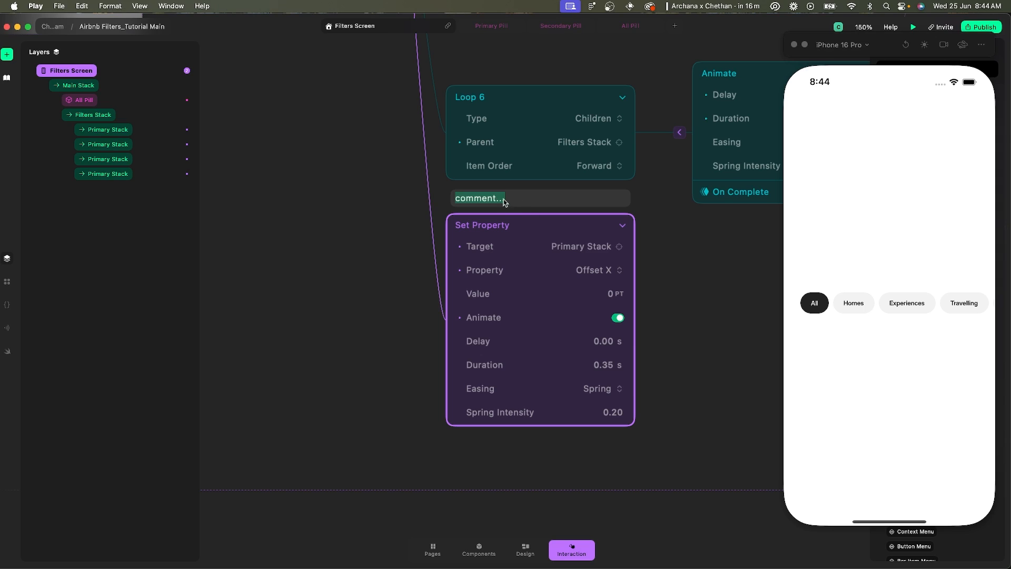
pyautogui.click(502, 199)
pyautogui.press('super+a')
pyautogui.write('Reset the')
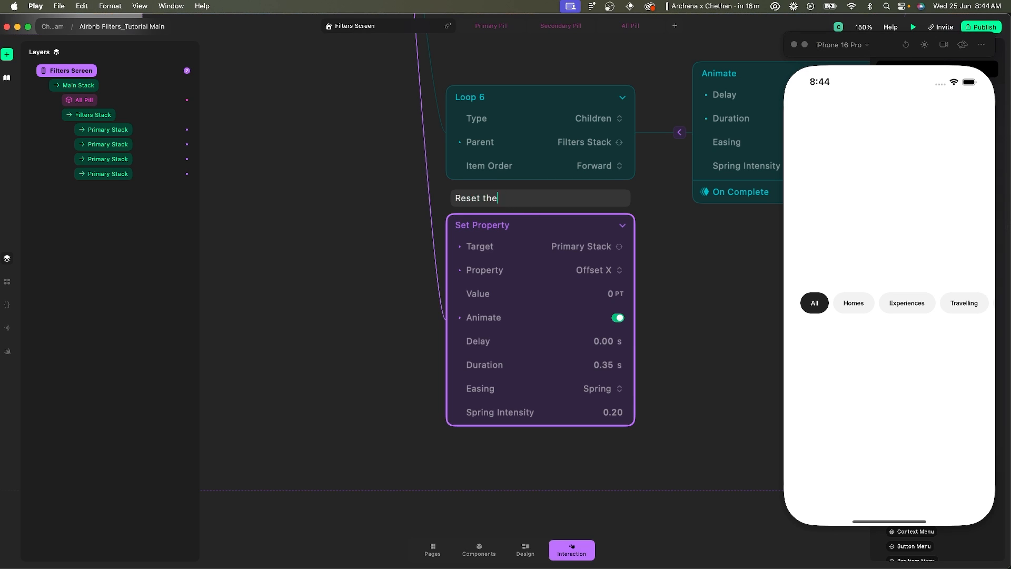
pyautogui.write(' pir')
pyautogui.press('BackSpace')
pyautogui.press('BackSpace')
pyautogui.write('orition')
pyautogui.press('BackSpace')
pyautogui.press('BackSpace')
pyautogui.press('BackSpace')
pyautogui.press('BackSpace')
pyautogui.write('tion of the Expreinc')
pyautogui.press('BackSpace')
pyautogui.press('BackSpace')
pyautogui.press('BackSpace')
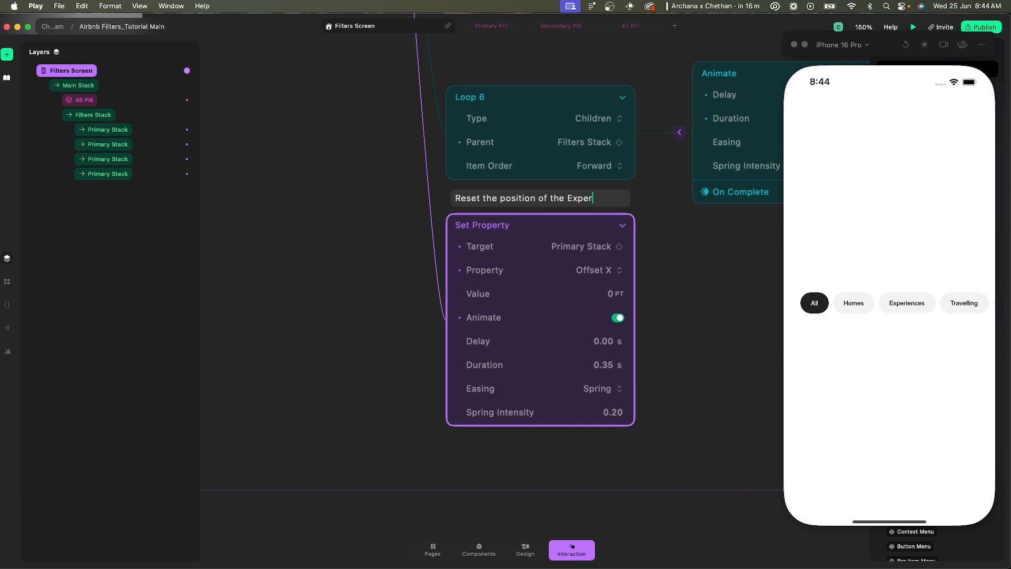
pyautogui.write('eriences Stack ba')
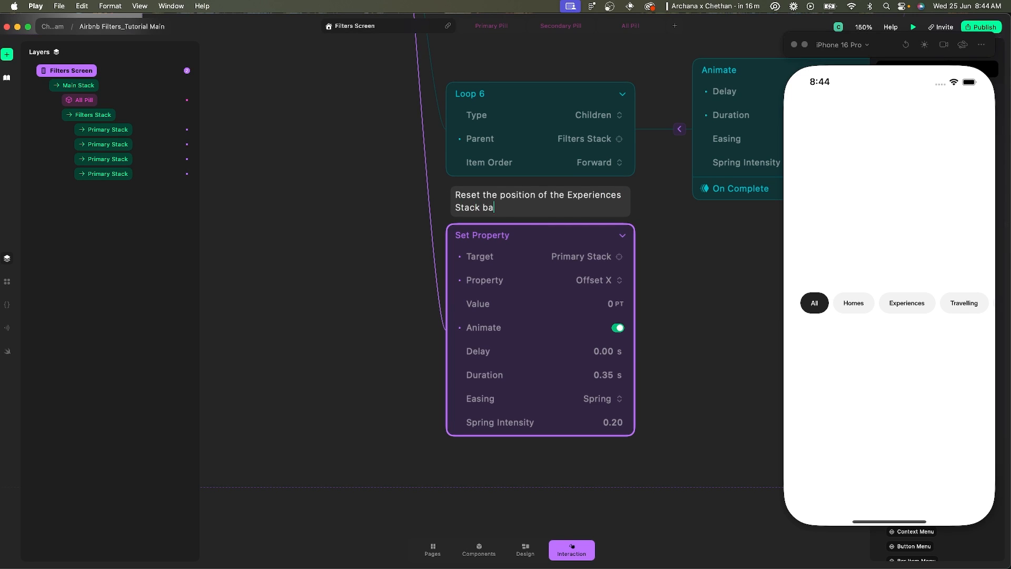
pyautogui.write('ck to original p')
pyautogui.write('osition.')
pyautogui.press('Escape')
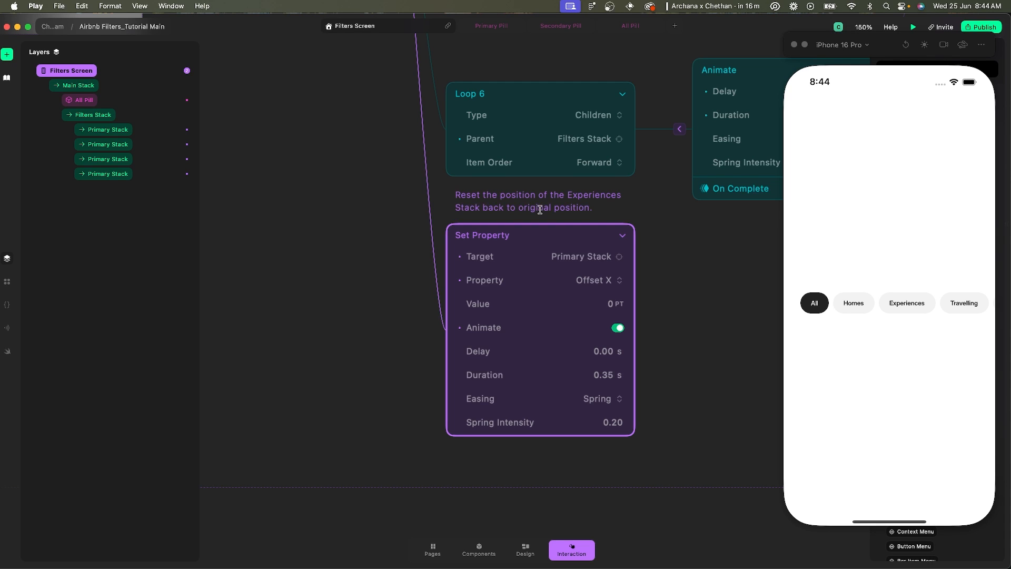
# Add the comment "Animating in all the Primary Stacks" to the Loop 6 node.
pyautogui.scroll(-2, 539, 210)
pyautogui.scroll(15, 539, 212)
pyautogui.scroll(-5, 485, 244)
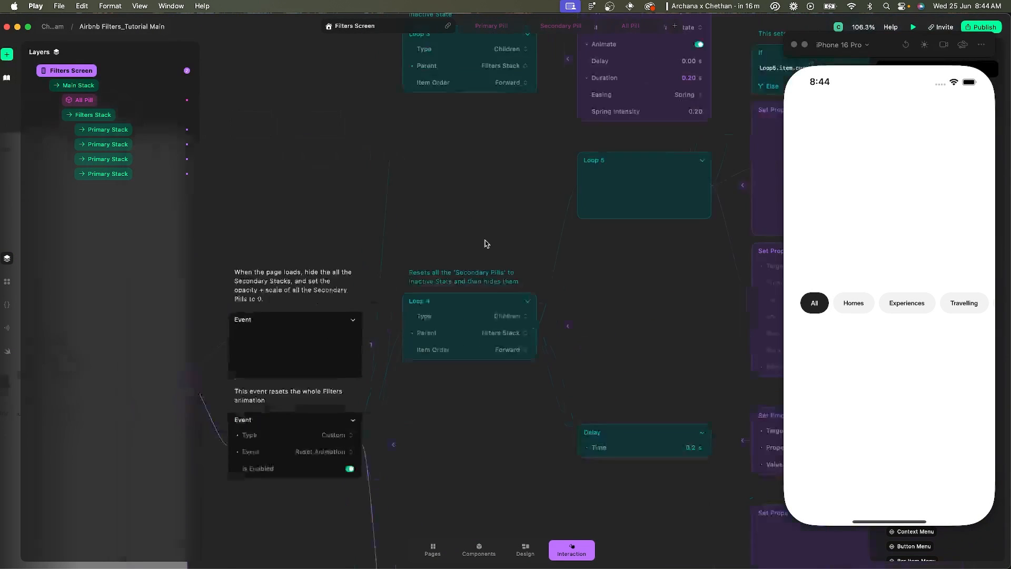
pyautogui.scroll(-8, 483, 244)
pyautogui.click(439, 377)
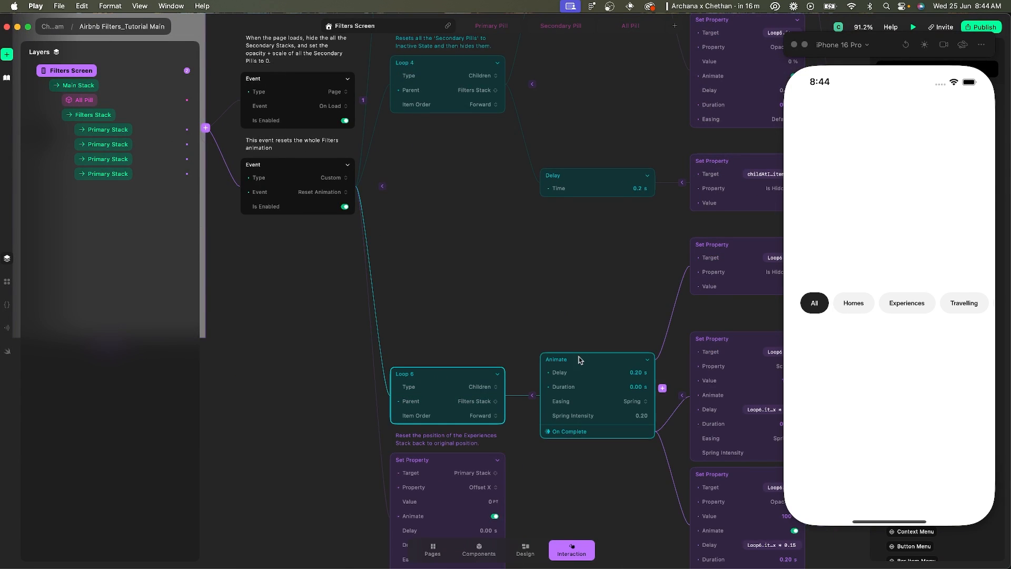
pyautogui.hscroll(4, 579, 359)
pyautogui.scroll(-2, 578, 359)
pyautogui.rightClick(343, 329)
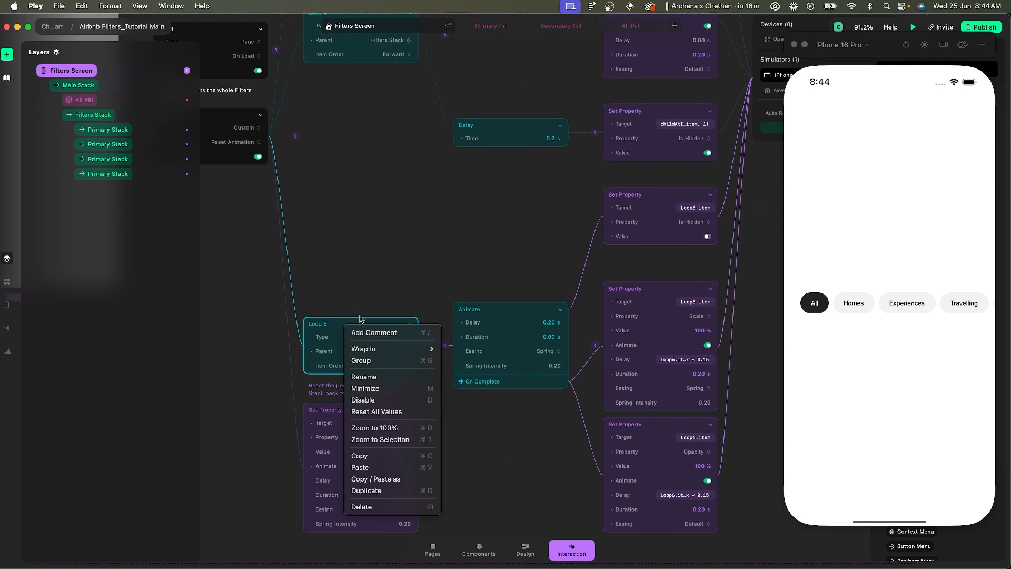
pyautogui.click(387, 331)
pyautogui.write('Animt')
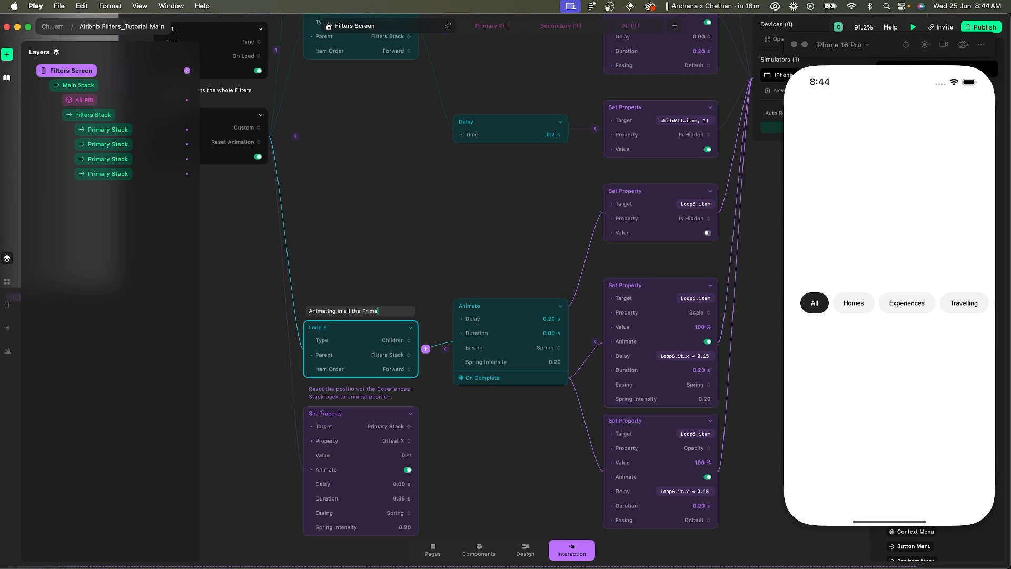
pyautogui.write('s')
pyautogui.press('Return')
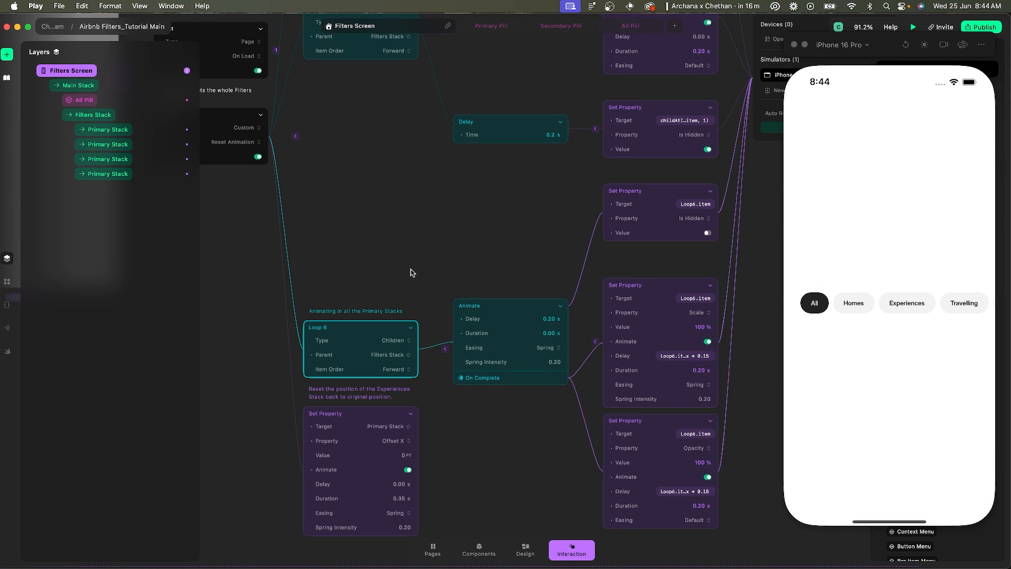
# Test Homes and Experiences in the simulator, going back from each, and select the Travelling pill.
pyautogui.click(864, 308)
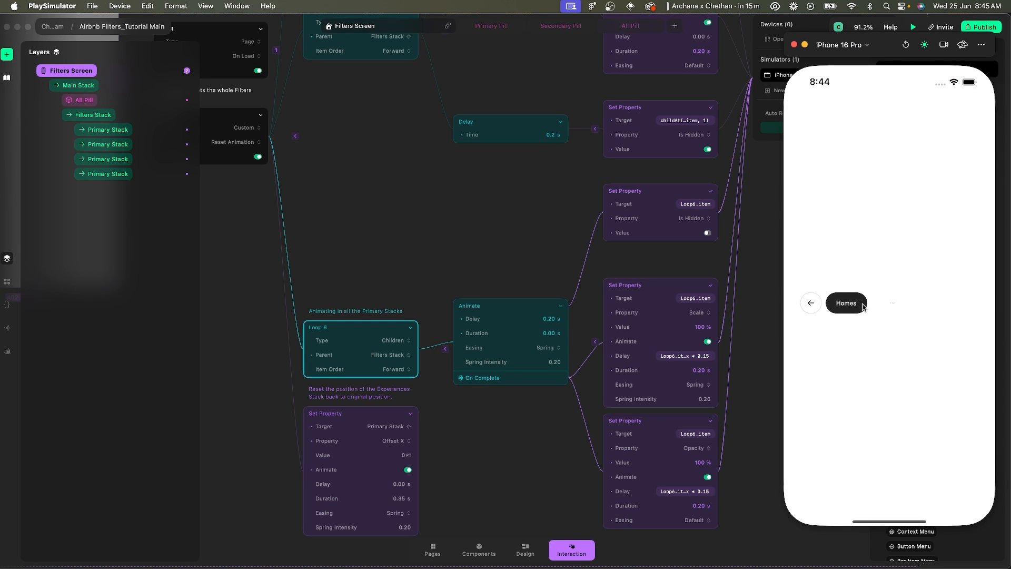
pyautogui.click(818, 307)
pyautogui.click(902, 311)
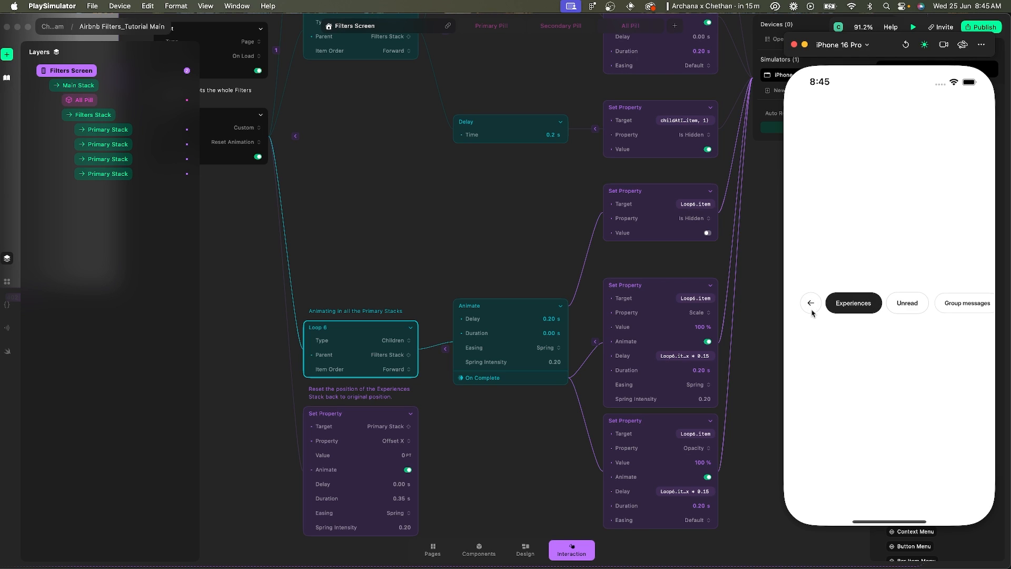
pyautogui.click(814, 308)
pyautogui.click(921, 307)
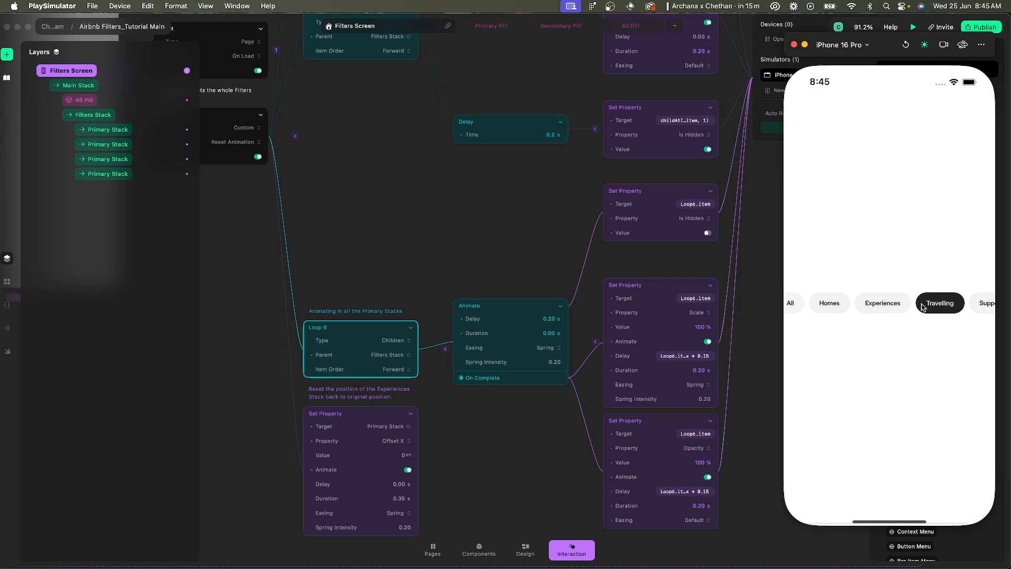
# Test switching between the All and Support pills in the simulator, then open Homes and tap its active pill again.
pyautogui.click(785, 307)
pyautogui.click(976, 300)
pyautogui.click(796, 307)
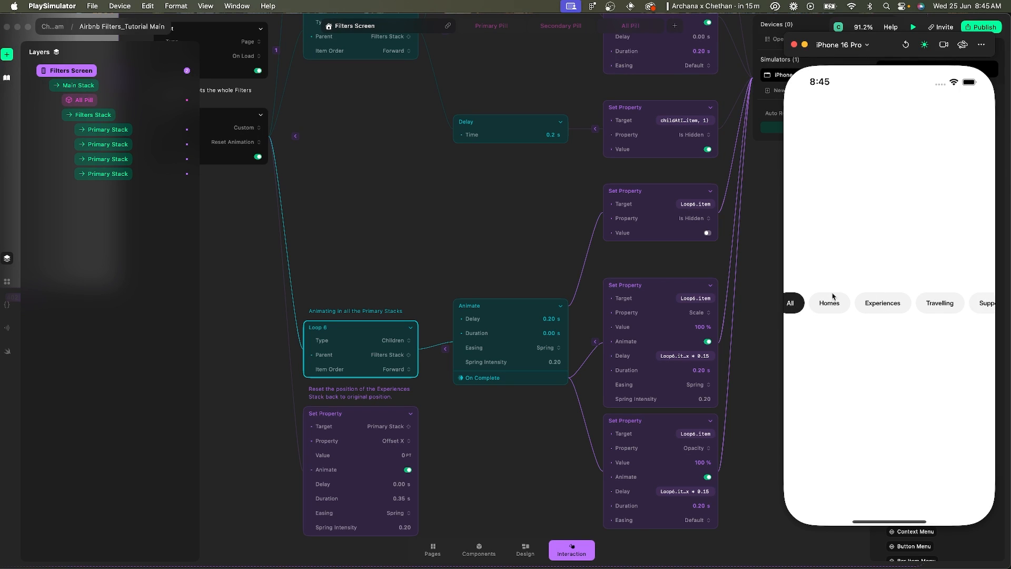
pyautogui.click(835, 304)
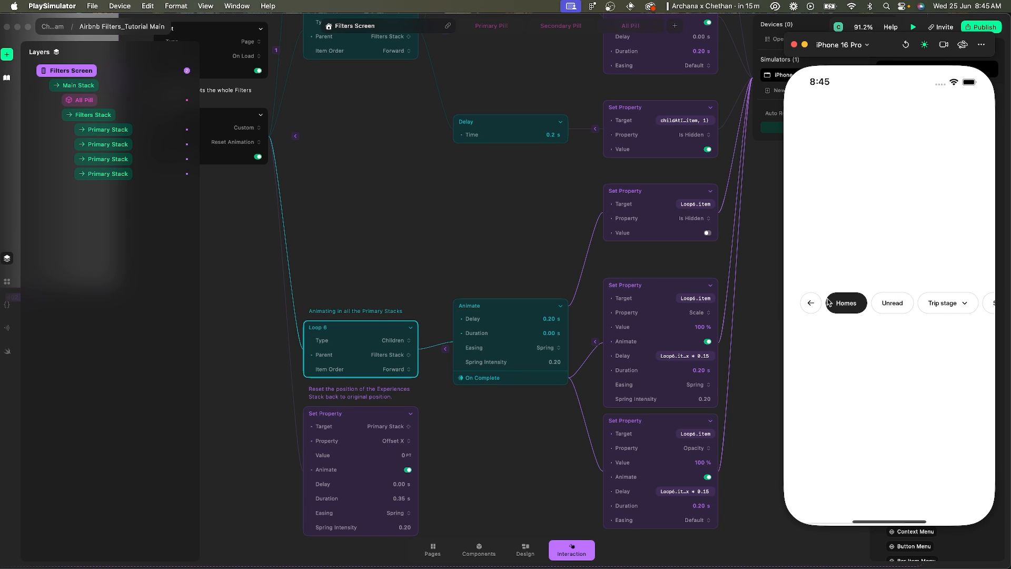
pyautogui.click(835, 307)
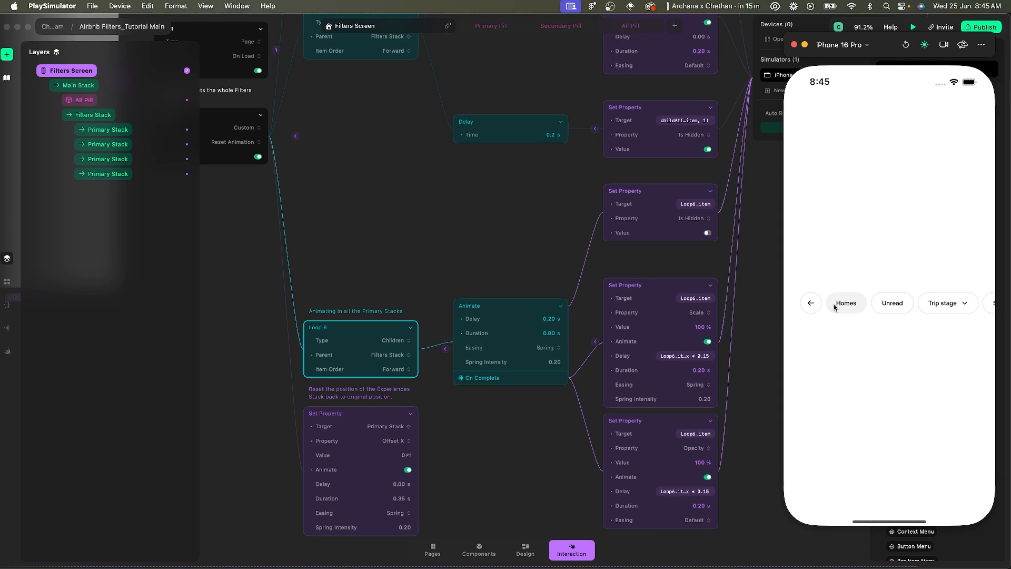
# Open the Primary Pill component's interactions and collapse the children of the Selecting/Deselecting group.
pyautogui.hscroll(-5, 472, 234)
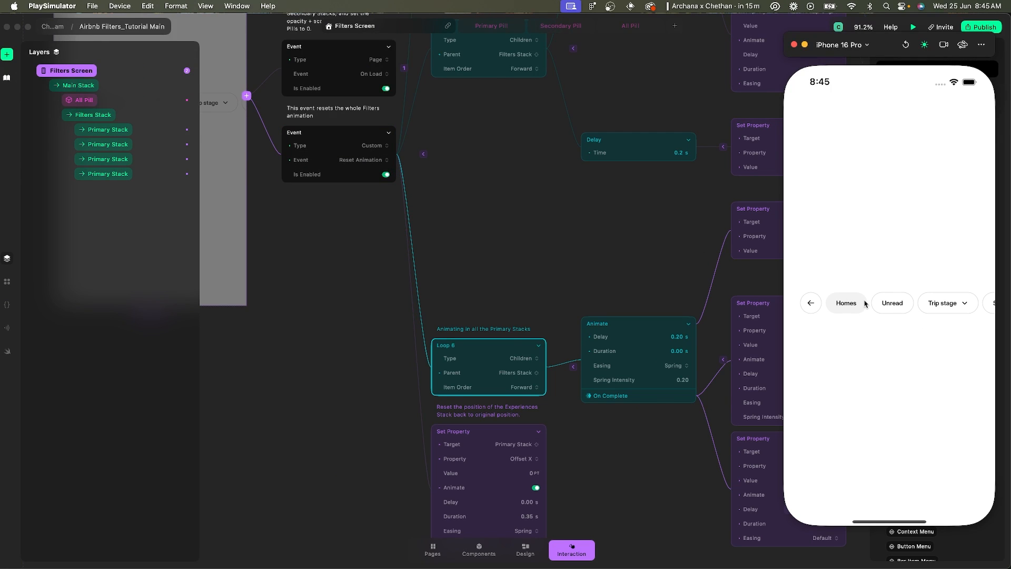
pyautogui.click(617, 243)
pyautogui.scroll(10, 616, 244)
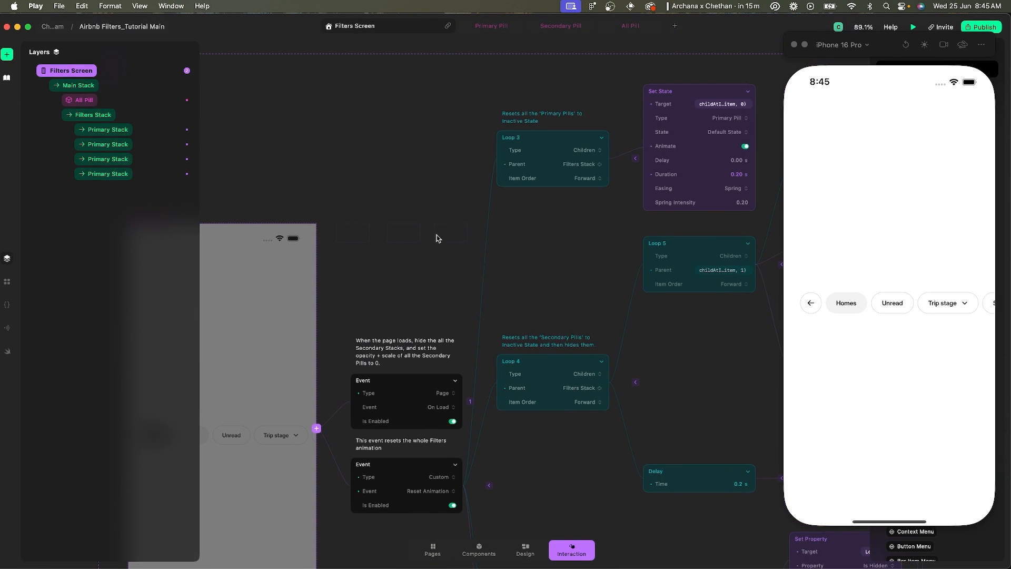
pyautogui.click(411, 232)
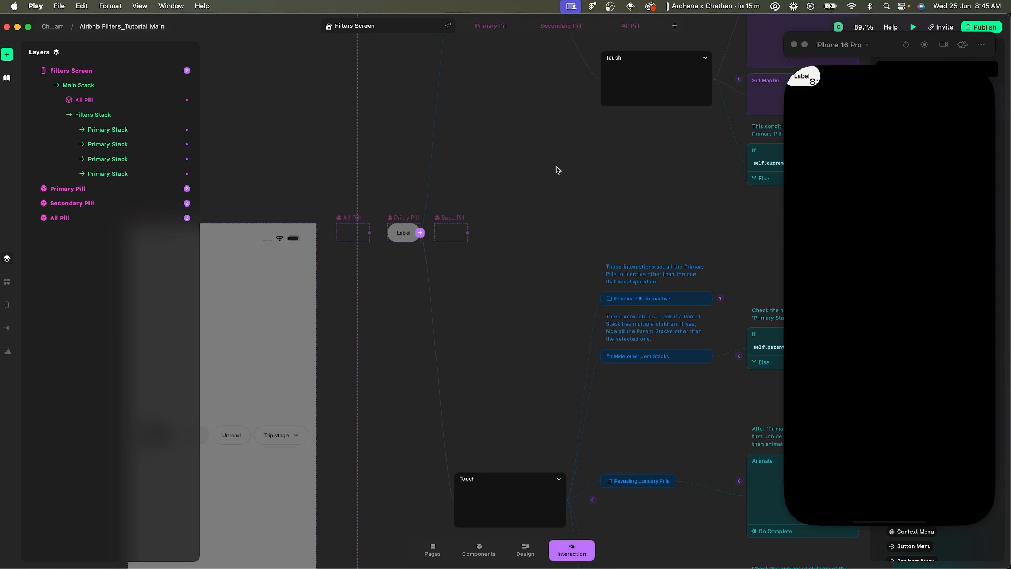
pyautogui.hscroll(3, 545, 162)
pyautogui.scroll(5, 546, 162)
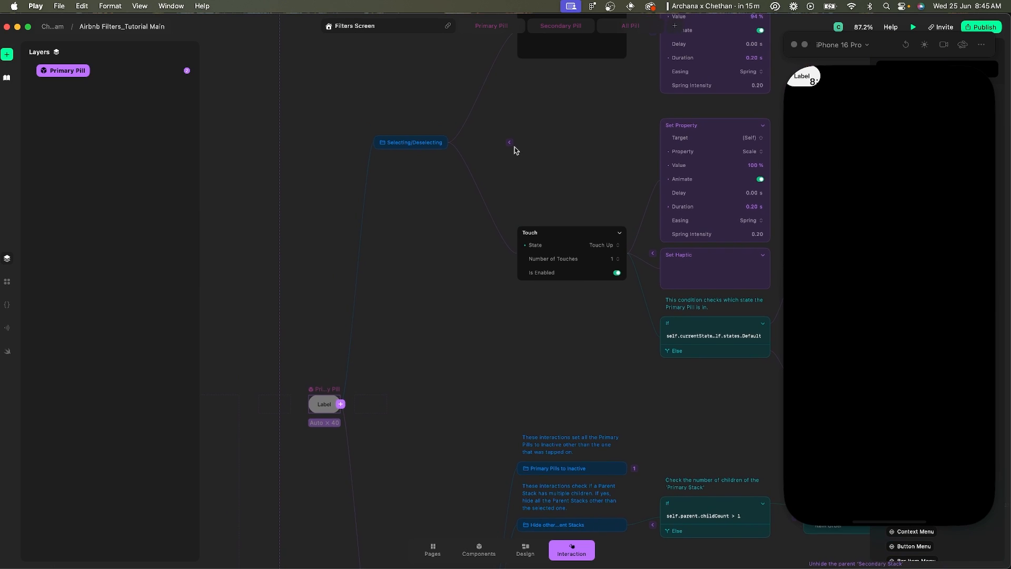
pyautogui.click(509, 143)
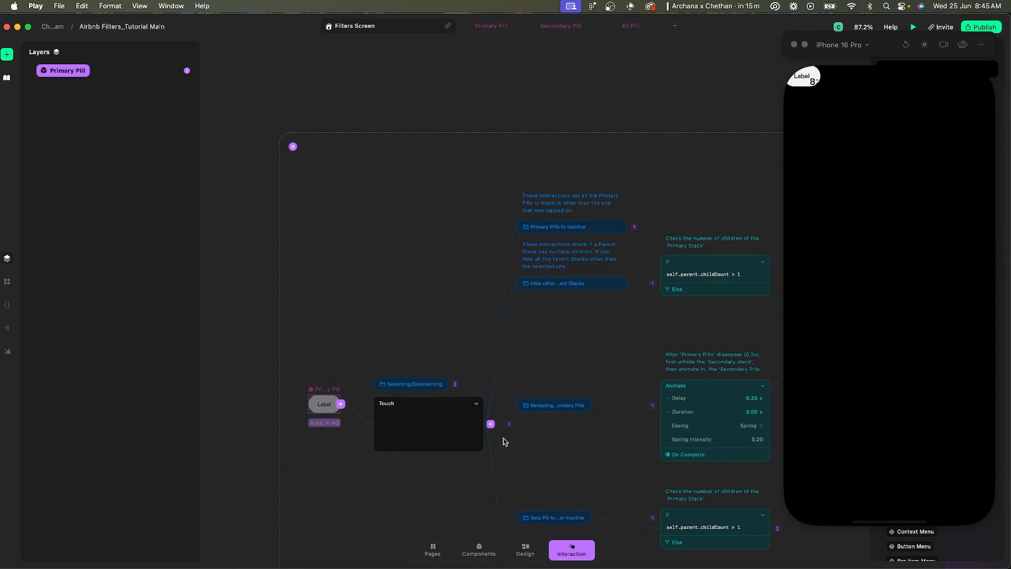
pyautogui.scroll(-4, 494, 305)
pyautogui.scroll(2, 501, 326)
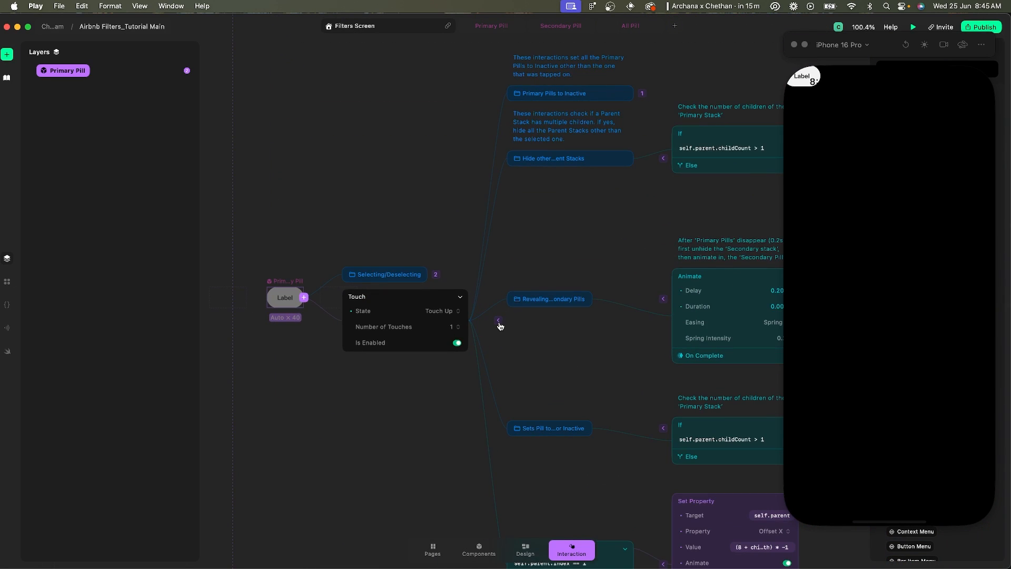
pyautogui.scroll(-7, 500, 326)
pyautogui.hscroll(3, 501, 327)
pyautogui.scroll(3, 501, 326)
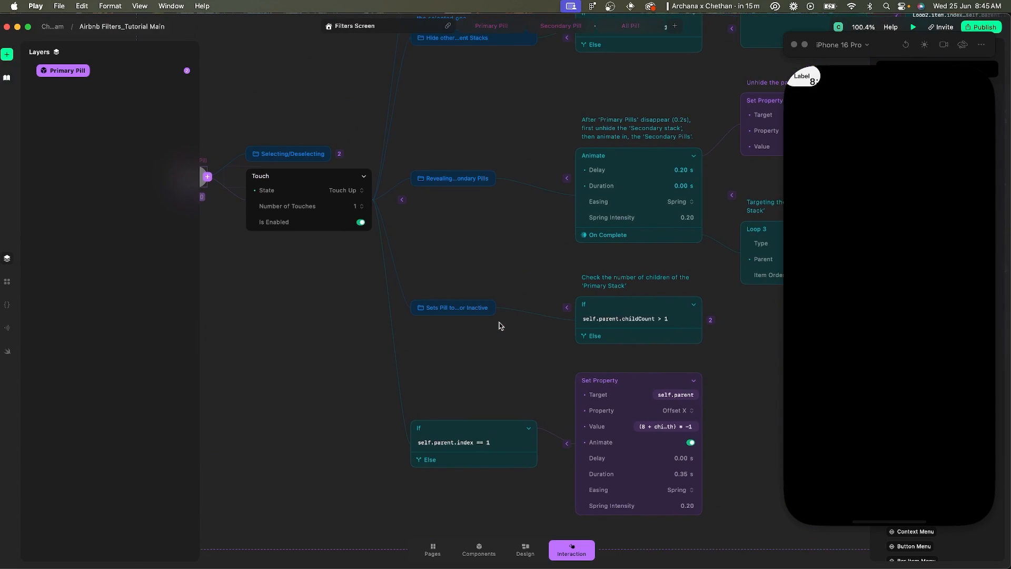
pyautogui.scroll(-3, 401, 207)
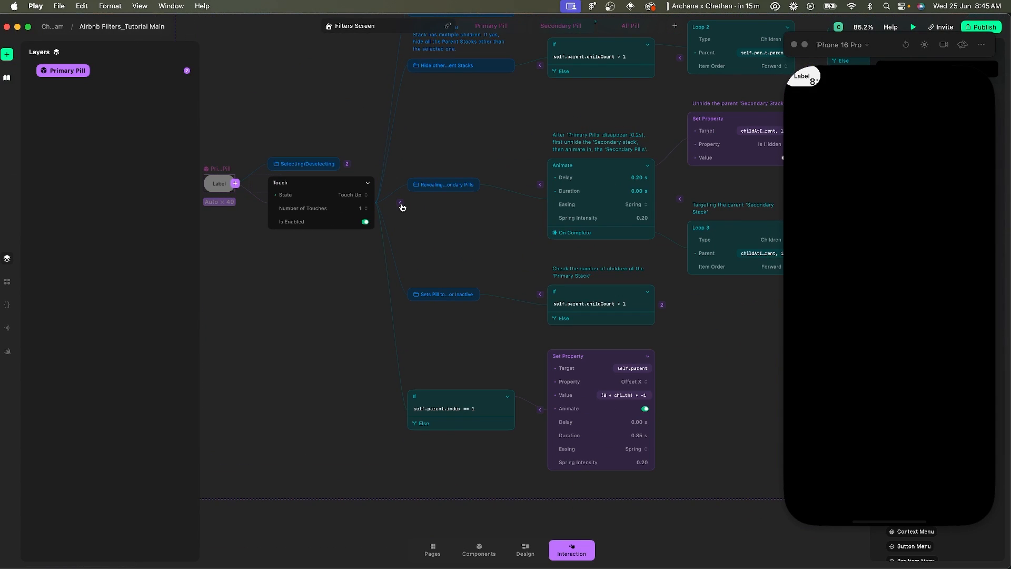
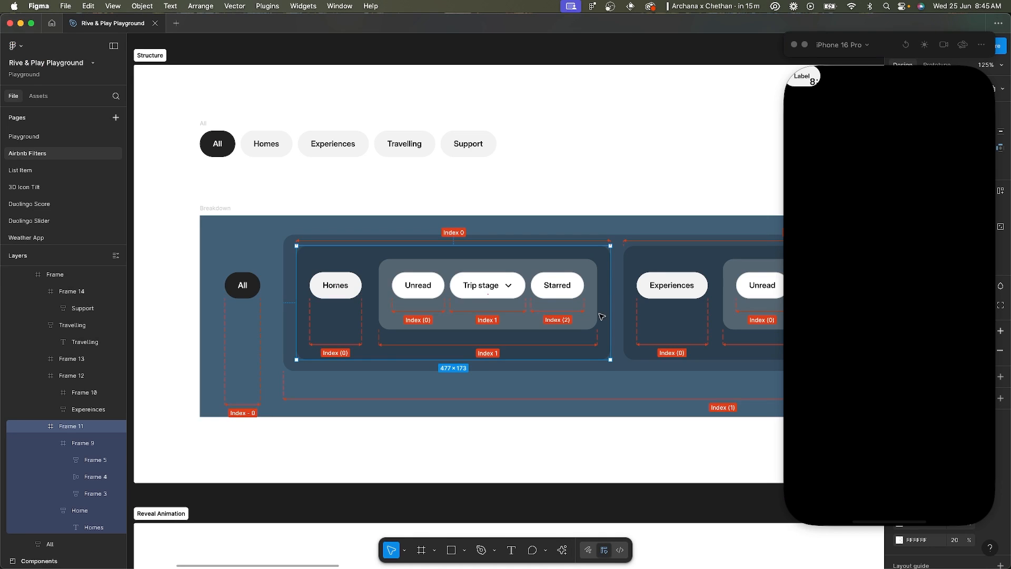
# Switch to Figma and examine the trigger and action lists, especially for tapping a primary pill in the Active state.
pyautogui.scroll(-10, 601, 317)
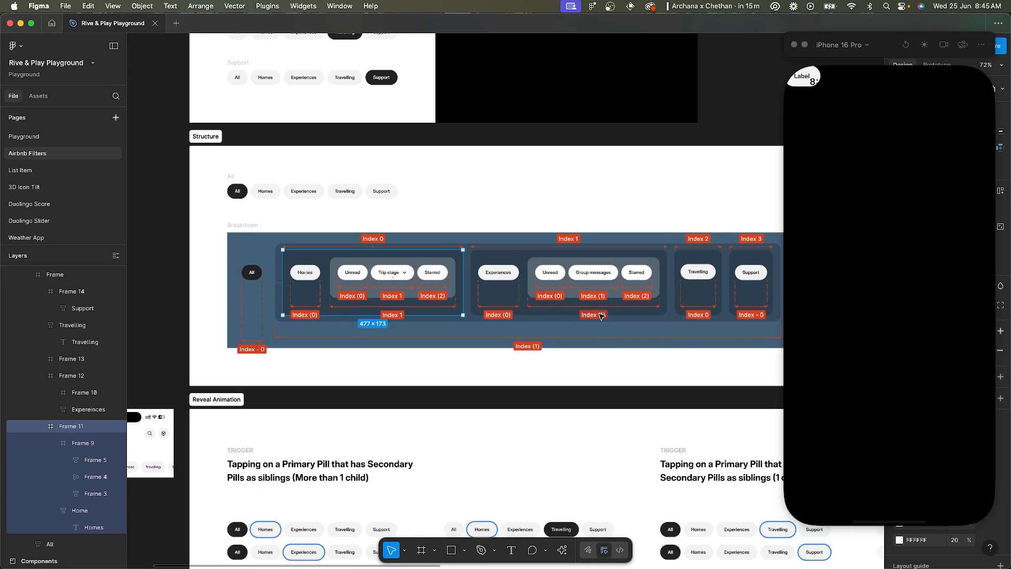
pyautogui.scroll(10, 602, 316)
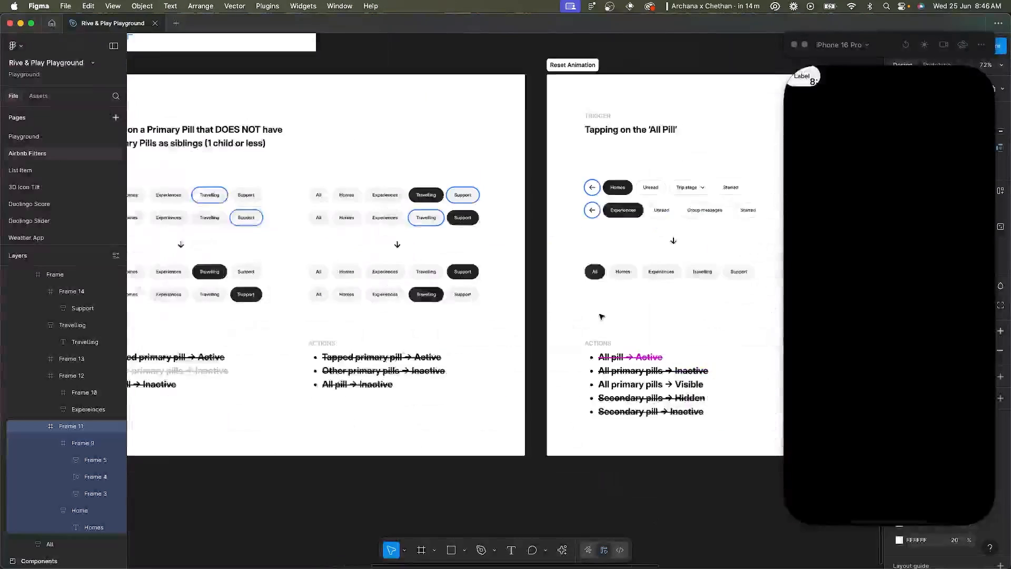
pyautogui.hscroll(5, 601, 316)
pyautogui.scroll(5, 397, 232)
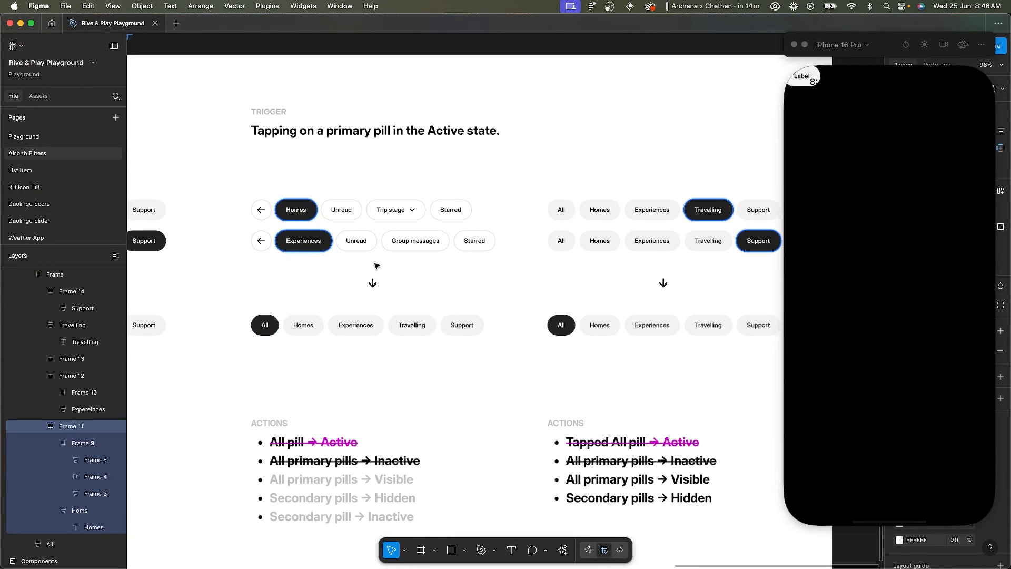
pyautogui.hscroll(-3, 285, 203)
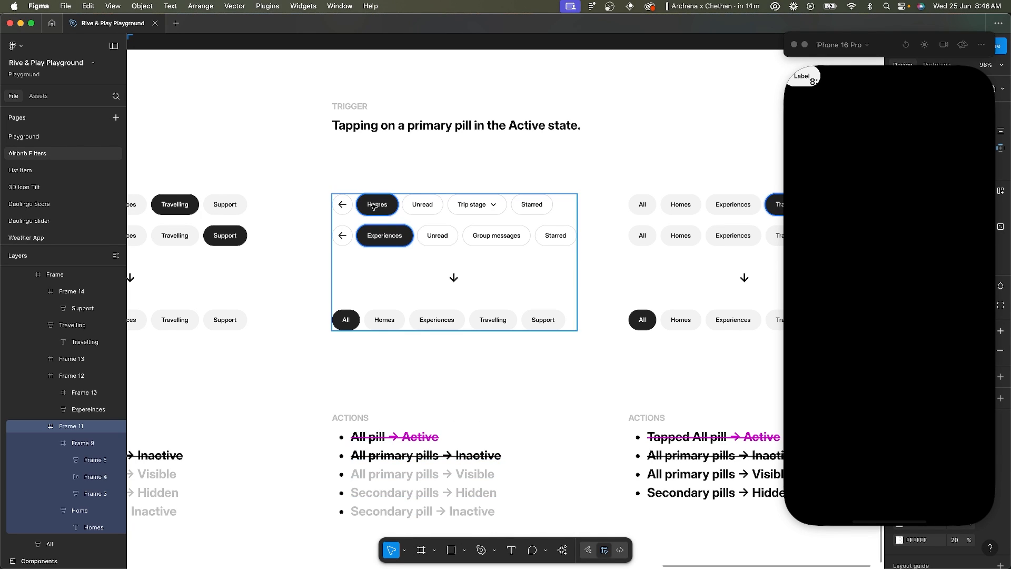
pyautogui.hscroll(-5, 375, 207)
pyautogui.scroll(-2, 375, 207)
pyautogui.hscroll(-15, 375, 209)
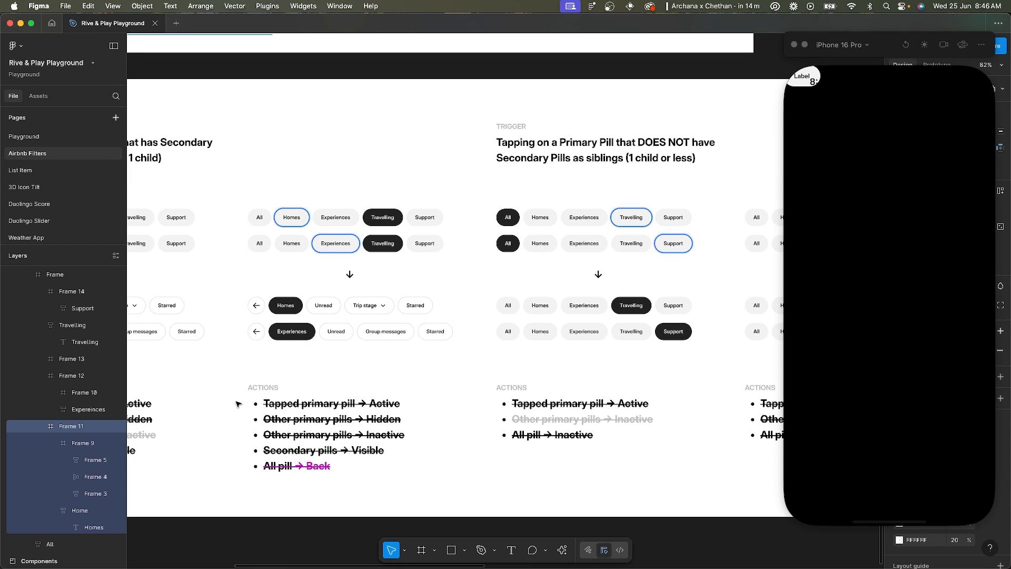
pyautogui.hscroll(15, 374, 421)
pyautogui.hscroll(2, 374, 419)
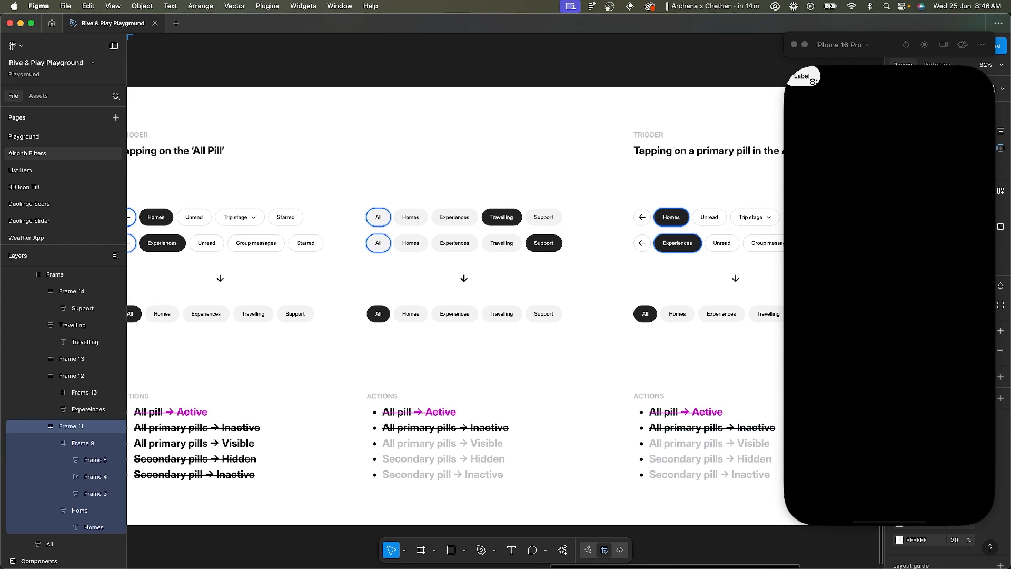
# Switch back to Play and add a new If condition to the Primary Pill's Touch Up event.
pyautogui.press('super+Tab')
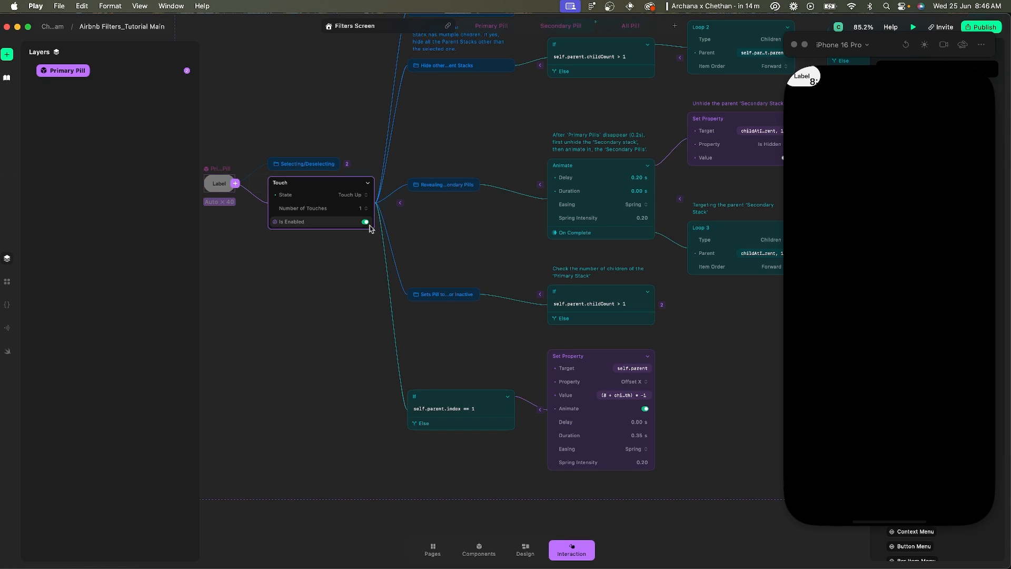
pyautogui.click(383, 204)
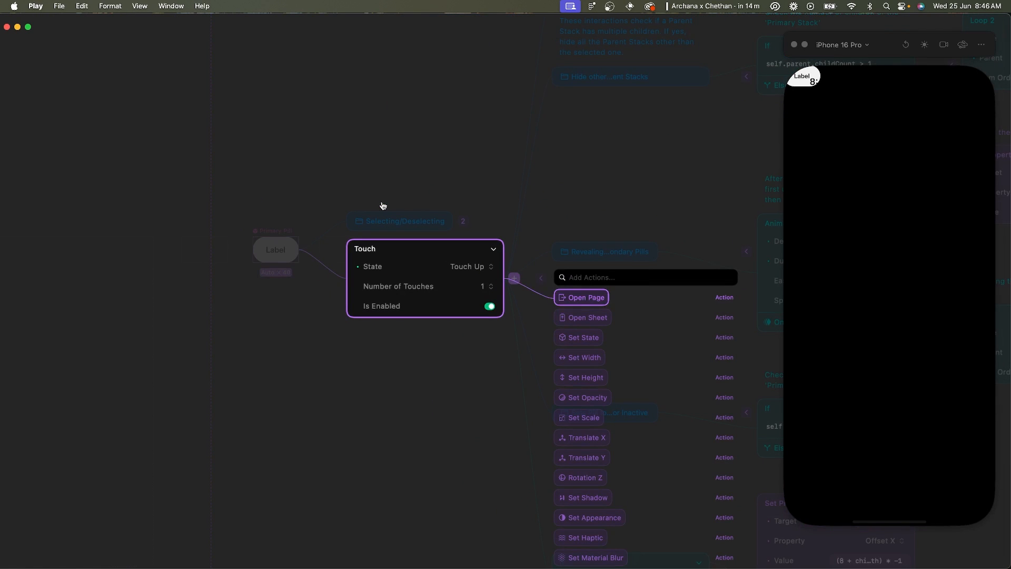
pyautogui.write('con')
pyautogui.press('Return')
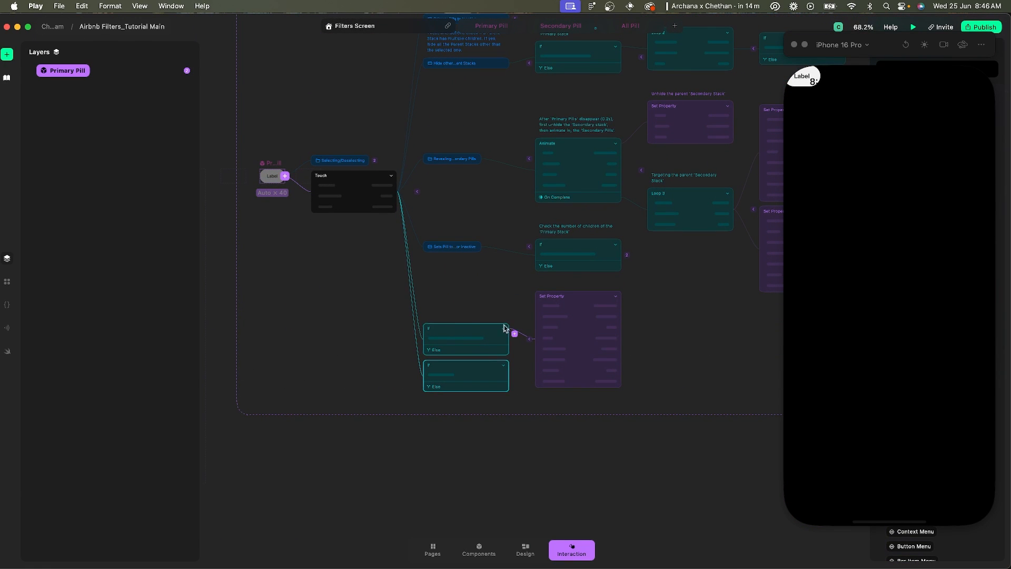
# Collapse the children of the self.parent.index == 1 condition and of the Hide other, Revealing and Sets Pill groups.
pyautogui.click(531, 340)
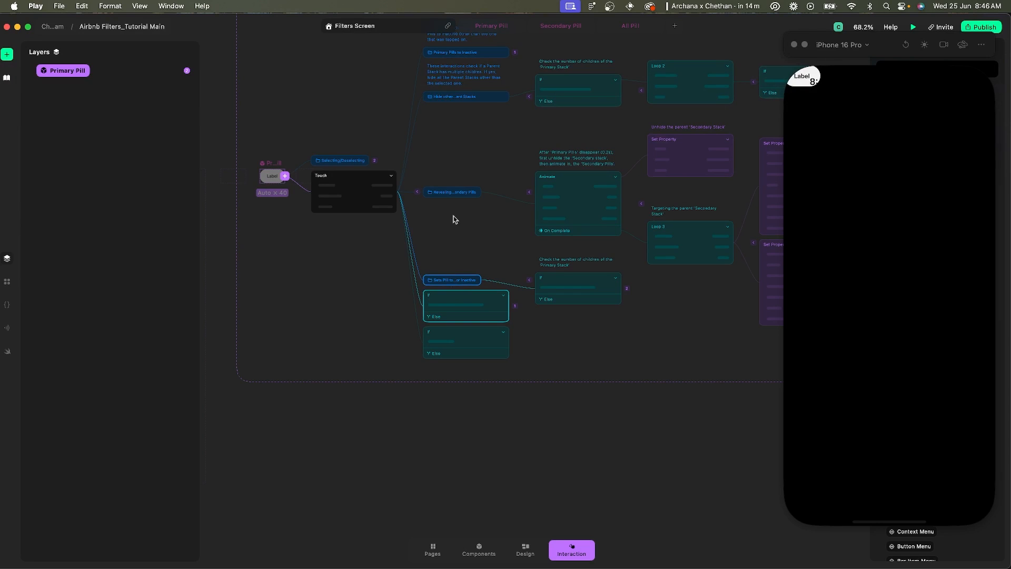
pyautogui.scroll(5, 495, 121)
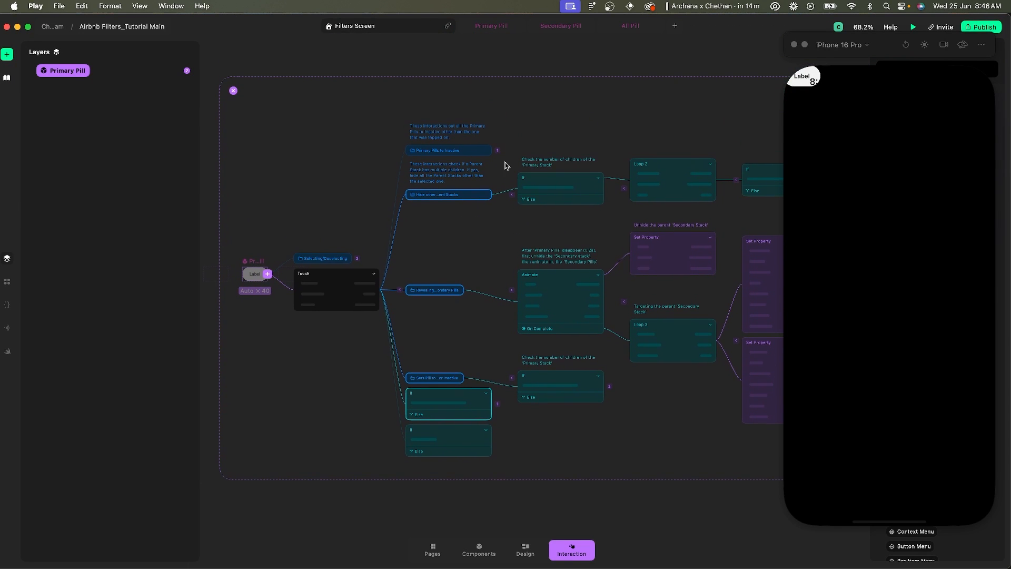
pyautogui.click(511, 195)
pyautogui.click(513, 256)
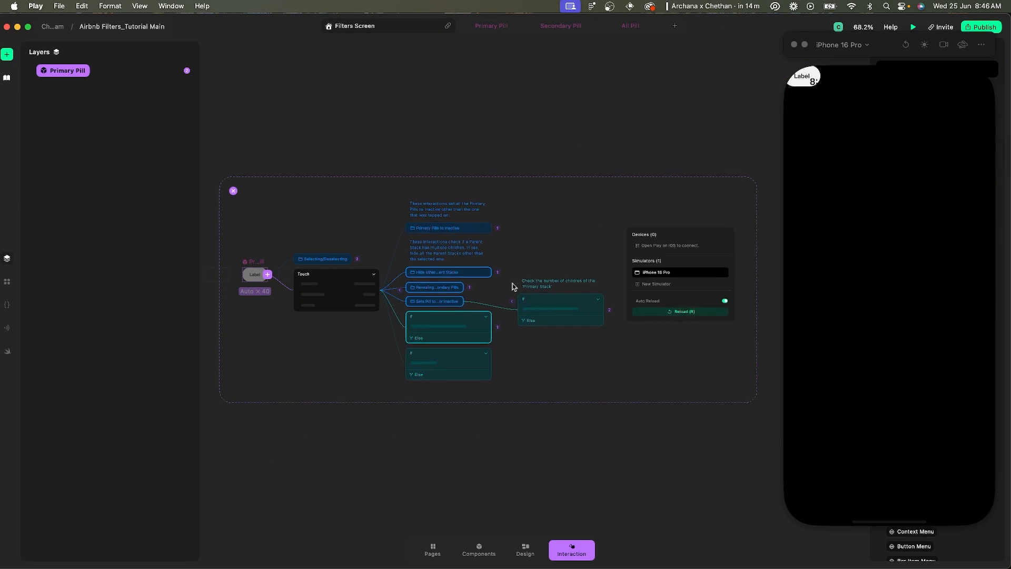
pyautogui.click(511, 301)
# Expand the self.parent.index == 1 condition and add the comment "Targets the Experiences Stack" to it.
pyautogui.scroll(5, 510, 302)
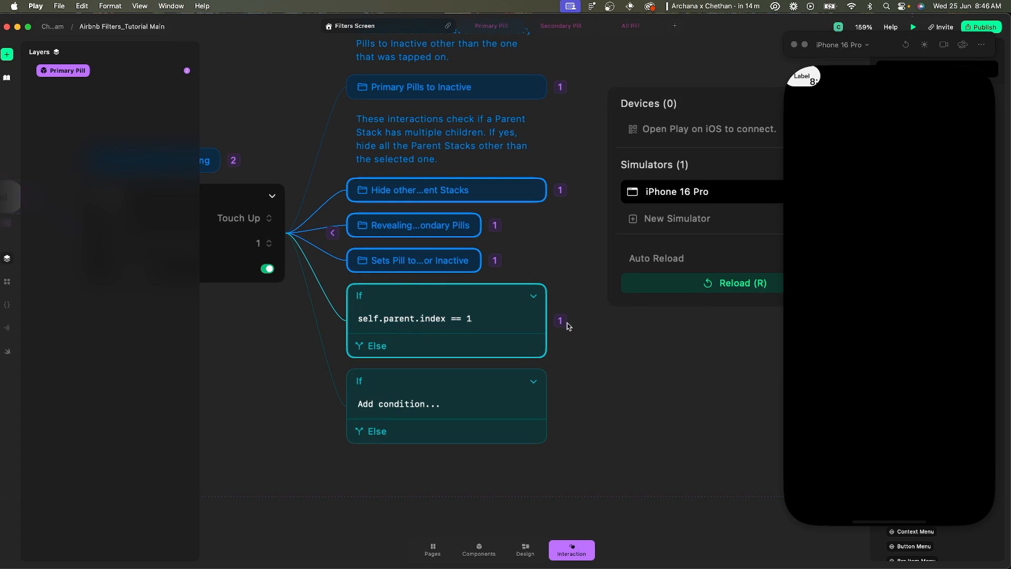
pyautogui.click(561, 320)
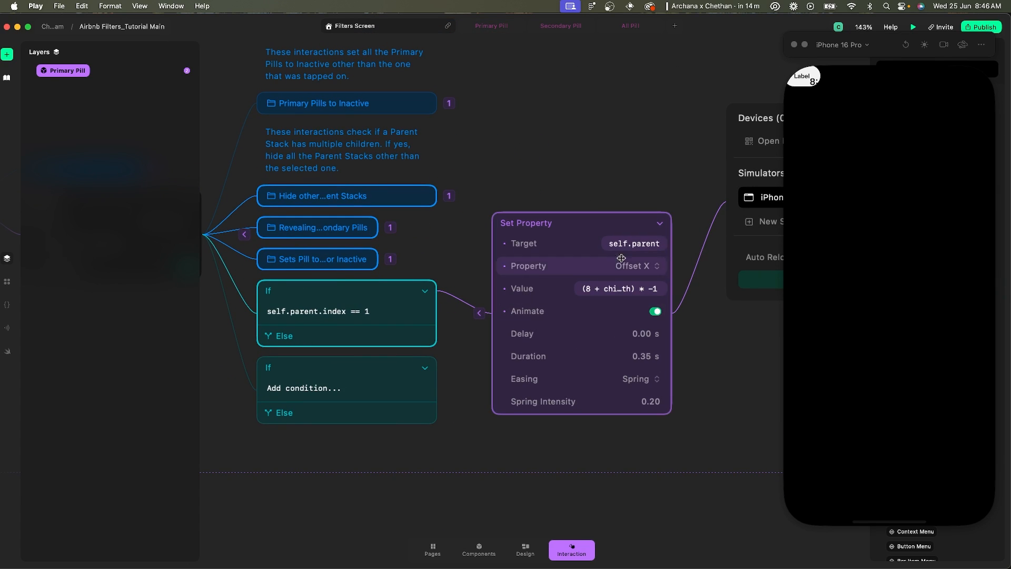
pyautogui.rightClick(330, 289)
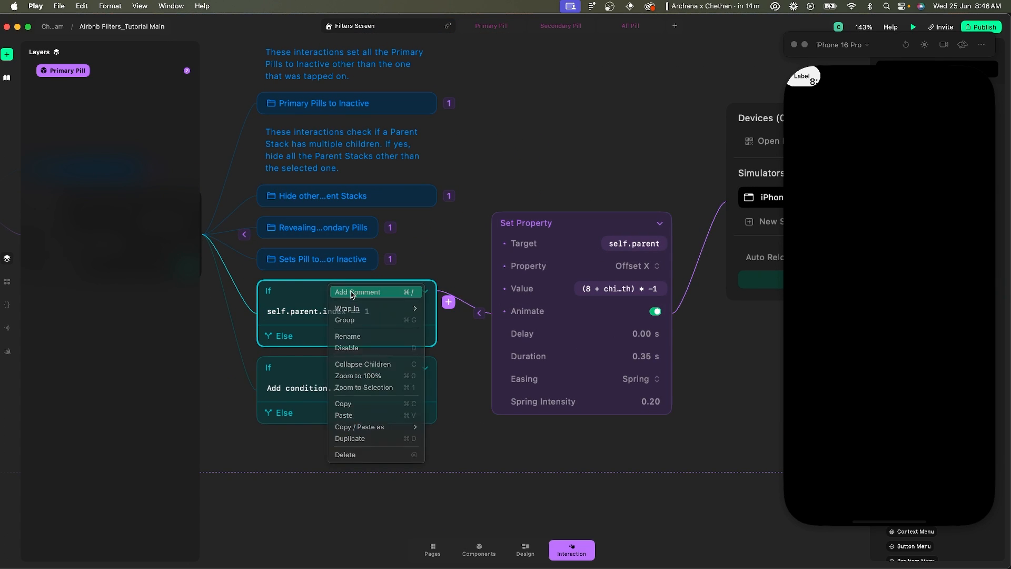
pyautogui.click(353, 293)
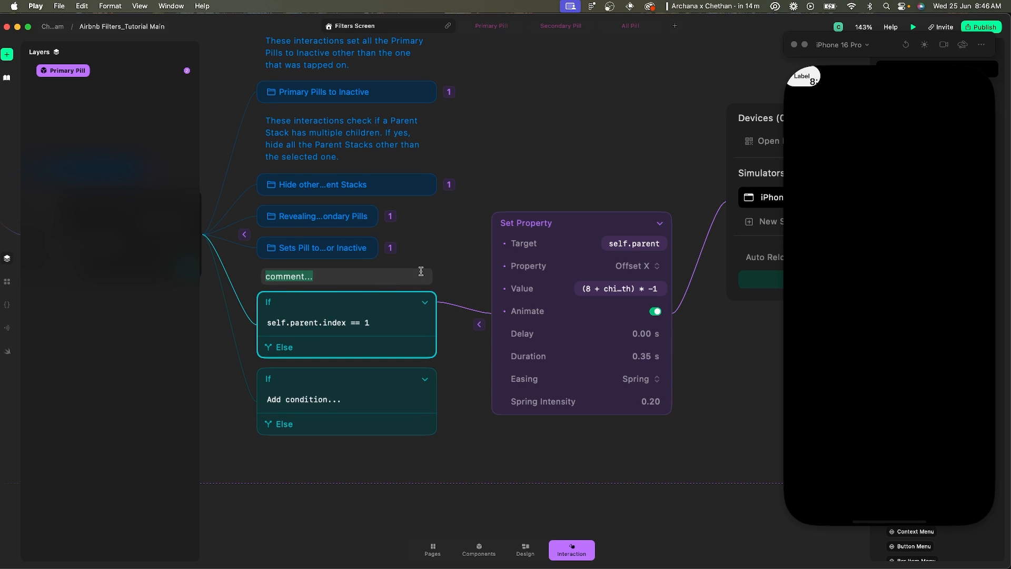
pyautogui.click(444, 252)
pyautogui.doubleClick(308, 276)
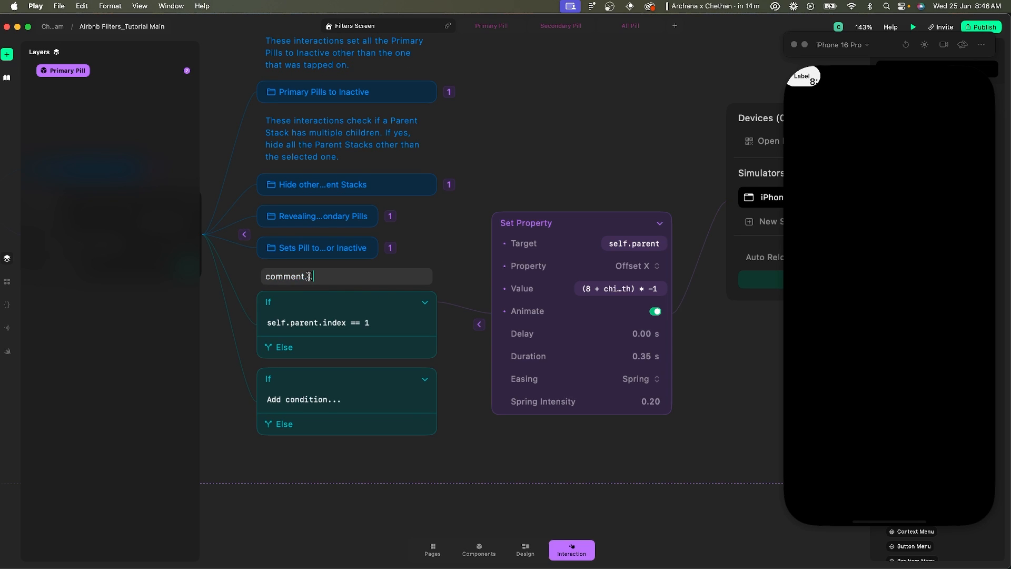
pyautogui.press('super+a')
pyautogui.write('Target')
pyautogui.write('s the')
pyautogui.write(' Expreince')
pyautogui.press('BackSpace')
pyautogui.press('BackSpace')
pyautogui.press('BackSpace')
pyautogui.write('en')
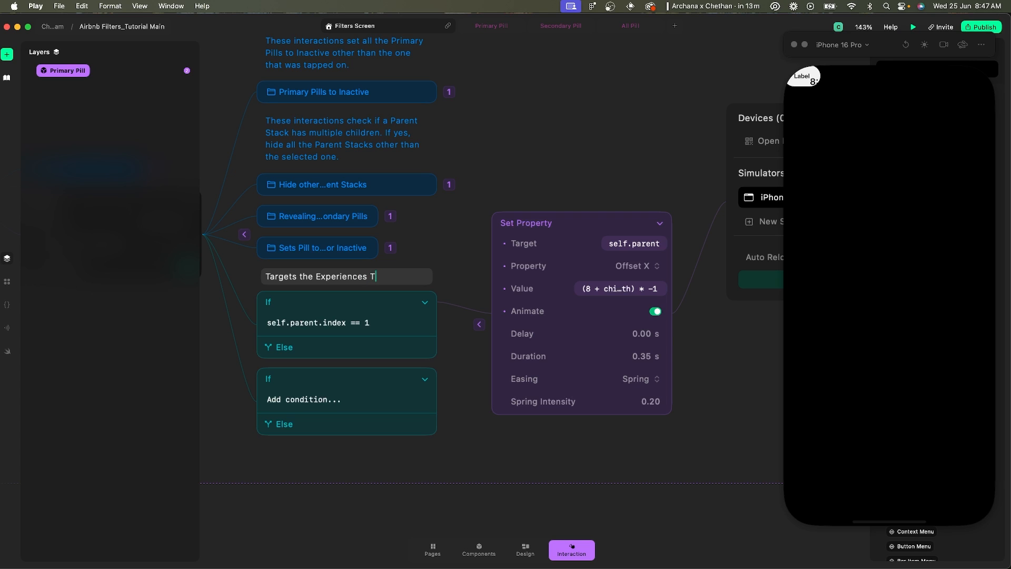
pyautogui.write('ces Stac')
pyautogui.press('BackSpace')
pyautogui.write('ack')
pyautogui.press('Return')
# Group the self.parent.index == 1 condition, rename the group "Moves Experiences Stack" and collapse its children.
pyautogui.click(303, 296)
pyautogui.press('super+g')
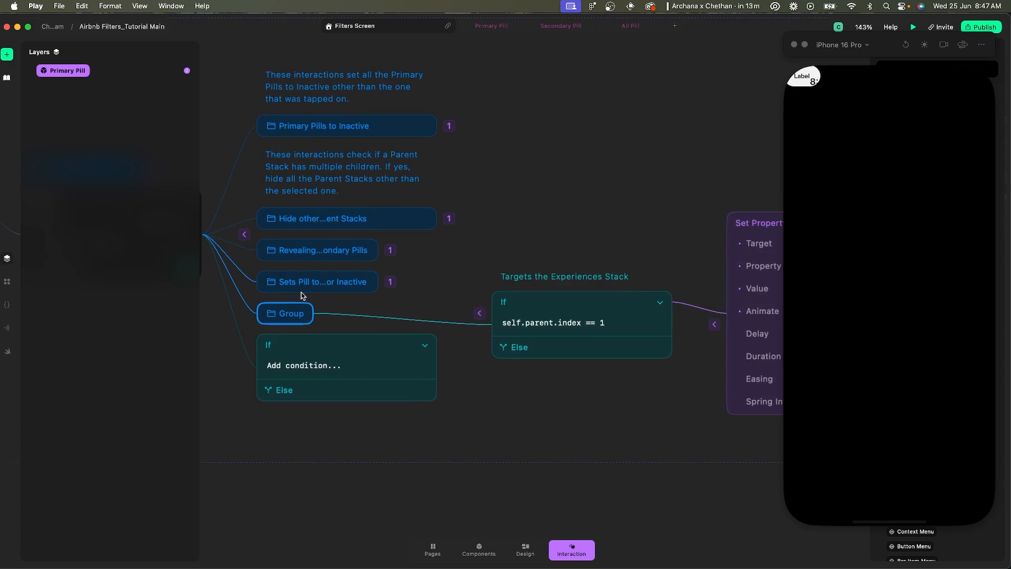
pyautogui.doubleClick(294, 314)
pyautogui.write('MOve')
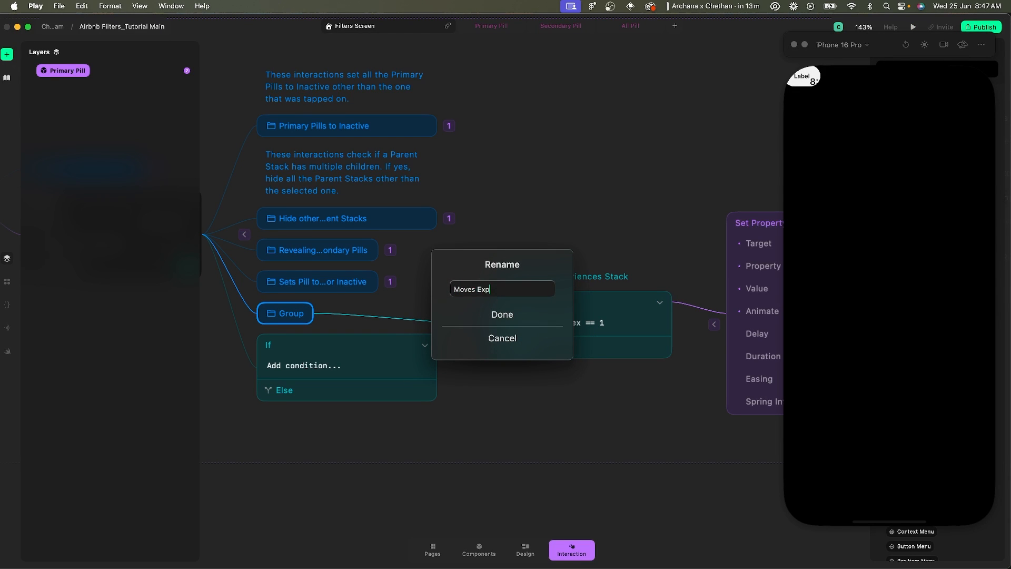
pyautogui.write('s Expereinces St')
pyautogui.press('BackSpace')
pyautogui.write('Sta')
pyautogui.press('Return')
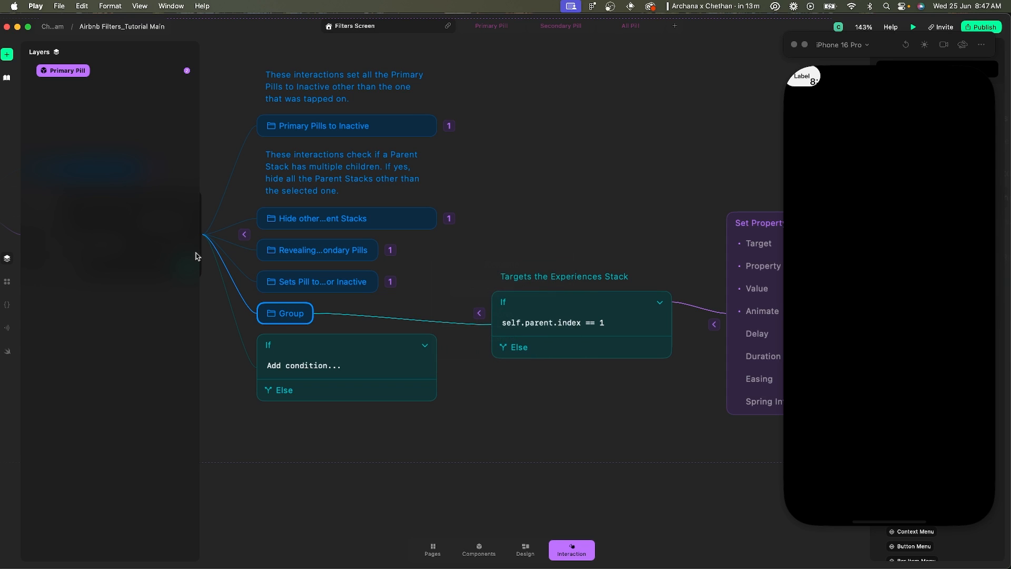
pyautogui.scroll(-3, 466, 250)
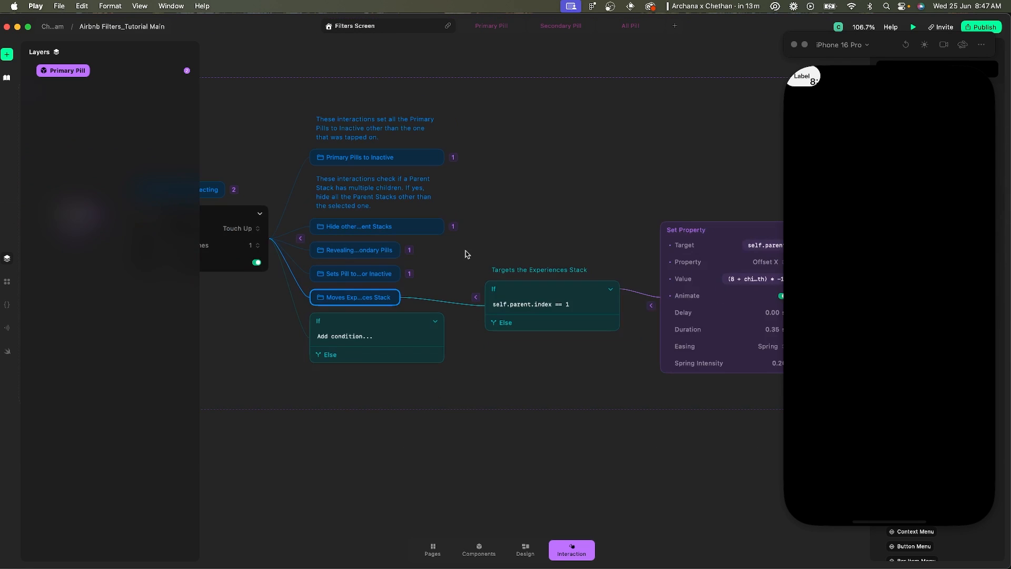
pyautogui.click(476, 298)
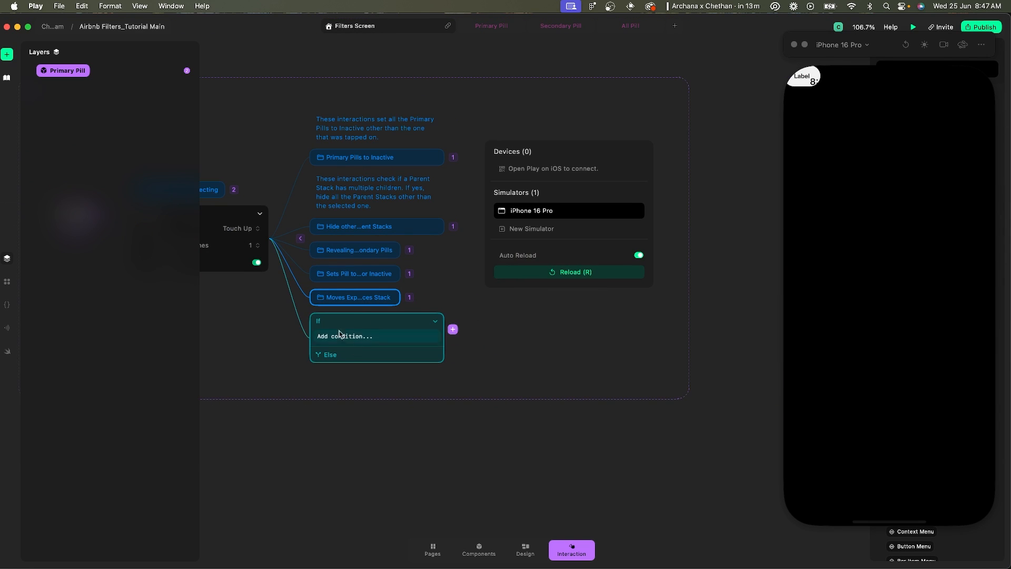
# Move all five interaction groups, from Primary Pills to Inactive through Moves Experiences Stack, under the new If condition.
pyautogui.moveTo(336, 103); pyautogui.dragTo(371, 311)
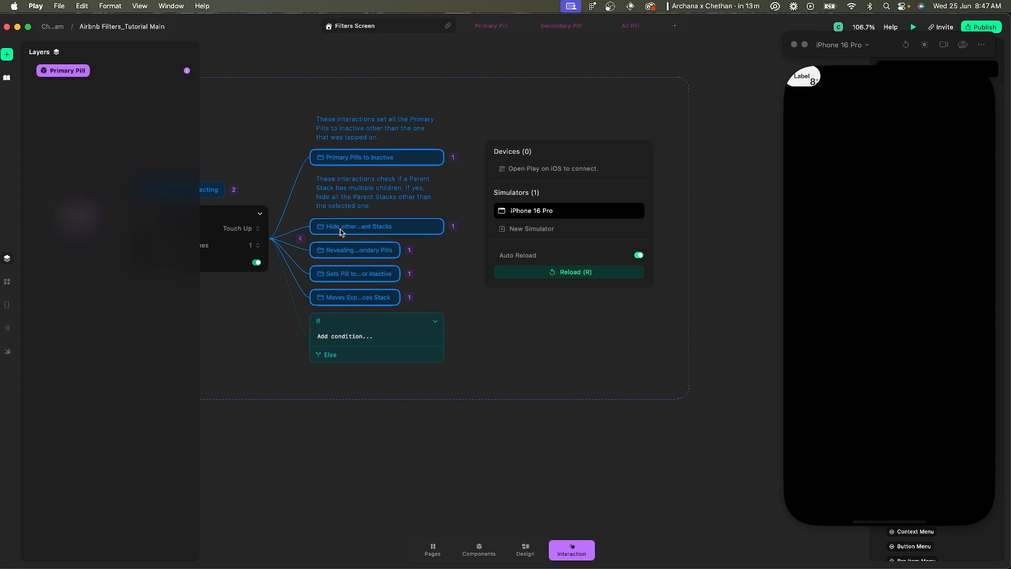
pyautogui.moveTo(339, 230); pyautogui.dragTo(410, 307)
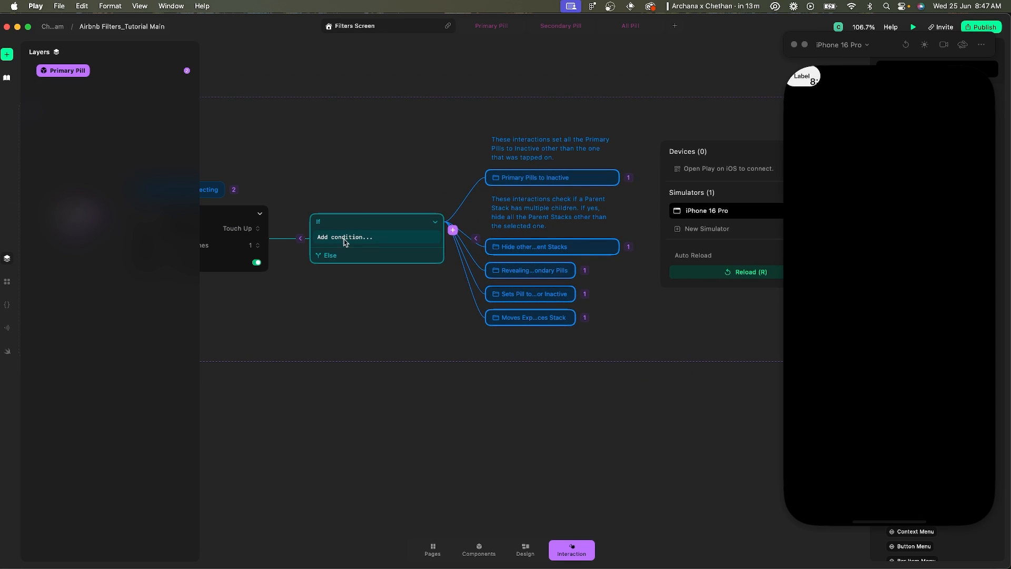
# Set the new If condition's expression to self.currentState == self.states.Default.
pyautogui.hscroll(-5, 271, 160)
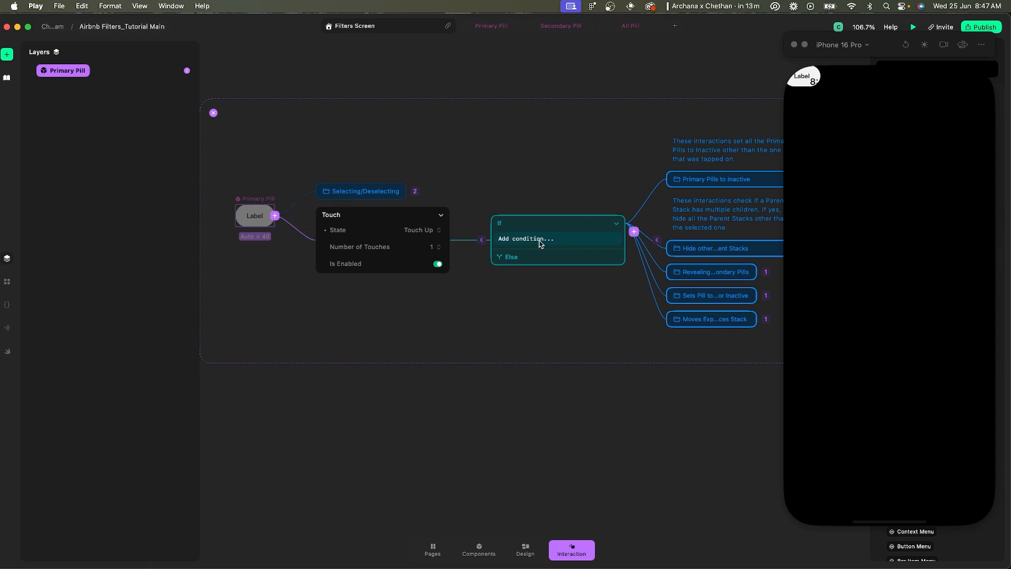
pyautogui.click(540, 239)
pyautogui.write('self.currentState')
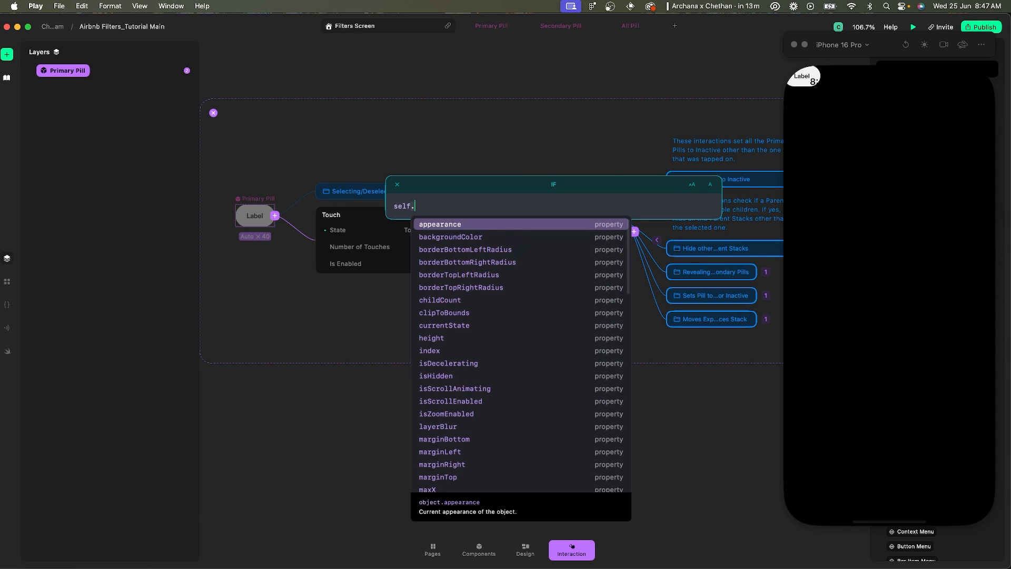
pyautogui.press('Return')
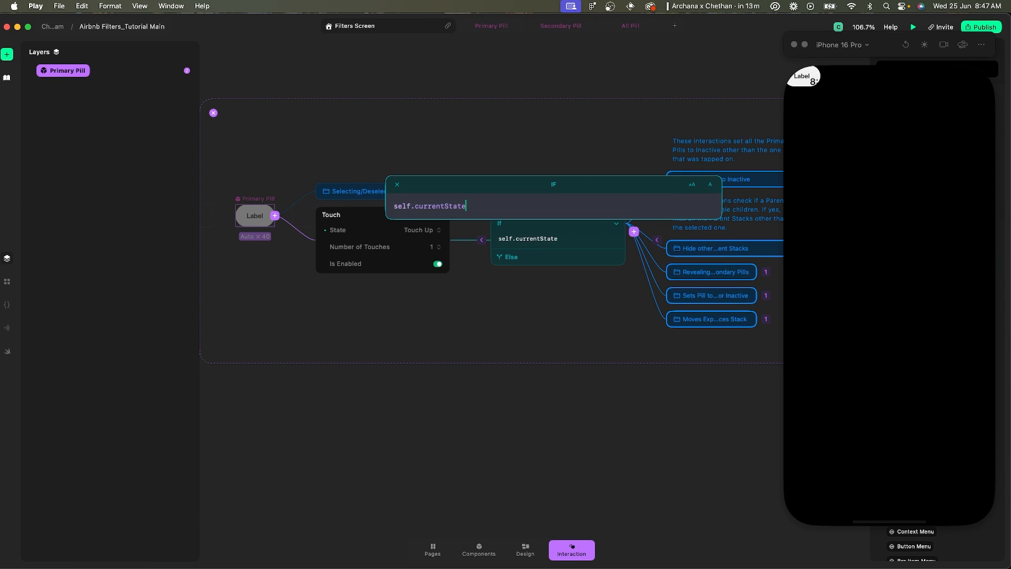
pyautogui.write('==')
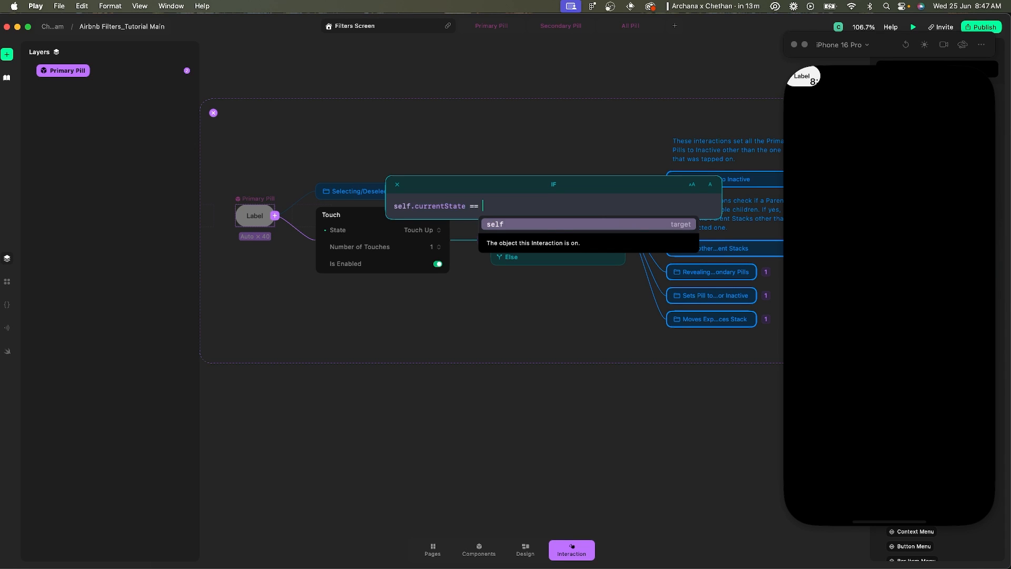
pyautogui.write(' self.st')
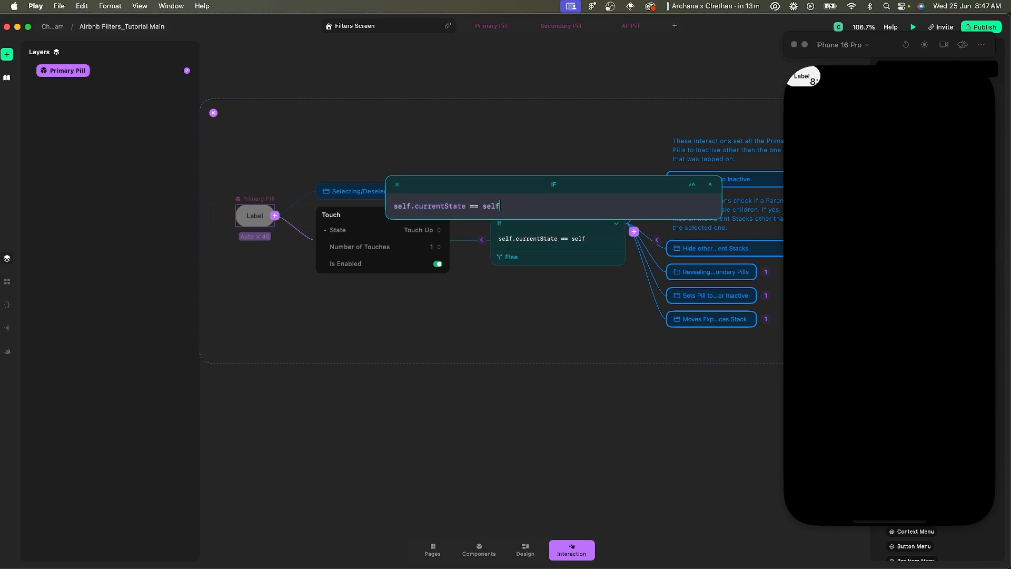
pyautogui.press('Down')
pyautogui.press('Down')
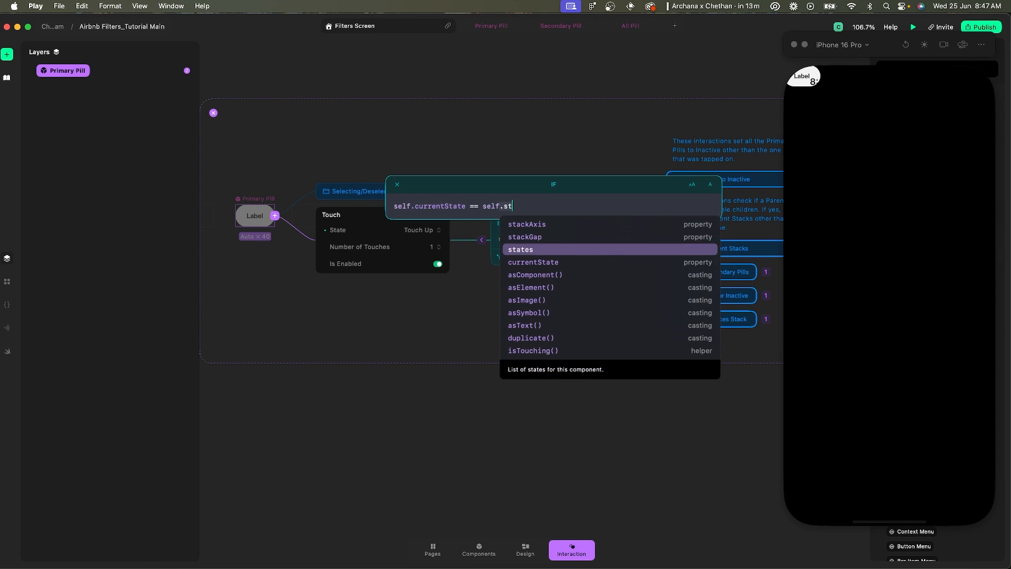
pyautogui.press('Return')
pyautogui.write('.')
pyautogui.press('Down')
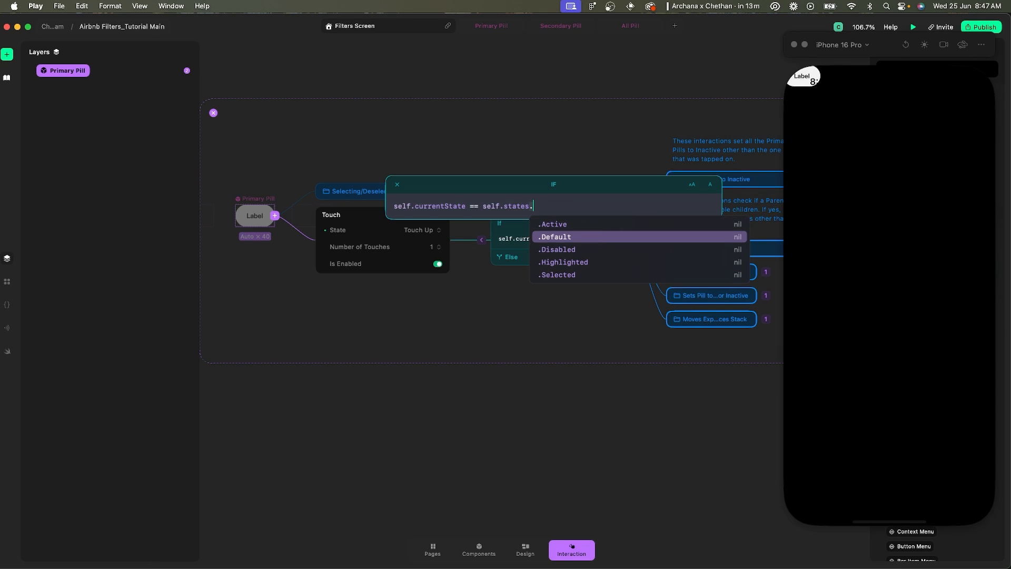
pyautogui.press('Return')
pyautogui.press('Return')
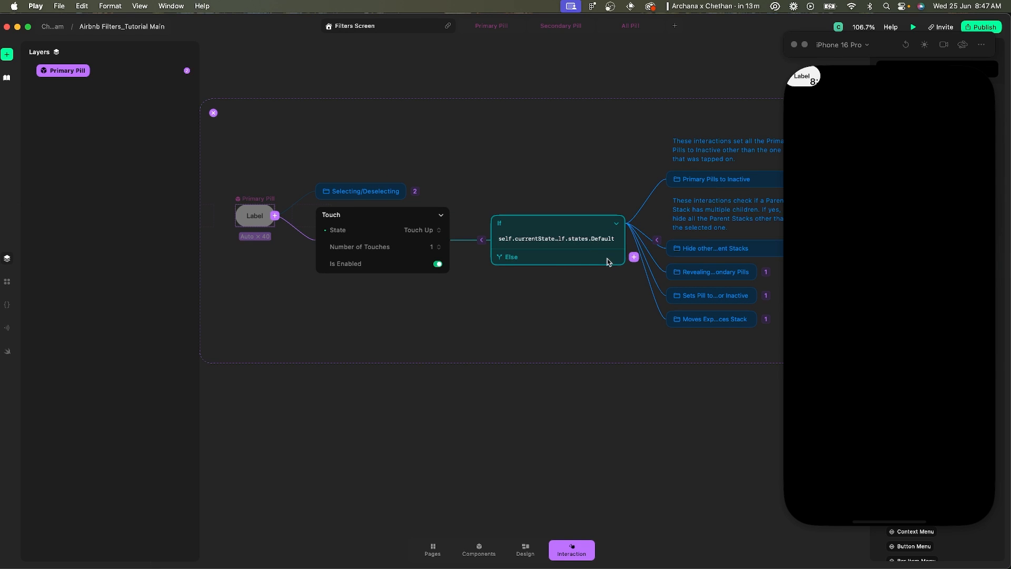
# Add a Set Event action to the Else branch of the new condition and choose the Reset Animation event.
pyautogui.click(634, 257)
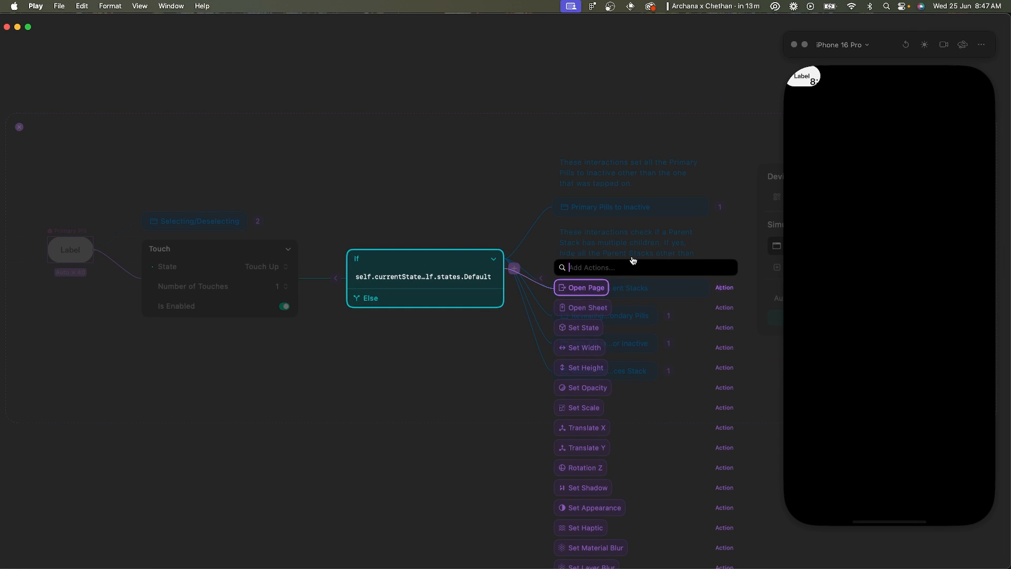
pyautogui.write('set ev')
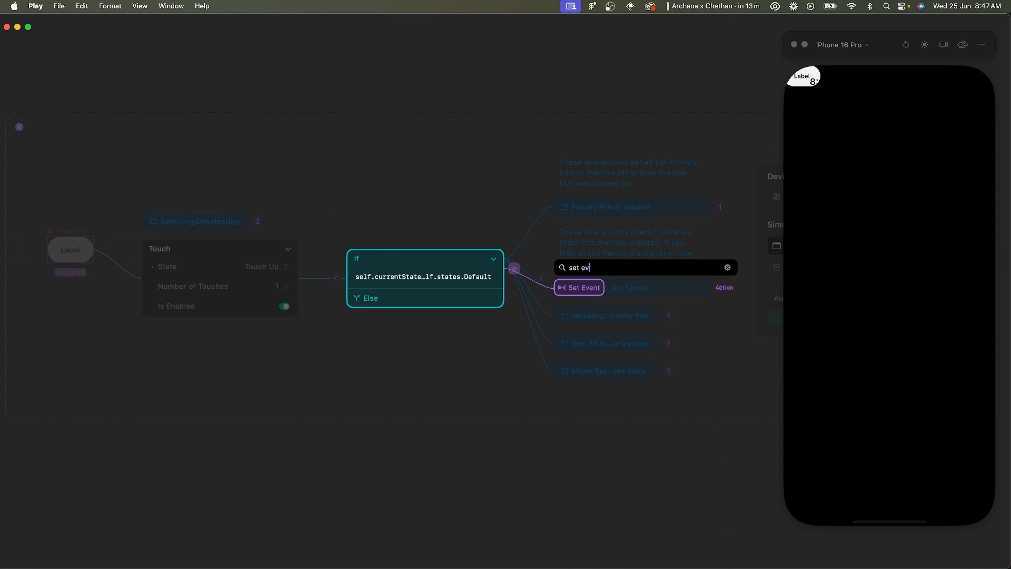
pyautogui.press('Return')
pyautogui.click(587, 288)
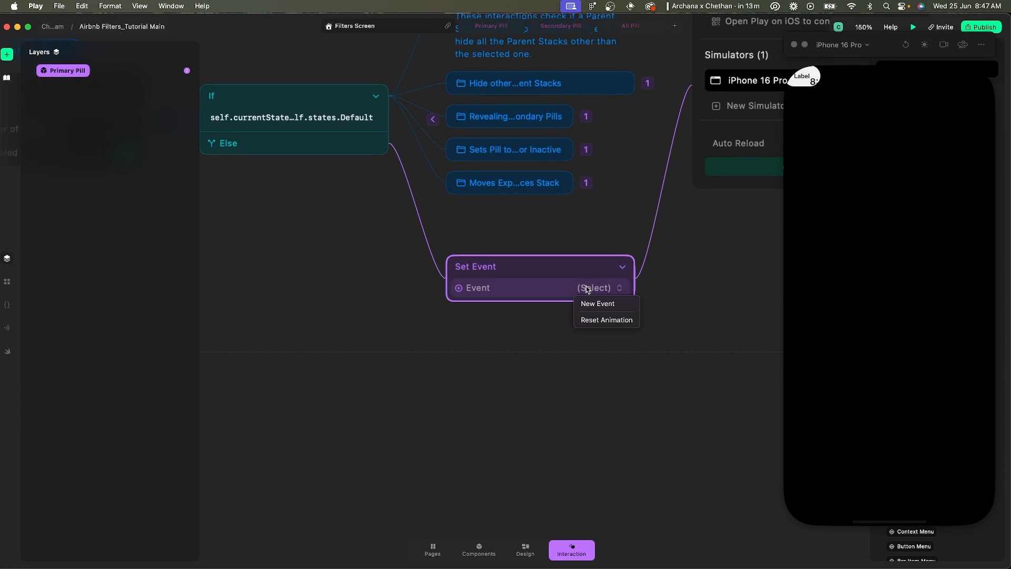
pyautogui.click(601, 320)
pyautogui.scroll(-5, 527, 269)
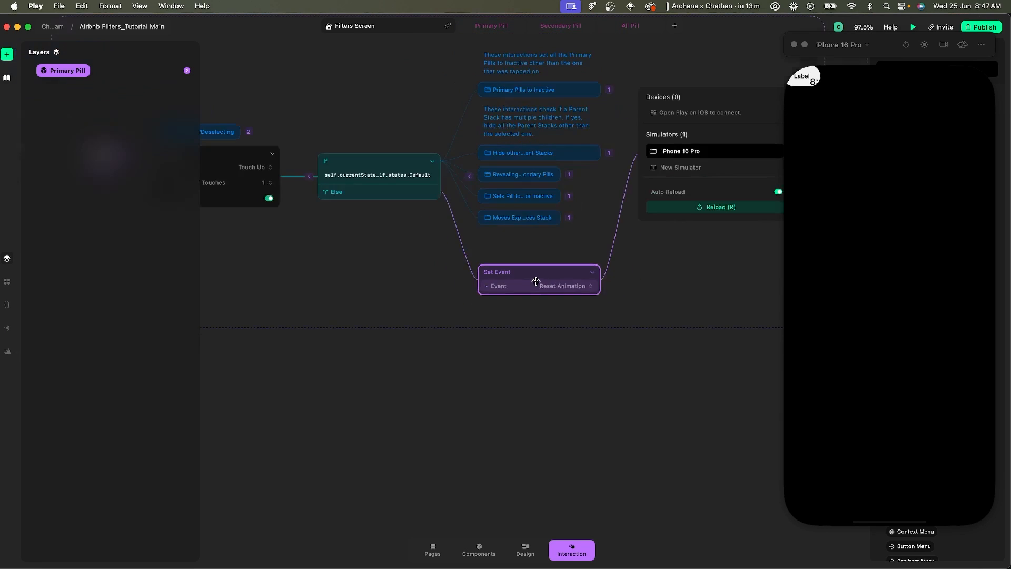
# Leave the Primary Pill's interactions, bring up the Filters Screen and test selecting and deselecting the Homes pill in the simulator.
pyautogui.scroll(-4, 555, 276)
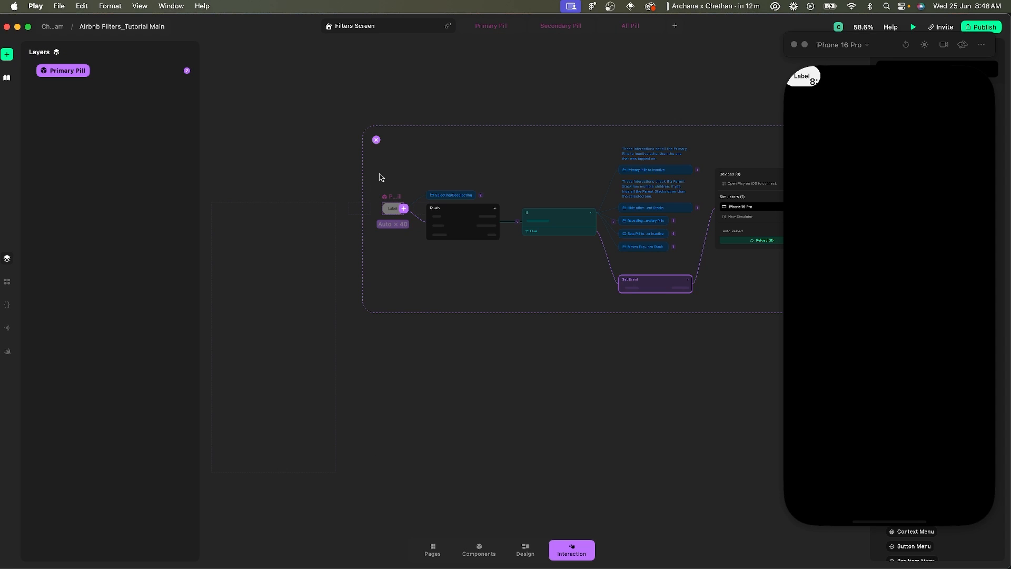
pyautogui.click(376, 141)
pyautogui.click(237, 199)
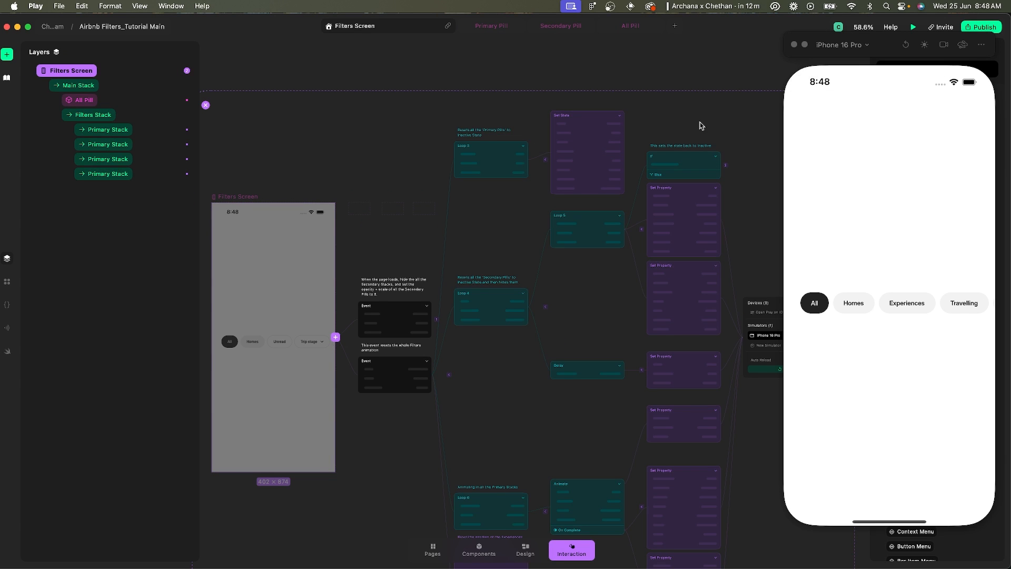
pyautogui.moveTo(887, 49); pyautogui.dragTo(678, 46)
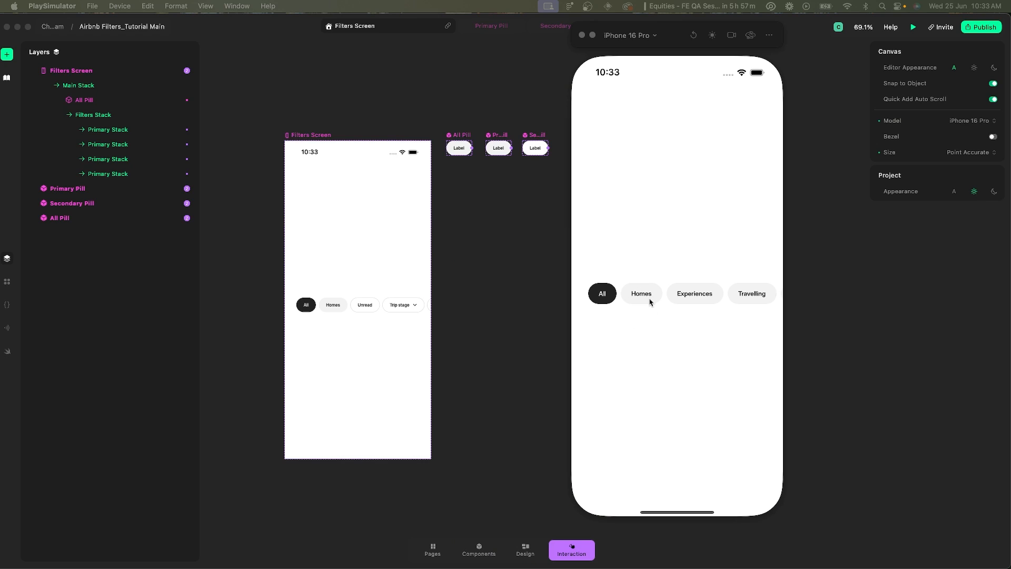
pyautogui.click(650, 302)
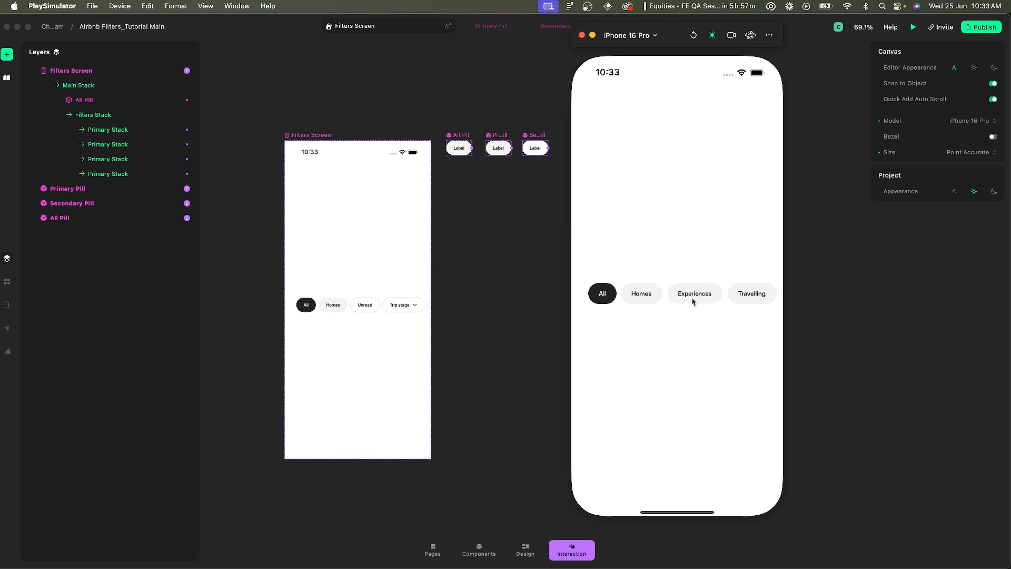
pyautogui.click(642, 298)
pyautogui.click(495, 96)
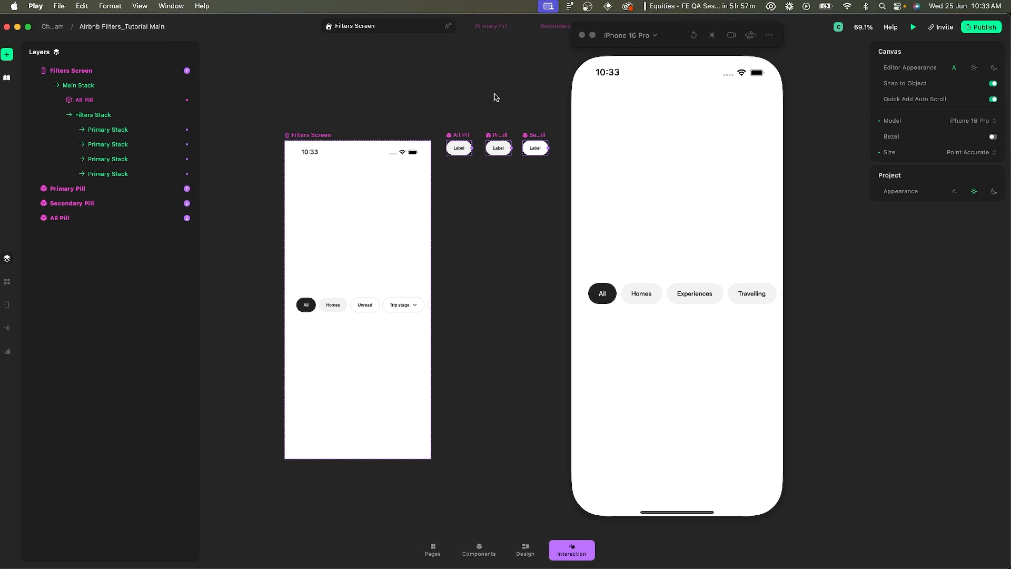
# Move the simulator aside, reopen the Primary Pill's interactions and expand the Selecting/Deselecting group.
pyautogui.moveTo(675, 39); pyautogui.dragTo(856, 39)
pyautogui.click(501, 193)
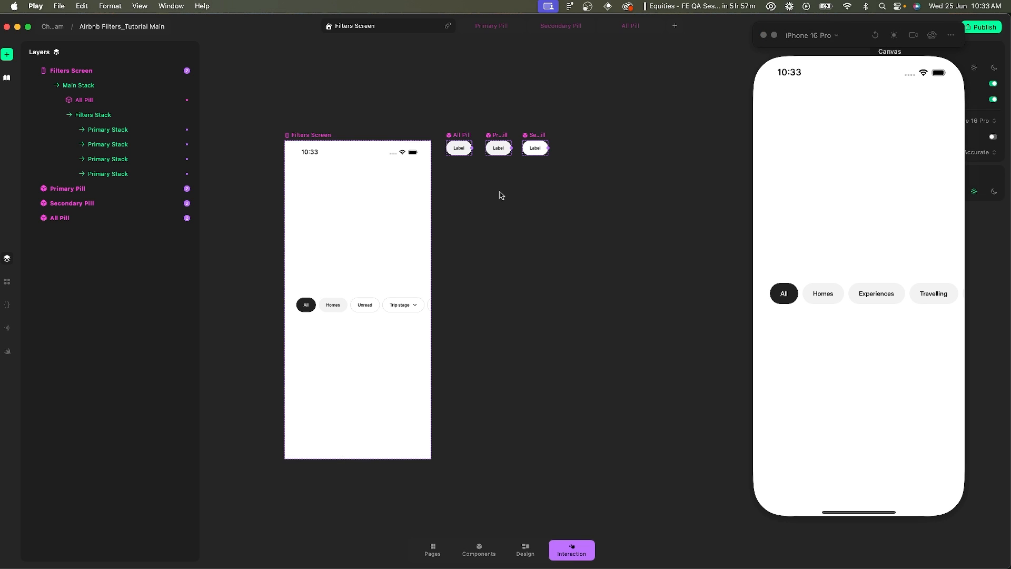
pyautogui.scroll(3, 487, 120)
pyautogui.click(502, 146)
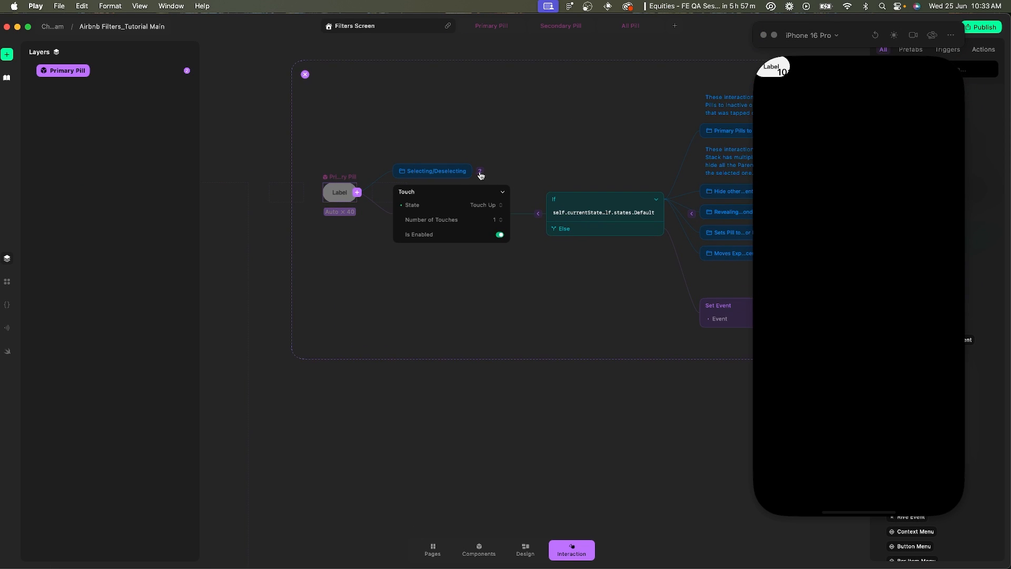
pyautogui.click(481, 173)
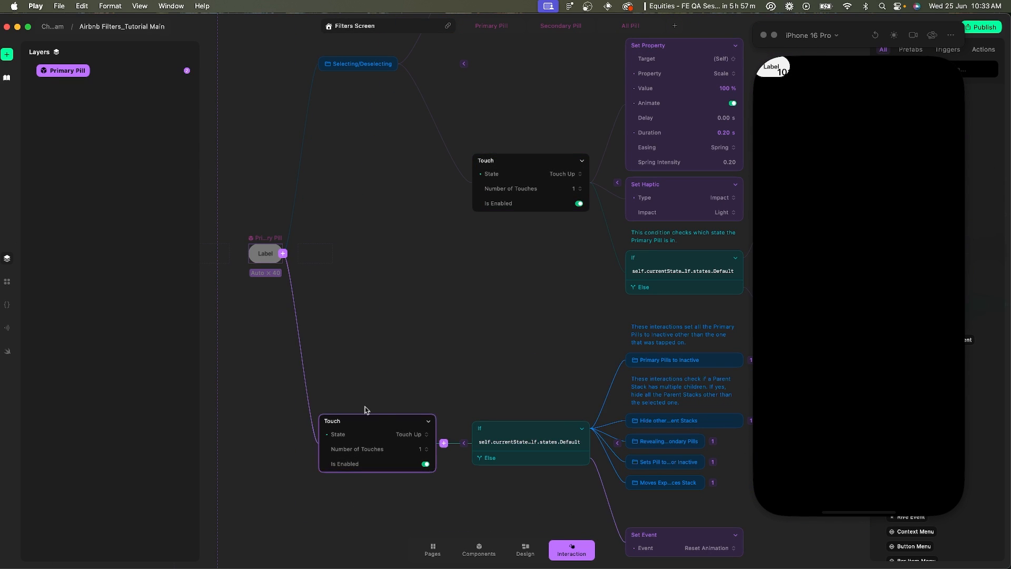
pyautogui.click(456, 158)
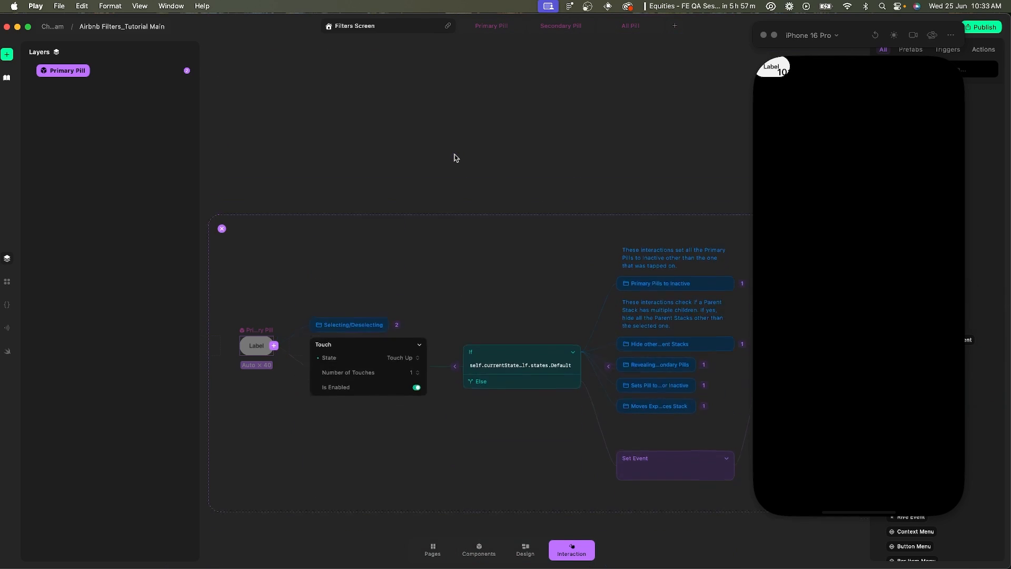
pyautogui.click(398, 326)
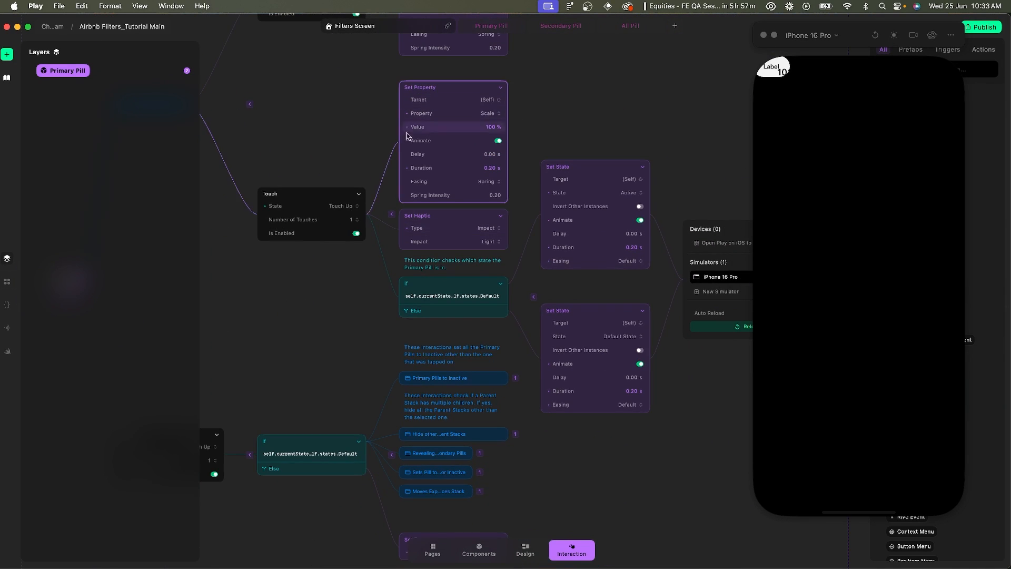
# Compare the If conditions of the Selecting/Deselecting Touch Up event and the separate Touch Up event.
pyautogui.scroll(-2, 416, 260)
pyautogui.hscroll(-3, 416, 259)
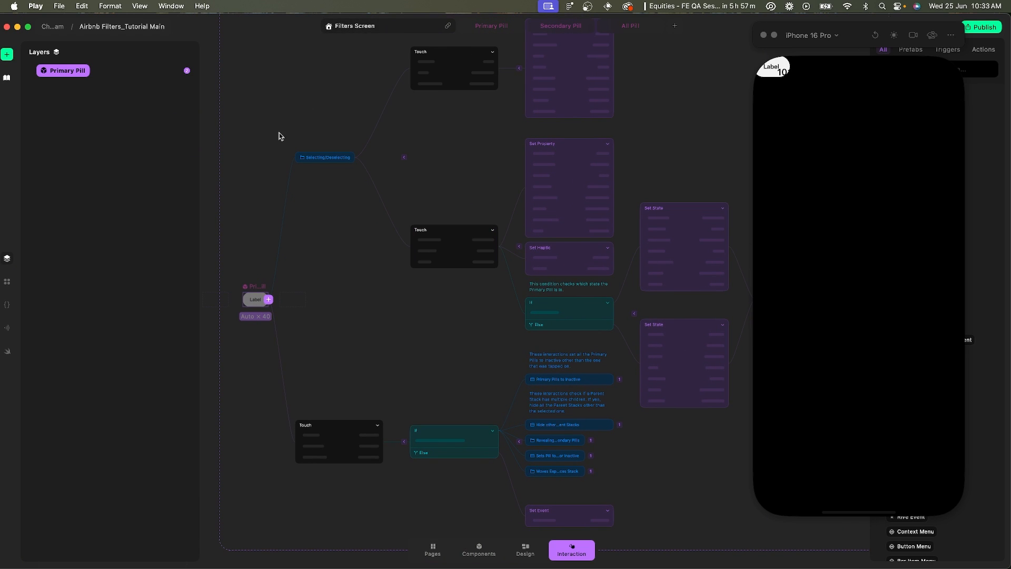
pyautogui.scroll(2, 345, 444)
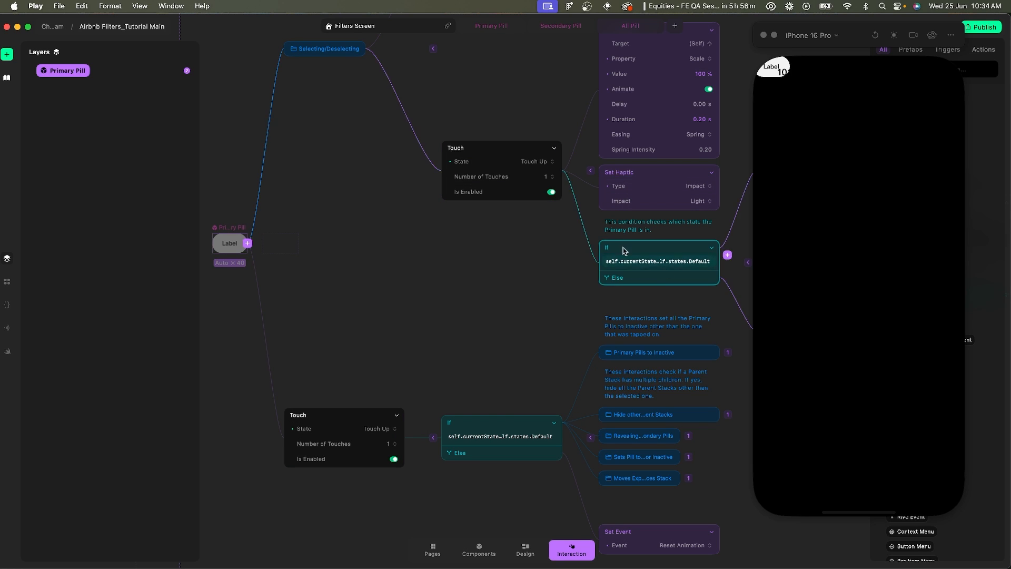
pyautogui.hscroll(3, 686, 280)
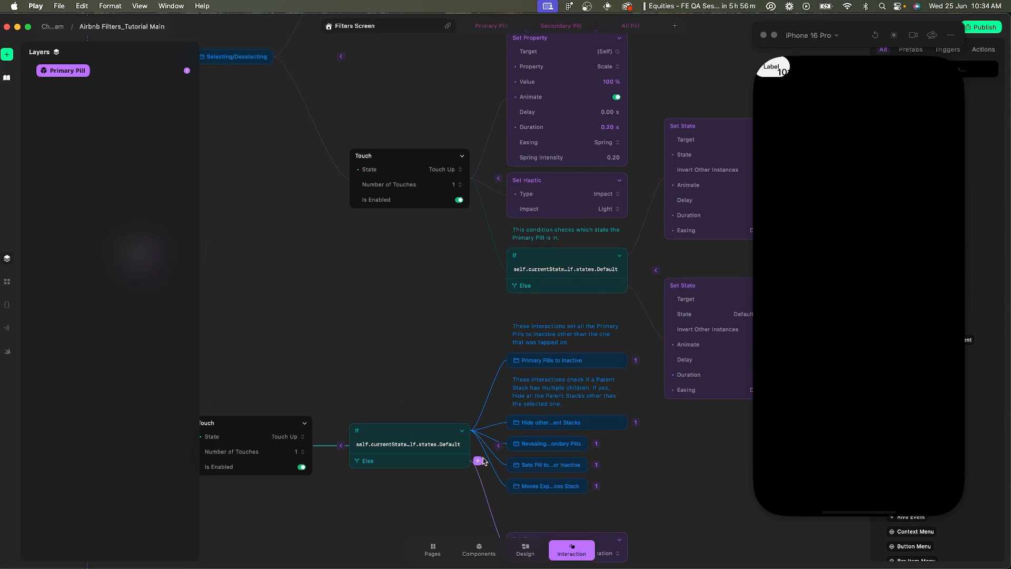
pyautogui.hscroll(1, 484, 462)
pyautogui.scroll(-2, 391, 362)
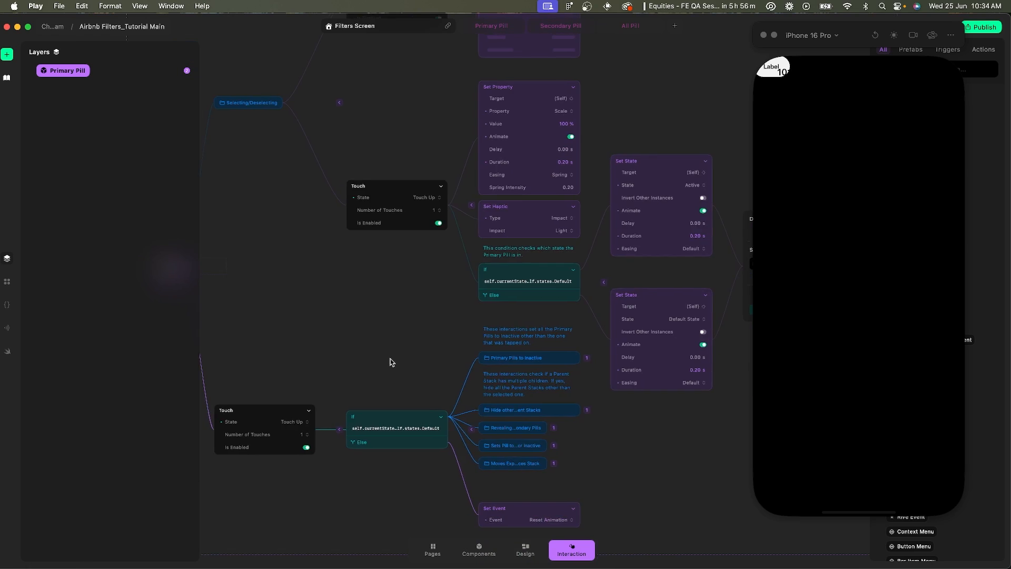
pyautogui.scroll(2, 391, 363)
pyautogui.scroll(2, 381, 265)
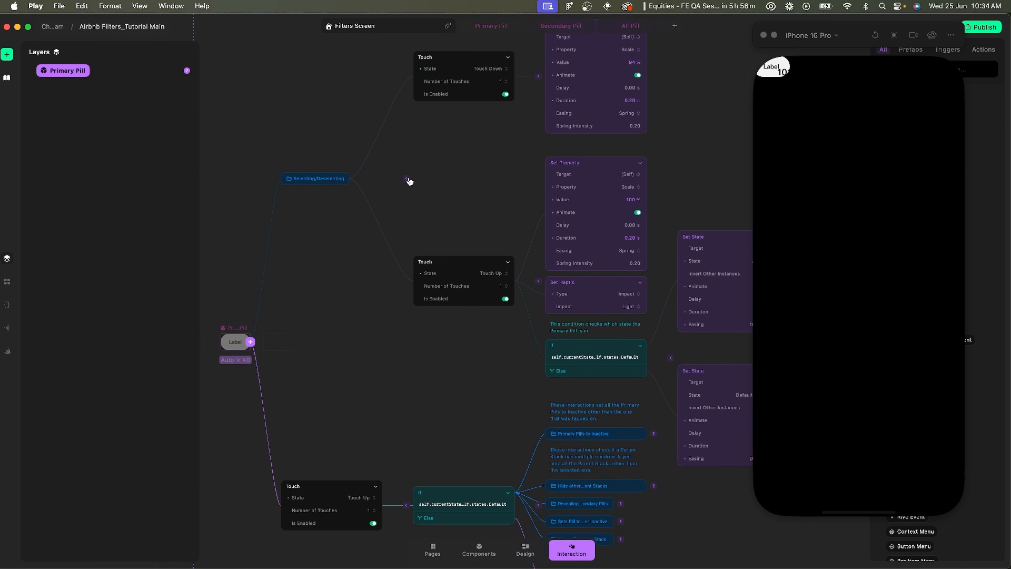
pyautogui.scroll(-3, 410, 186)
pyautogui.hscroll(3, 409, 186)
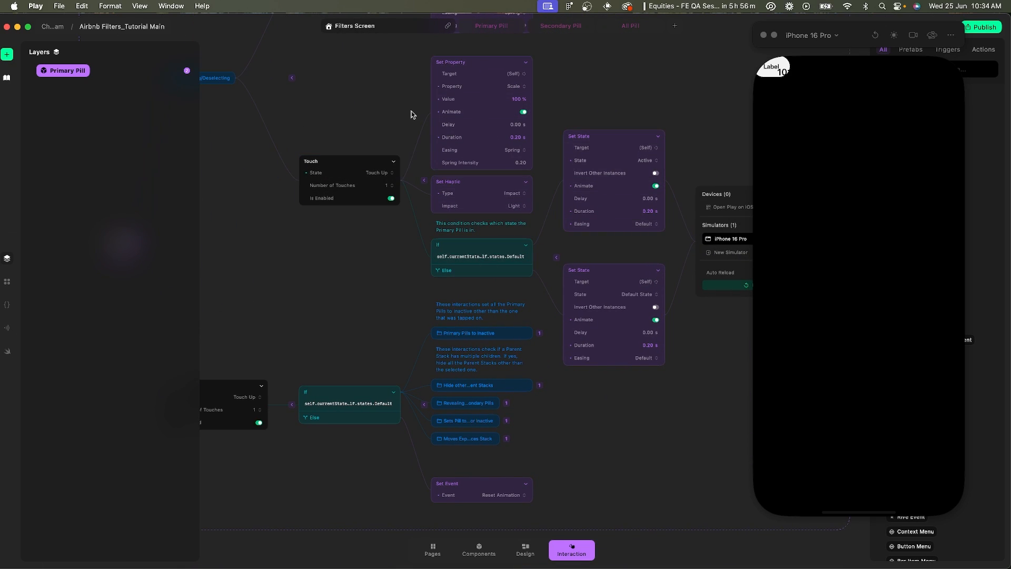
pyautogui.click(480, 256)
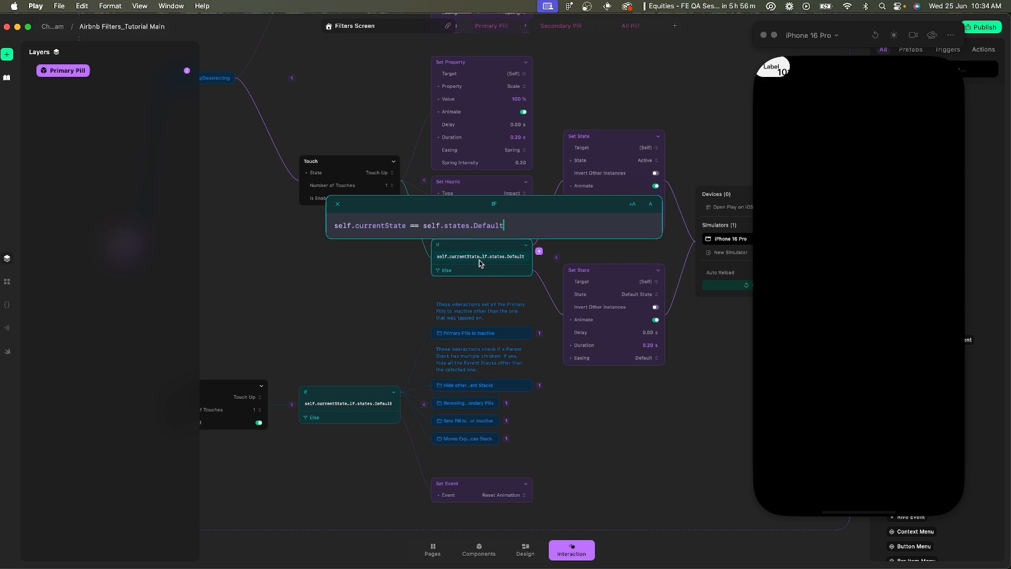
pyautogui.click(379, 405)
pyautogui.click(576, 446)
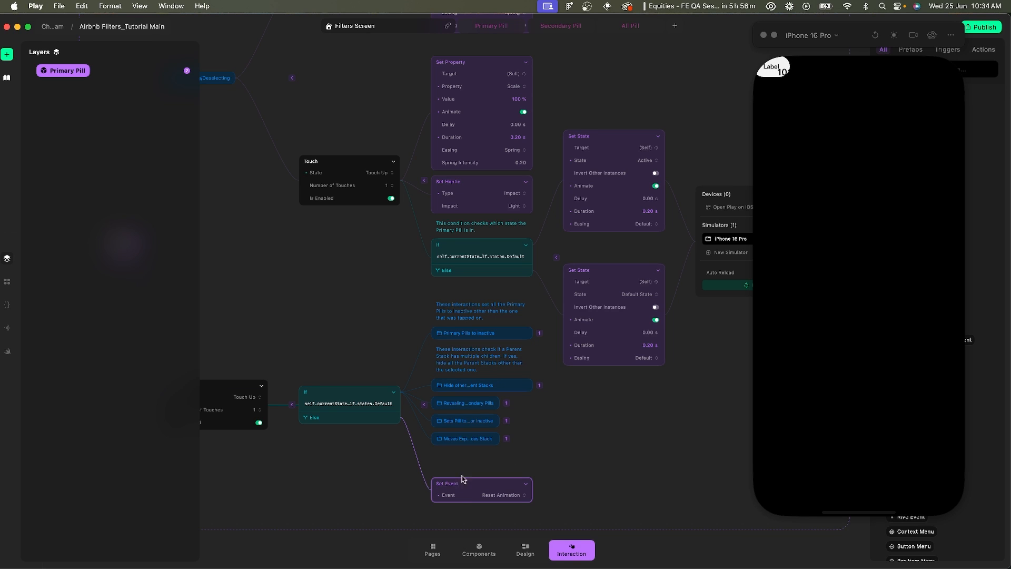
# Move the Reset Animation Set Event action into the Else branch of the Selecting/Deselecting Touch Up condition, below the Default State action.
pyautogui.moveTo(462, 479); pyautogui.dragTo(580, 363)
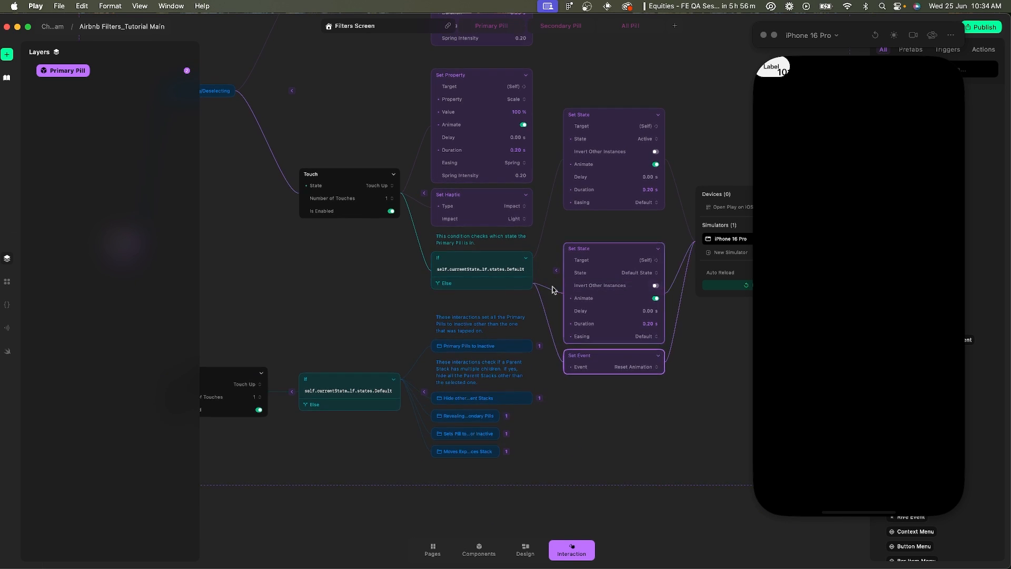
pyautogui.scroll(-5, 397, 321)
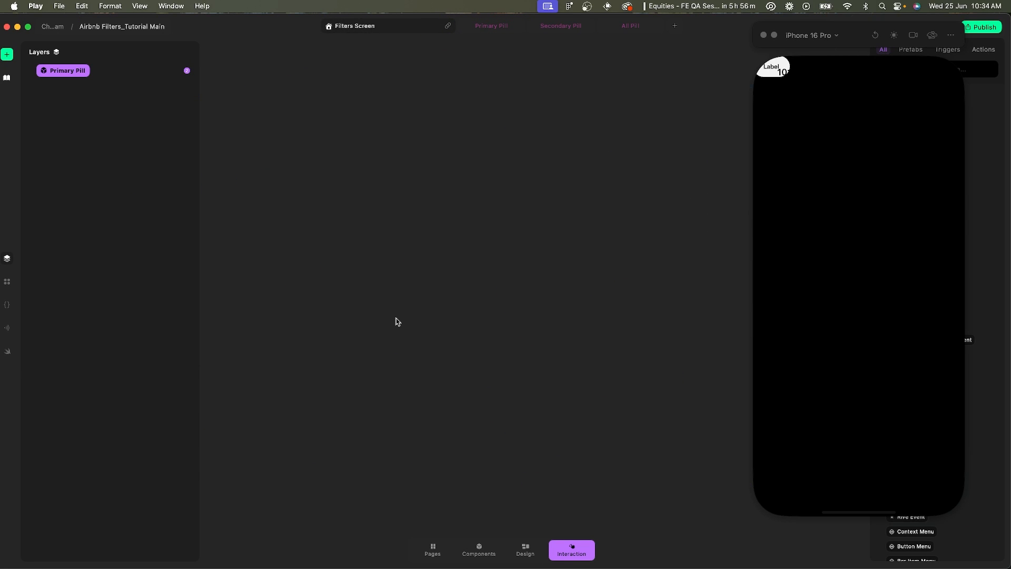
pyautogui.hotkey('shift', '2')
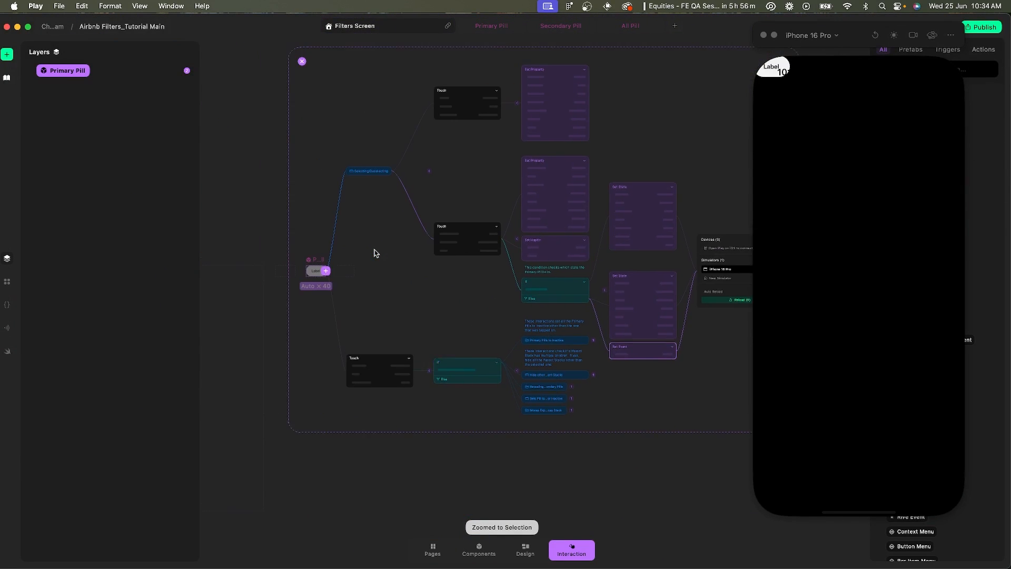
# Leave the Primary Pill's interactions, bring up the Filters Screen, test tapping the Homes pill repeatedly and restart the simulator.
pyautogui.click(322, 74)
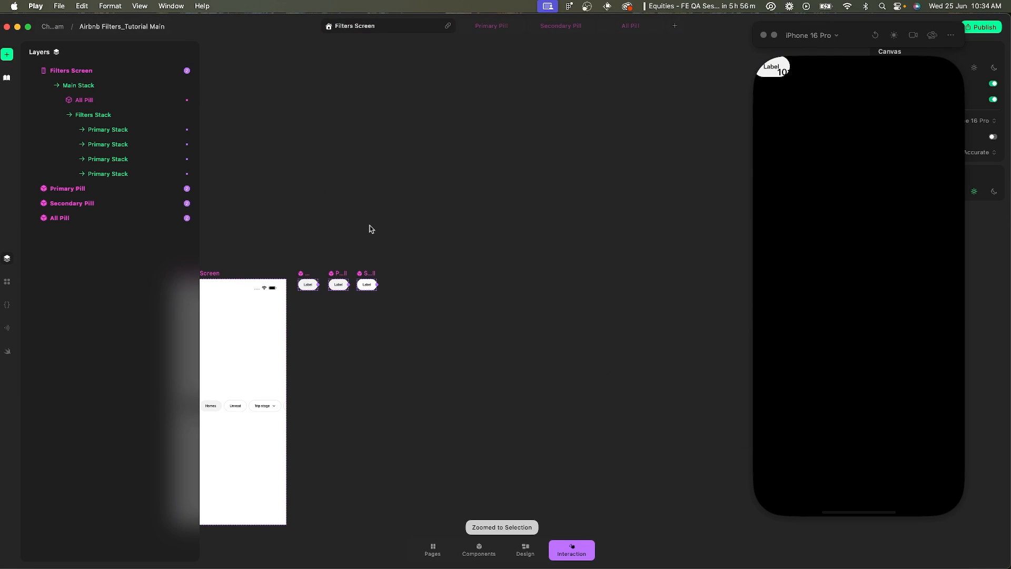
pyautogui.click(318, 253)
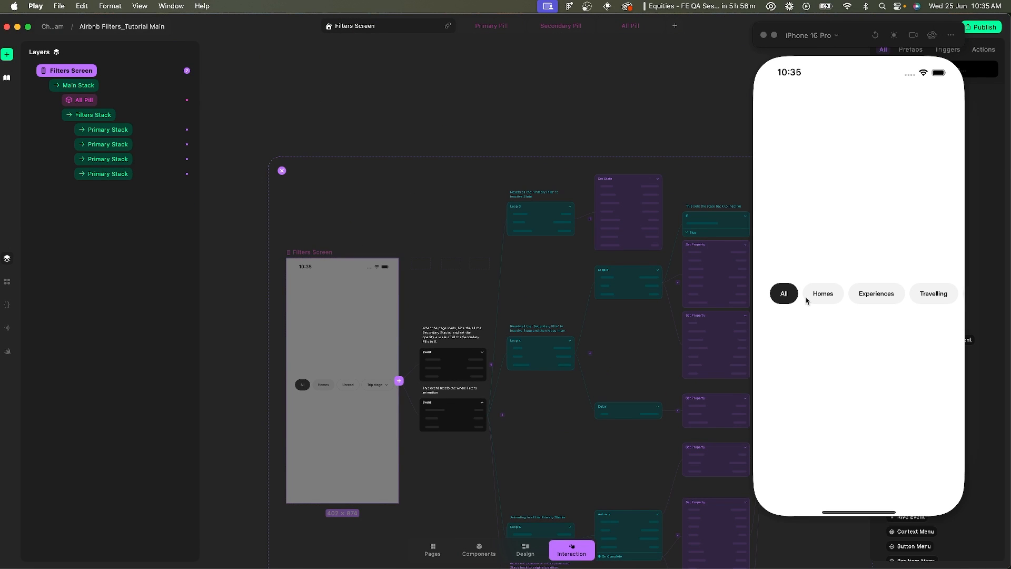
pyautogui.click(806, 300)
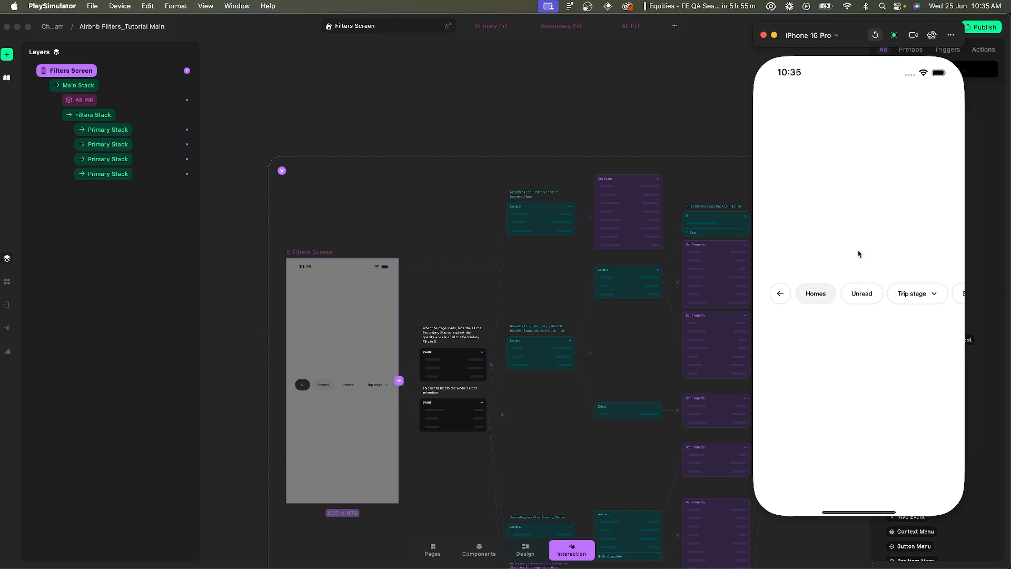
pyautogui.click(827, 296)
pyautogui.click(826, 300)
pyautogui.click(876, 35)
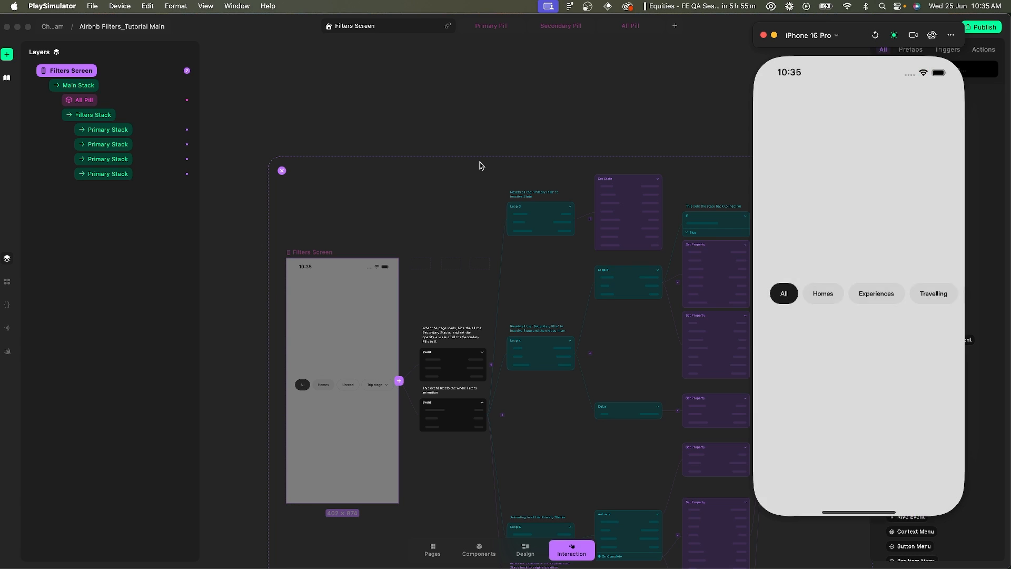
# Reopen the Primary Pill's interactions and move the Set Event action back into the Else branch of the separate Touch event's If condition.
pyautogui.click(278, 172)
pyautogui.click(282, 171)
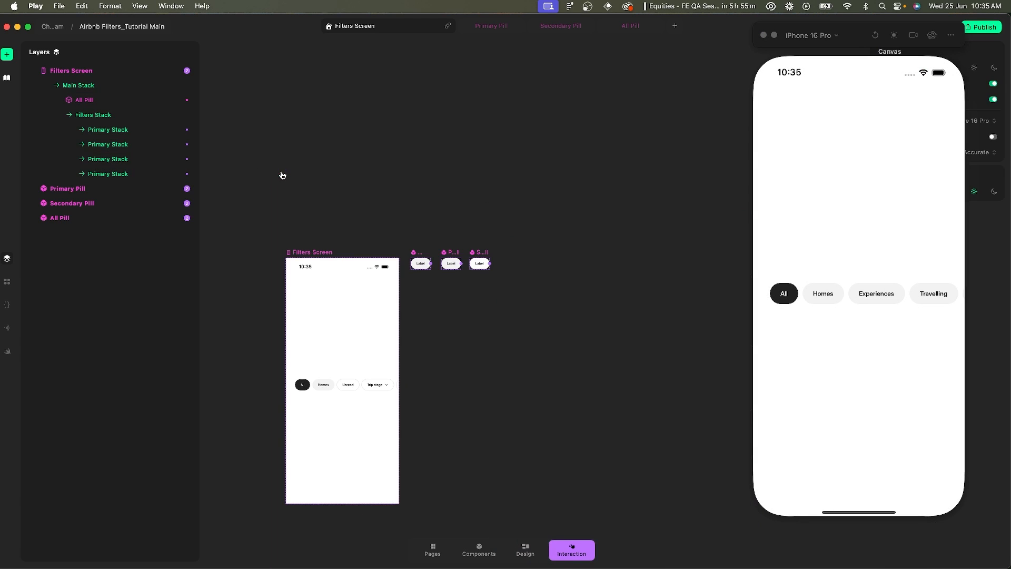
pyautogui.doubleClick(451, 258)
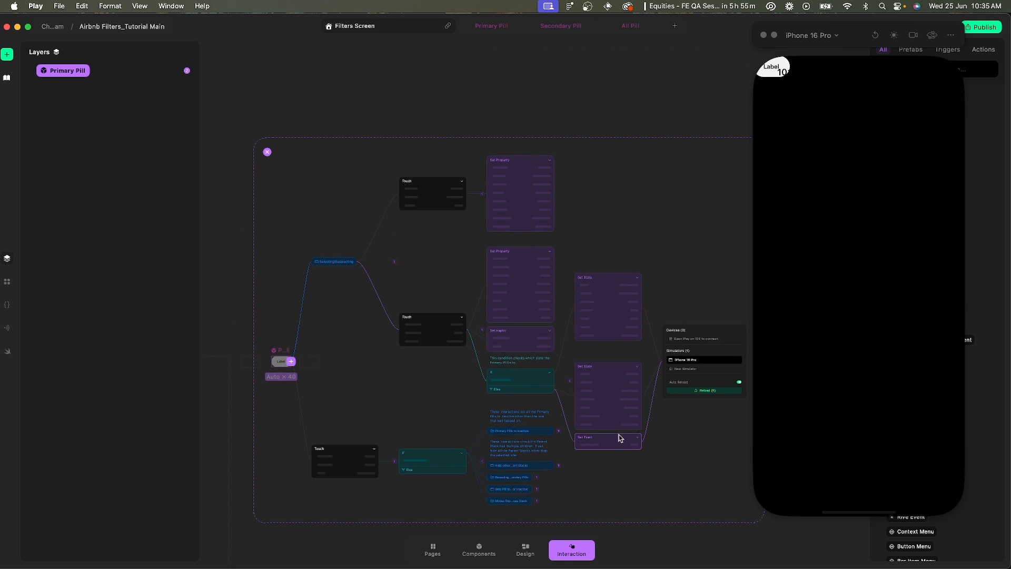
pyautogui.moveTo(580, 443); pyautogui.dragTo(461, 472)
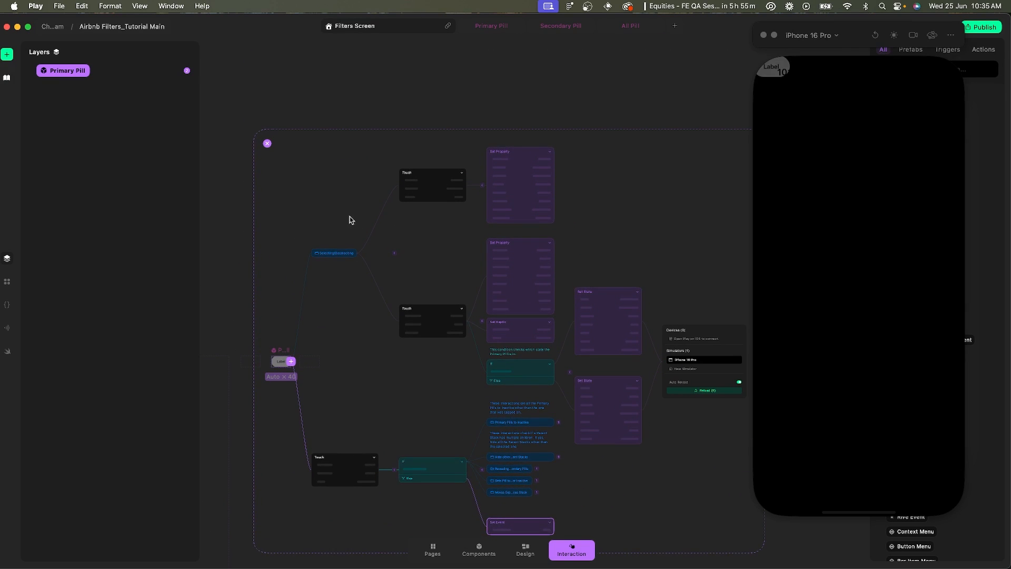
# Collapse the Selecting/Deselecting group, reorder the separate Touch event above it, and expand the group again to check the order.
pyautogui.click(395, 255)
pyautogui.moveTo(355, 363); pyautogui.dragTo(352, 343)
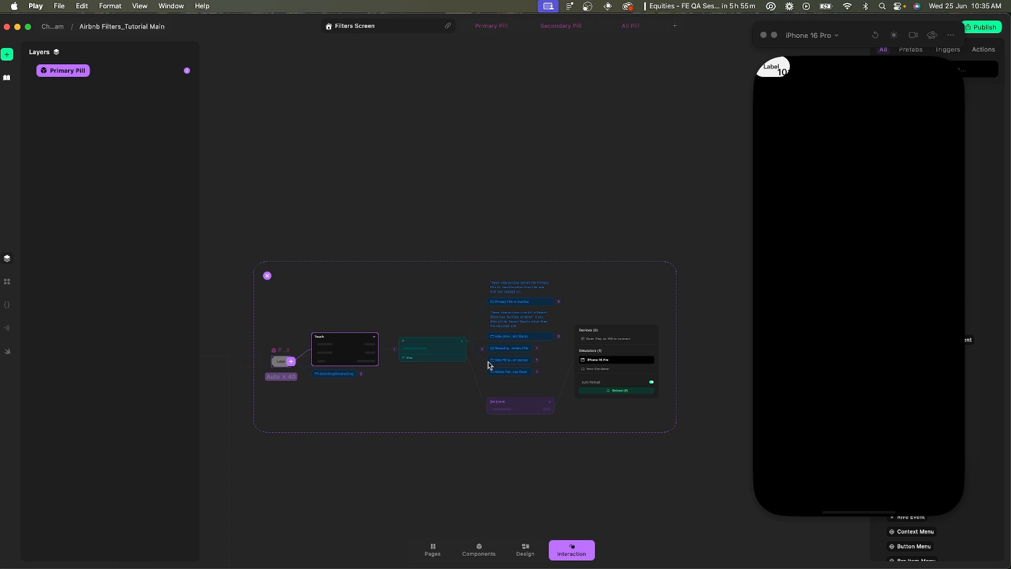
pyautogui.hscroll(-3, 514, 325)
pyautogui.scroll(2, 536, 329)
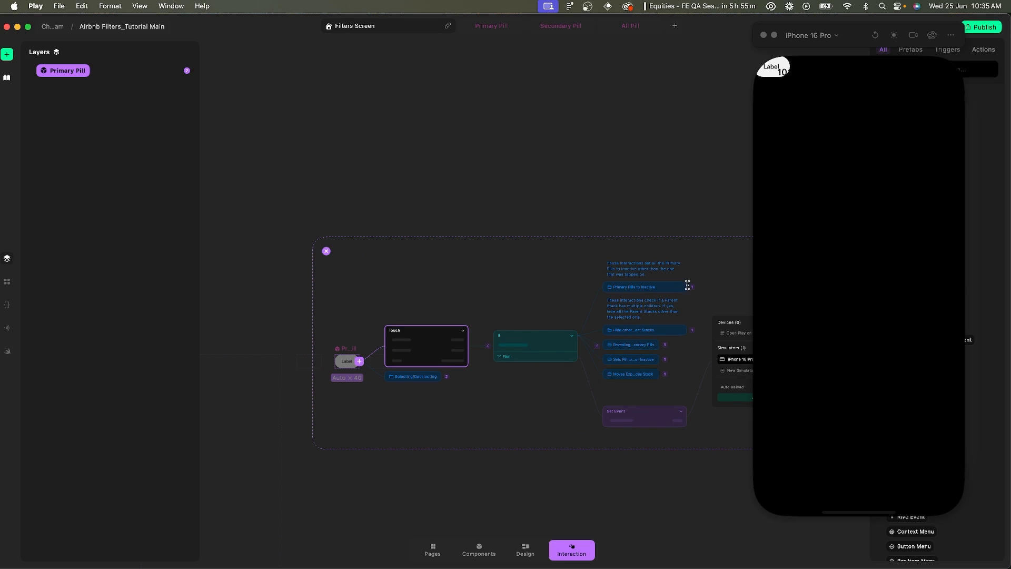
pyautogui.click(447, 377)
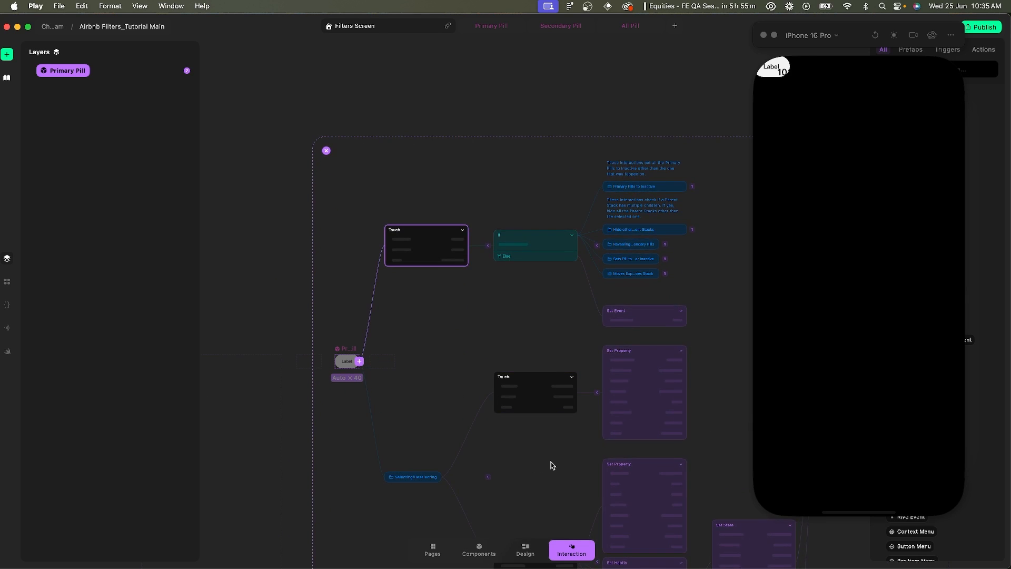
pyautogui.scroll(-3, 548, 462)
pyautogui.scroll(-3, 579, 390)
pyautogui.hscroll(3, 579, 390)
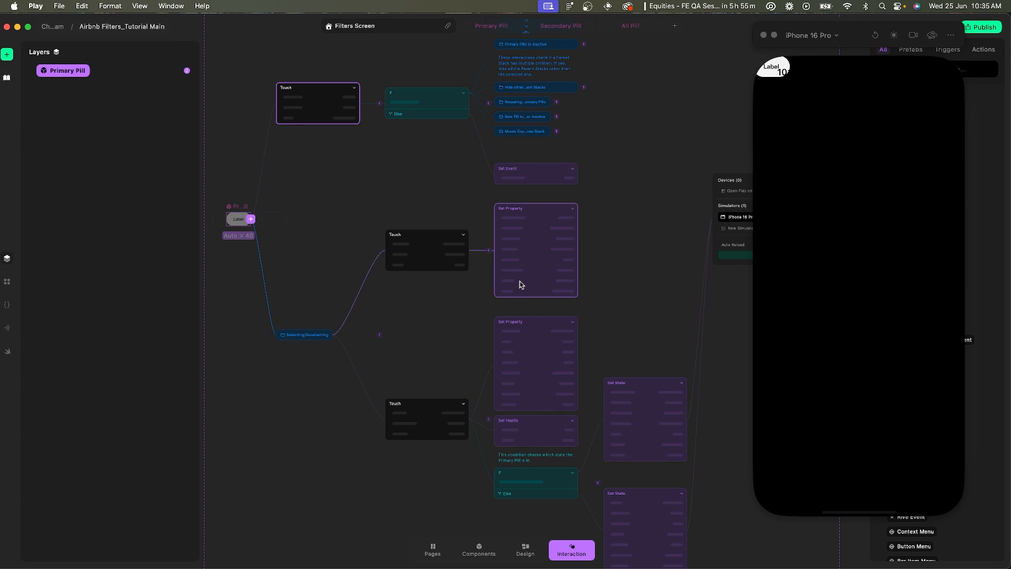
pyautogui.scroll(4, 520, 284)
pyautogui.hscroll(-2, 519, 285)
# Return to the Filters Screen, retest the Homes pill in the simulator and restart the prototype.
pyautogui.click(261, 120)
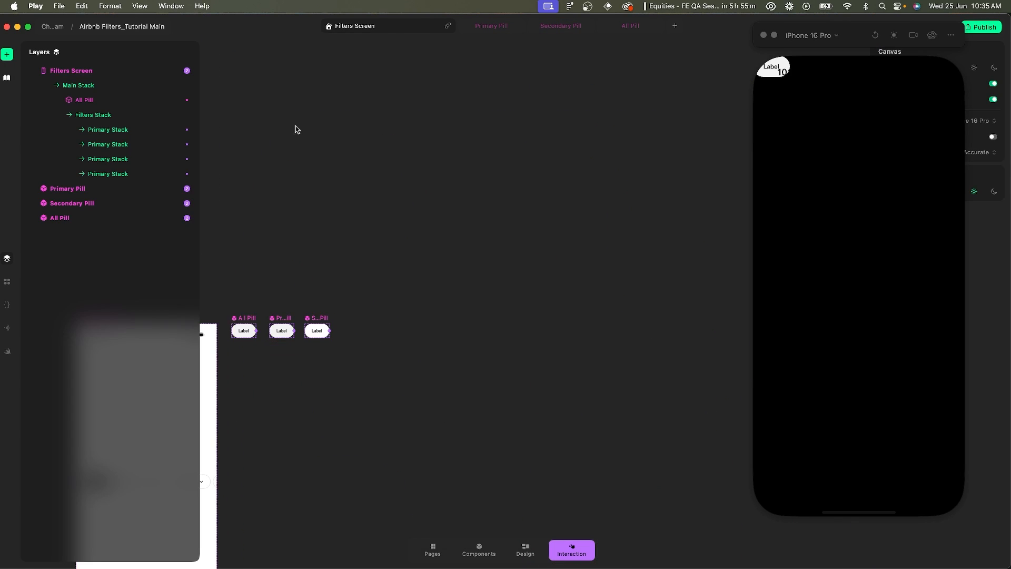
pyautogui.click(312, 298)
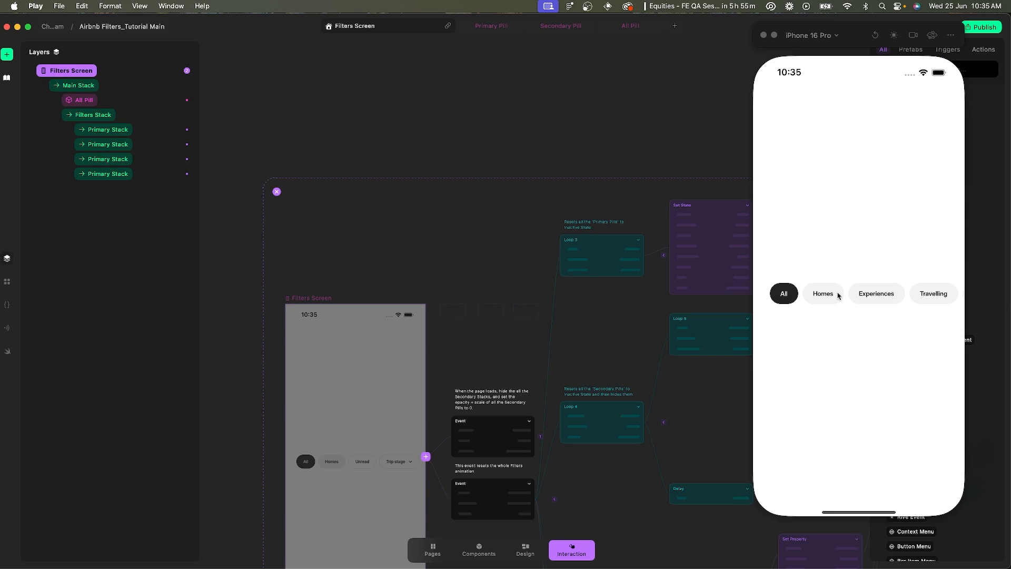
pyautogui.click(838, 294)
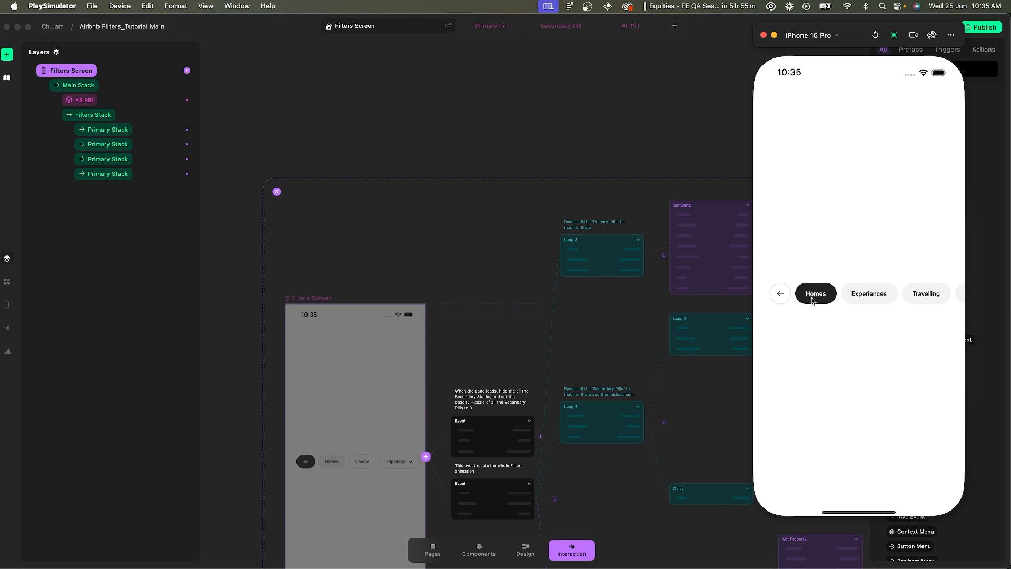
pyautogui.click(875, 35)
# Test the Experiences, Travelling and Support pills in the simulator, including the Unread secondary pill under Experiences.
pyautogui.click(866, 293)
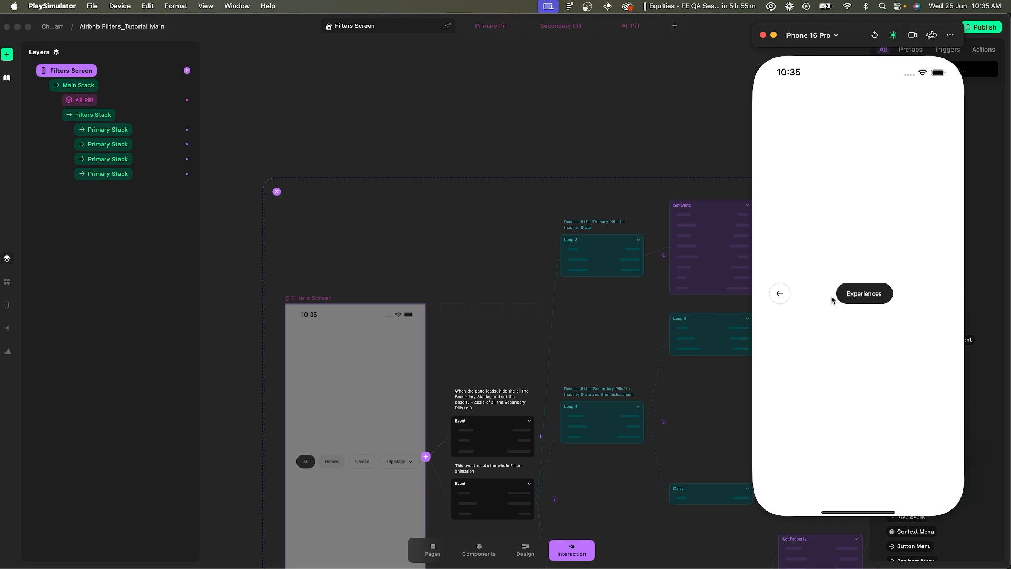
pyautogui.hscroll(2, 880, 298)
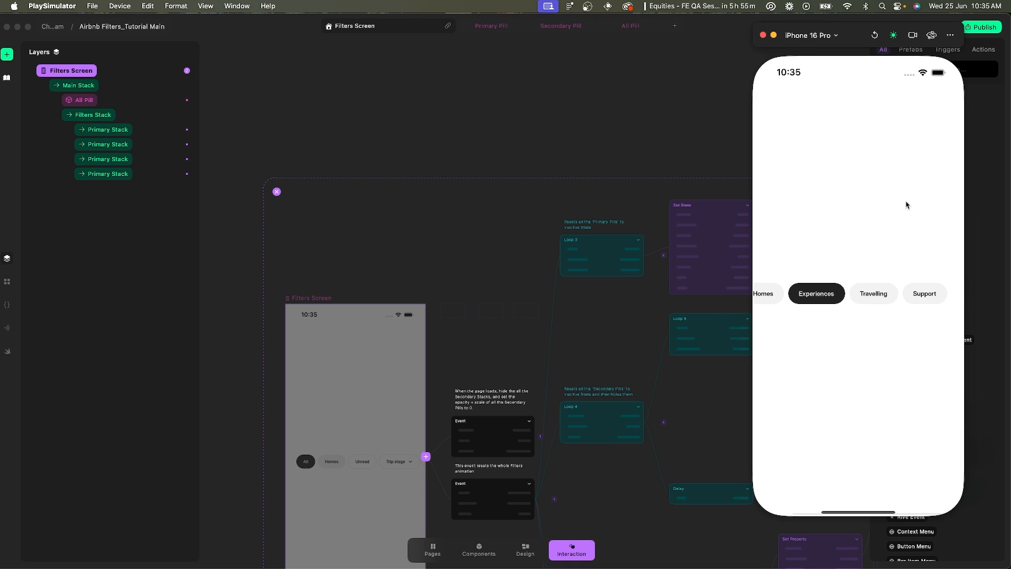
pyautogui.click(876, 292)
pyautogui.click(932, 295)
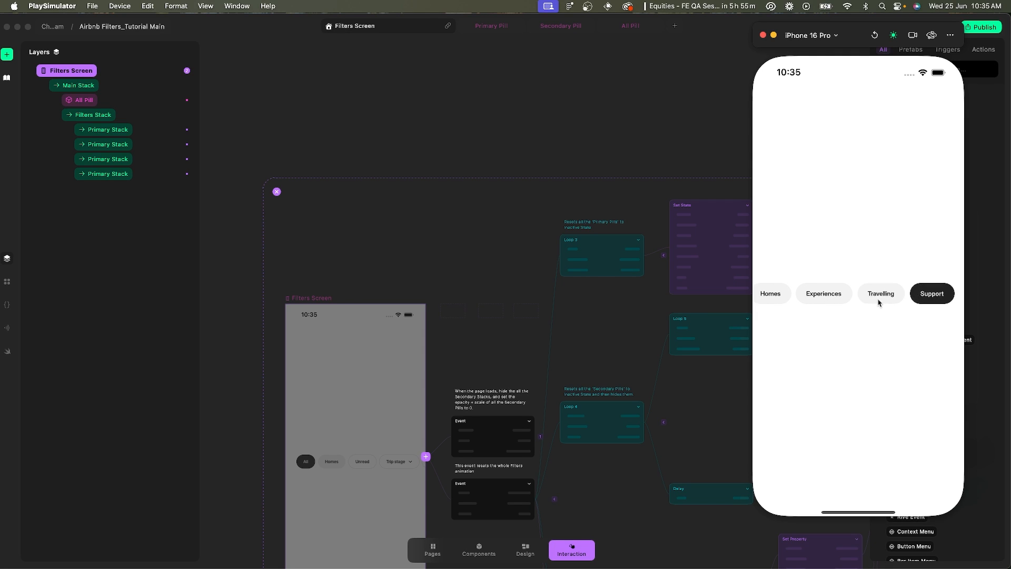
pyautogui.click(880, 300)
pyautogui.click(871, 296)
pyautogui.click(857, 300)
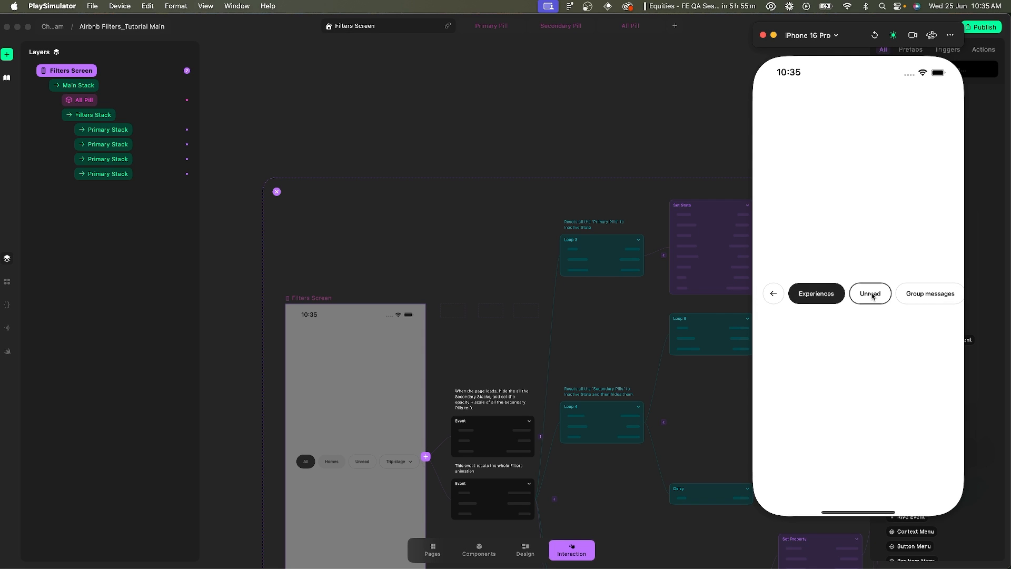
pyautogui.click(813, 294)
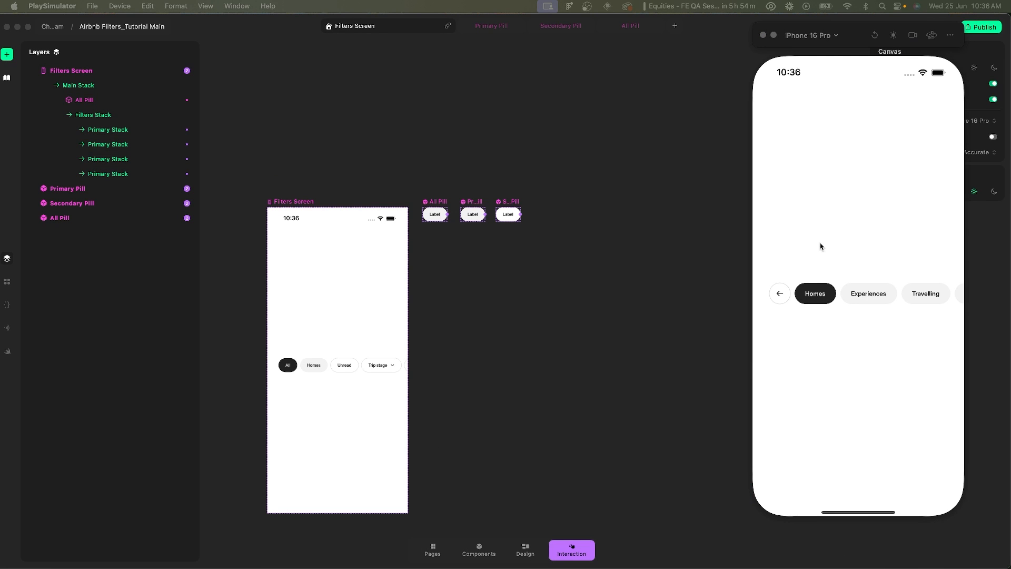
# Select and deselect the Homes pill in the simulator, and try the Support and Experiences pills as well.
pyautogui.click(820, 247)
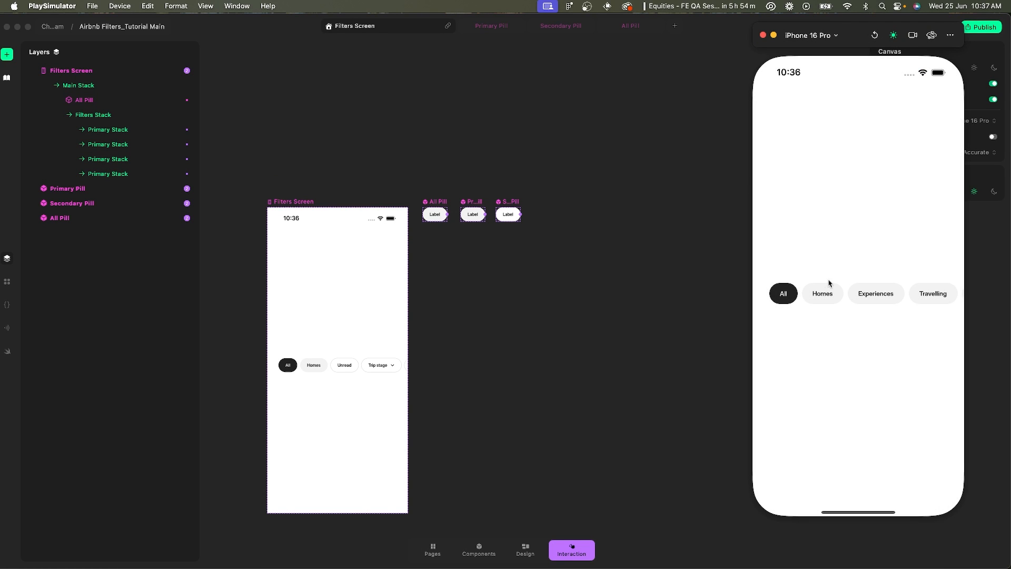
pyautogui.click(819, 296)
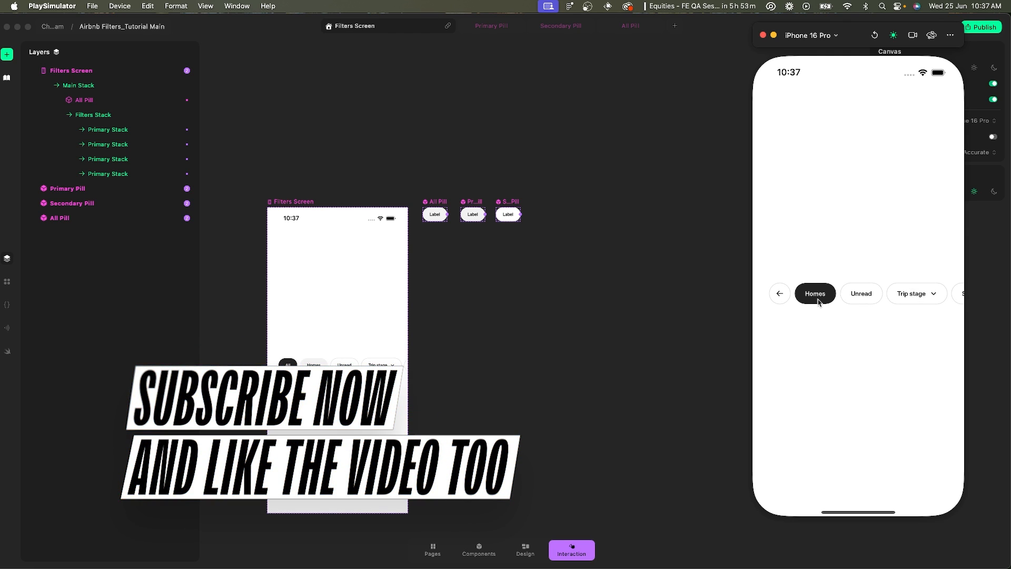
pyautogui.click(818, 299)
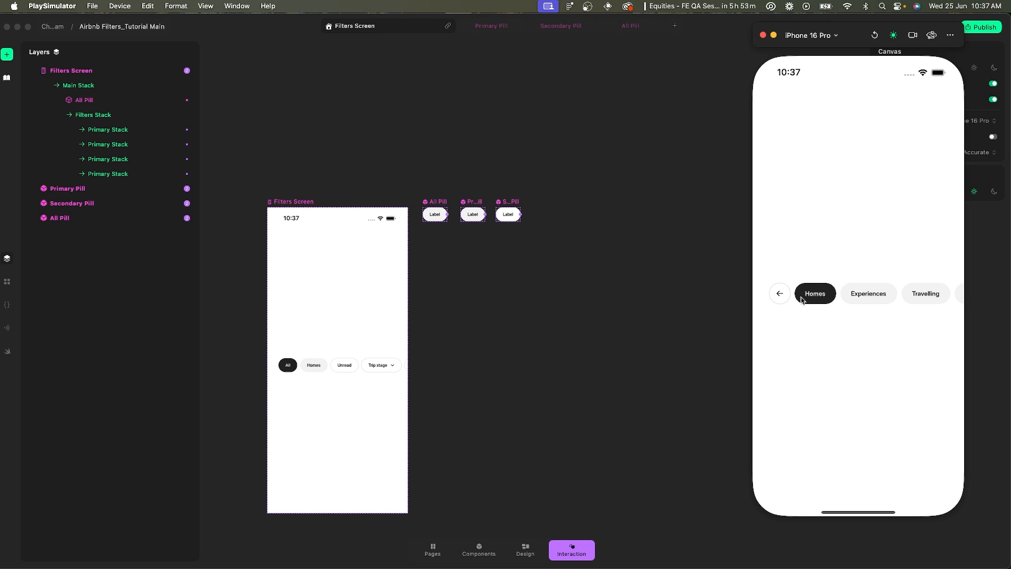
pyautogui.hscroll(2, 825, 297)
pyautogui.click(934, 295)
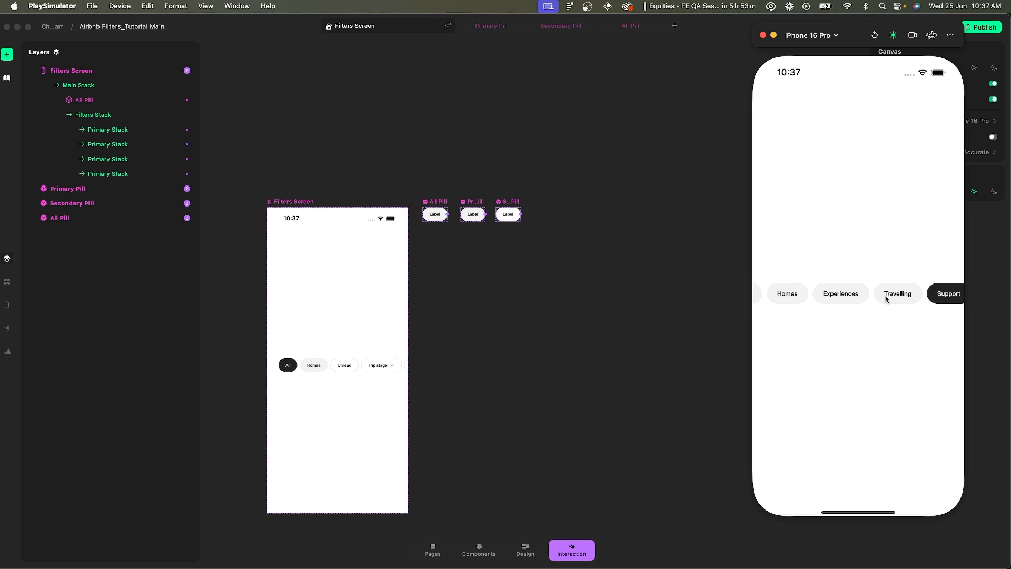
pyautogui.hscroll(-2, 885, 295)
pyautogui.hscroll(1, 822, 298)
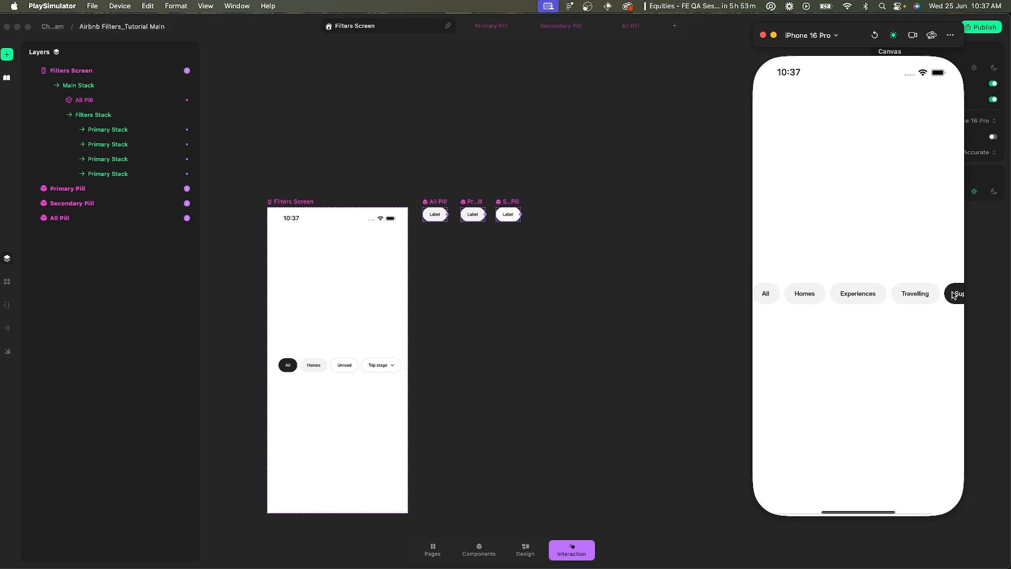
pyautogui.click(854, 299)
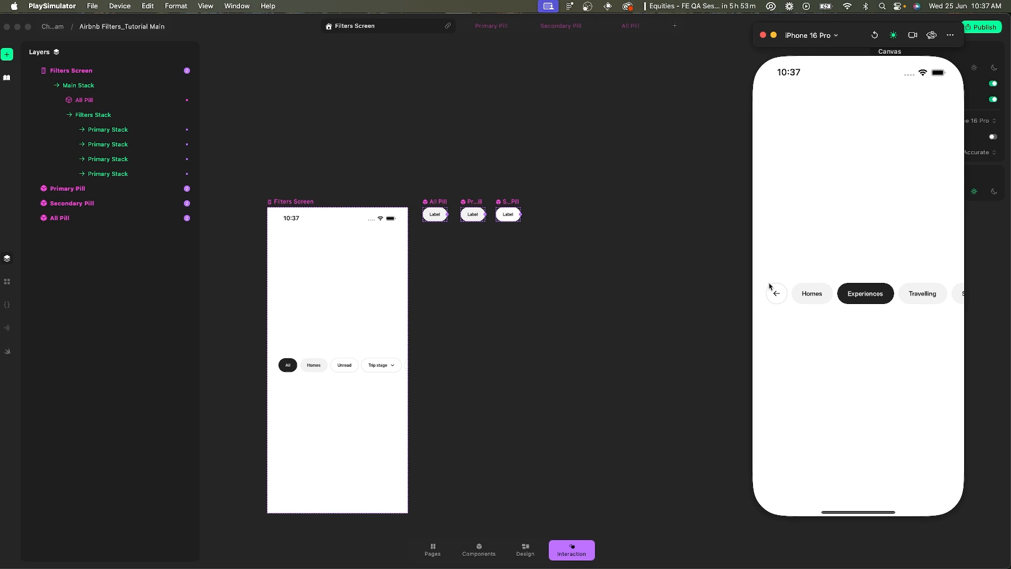
# Open the Filters Screen's interactions and examine the loops and actions attached to the Reset Animation event.
pyautogui.click(299, 200)
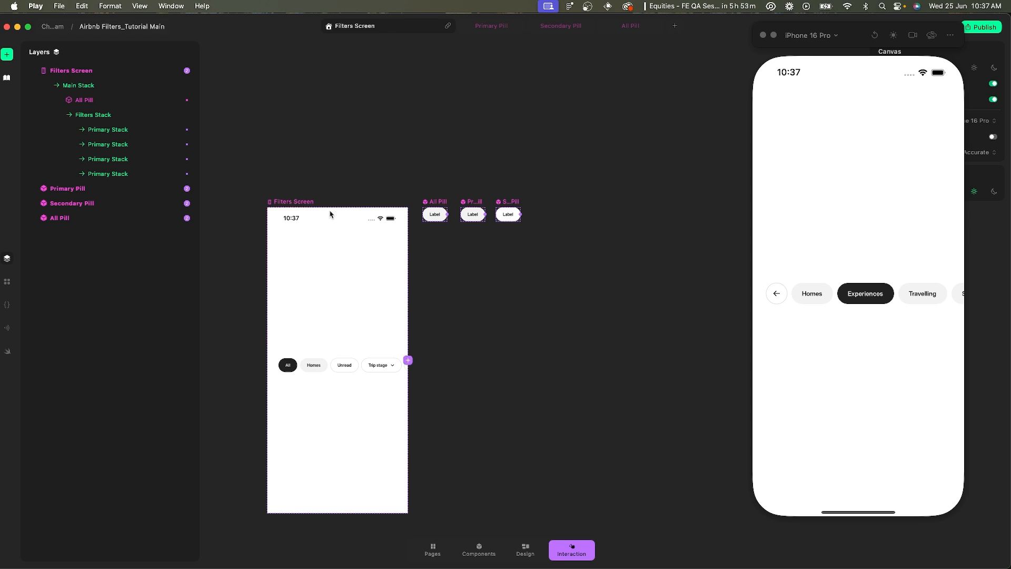
pyautogui.click(298, 203)
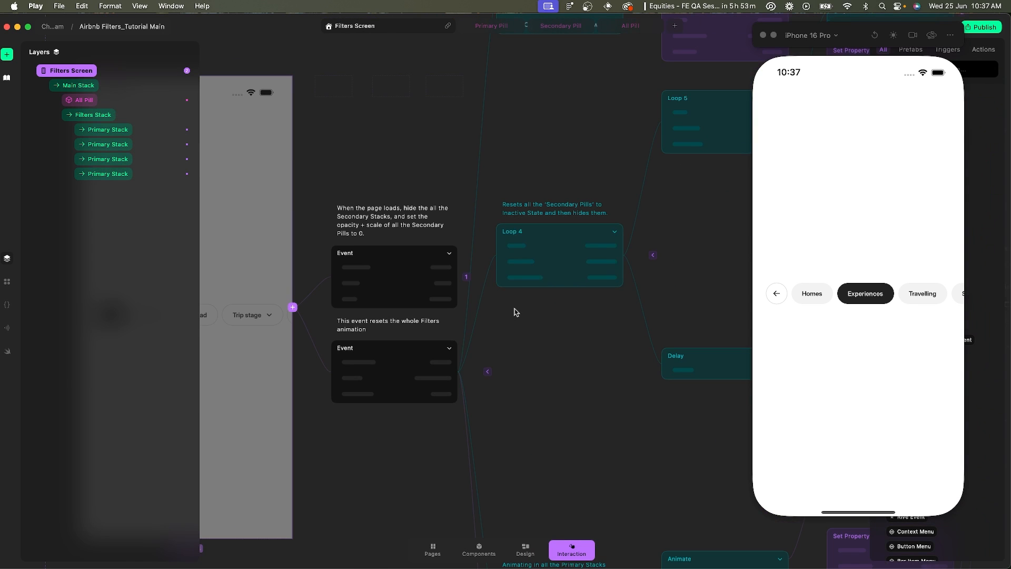
pyautogui.hscroll(2, 588, 346)
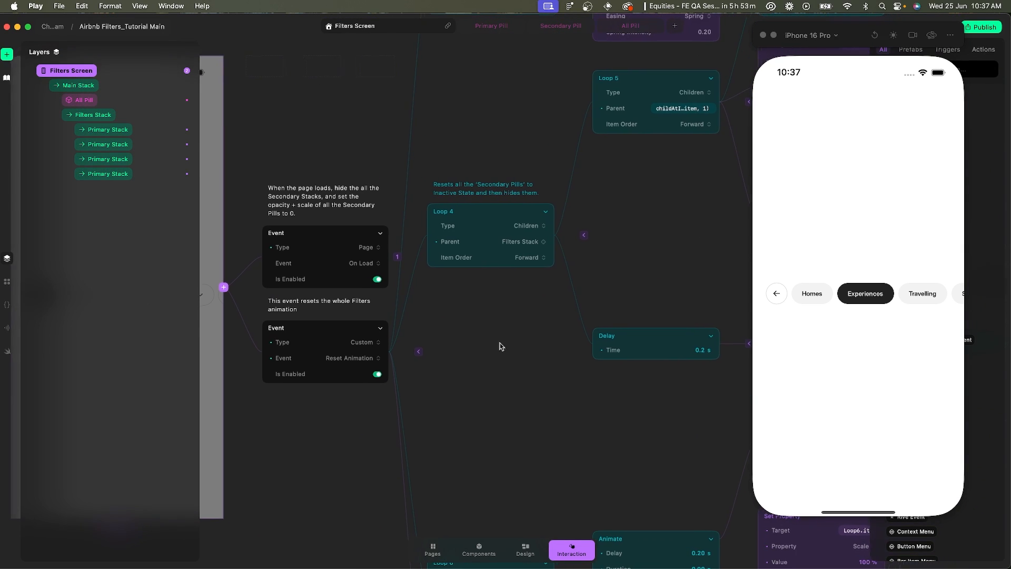
pyautogui.scroll(-10, 430, 359)
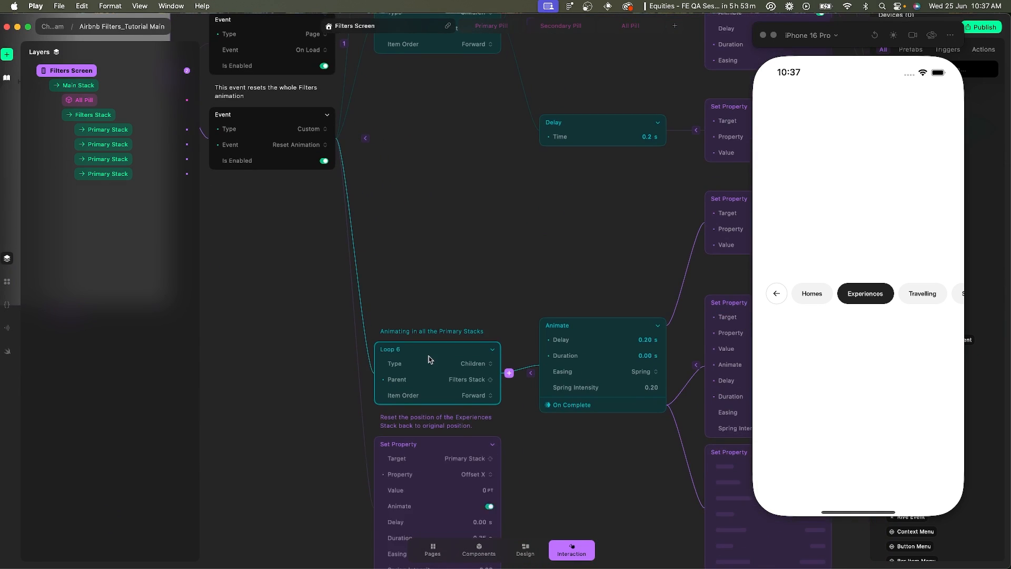
pyautogui.scroll(3, 426, 318)
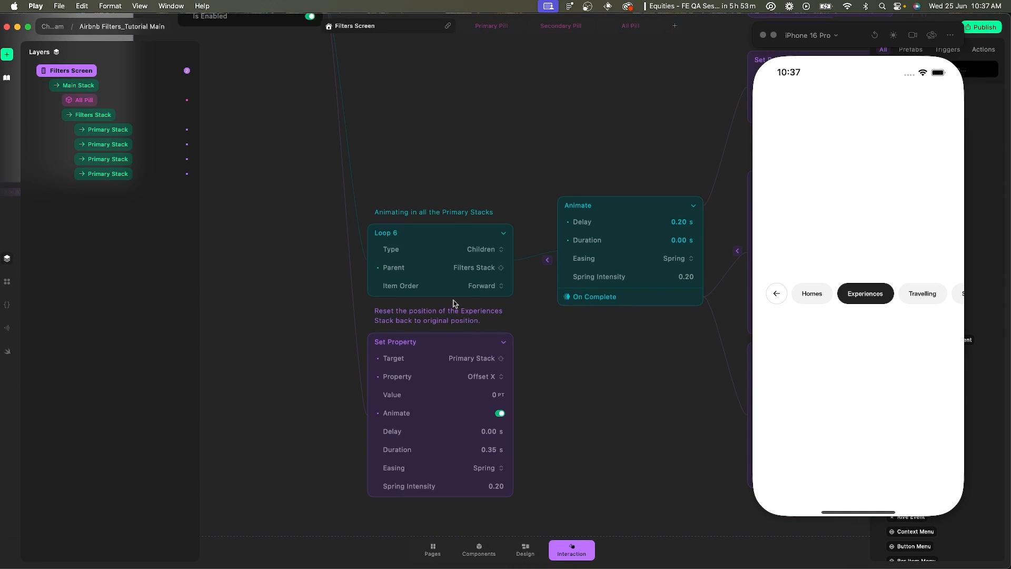
pyautogui.scroll(10, 437, 268)
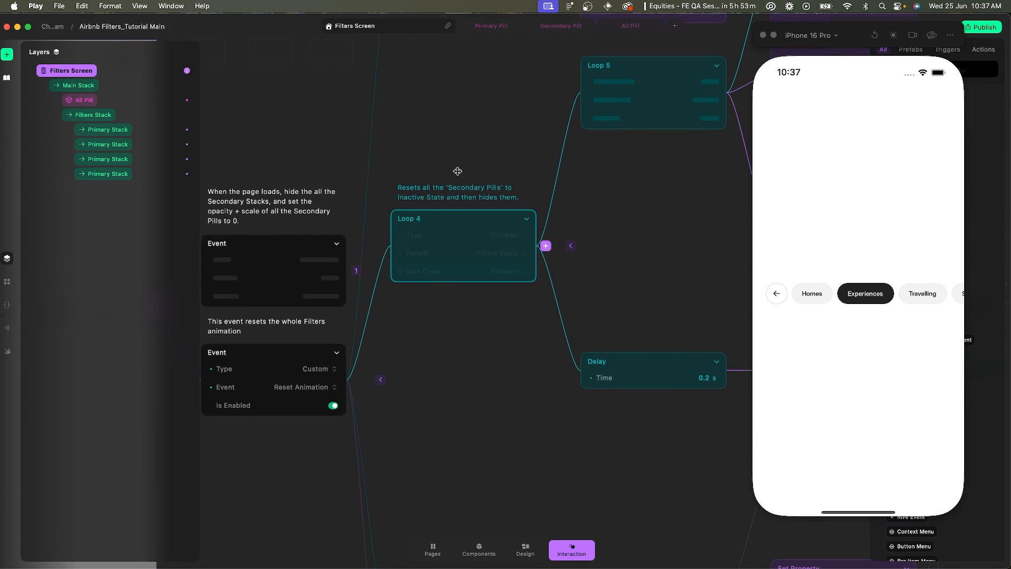
pyautogui.scroll(10, 457, 171)
pyautogui.scroll(-8, 456, 357)
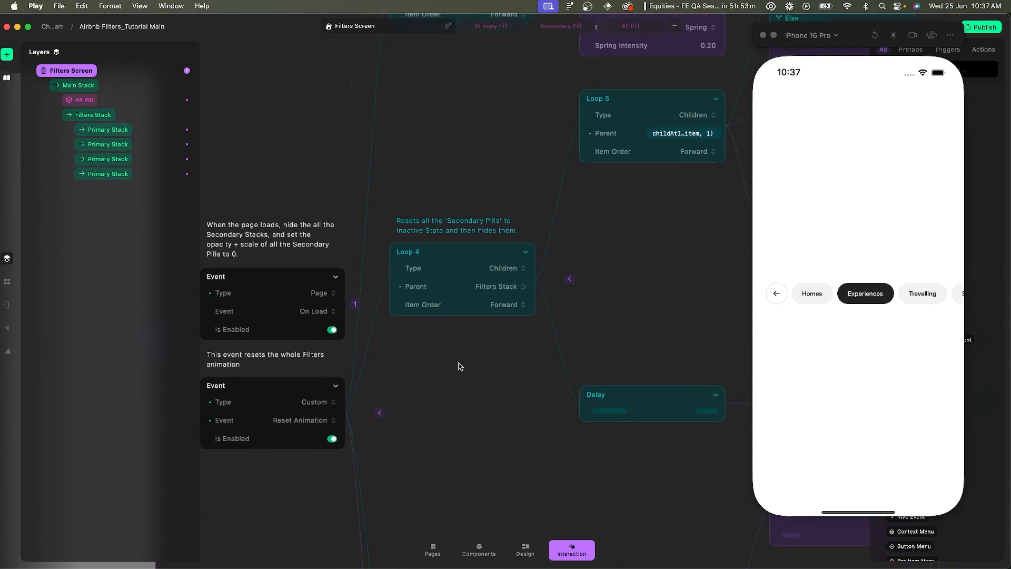
# Collapse the actions nested under Loop 3, Loop 4 and Loop 6 of the Reset Animation event.
pyautogui.click(379, 412)
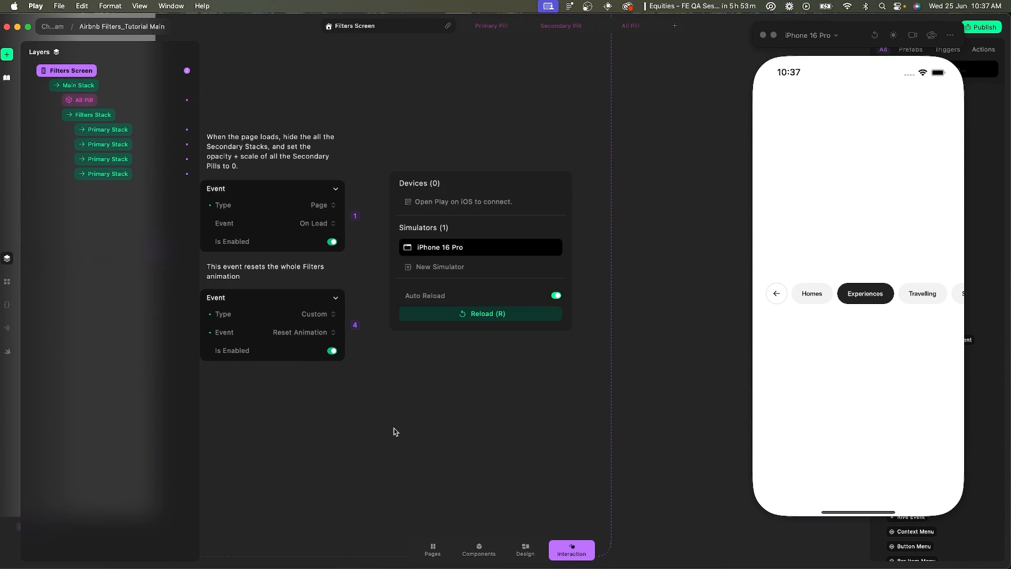
pyautogui.click(372, 325)
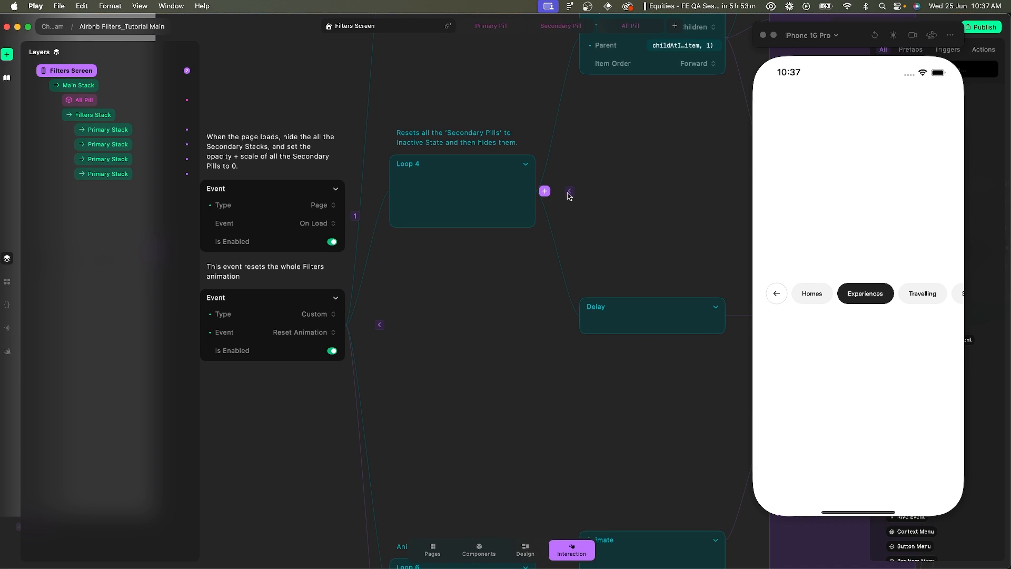
pyautogui.click(570, 143)
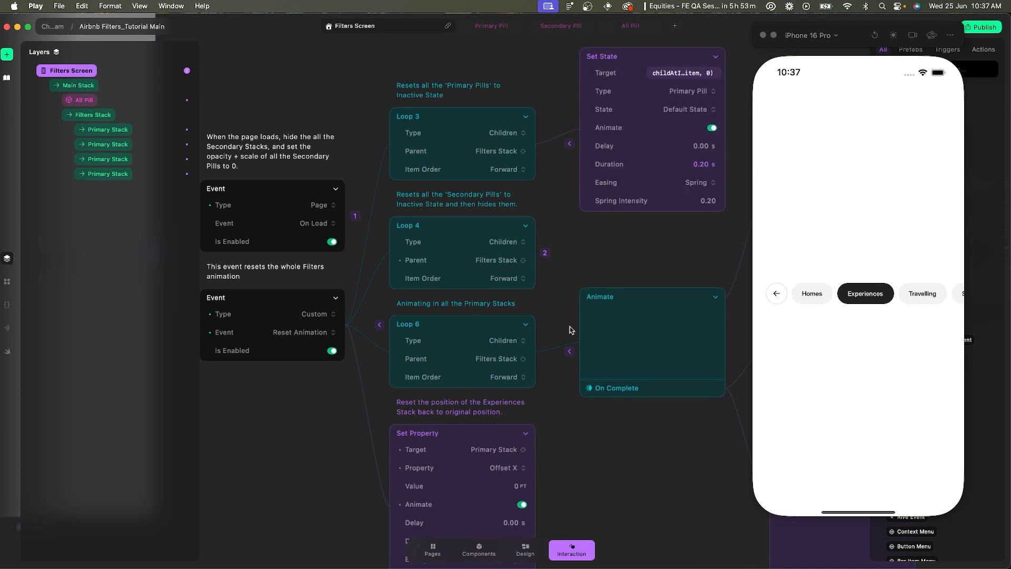
pyautogui.click(571, 351)
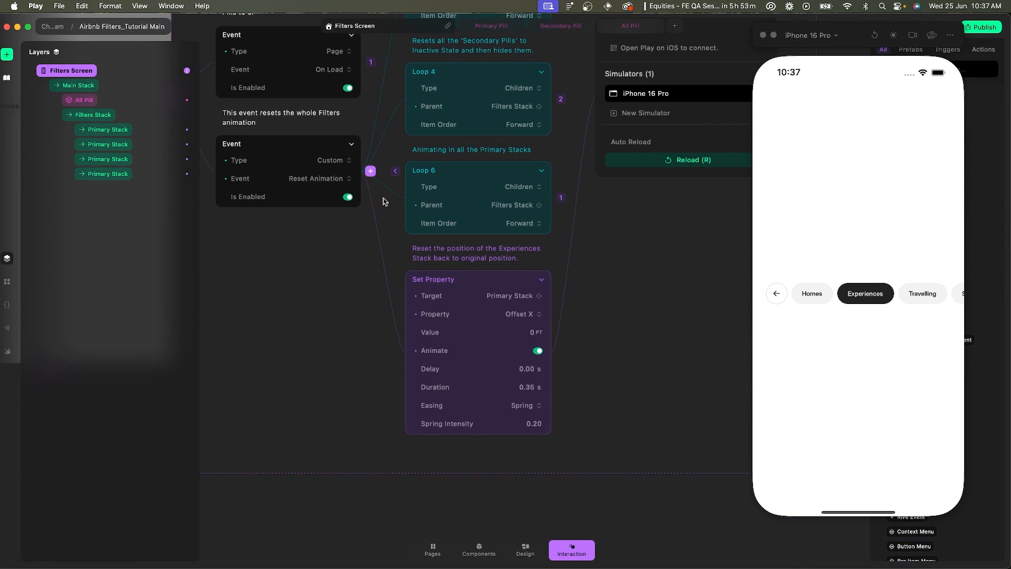
# Add a Set State action to the Reset Animation event, targeting the All Pill with the Active state.
pyautogui.click(372, 169)
pyautogui.write('set st')
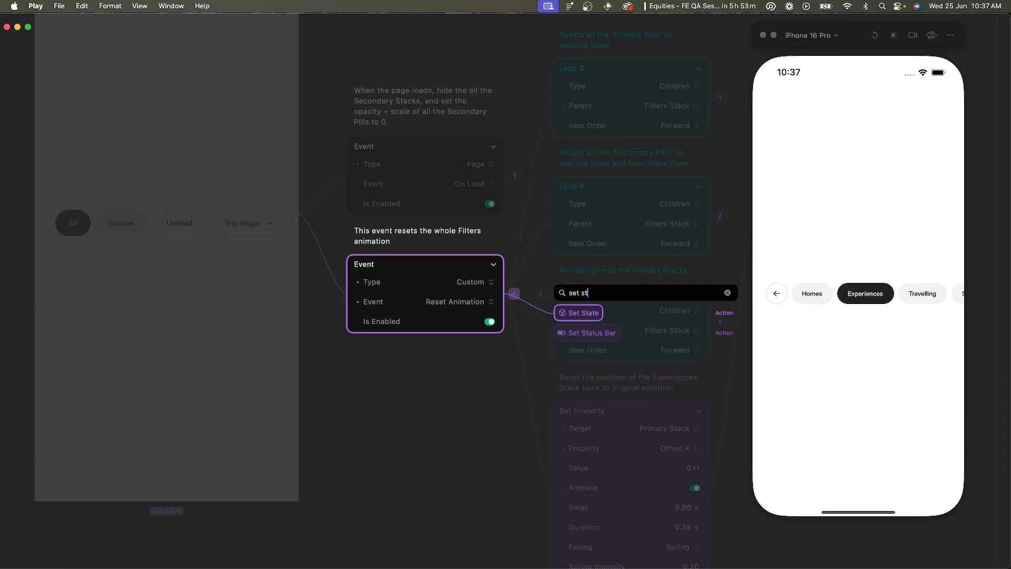
pyautogui.press('Return')
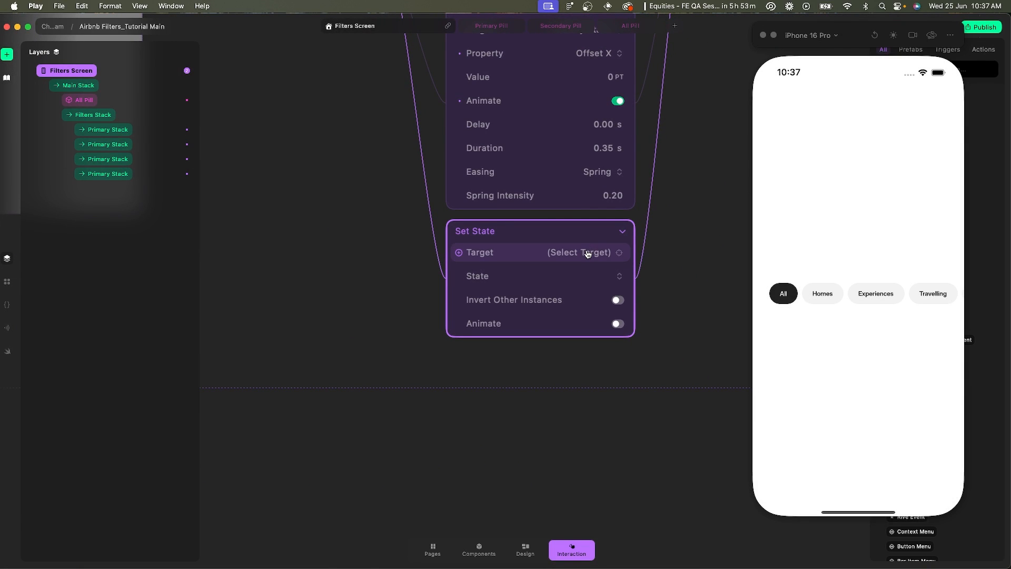
pyautogui.click(587, 253)
pyautogui.click(705, 94)
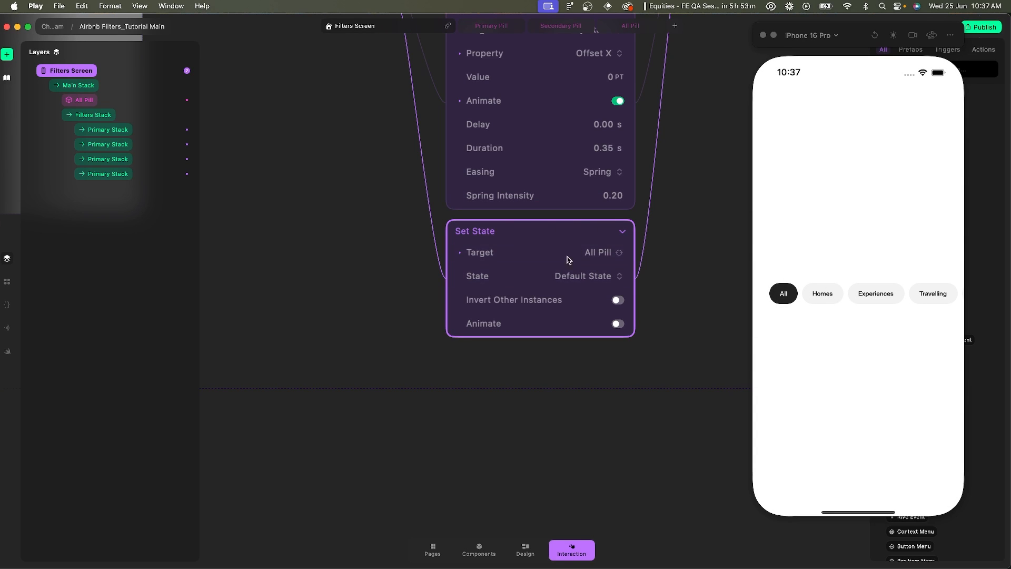
pyautogui.click(582, 276)
pyautogui.click(586, 307)
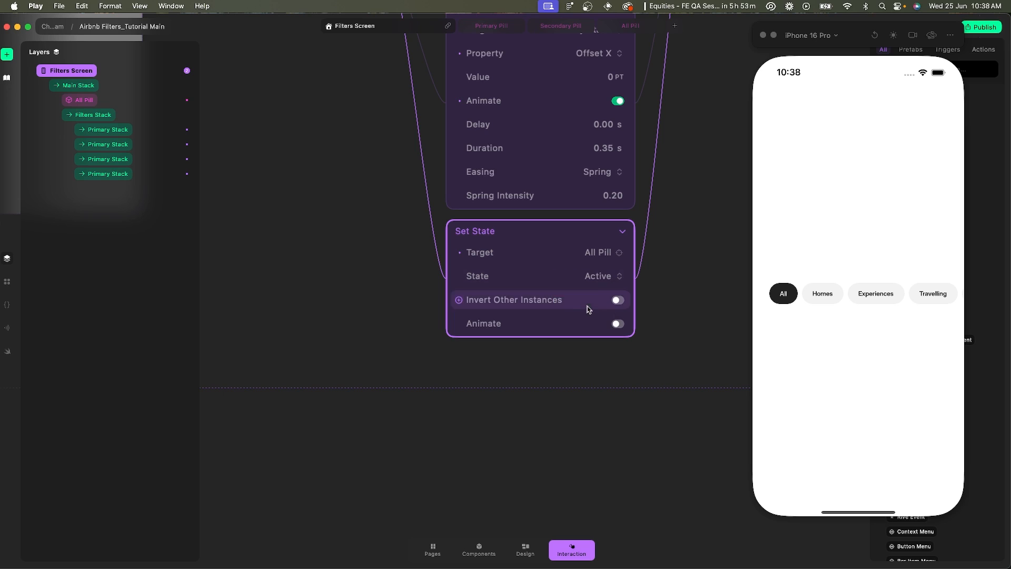
# Animate the All Pill's Set State action with a duration of 0.20 s and exit the Filters Screen's interactions.
pyautogui.click(618, 324)
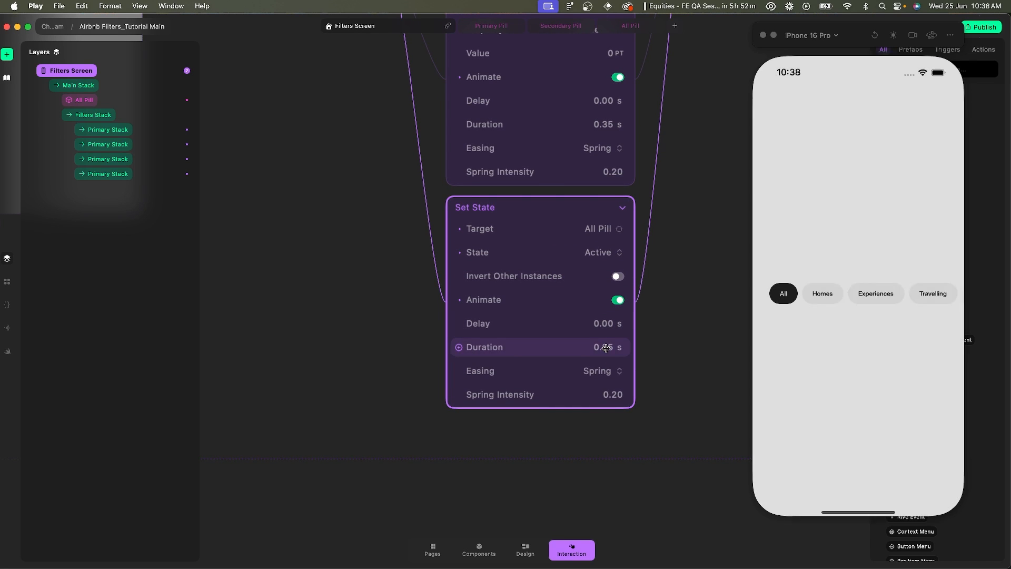
pyautogui.click(601, 347)
pyautogui.write('0.2')
pyautogui.press('Return')
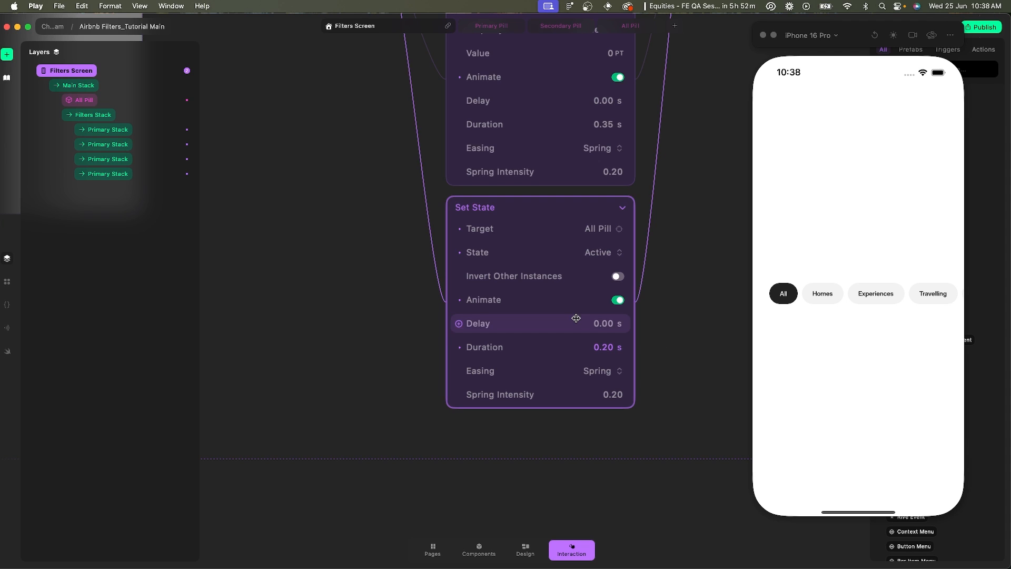
pyautogui.scroll(-10, 576, 318)
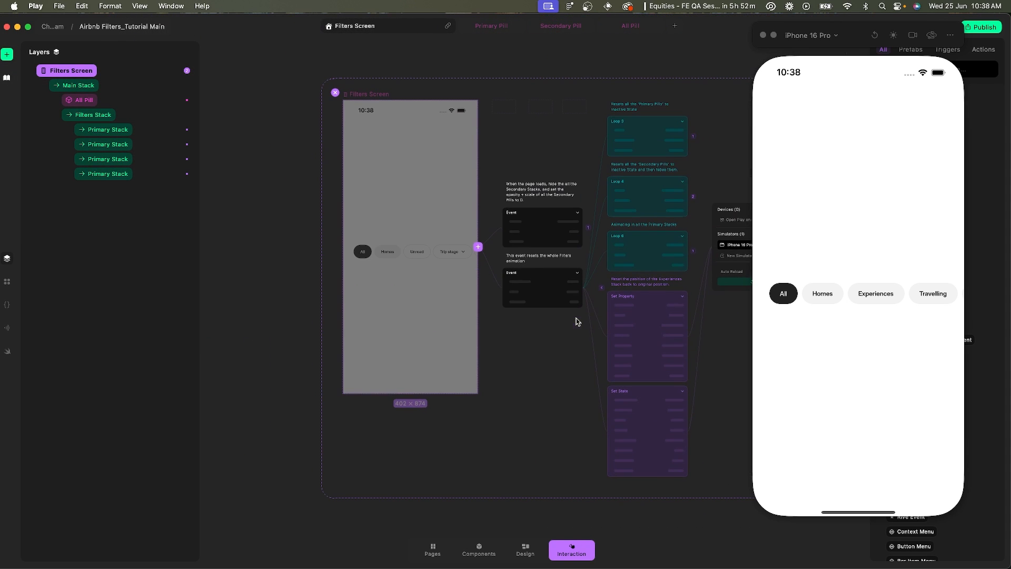
pyautogui.click(334, 92)
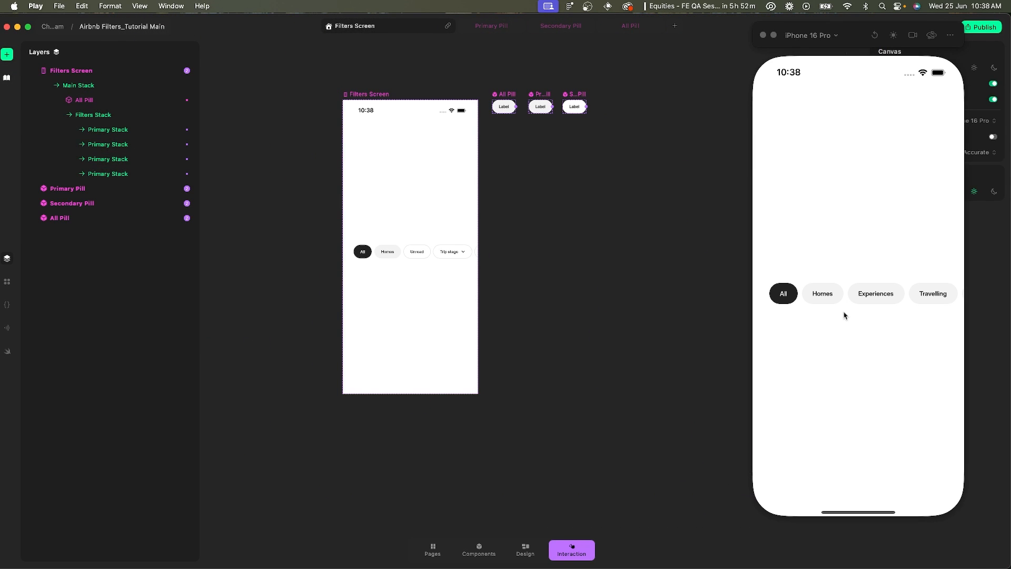
# Test selecting and deselecting the Homes, Experiences and Travelling pills in the simulator, restarting the prototype between tests.
pyautogui.click(824, 299)
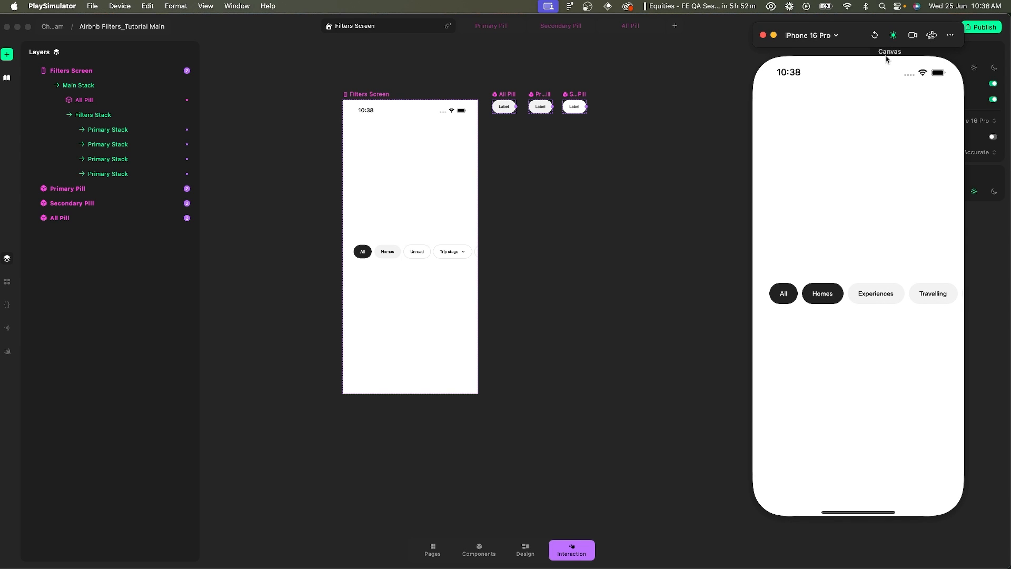
pyautogui.click(875, 35)
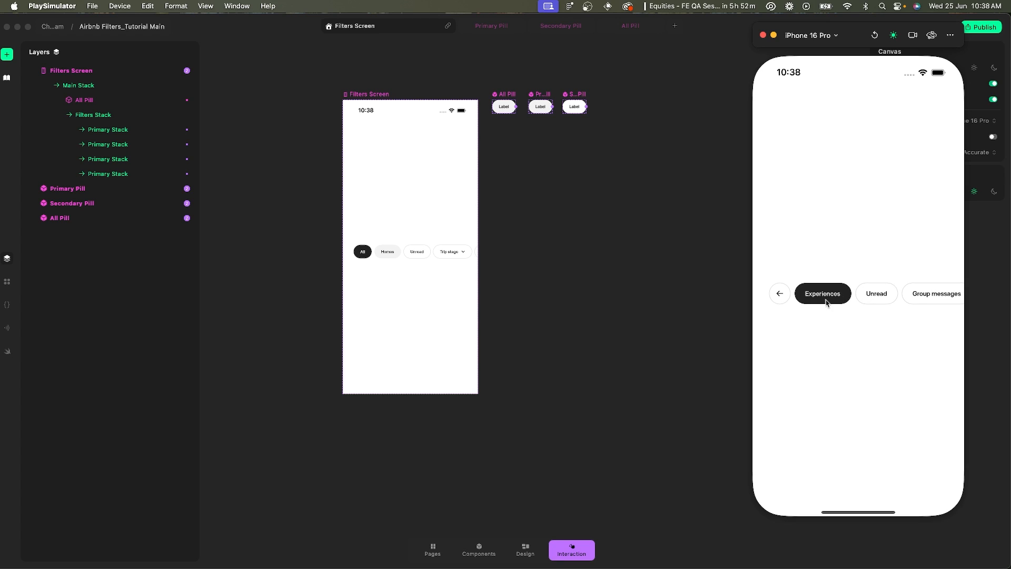
pyautogui.click(823, 294)
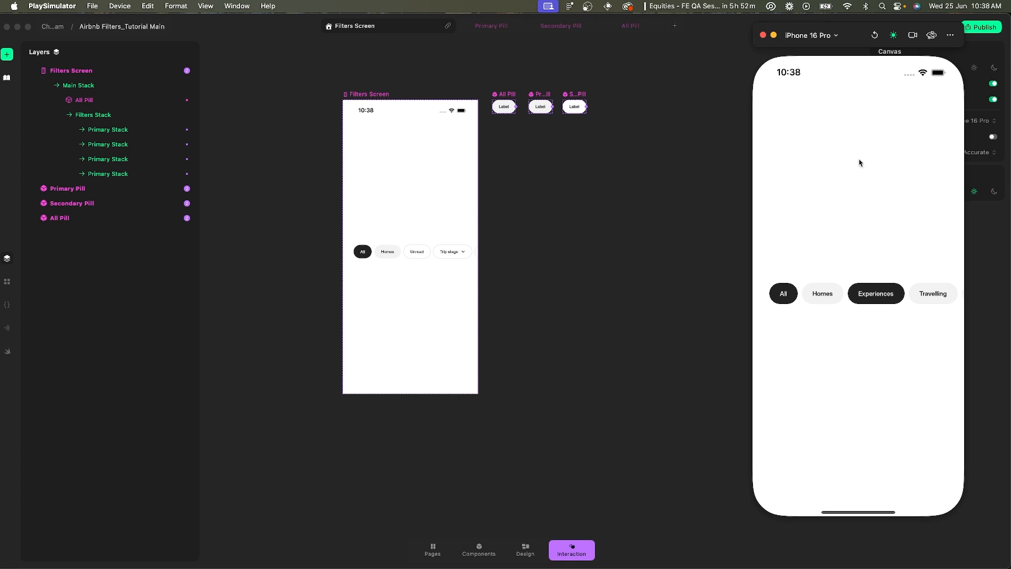
pyautogui.click(875, 35)
pyautogui.click(931, 291)
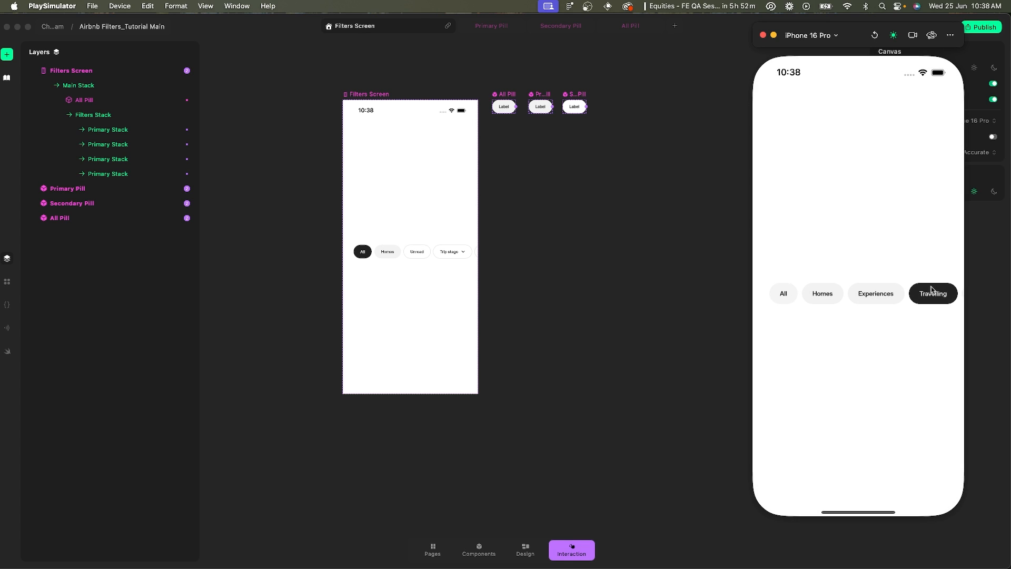
pyautogui.click(936, 298)
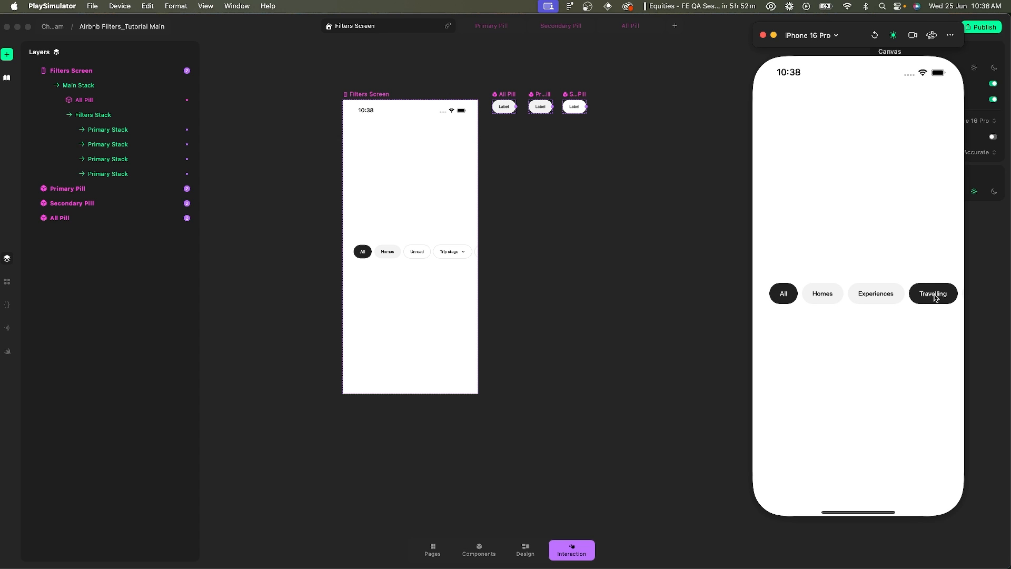
pyautogui.hscroll(2, 927, 297)
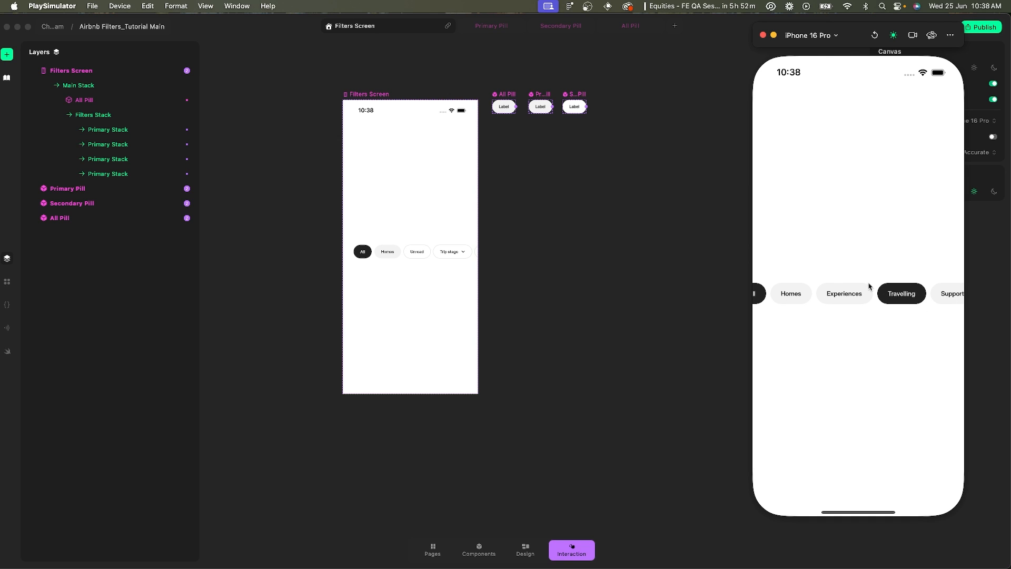
# Restart the prototype and test selecting and deselecting the Support pill in the simulator.
pyautogui.click(875, 35)
pyautogui.hscroll(2, 922, 295)
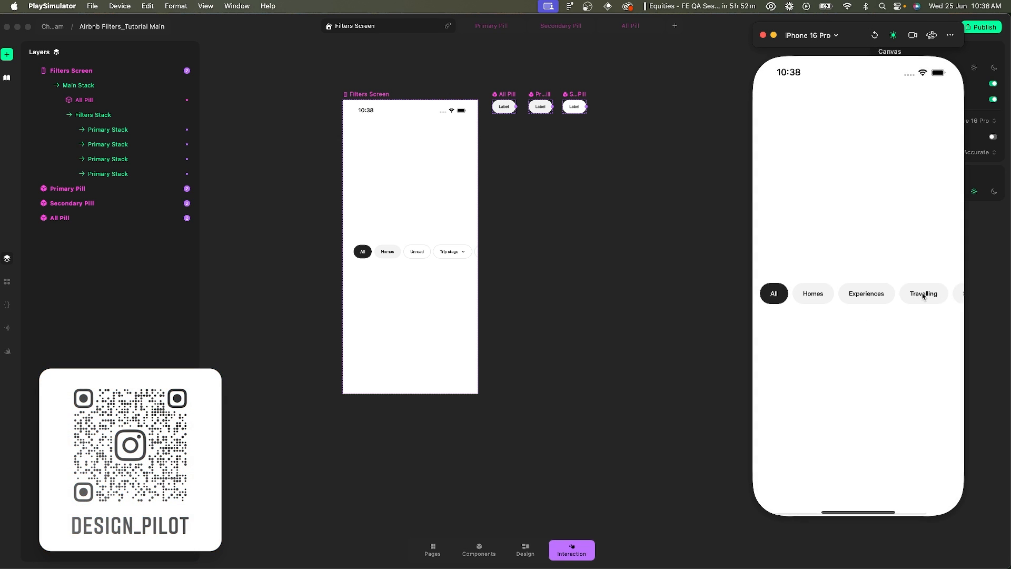
pyautogui.click(923, 297)
pyautogui.hscroll(-1, 922, 295)
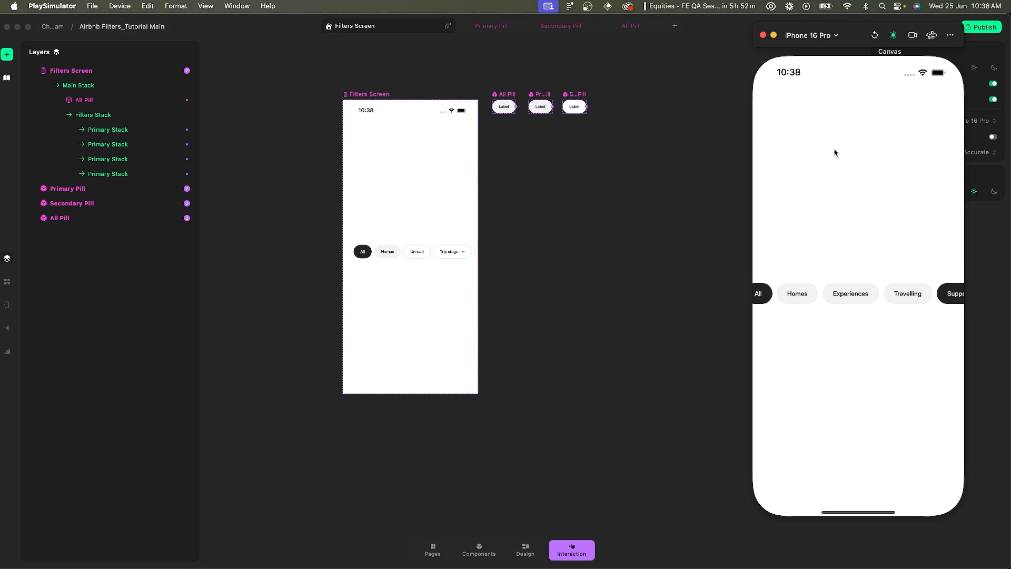
# Restart the prototype, select the Homes pill and return to all filters with the back arrow pill.
pyautogui.click(875, 34)
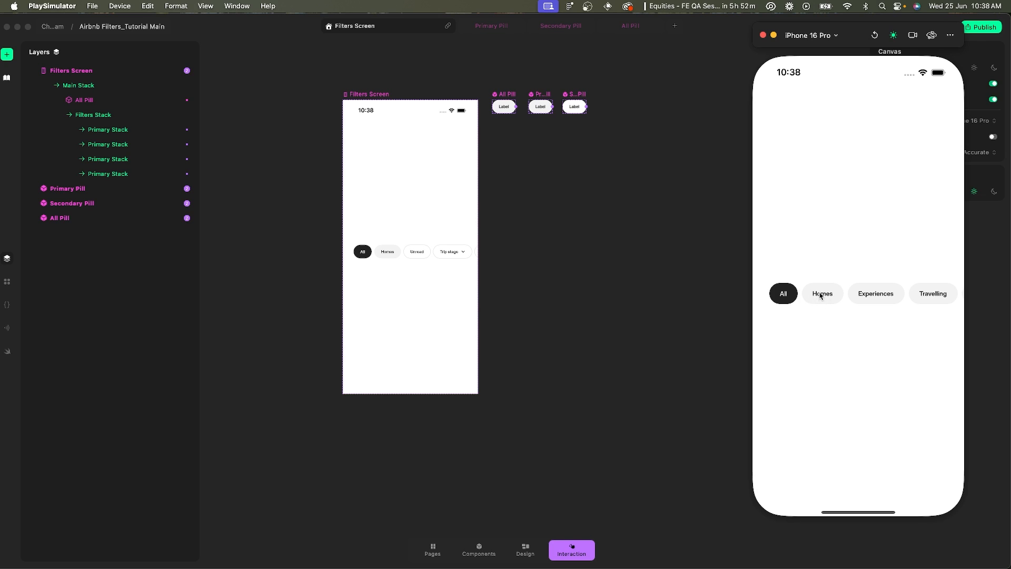
pyautogui.click(821, 296)
pyautogui.click(781, 294)
pyautogui.hscroll(1, 828, 311)
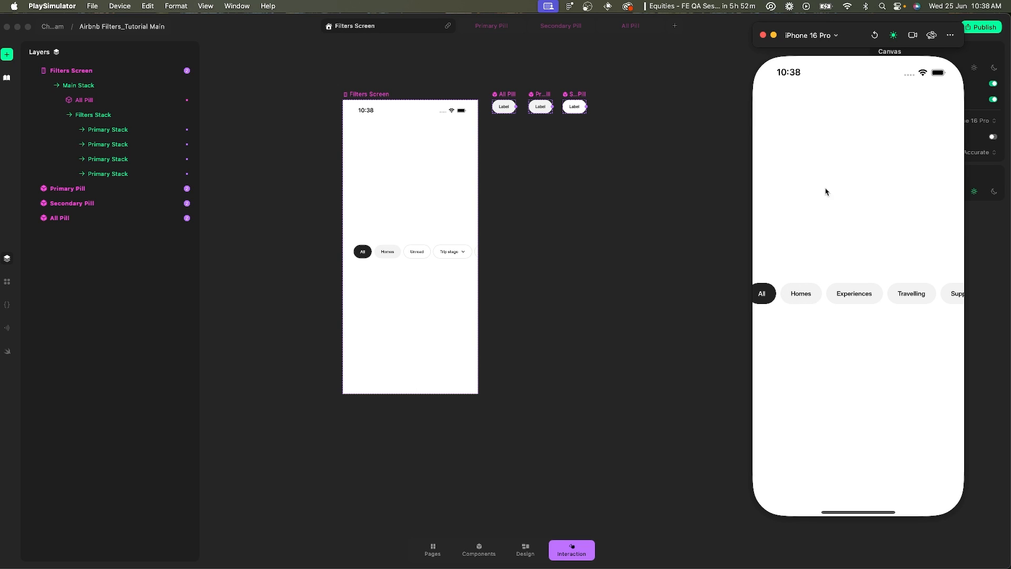
# Restart the prototype and test the Experiences, Travelling and Support pills with the back arrow pill, then restart and try Homes.
pyautogui.click(874, 35)
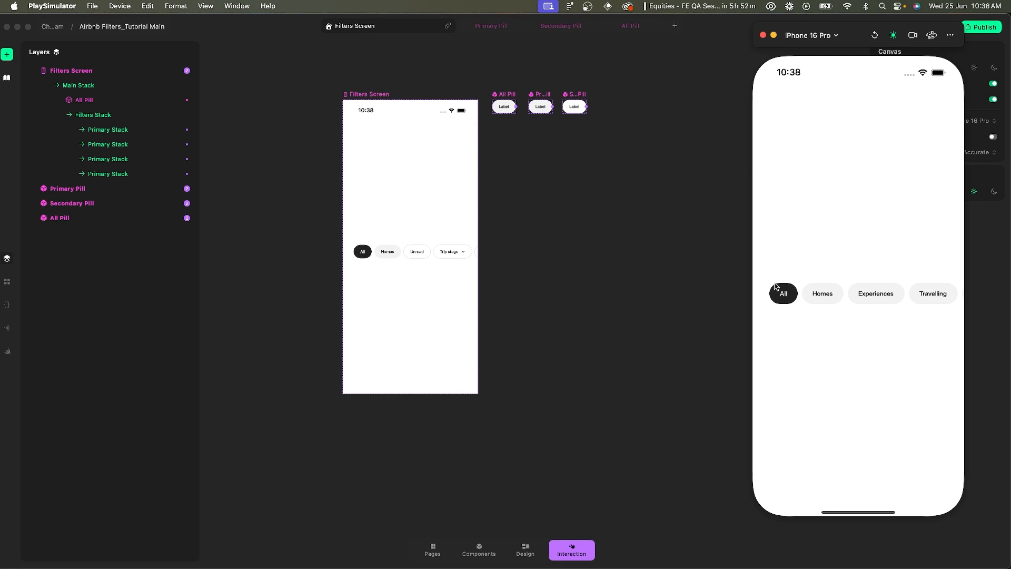
pyautogui.click(877, 296)
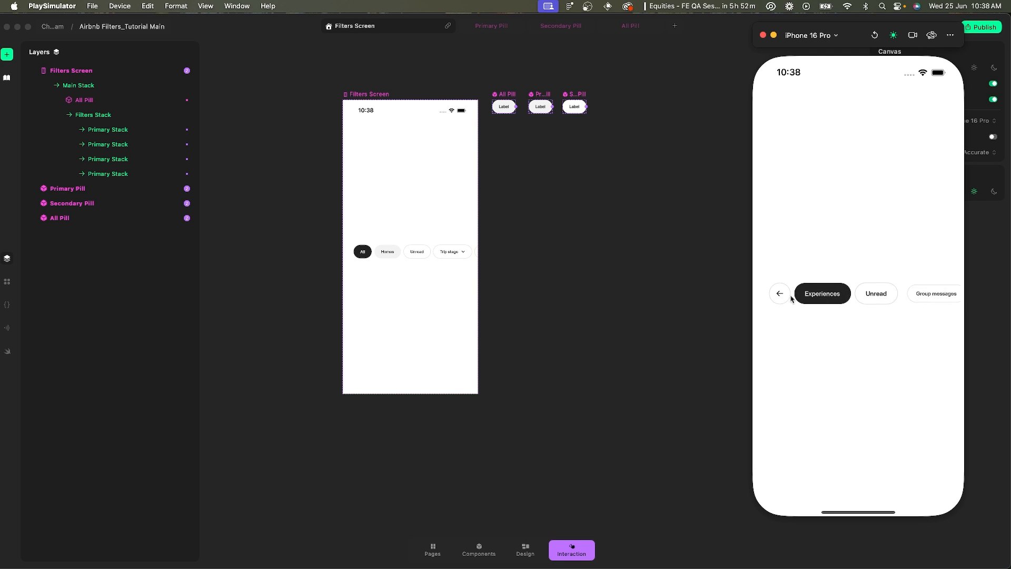
pyautogui.click(932, 295)
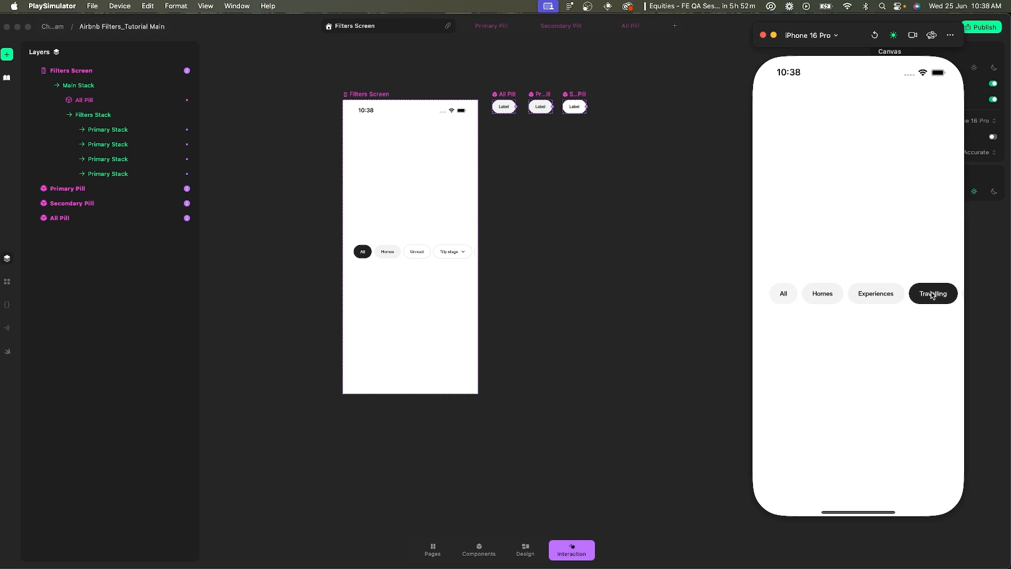
pyautogui.click(782, 295)
pyautogui.click(923, 293)
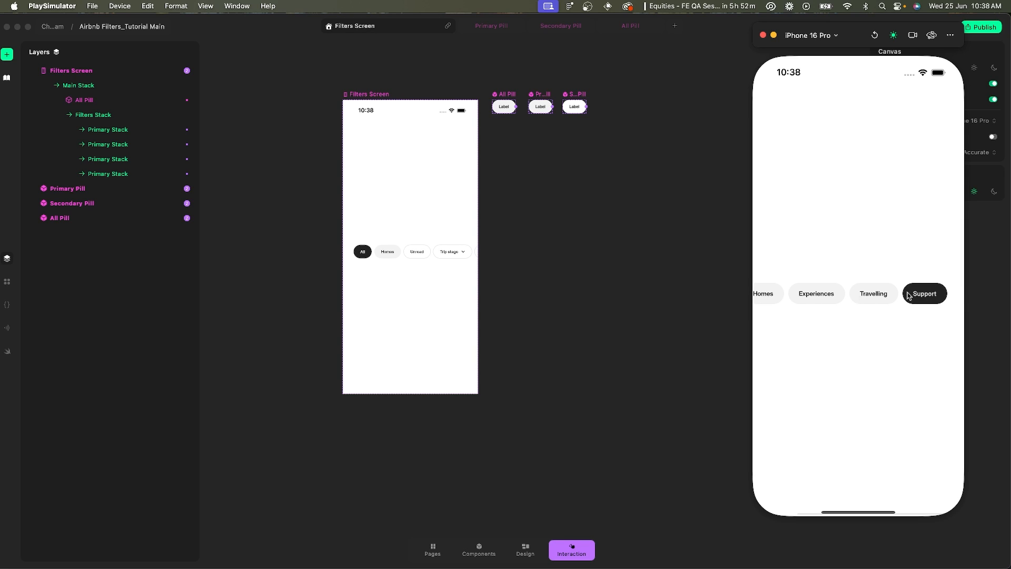
pyautogui.click(781, 296)
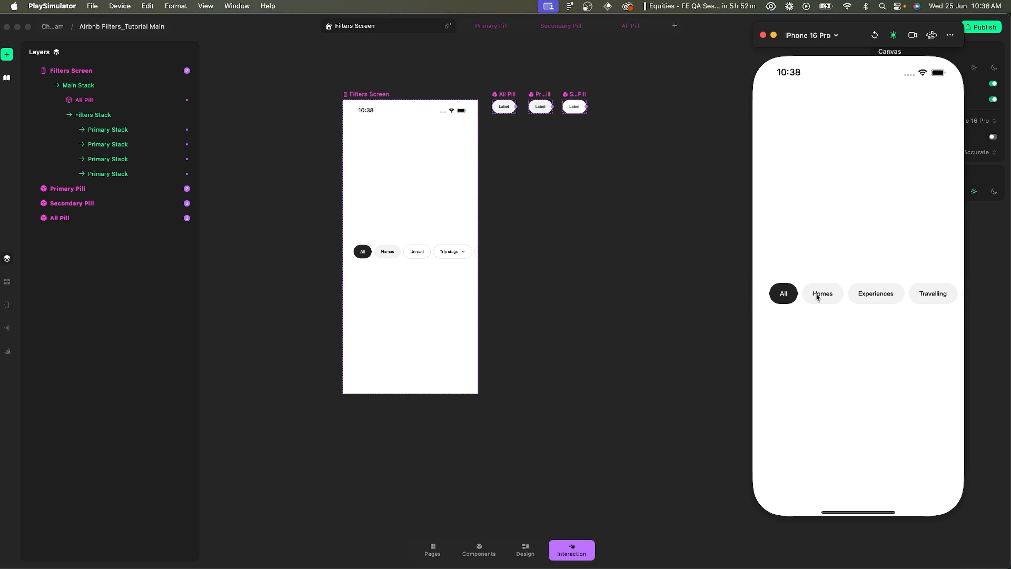
pyautogui.click(875, 35)
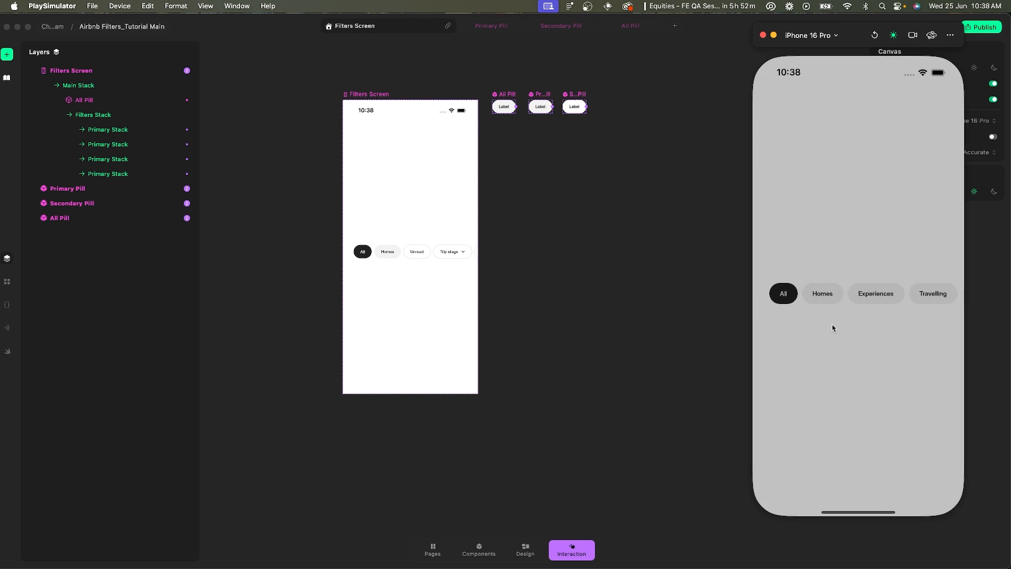
pyautogui.click(822, 295)
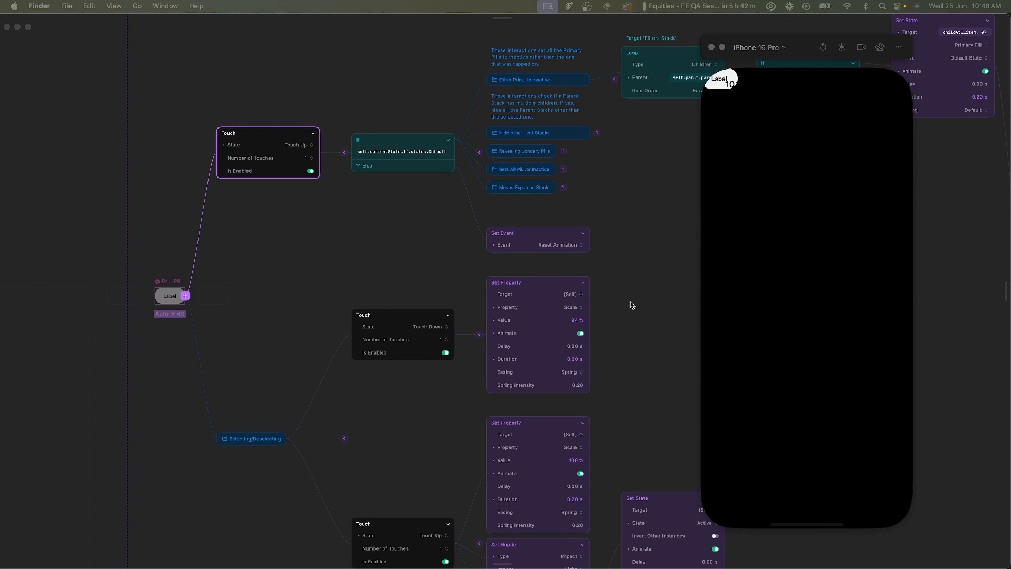
# In the Primary Pill's interactions, move the Active Set State action from the Selecting/Deselecting group to the If condition of the main Touch Up trigger.
pyautogui.scroll(-5, 632, 305)
pyautogui.hscroll(3, 632, 305)
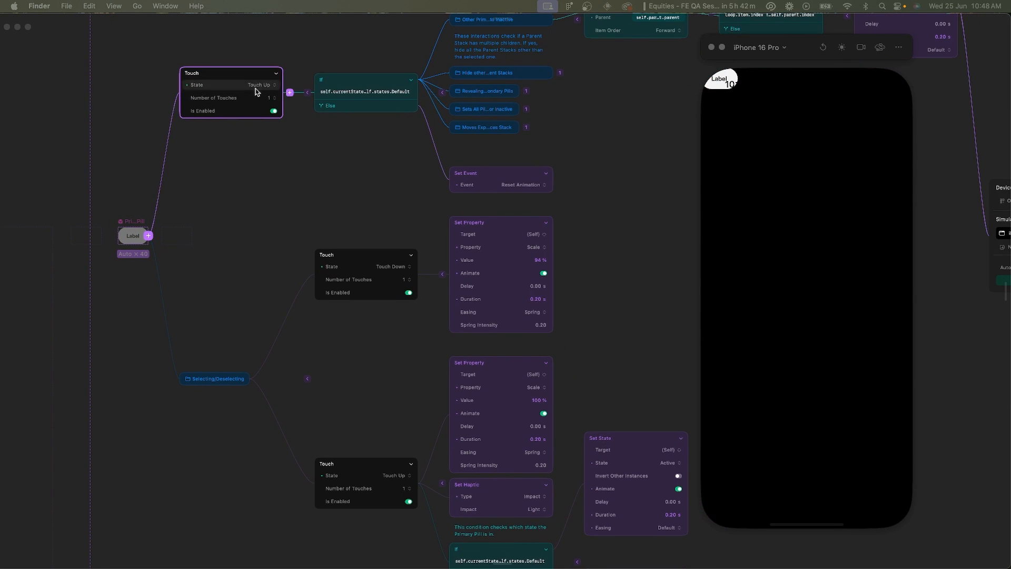
pyautogui.scroll(-5, 255, 91)
pyautogui.hscroll(2, 255, 91)
pyautogui.scroll(5, 400, 345)
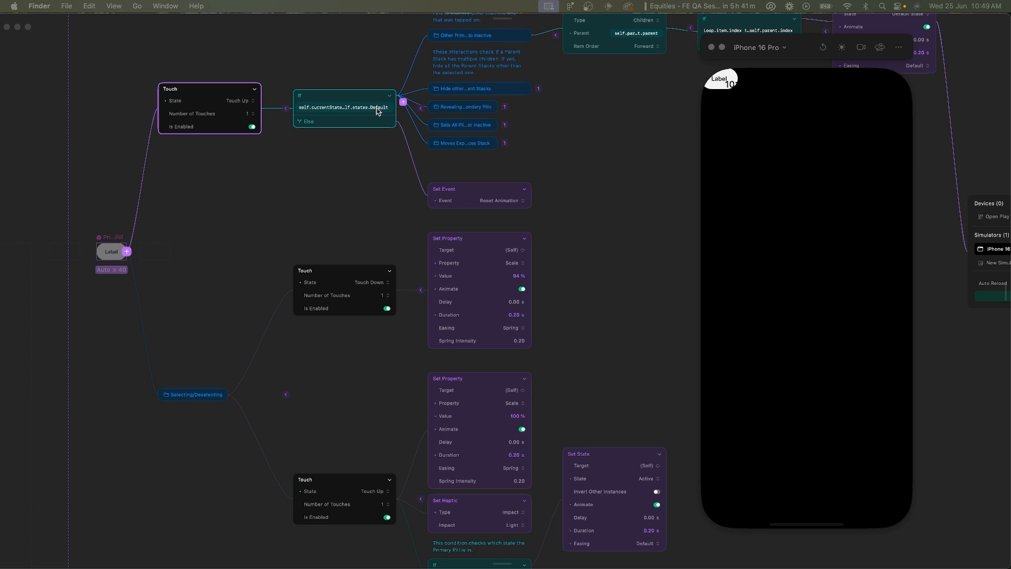
pyautogui.scroll(-4, 553, 205)
pyautogui.scroll(2, 554, 205)
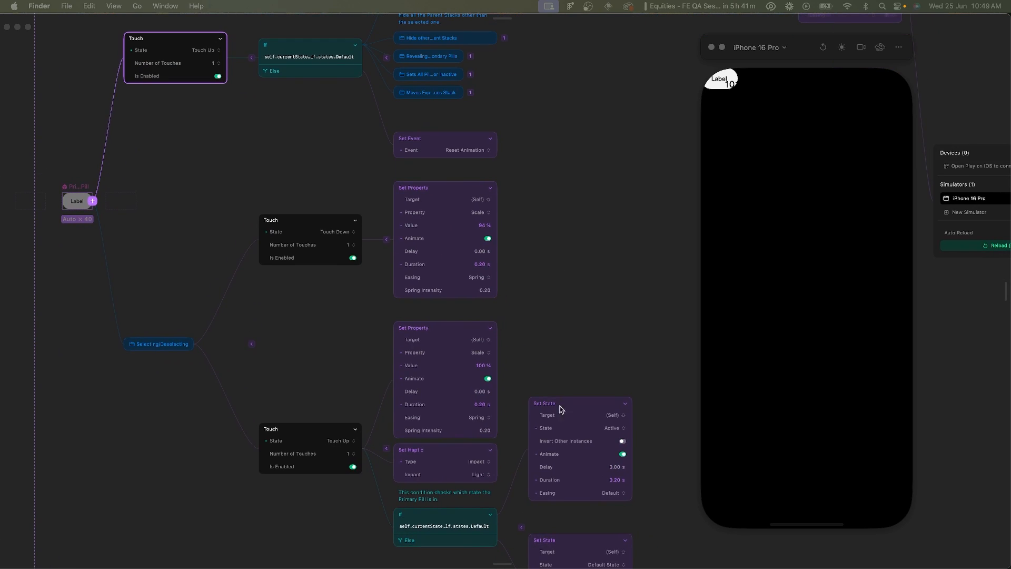
pyautogui.click(558, 409)
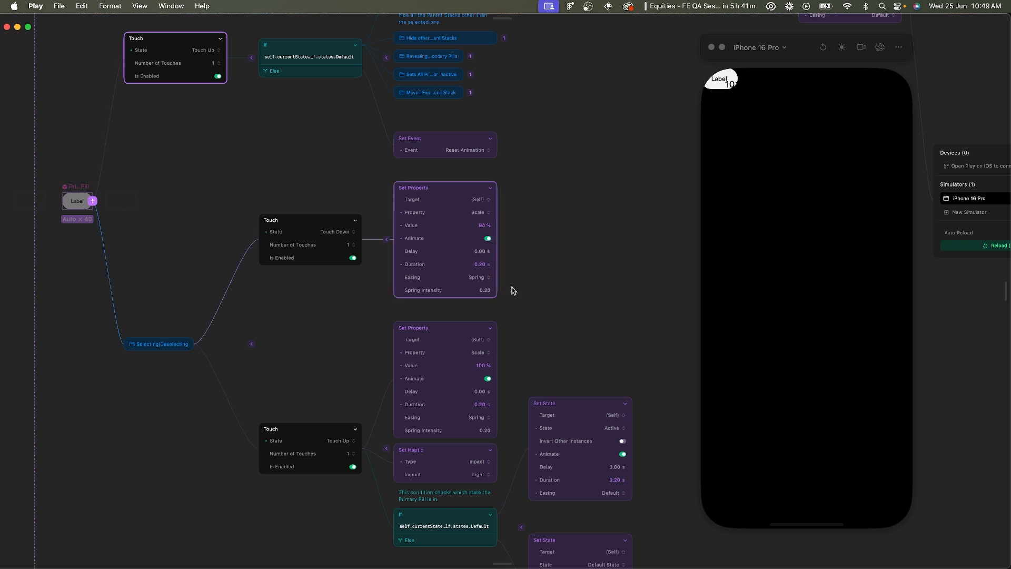
pyautogui.moveTo(556, 401); pyautogui.dragTo(332, 49)
pyautogui.scroll(2, 411, 106)
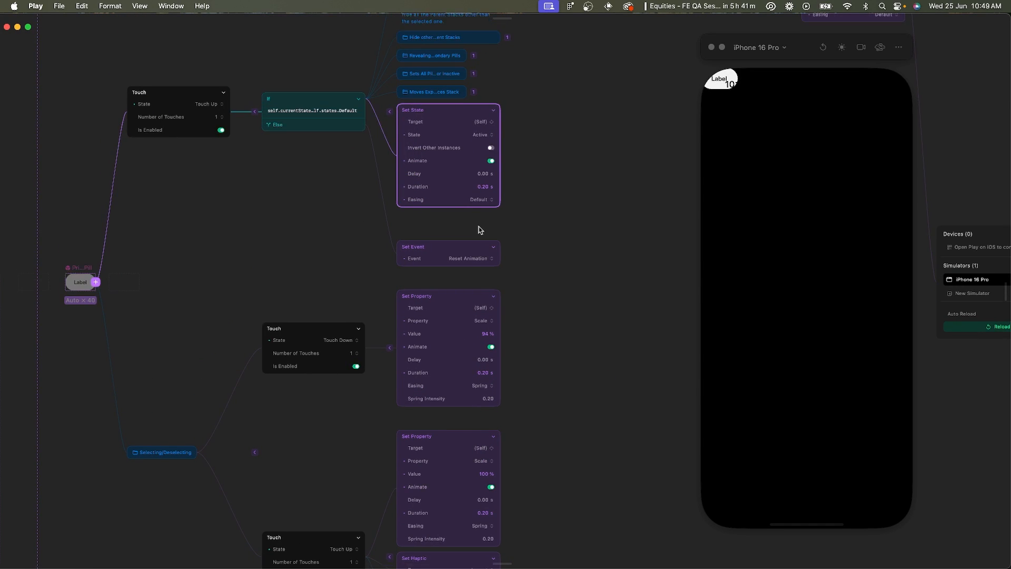
pyautogui.scroll(-5, 478, 230)
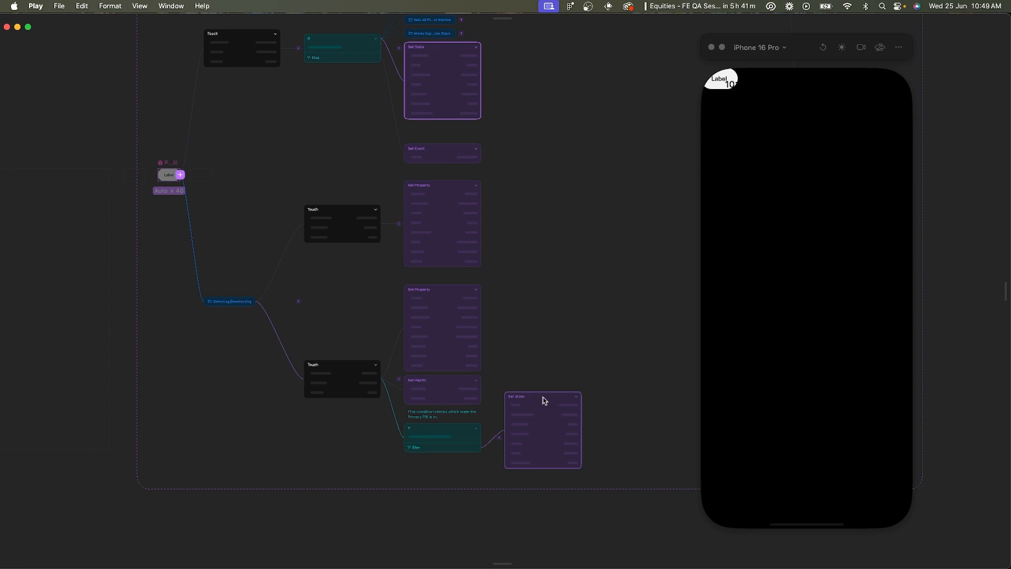
# Move the Default State Set State action to the Else branch of the main Touch Up condition and delete the emptied If condition in Selecting/Deselecting.
pyautogui.moveTo(544, 400); pyautogui.dragTo(431, 183)
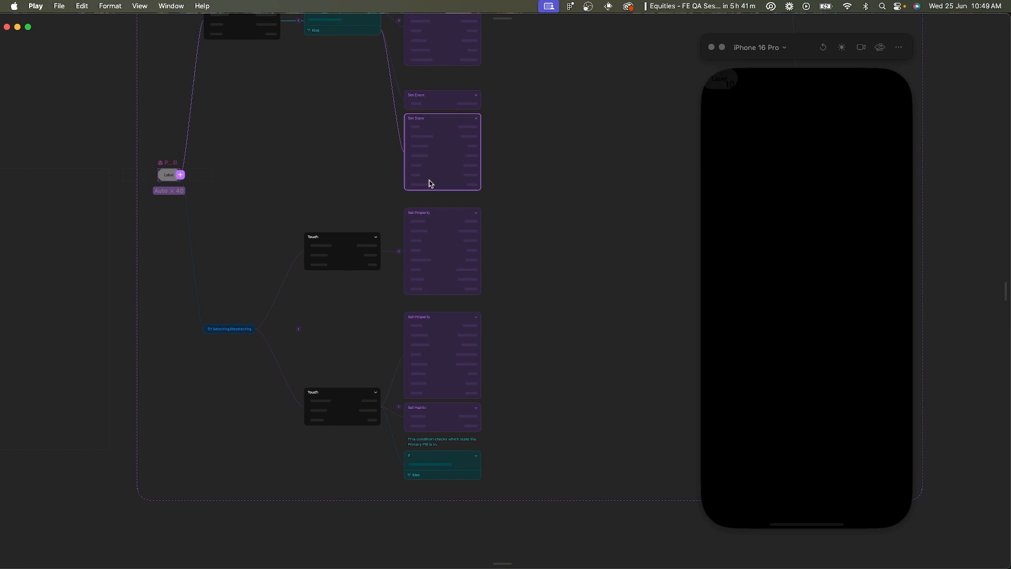
pyautogui.click(436, 456)
pyautogui.scroll(3, 436, 456)
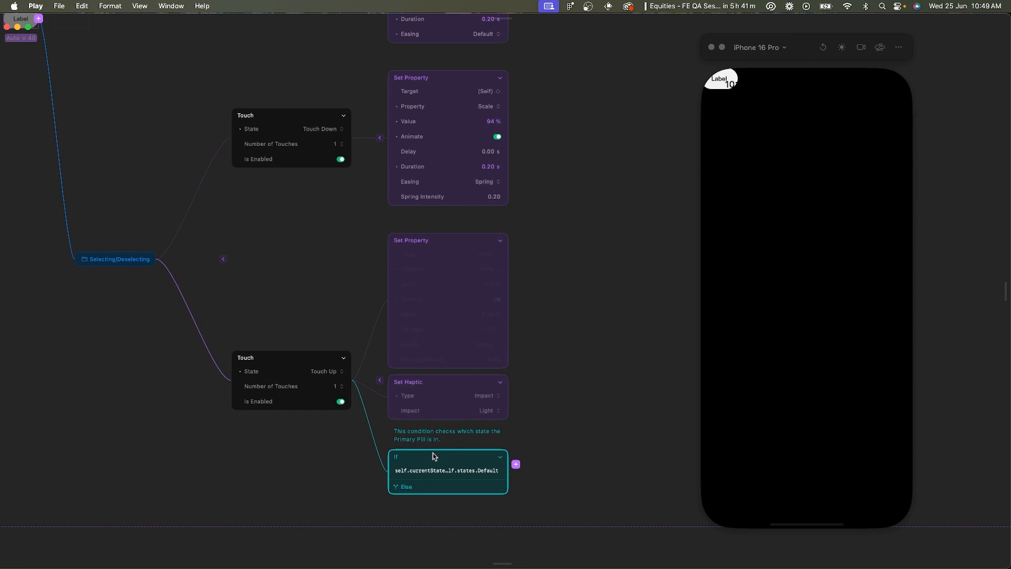
pyautogui.press('BackSpace')
pyautogui.scroll(5, 583, 220)
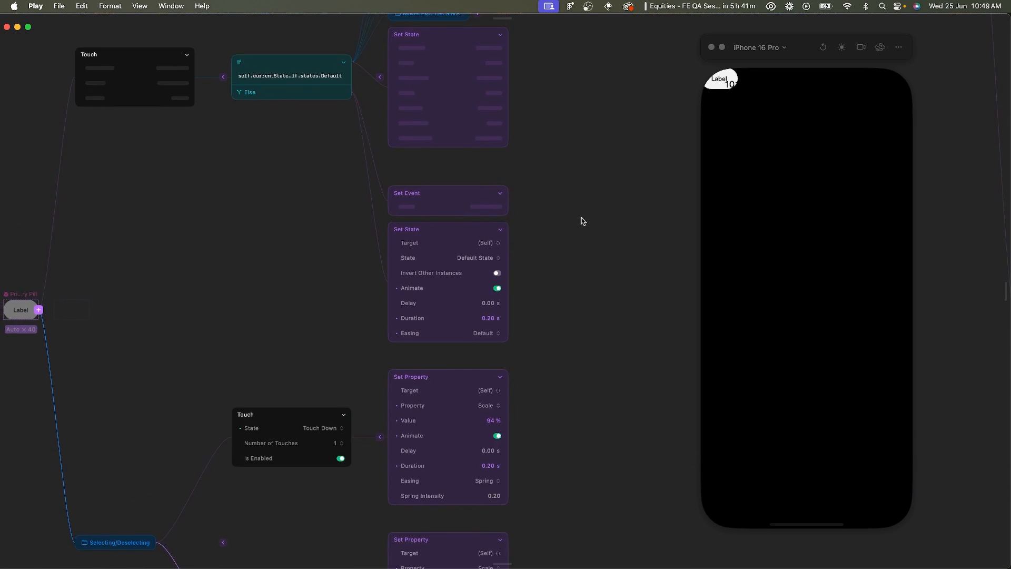
# Try placing the Reset Animation Set Event action in the If branch of the main Touch Up condition, above the Active Set State.
pyautogui.scroll(4, 581, 220)
pyautogui.scroll(-1, 465, 295)
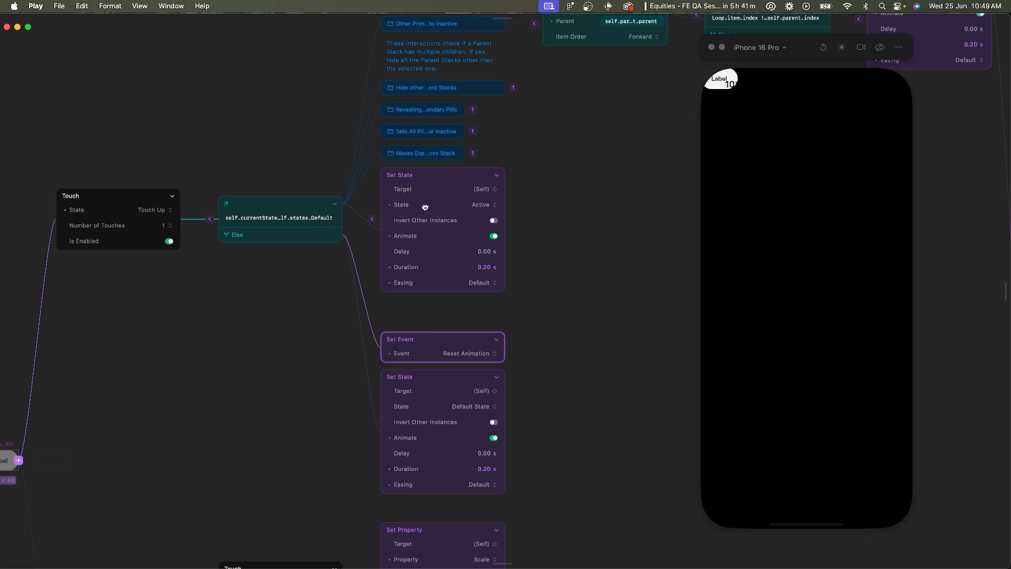
pyautogui.moveTo(425, 207); pyautogui.dragTo(424, 167)
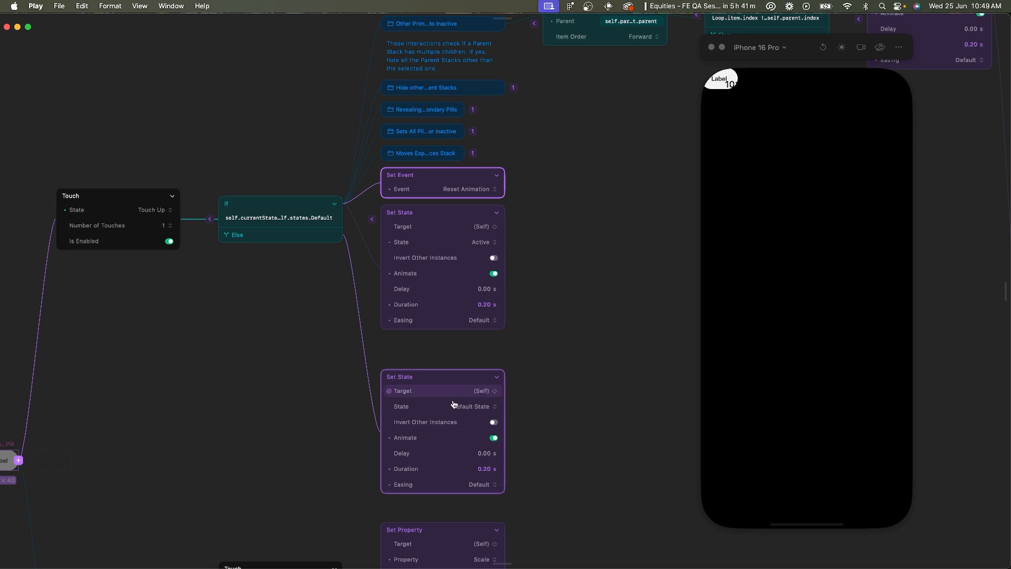
# Move the 100% Scale Set Property and Light Impact Set Haptic actions from the Selecting/Deselecting group to the main Touch Up trigger.
pyautogui.scroll(-2, 421, 375)
pyautogui.scroll(-6, 420, 372)
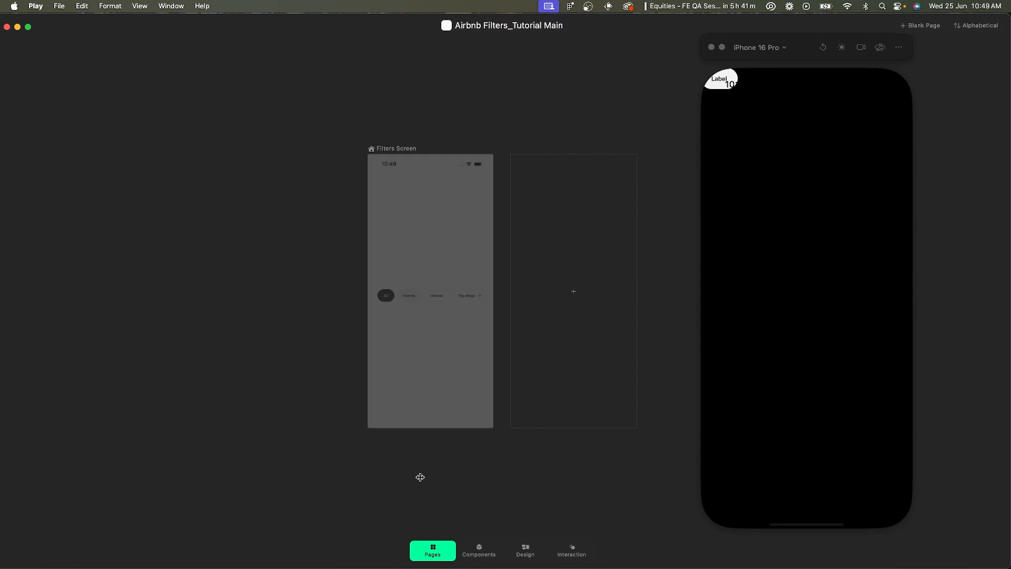
pyautogui.doubleClick(441, 248)
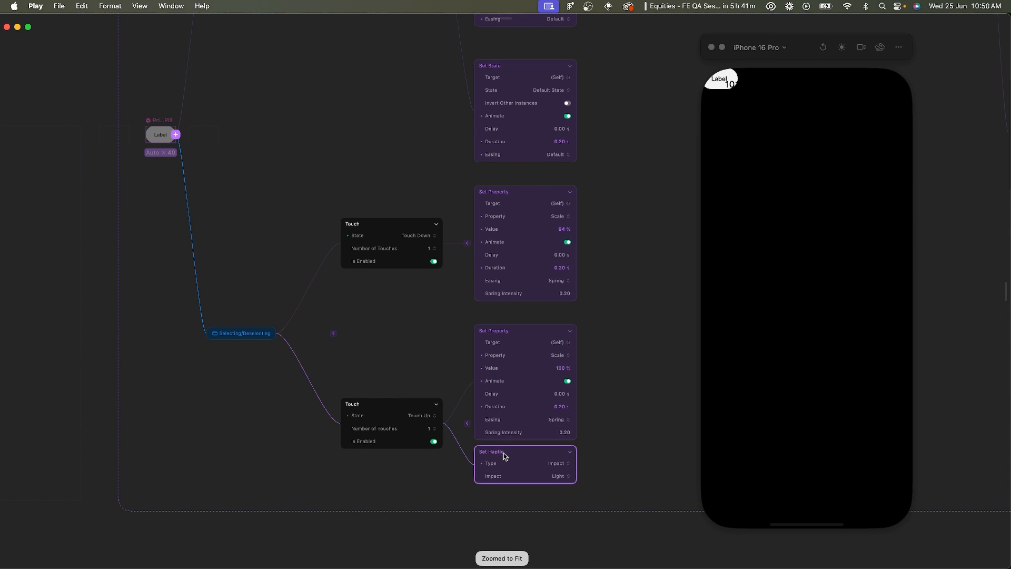
pyautogui.scroll(-5, 528, 336)
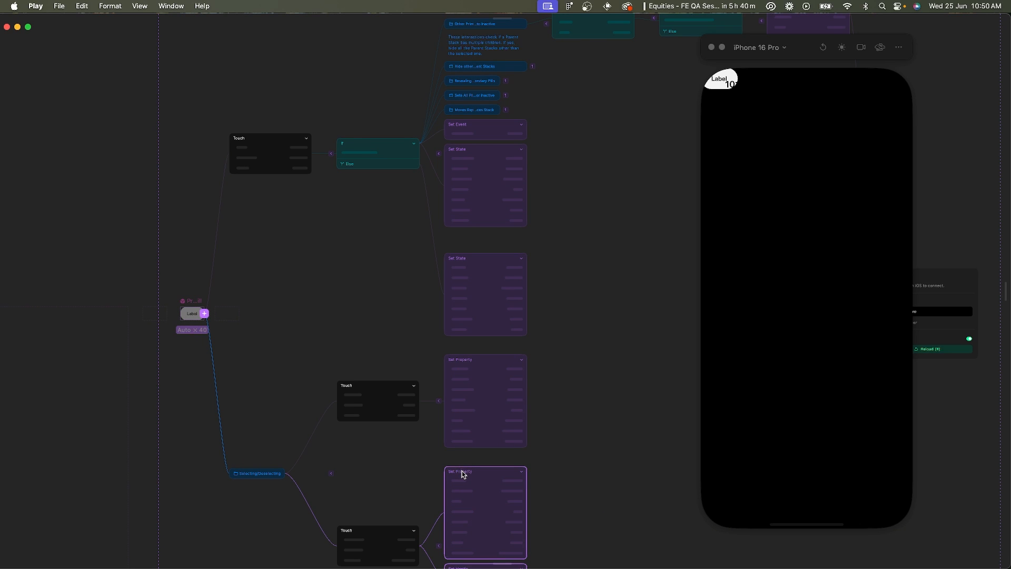
pyautogui.scroll(5, 280, 137)
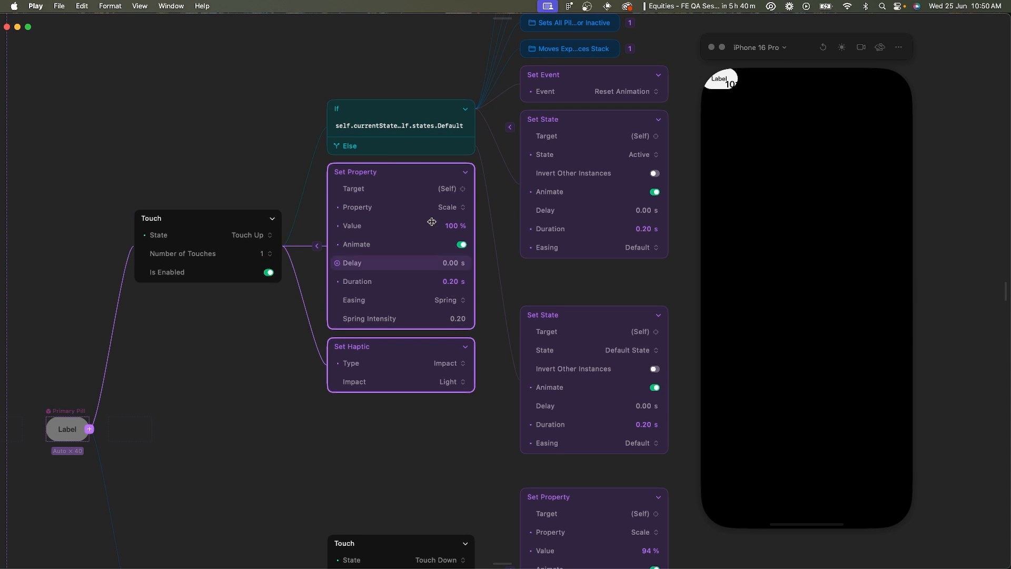
# Delete the emptied Touch Up trigger and remove the Selecting/Deselecting group, keeping its Touch Down trigger attached to the Primary Pill.
pyautogui.scroll(-5, 428, 219)
pyautogui.scroll(-3, 435, 204)
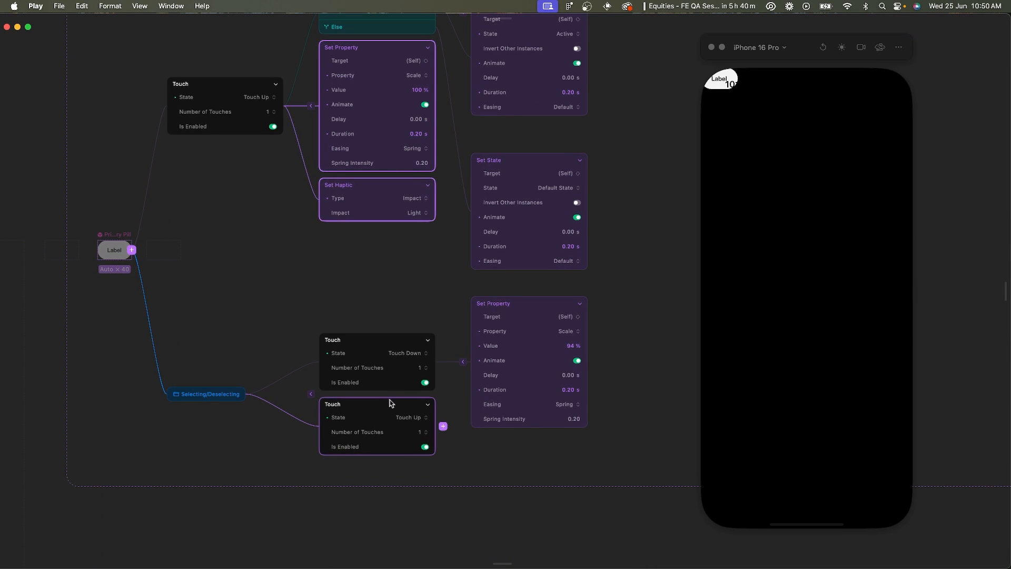
pyautogui.press('BackSpace')
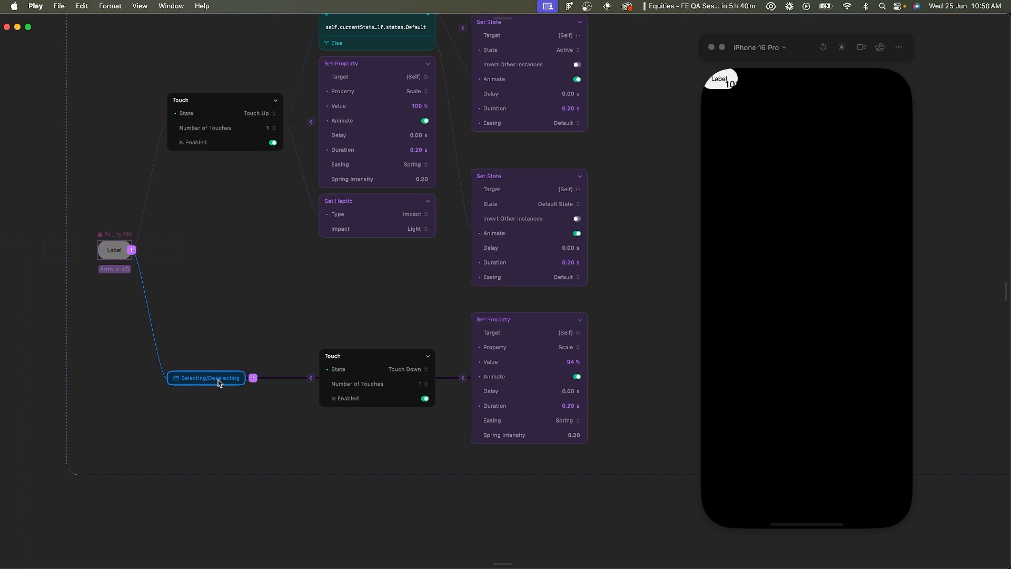
pyautogui.press('BackSpace')
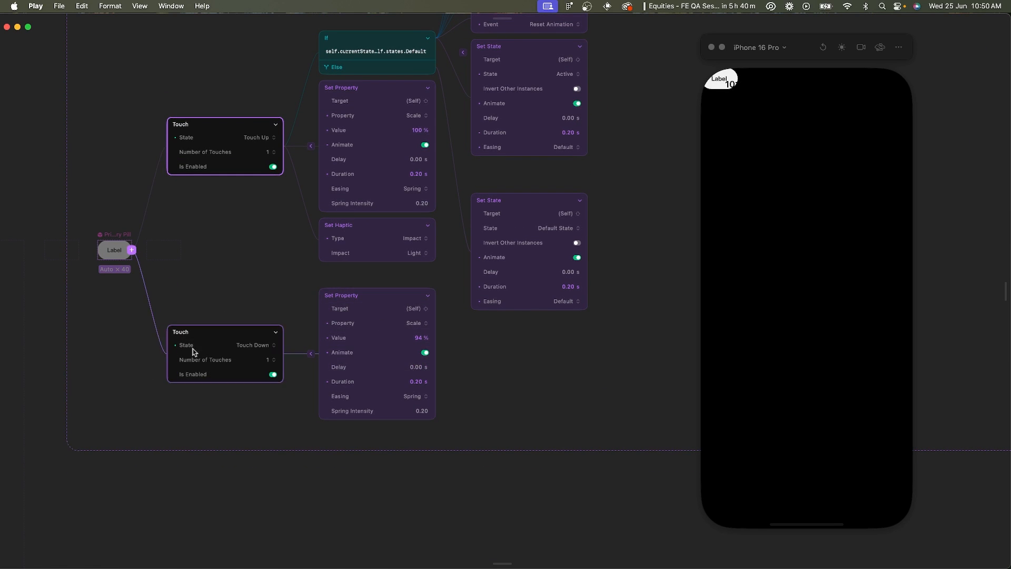
# Move the Reset Animation Set Event action to the Else branch of the Touch Up condition, below the Default State Set State.
pyautogui.scroll(2, 189, 159)
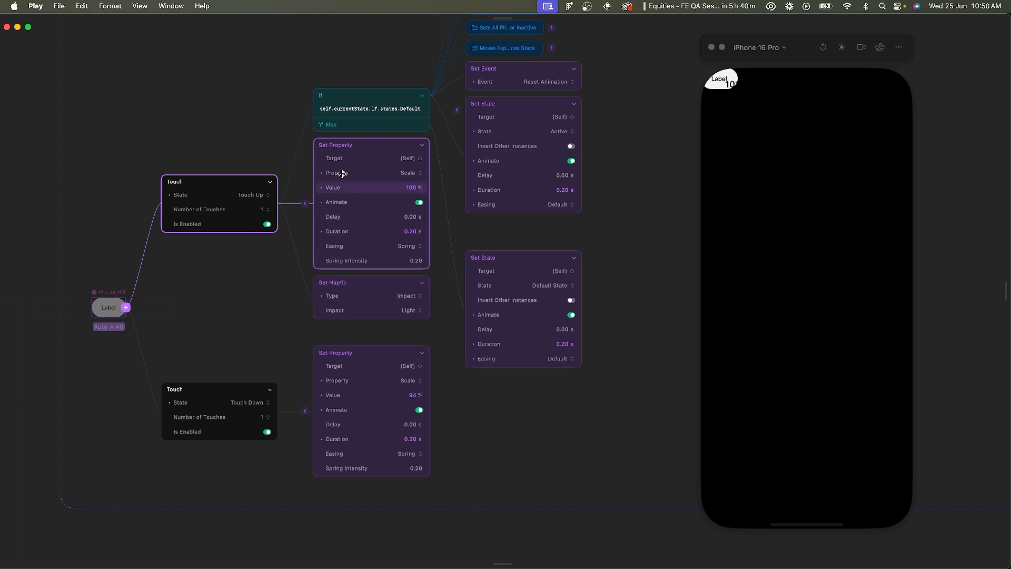
pyautogui.scroll(3, 362, 150)
pyautogui.hscroll(2, 362, 150)
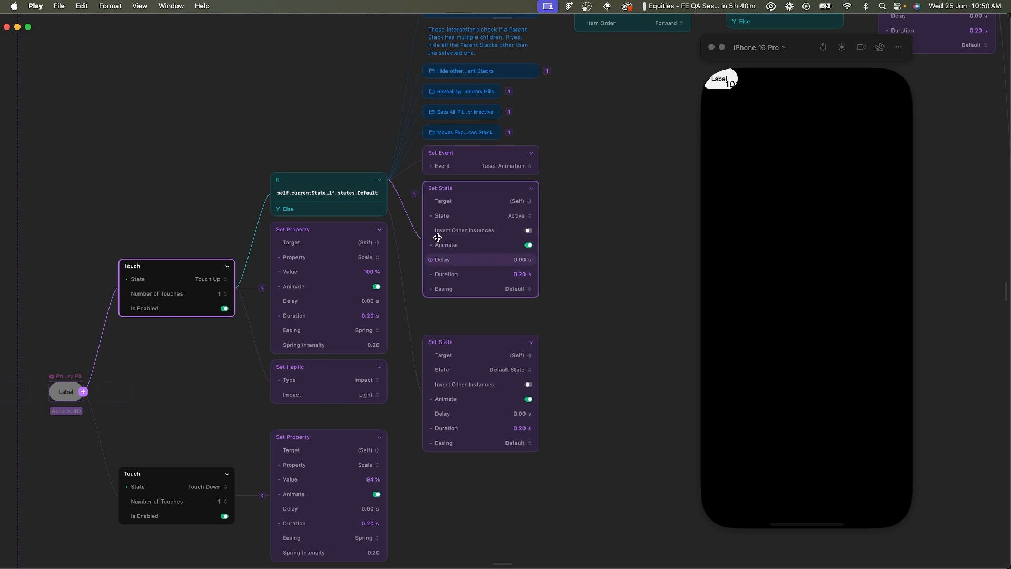
pyautogui.scroll(2, 369, 183)
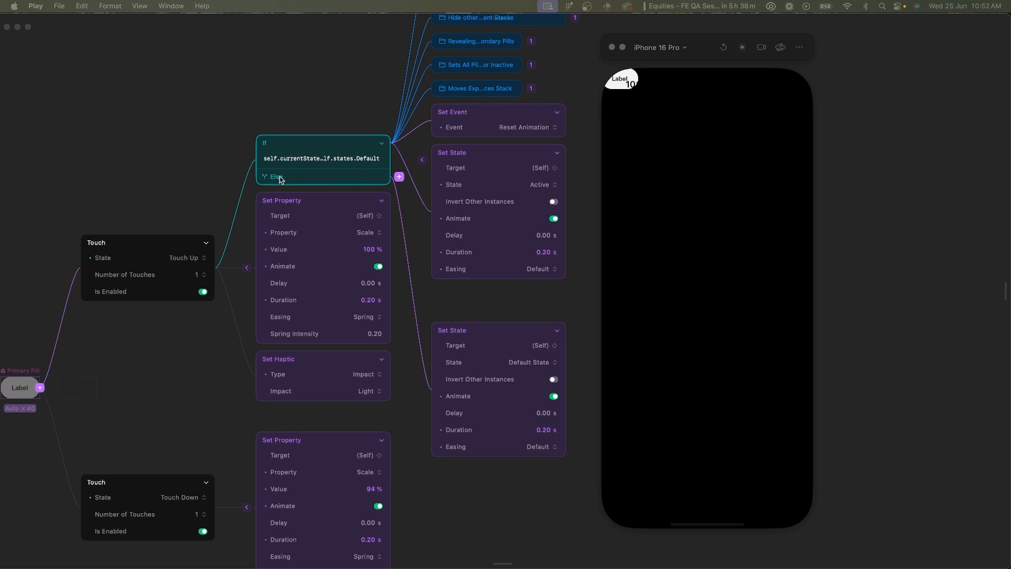
pyautogui.click(494, 112)
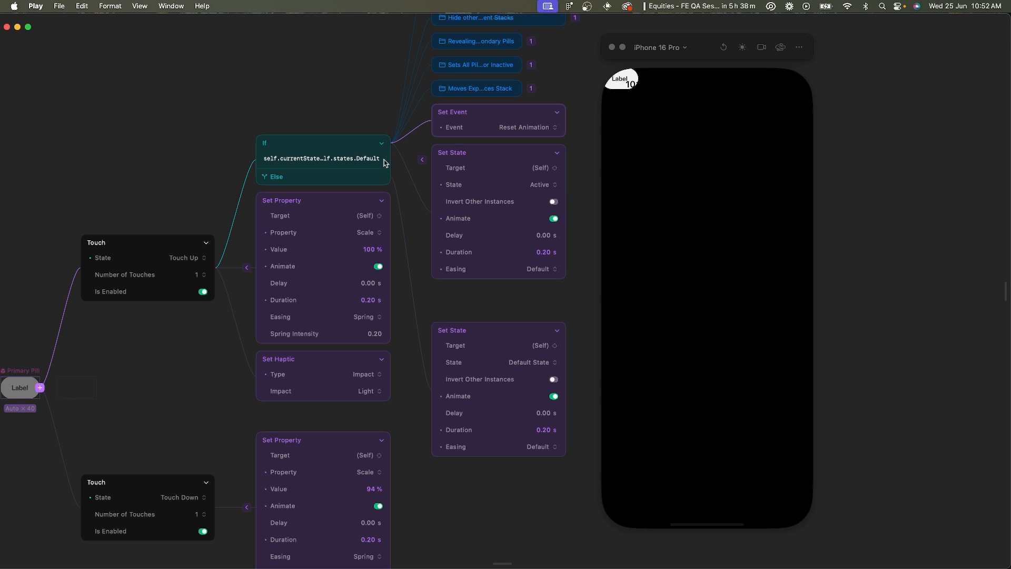
pyautogui.moveTo(479, 115); pyautogui.dragTo(369, 179)
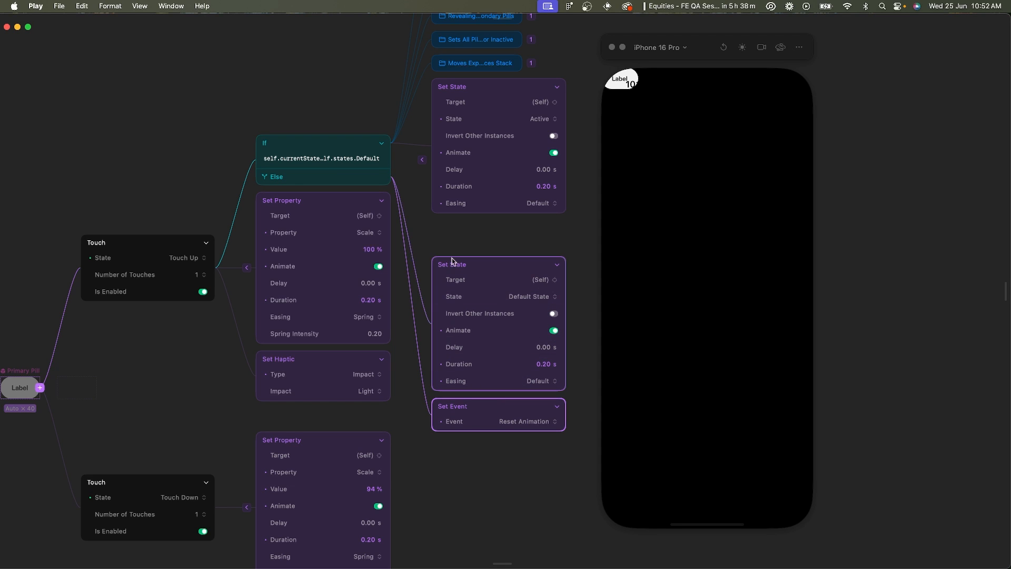
# Display the Filters Screen in the simulator and test selecting and deselecting the Homes pill.
pyautogui.scroll(-5, 527, 278)
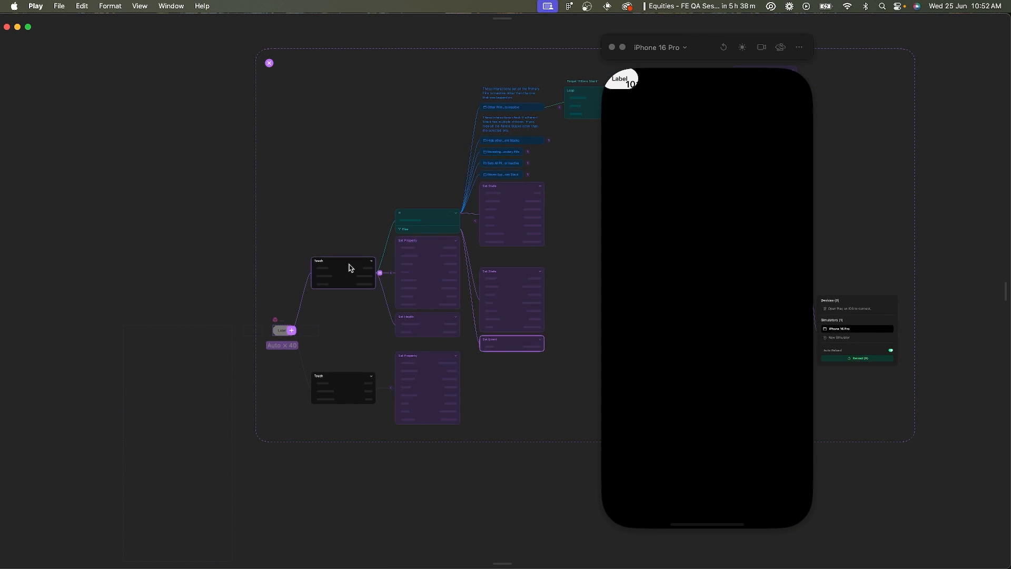
pyautogui.click(159, 286)
pyautogui.click(141, 321)
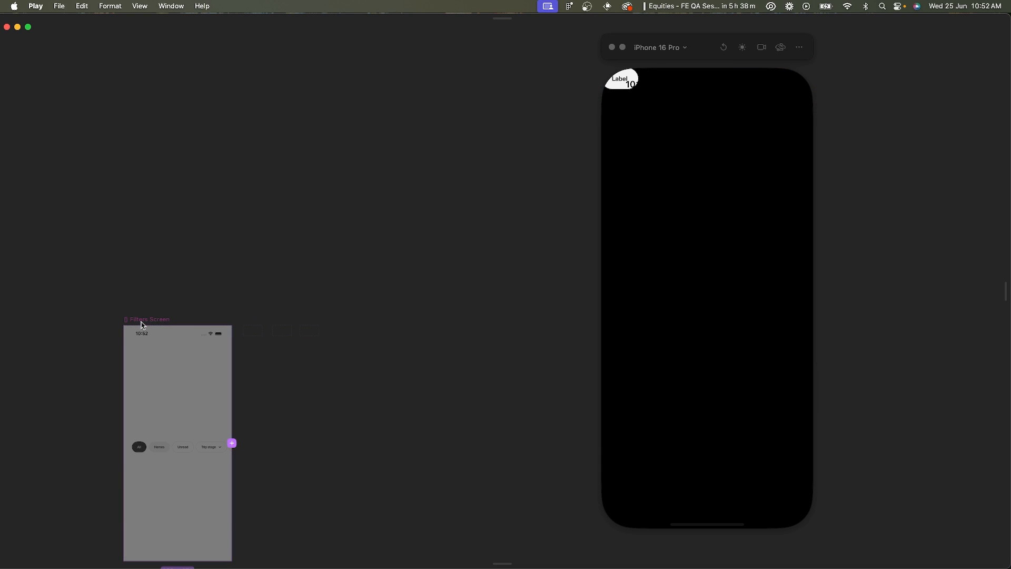
pyautogui.scroll(-4, 465, 270)
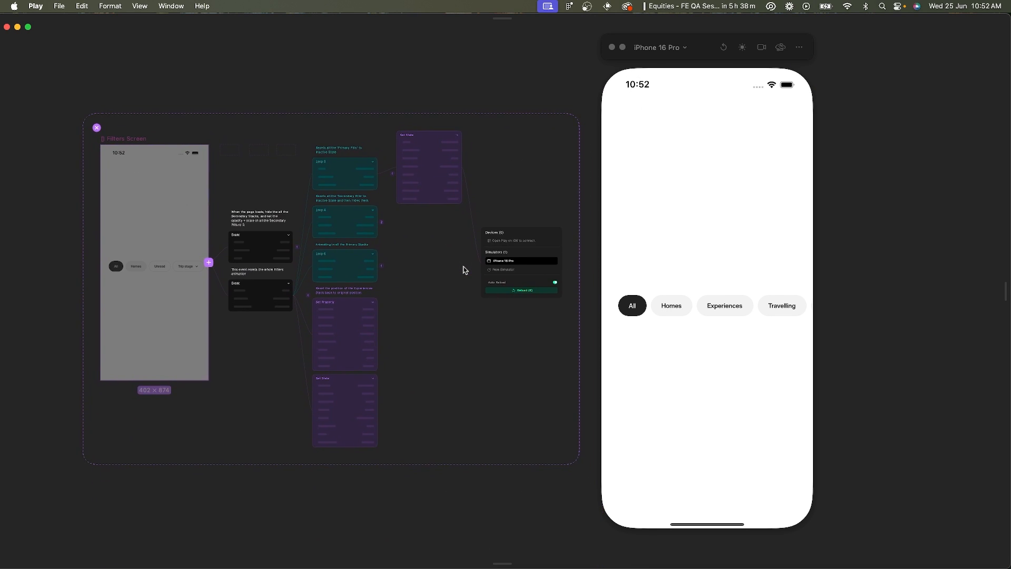
pyautogui.click(674, 307)
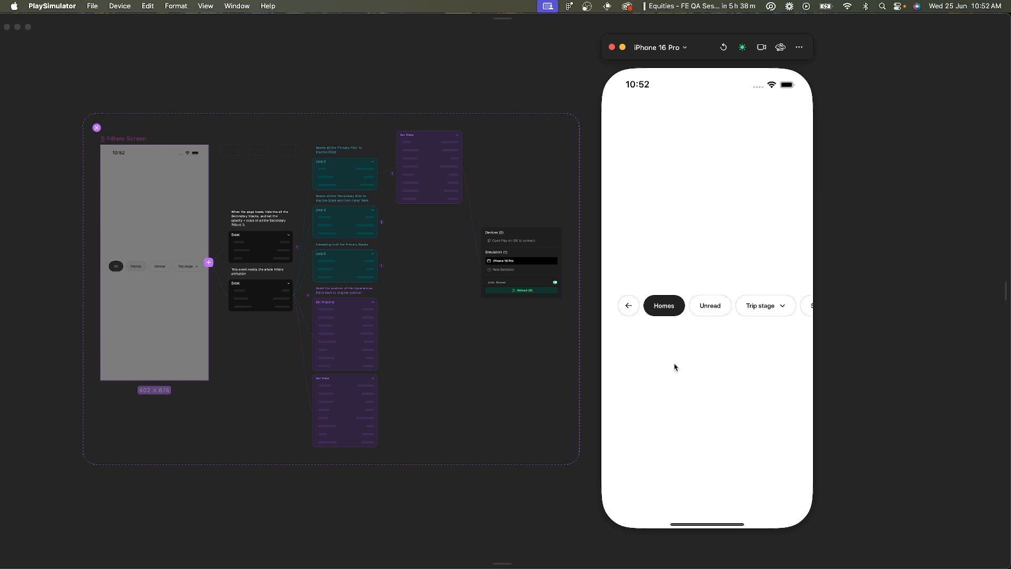
pyautogui.click(666, 311)
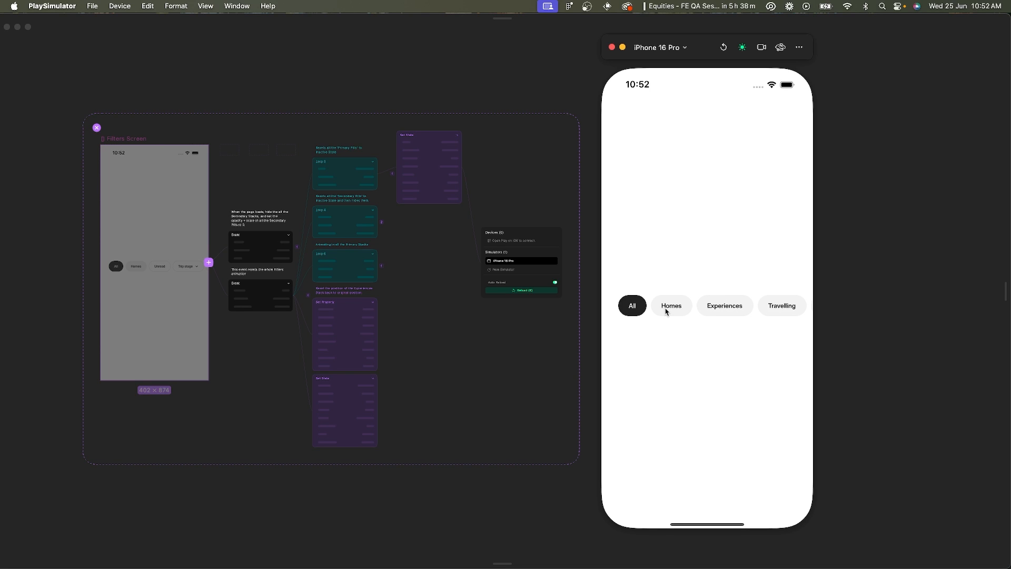
pyautogui.hscroll(3, 666, 311)
pyautogui.hscroll(-3, 666, 312)
# Restart the prototype and test the Homes and Experiences pills, returning to all filters with the back arrow pill each time.
pyautogui.click(725, 49)
pyautogui.click(670, 309)
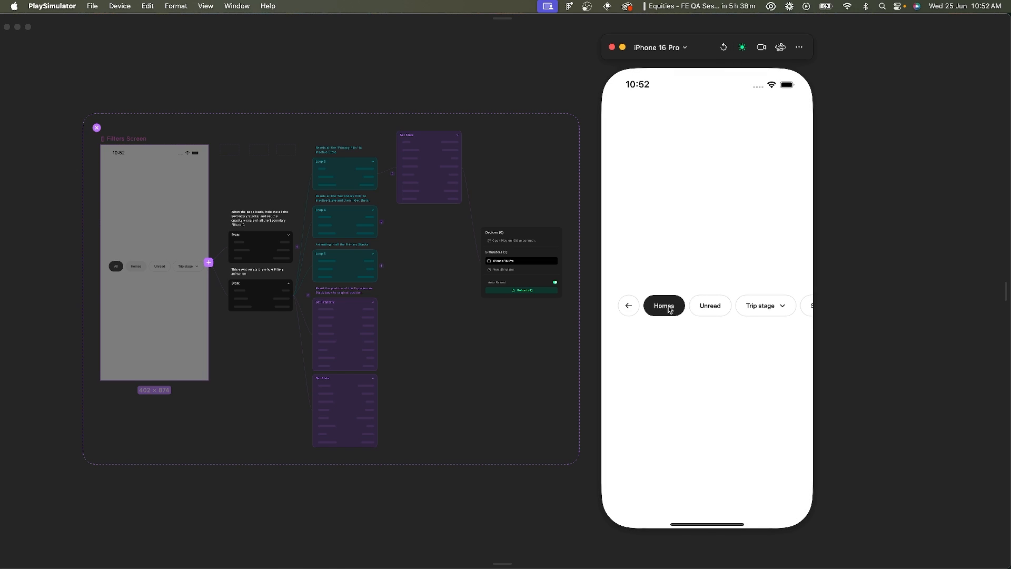
pyautogui.click(628, 309)
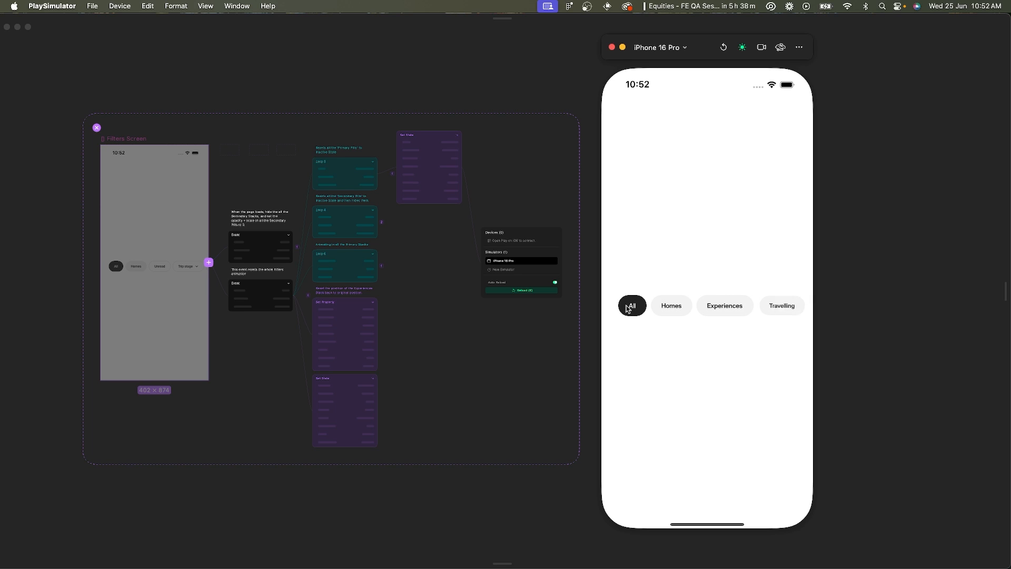
pyautogui.click(723, 310)
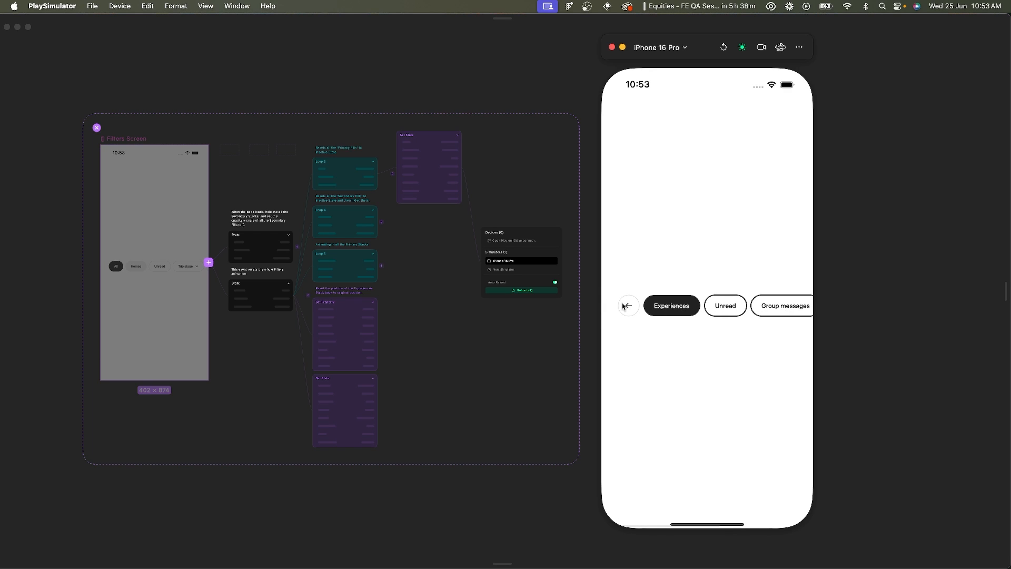
pyautogui.click(629, 308)
# Test selecting and deselecting the Travelling pill while swiping through the filter row.
pyautogui.hscroll(2, 692, 317)
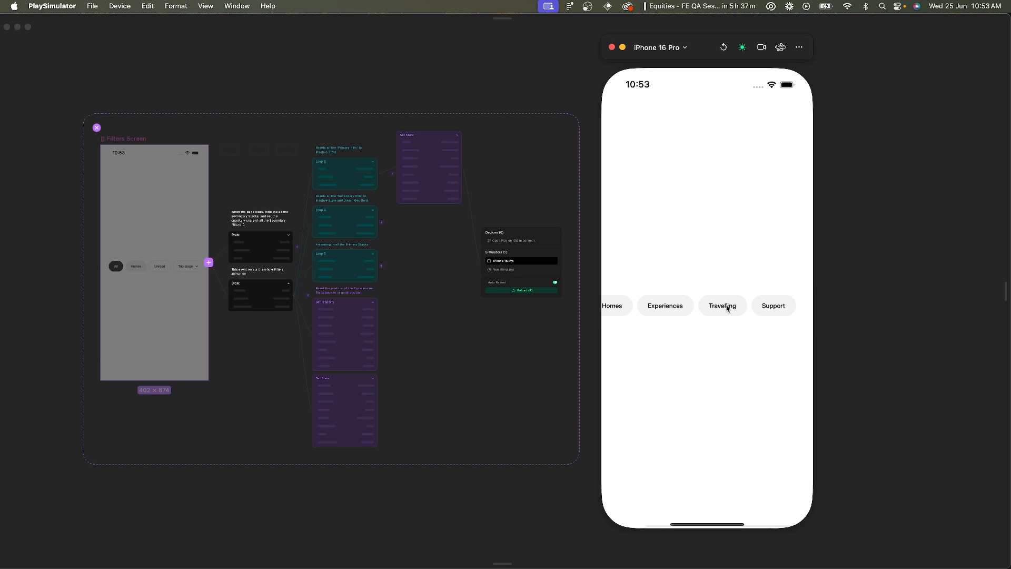
pyautogui.hscroll(-2, 727, 308)
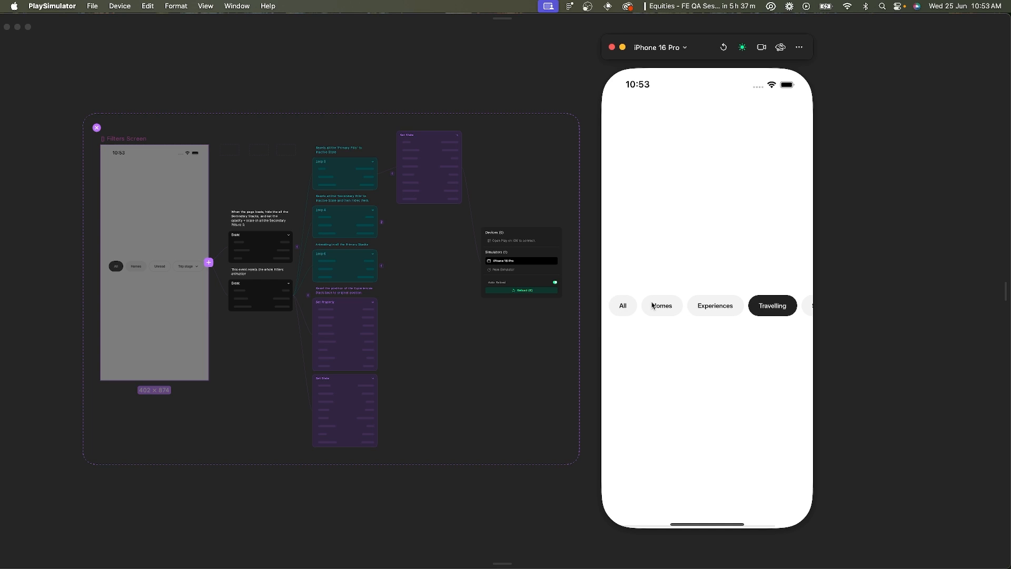
pyautogui.hscroll(2, 765, 299)
pyautogui.hscroll(-2, 719, 307)
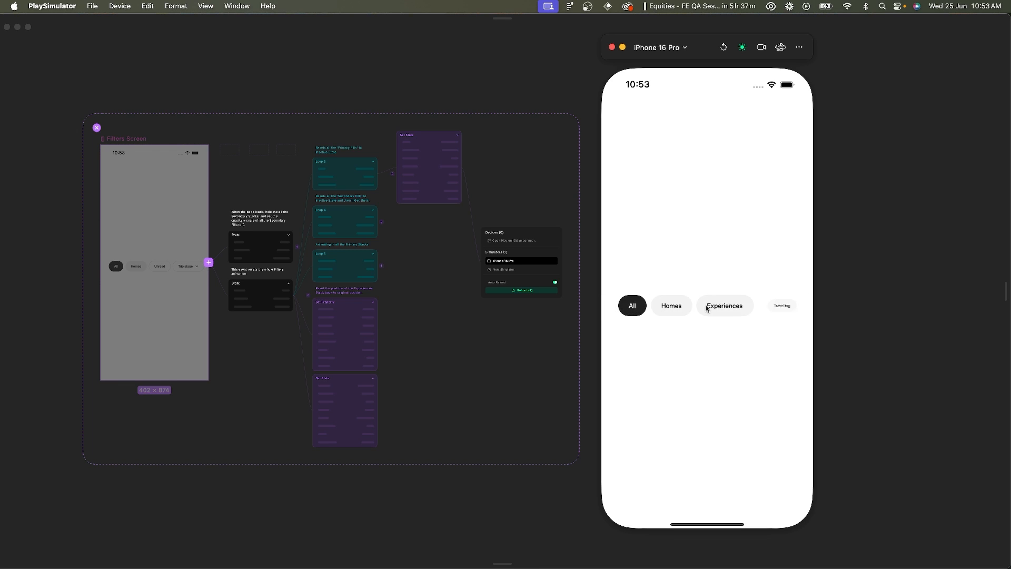
# Test Experiences with its Group messages sub-filter, select Homes and return with the back arrow pill, and select Experiences again.
pyautogui.click(722, 307)
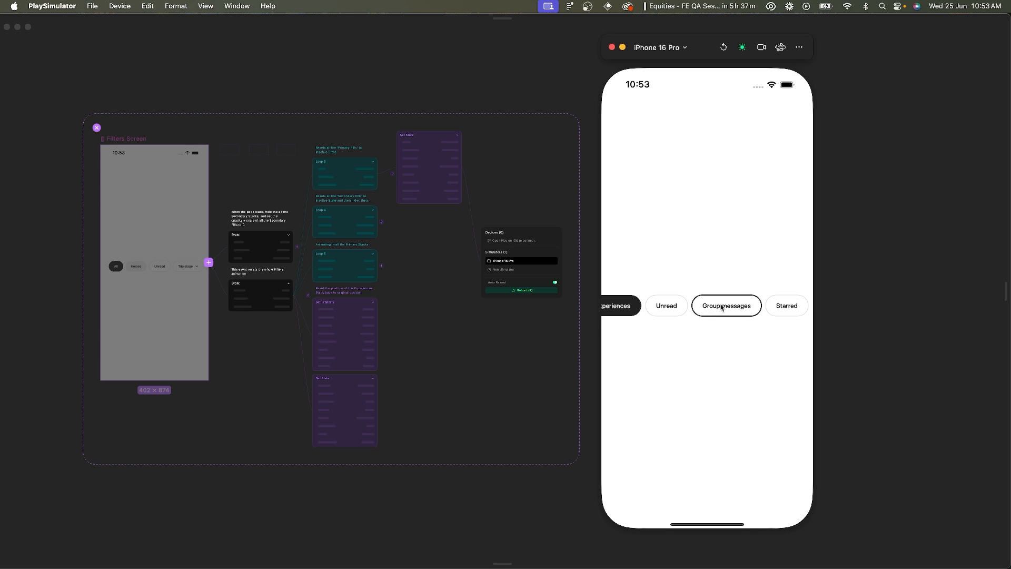
pyautogui.hscroll(-2, 731, 305)
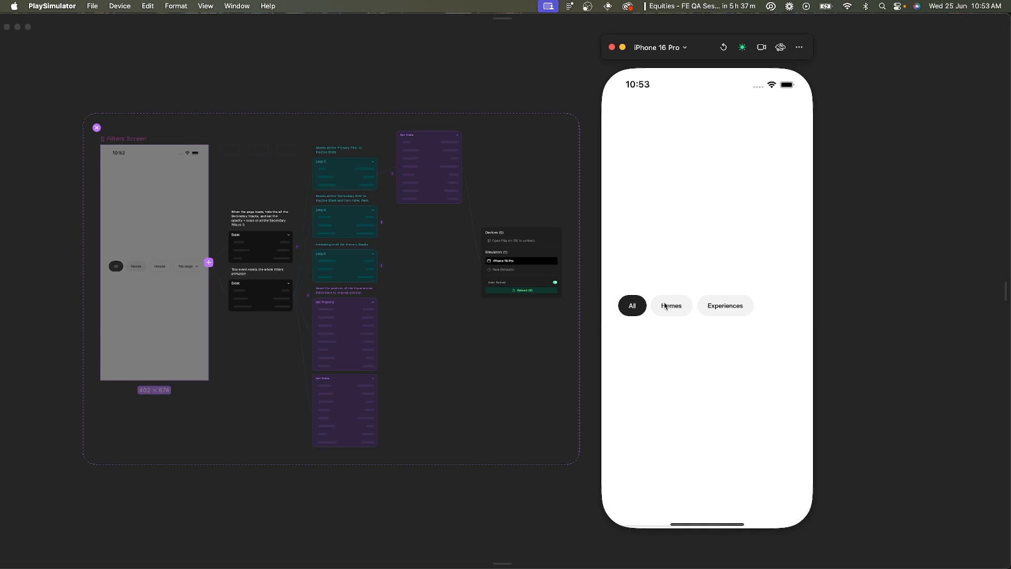
pyautogui.click(666, 306)
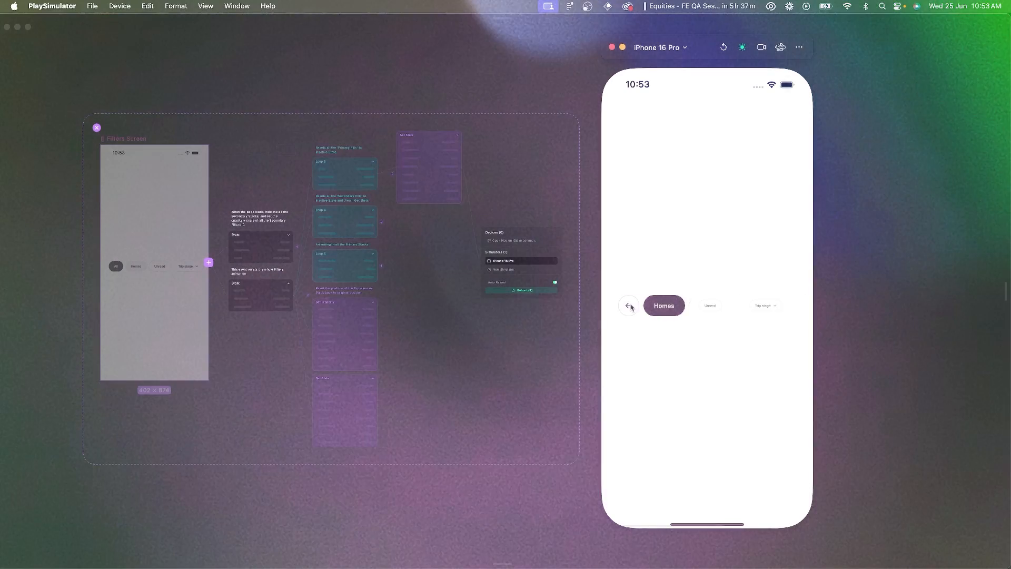
pyautogui.click(630, 307)
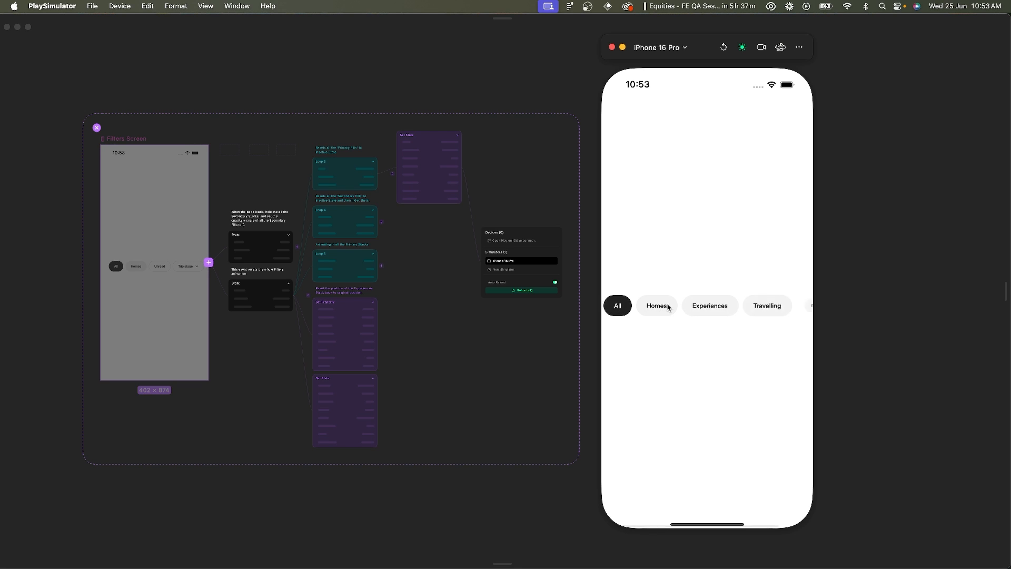
pyautogui.click(707, 307)
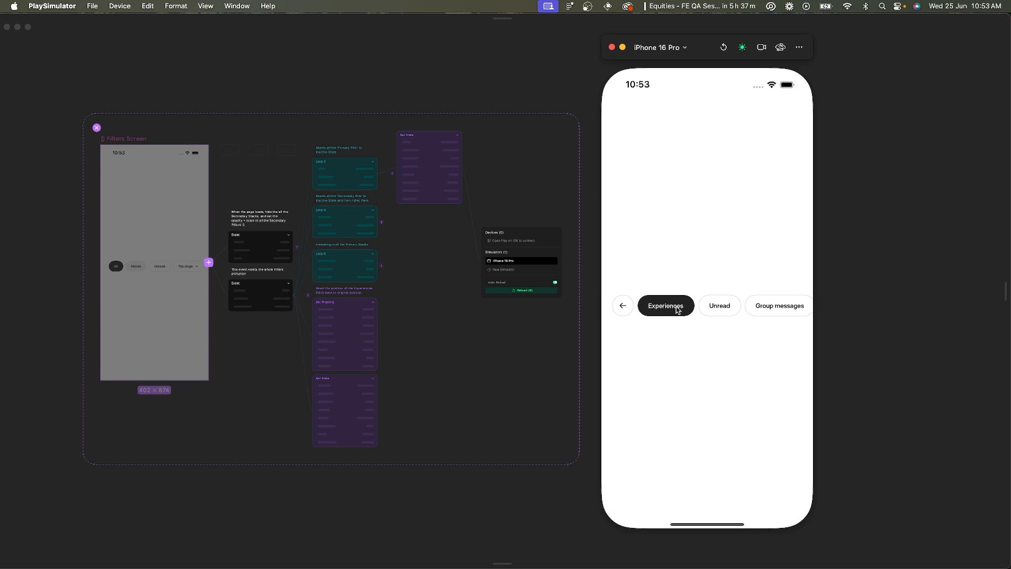